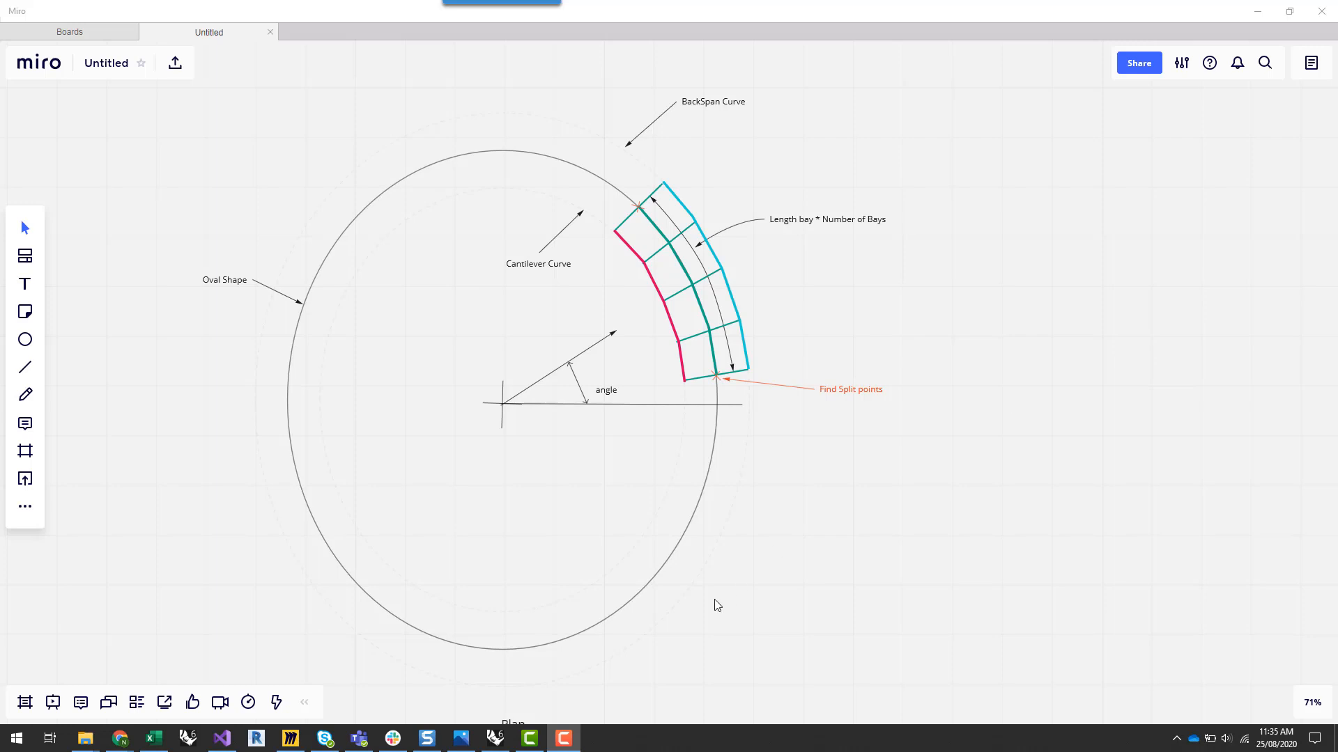
Switch to Rhino and Grasshopper, select the output parameters at the end of the definition, and zoom the viewport to their geometry
{"action": "left_click", "coordinate": [494, 738]}
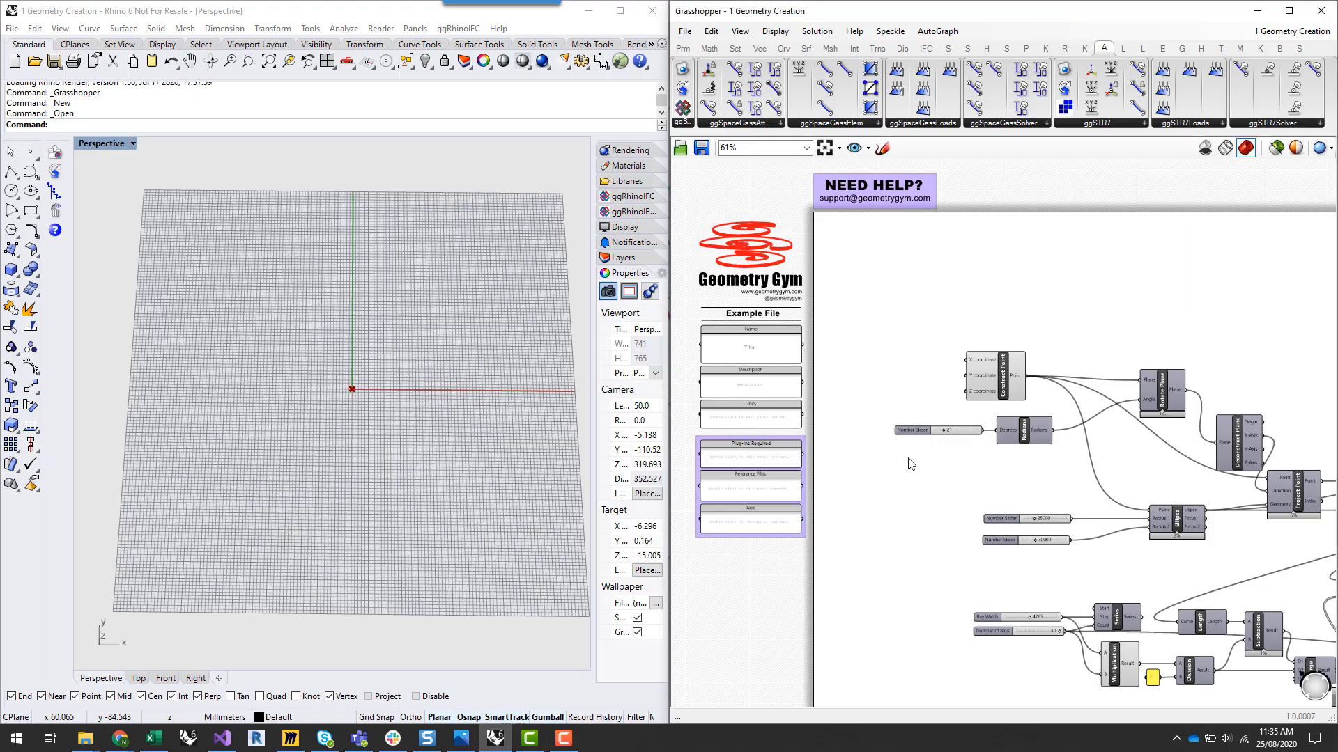
{"action": "scroll", "coordinate": [909, 465], "scroll_direction": "down", "scroll_amount": 3}
{"action": "right_click_drag", "start_coordinate": [1210, 601], "coordinate": [871, 519]}
{"action": "scroll", "coordinate": [874, 522], "scroll_direction": "down", "scroll_amount": 5}
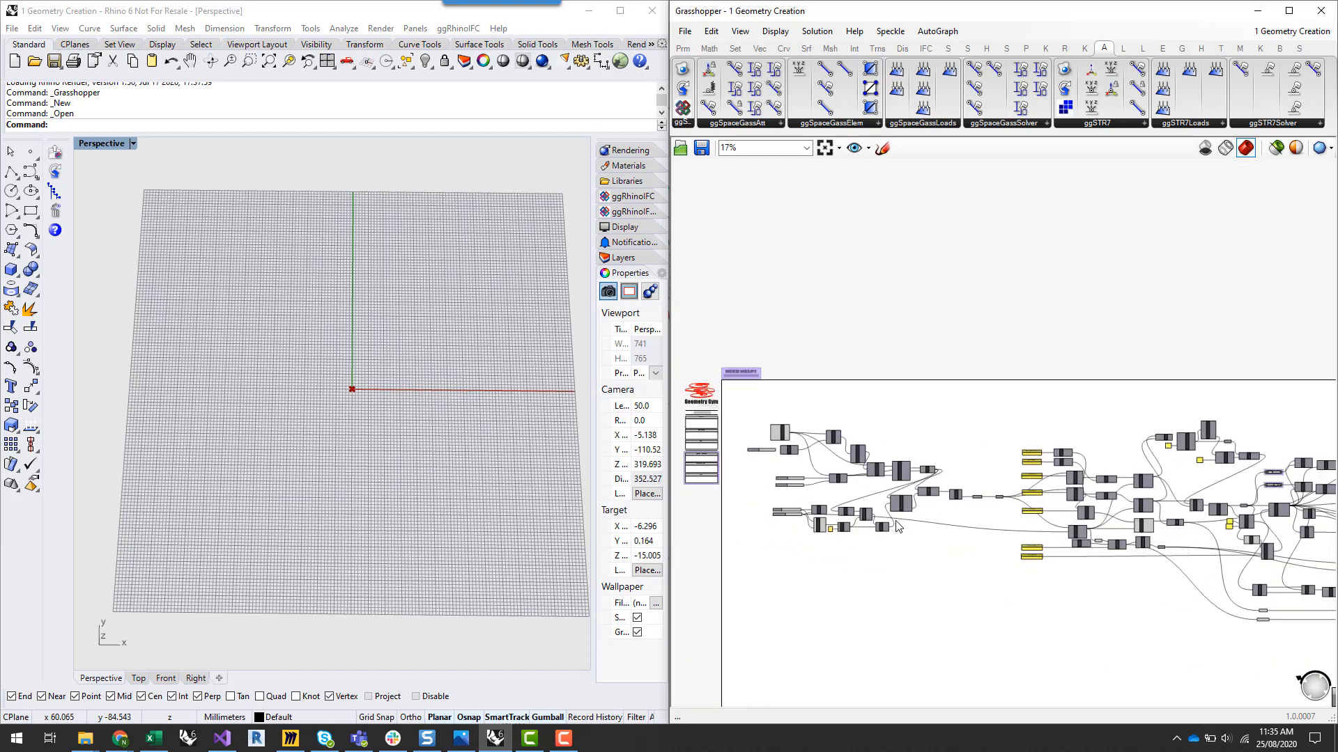
{"action": "right_click_drag", "start_coordinate": [1121, 608], "coordinate": [824, 588]}
{"action": "right_click_drag", "start_coordinate": [1242, 622], "coordinate": [1081, 620]}
{"action": "left_click_drag", "start_coordinate": [1133, 383], "coordinate": [1204, 629]}
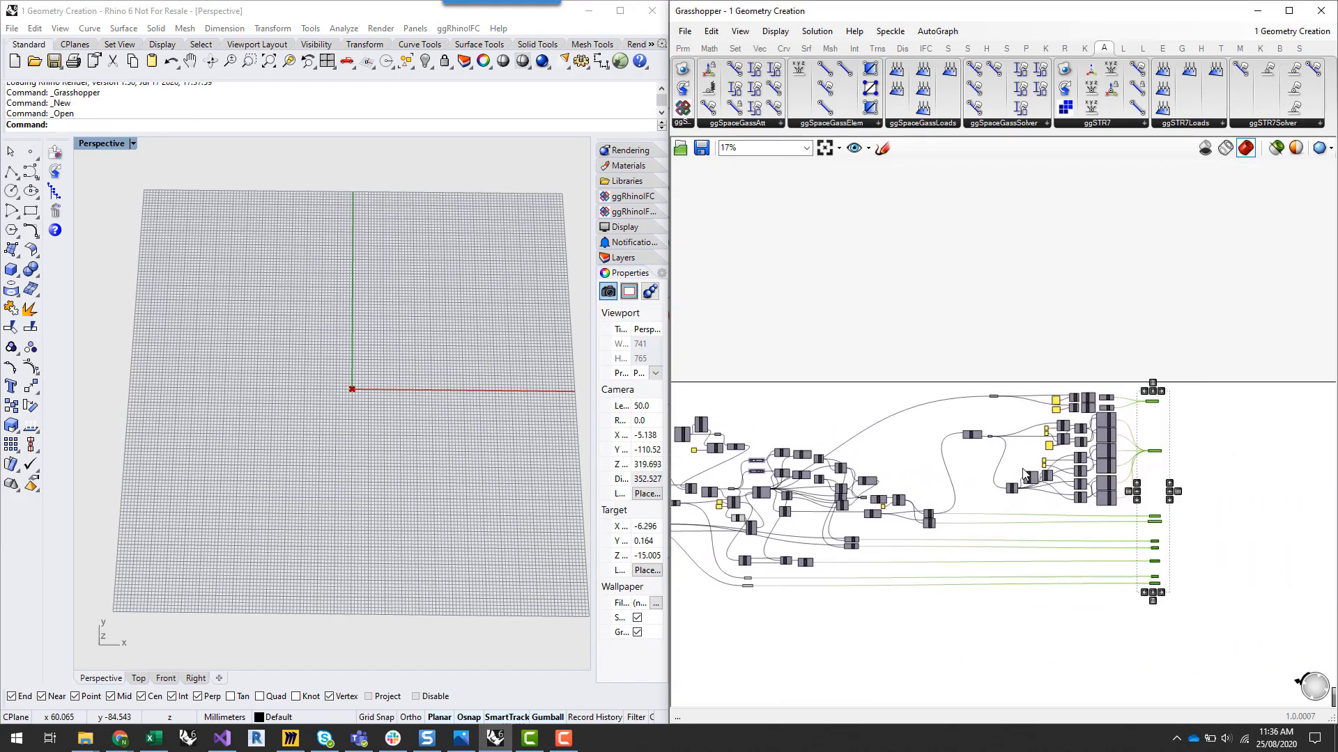
{"action": "right_click", "coordinate": [1081, 617]}
{"action": "left_click", "coordinate": [1114, 595]}
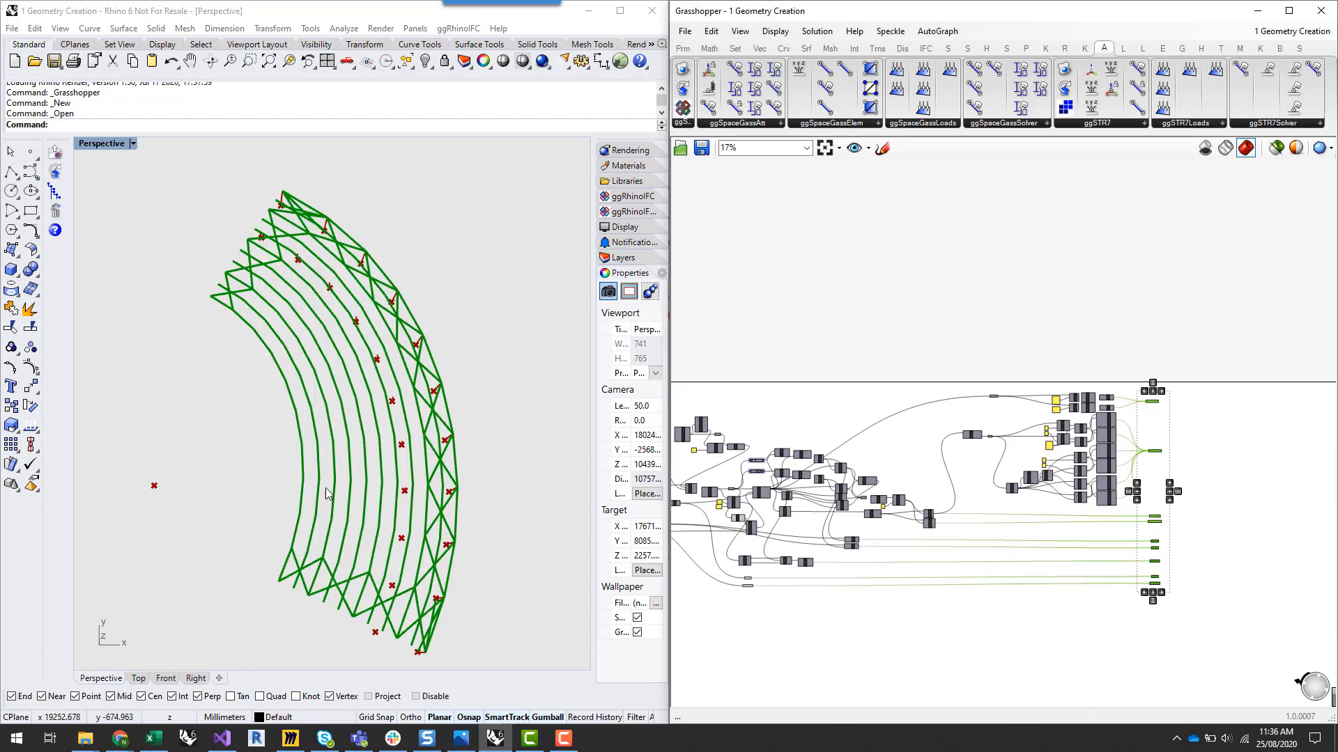
Turn on the preview of the selected output parameters, view the structure in 3D, and clear the selection
{"action": "right_click_drag", "start_coordinate": [324, 487], "coordinate": [439, 492]}
{"action": "right_click", "coordinate": [1254, 454]}
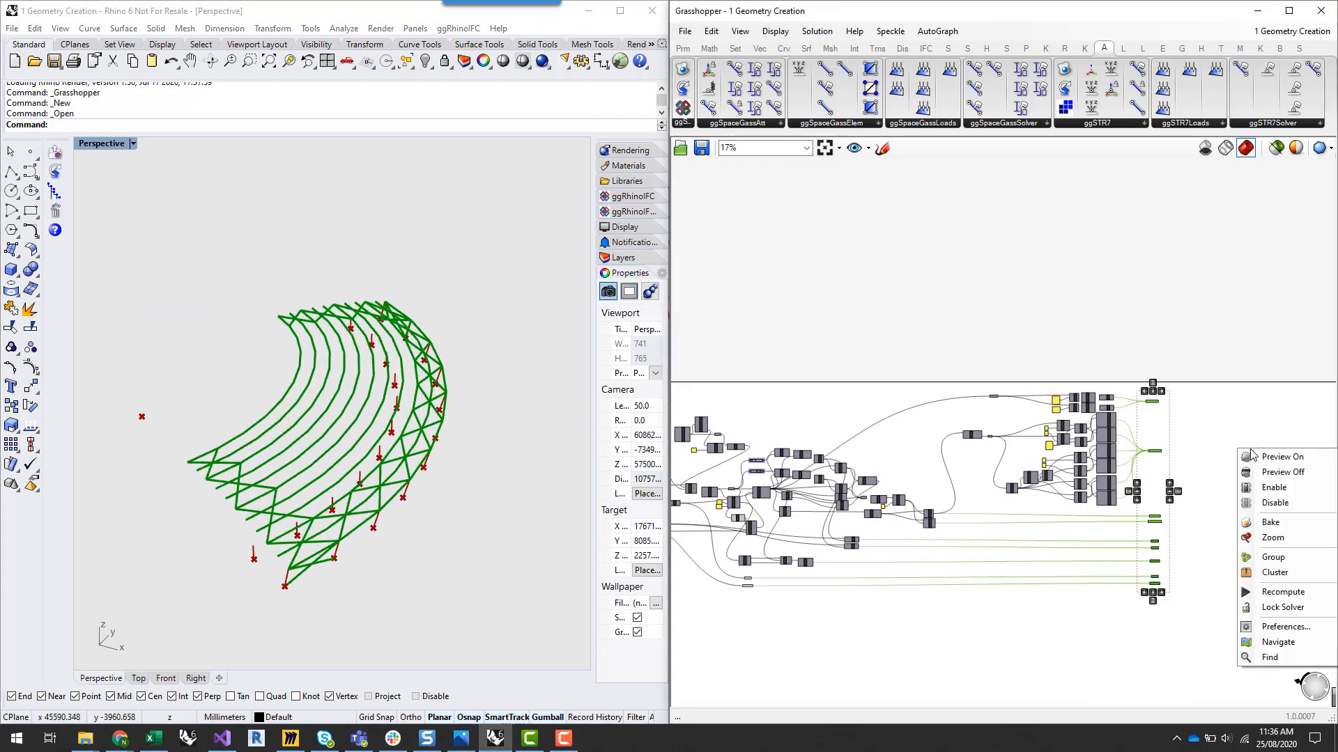
{"action": "left_click", "coordinate": [1258, 455]}
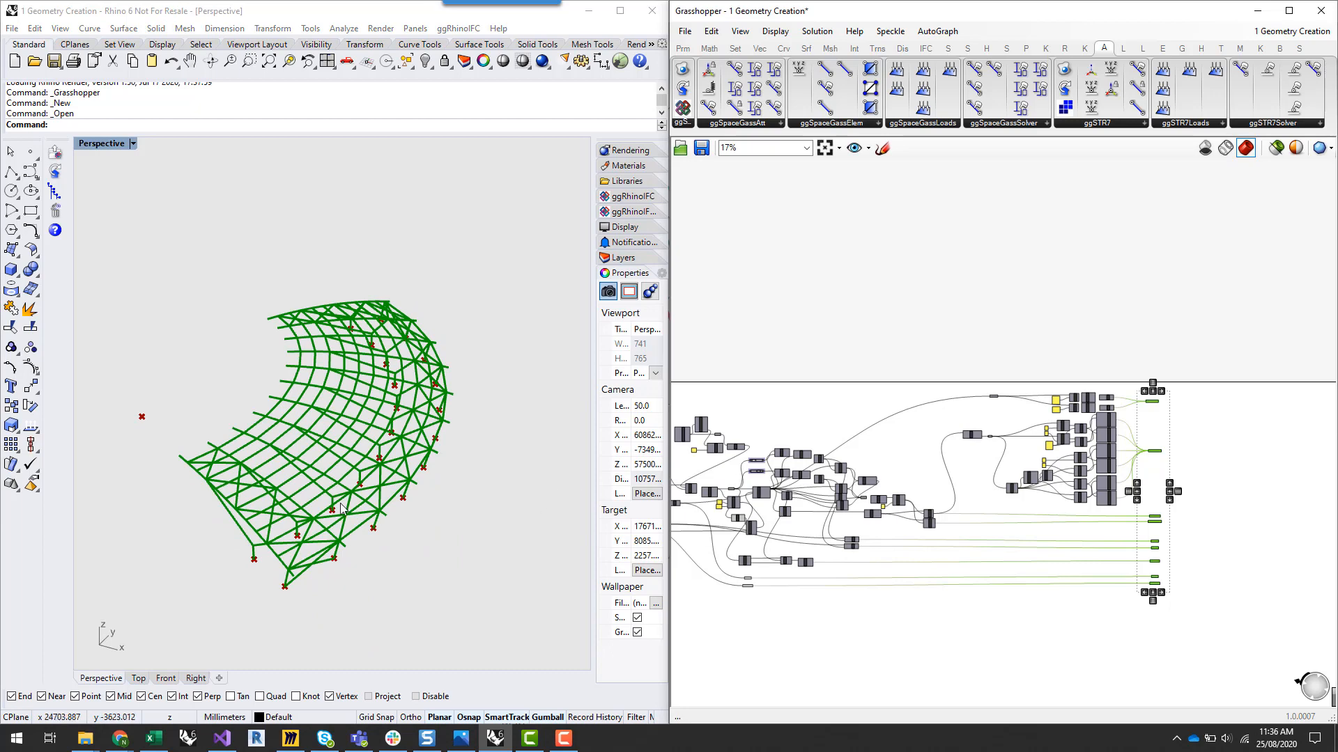
{"action": "right_click_drag", "start_coordinate": [446, 599], "coordinate": [361, 449]}
{"action": "scroll", "coordinate": [360, 449], "scroll_direction": "up", "scroll_amount": 7}
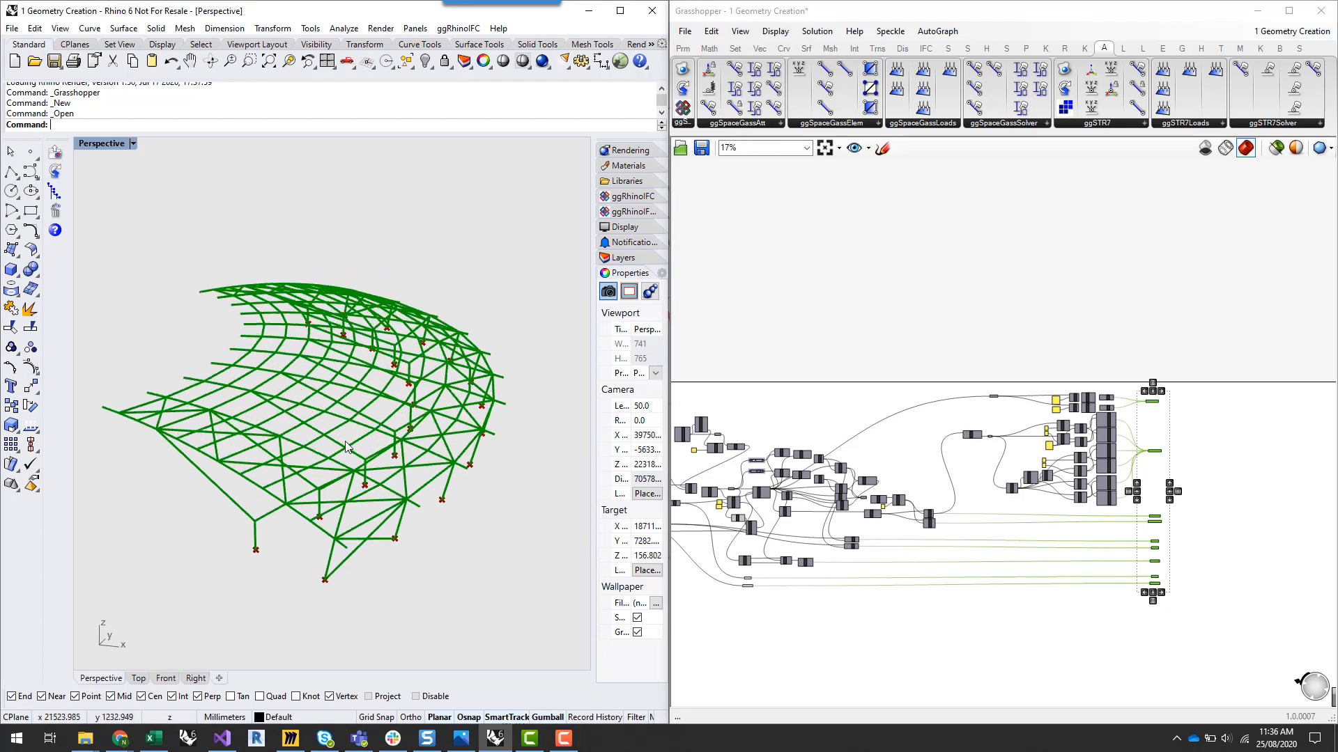
{"action": "scroll", "coordinate": [354, 424], "scroll_direction": "down", "scroll_amount": 3}
{"action": "left_click", "coordinate": [1279, 465]}
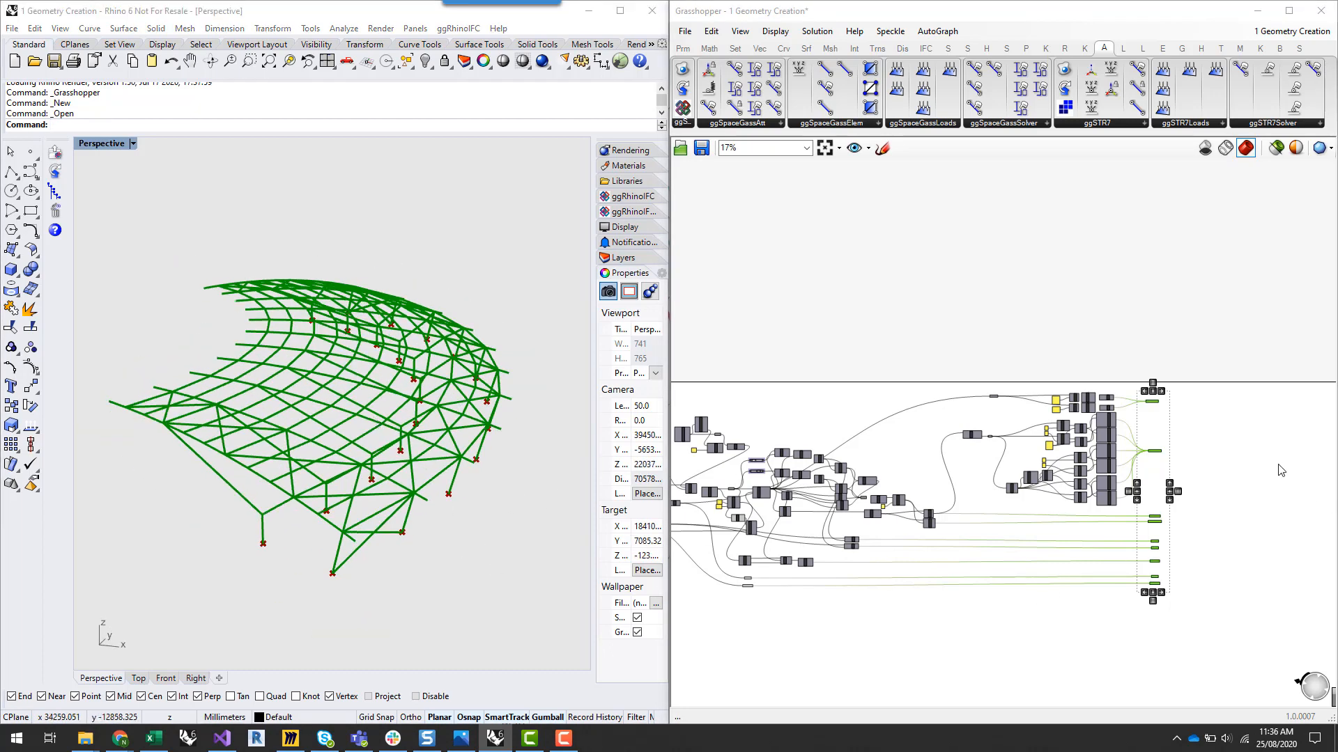
{"action": "scroll", "coordinate": [1280, 462], "scroll_direction": "down", "scroll_amount": 3}
{"action": "right_click_drag", "start_coordinate": [749, 561], "coordinate": [822, 580]}
{"action": "scroll", "coordinate": [700, 485], "scroll_direction": "up", "scroll_amount": 8}
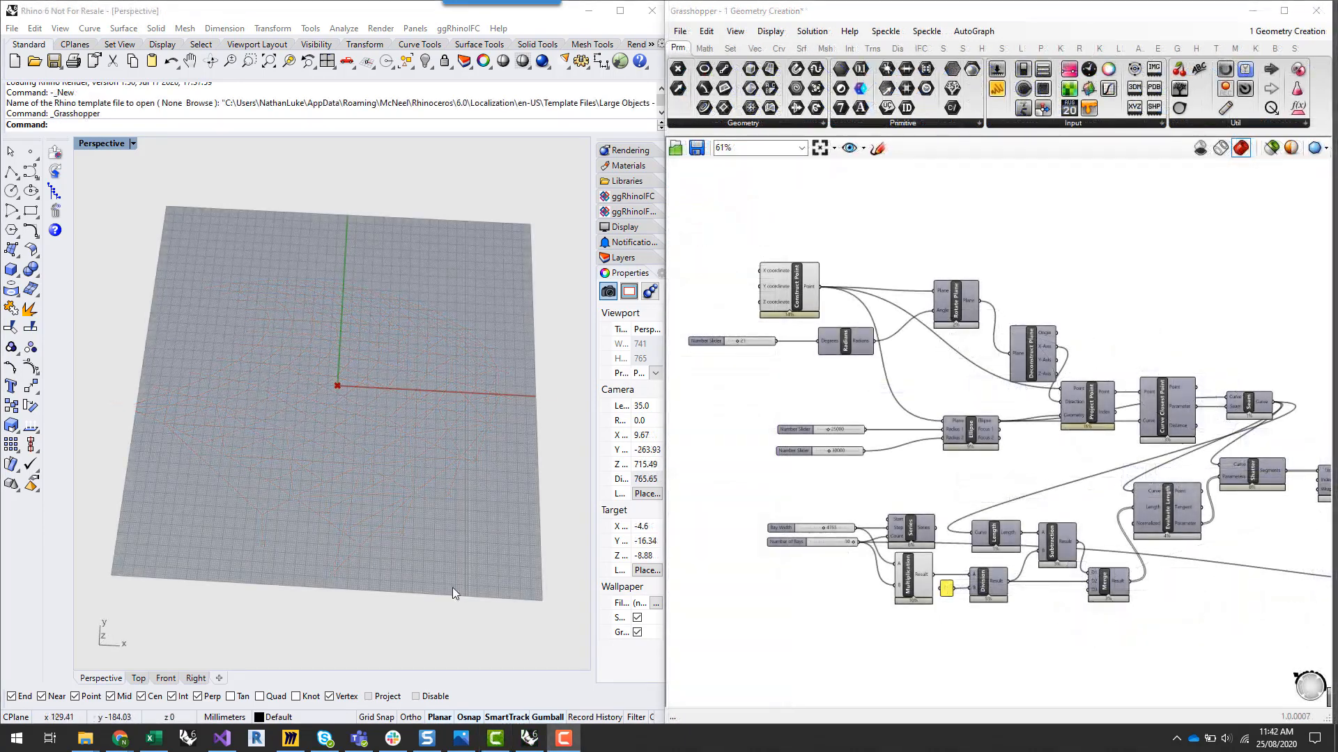
{"action": "right_click_drag", "start_coordinate": [358, 533], "coordinate": [358, 554]}
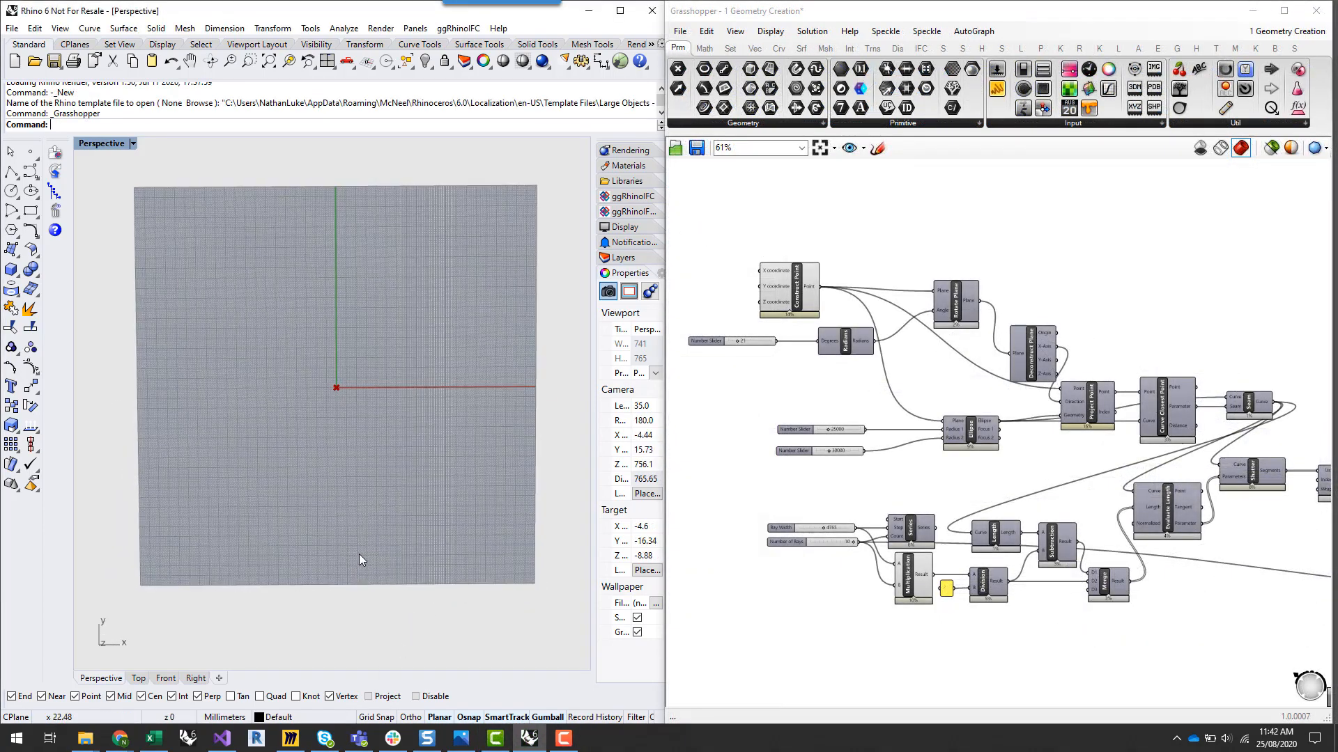
Switch to Miro and examine the plan sketch with its oval shape, angle line, bay lengths and split points
{"action": "left_click", "coordinate": [295, 743]}
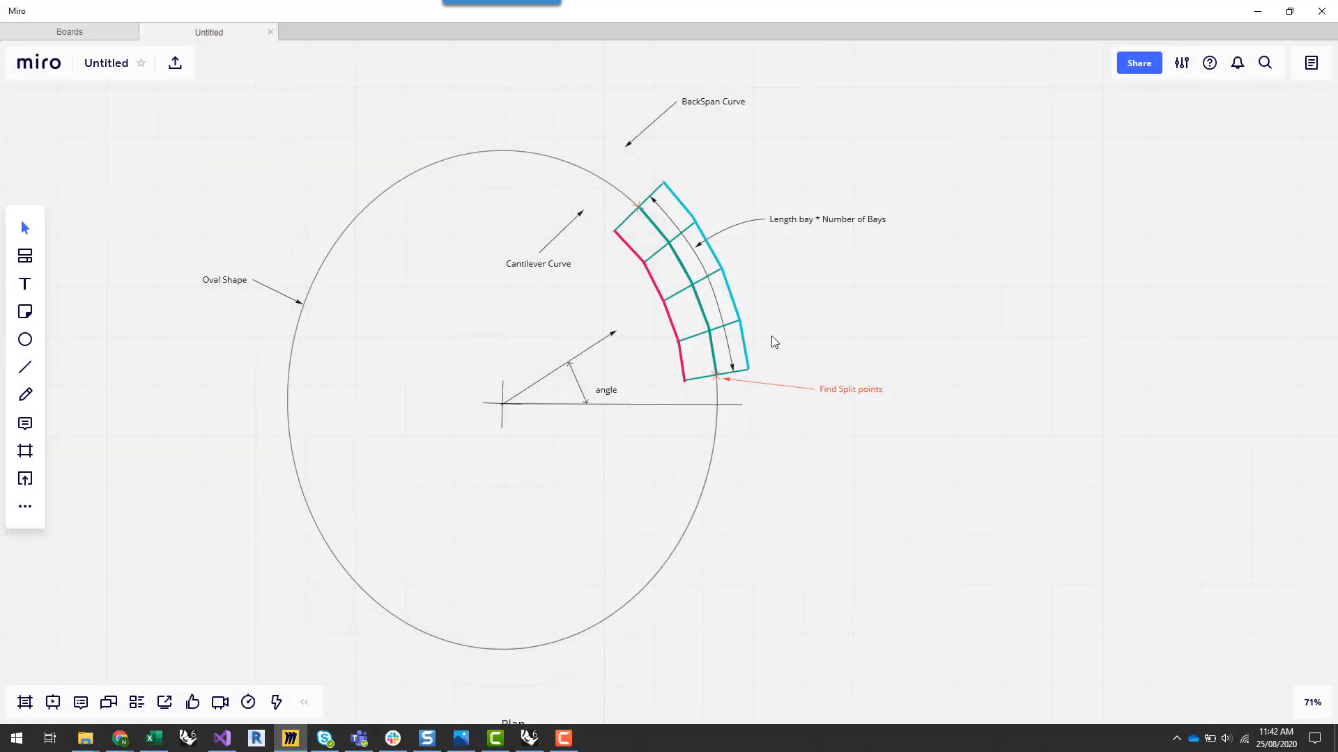
{"action": "scroll", "coordinate": [771, 336], "scroll_direction": "down", "scroll_amount": 3}
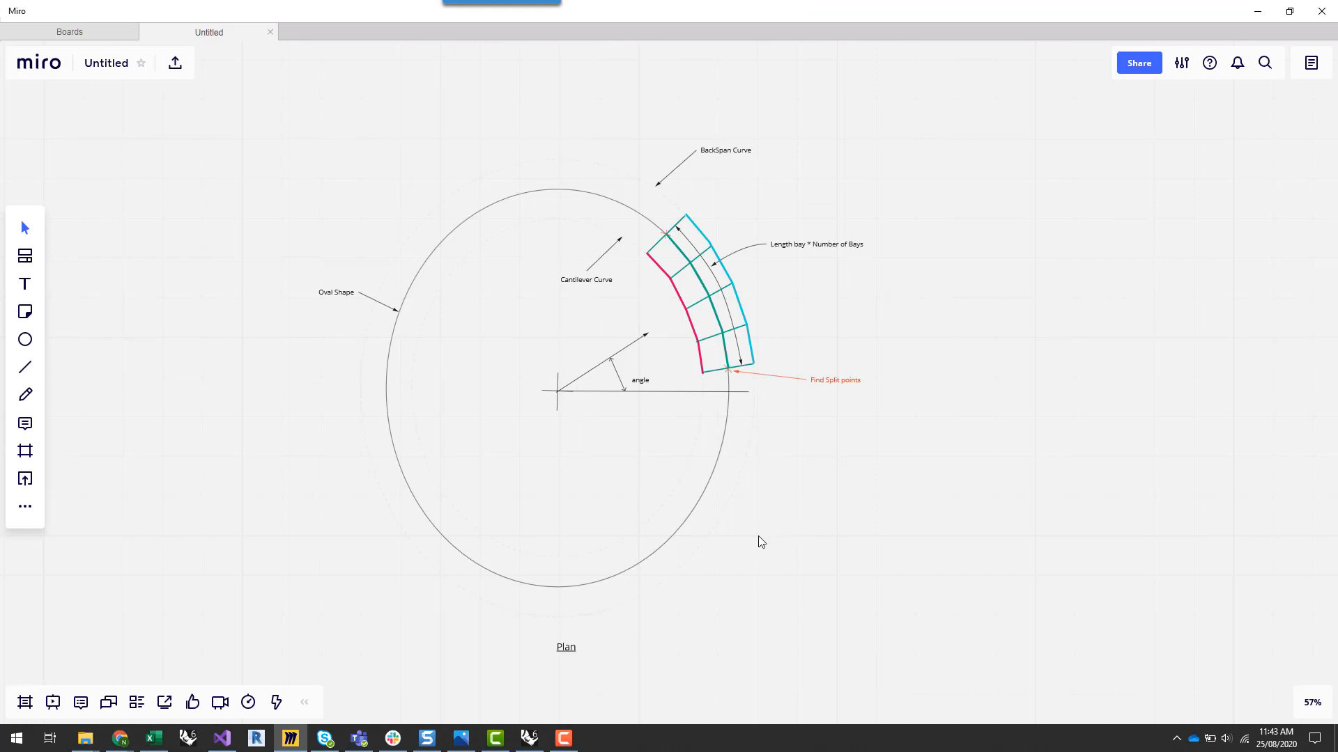
{"action": "scroll", "coordinate": [563, 199], "scroll_direction": "up", "scroll_amount": 1}
{"action": "scroll", "coordinate": [565, 200], "scroll_direction": "up", "scroll_amount": 1}
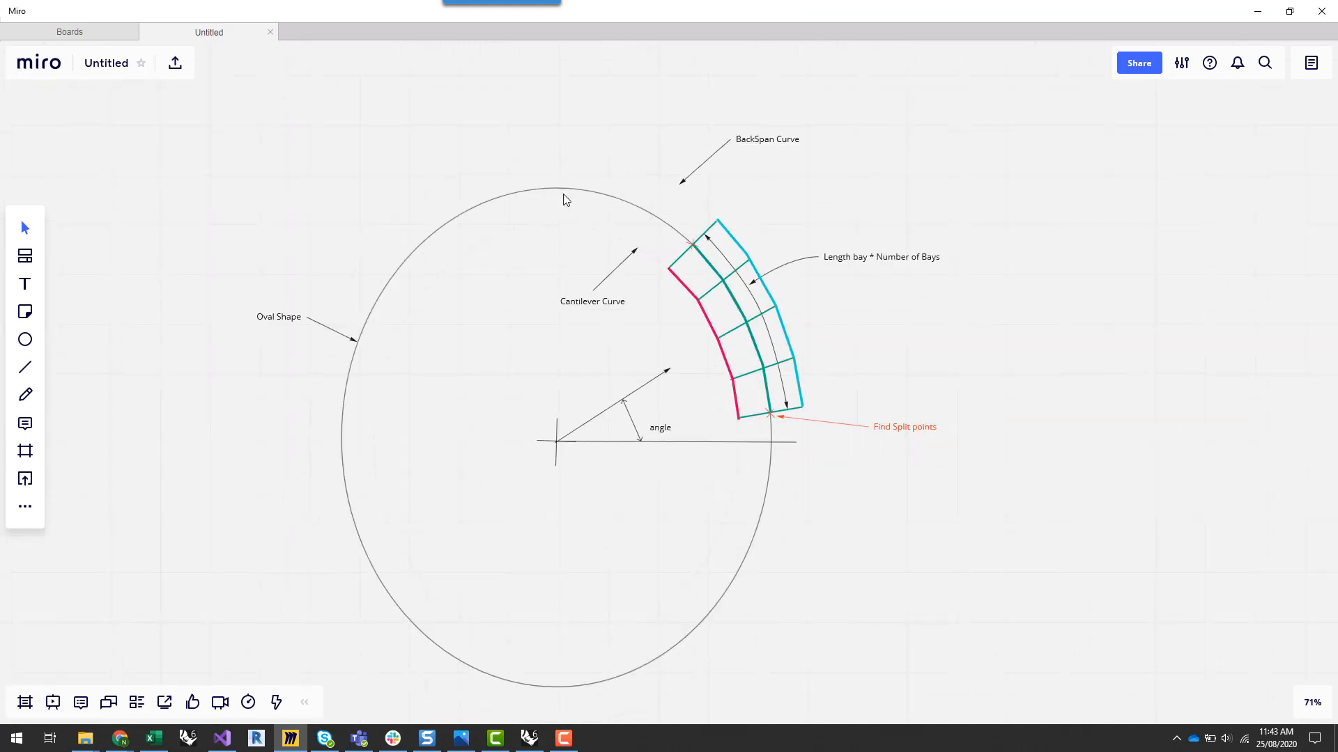
{"action": "left_click", "coordinate": [570, 191]}
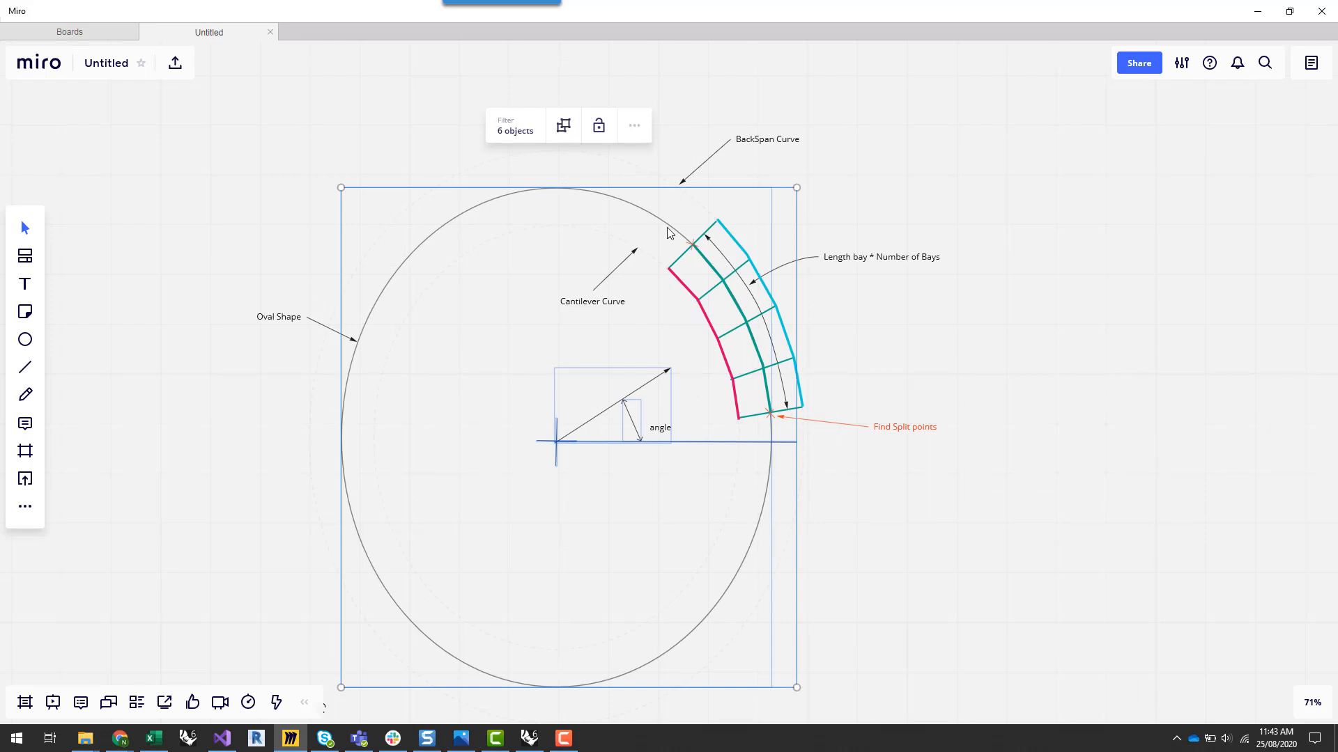
{"action": "left_click", "coordinate": [1075, 312]}
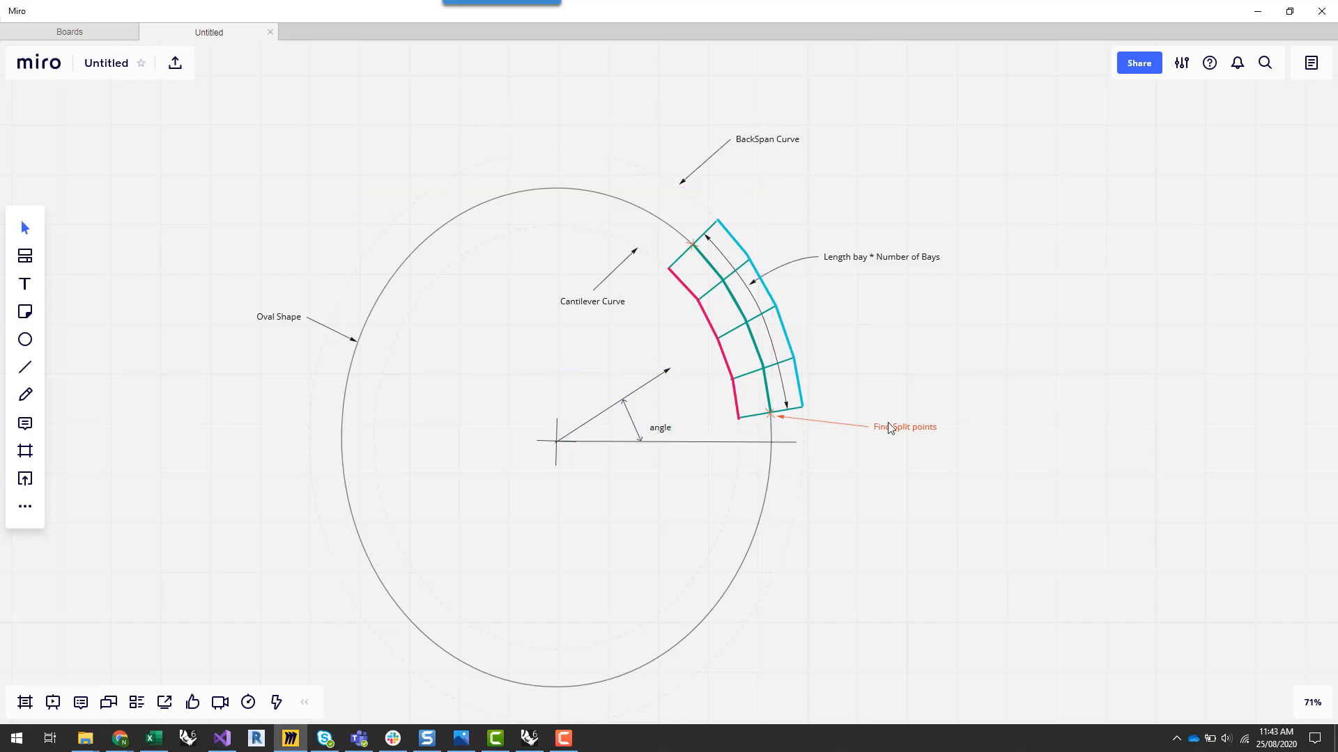
Switch back to Grasshopper and examine the Construct Point component that defines the centre of the plan
{"action": "left_click", "coordinate": [530, 738]}
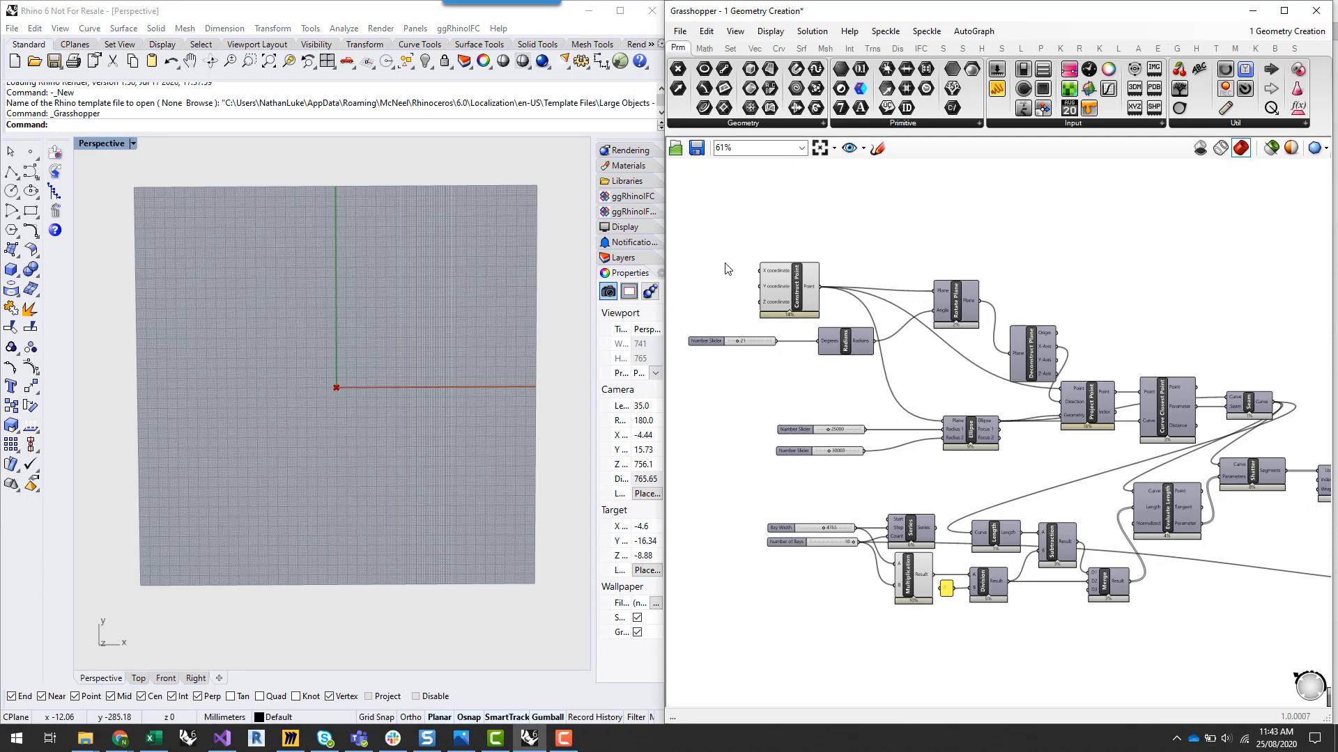
{"action": "scroll", "coordinate": [731, 263], "scroll_direction": "up", "scroll_amount": 4}
{"action": "left_click", "coordinate": [868, 325]}
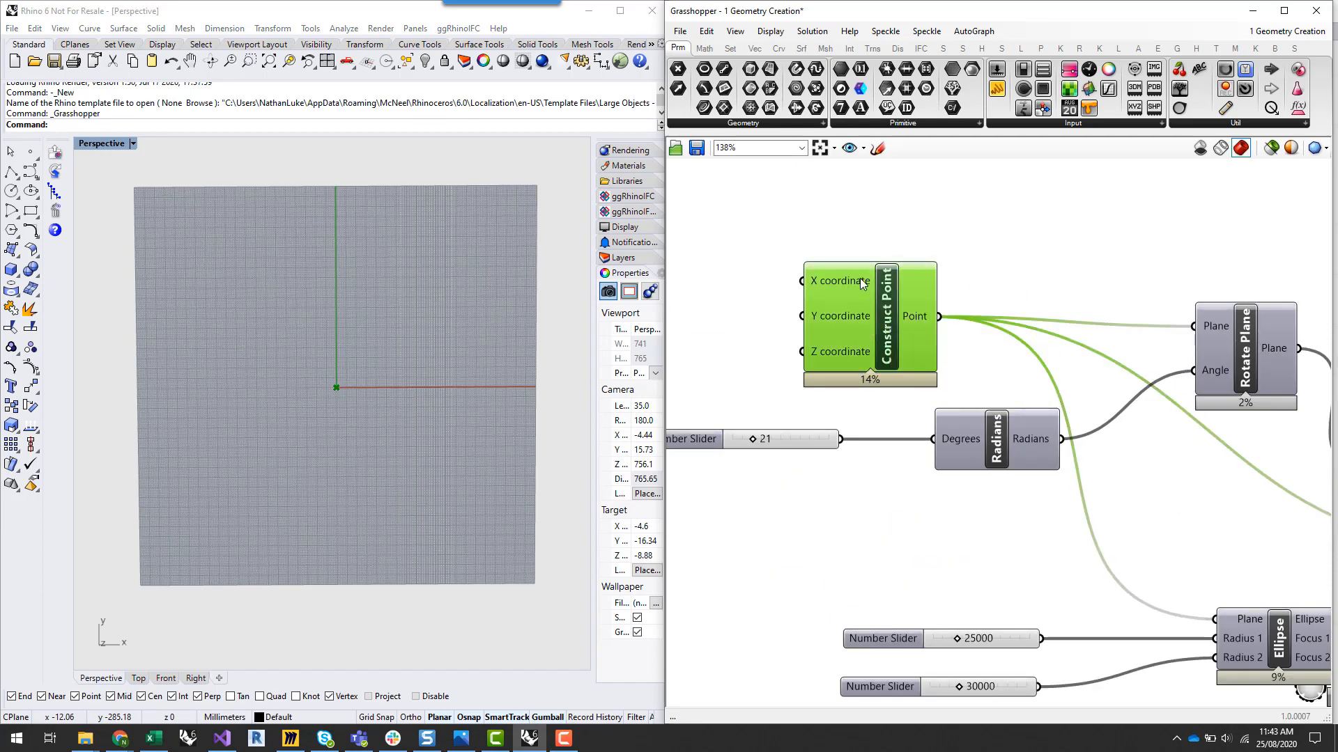
{"action": "left_click", "coordinate": [1031, 230]}
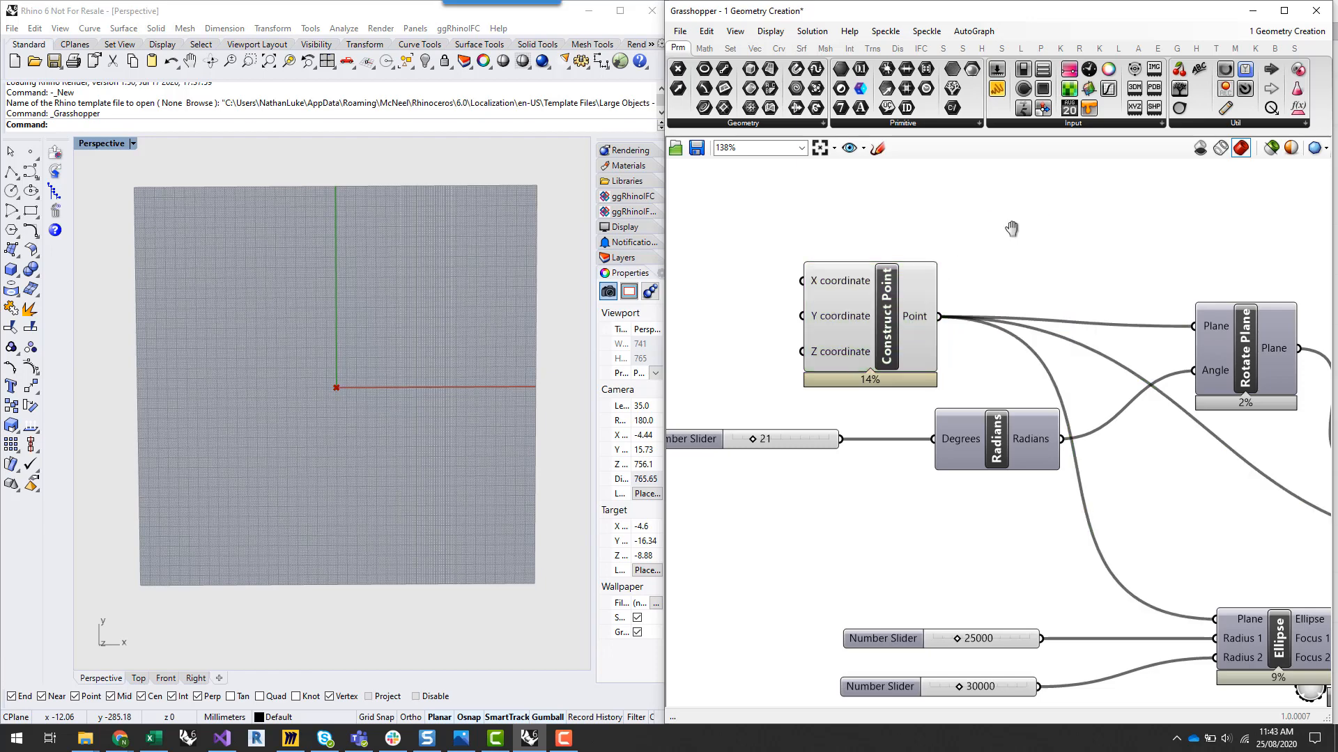
{"action": "right_click_drag", "start_coordinate": [1009, 218], "coordinate": [1119, 251]}
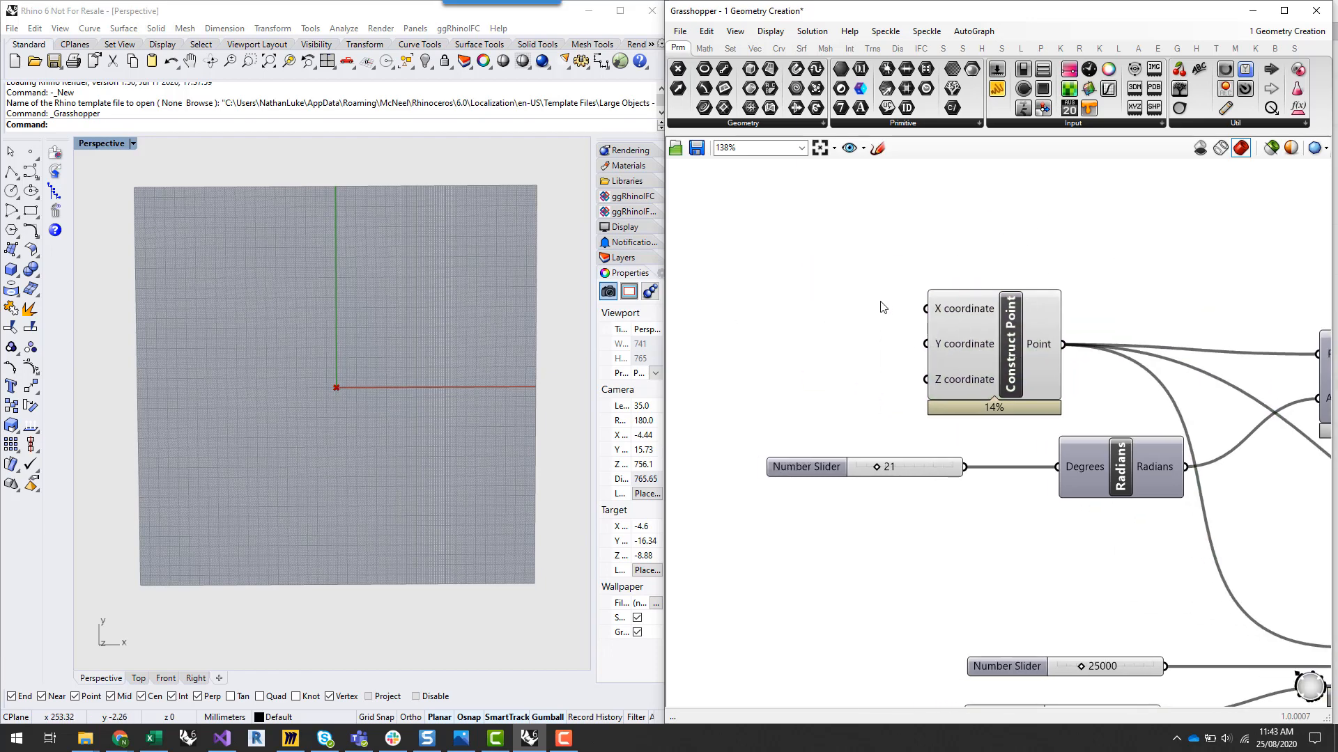
{"action": "left_click", "coordinate": [1027, 348]}
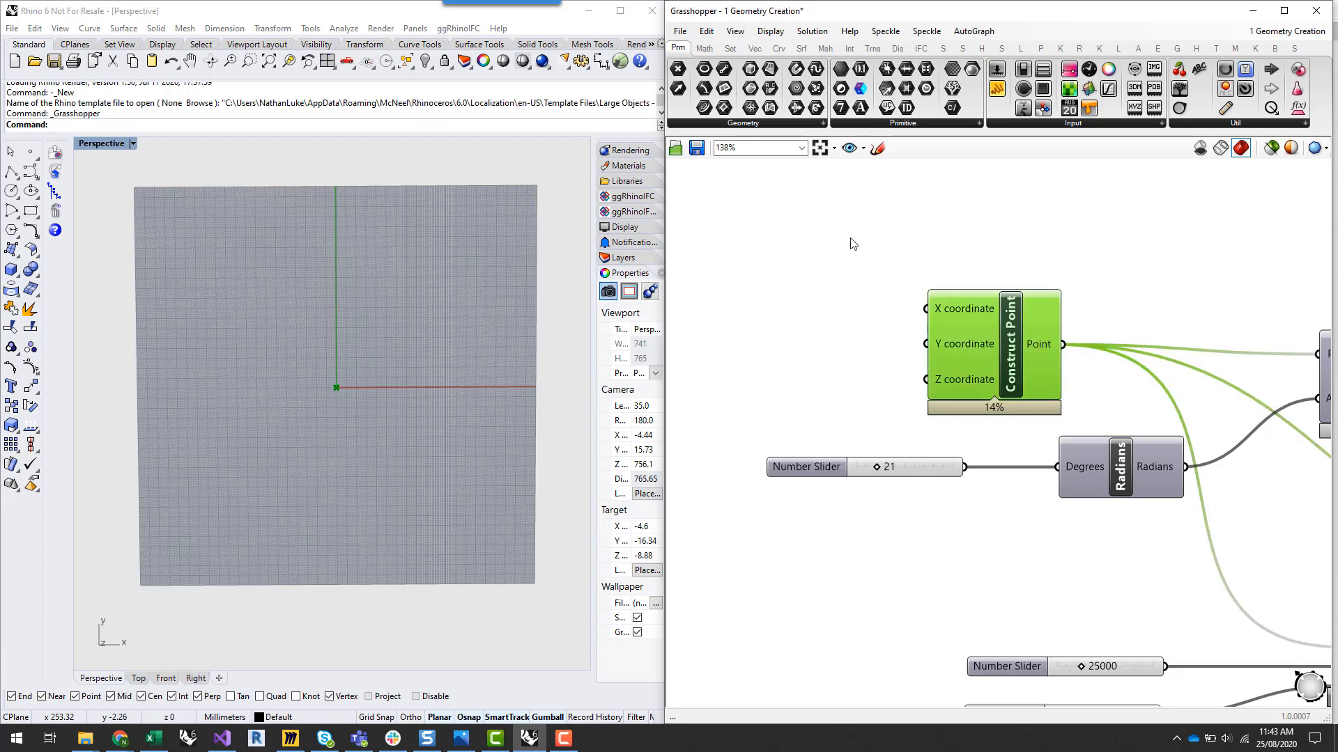
{"action": "scroll", "coordinate": [1003, 239], "scroll_direction": "down", "scroll_amount": 2}
{"action": "scroll", "coordinate": [1008, 245], "scroll_direction": "up", "scroll_amount": 1}
{"action": "left_click", "coordinate": [1036, 281]}
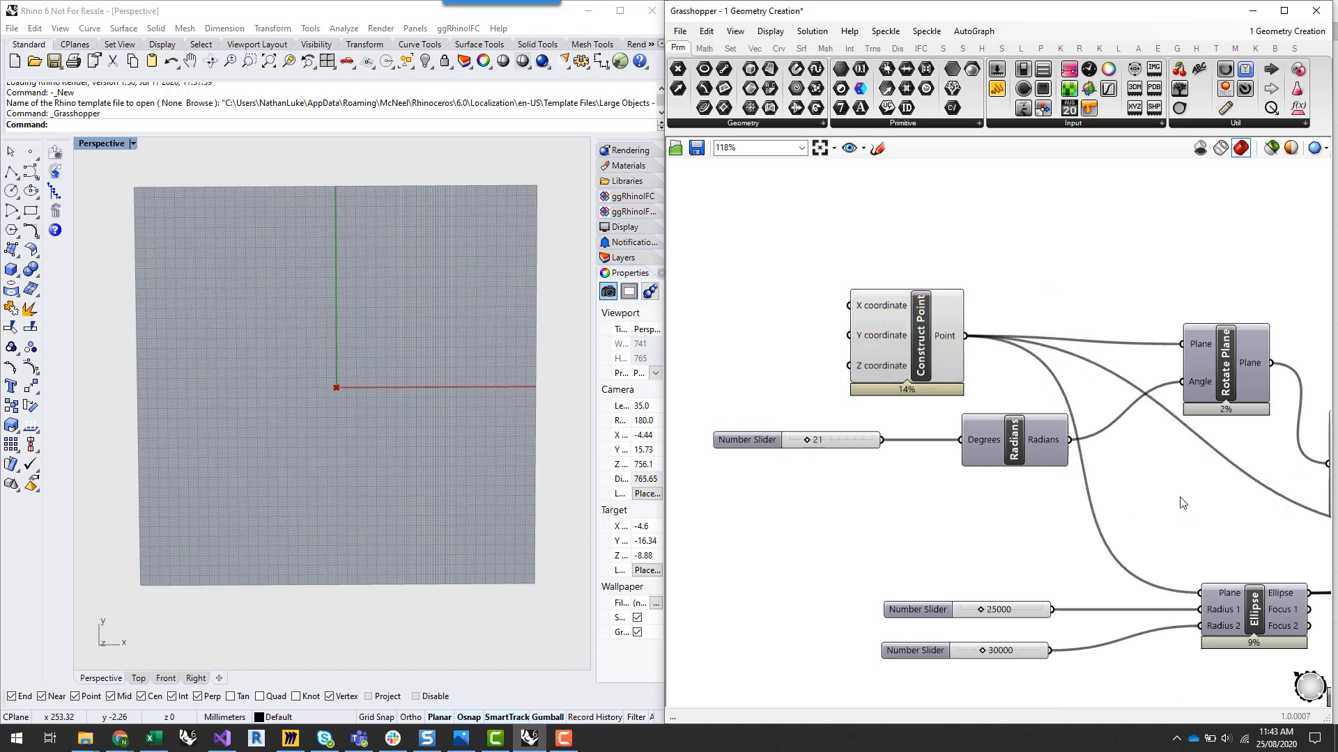
Select the Ellipse component and zoom the Rhino viewport to its curve
{"action": "right_click_drag", "start_coordinate": [1183, 503], "coordinate": [1153, 435]}
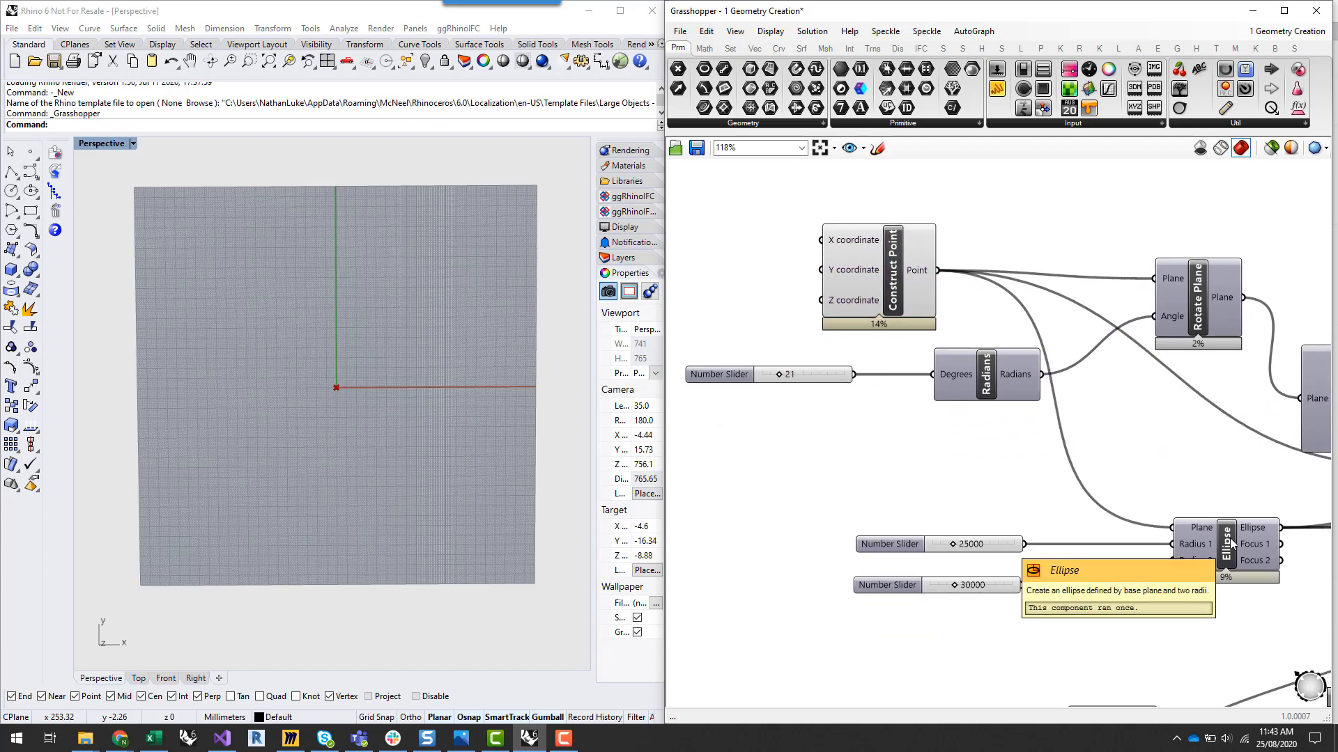
{"action": "left_click", "coordinate": [1229, 544]}
{"action": "right_click", "coordinate": [1230, 545]}
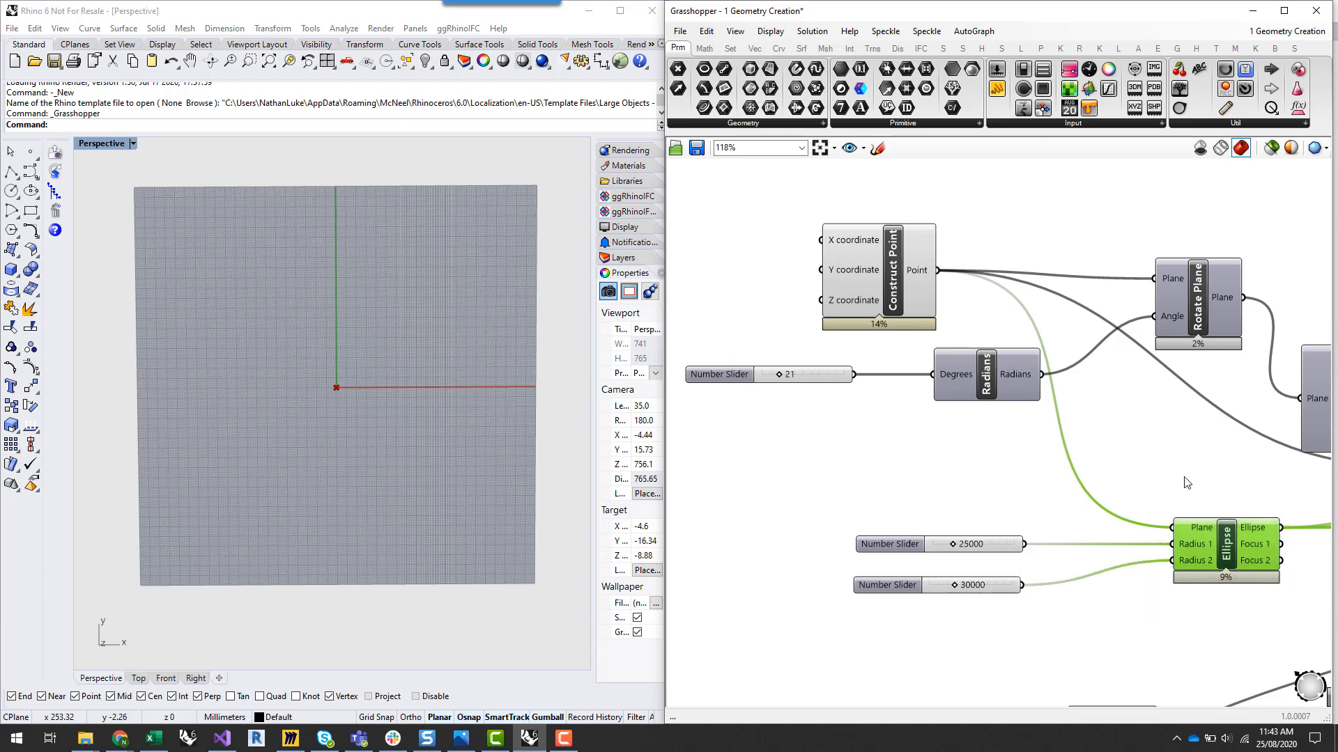
{"action": "right_click_drag", "start_coordinate": [1185, 506], "coordinate": [1163, 488]}
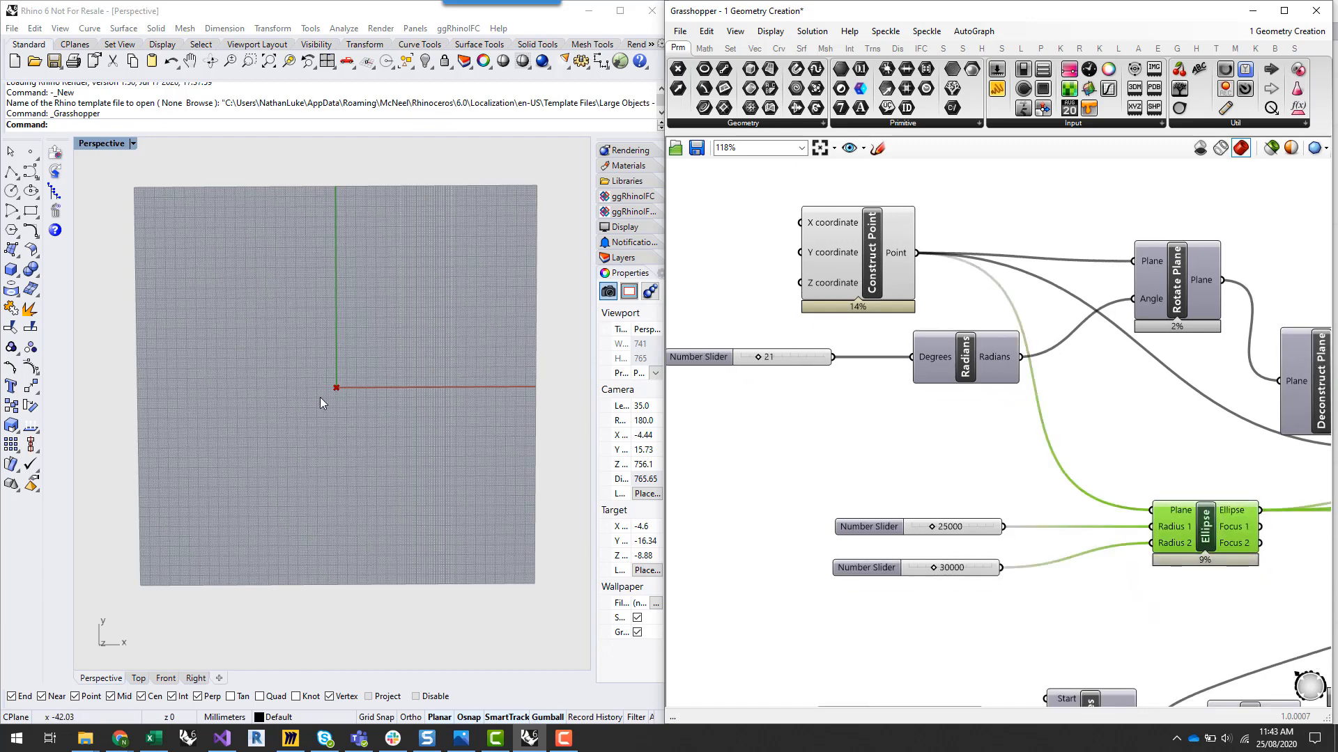
{"action": "scroll", "coordinate": [321, 403], "scroll_direction": "down", "scroll_amount": 3}
{"action": "right_click", "coordinate": [1086, 457]}
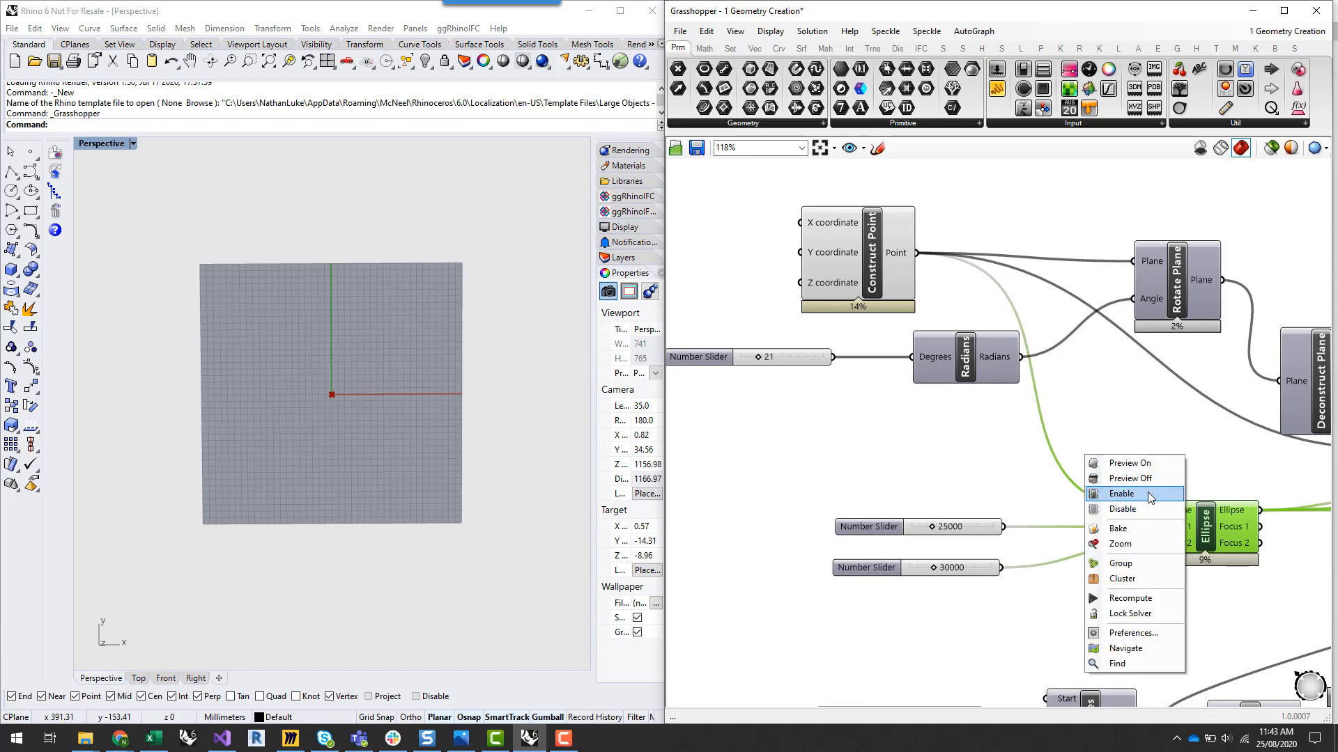
{"action": "left_click", "coordinate": [1128, 543]}
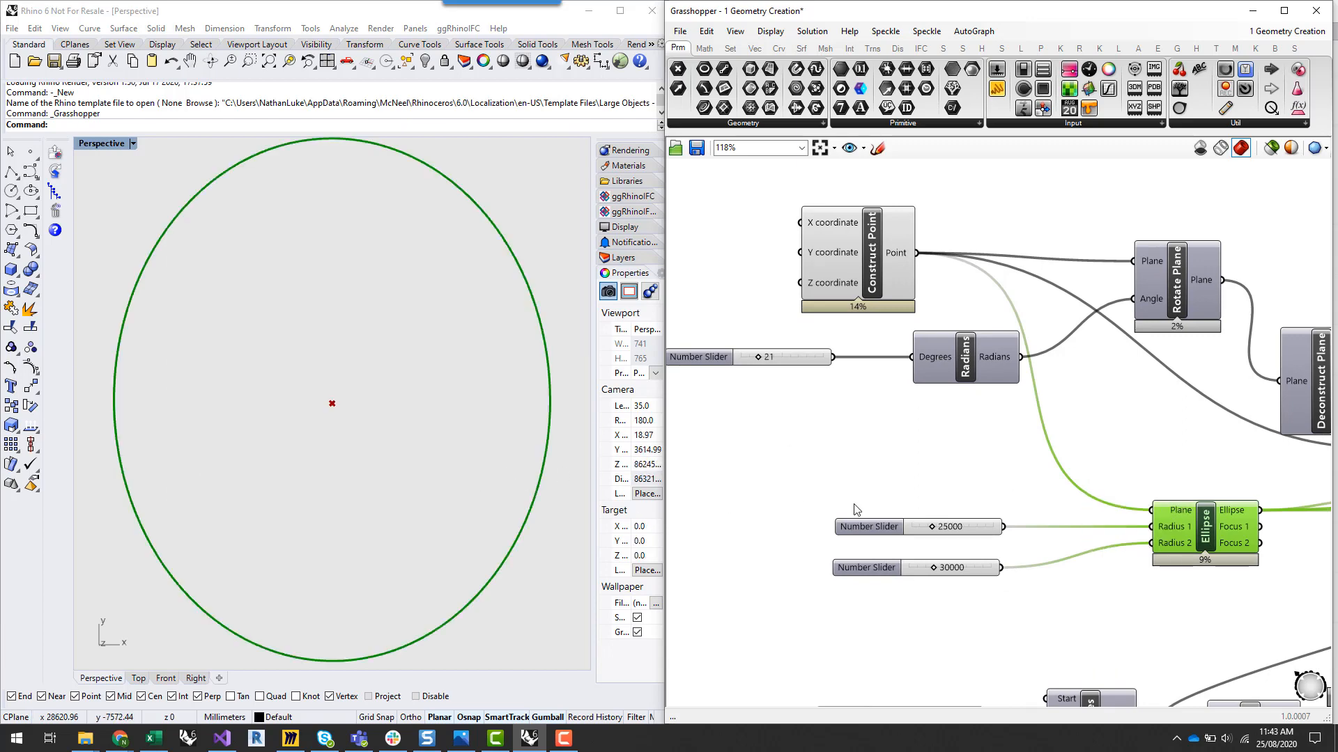
Set the number slider feeding Radius 1 of the Ellipse component to 24150
{"action": "left_click", "coordinate": [1189, 482]}
{"action": "left_click", "coordinate": [880, 531]}
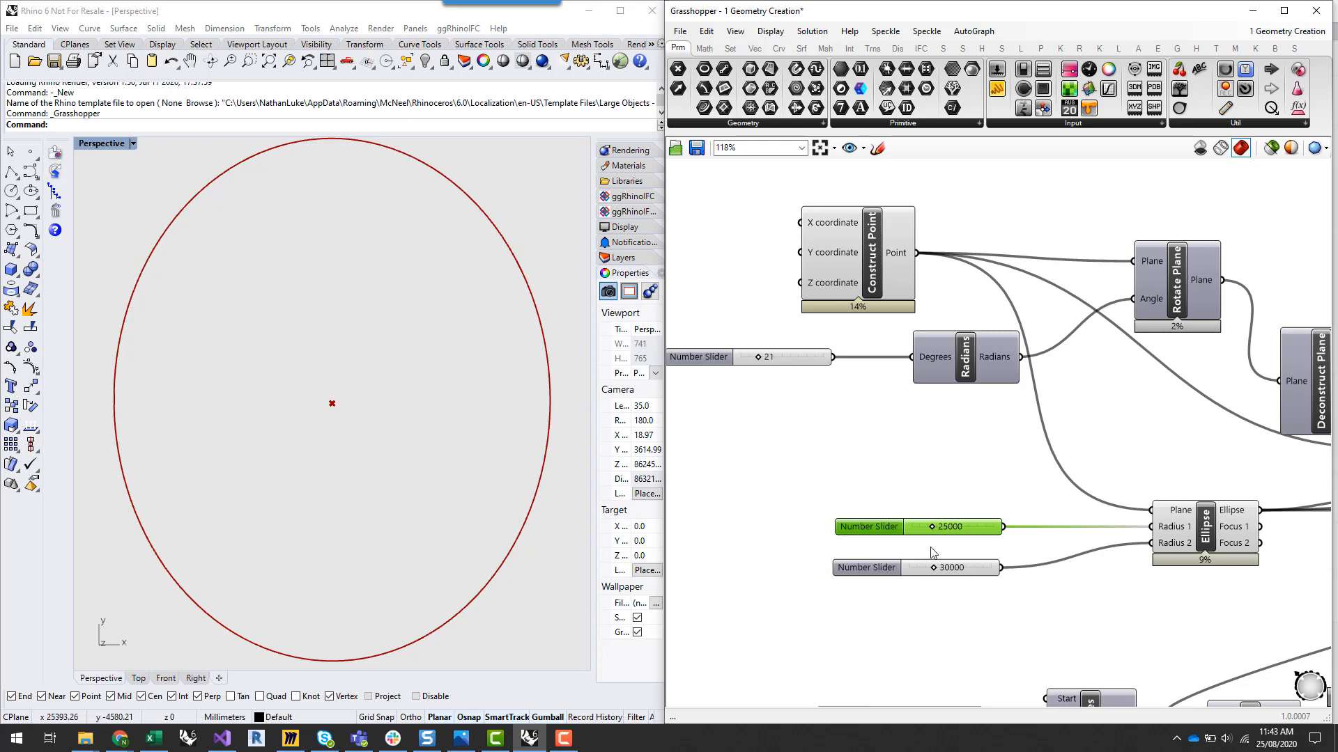
{"action": "left_click_drag", "start_coordinate": [932, 527], "coordinate": [930, 528]}
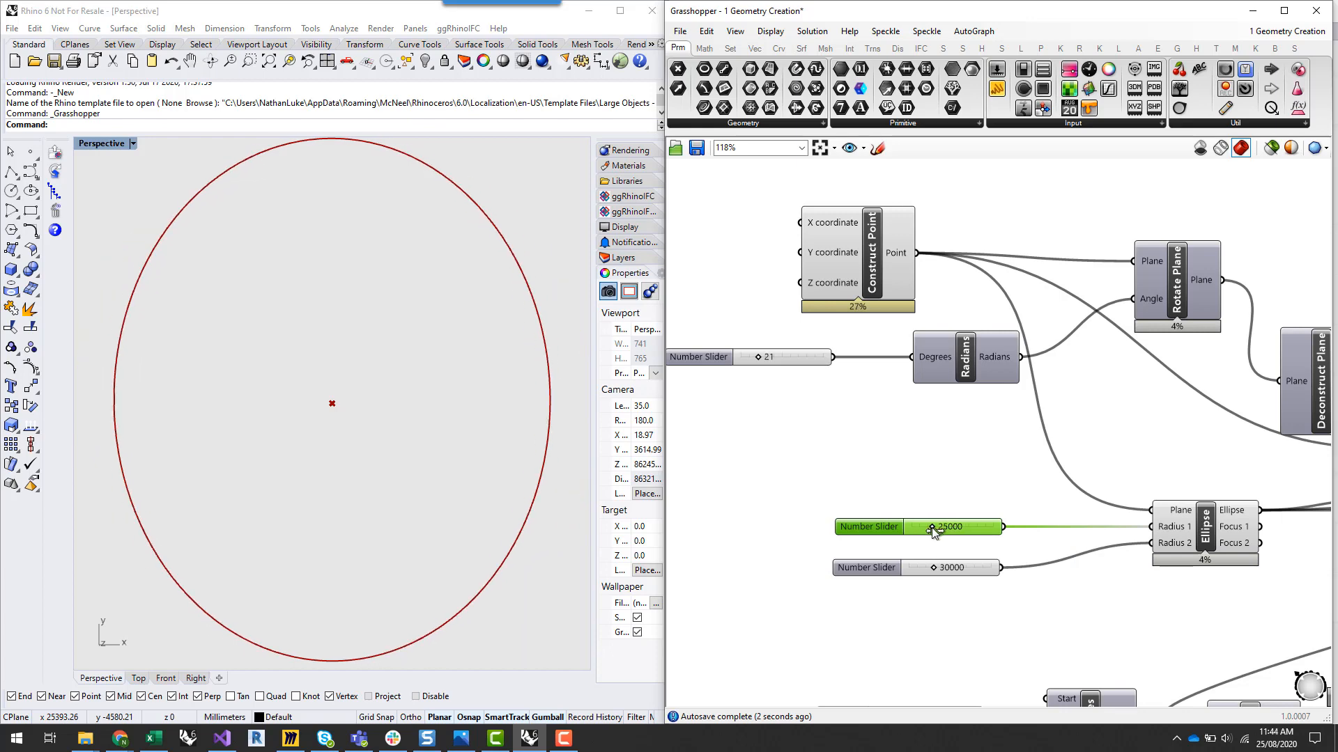
{"action": "left_click", "coordinate": [996, 470]}
{"action": "scroll", "coordinate": [997, 460], "scroll_direction": "down", "scroll_amount": 1}
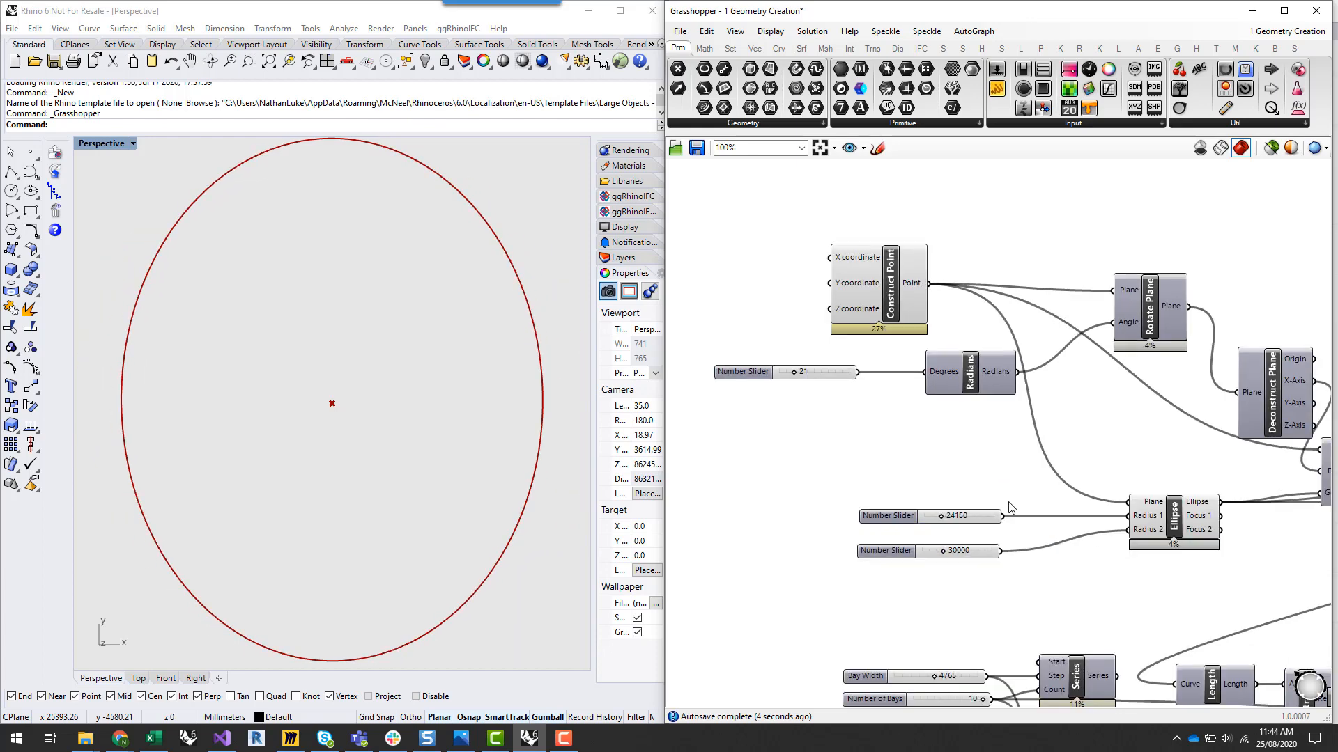
{"action": "scroll", "coordinate": [997, 469], "scroll_direction": "up", "scroll_amount": 1}
{"action": "scroll", "coordinate": [956, 446], "scroll_direction": "up", "scroll_amount": 1}
{"action": "scroll", "coordinate": [960, 466], "scroll_direction": "down", "scroll_amount": 2}
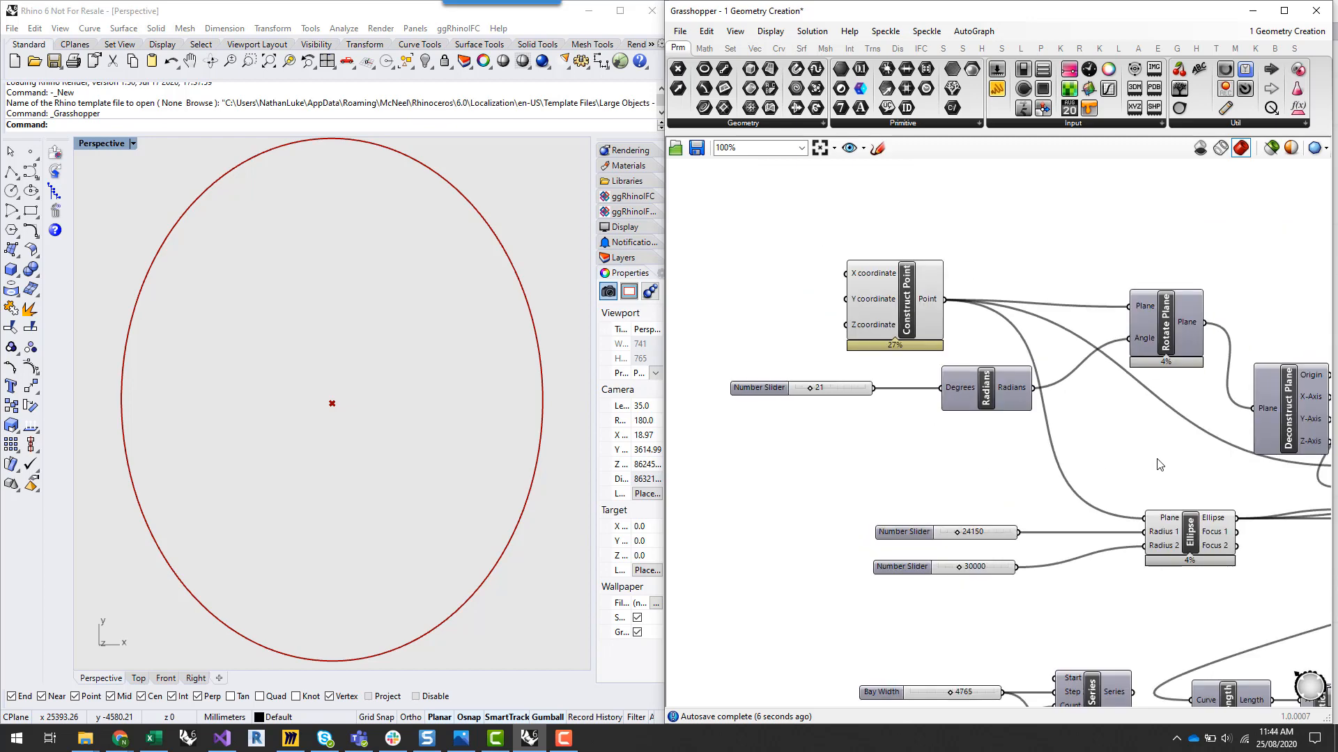
Highlight the Ellipse component's curve, compare it with the plan sketch in Miro, and return to Grasshopper
{"action": "left_click", "coordinate": [1225, 528]}
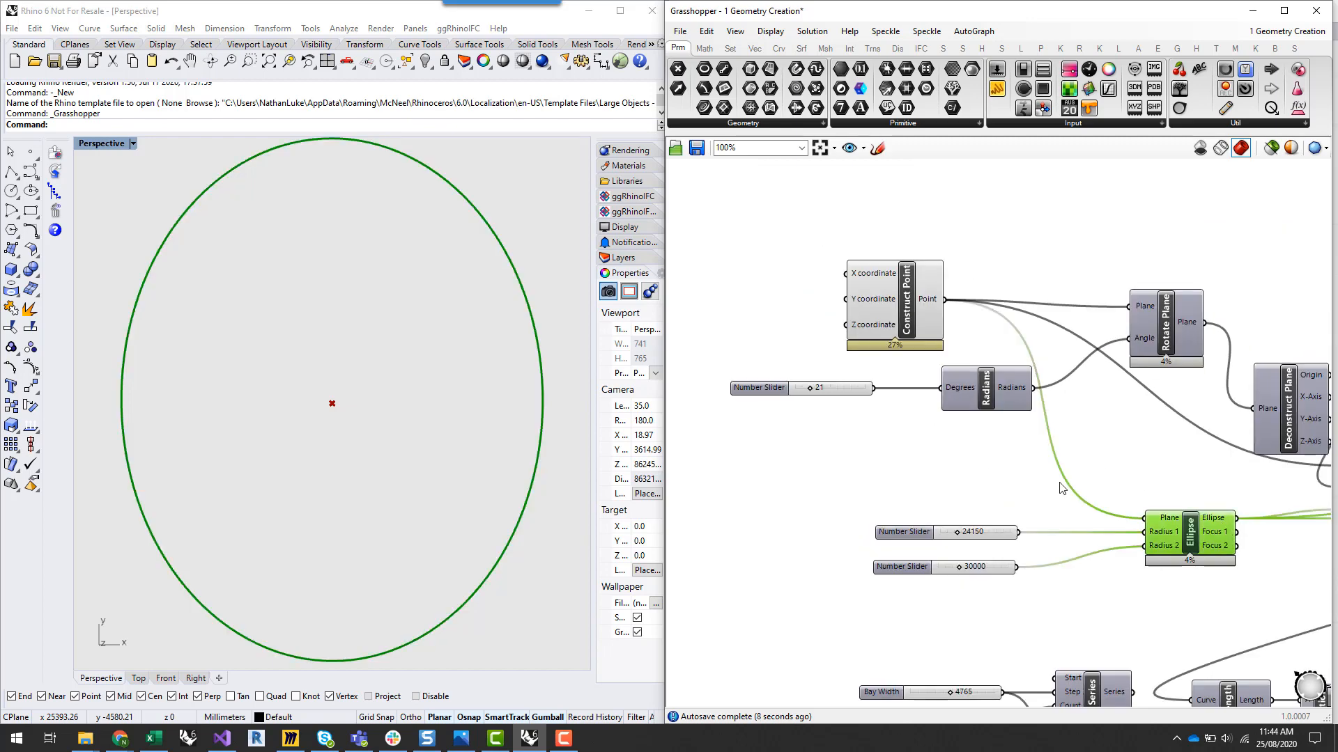
{"action": "scroll", "coordinate": [848, 464], "scroll_direction": "down", "scroll_amount": 2}
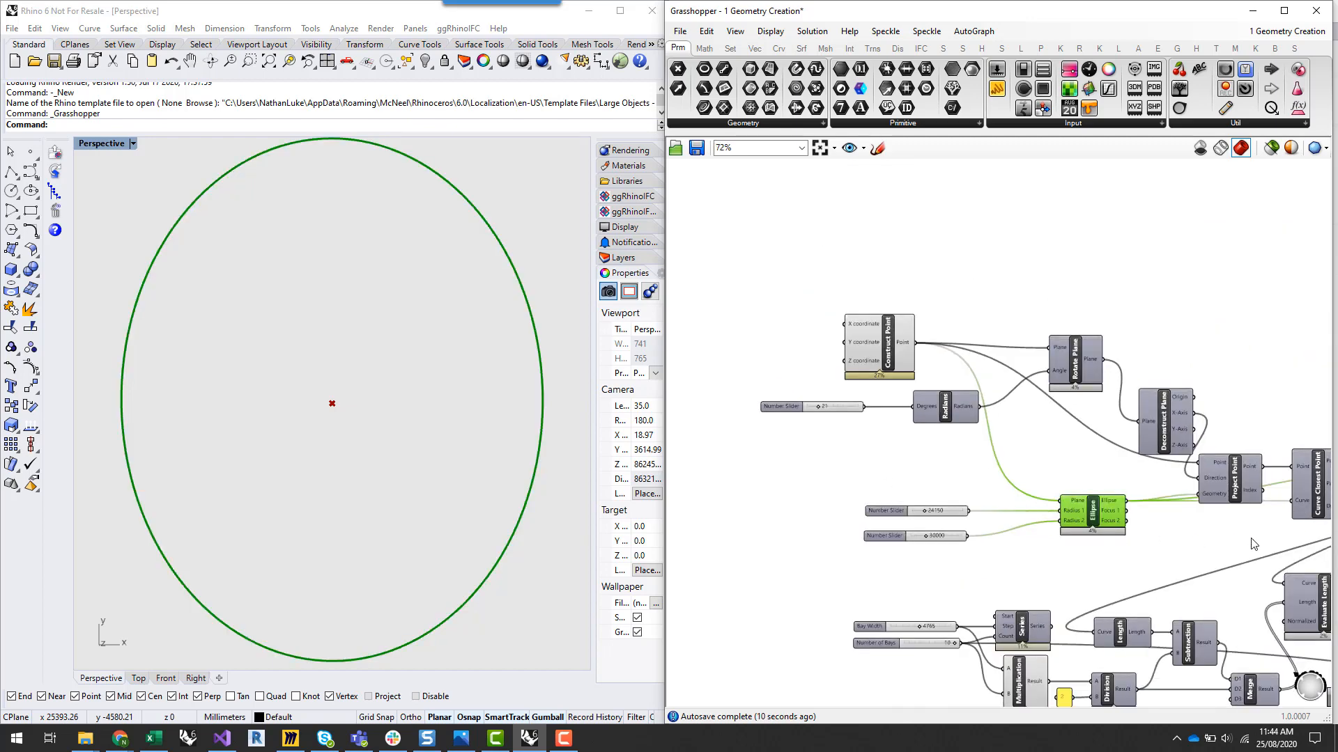
{"action": "right_click_drag", "start_coordinate": [1218, 539], "coordinate": [1176, 547]}
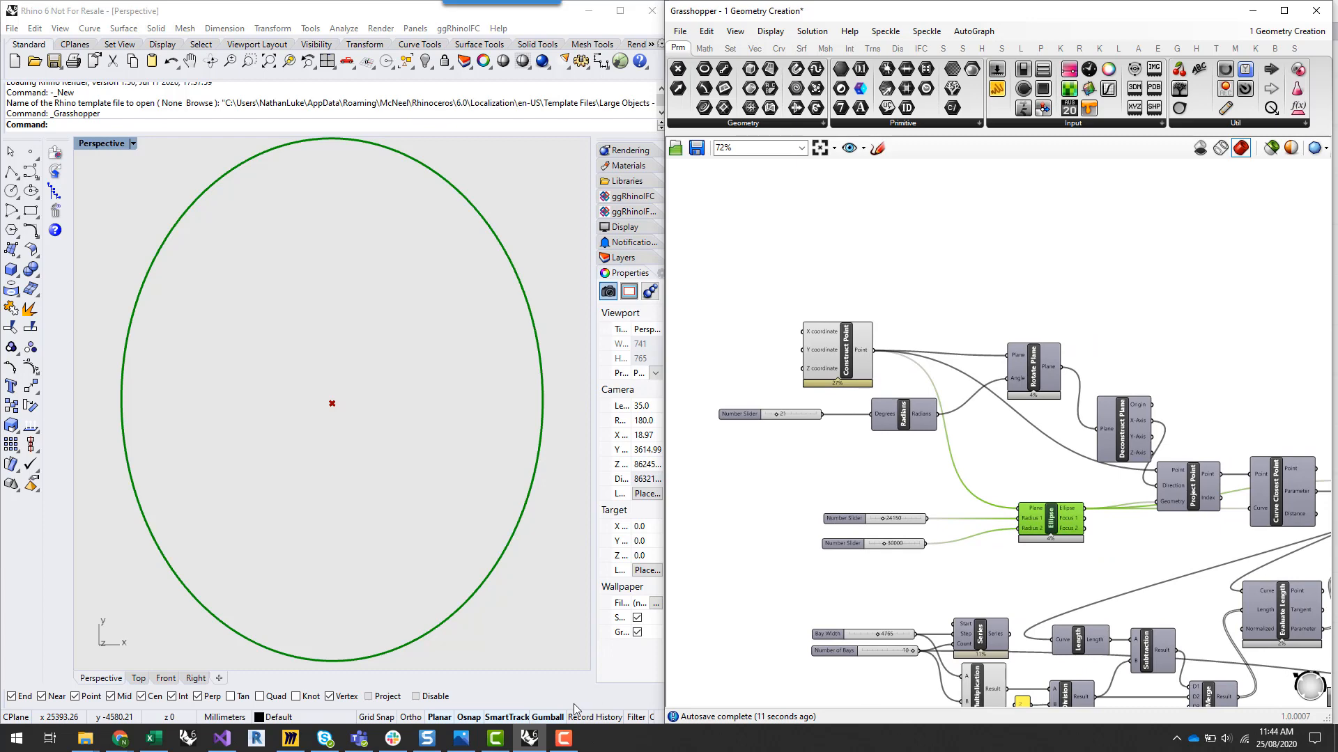
{"action": "left_click", "coordinate": [290, 739]}
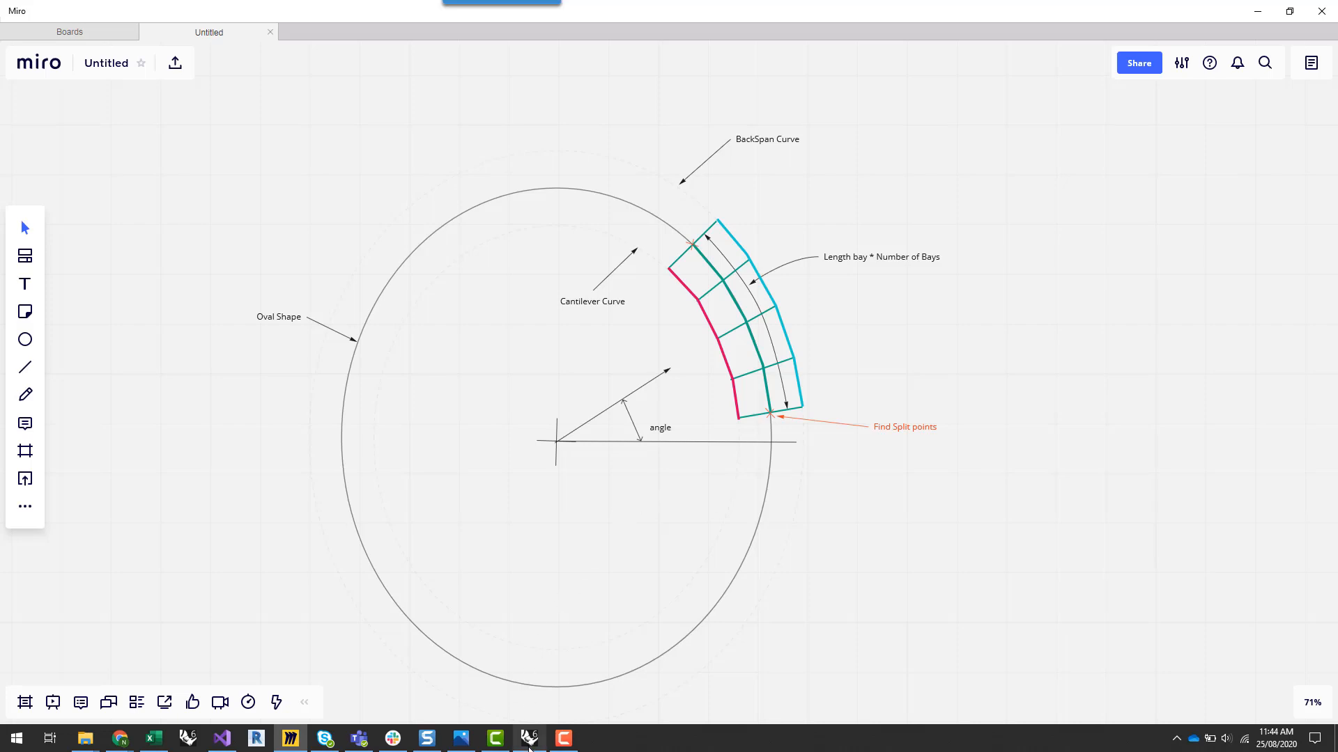
{"action": "left_click", "coordinate": [529, 739]}
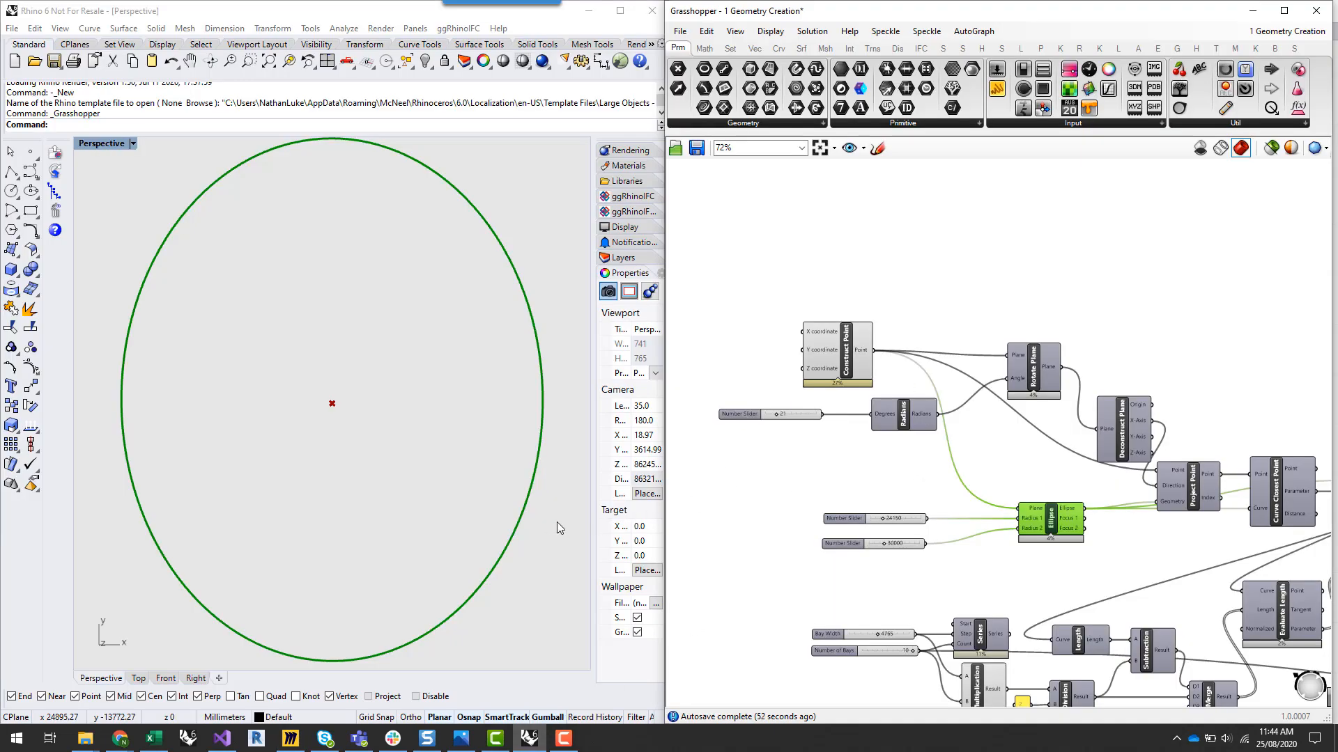
Move the Deconstruct Plane component up beside Rotate Plane and shift the Project Point component slightly upward
{"action": "right_click_drag", "start_coordinate": [904, 486], "coordinate": [852, 462]}
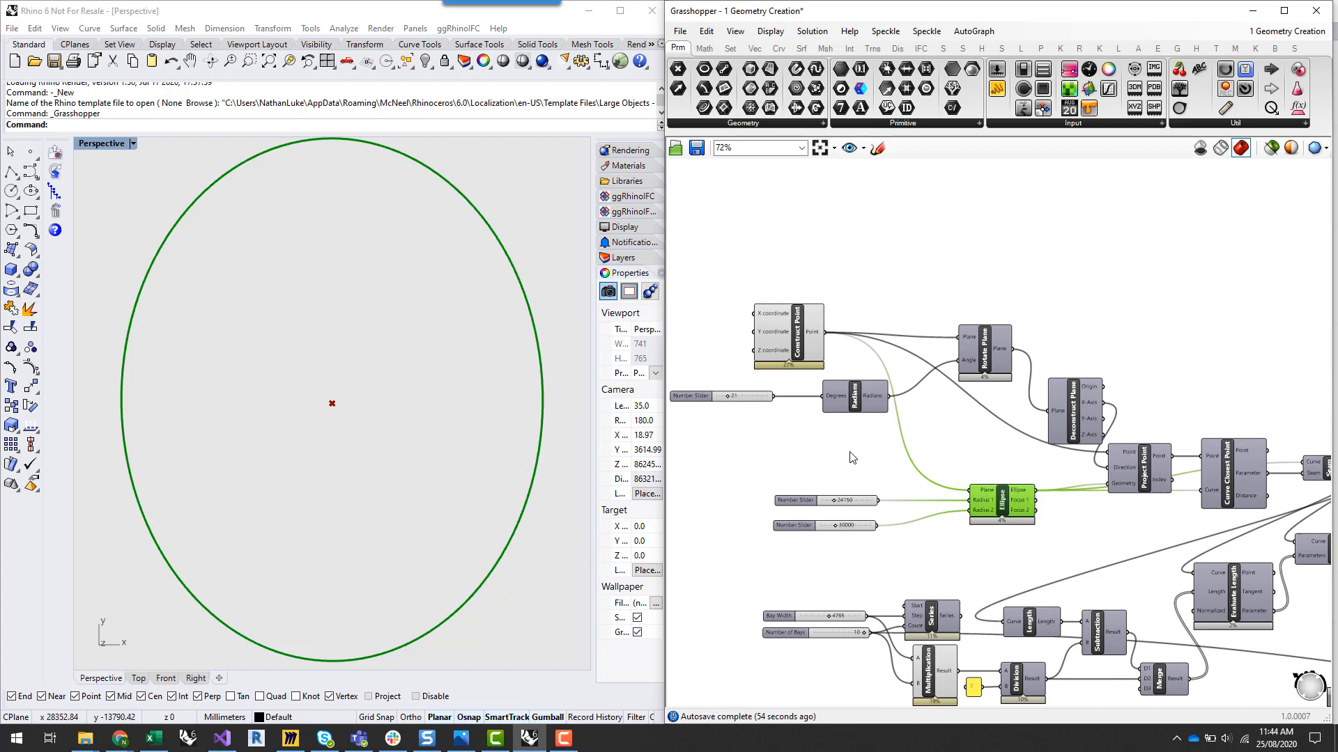
{"action": "scroll", "coordinate": [852, 458], "scroll_direction": "down", "scroll_amount": 1}
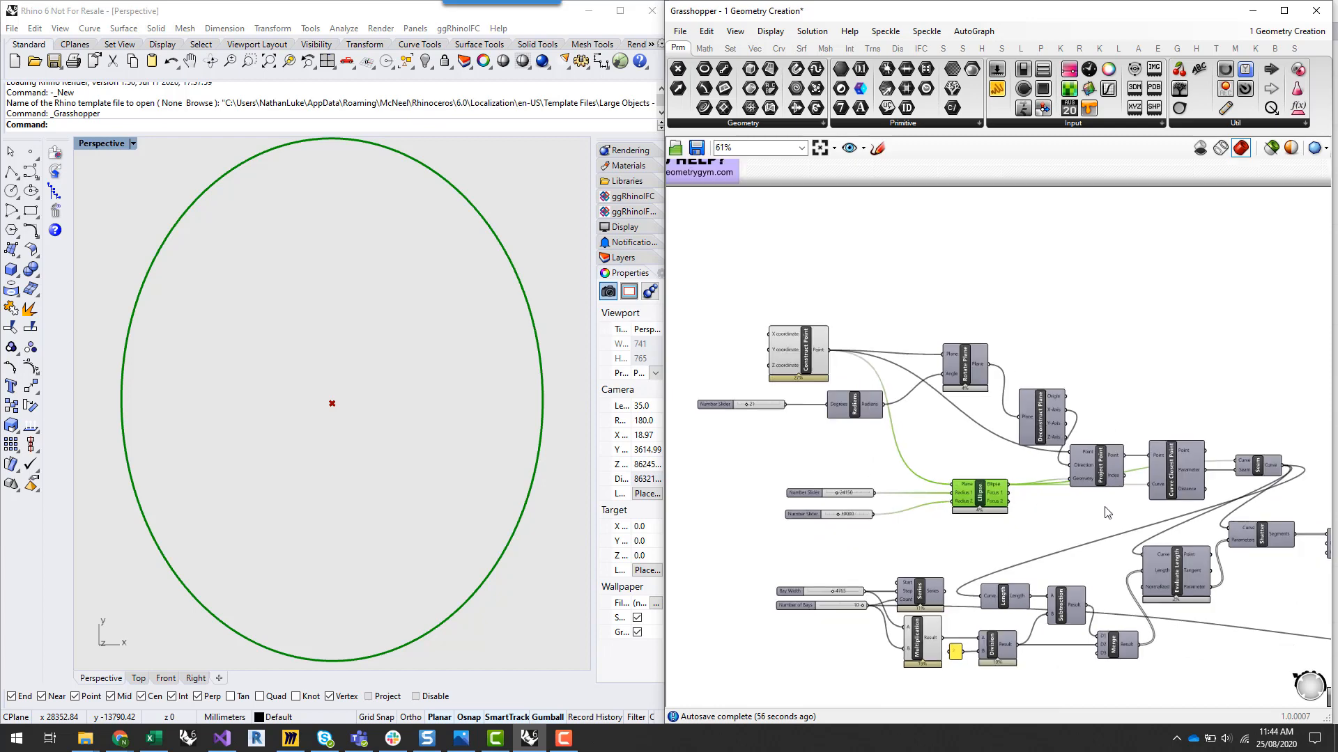
{"action": "scroll", "coordinate": [1108, 513], "scroll_direction": "up", "scroll_amount": 3}
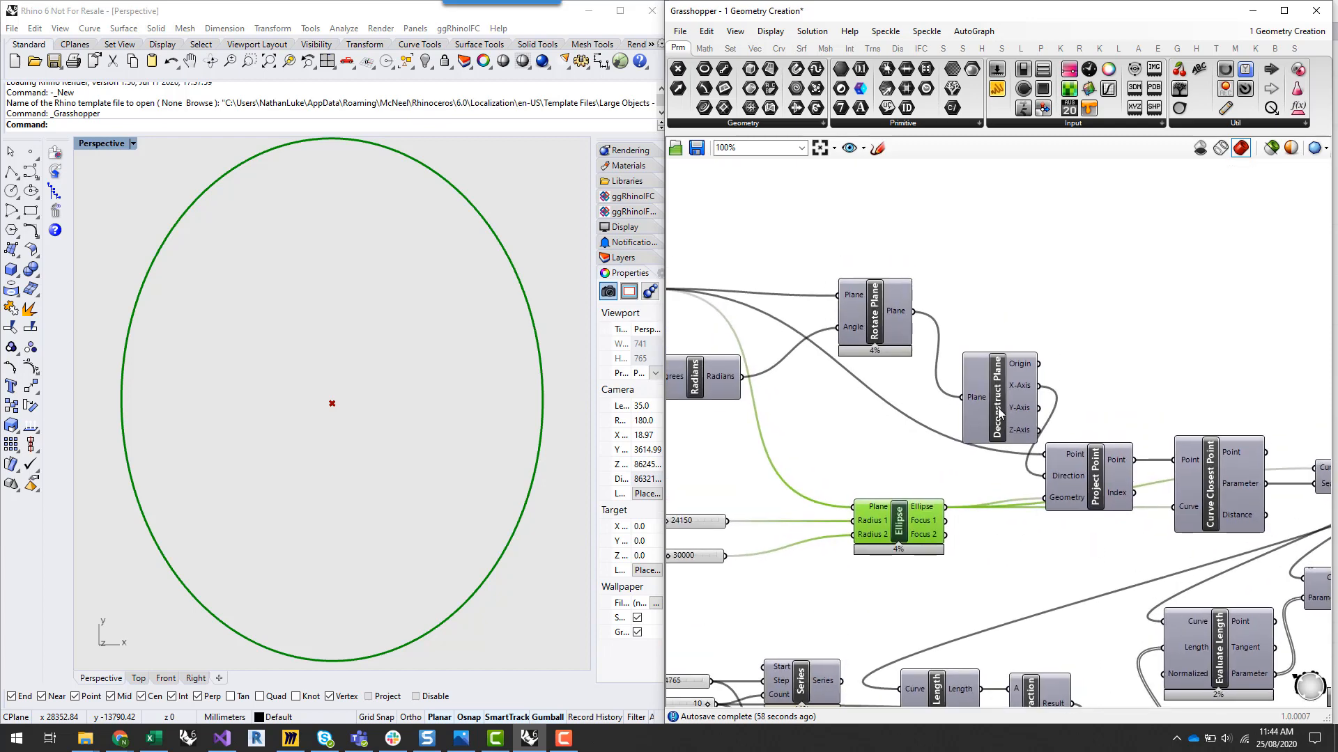
{"action": "left_click_drag", "start_coordinate": [1000, 413], "coordinate": [984, 334]}
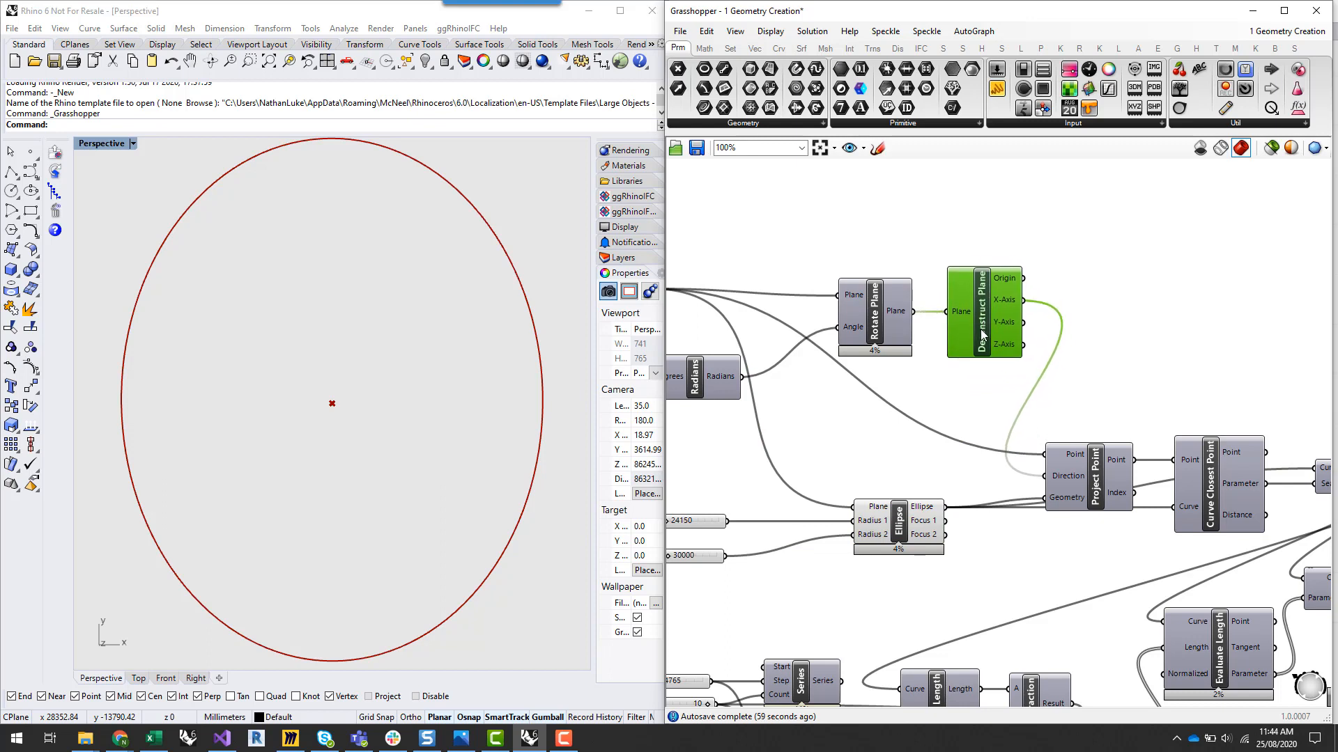
{"action": "left_click", "coordinate": [956, 403]}
{"action": "right_click_drag", "start_coordinate": [956, 404], "coordinate": [1129, 408]}
{"action": "right_click_drag", "start_coordinate": [1290, 424], "coordinate": [1175, 427]}
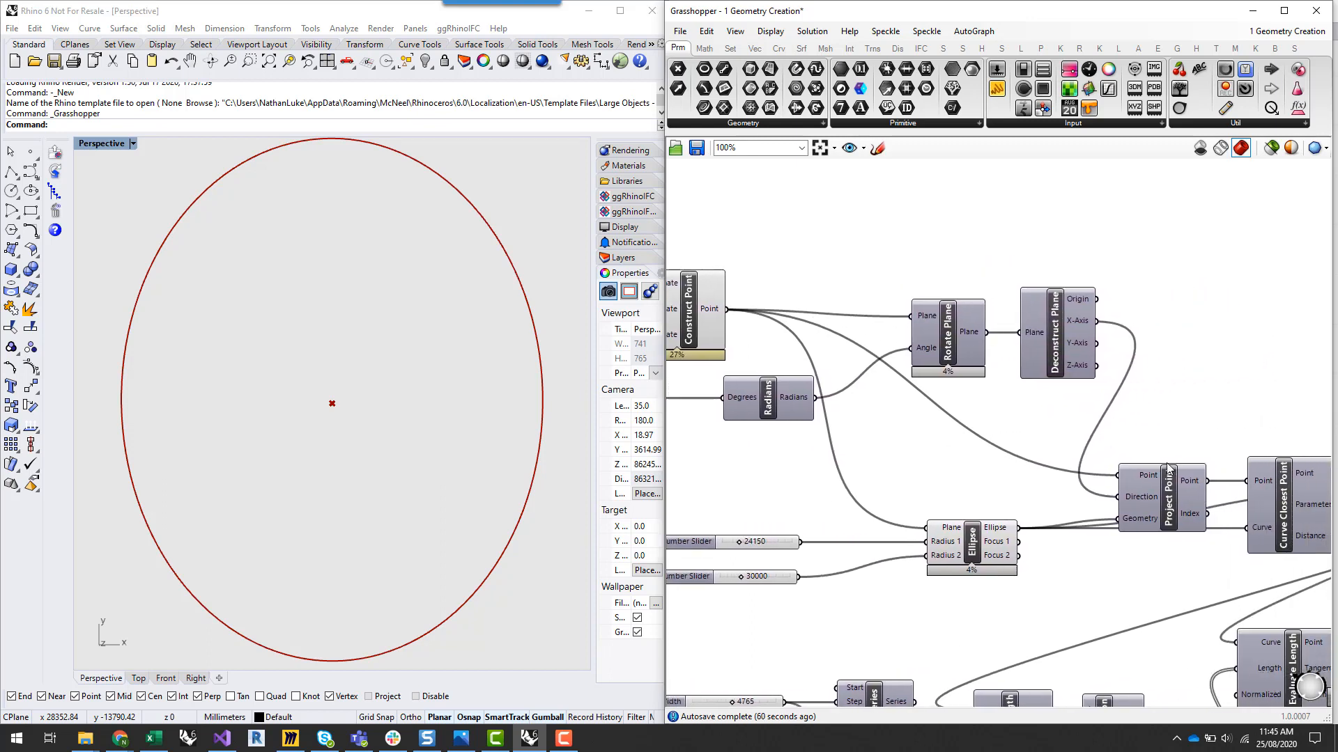
{"action": "left_click_drag", "start_coordinate": [1172, 506], "coordinate": [1158, 476]}
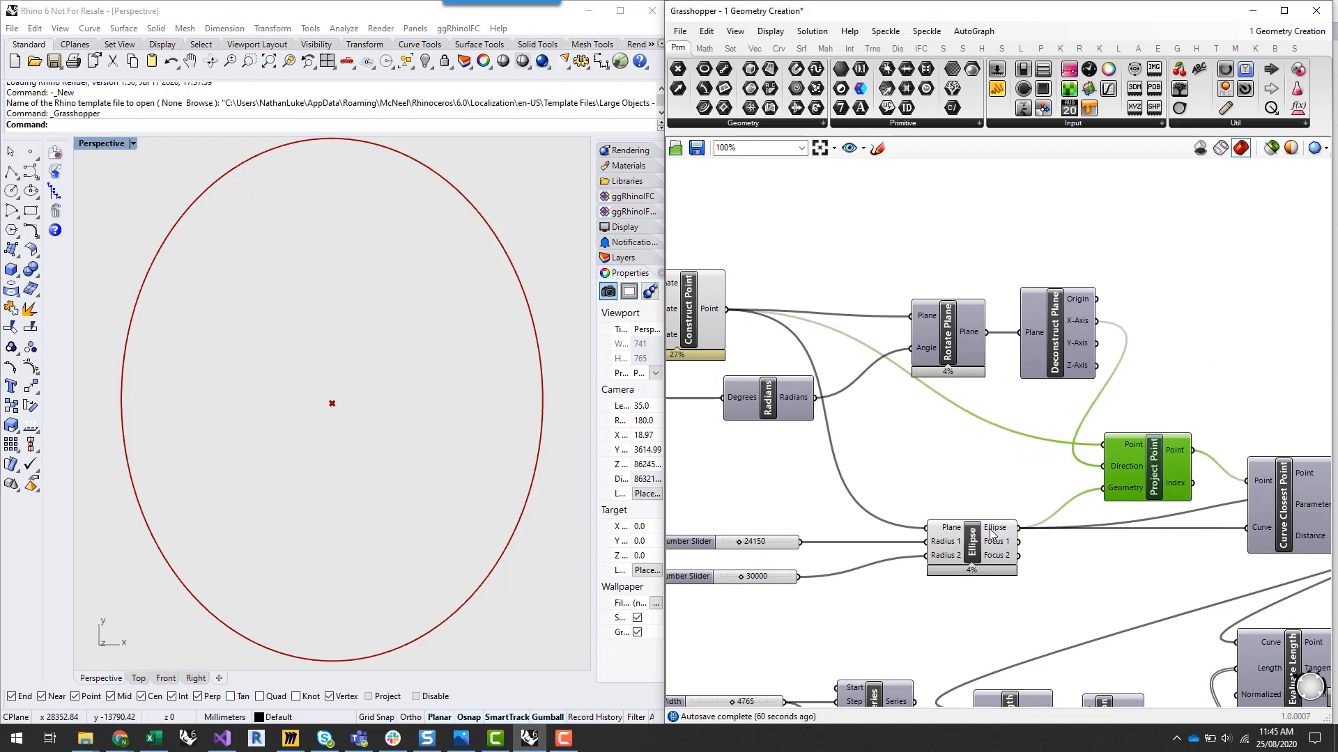
Examine how Construct Point, the Deconstruct Plane X-Axis and the Ellipse curve feed the Point, Direction and Geometry inputs of Project Point
{"action": "scroll", "coordinate": [996, 530], "scroll_direction": "up", "scroll_amount": 3}
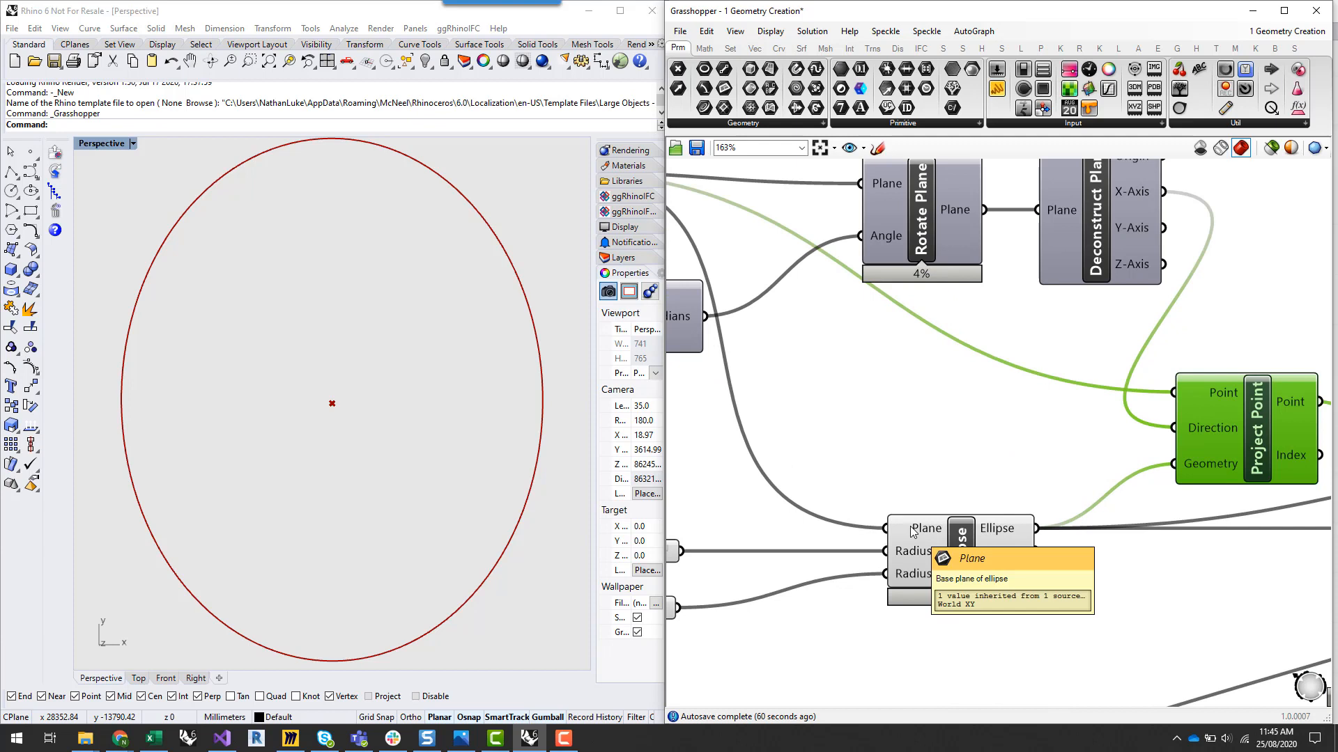
{"action": "left_click", "coordinate": [1001, 535]}
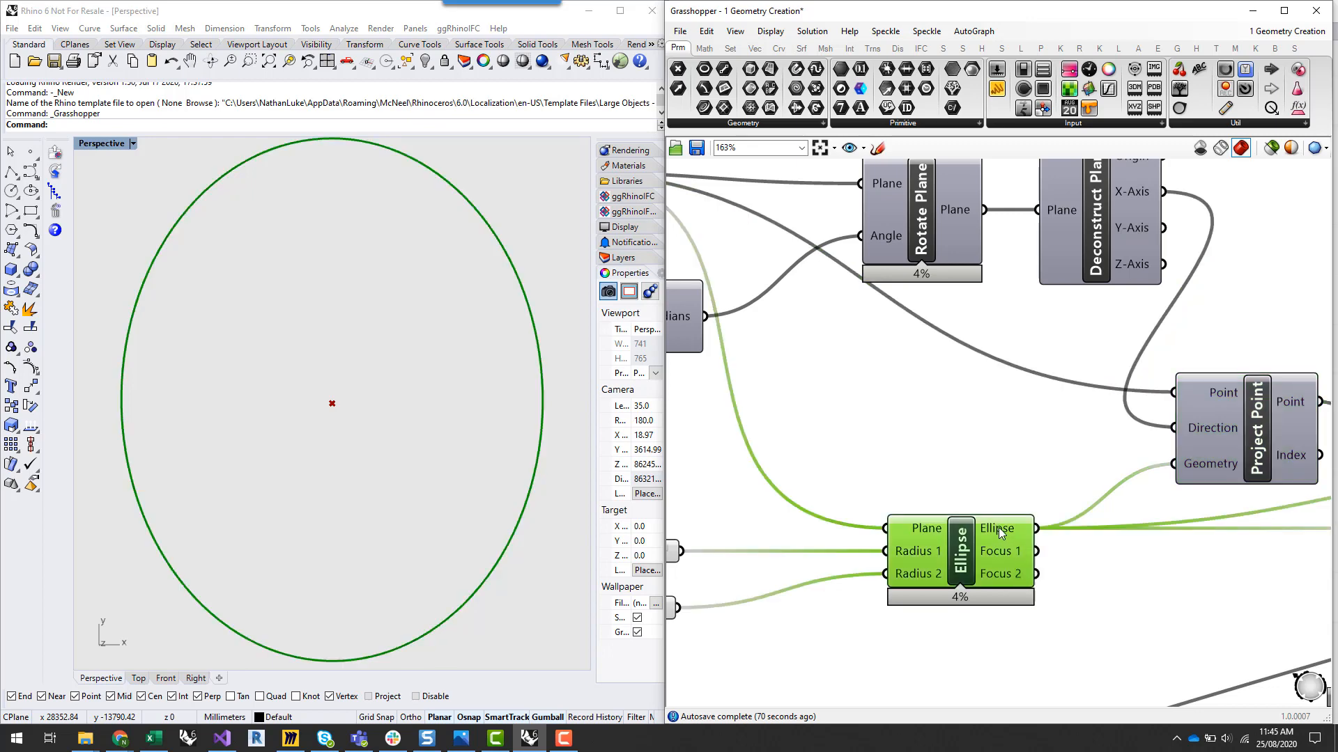
{"action": "right_click_drag", "start_coordinate": [1048, 423], "coordinate": [1070, 444]}
{"action": "scroll", "coordinate": [1113, 449], "scroll_direction": "down", "scroll_amount": 3}
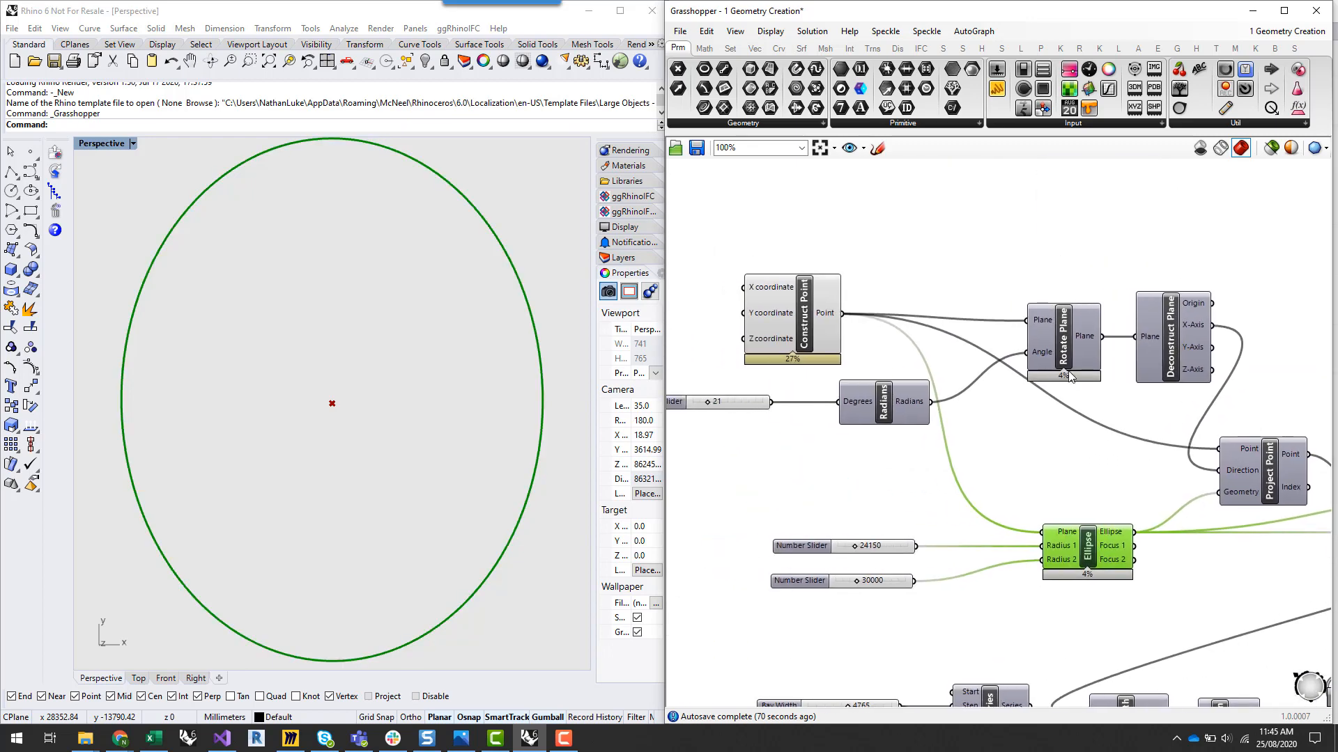
{"action": "left_click", "coordinate": [1272, 472]}
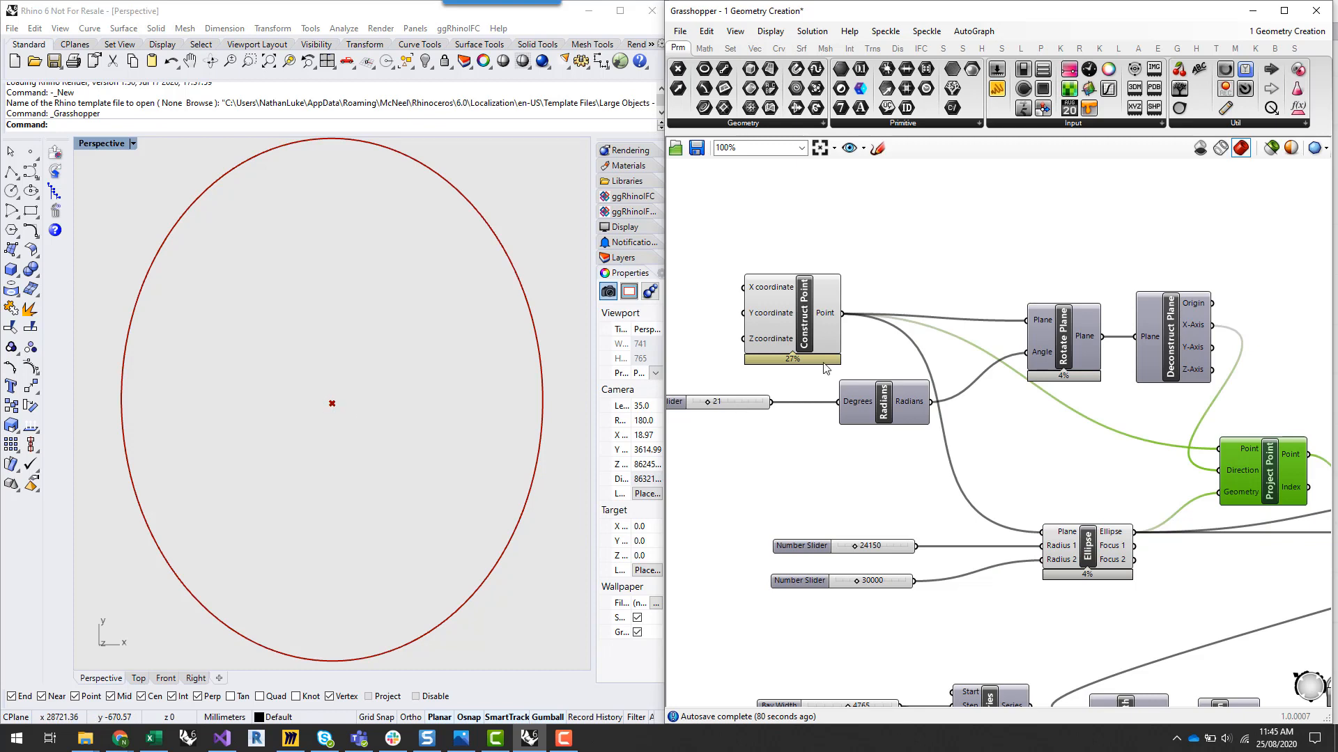
{"action": "left_click", "coordinate": [813, 319]}
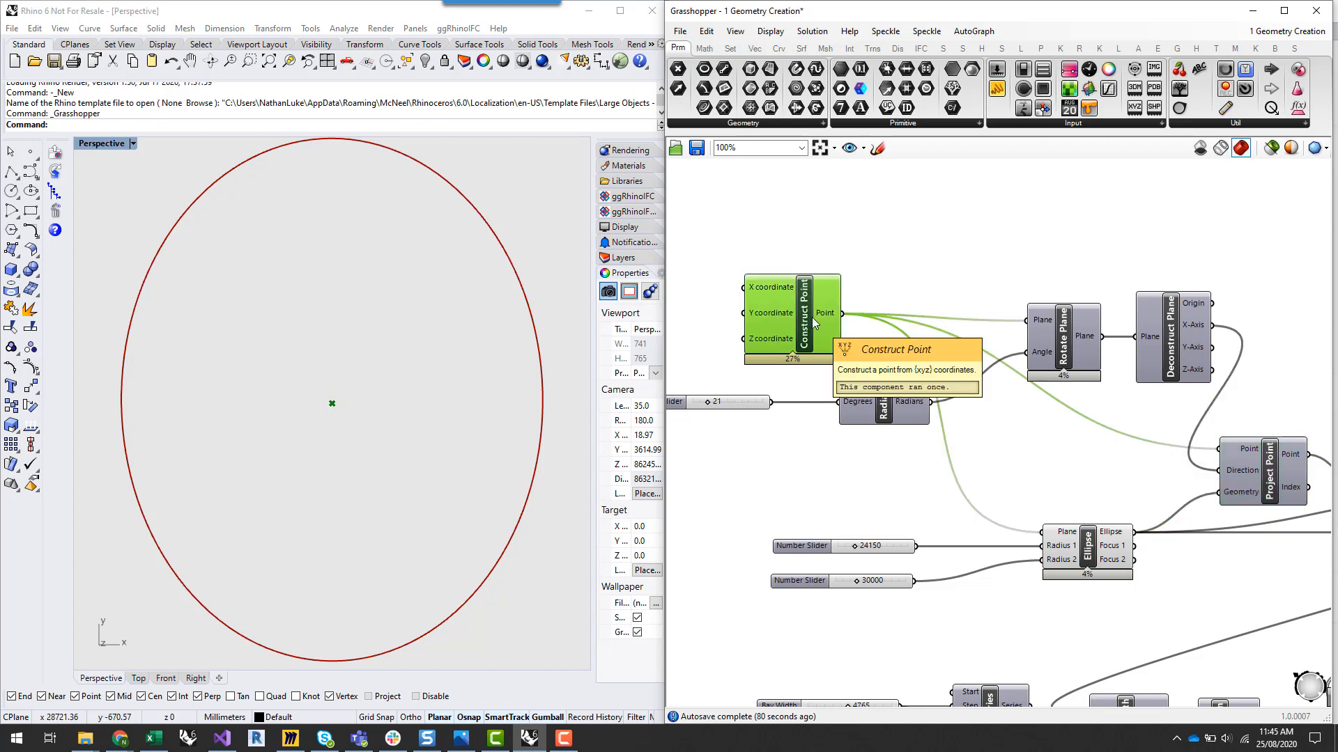
{"action": "right_click_drag", "start_coordinate": [1126, 490], "coordinate": [1092, 489]}
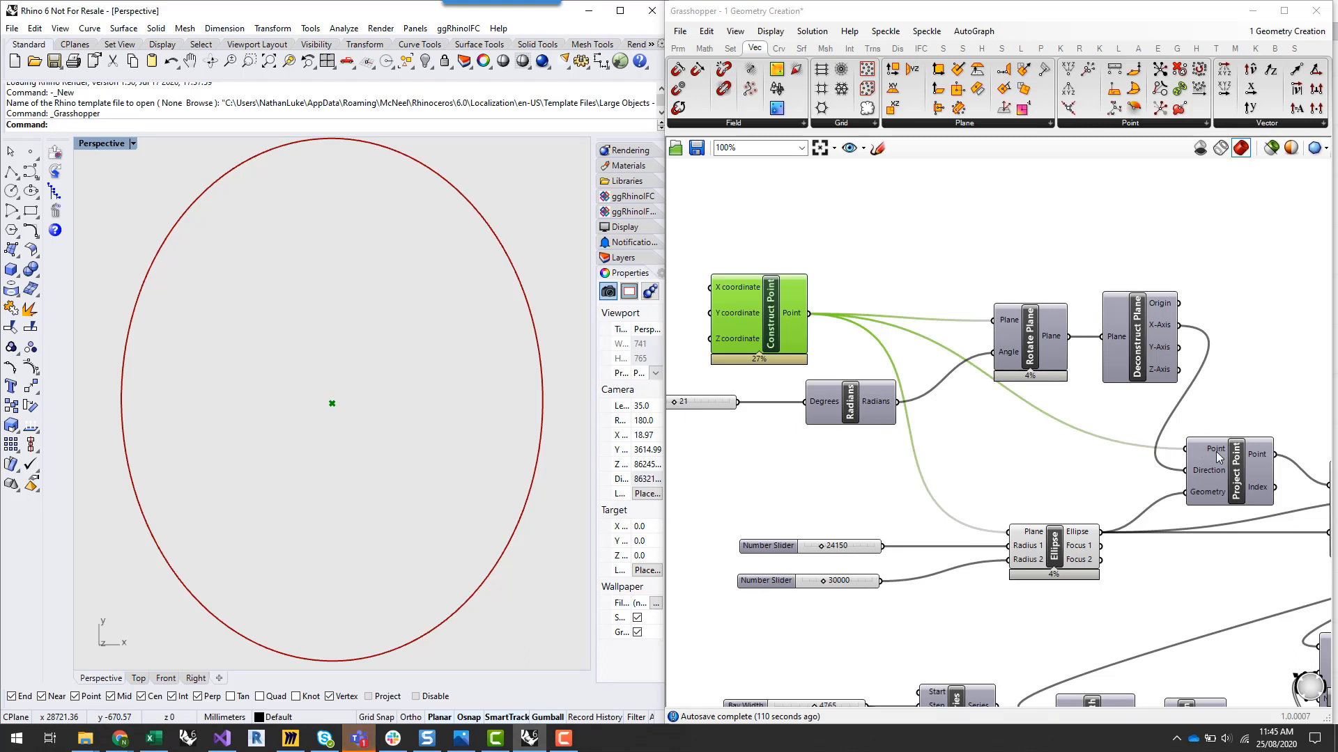
{"action": "mouse_move", "coordinate": [1210, 453]}
{"action": "left_click", "coordinate": [1209, 471]}
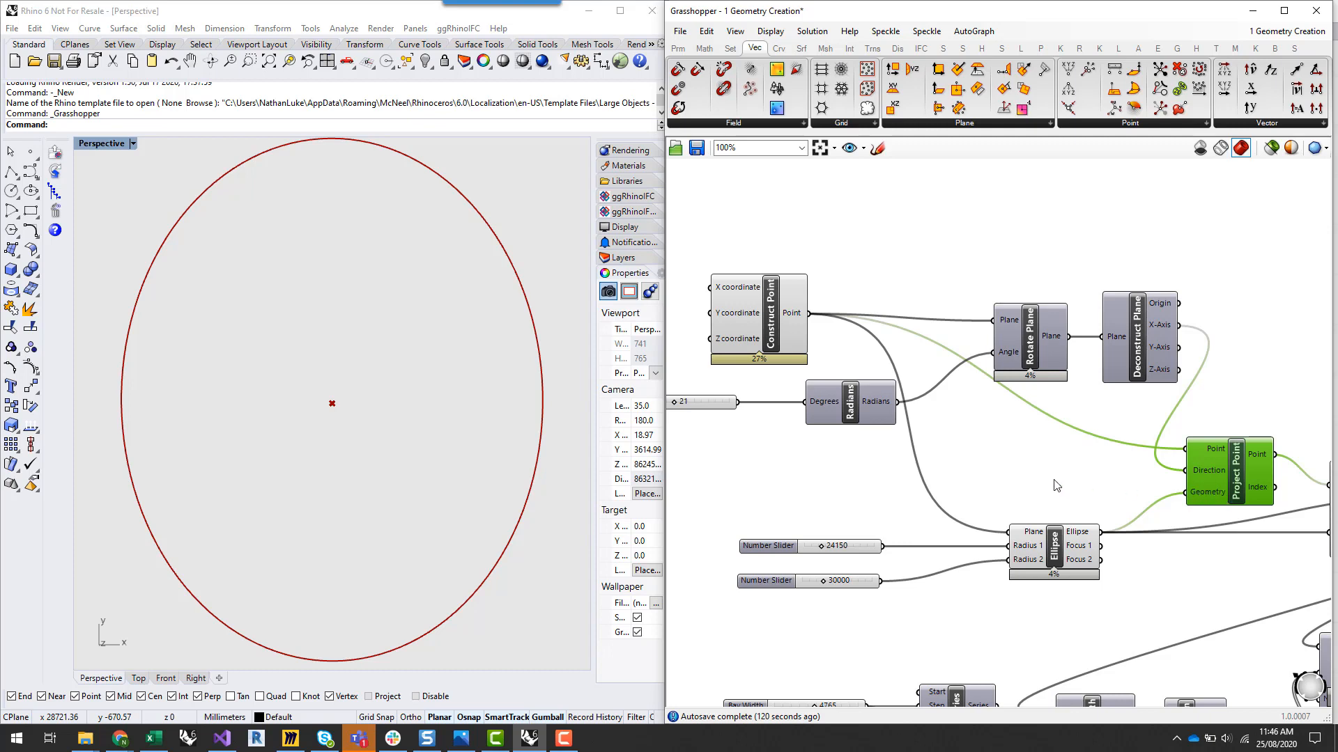
{"action": "mouse_move", "coordinate": [1054, 480]}
{"action": "right_mouse_down"}
{"action": "mouse_move", "coordinate": [1079, 484]}
{"action": "mouse_move", "coordinate": [1045, 469]}
{"action": "mouse_move", "coordinate": [1054, 477]}
{"action": "right_mouse_up"}
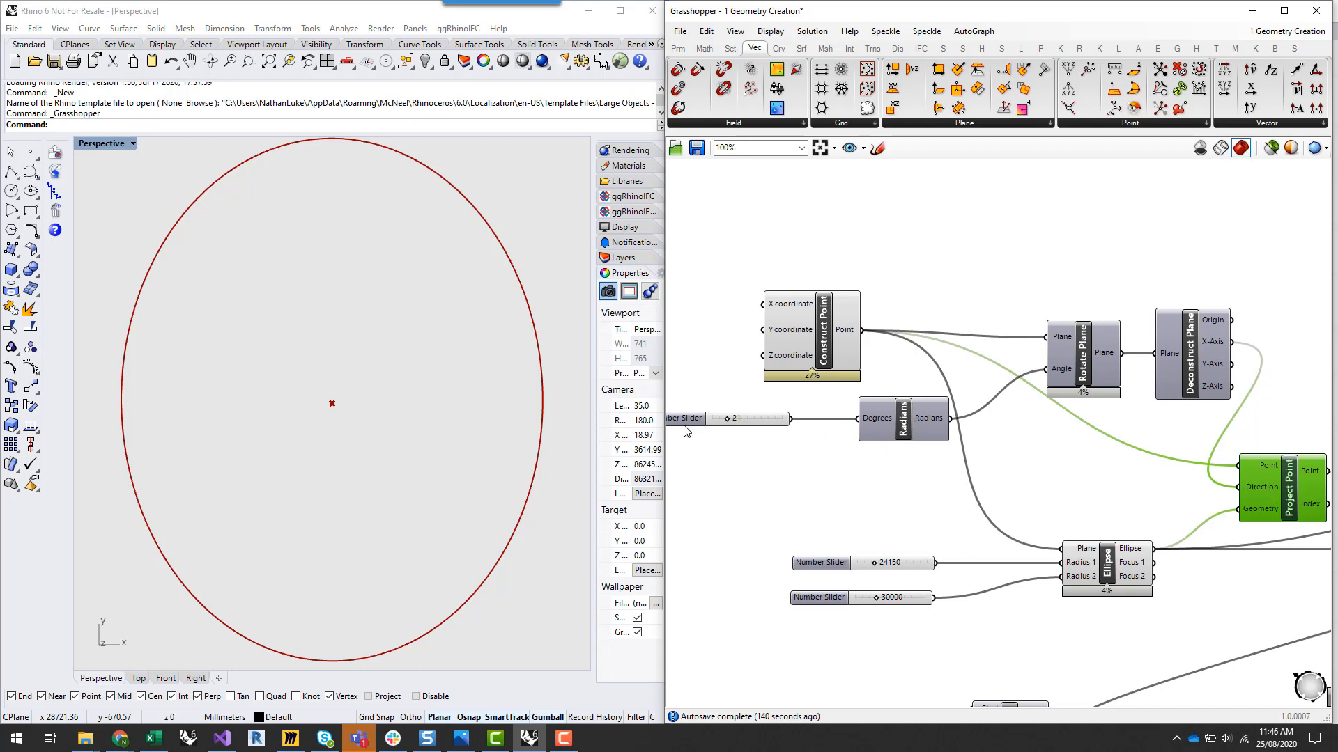
Move the angle number slider closer to the Radians component and align Rotate Plane's Plane input with the Construct Point output
{"action": "left_click_drag", "start_coordinate": [686, 421], "coordinate": [724, 422]}
{"action": "left_click_drag", "start_coordinate": [1099, 377], "coordinate": [1096, 370]}
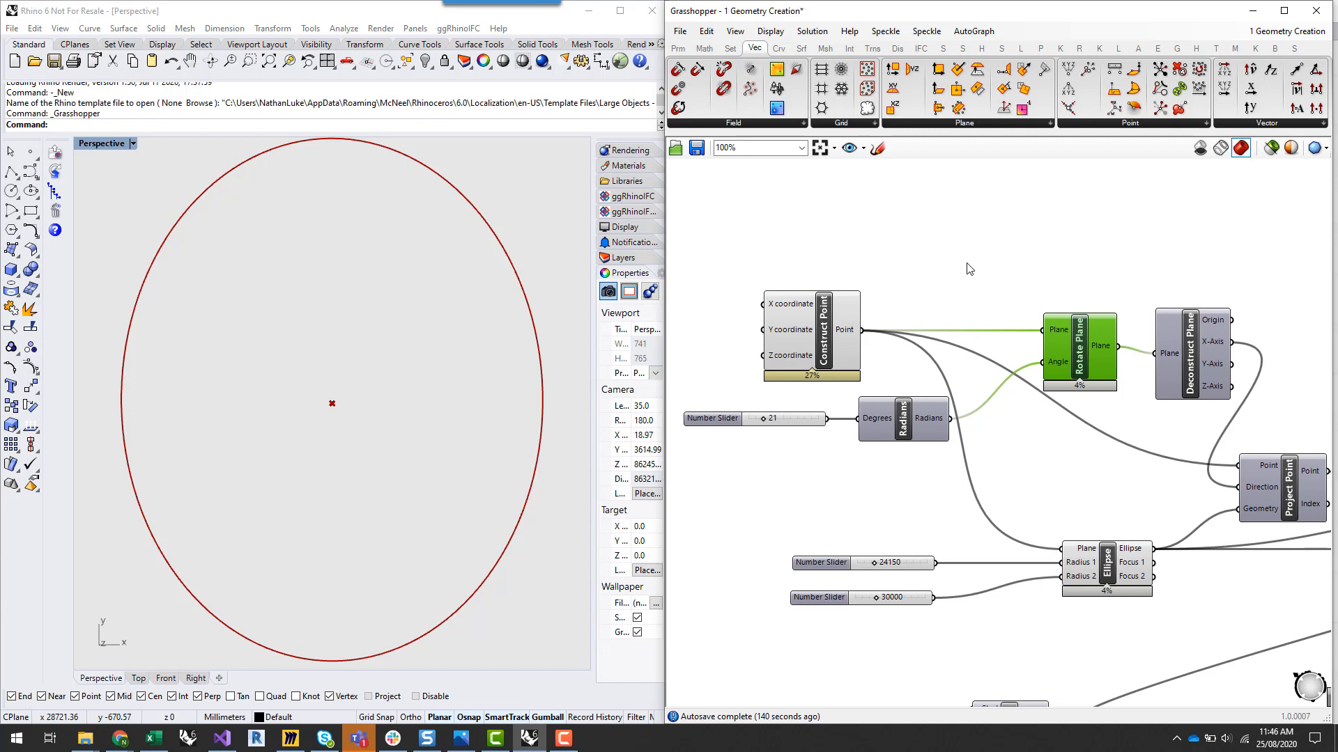
{"action": "right_click_drag", "start_coordinate": [974, 273], "coordinate": [983, 273]}
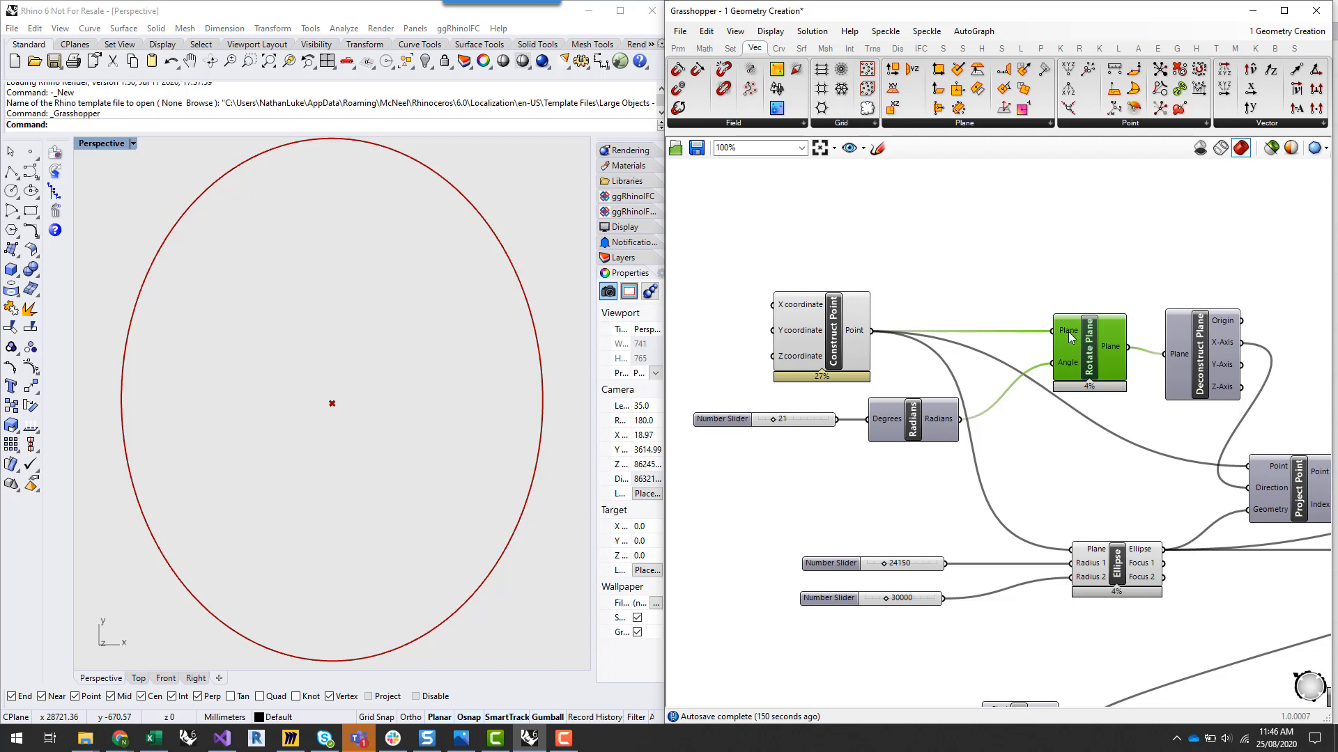
Add a Plane parameter above the Construct Point wires and connect the Construct Point output to it
{"action": "double_click", "coordinate": [960, 292]}
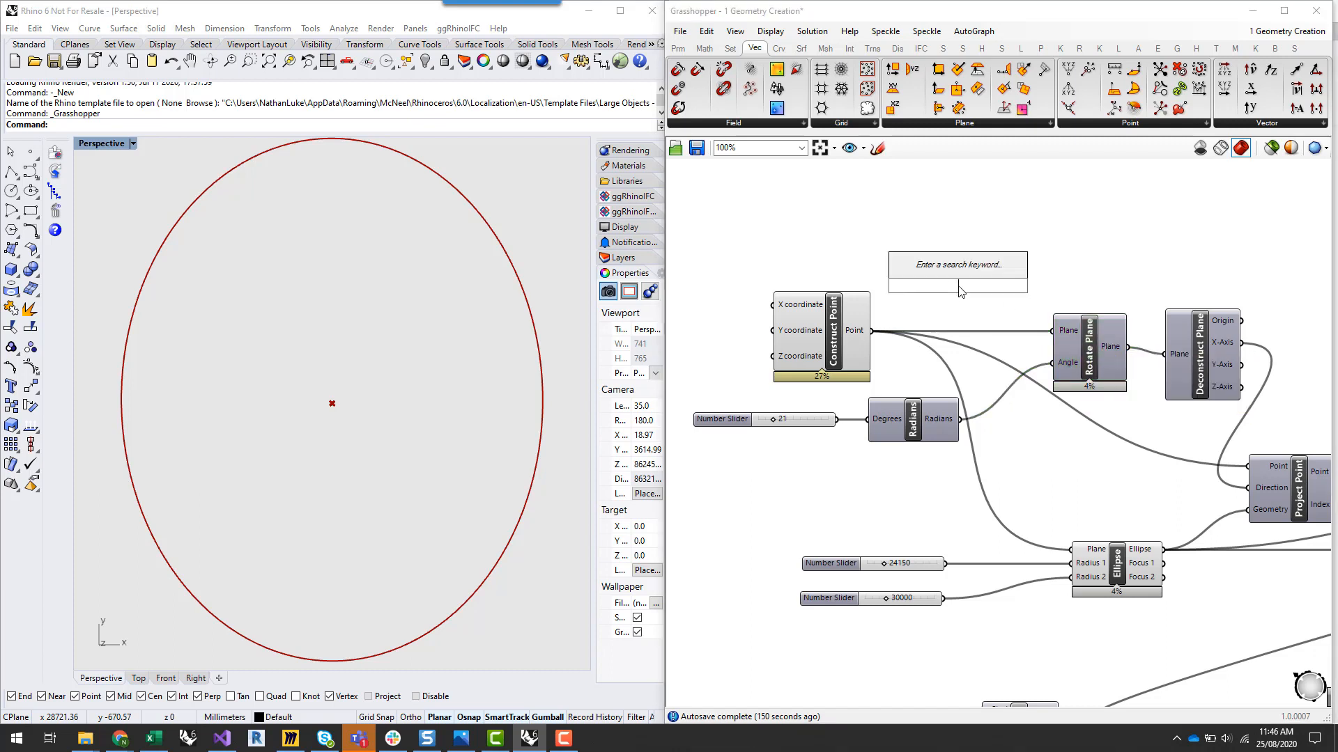
{"action": "type", "text": "param"}
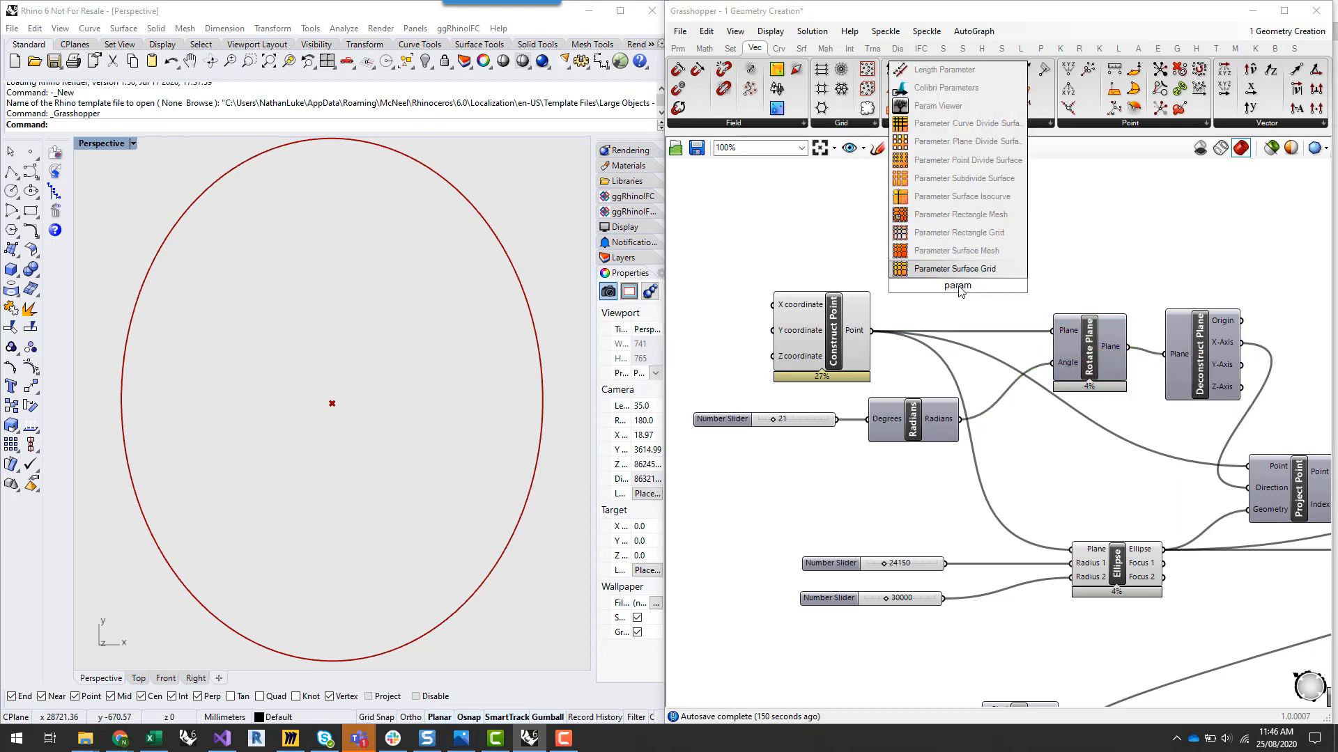
{"action": "key", "text": "BackSpace"}
{"action": "key", "text": "BackSpace"}
{"action": "key", "text": "BackSpace"}
{"action": "key", "text": "BackSpace"}
{"action": "type", "text": "lan"}
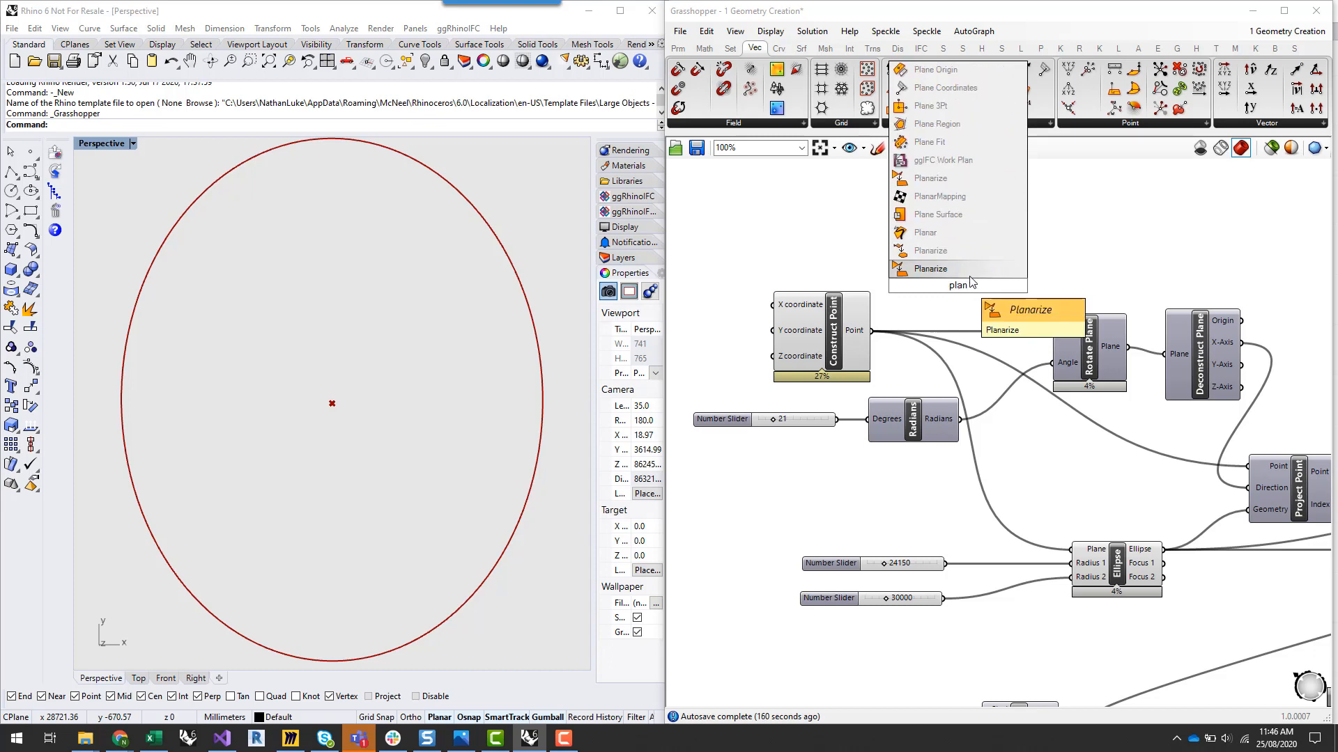
{"action": "type", "text": "e"}
{"action": "key", "text": "Return"}
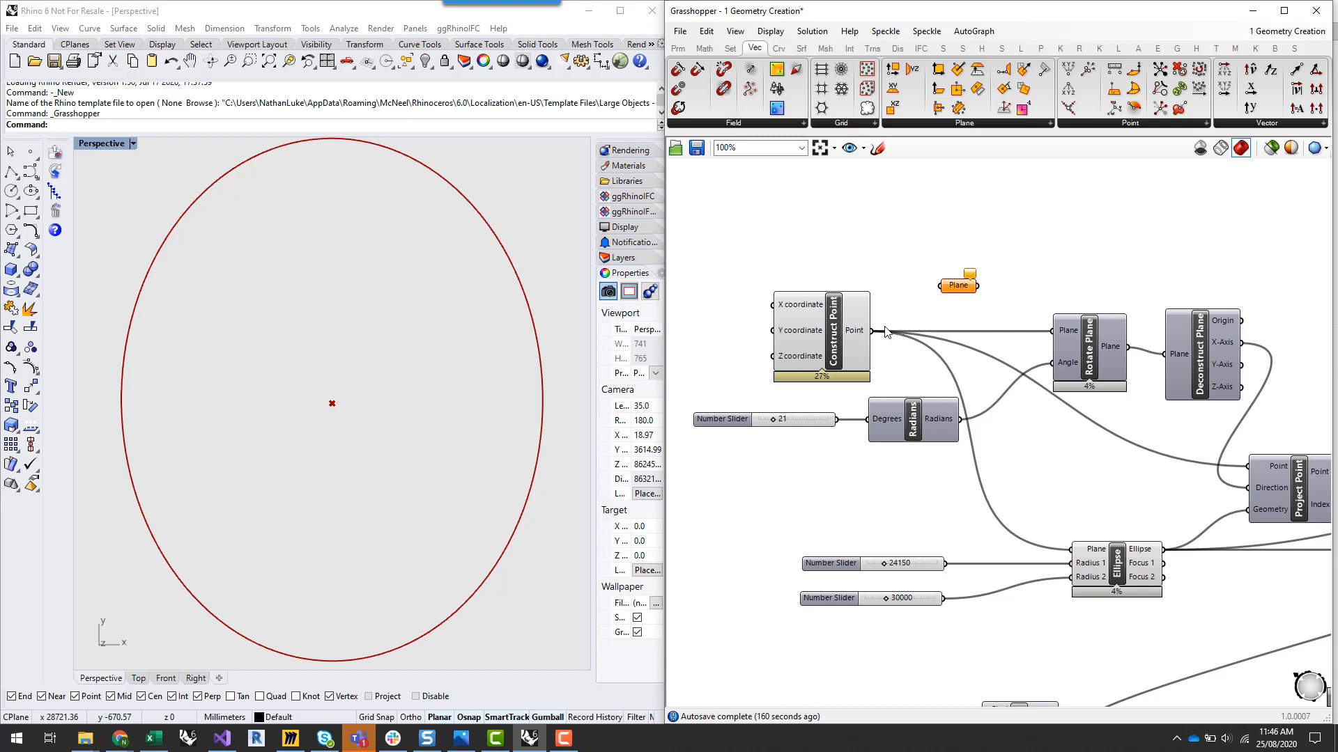
{"action": "left_click_drag", "start_coordinate": [885, 333], "coordinate": [954, 298]}
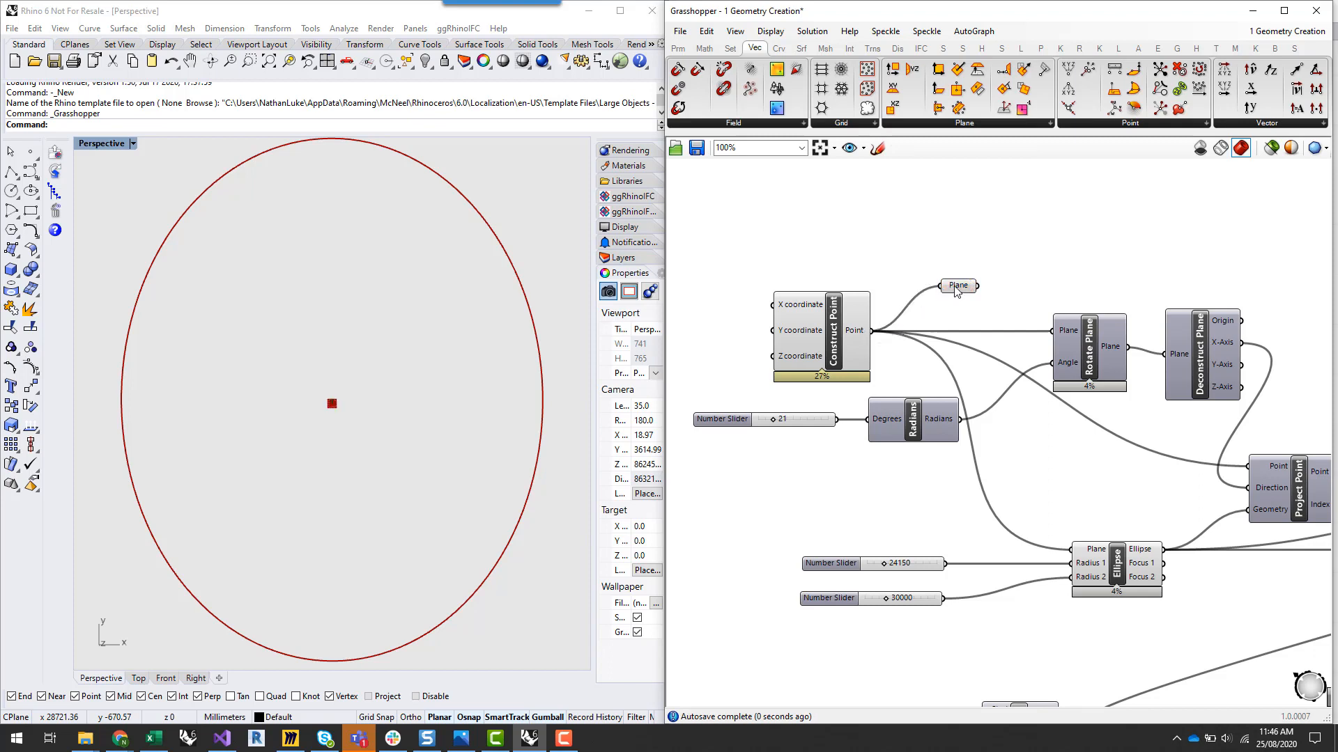
Select the Plane parameter and inspect its grid in Rhino, switching from the Perspective view to a maximized Top view
{"action": "left_click", "coordinate": [956, 291]}
{"action": "scroll", "coordinate": [311, 408], "scroll_direction": "up", "scroll_amount": 5}
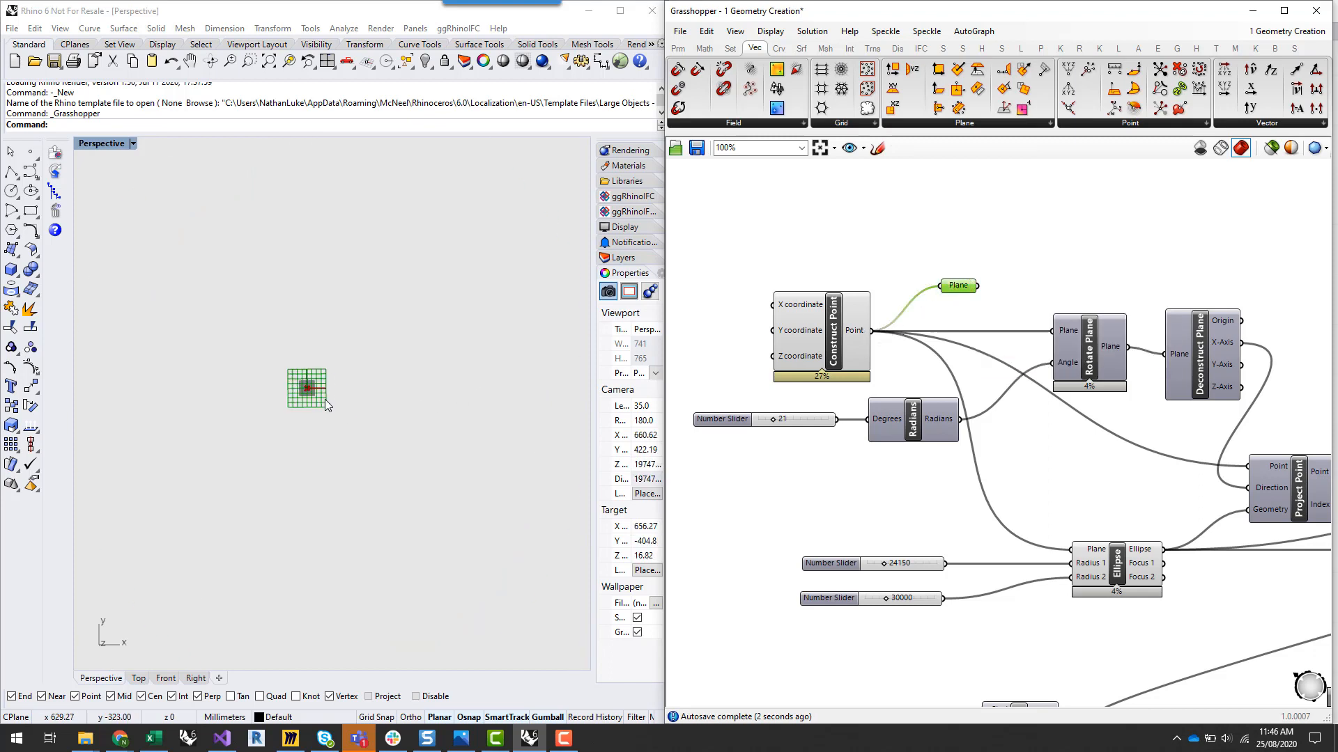
{"action": "scroll", "coordinate": [325, 400], "scroll_direction": "up", "scroll_amount": 5}
{"action": "scroll", "coordinate": [418, 406], "scroll_direction": "down", "scroll_amount": 5}
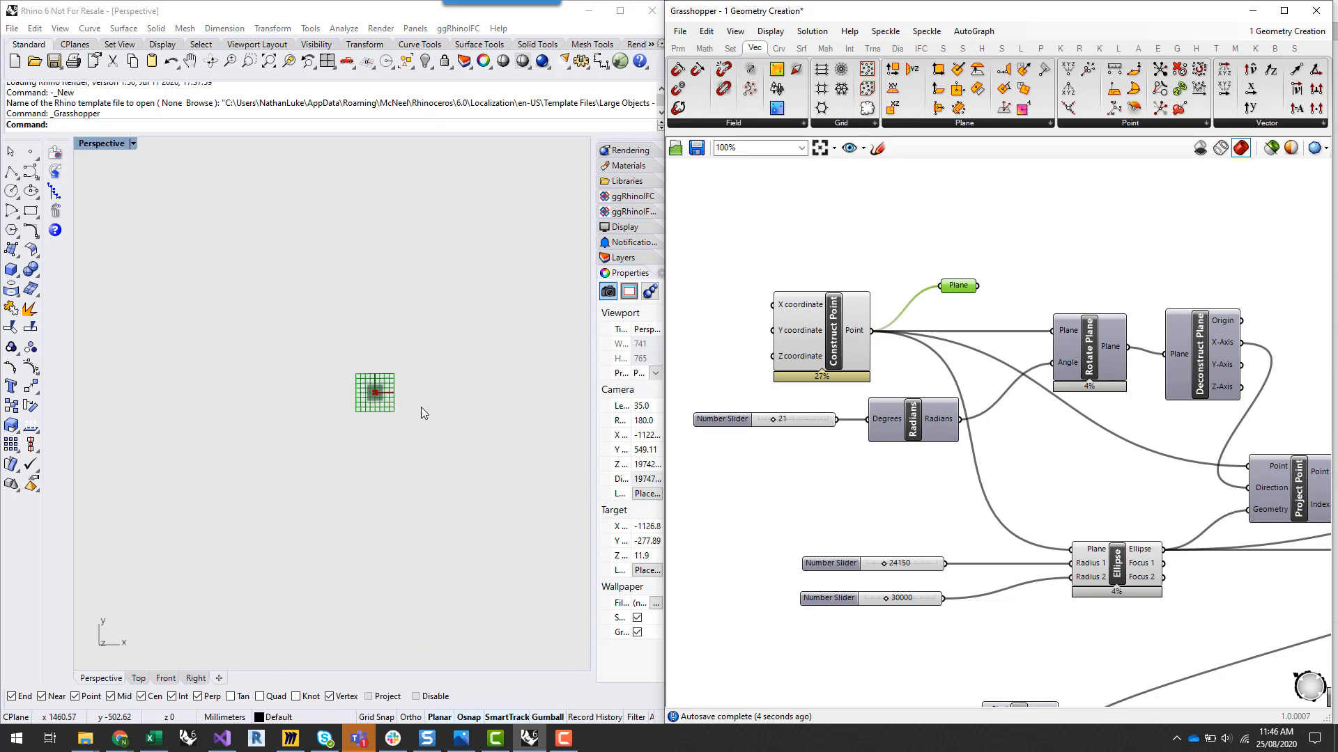
{"action": "scroll", "coordinate": [347, 443], "scroll_direction": "down", "scroll_amount": 8}
{"action": "right_click_drag", "start_coordinate": [457, 469], "coordinate": [440, 443]}
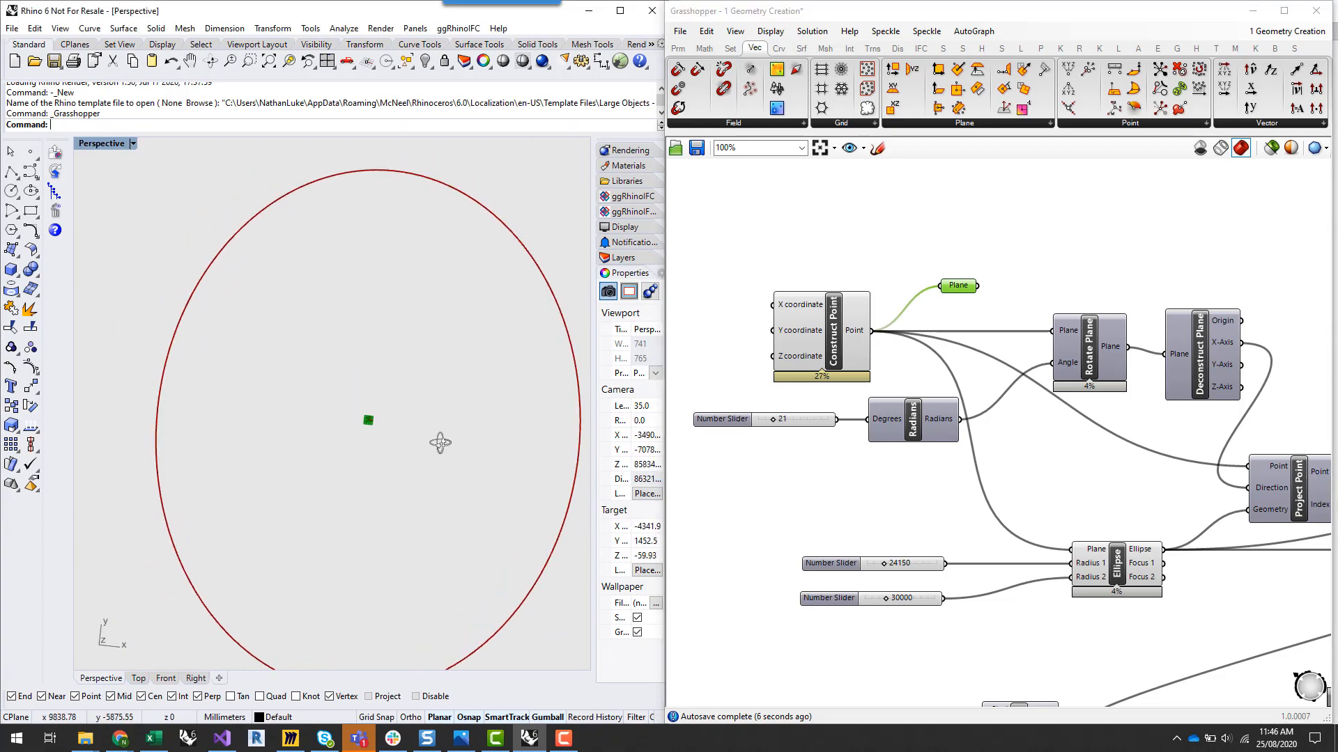
{"action": "double_click", "coordinate": [99, 144]}
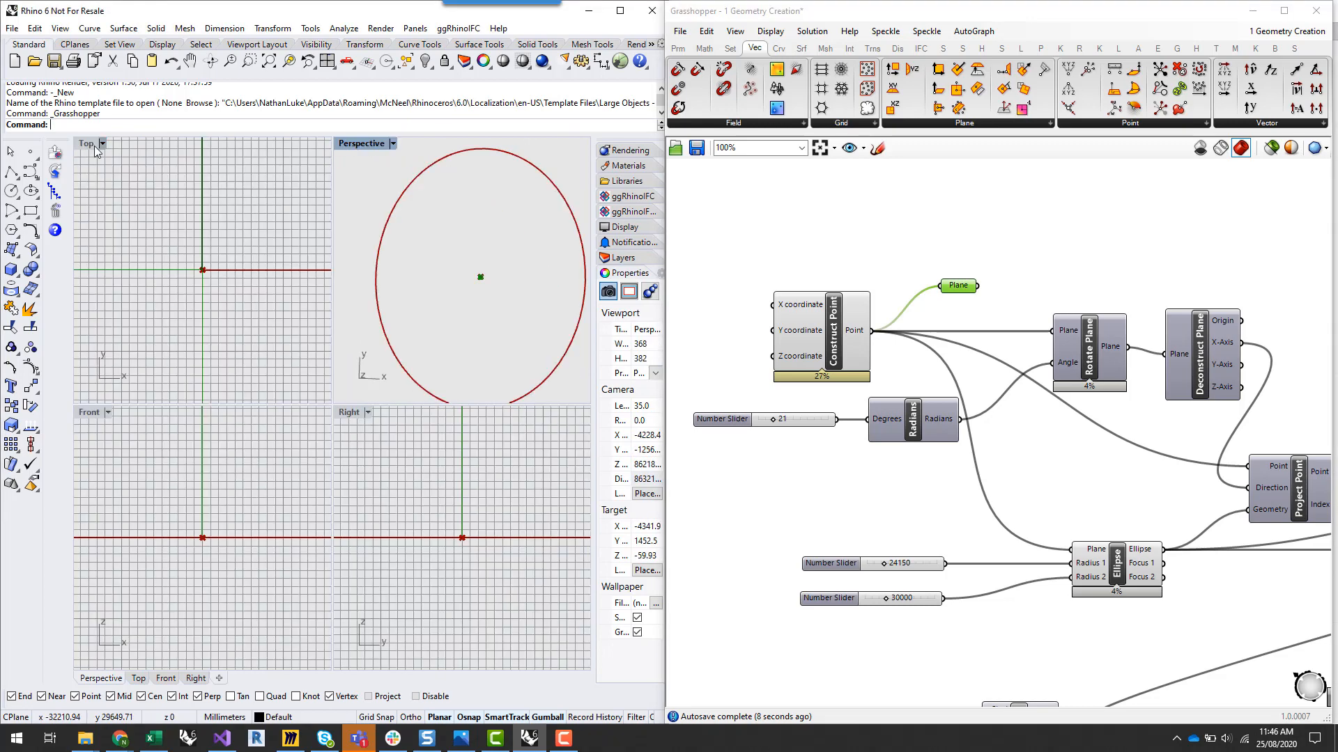
{"action": "double_click", "coordinate": [94, 145]}
{"action": "scroll", "coordinate": [377, 420], "scroll_direction": "down", "scroll_amount": 5}
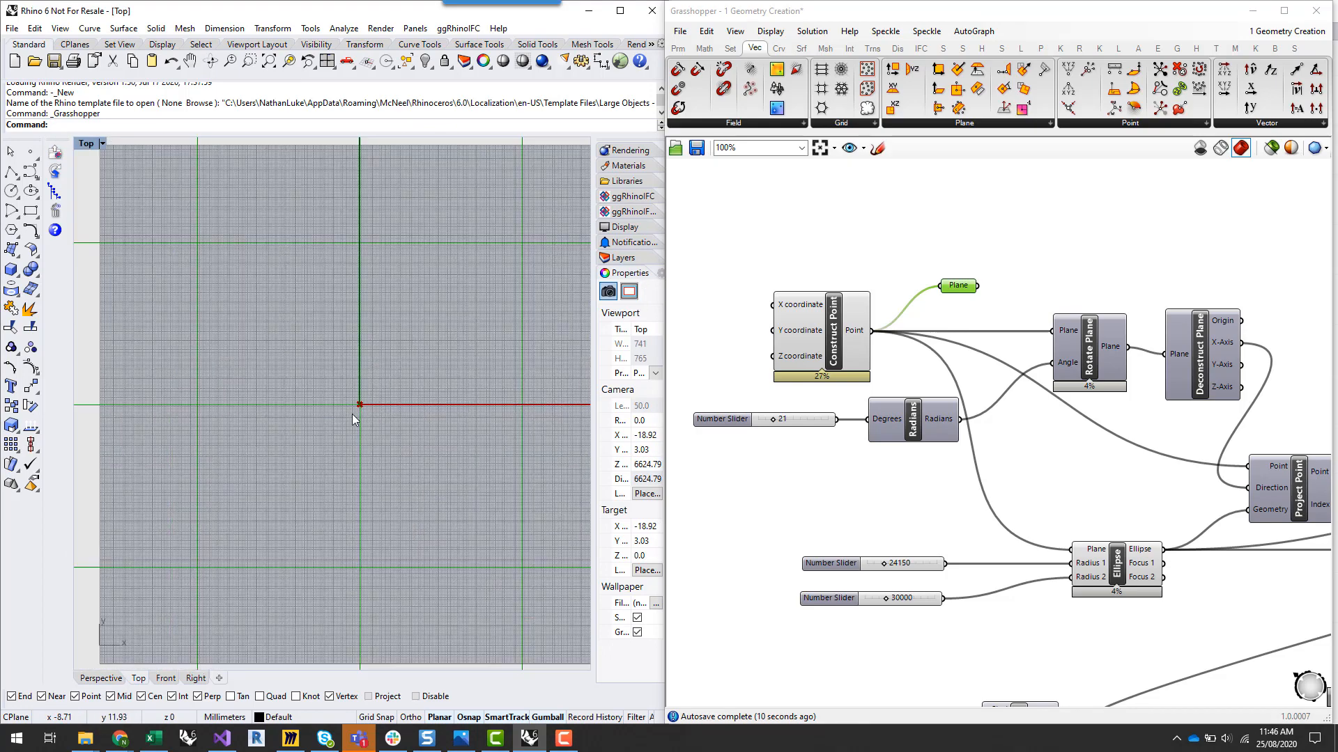
{"action": "scroll", "coordinate": [356, 390], "scroll_direction": "up", "scroll_amount": 8}
{"action": "scroll", "coordinate": [384, 345], "scroll_direction": "down", "scroll_amount": 3}
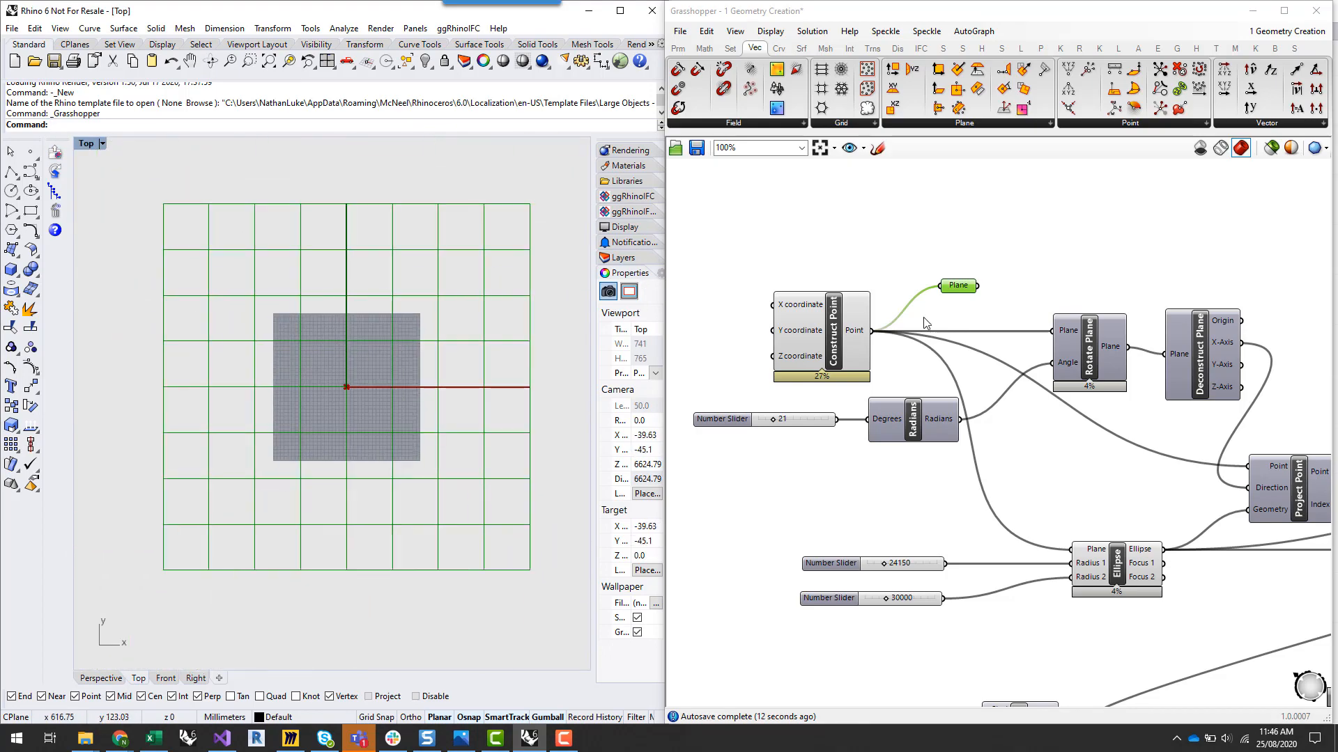
Add a Point parameter fed by the Plane parameter, and delete both the Plane and Point parameters
{"action": "double_click", "coordinate": [1018, 282]}
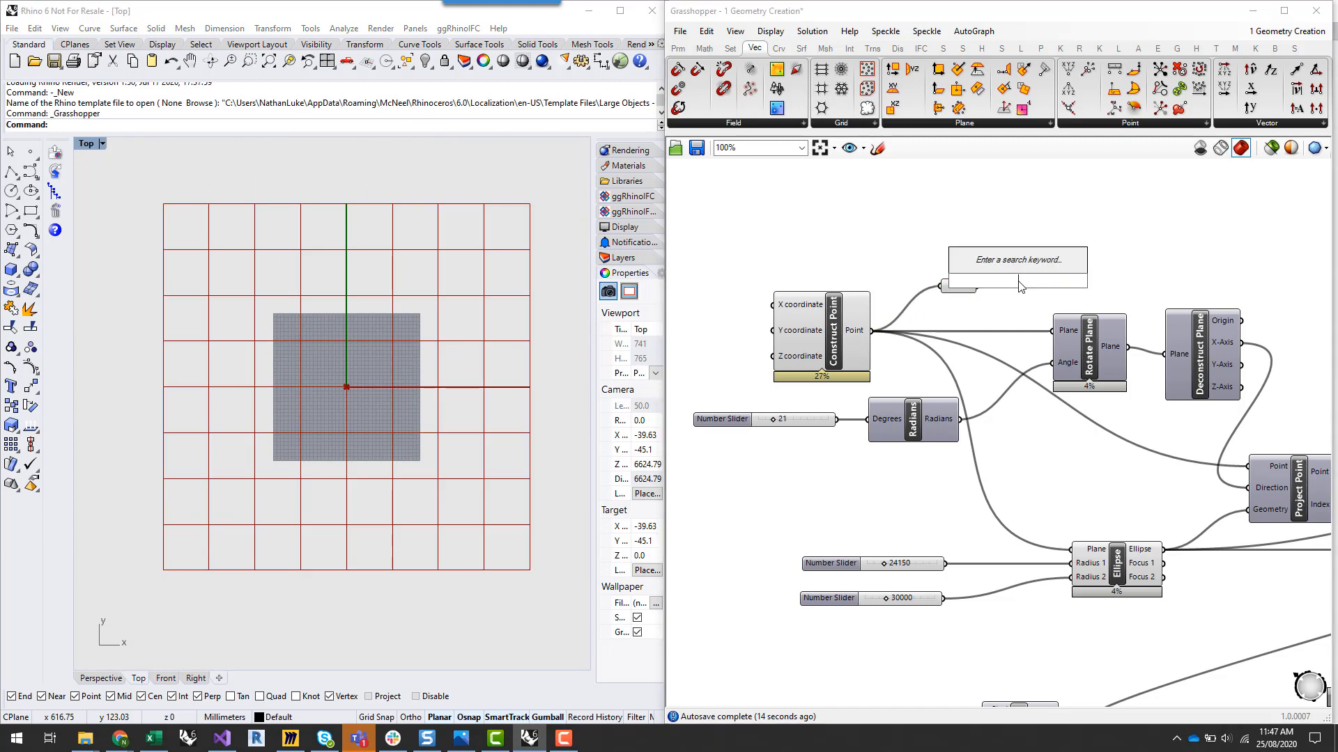
{"action": "type", "text": "point"}
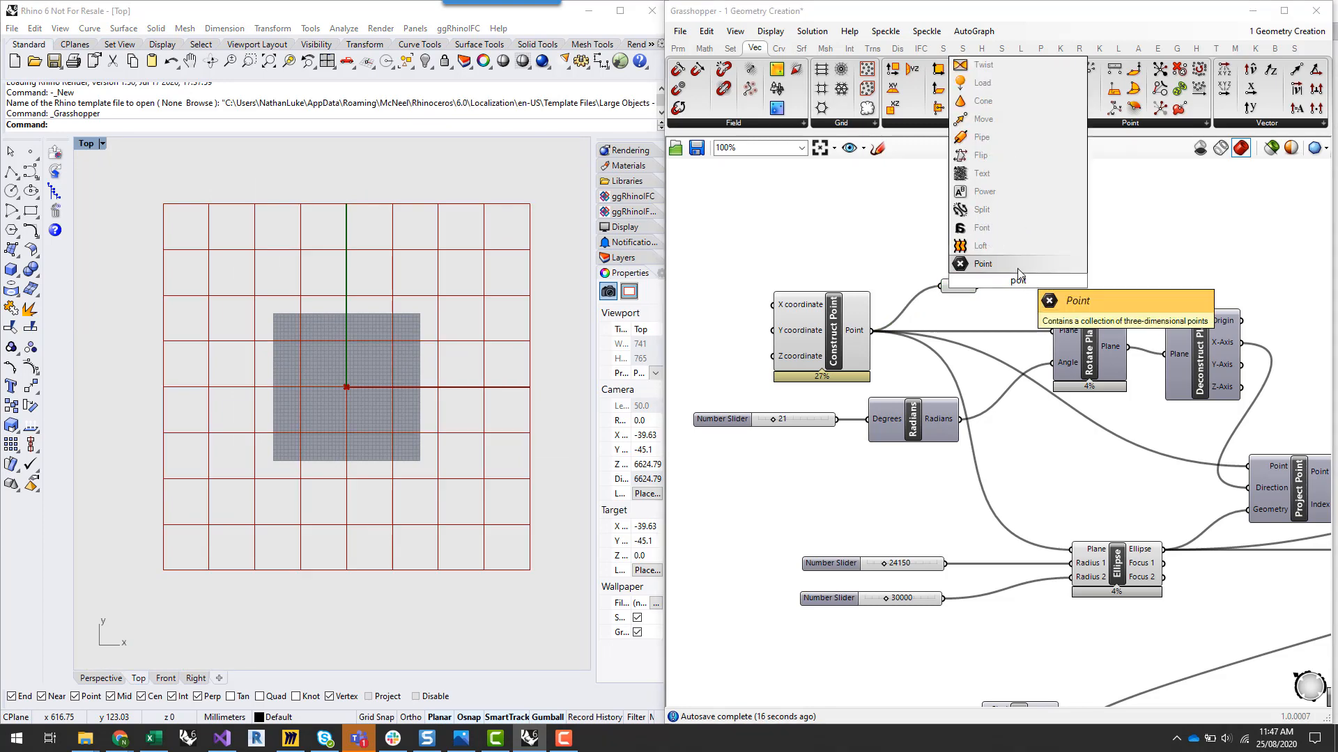
{"action": "left_click", "coordinate": [1017, 269]}
{"action": "left_click_drag", "start_coordinate": [1001, 281], "coordinate": [1001, 281]}
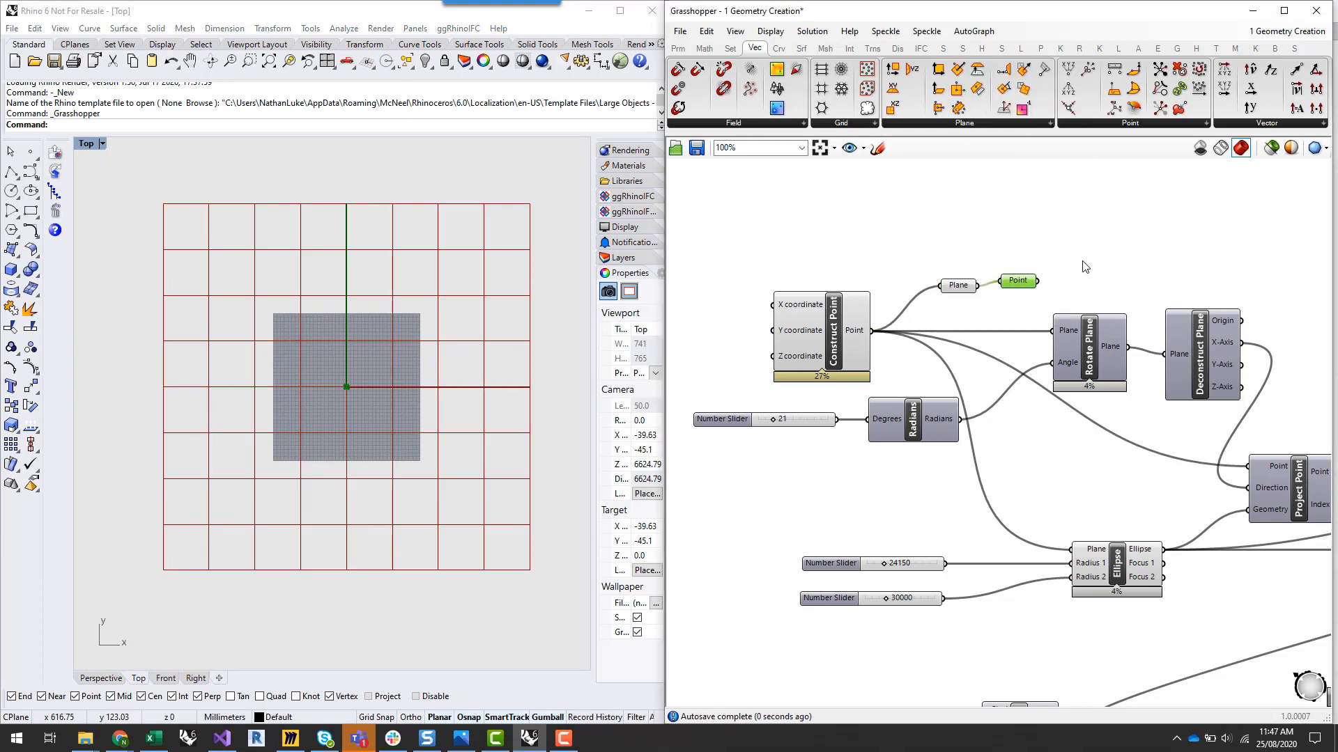
{"action": "left_click_drag", "start_coordinate": [912, 253], "coordinate": [1045, 299]}
{"action": "key", "text": "Delete"}
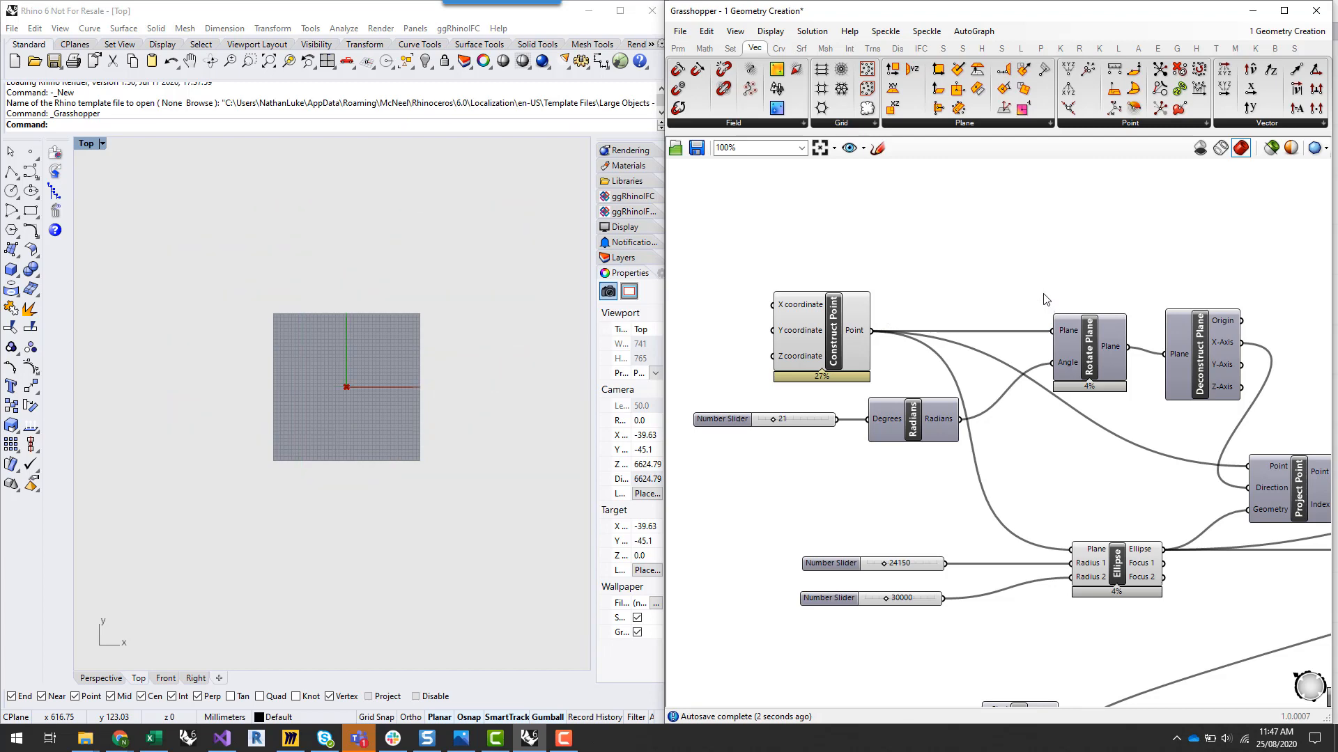
Turn on the preview of the Rotate Plane component and inspect the rotated plane in Rhino's Top view
{"action": "right_click", "coordinate": [1092, 344]}
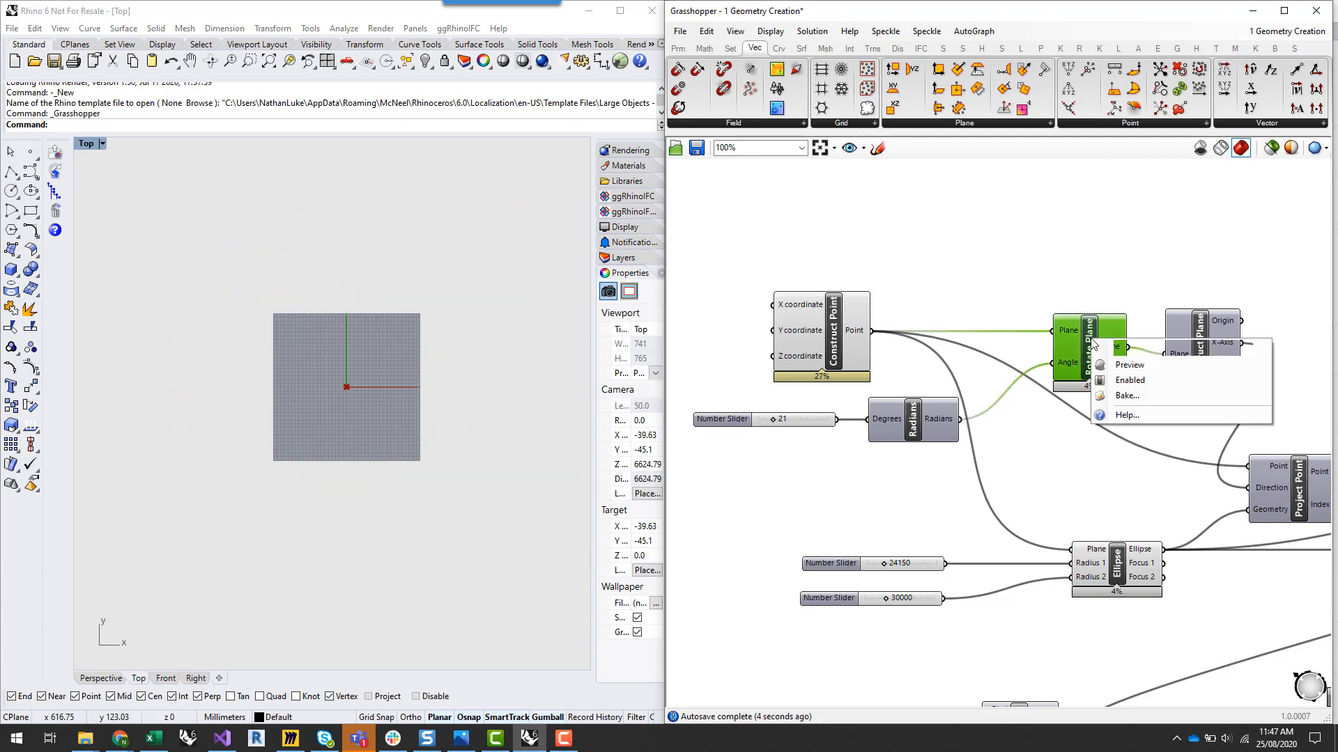
{"action": "left_click", "coordinate": [1115, 364]}
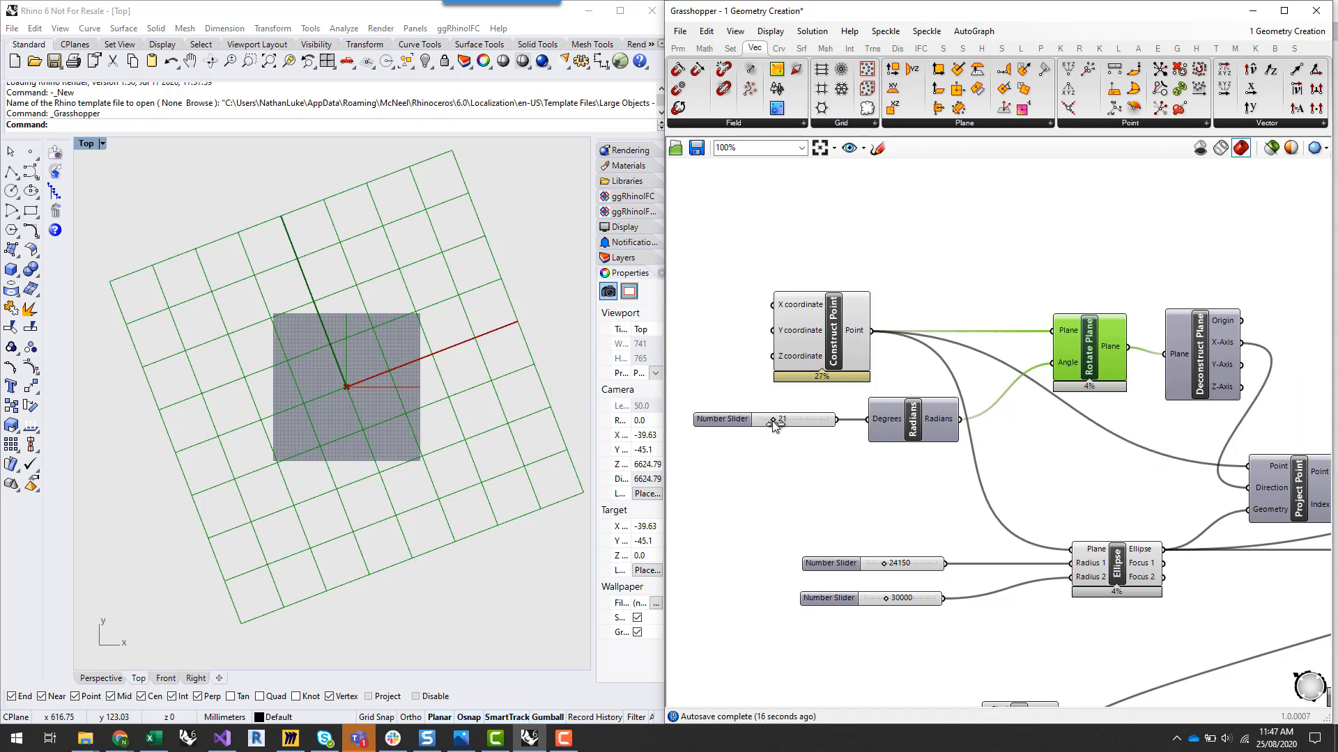
{"action": "scroll", "coordinate": [367, 443], "scroll_direction": "down", "scroll_amount": 17}
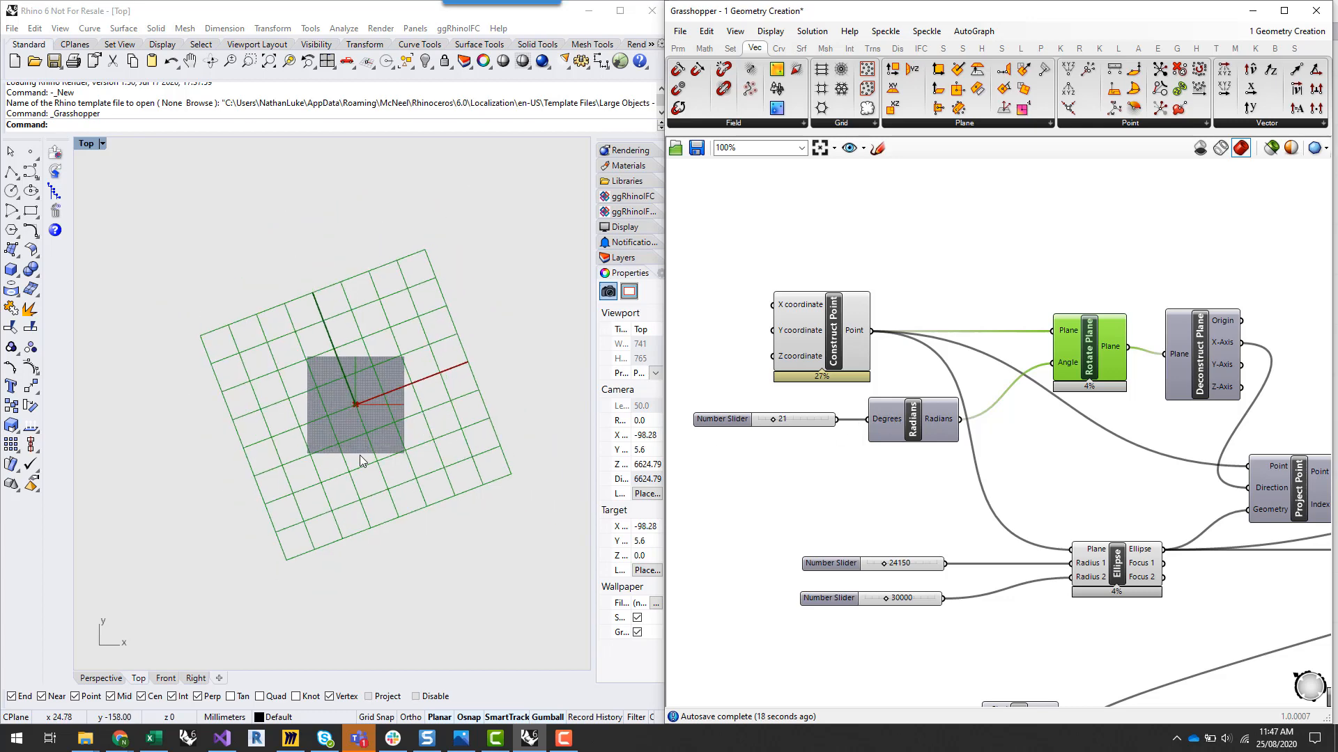
{"action": "scroll", "coordinate": [366, 443], "scroll_direction": "up", "scroll_amount": 13}
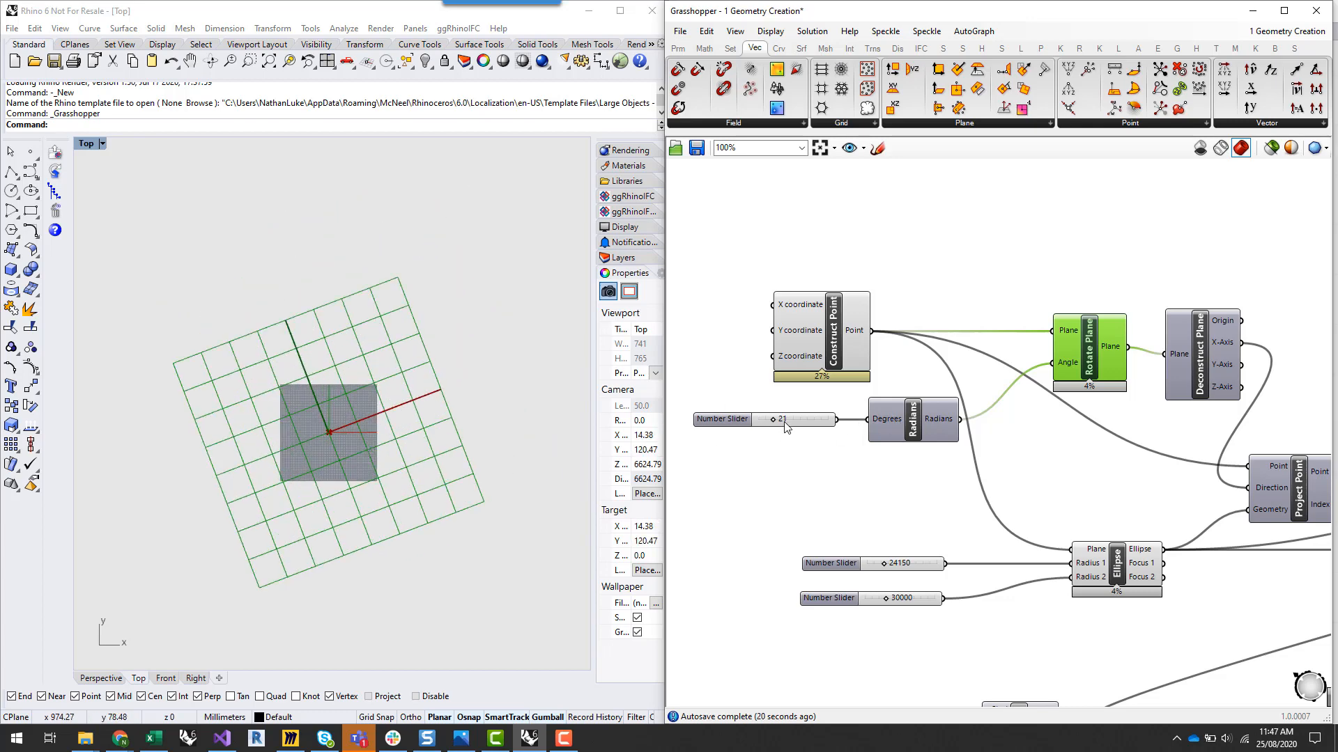
Set the rotation angle slider feeding the Radians component to 25
{"action": "mouse_move", "coordinate": [773, 419]}
{"action": "left_mouse_down"}
{"action": "mouse_move", "coordinate": [793, 420]}
{"action": "mouse_move", "coordinate": [775, 421]}
{"action": "left_mouse_up"}
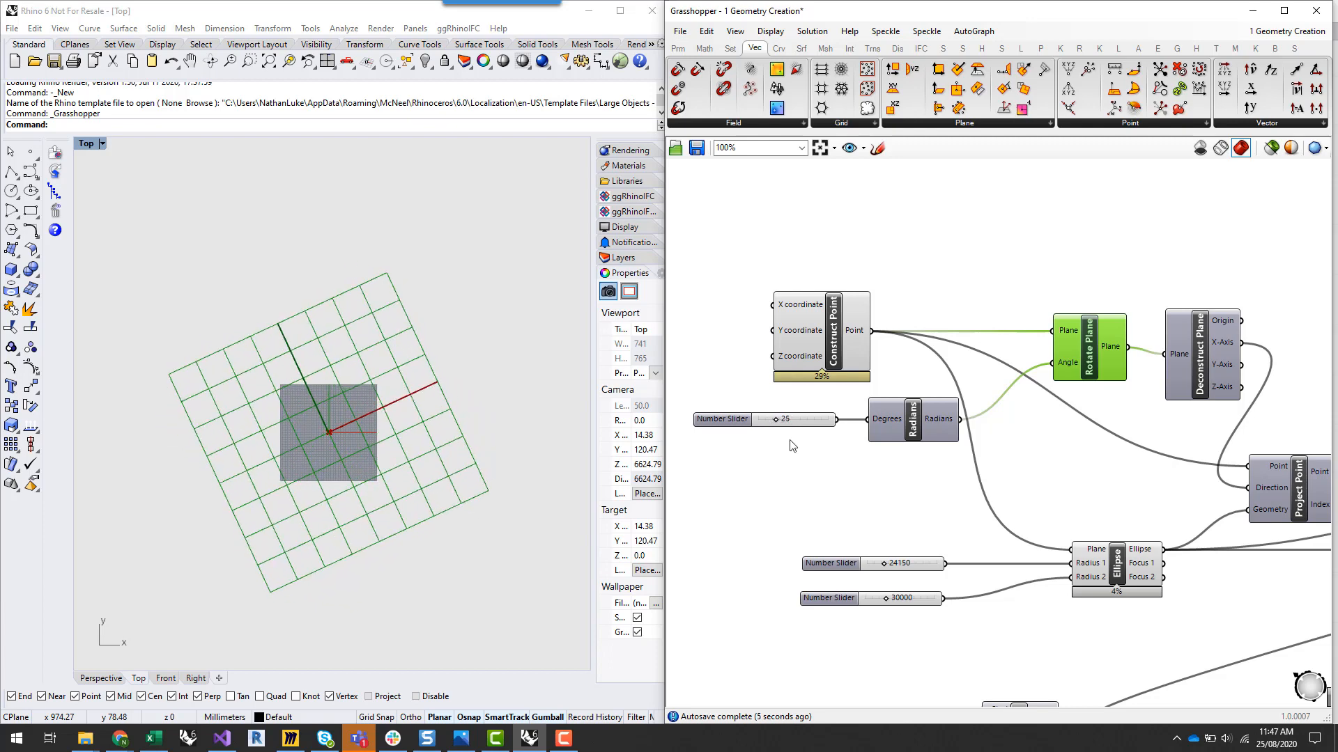
{"action": "left_click", "coordinate": [802, 474]}
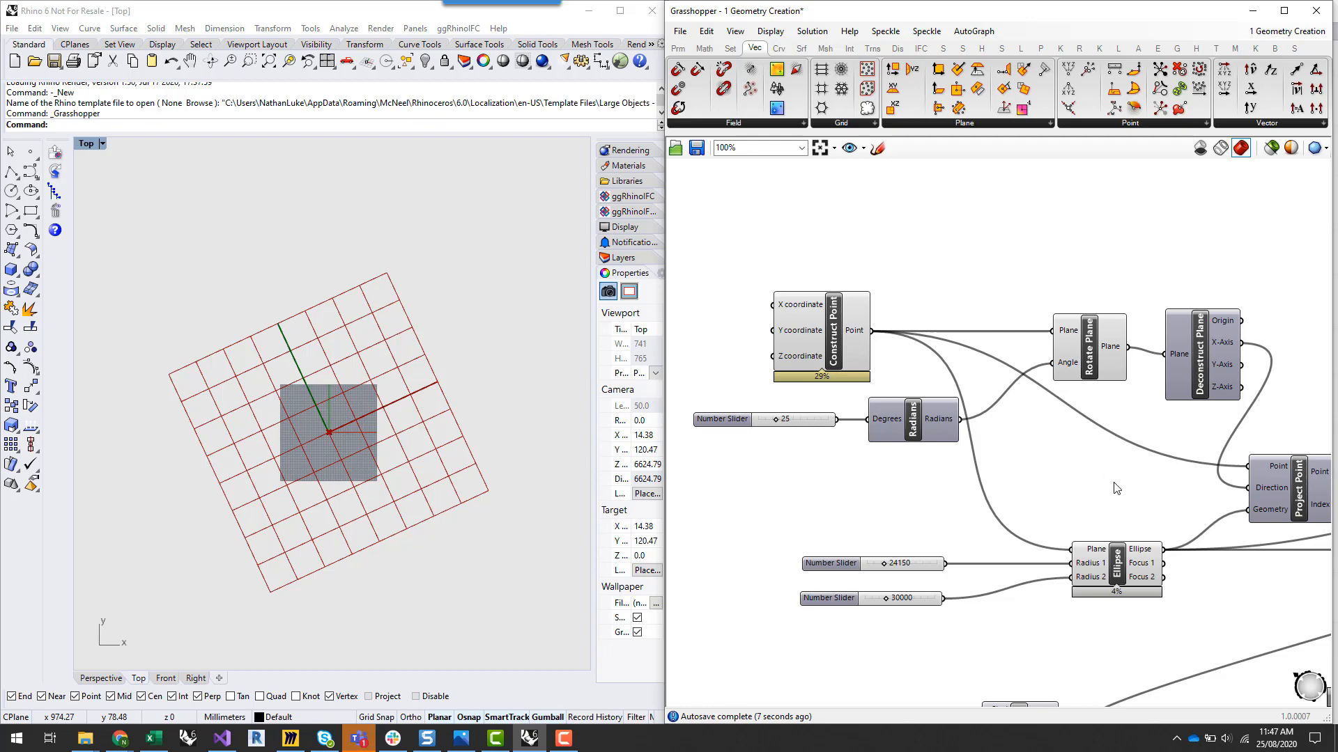
Move the Deconstruct Plane component slightly up so its Plane input lines up with the Rotate Plane output
{"action": "scroll", "coordinate": [1068, 466], "scroll_direction": "down", "scroll_amount": 3}
{"action": "scroll", "coordinate": [1129, 391], "scroll_direction": "up", "scroll_amount": 4}
{"action": "left_click", "coordinate": [1141, 377]}
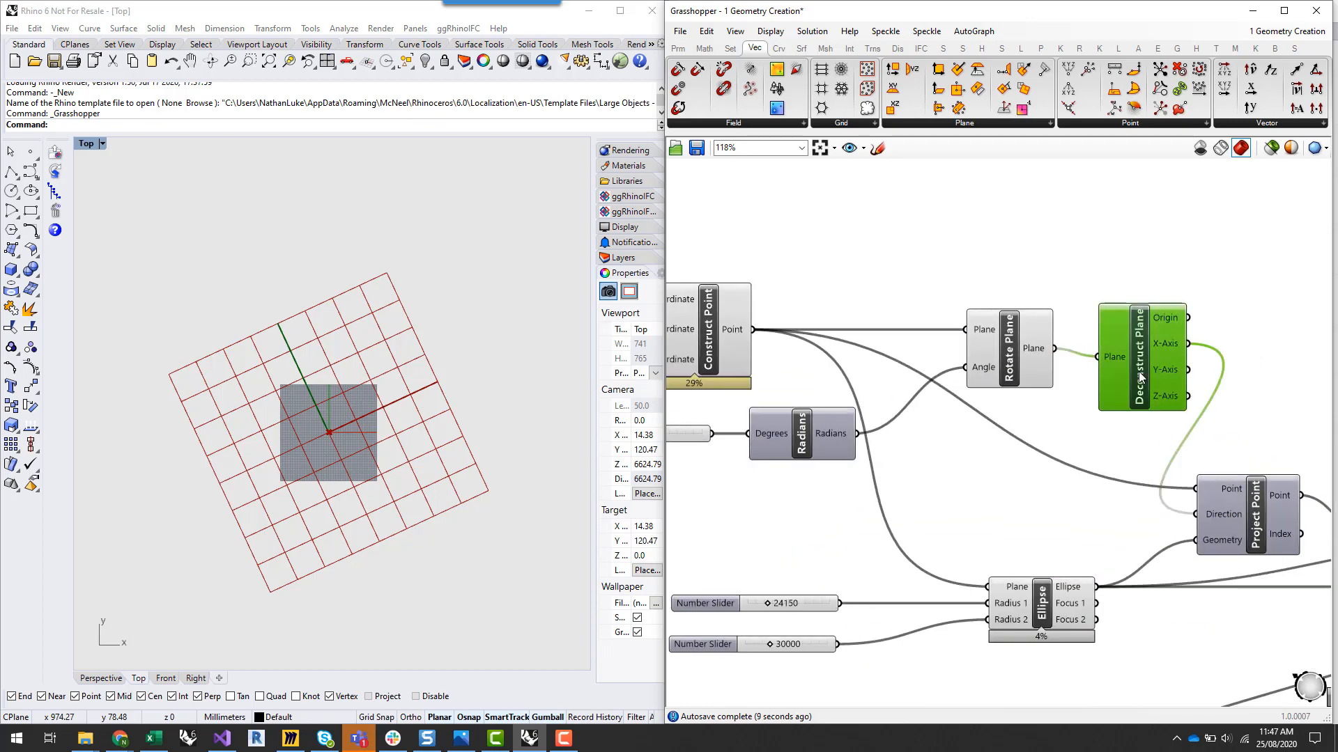
{"action": "left_click_drag", "start_coordinate": [1142, 377], "coordinate": [1141, 369]}
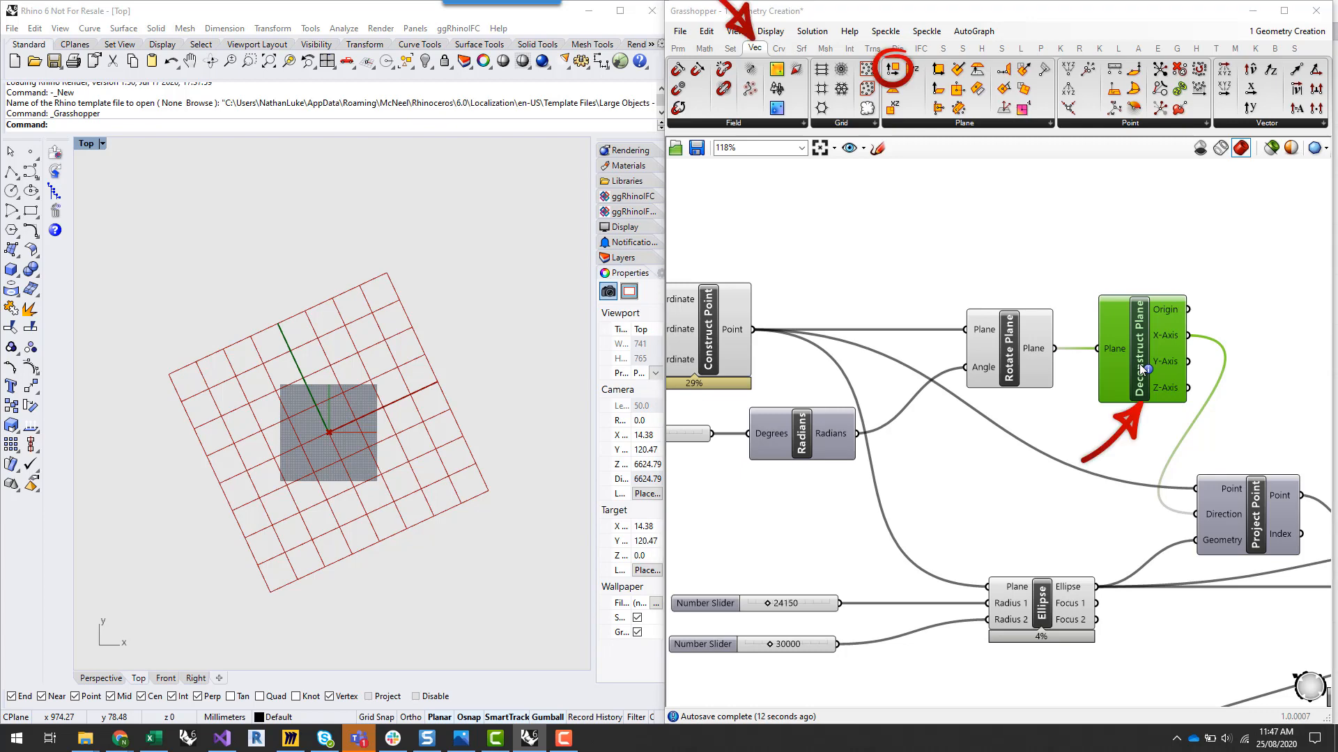
{"action": "left_click", "coordinate": [1127, 272]}
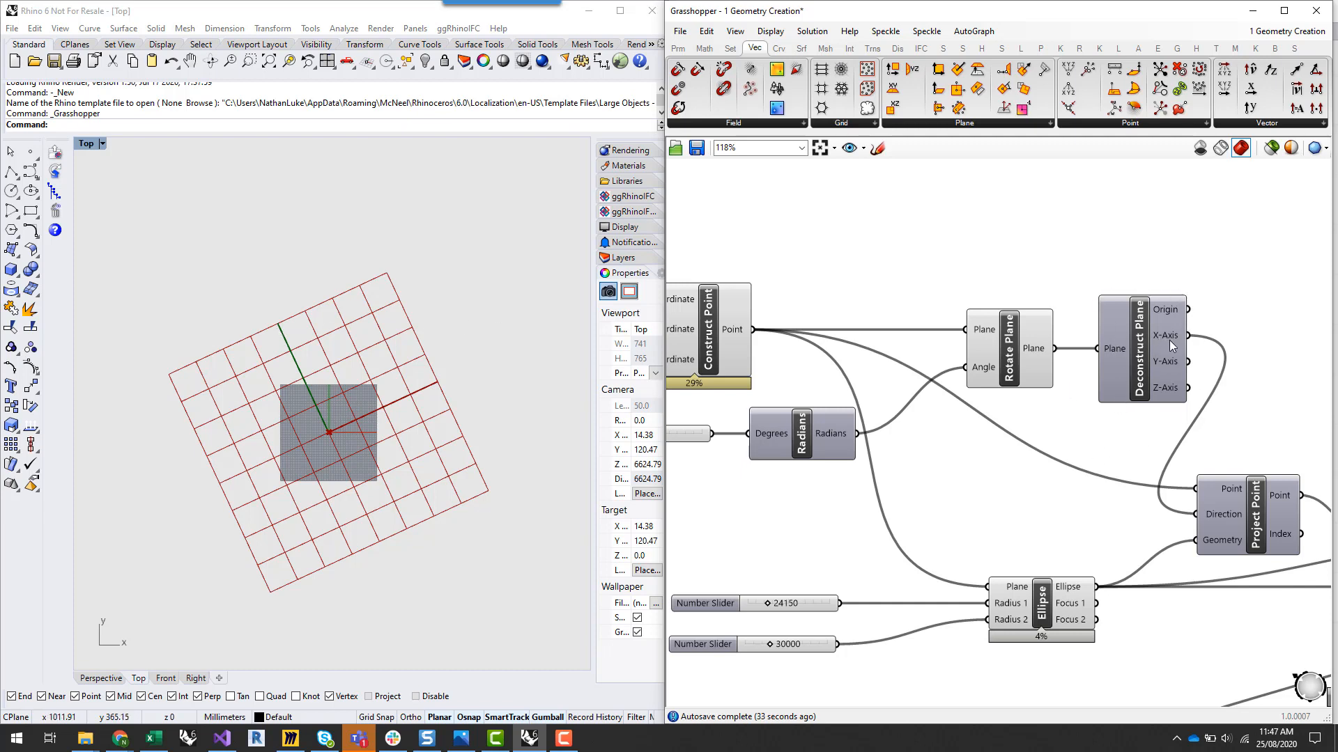
Turn on the preview of the Project Point component and inspect its point on the full ellipse in Rhino's Top view
{"action": "scroll", "coordinate": [1011, 412], "scroll_direction": "down", "scroll_amount": 2}
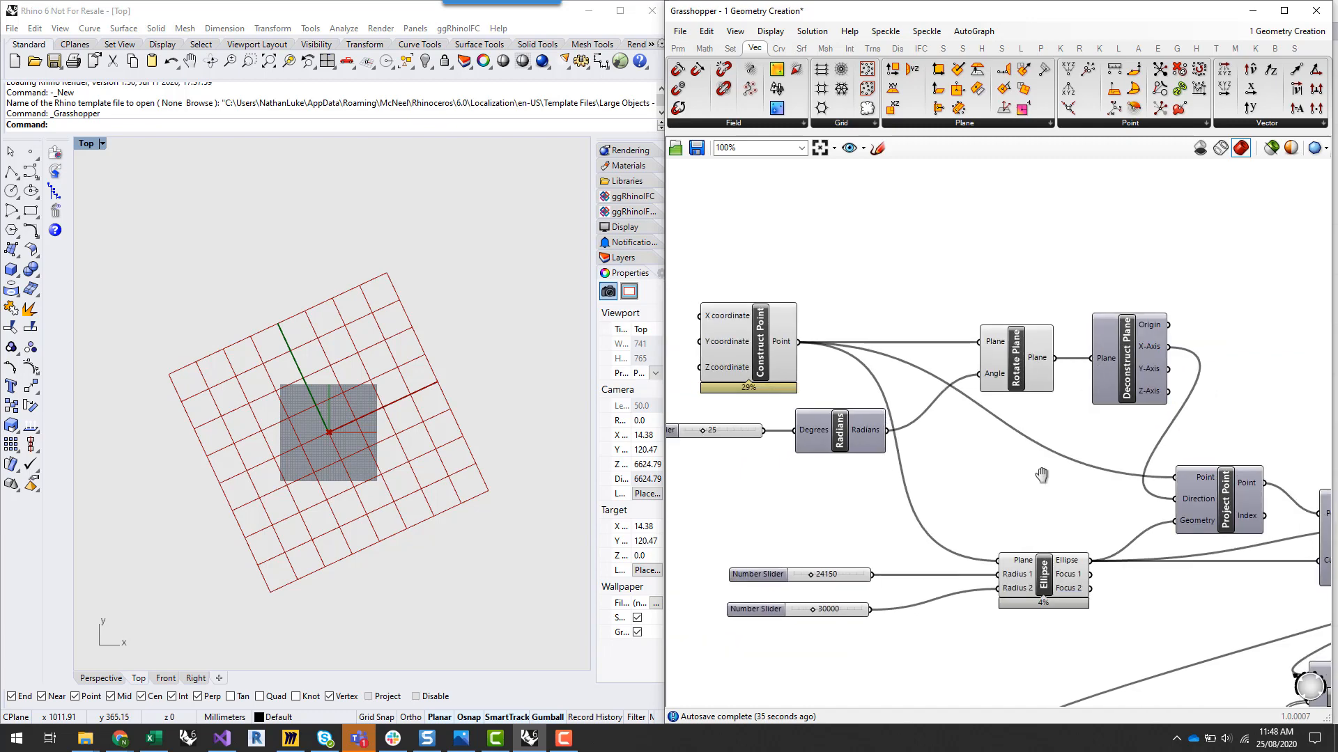
{"action": "right_click_drag", "start_coordinate": [1041, 475], "coordinate": [1052, 471]}
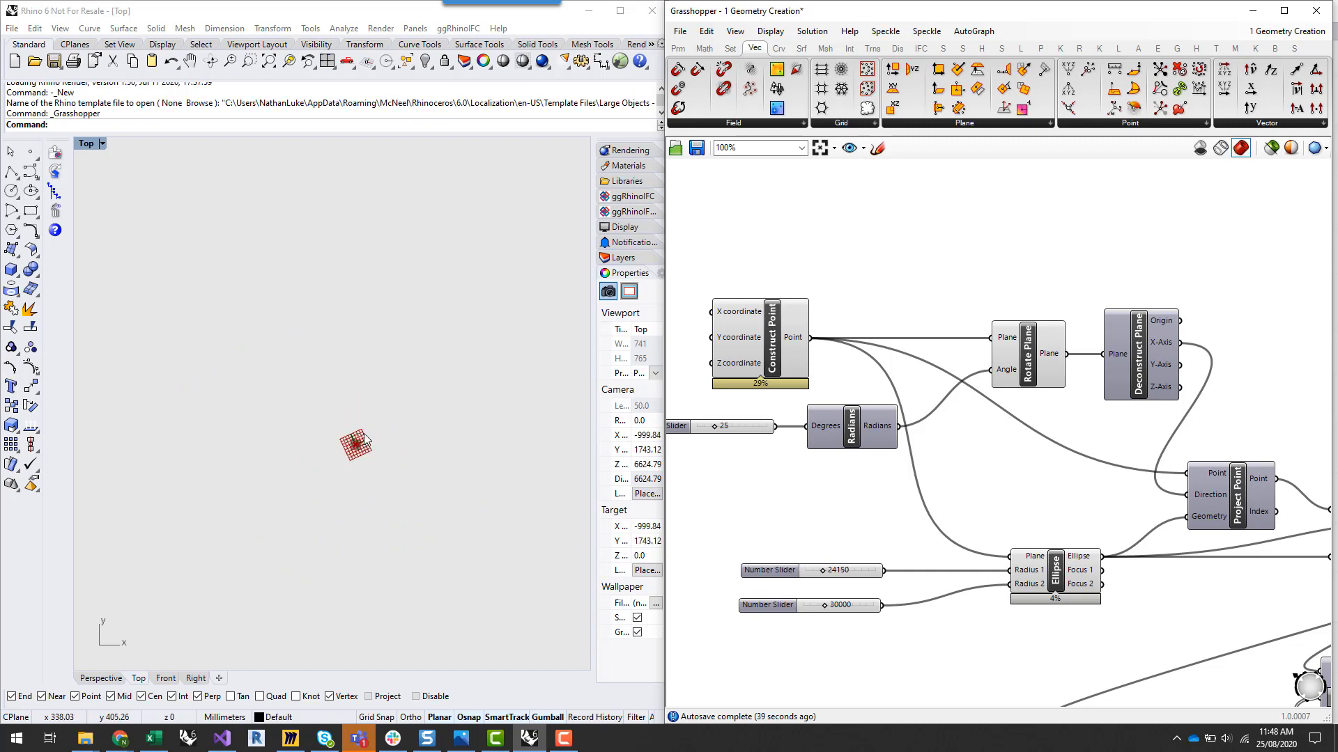
{"action": "scroll", "coordinate": [366, 446], "scroll_direction": "up", "scroll_amount": 5}
{"action": "scroll", "coordinate": [418, 467], "scroll_direction": "down", "scroll_amount": 2}
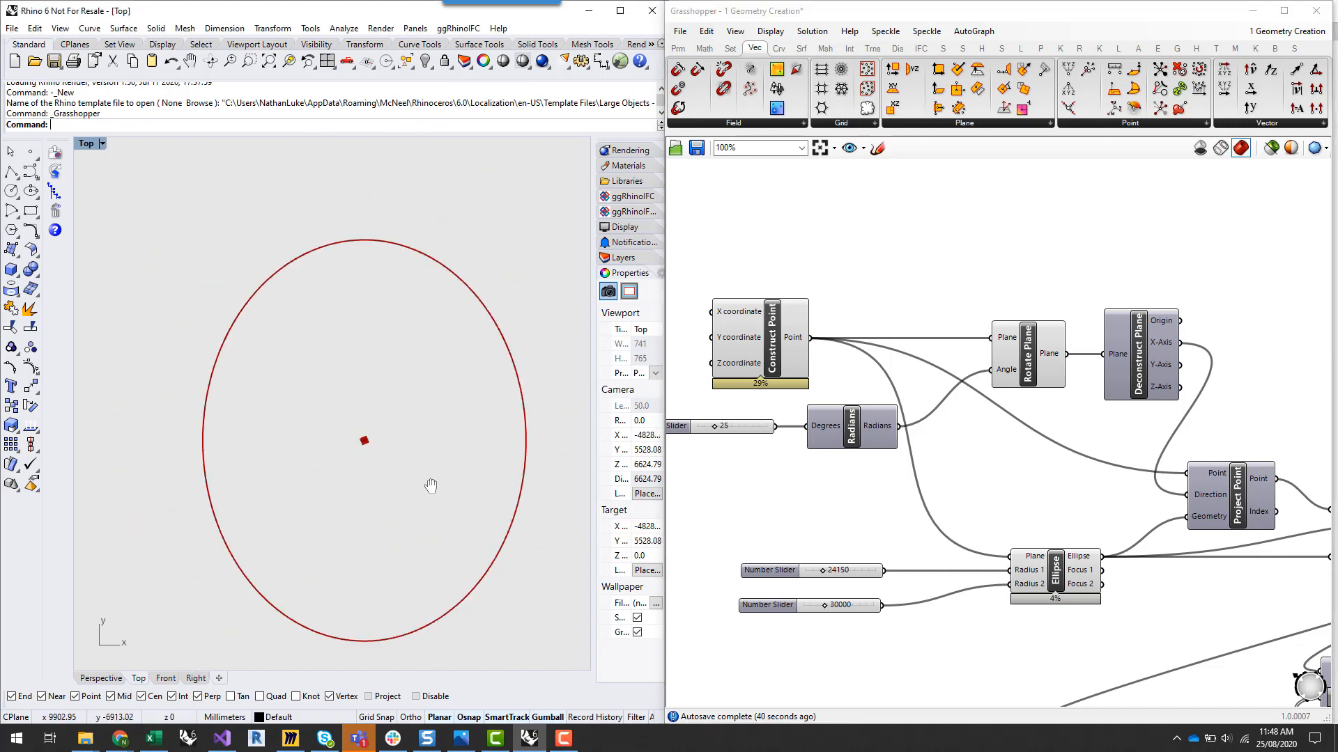
{"action": "left_click", "coordinate": [1231, 496]}
{"action": "right_click", "coordinate": [1240, 492]}
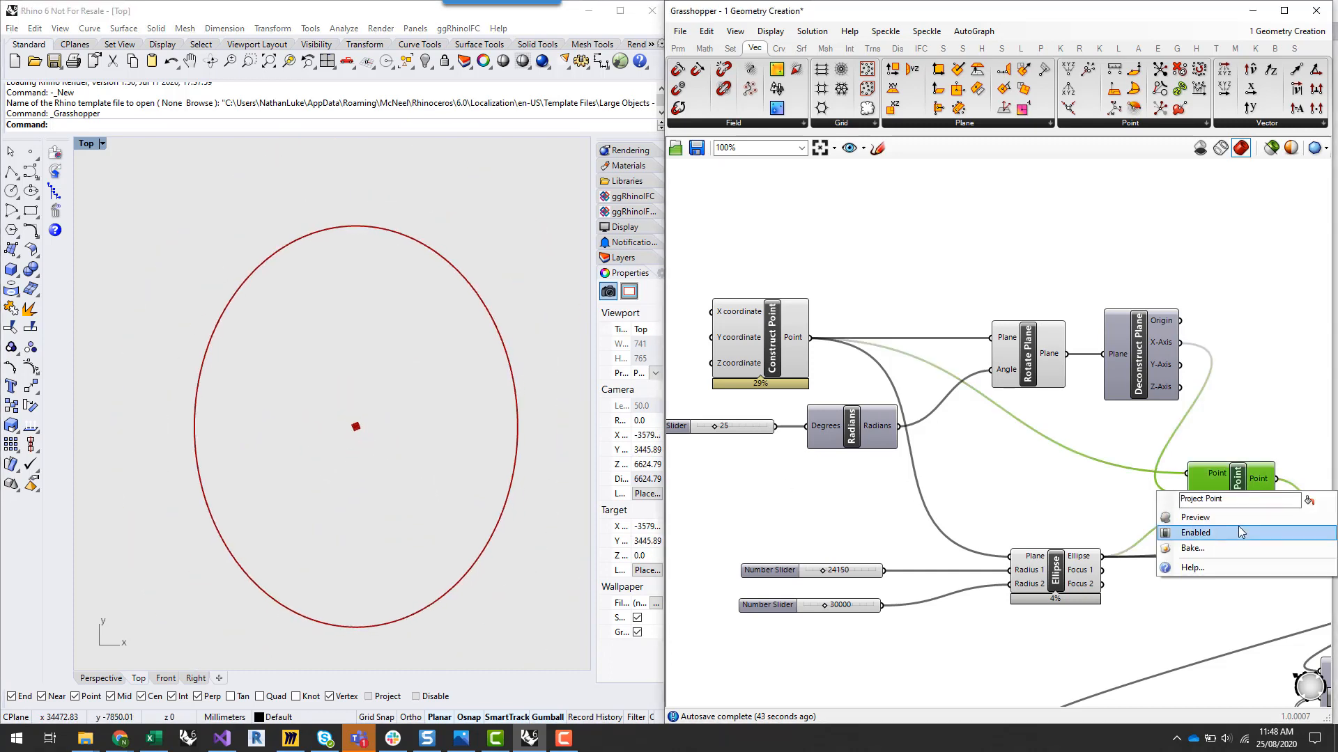
{"action": "left_click", "coordinate": [1240, 518]}
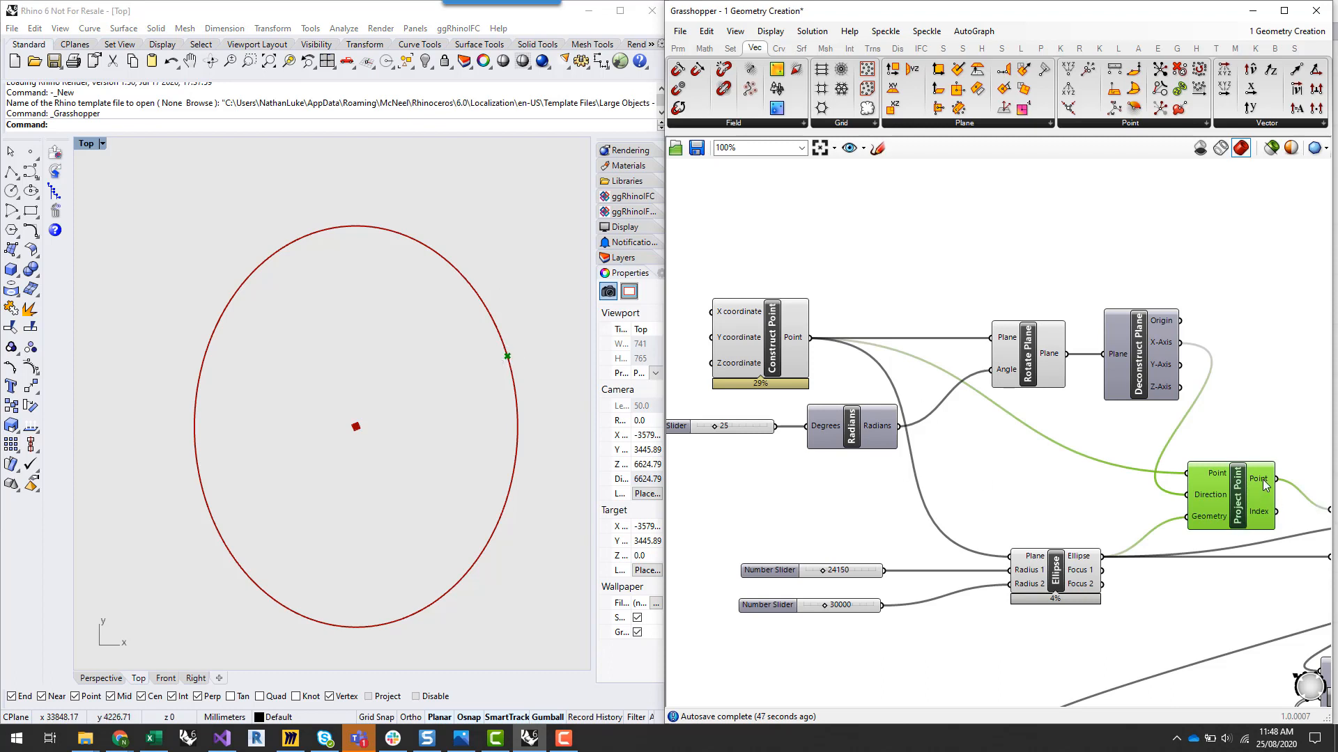
{"action": "mouse_move", "coordinate": [1264, 483]}
Vary the rotation angle slider to shift the projected point along the ellipse
{"action": "right_click_drag", "start_coordinate": [799, 509], "coordinate": [808, 509]}
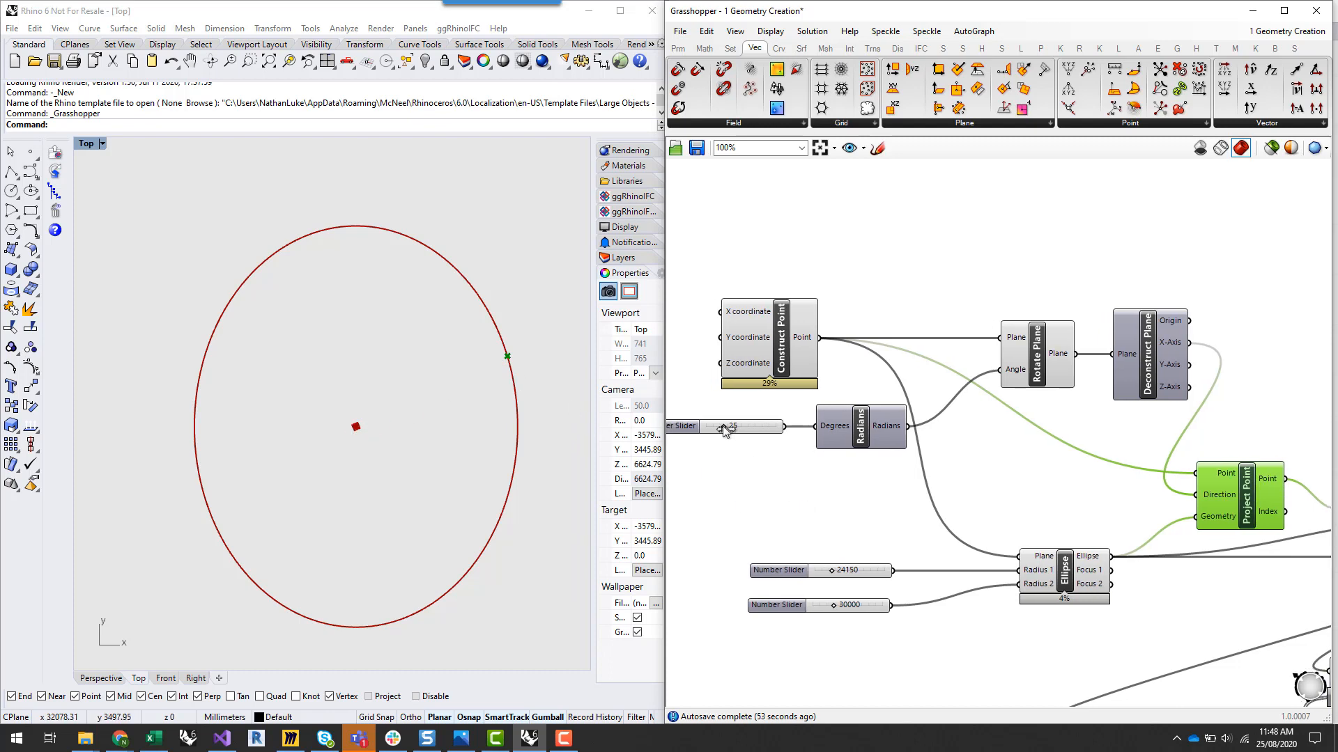
{"action": "left_click_drag", "start_coordinate": [723, 426], "coordinate": [780, 430]}
{"action": "left_click_drag", "start_coordinate": [736, 429], "coordinate": [731, 428]}
{"action": "scroll", "coordinate": [823, 456], "scroll_direction": "up", "scroll_amount": 2}
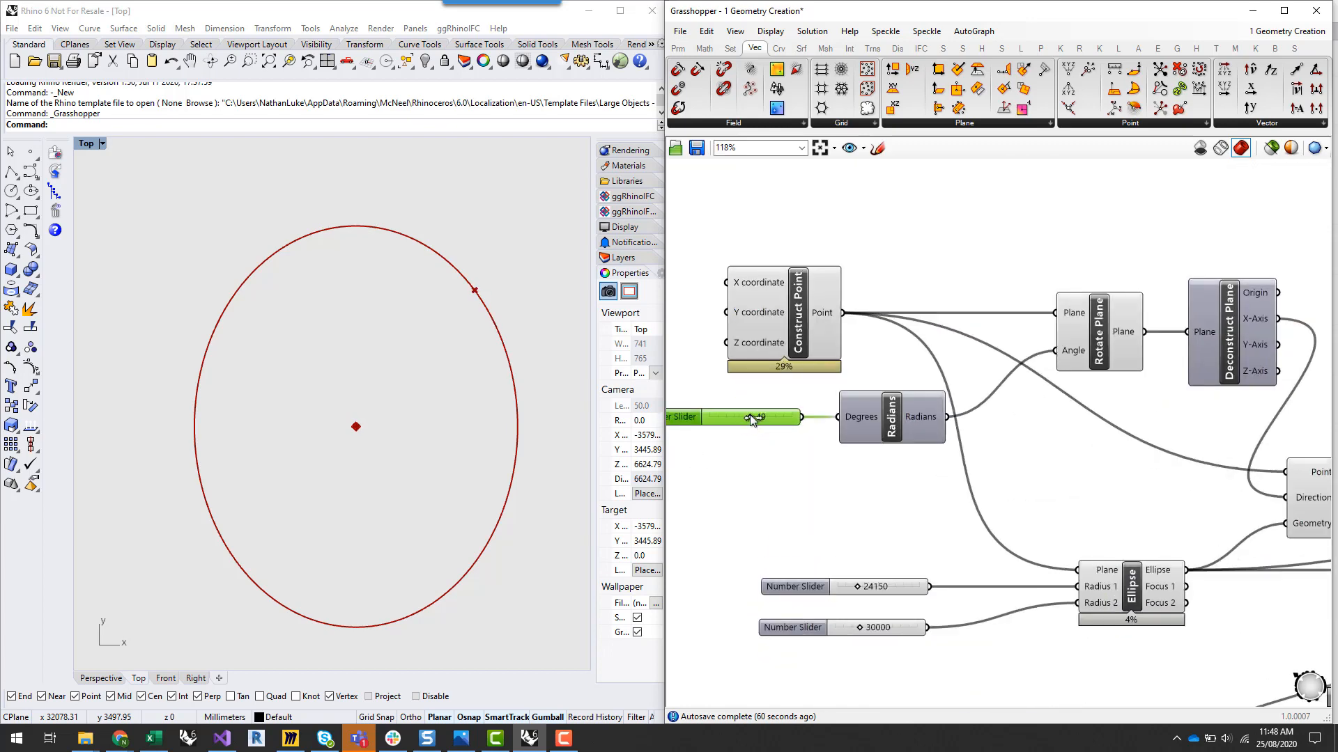
{"action": "left_click", "coordinate": [765, 461]}
Select the Project Point component and examine its inputs and the matching point on the ellipse in Rhino
{"action": "scroll", "coordinate": [765, 460], "scroll_direction": "down", "scroll_amount": 2}
{"action": "right_click_drag", "start_coordinate": [978, 494], "coordinate": [788, 490]}
{"action": "scroll", "coordinate": [1093, 481], "scroll_direction": "up", "scroll_amount": 2}
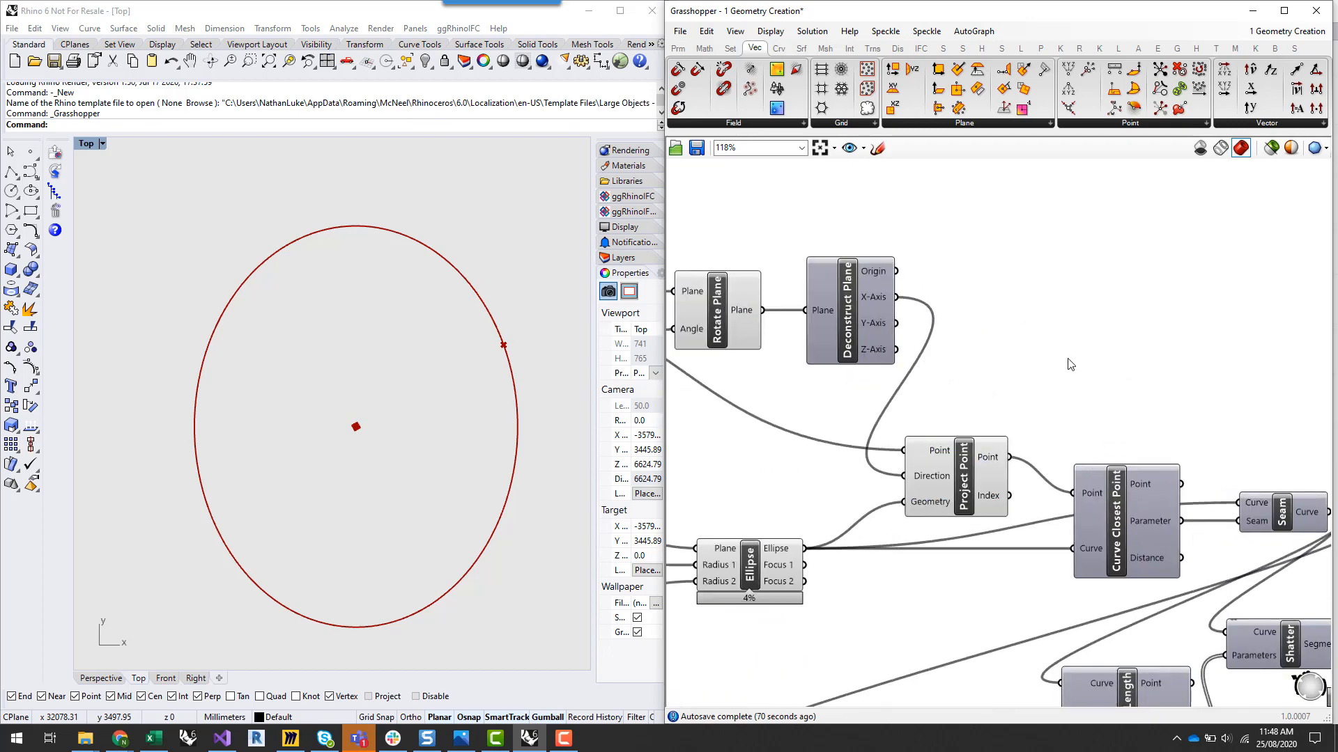
{"action": "scroll", "coordinate": [1071, 365], "scroll_direction": "down", "scroll_amount": 2}
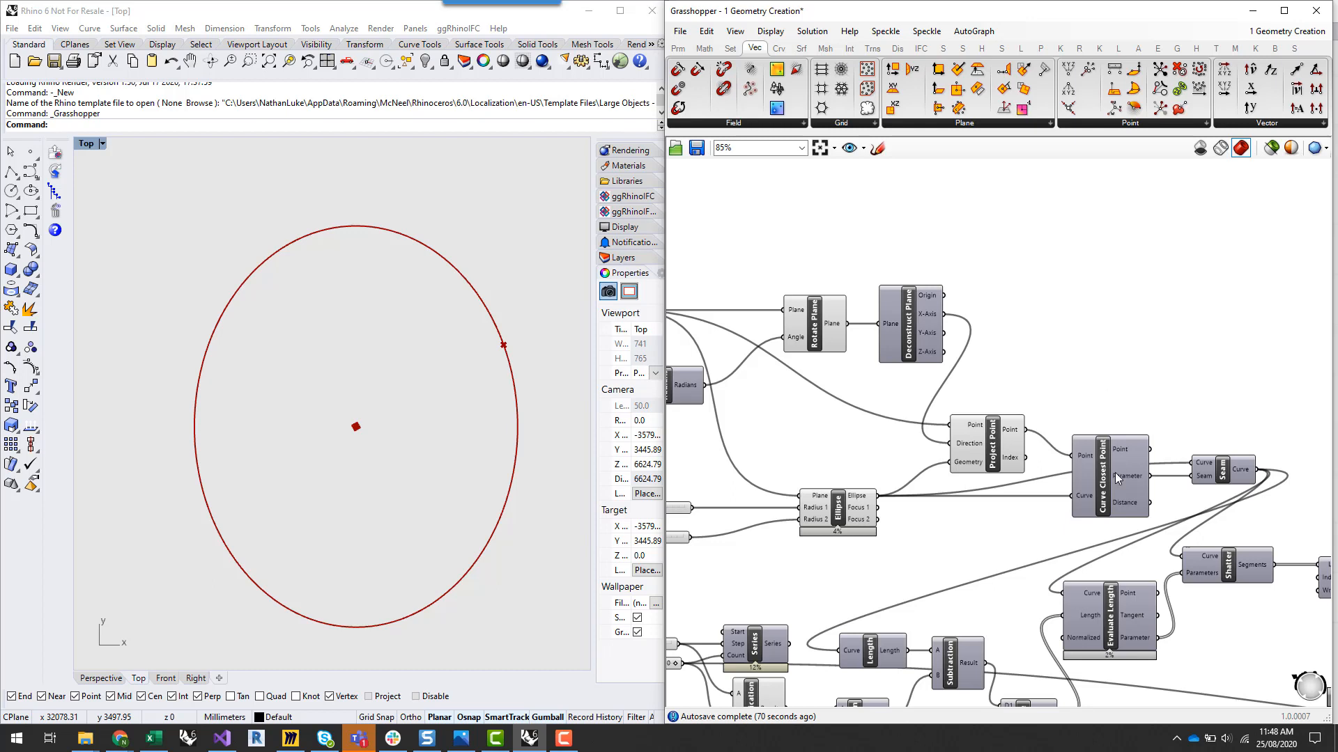
{"action": "left_click", "coordinate": [993, 446]}
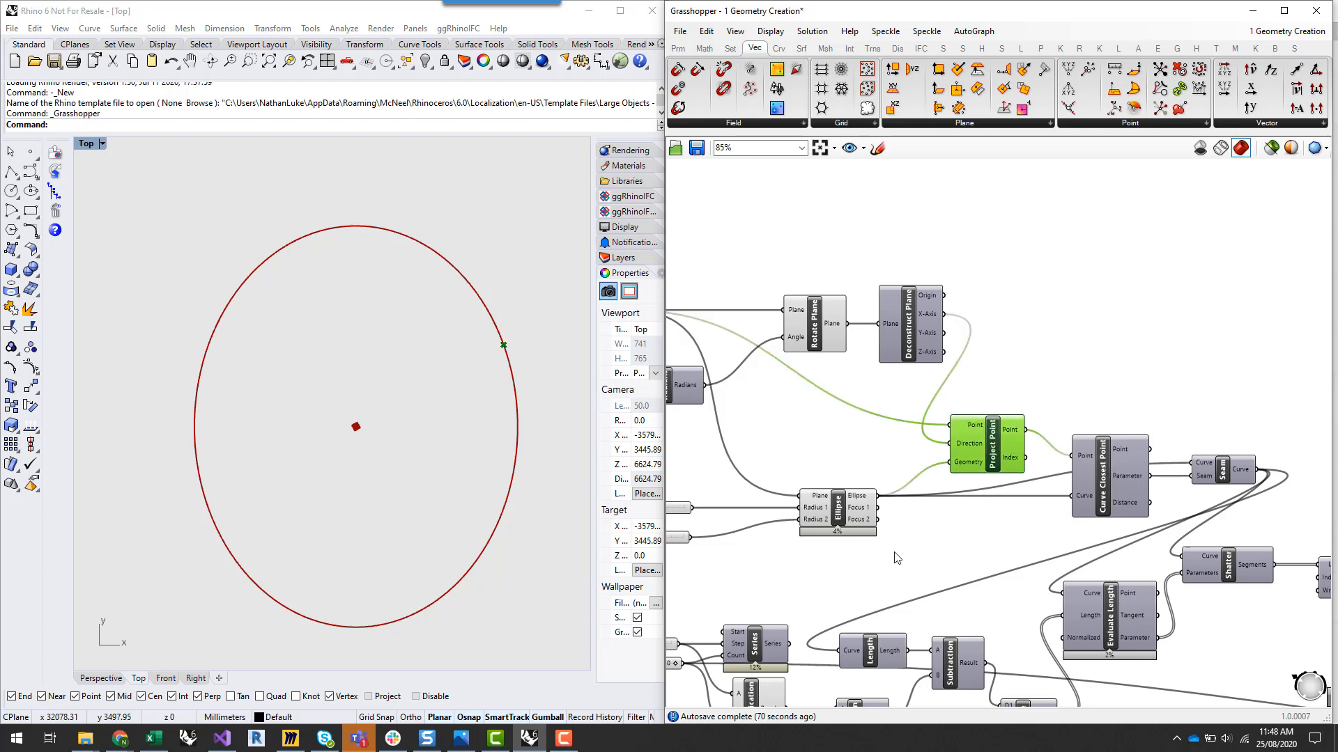
{"action": "scroll", "coordinate": [866, 501], "scroll_direction": "up", "scroll_amount": 2}
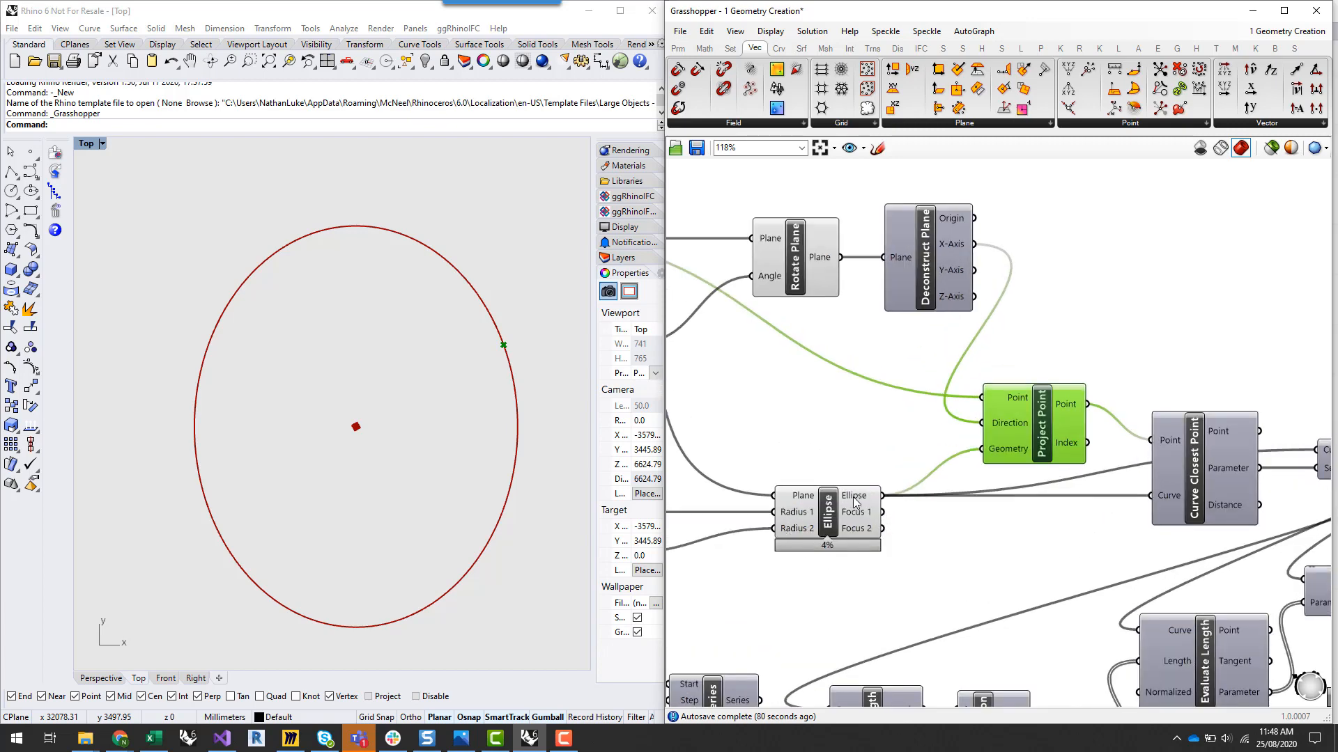
Add an End Points component fed by the Ellipse output, and highlight the Ellipse to inspect where the curve starts in Rhino
{"action": "mouse_move", "coordinate": [857, 502]}
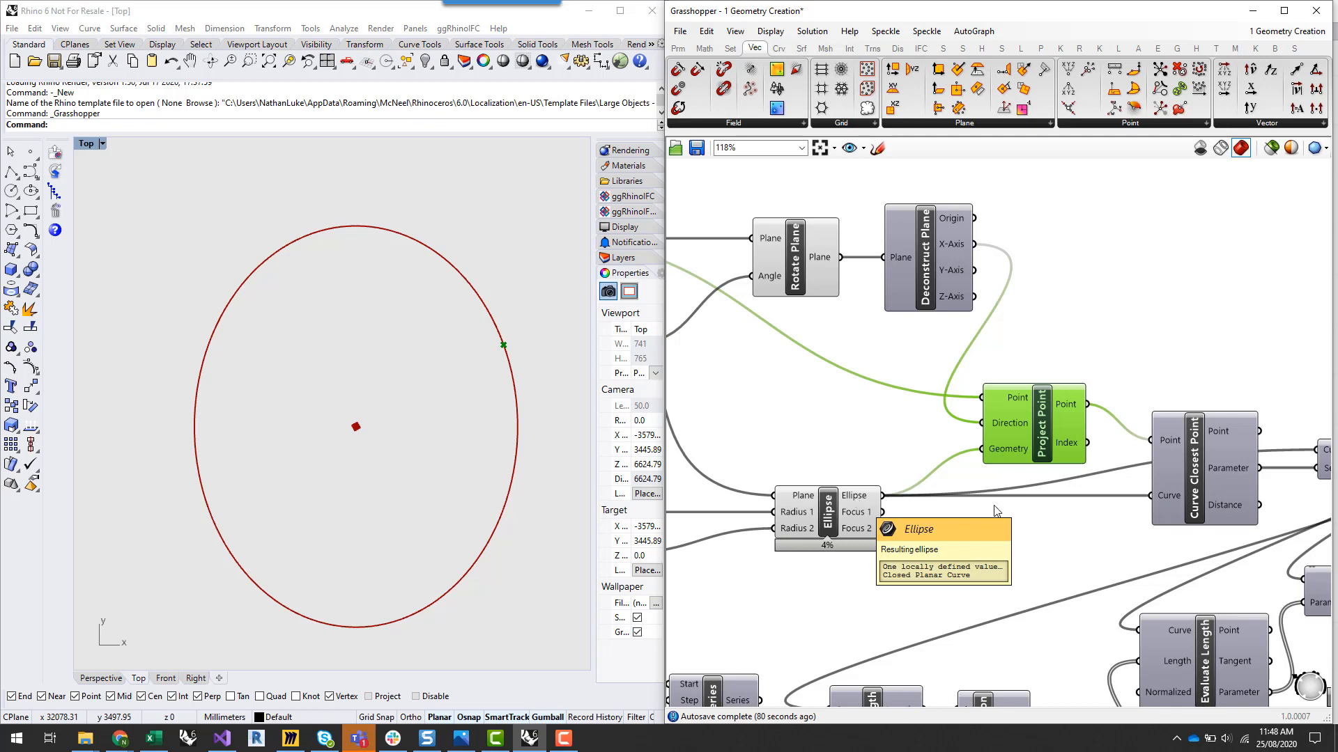
{"action": "double_click", "coordinate": [996, 535]}
{"action": "type", "text": "end"}
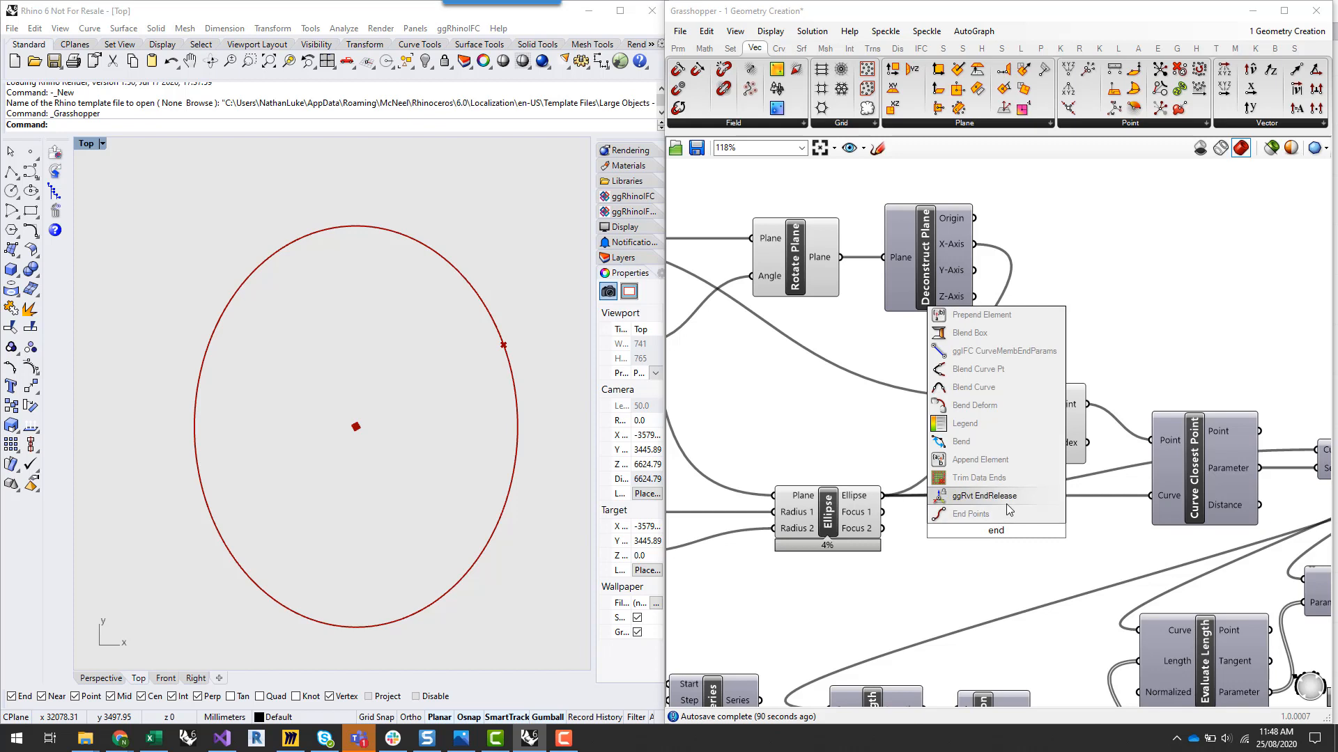
{"action": "left_click", "coordinate": [1010, 520]}
{"action": "left_click_drag", "start_coordinate": [1008, 520], "coordinate": [994, 542]}
{"action": "left_click_drag", "start_coordinate": [882, 496], "coordinate": [939, 546]}
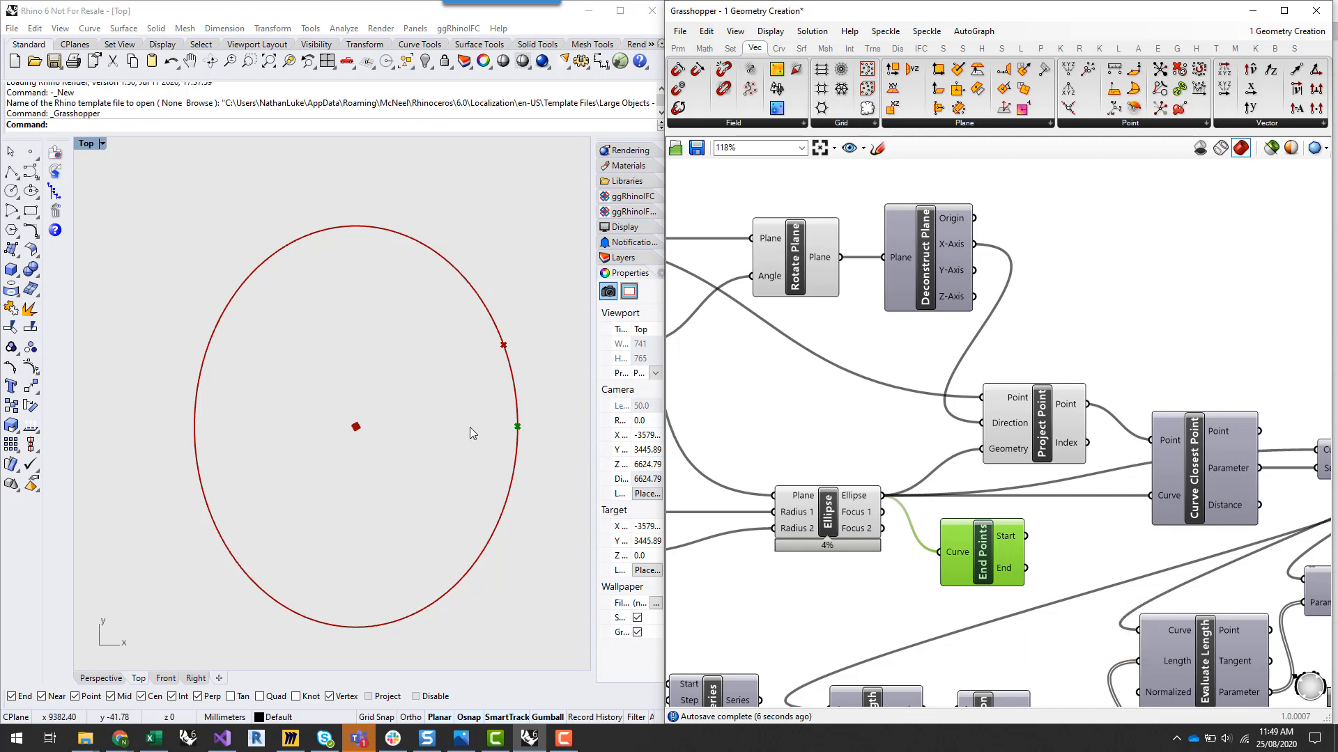
{"action": "left_click", "coordinate": [832, 507]}
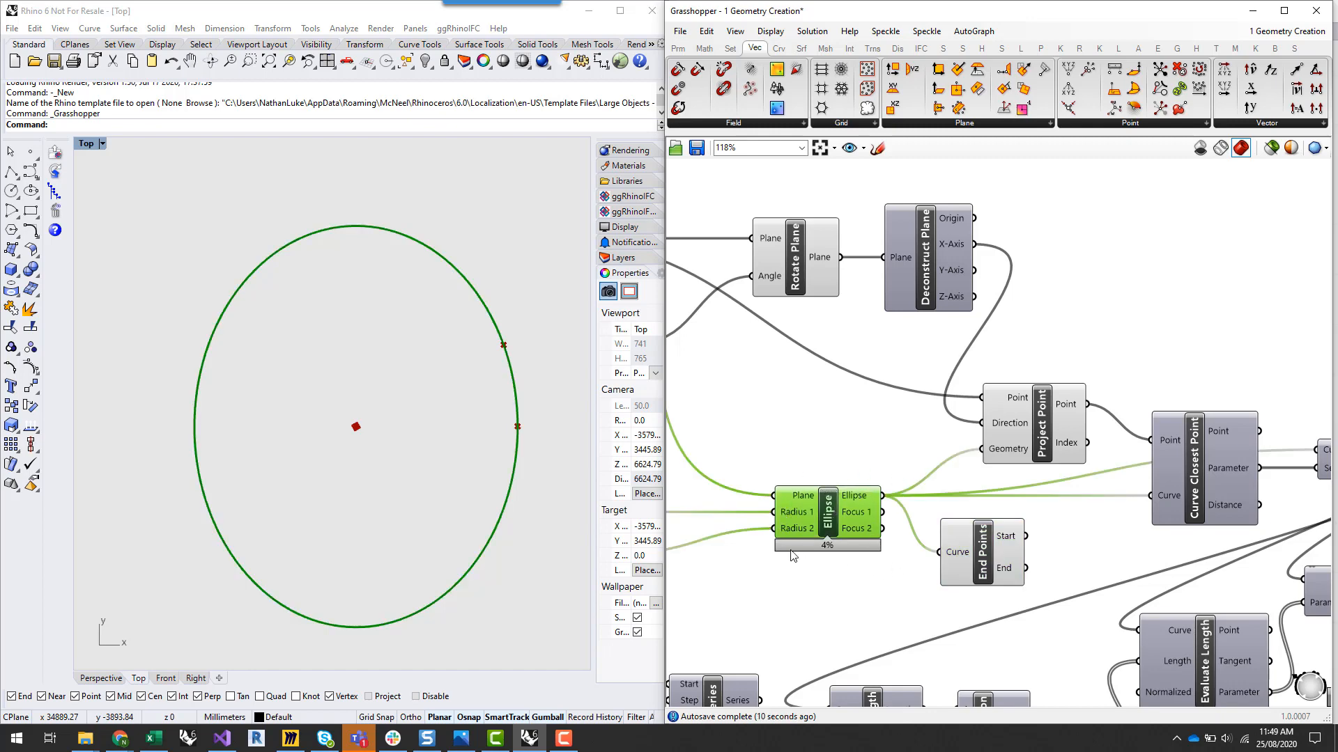
{"action": "scroll", "coordinate": [829, 449], "scroll_direction": "down", "scroll_amount": 2}
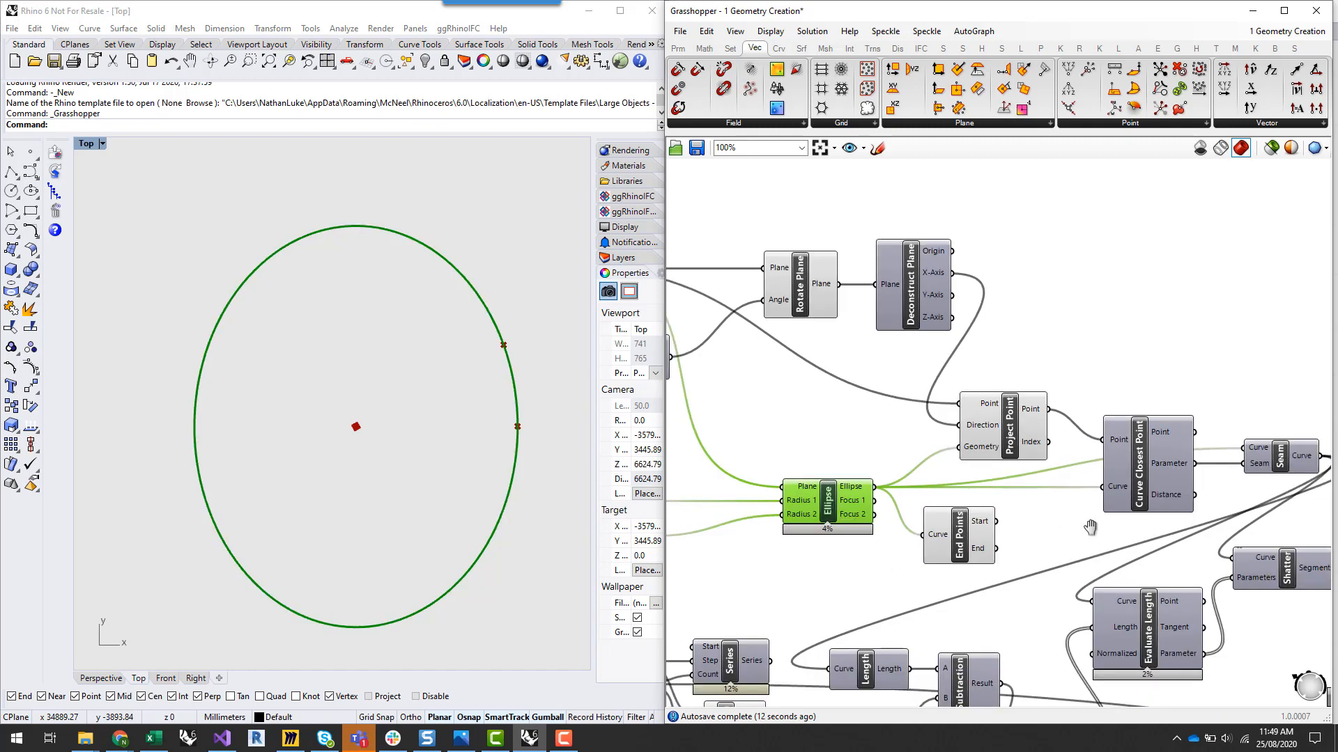
{"action": "right_click_drag", "start_coordinate": [1091, 528], "coordinate": [1010, 542]}
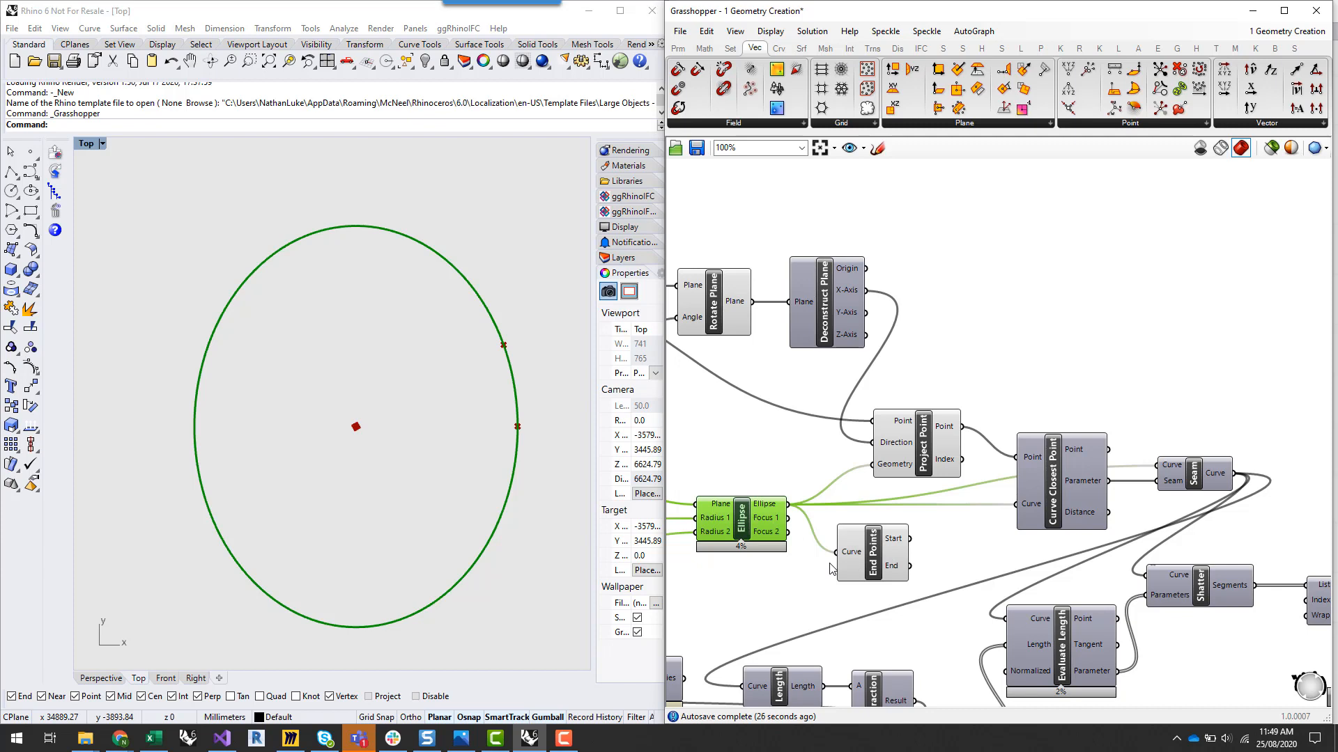
{"action": "left_click", "coordinate": [983, 547]}
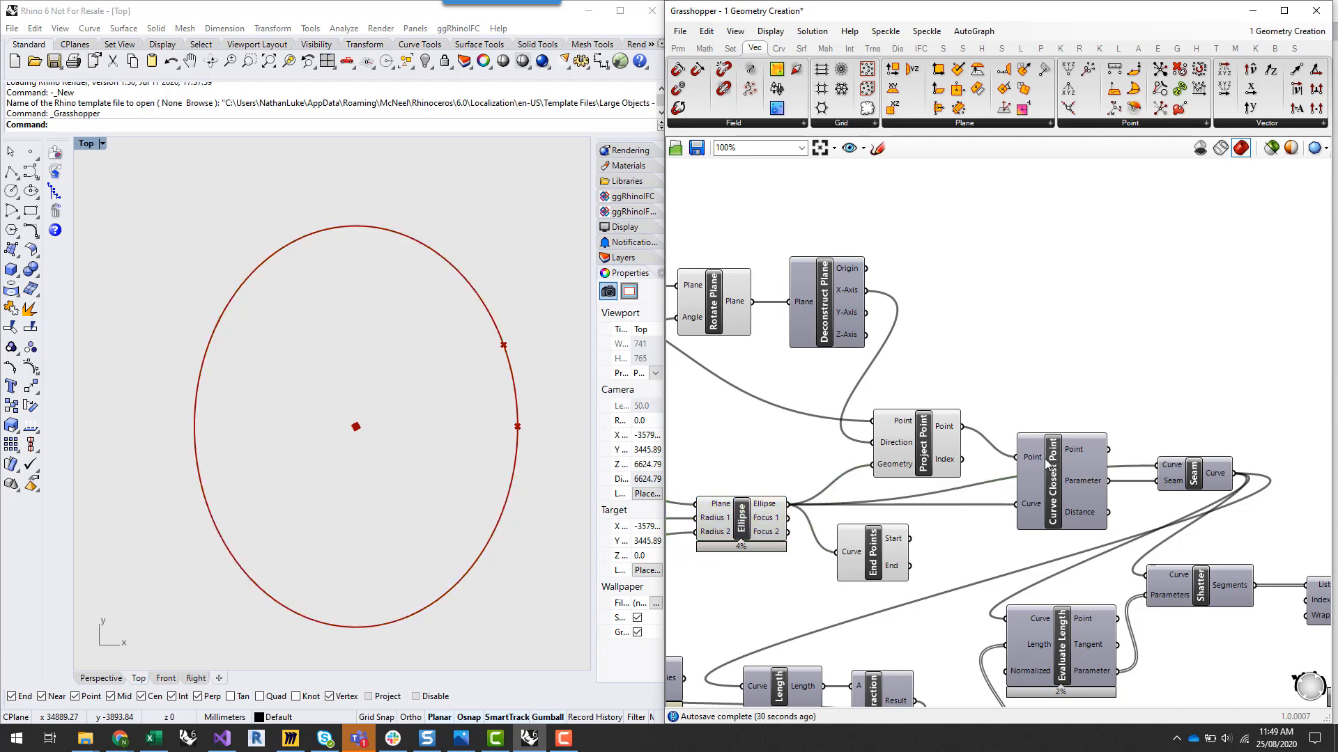
Move the Curve Closest Point component closer to Project Point, and move the Seam component lower beside it
{"action": "left_click_drag", "start_coordinate": [1054, 478], "coordinate": [1040, 478]}
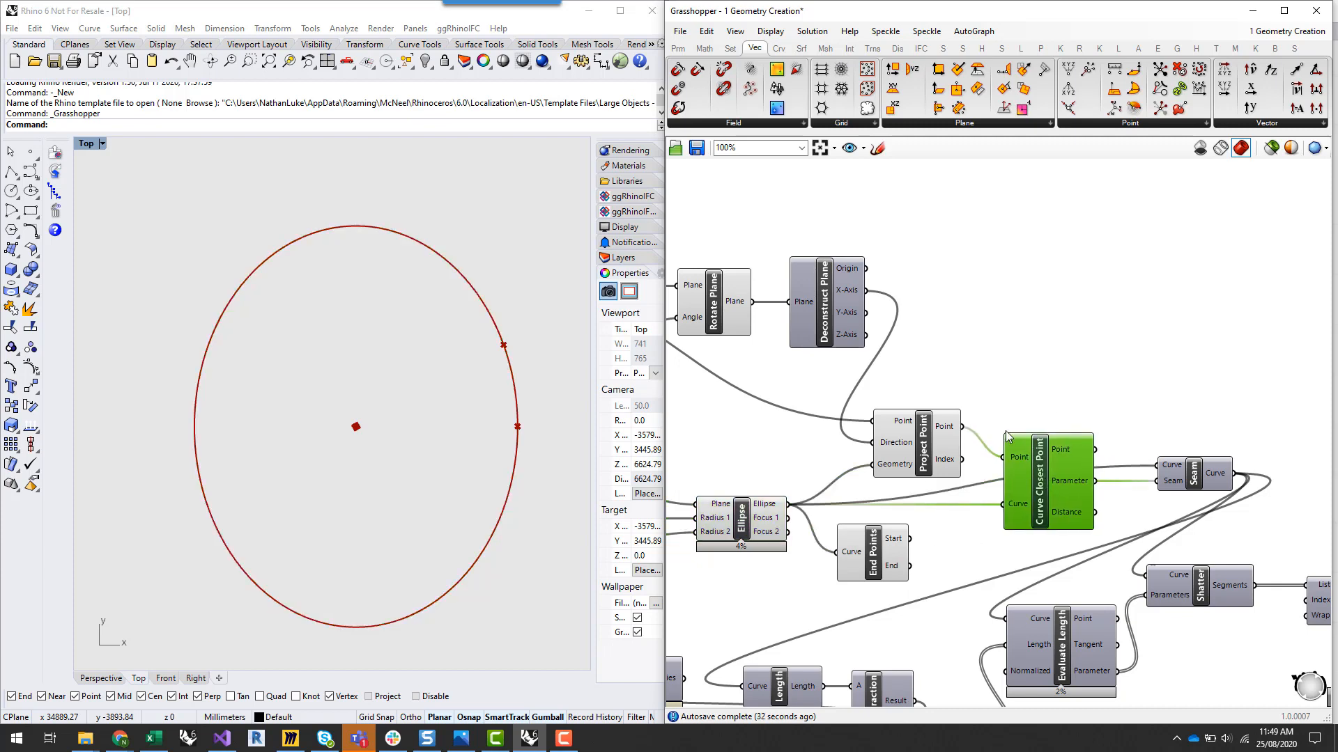
{"action": "left_click", "coordinate": [1193, 479]}
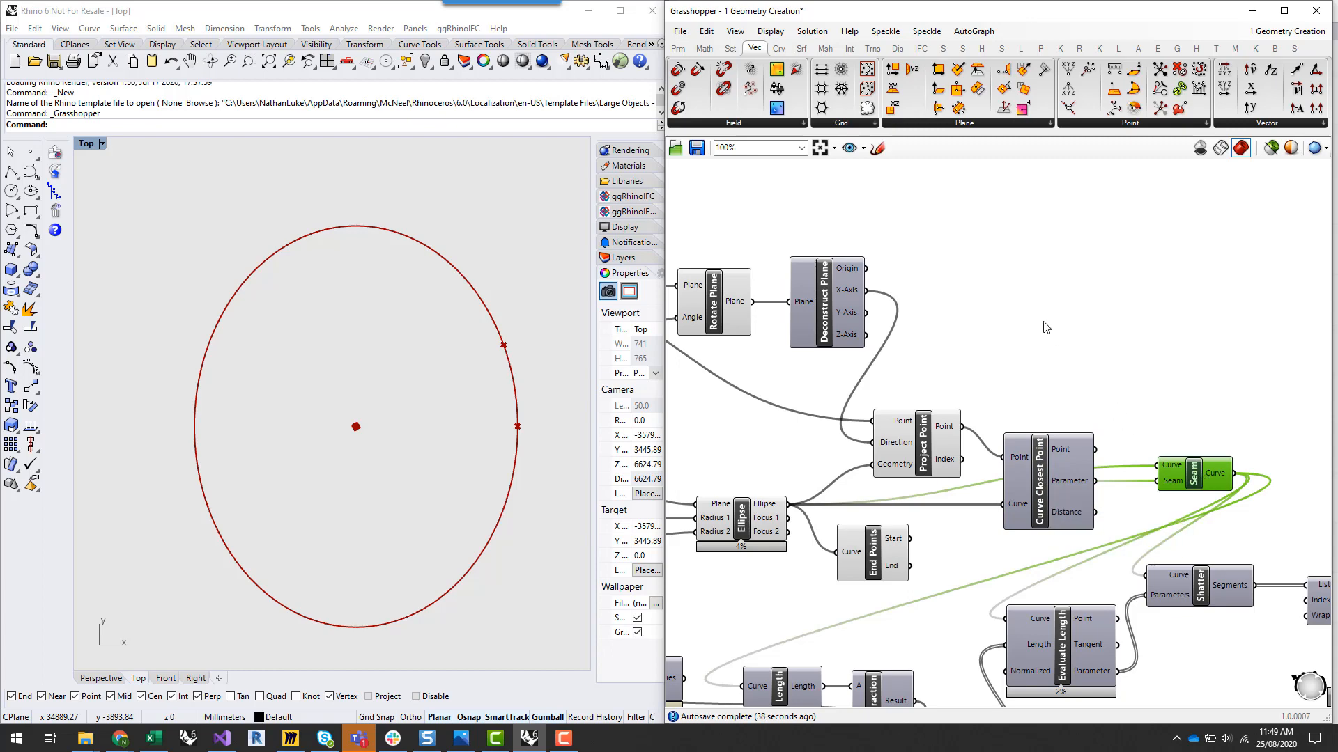
{"action": "scroll", "coordinate": [1196, 479], "scroll_direction": "down", "scroll_amount": 1}
{"action": "scroll", "coordinate": [1188, 383], "scroll_direction": "up", "scroll_amount": 2}
{"action": "left_click_drag", "start_coordinate": [1186, 382], "coordinate": [1171, 430]}
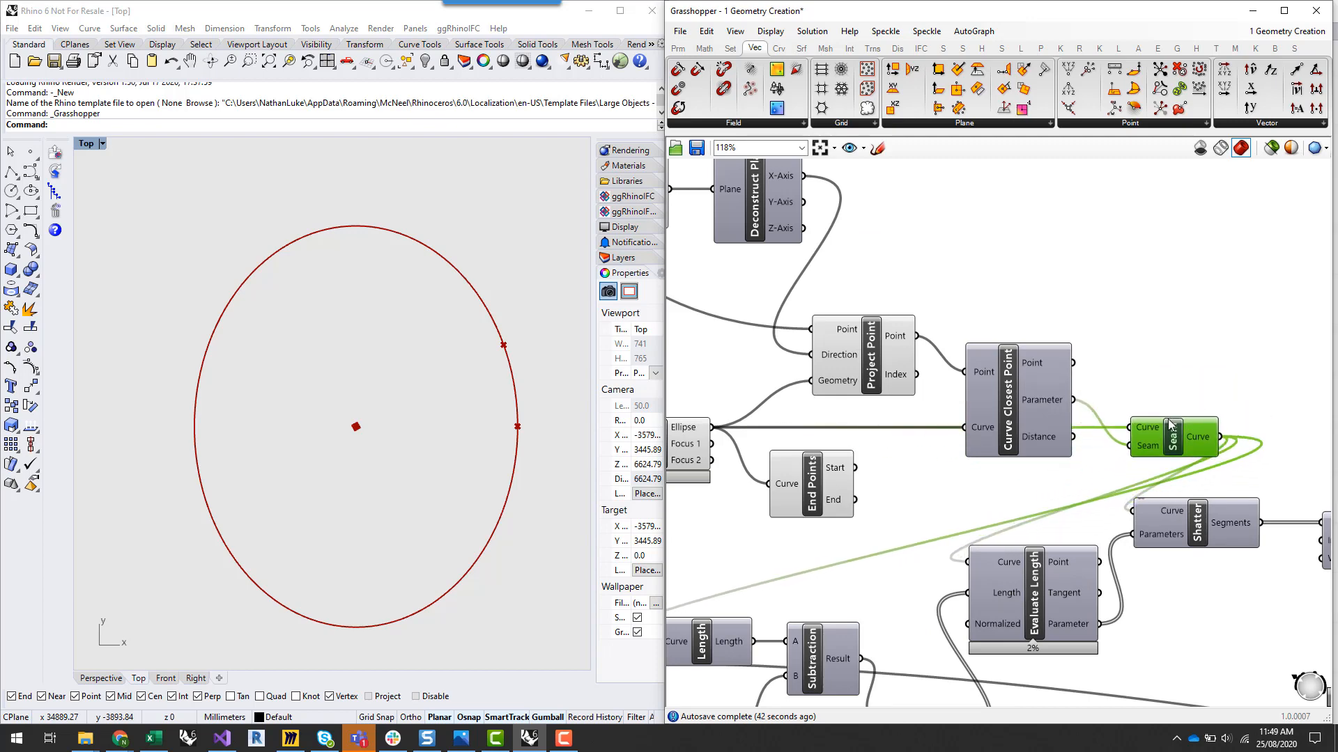
{"action": "left_click", "coordinate": [1179, 369]}
{"action": "scroll", "coordinate": [1132, 393], "scroll_direction": "down", "scroll_amount": 1}
{"action": "right_click_drag", "start_coordinate": [1228, 355], "coordinate": [1177, 391]}
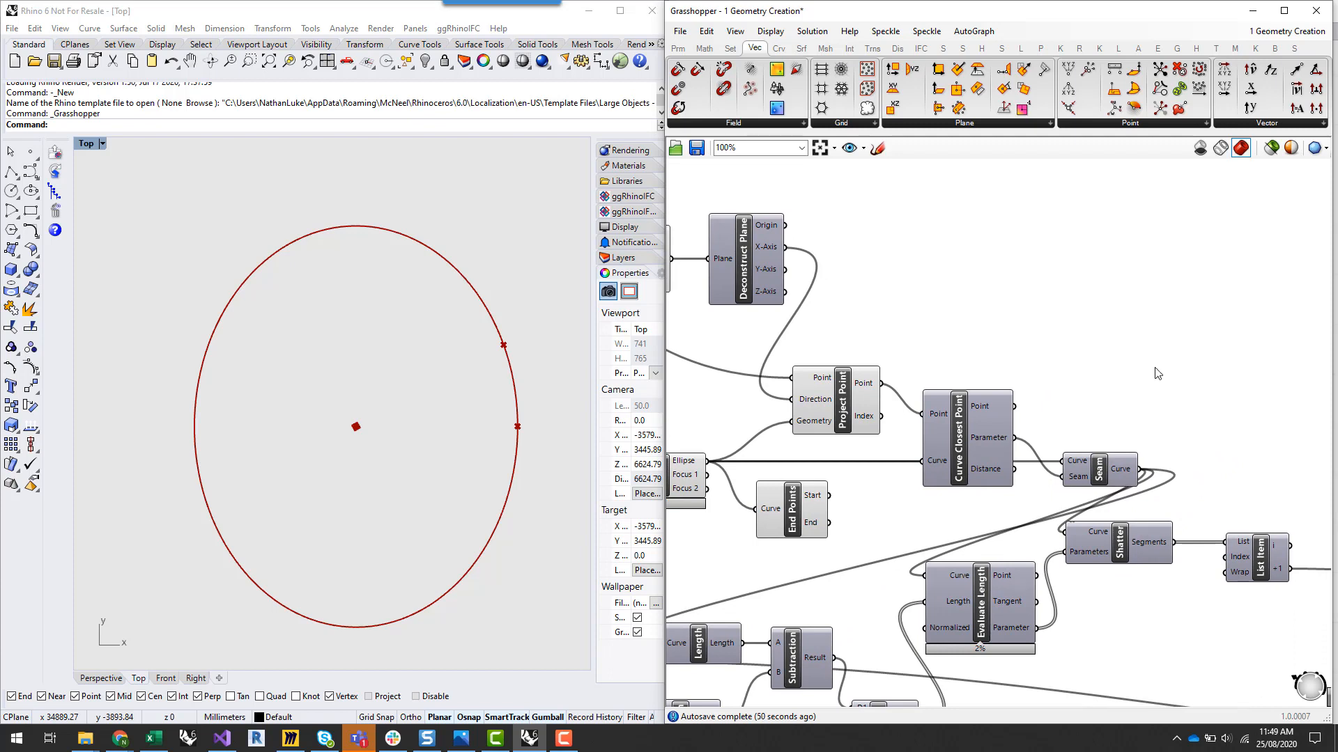
Align the Curve Closest Point component with the Project Point output and shift the Seam component slightly closer to it
{"action": "scroll", "coordinate": [1153, 369], "scroll_direction": "down", "scroll_amount": 1}
{"action": "scroll", "coordinate": [1047, 321], "scroll_direction": "up", "scroll_amount": 1}
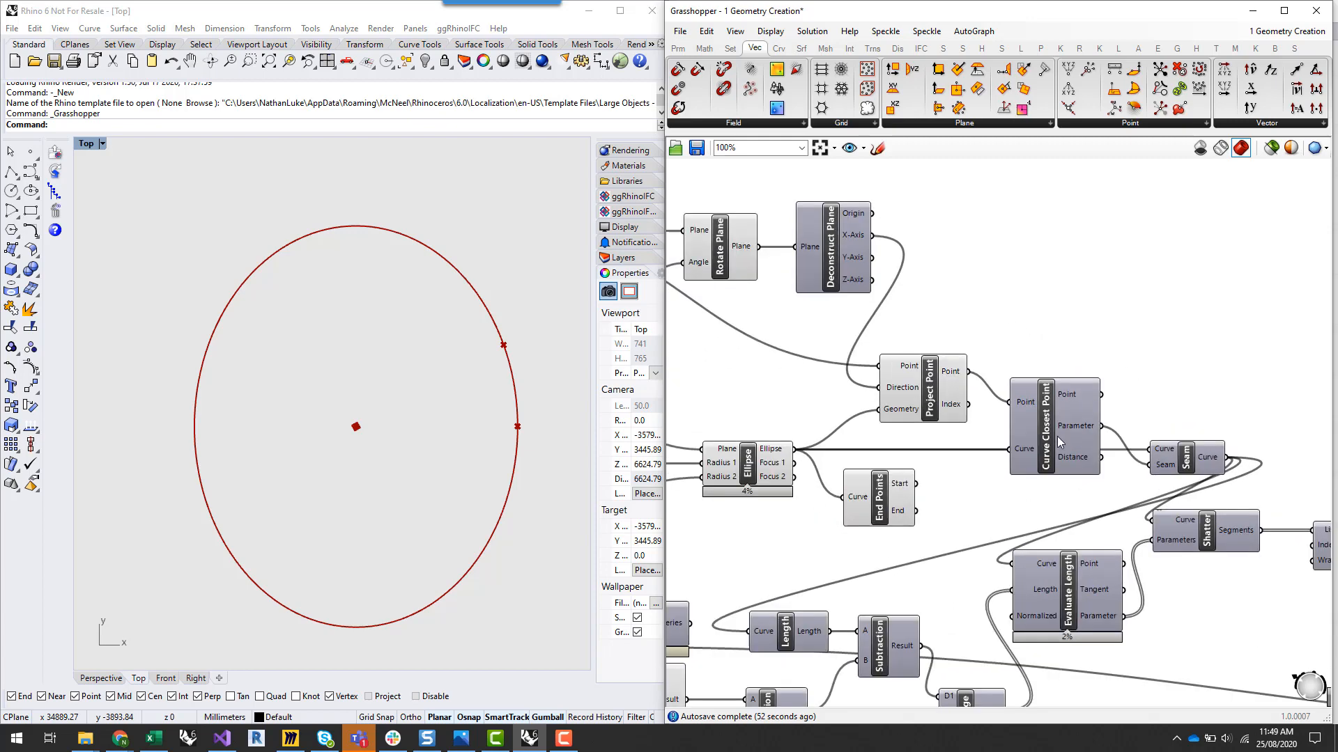
{"action": "mouse_move", "coordinate": [1056, 436]}
{"action": "left_mouse_down"}
{"action": "mouse_move", "coordinate": [1056, 374]}
{"action": "mouse_move", "coordinate": [1064, 416]}
{"action": "left_mouse_up"}
{"action": "left_click", "coordinate": [1158, 330]}
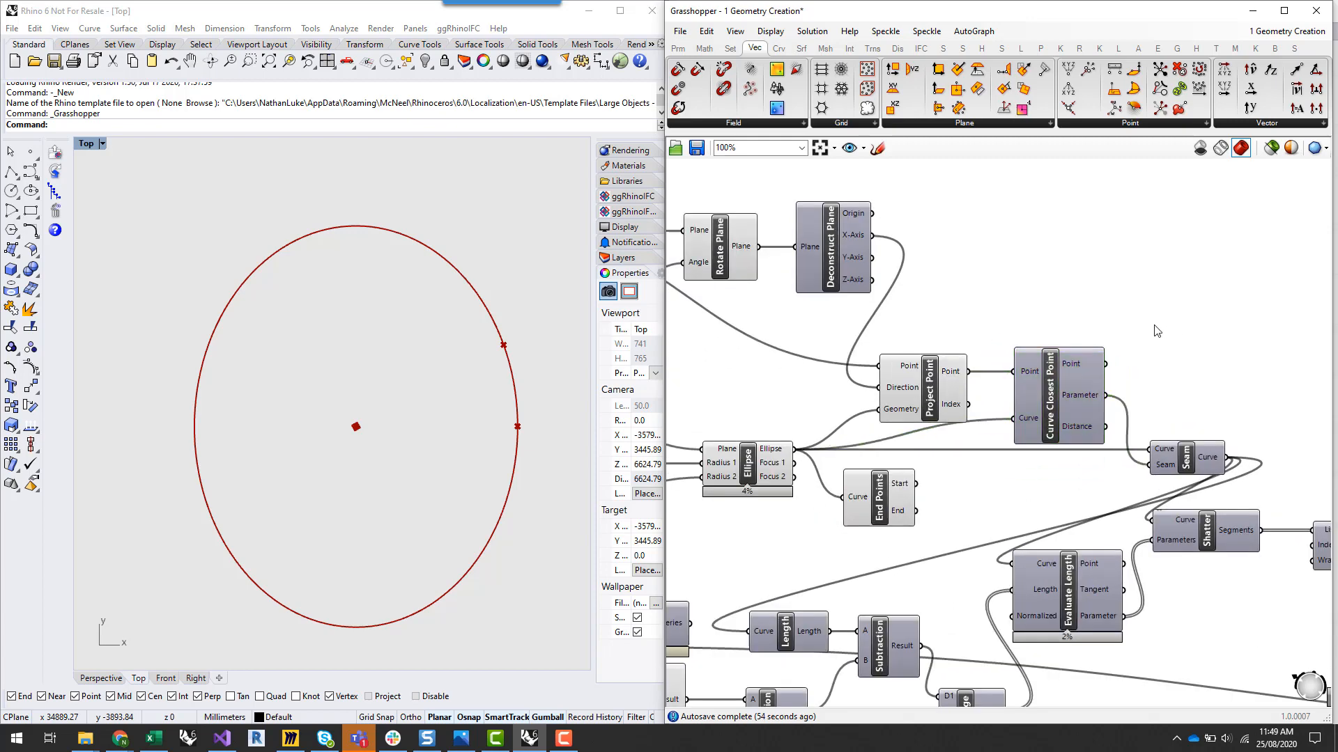
{"action": "mouse_move", "coordinate": [1175, 450]}
{"action": "left_click_drag", "start_coordinate": [1174, 450], "coordinate": [1155, 452]}
{"action": "mouse_move", "coordinate": [1155, 452]}
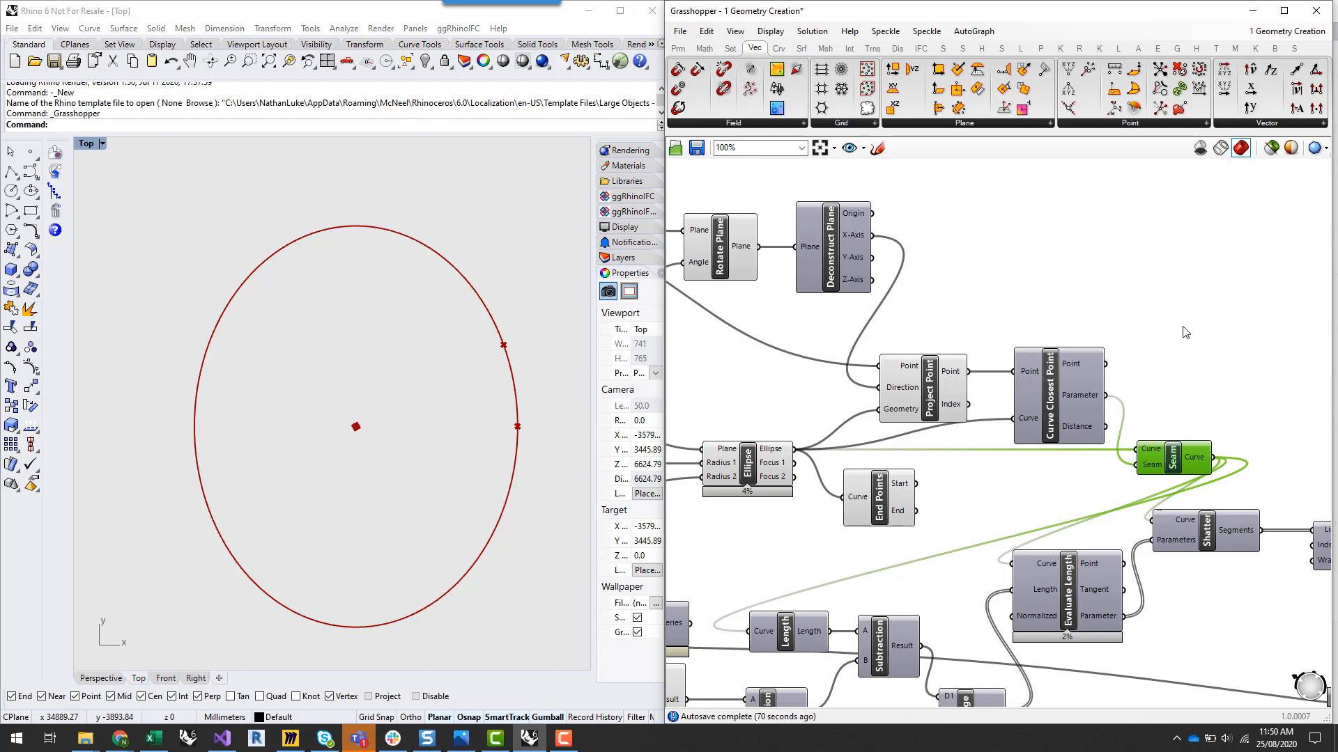
Turn on the preview of the Curve Closest Point component, nudge it slightly down, and inspect its point on the ellipse
{"action": "left_click", "coordinate": [1052, 402]}
{"action": "scroll", "coordinate": [1052, 396], "scroll_direction": "up", "scroll_amount": 3}
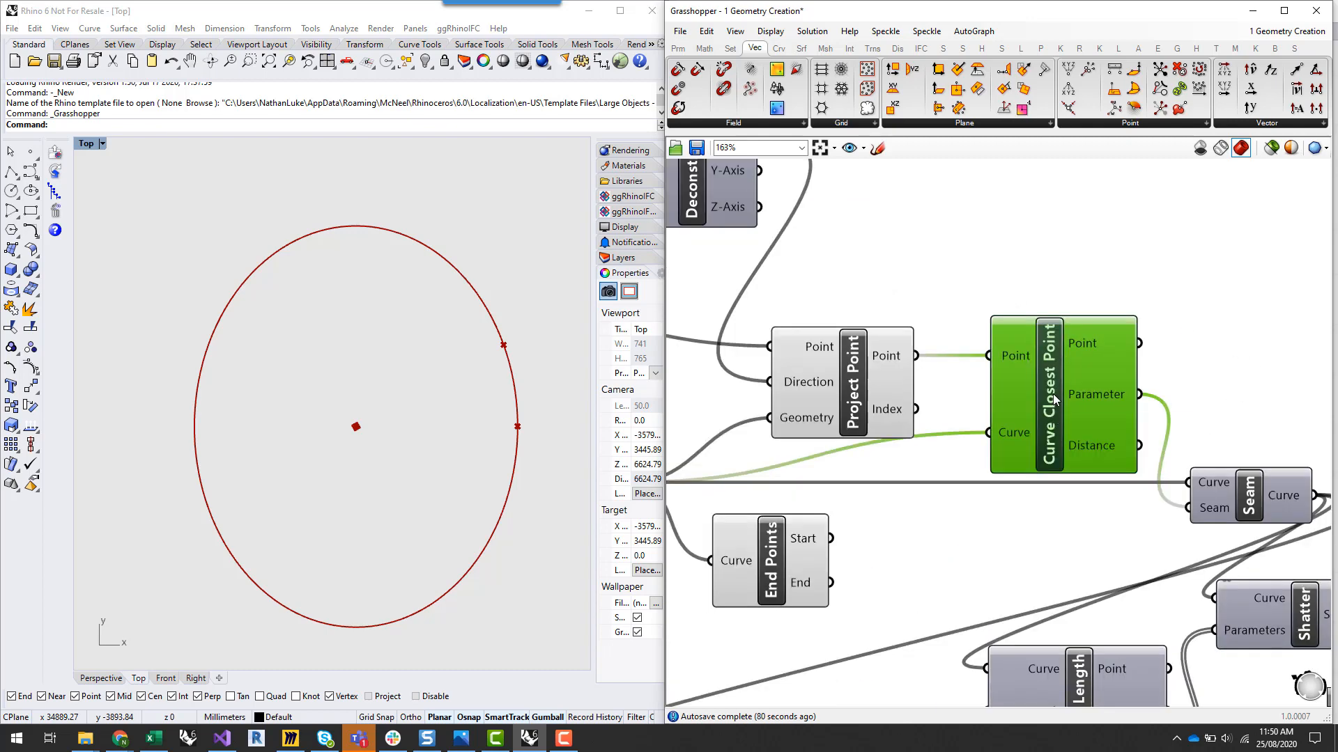
{"action": "scroll", "coordinate": [1053, 398], "scroll_direction": "down", "scroll_amount": 3}
{"action": "scroll", "coordinate": [1052, 394], "scroll_direction": "up", "scroll_amount": 1}
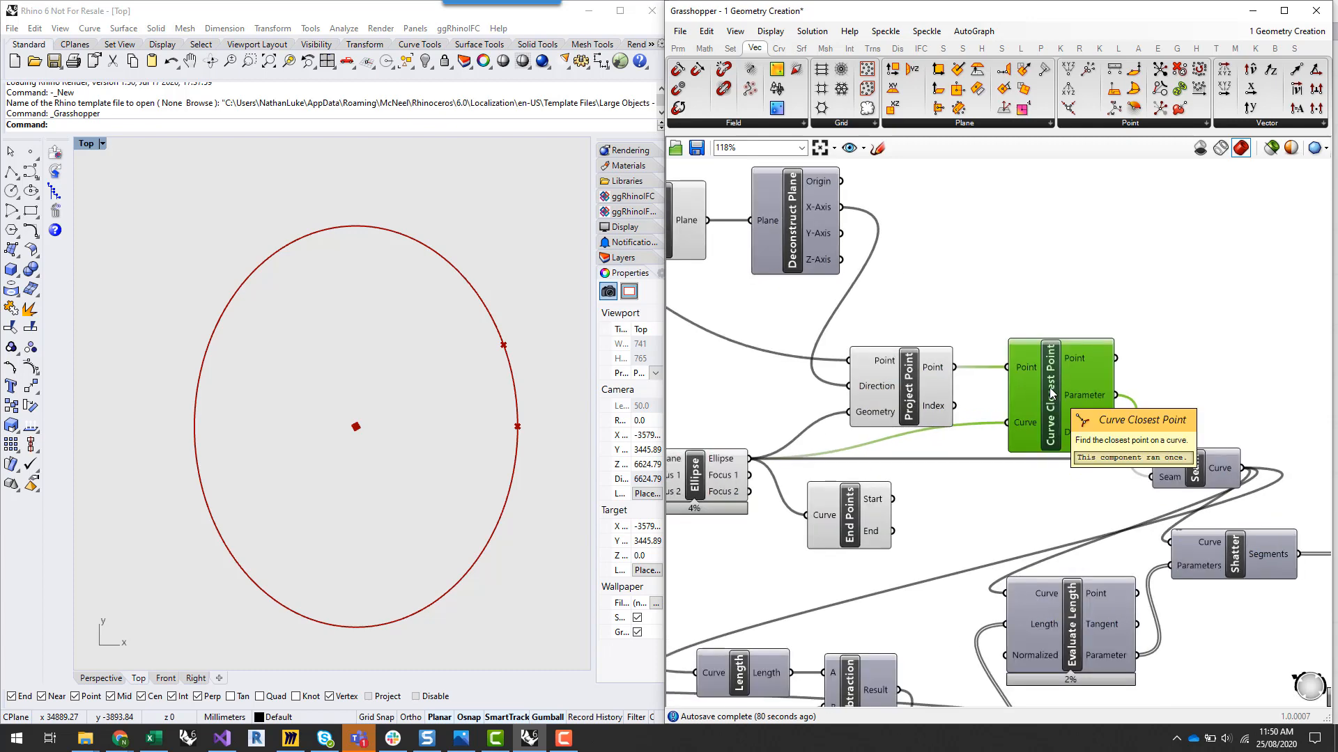
{"action": "right_click", "coordinate": [1052, 394]}
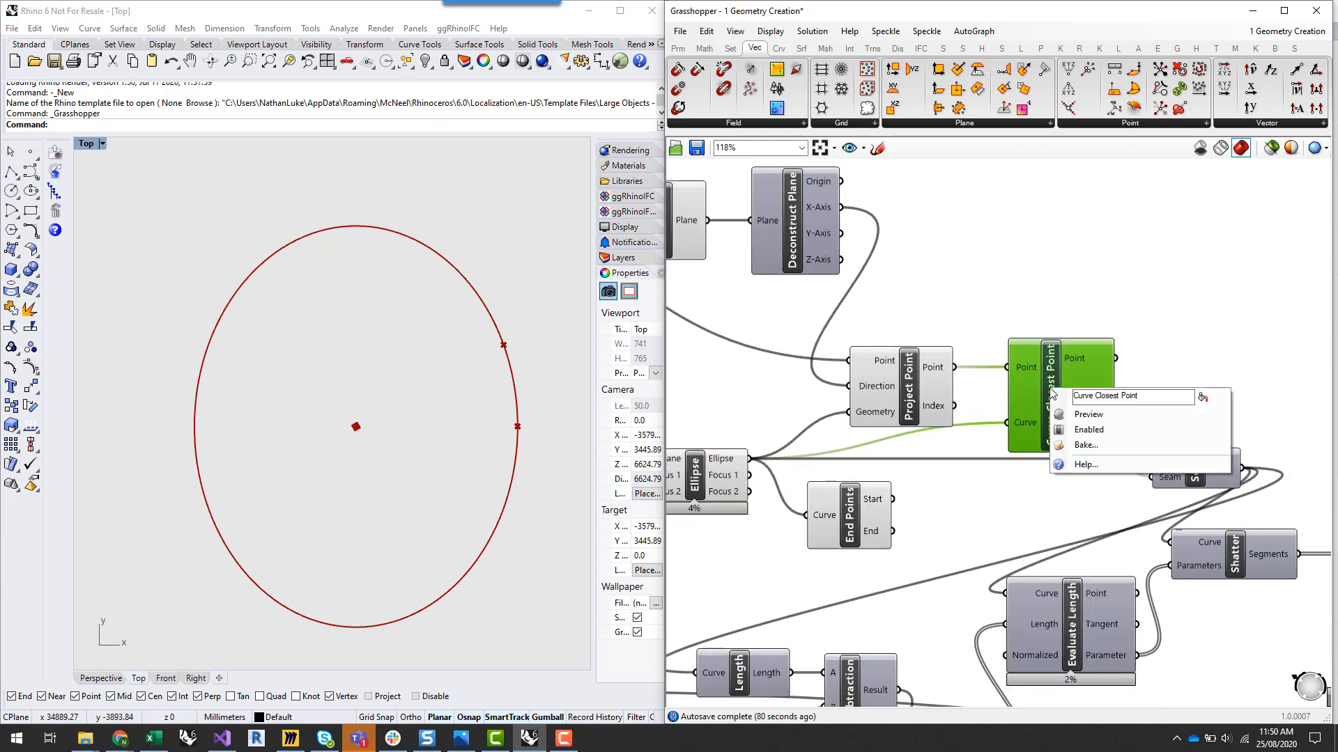
{"action": "left_click", "coordinate": [1130, 411]}
{"action": "left_click", "coordinate": [1232, 330]}
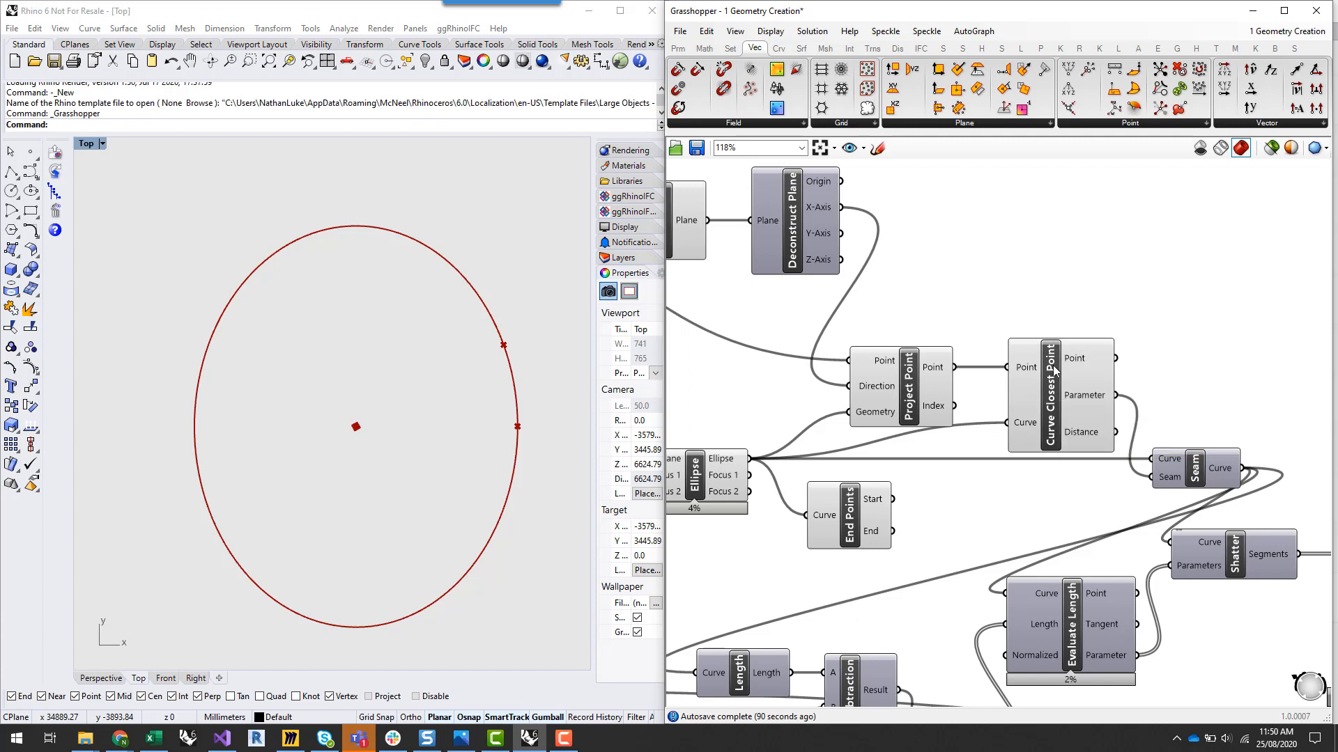
{"action": "left_click_drag", "start_coordinate": [1052, 366], "coordinate": [1050, 374]}
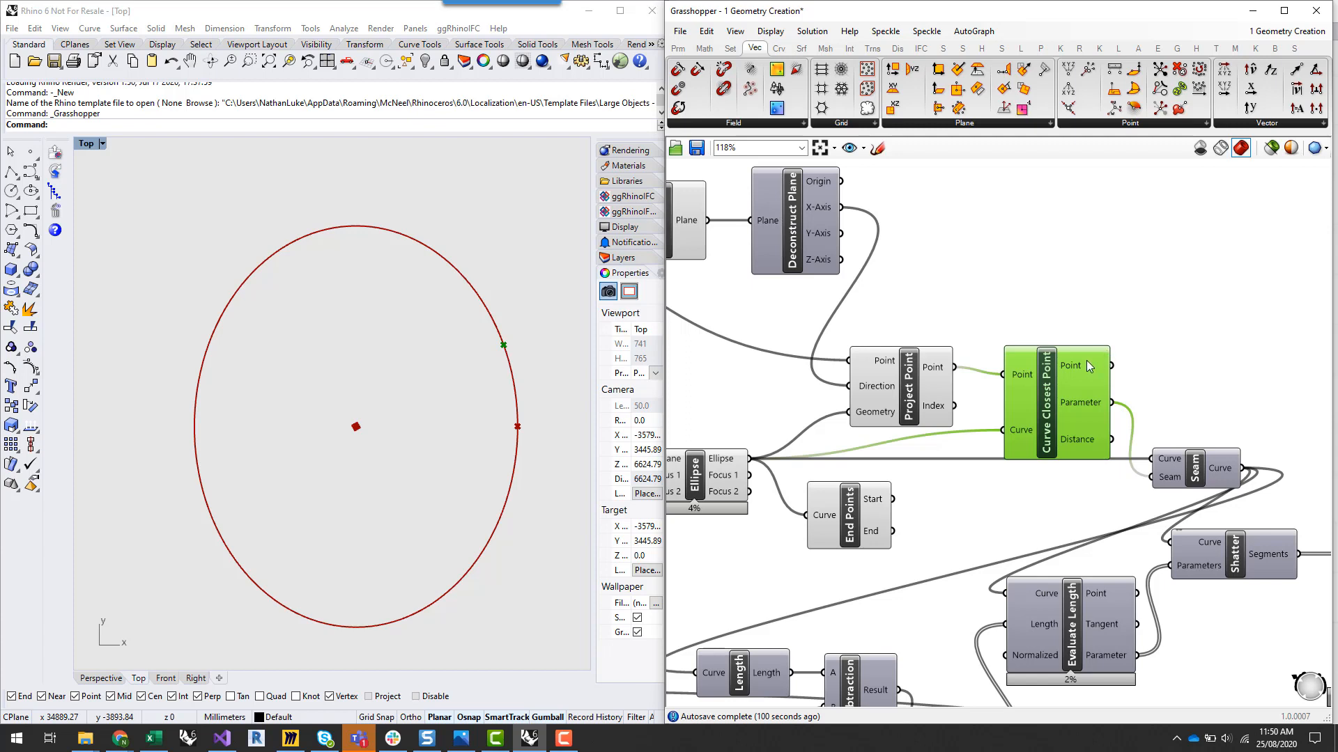
Inspect the Parameter and Distance outputs of Curve Closest Point, highlight Project Point, and check the Seam component's parameter input
{"action": "mouse_move", "coordinate": [1086, 364]}
{"action": "mouse_move", "coordinate": [1091, 408]}
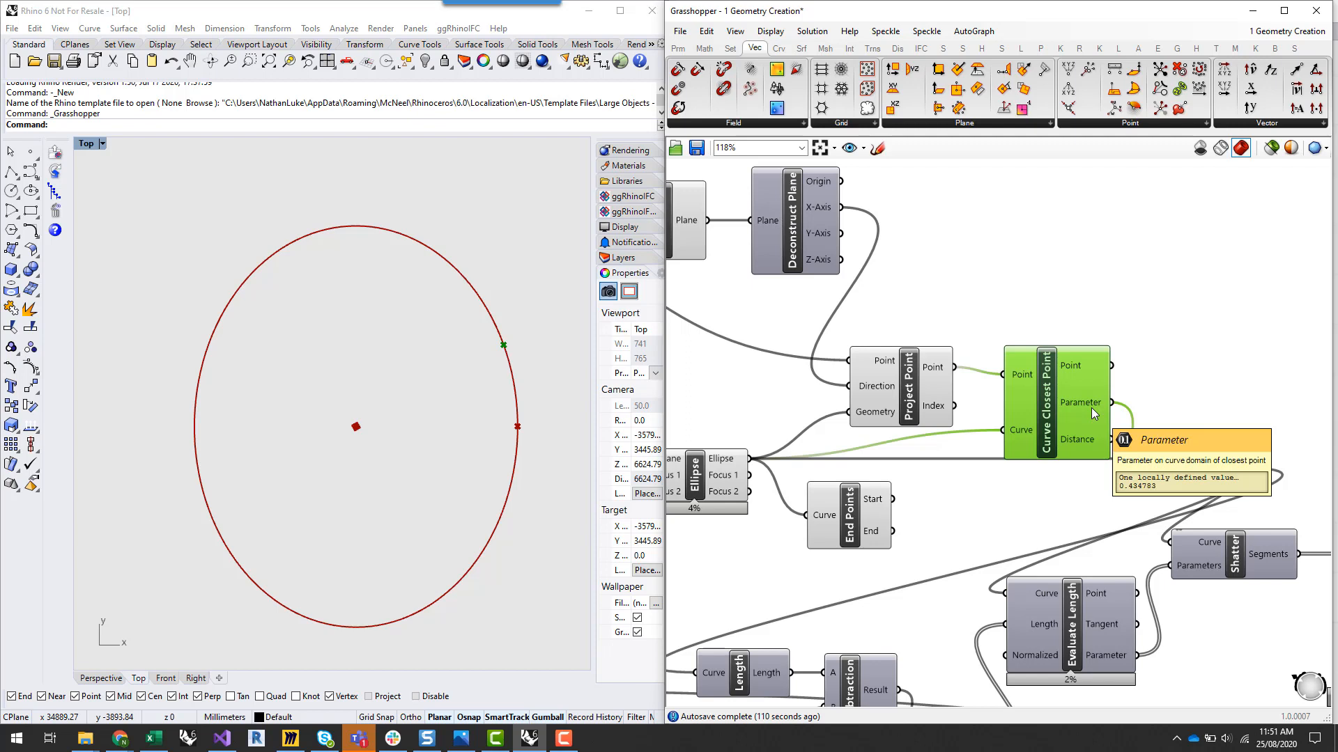
{"action": "mouse_move", "coordinate": [1089, 444]}
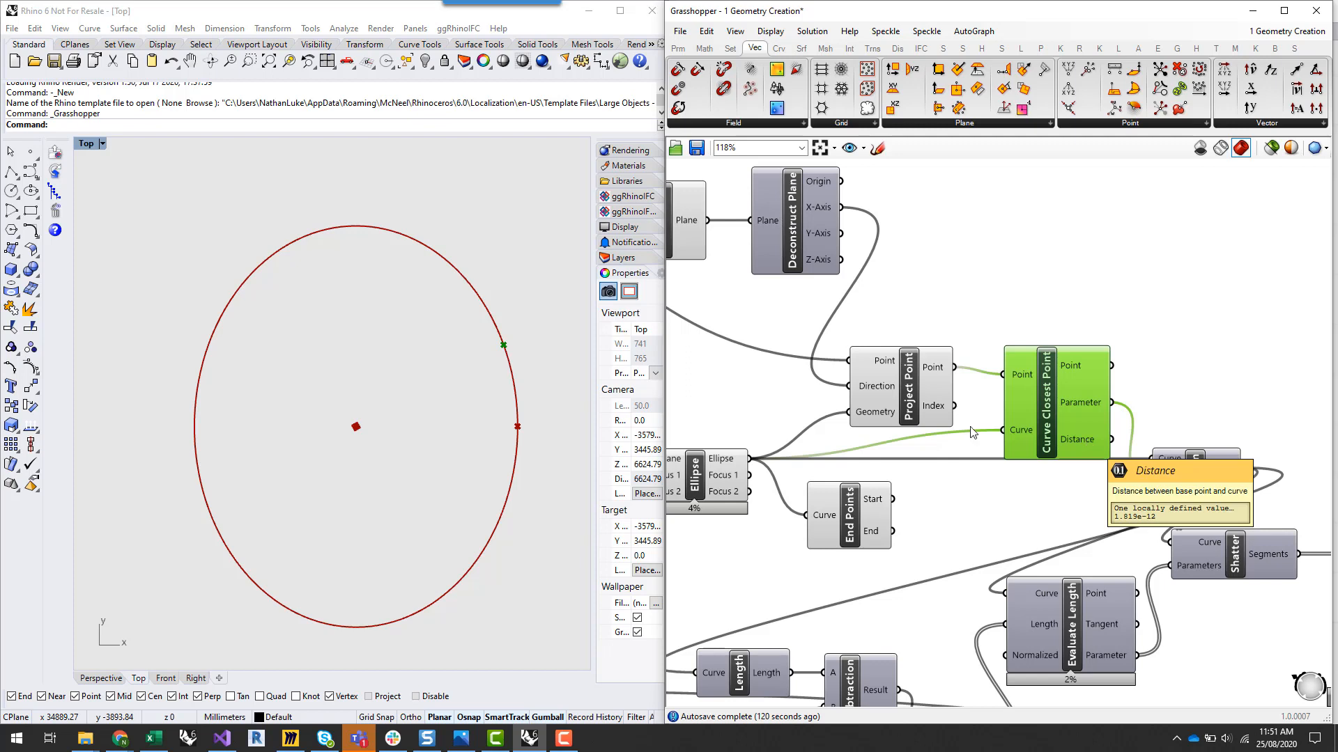
{"action": "left_click", "coordinate": [897, 373]}
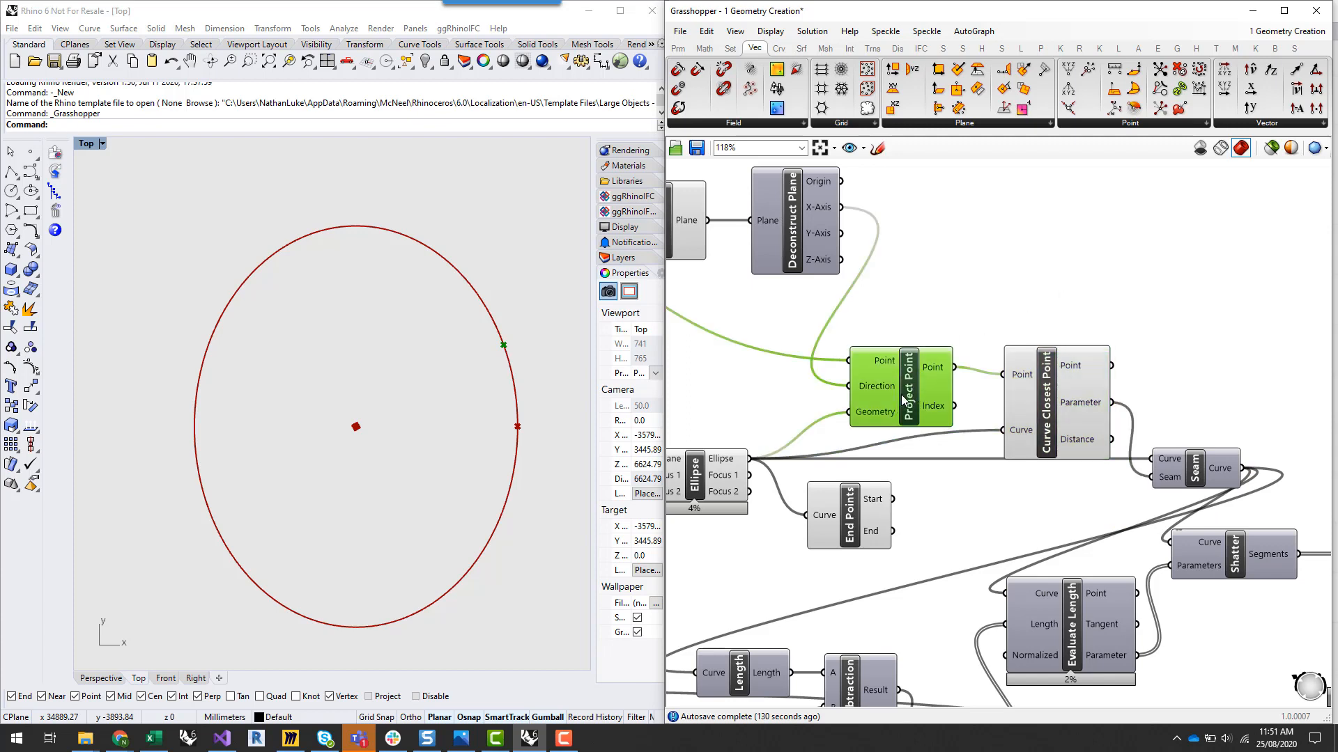
{"action": "left_click", "coordinate": [890, 429]}
{"action": "scroll", "coordinate": [1014, 381], "scroll_direction": "down", "scroll_amount": 1}
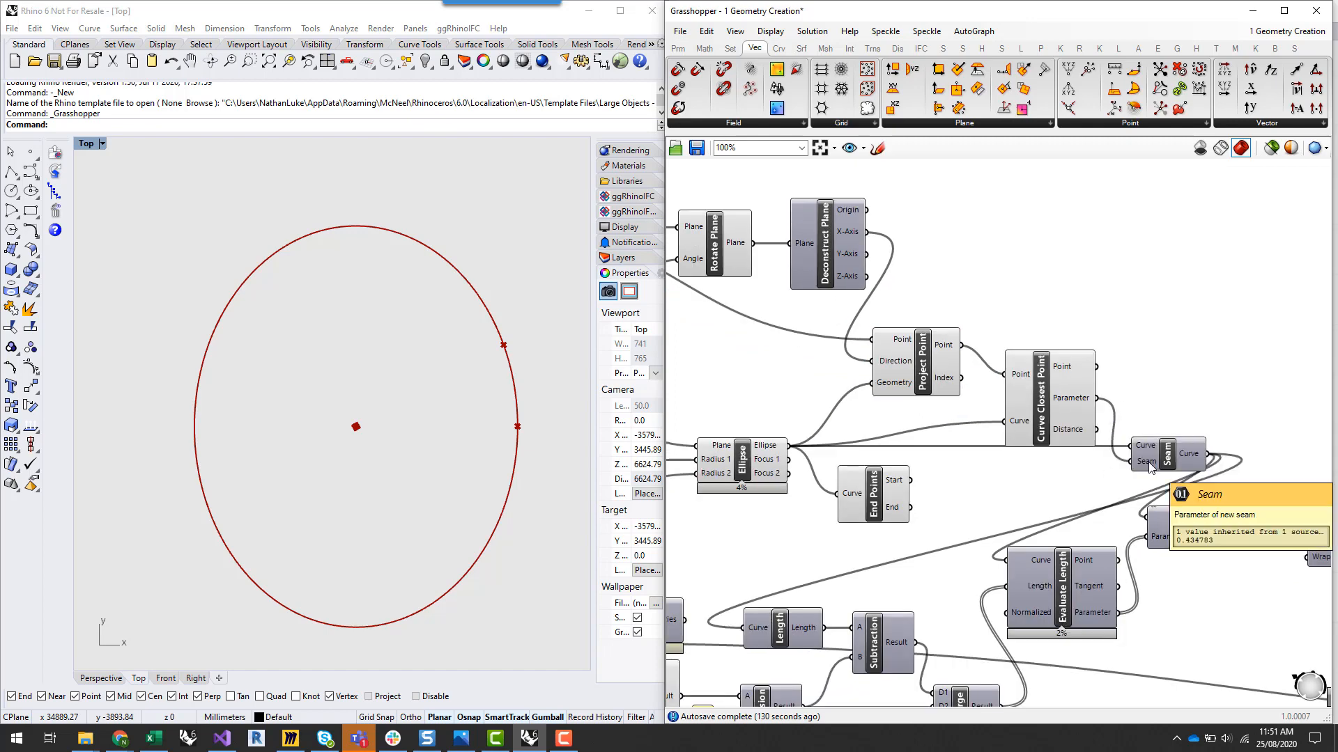
Move the End Points component beyond Seam, feed it from Seam's Curve output, and inspect its Start and End points
{"action": "right_click_drag", "start_coordinate": [1163, 418], "coordinate": [1032, 429]}
{"action": "left_click_drag", "start_coordinate": [764, 503], "coordinate": [1181, 381]}
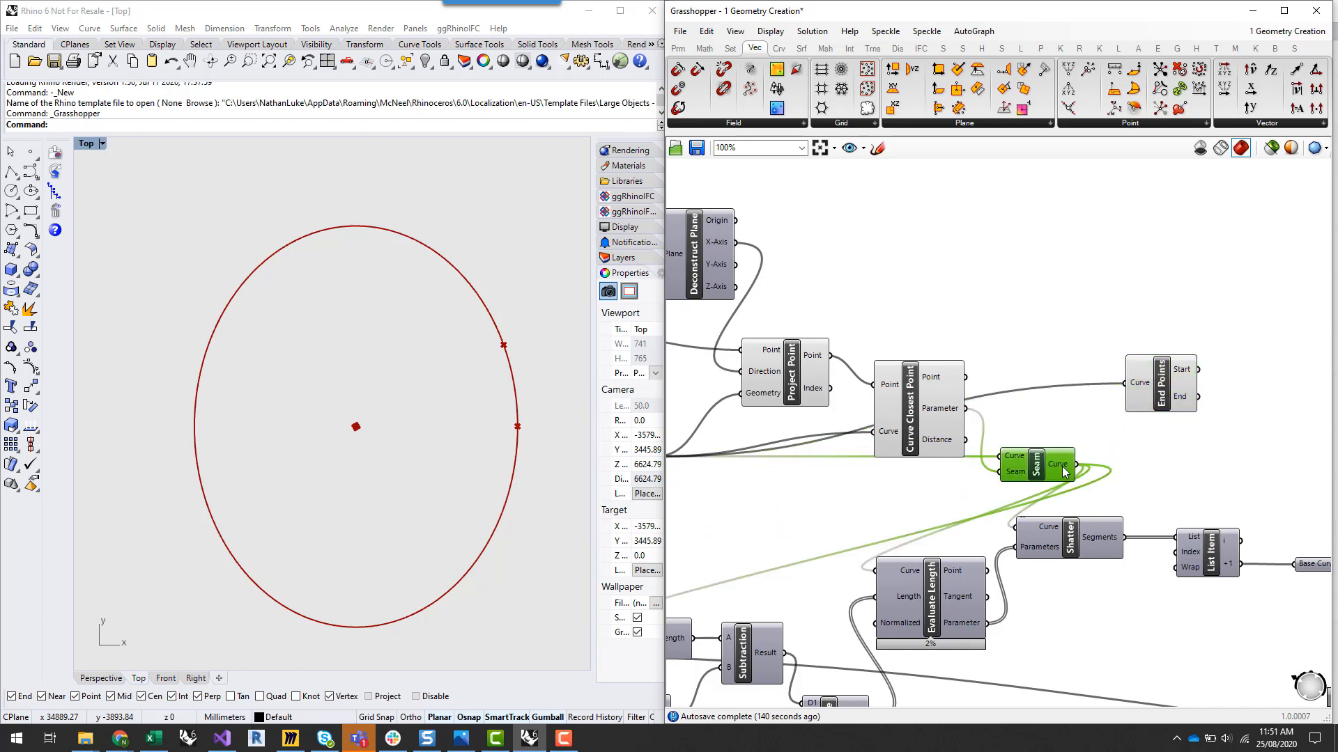
{"action": "left_click_drag", "start_coordinate": [1078, 465], "coordinate": [1124, 384]}
{"action": "left_click", "coordinate": [1164, 380]}
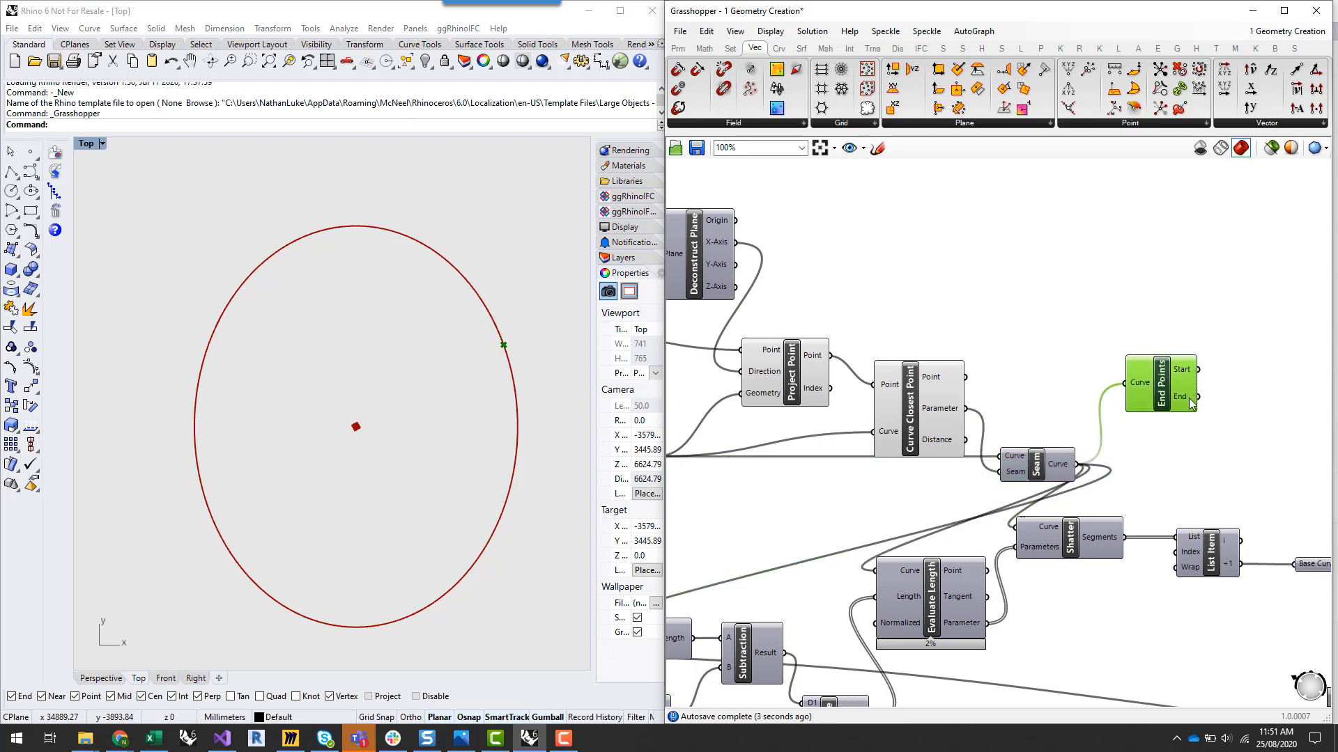
{"action": "mouse_move", "coordinate": [1190, 403]}
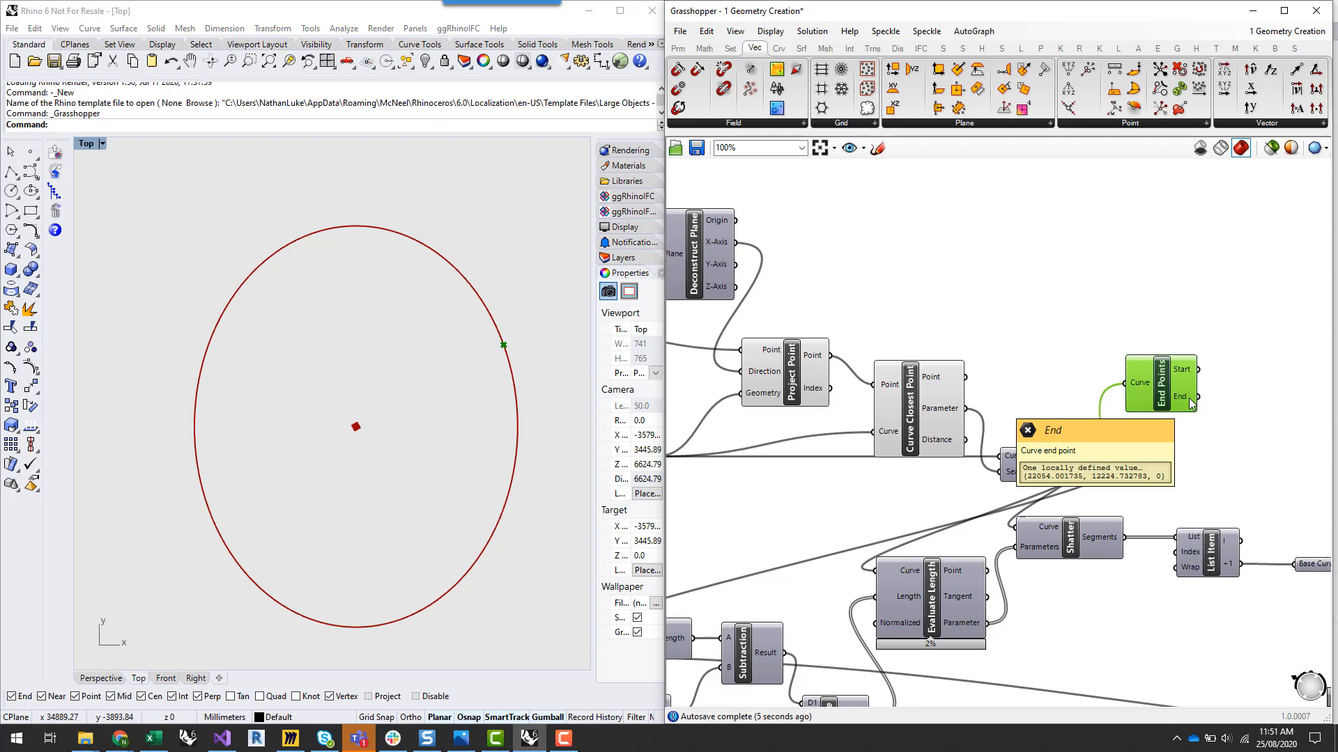
{"action": "mouse_move", "coordinate": [1193, 373]}
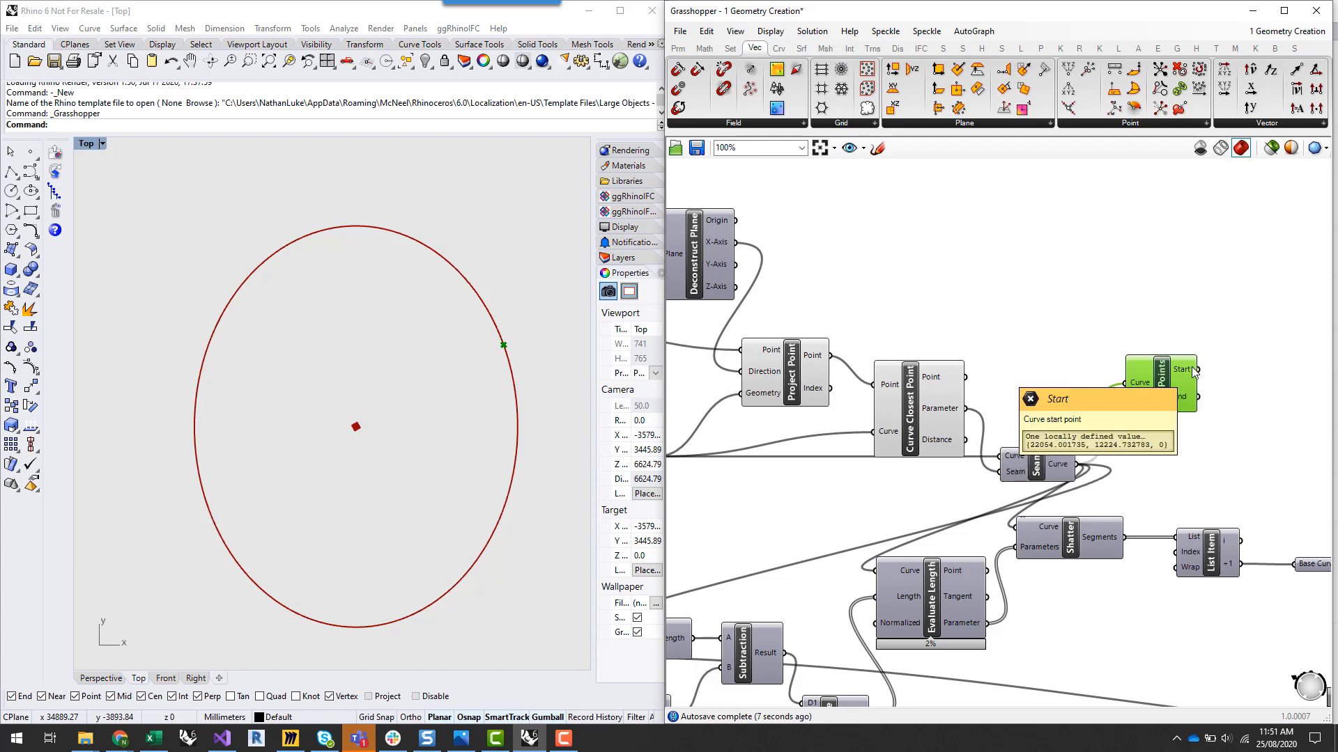
Set the number slider feeding the Radians component to 30
{"action": "scroll", "coordinate": [1184, 377], "scroll_direction": "down", "scroll_amount": 5}
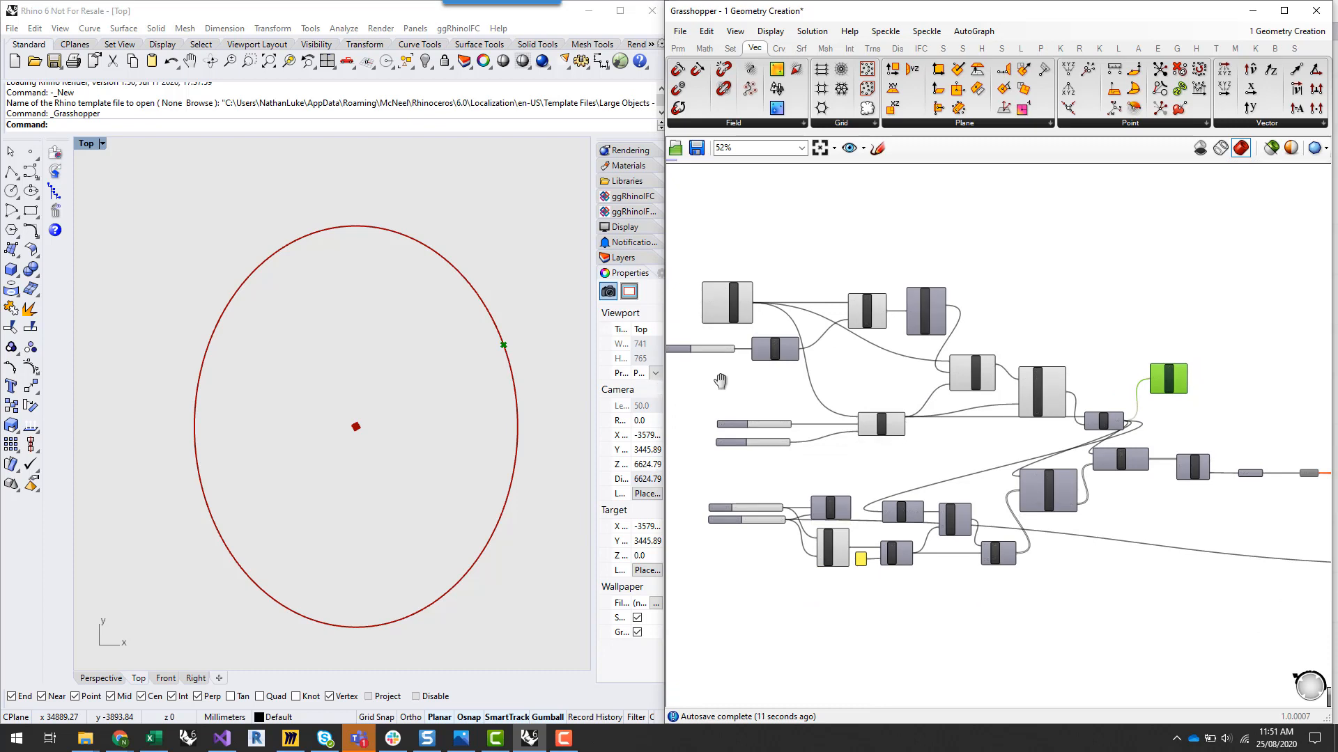
{"action": "scroll", "coordinate": [717, 380], "scroll_direction": "up", "scroll_amount": 4}
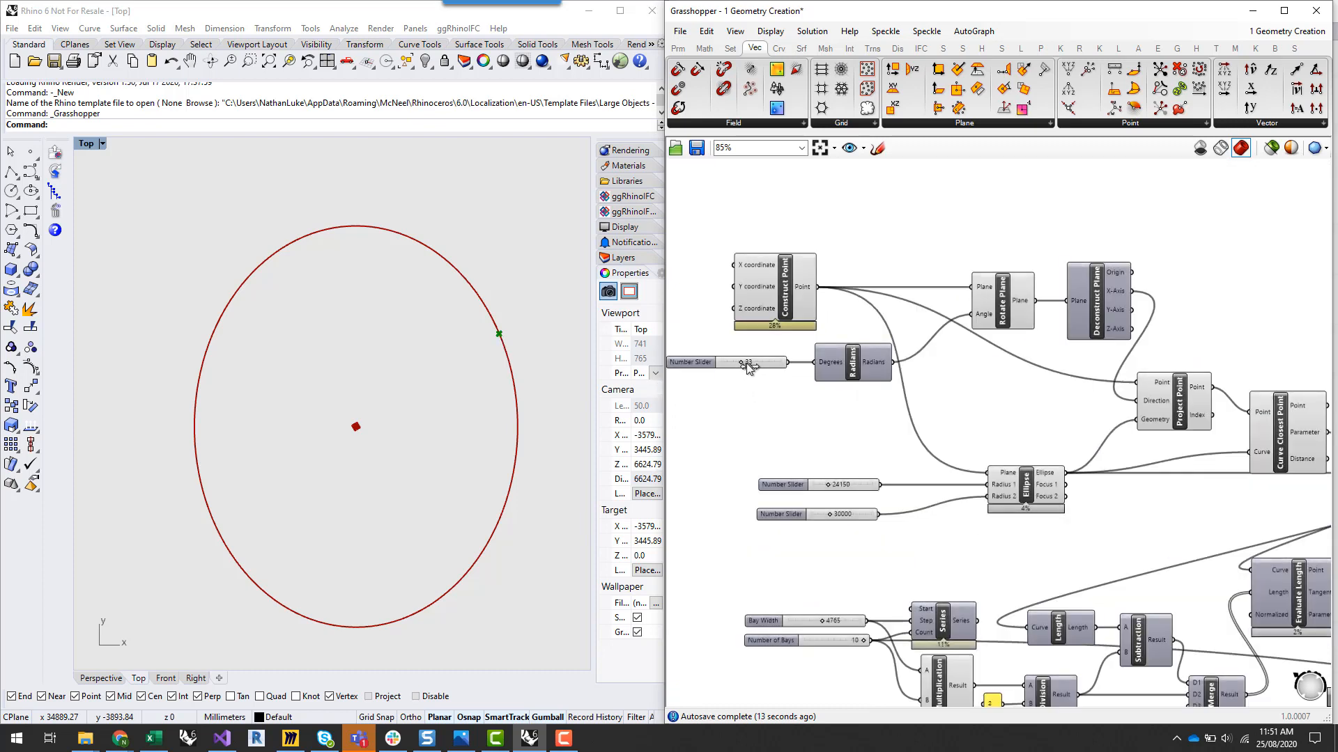
{"action": "left_click_drag", "start_coordinate": [746, 363], "coordinate": [747, 365]}
{"action": "left_click", "coordinate": [808, 438]}
{"action": "scroll", "coordinate": [776, 455], "scroll_direction": "down", "scroll_amount": 2}
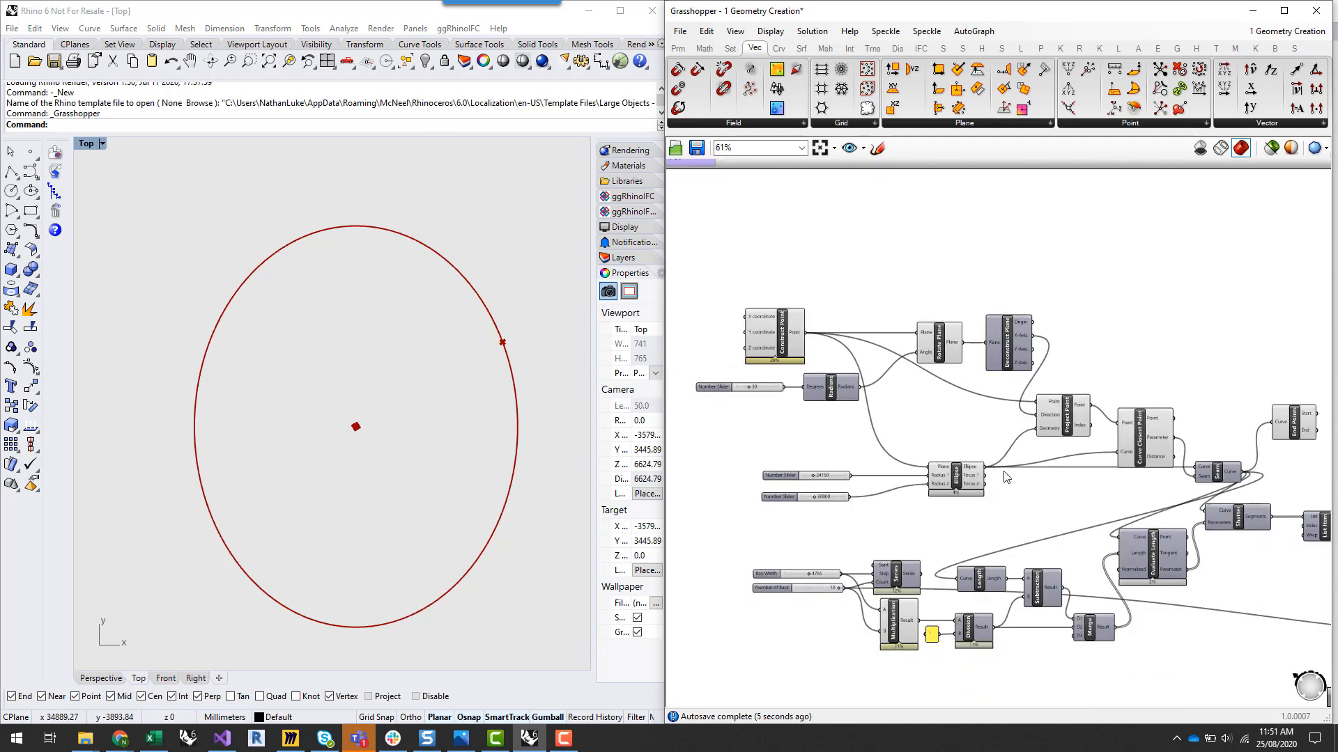
Highlight End Points to check the seam position on the ellipse, and nudge the Shatter component slightly closer to List Item
{"action": "right_click_drag", "start_coordinate": [1041, 502], "coordinate": [842, 478]}
{"action": "scroll", "coordinate": [1132, 460], "scroll_direction": "up", "scroll_amount": 2}
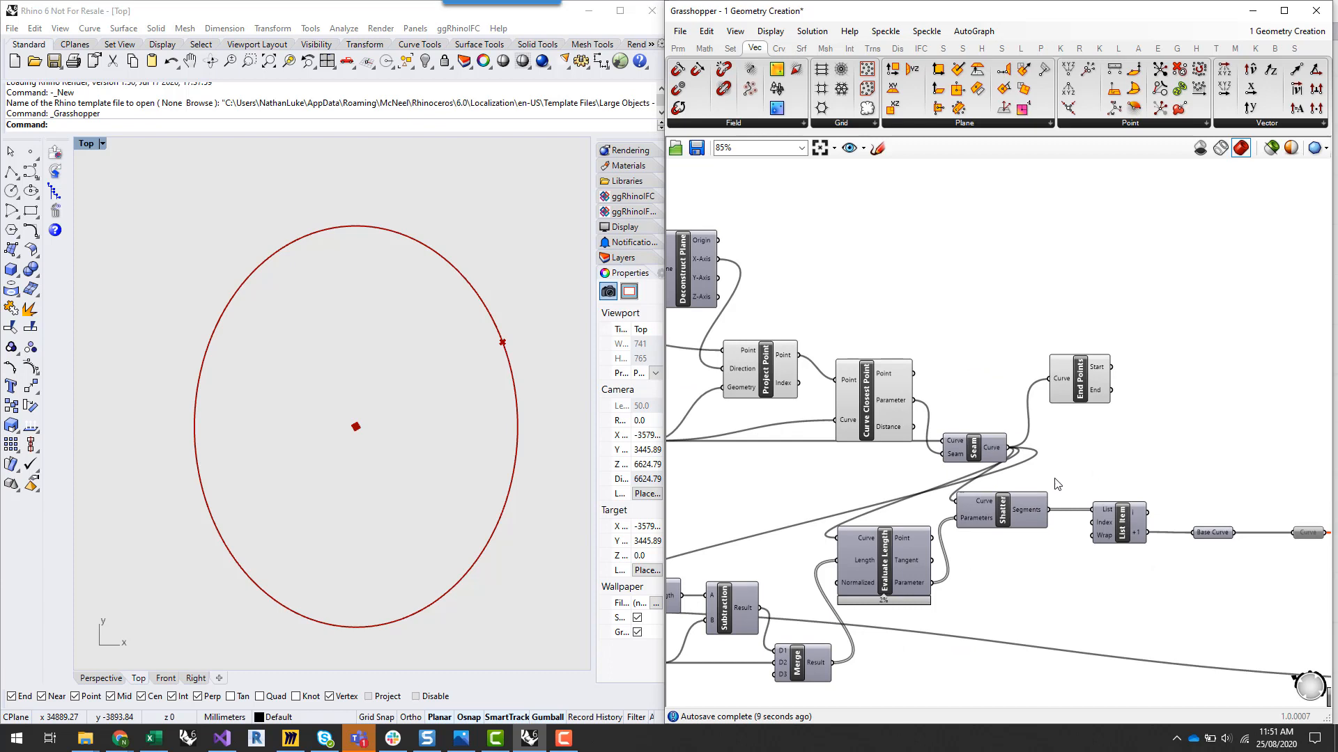
{"action": "scroll", "coordinate": [1081, 475], "scroll_direction": "up", "scroll_amount": 1}
{"action": "right_click_drag", "start_coordinate": [1098, 458], "coordinate": [1164, 418]}
{"action": "left_click", "coordinate": [1151, 355]}
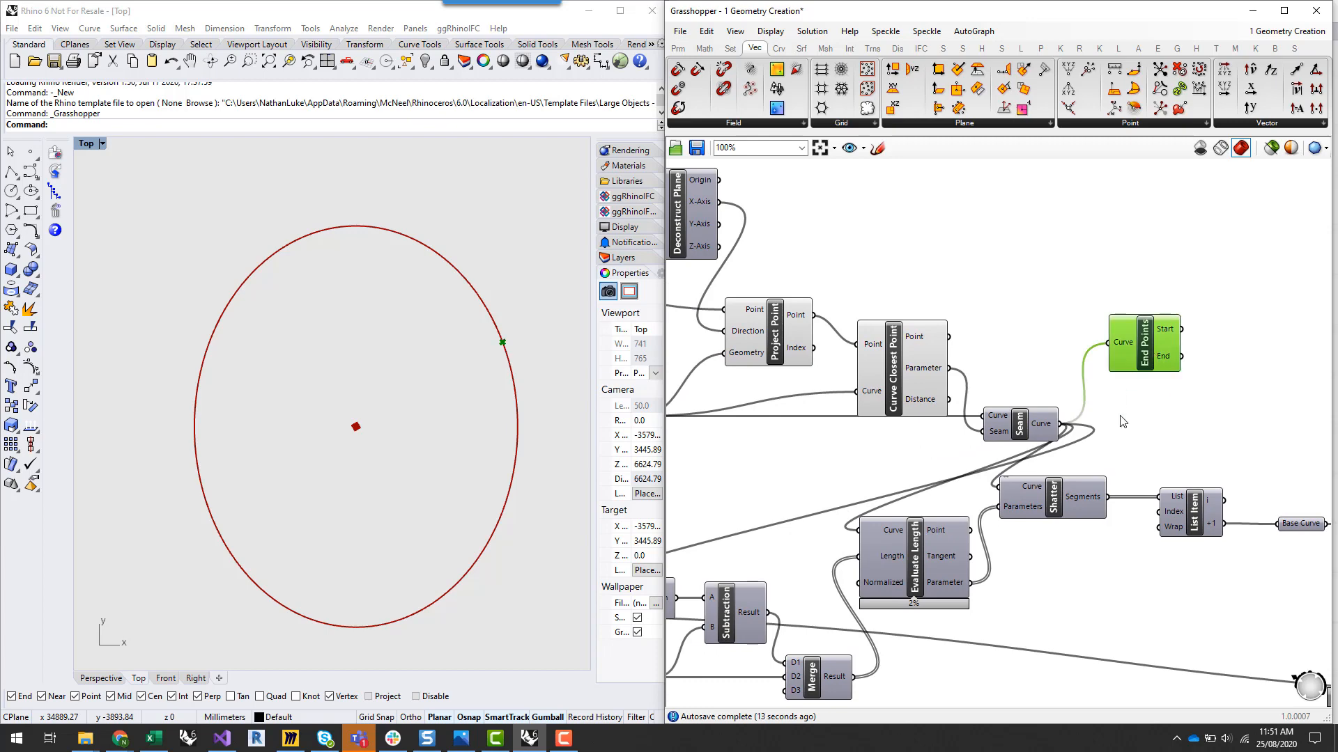
{"action": "left_click", "coordinate": [1167, 444]}
{"action": "left_click_drag", "start_coordinate": [1053, 499], "coordinate": [1072, 500]}
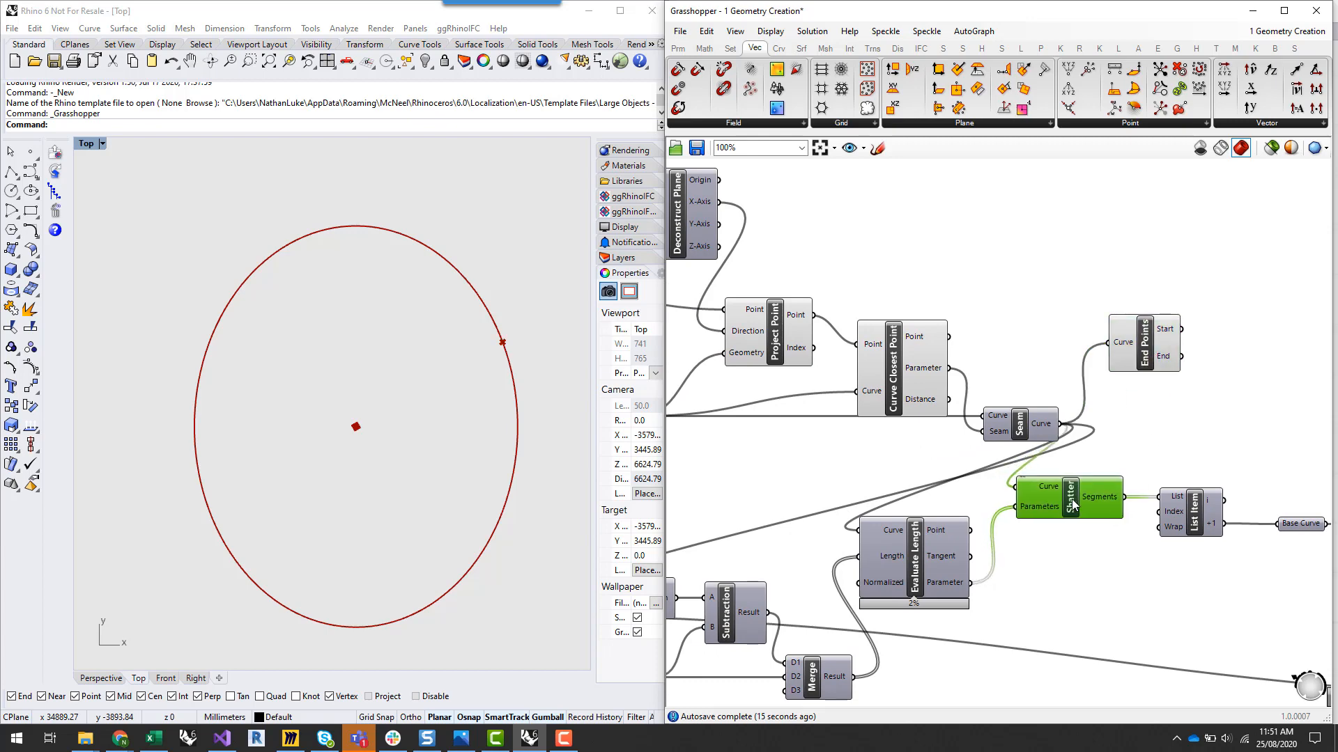
{"action": "left_click", "coordinate": [1194, 445]}
Switch to the Miro board and examine the bay layout and split points in the roof diagram
{"action": "left_click", "coordinate": [290, 737]}
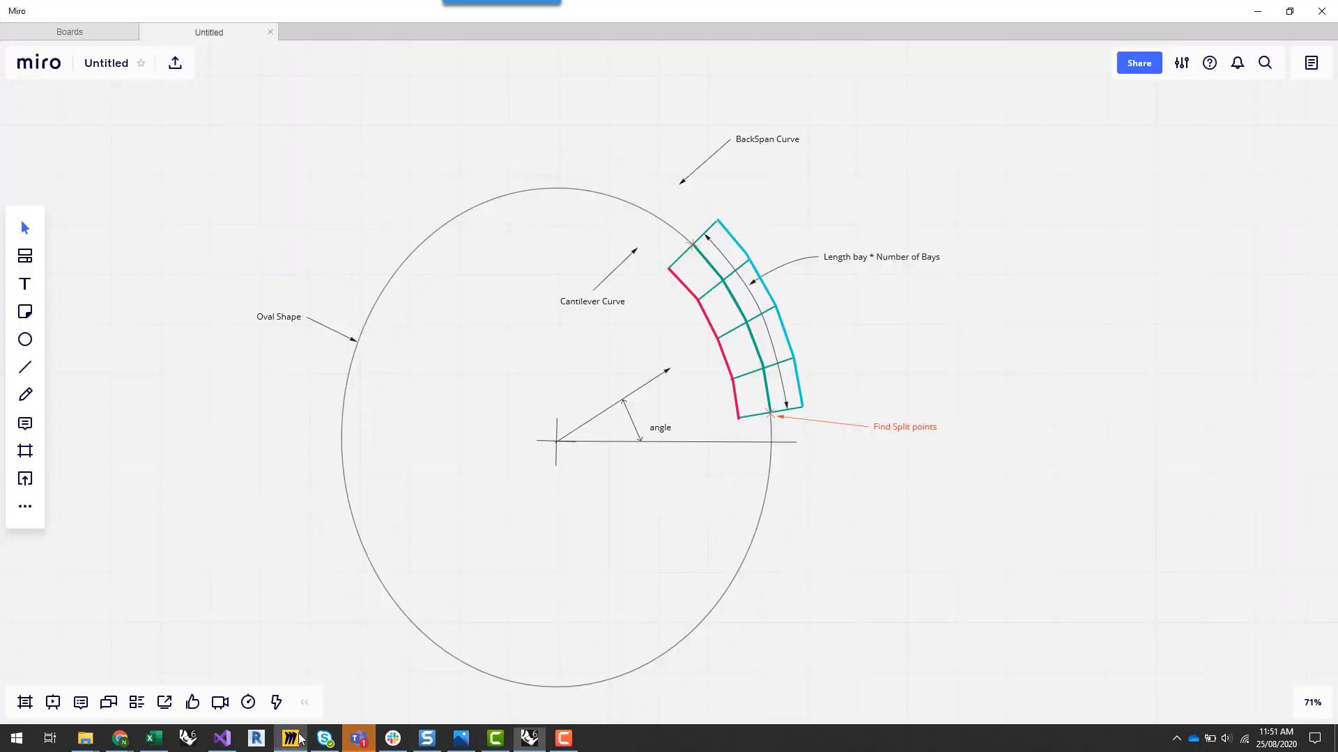
{"action": "scroll", "coordinate": [774, 257], "scroll_direction": "up", "scroll_amount": 3}
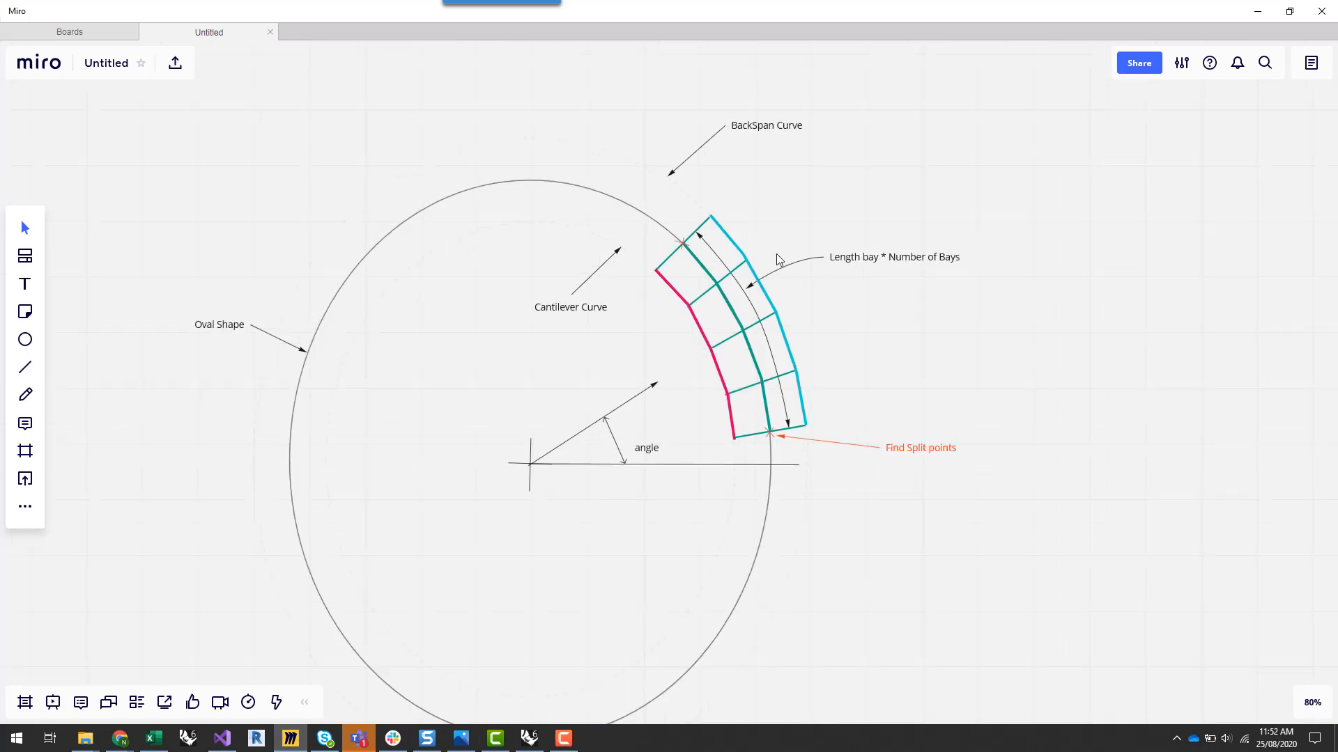
{"action": "scroll", "coordinate": [860, 227], "scroll_direction": "up", "scroll_amount": 2}
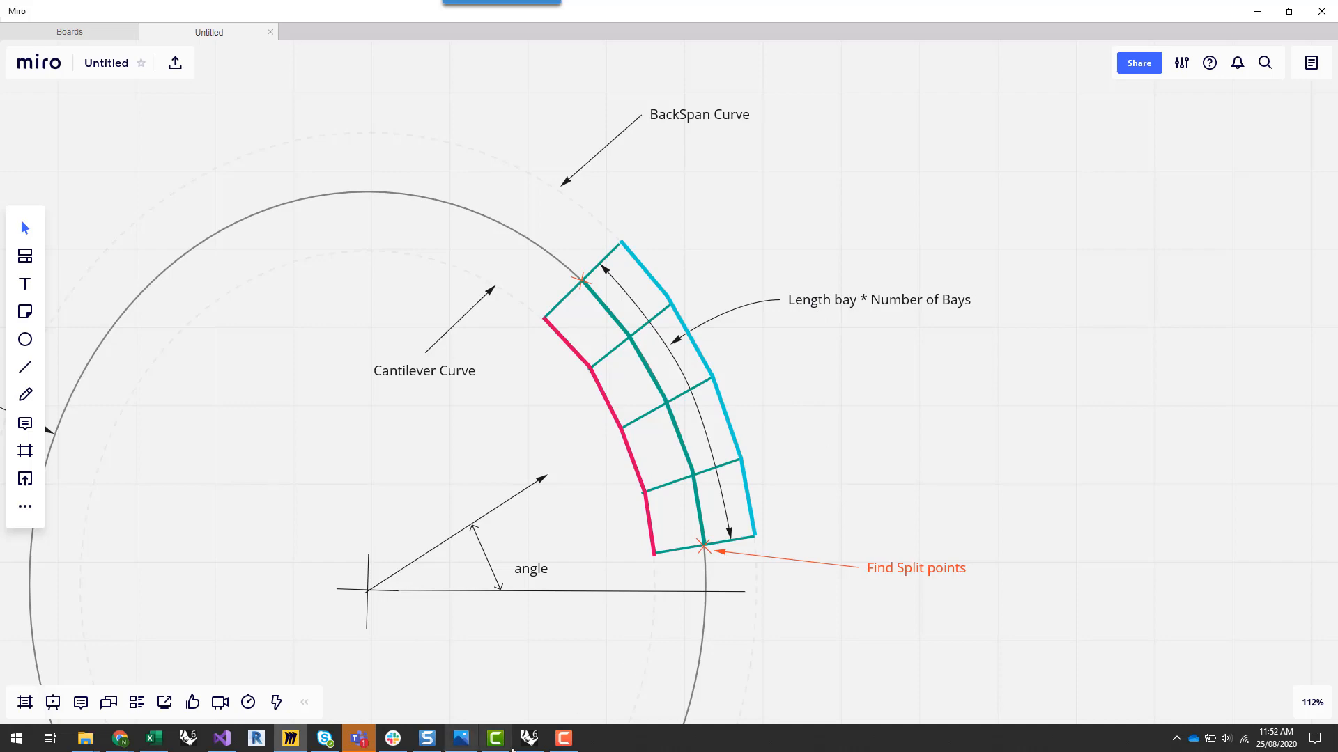
Switch back to Grasshopper and highlight the Bay Width and Number of Bays sliders, together and individually
{"action": "left_click", "coordinate": [530, 738]}
{"action": "scroll", "coordinate": [1173, 390], "scroll_direction": "down", "scroll_amount": 3}
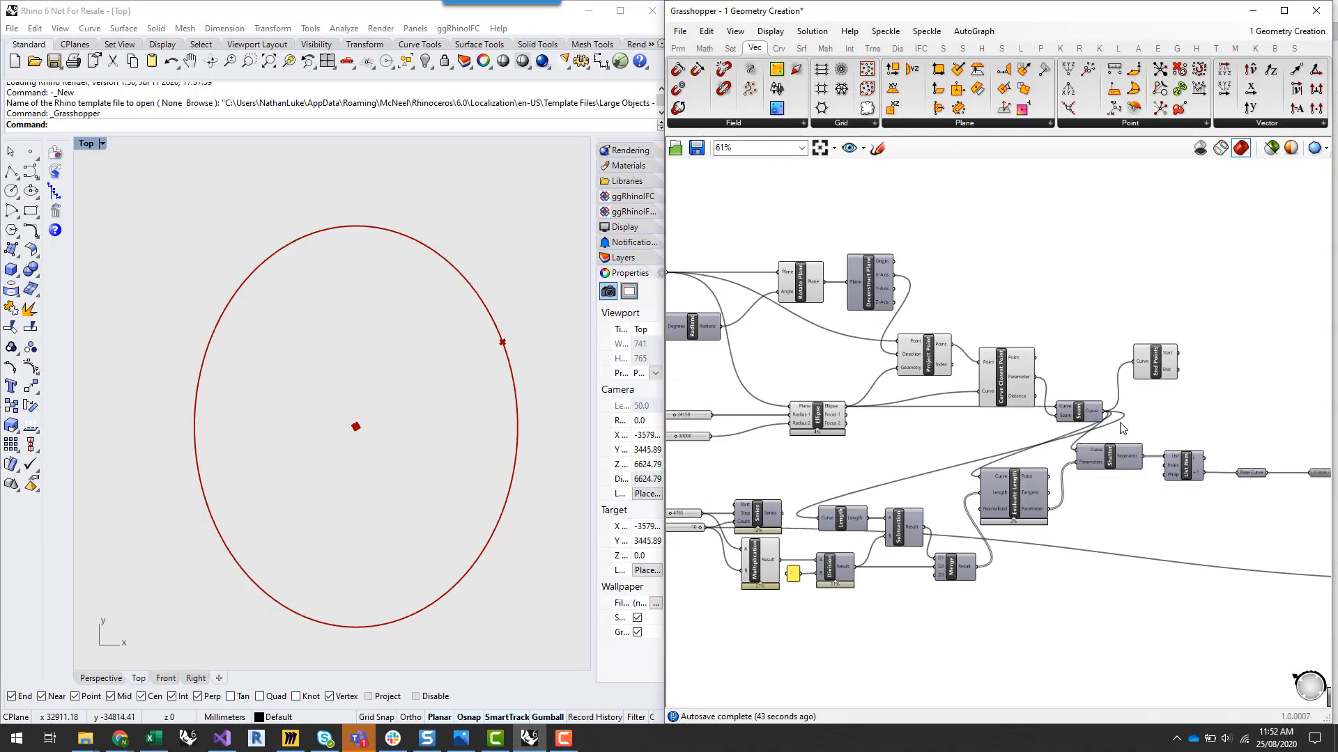
{"action": "right_click_drag", "start_coordinate": [798, 618], "coordinate": [1033, 602]}
{"action": "scroll", "coordinate": [869, 527], "scroll_direction": "up", "scroll_amount": 4}
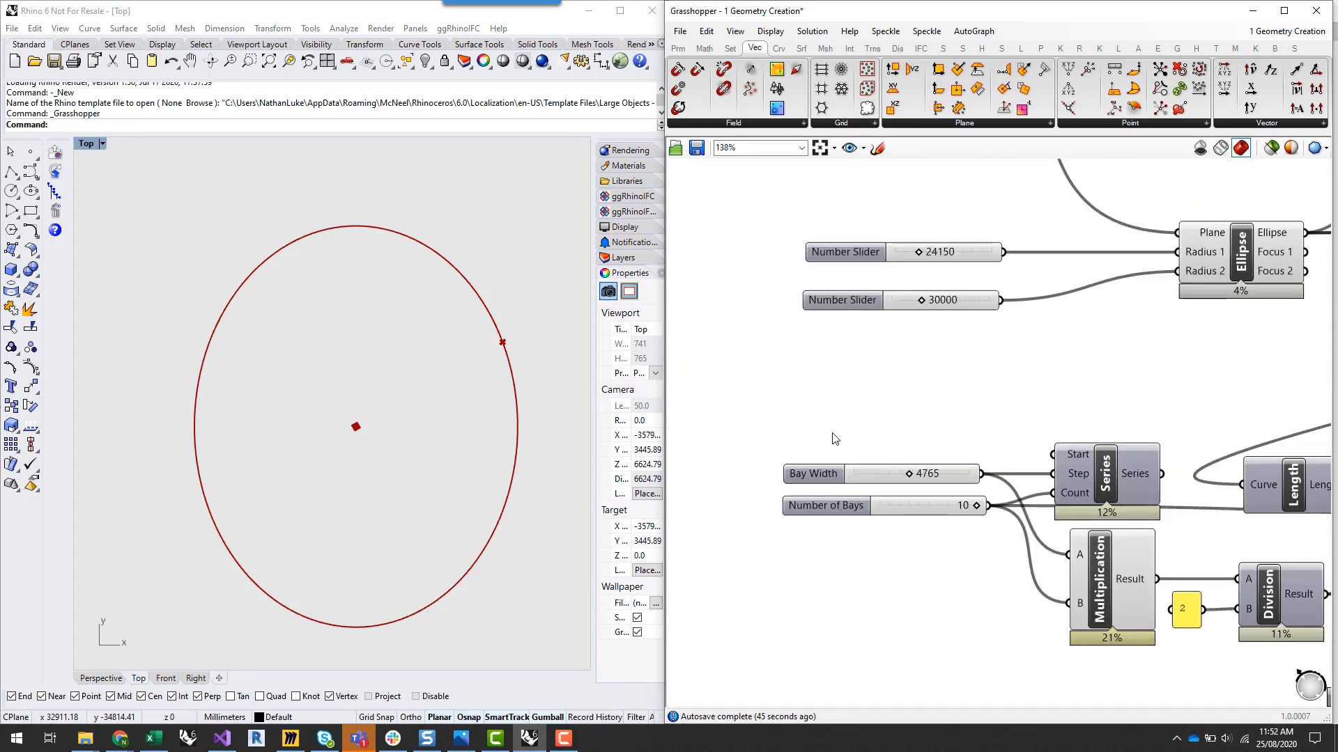
{"action": "left_click_drag", "start_coordinate": [729, 405], "coordinate": [1023, 554]}
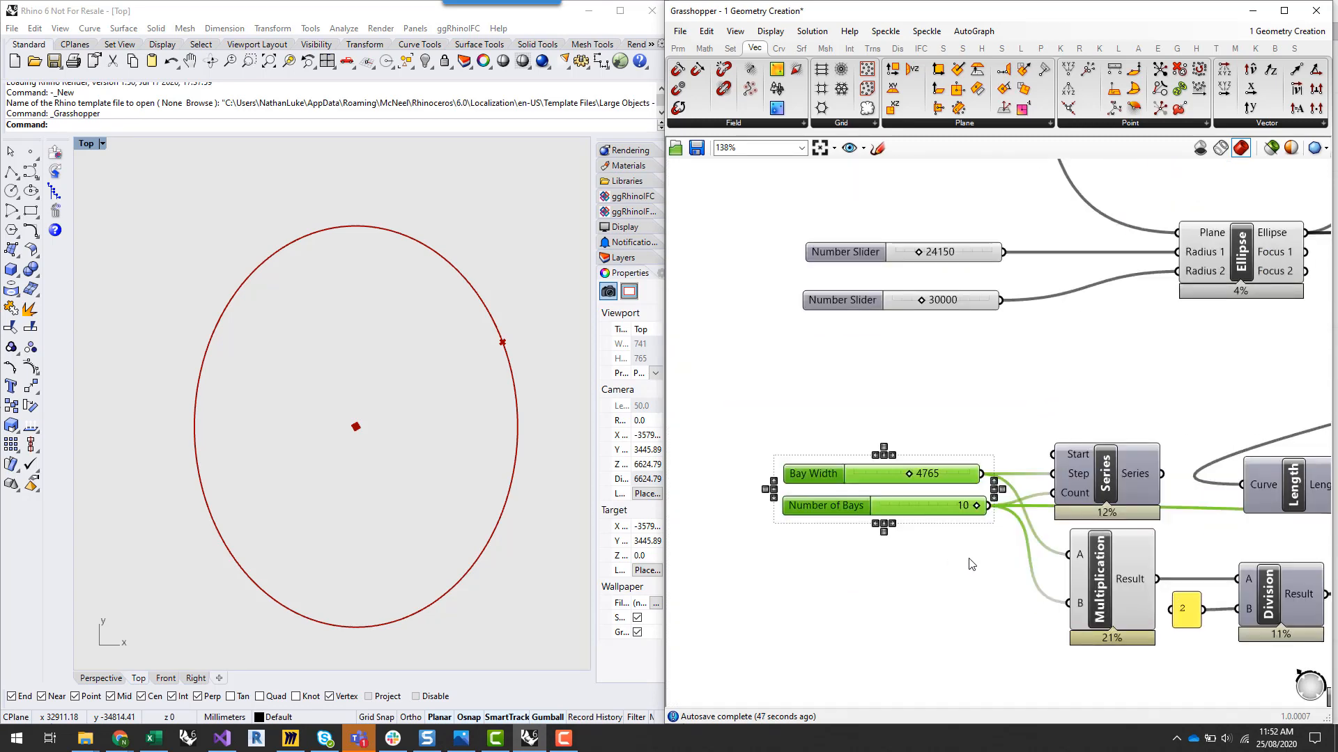
{"action": "left_click", "coordinate": [897, 398]}
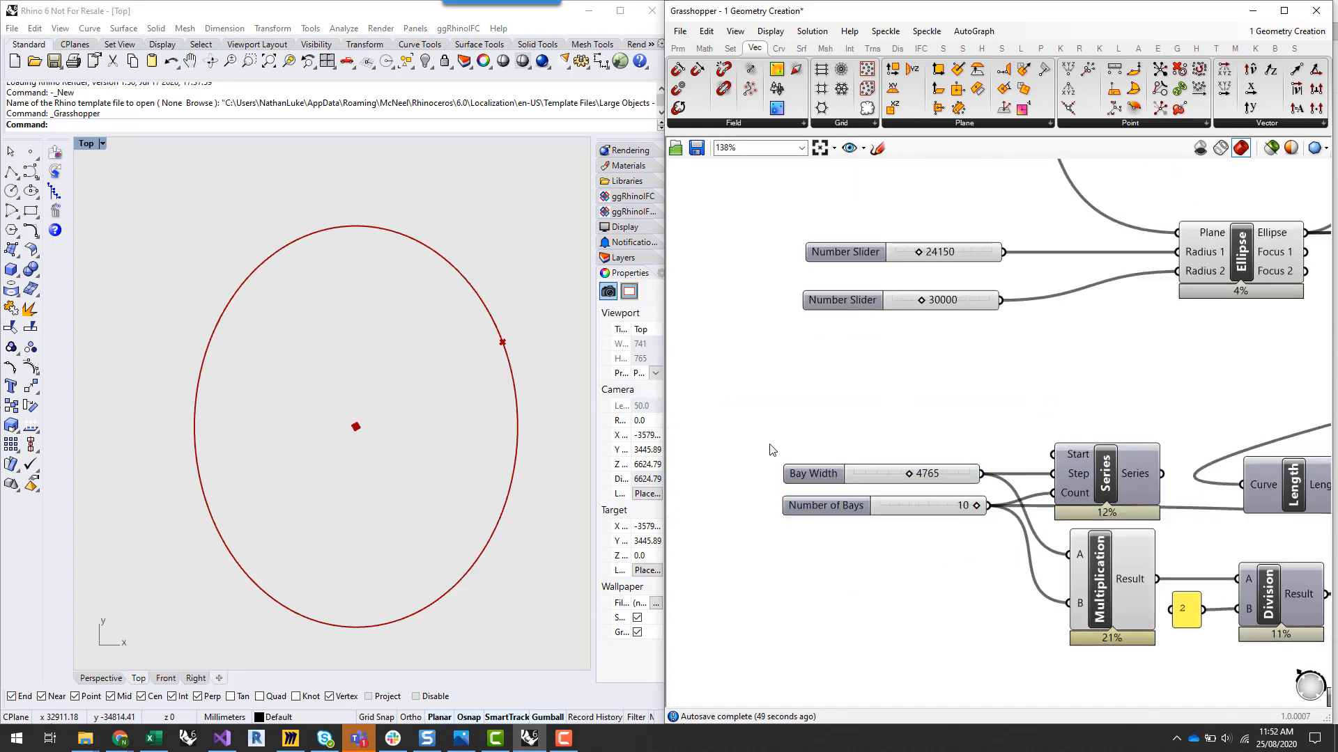
{"action": "left_click", "coordinate": [815, 480]}
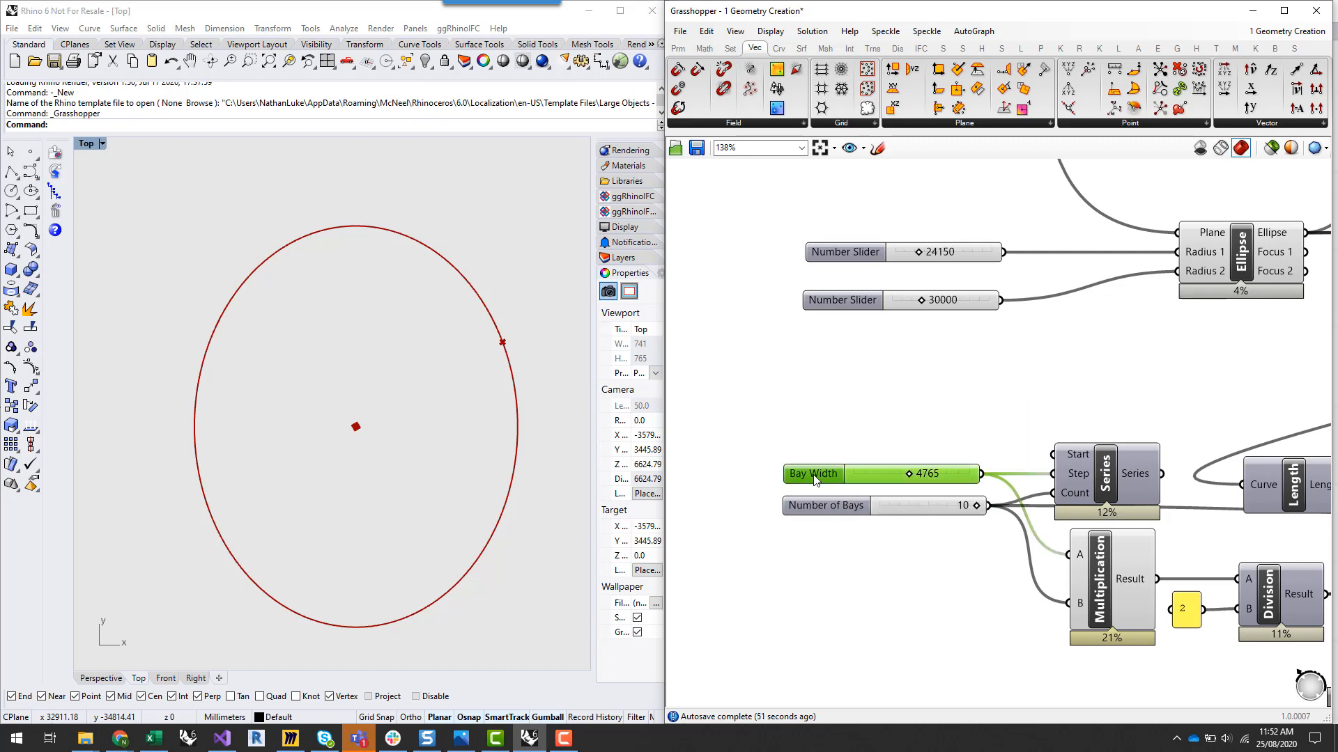
{"action": "left_click", "coordinate": [833, 512]}
{"action": "left_click", "coordinate": [849, 551]}
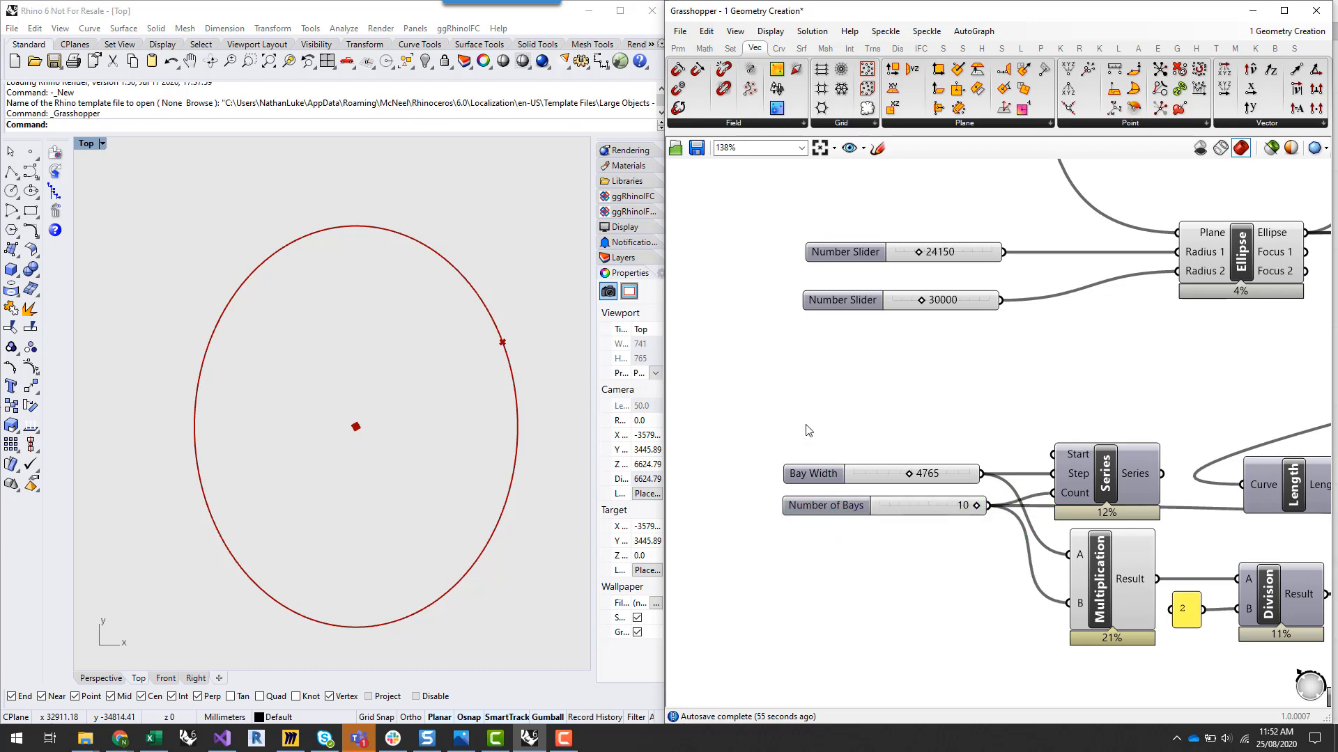
Delete the Series component connected to the Bay Width and Number of Bays sliders
{"action": "scroll", "coordinate": [809, 428], "scroll_direction": "down", "scroll_amount": 2}
{"action": "left_click", "coordinate": [1034, 474]}
{"action": "key", "text": "Delete"}
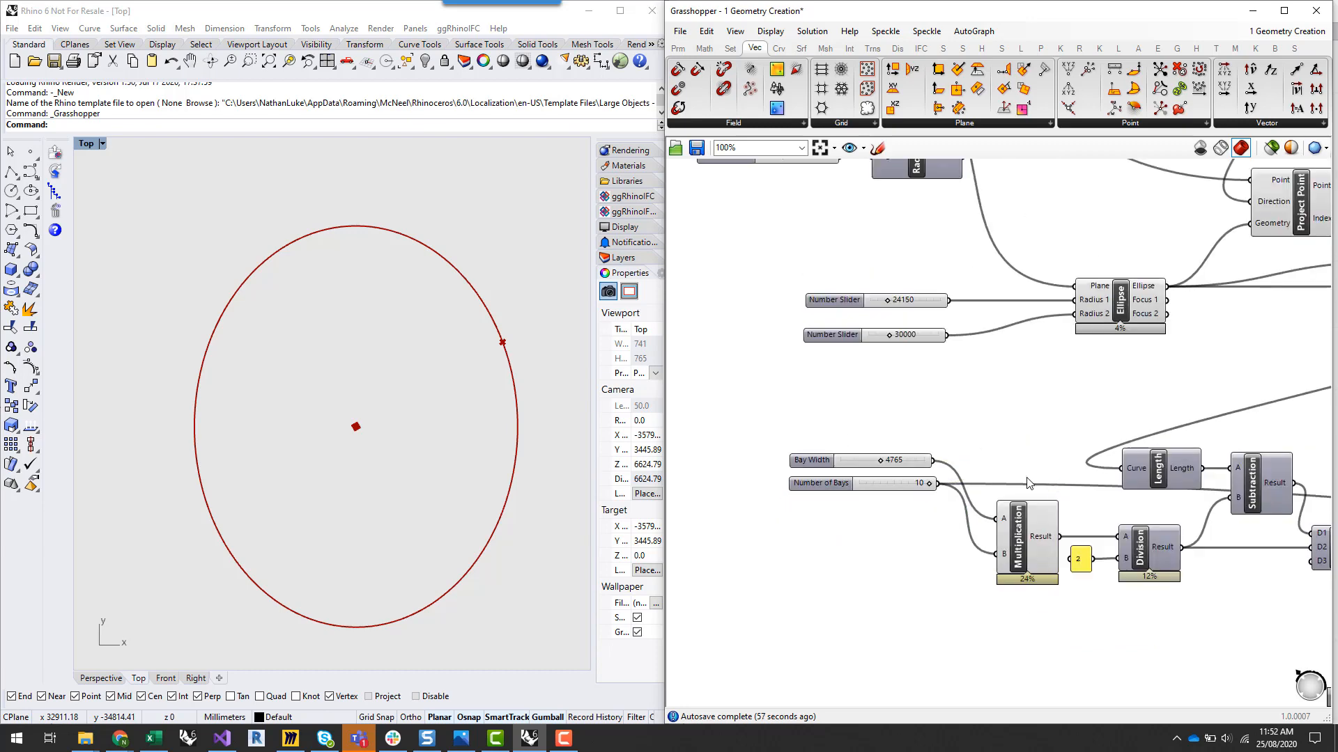
{"action": "right_click_drag", "start_coordinate": [999, 444], "coordinate": [967, 436]}
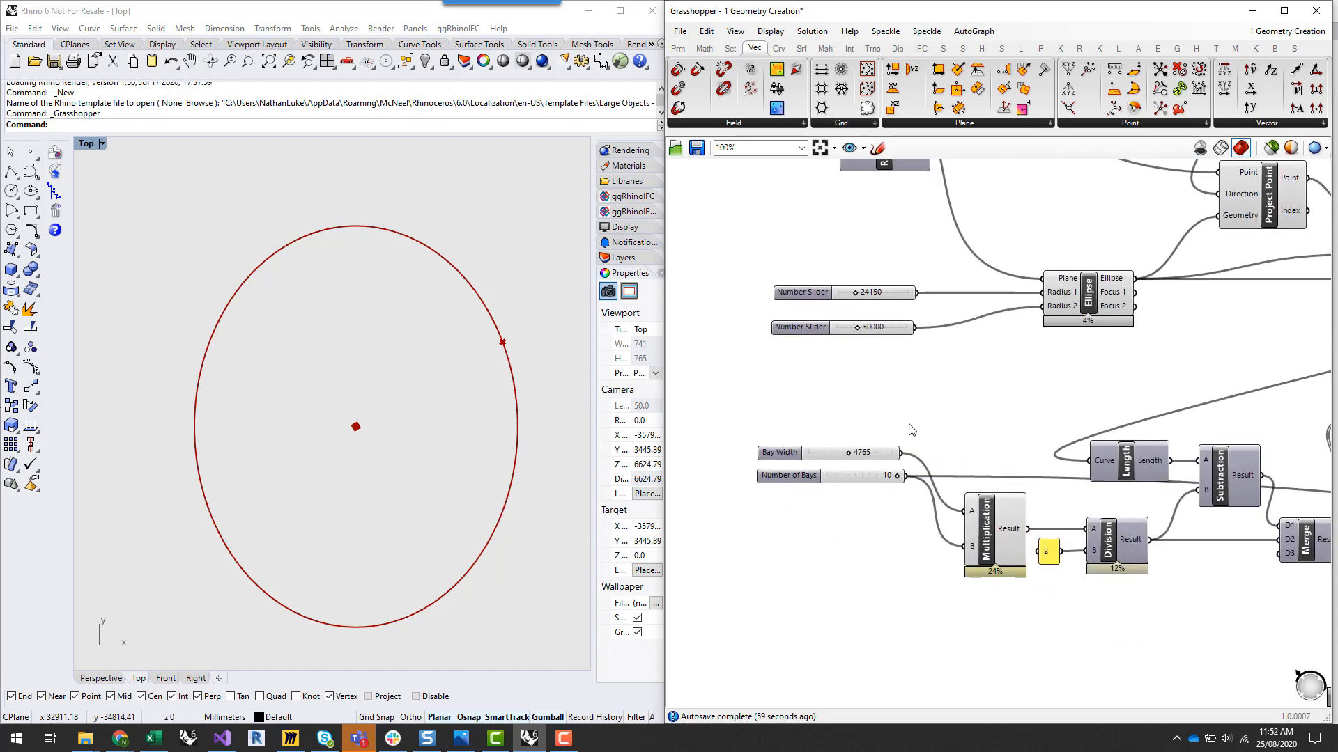
Inspect the Multiplication component and its Result, and look through the available math operator components
{"action": "scroll", "coordinate": [838, 409], "scroll_direction": "down", "scroll_amount": 1}
{"action": "scroll", "coordinate": [871, 428], "scroll_direction": "up", "scroll_amount": 1}
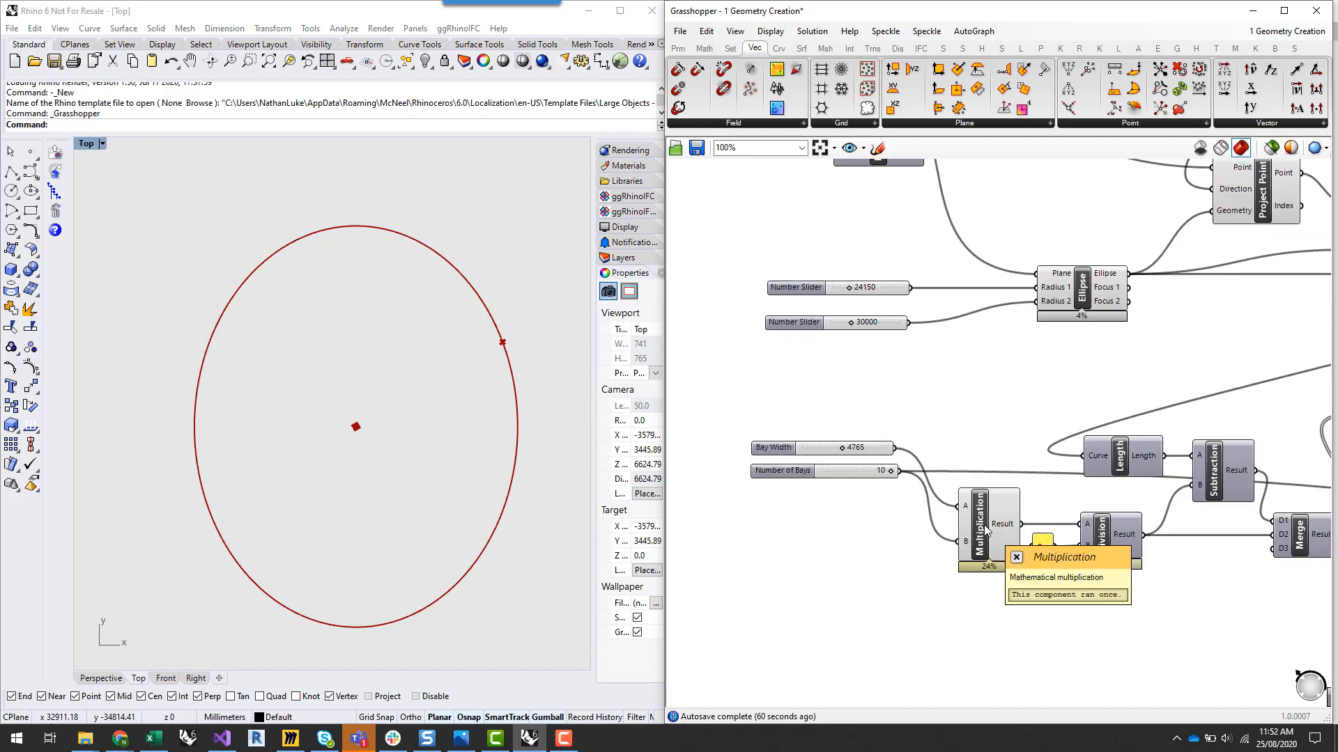
{"action": "mouse_move", "coordinate": [999, 525]}
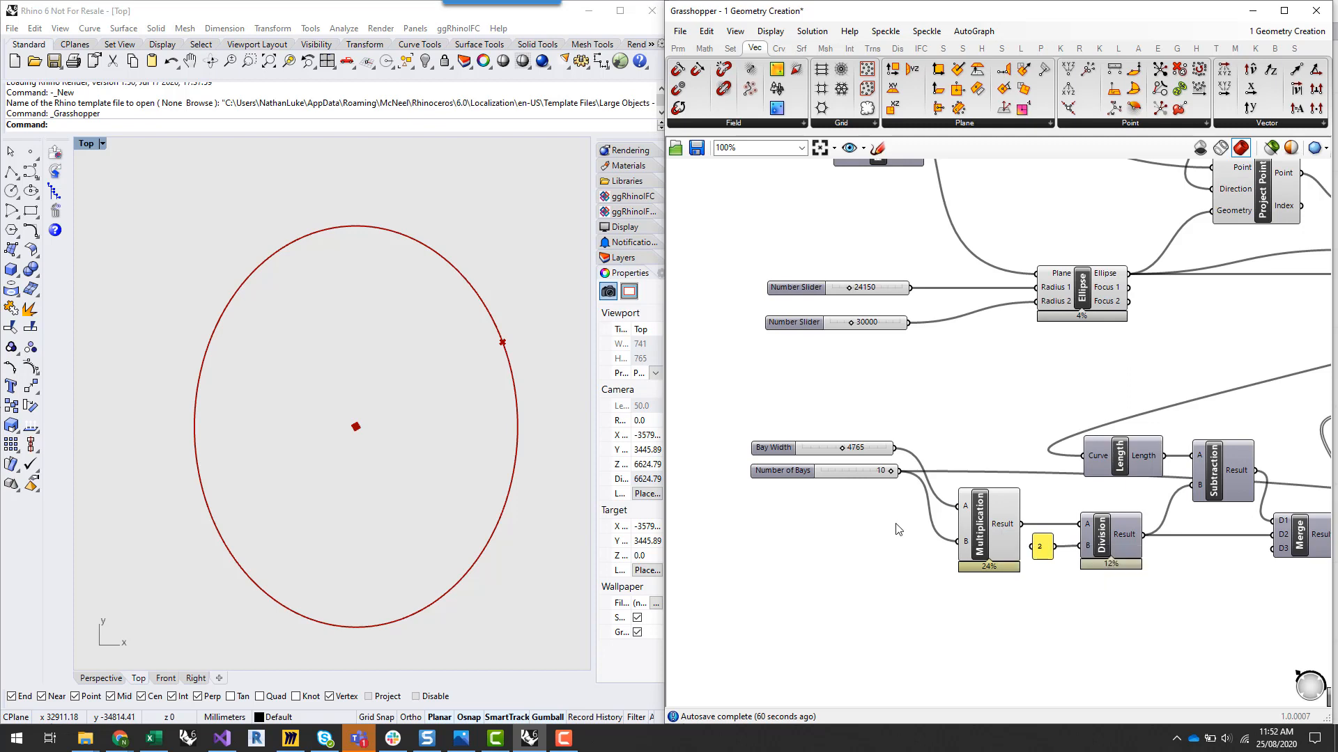
{"action": "scroll", "coordinate": [899, 519], "scroll_direction": "up", "scroll_amount": 1}
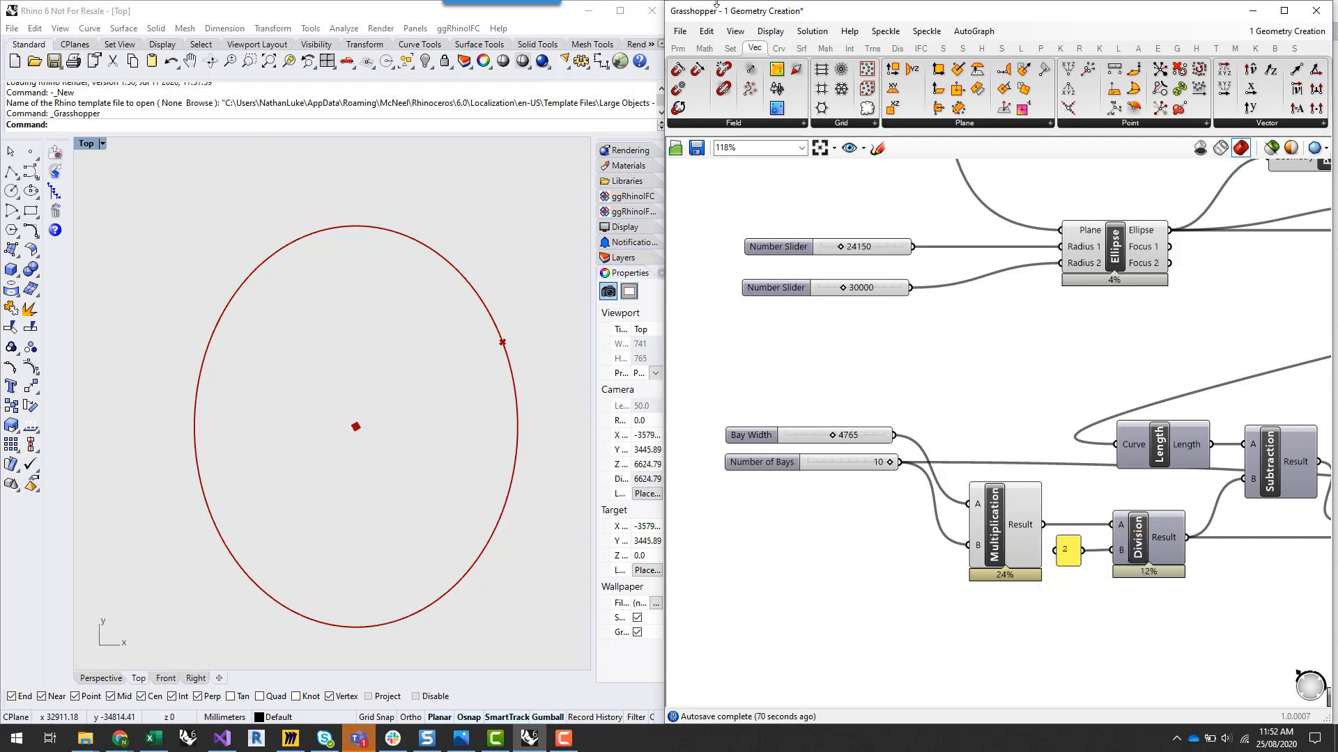
{"action": "left_click", "coordinate": [707, 49]}
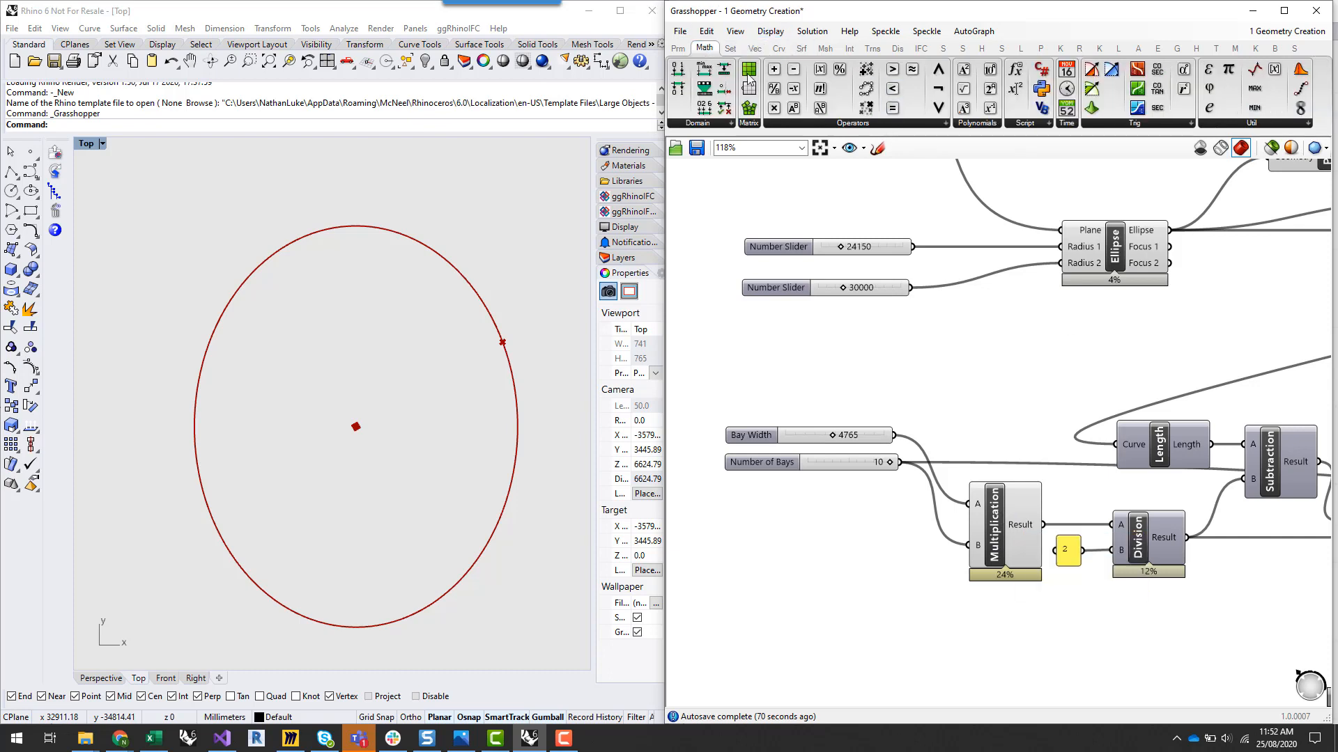
{"action": "left_click", "coordinate": [861, 124]}
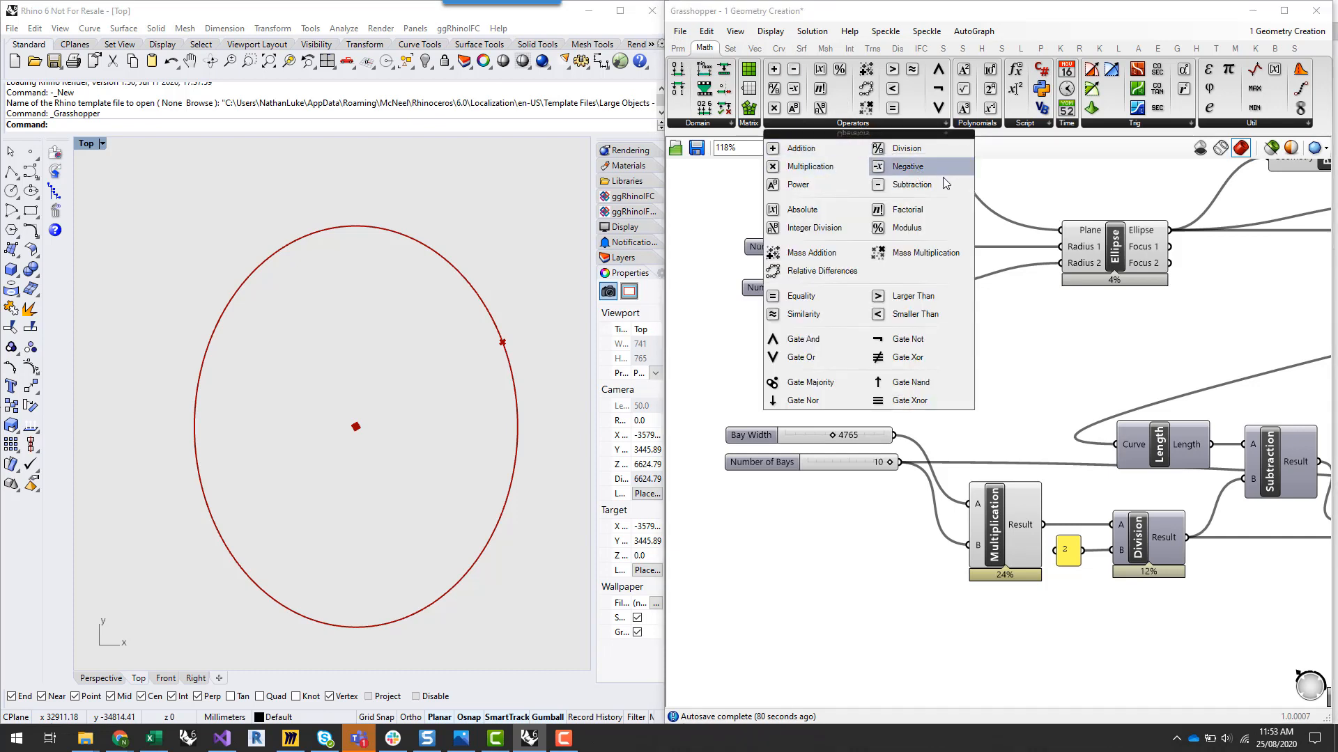
{"action": "left_click", "coordinate": [1084, 176]}
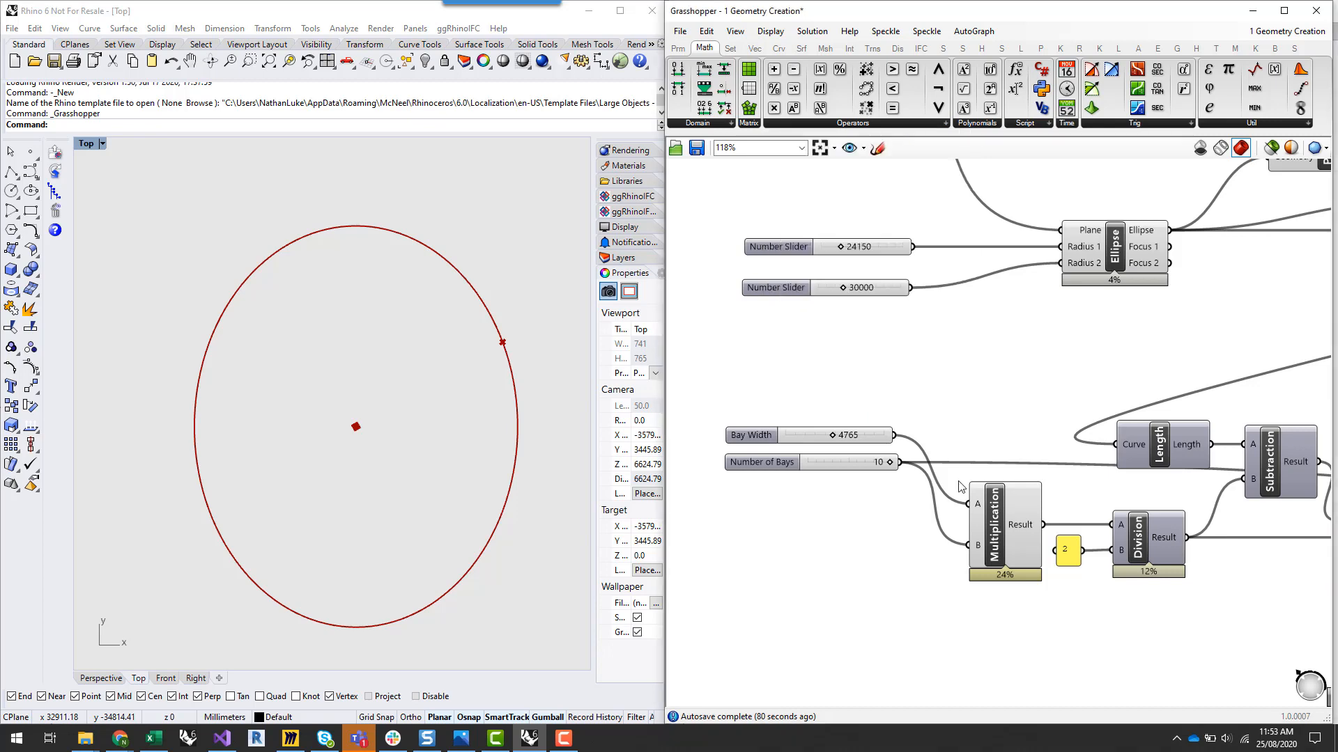
Review the chain from Multiplication to Merge, highlight the Bay Width slider, and inspect Multiplication's A input and Result
{"action": "right_click_drag", "start_coordinate": [1129, 629], "coordinate": [1017, 622]}
{"action": "scroll", "coordinate": [921, 456], "scroll_direction": "down", "scroll_amount": 2}
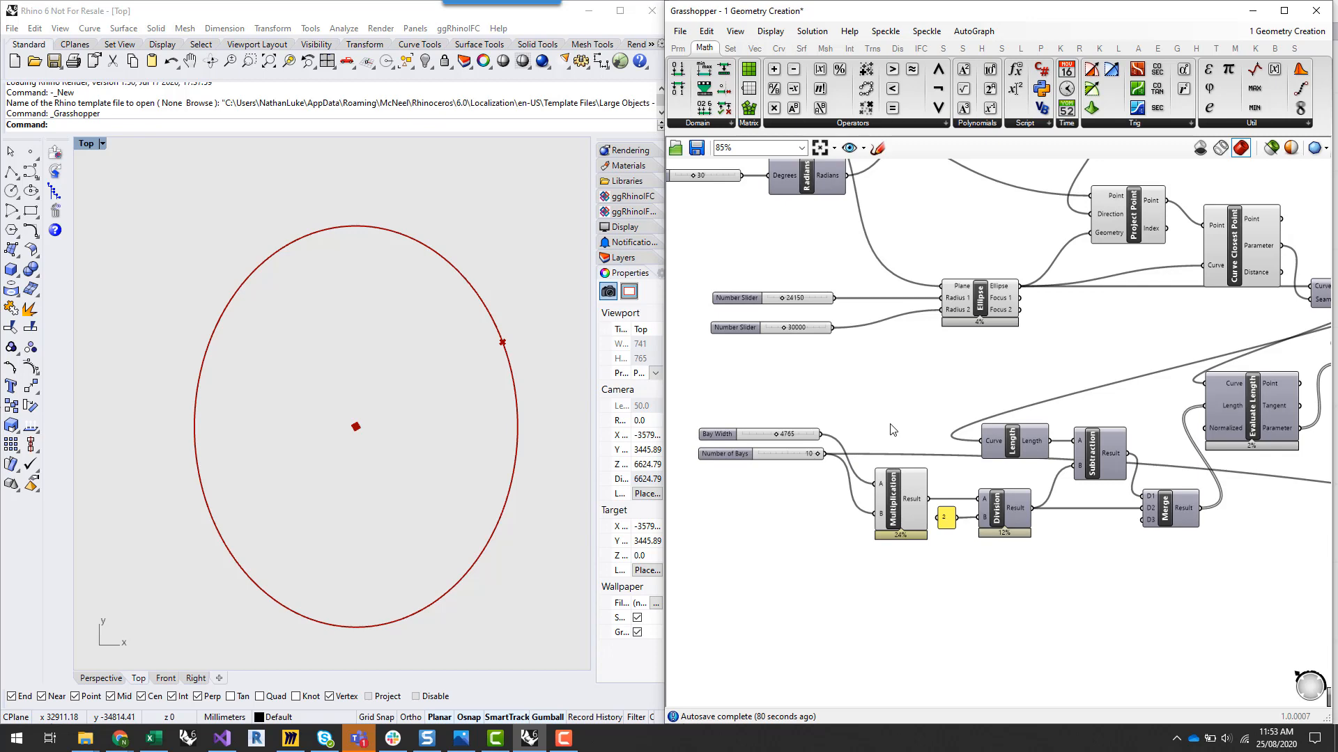
{"action": "scroll", "coordinate": [1148, 556], "scroll_direction": "up", "scroll_amount": 2}
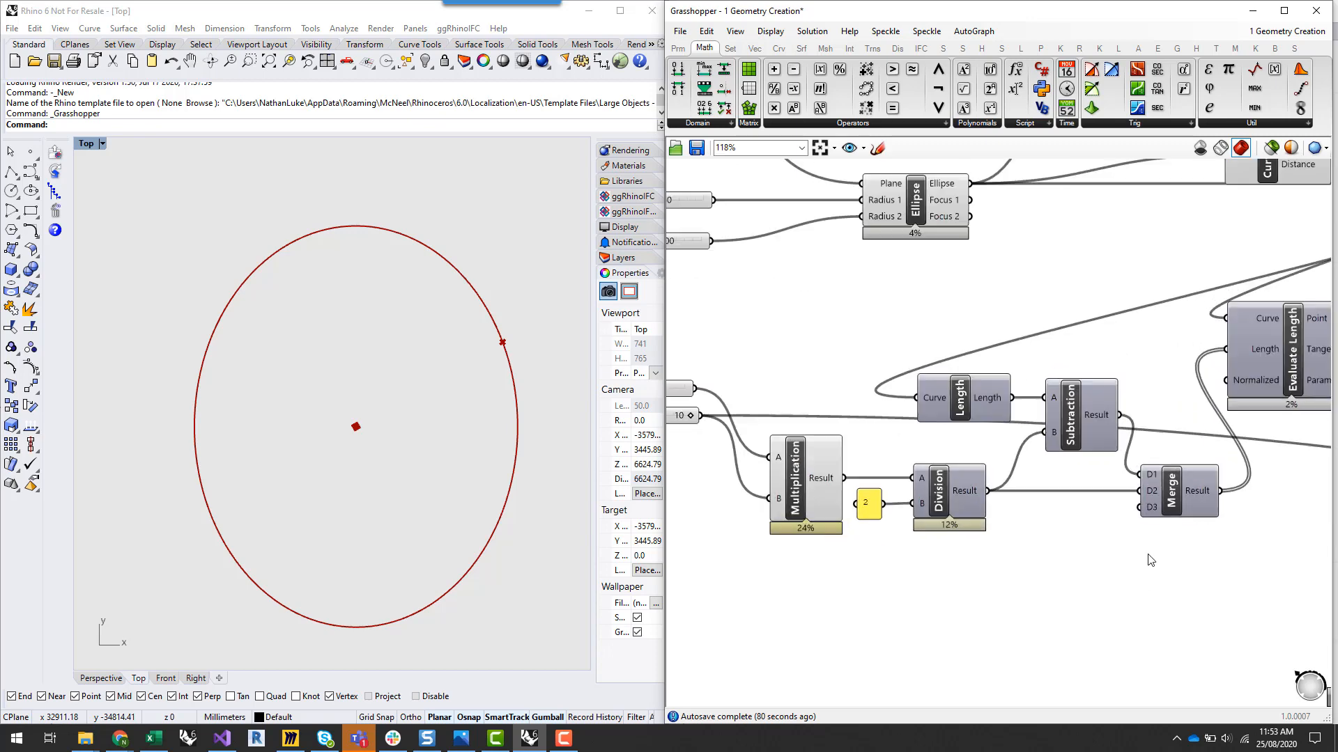
{"action": "right_click_drag", "start_coordinate": [954, 351], "coordinate": [1133, 346]}
{"action": "left_click", "coordinate": [750, 387]}
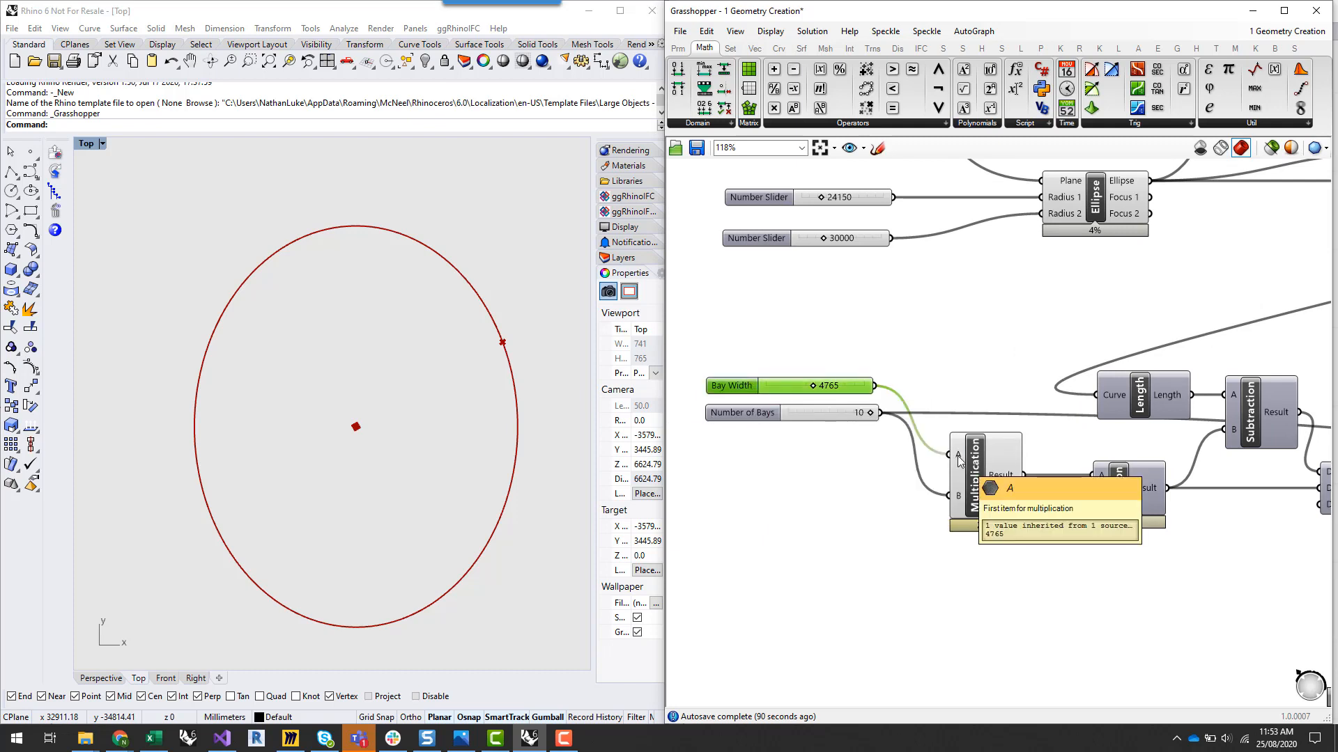
{"action": "mouse_move", "coordinate": [1015, 482]}
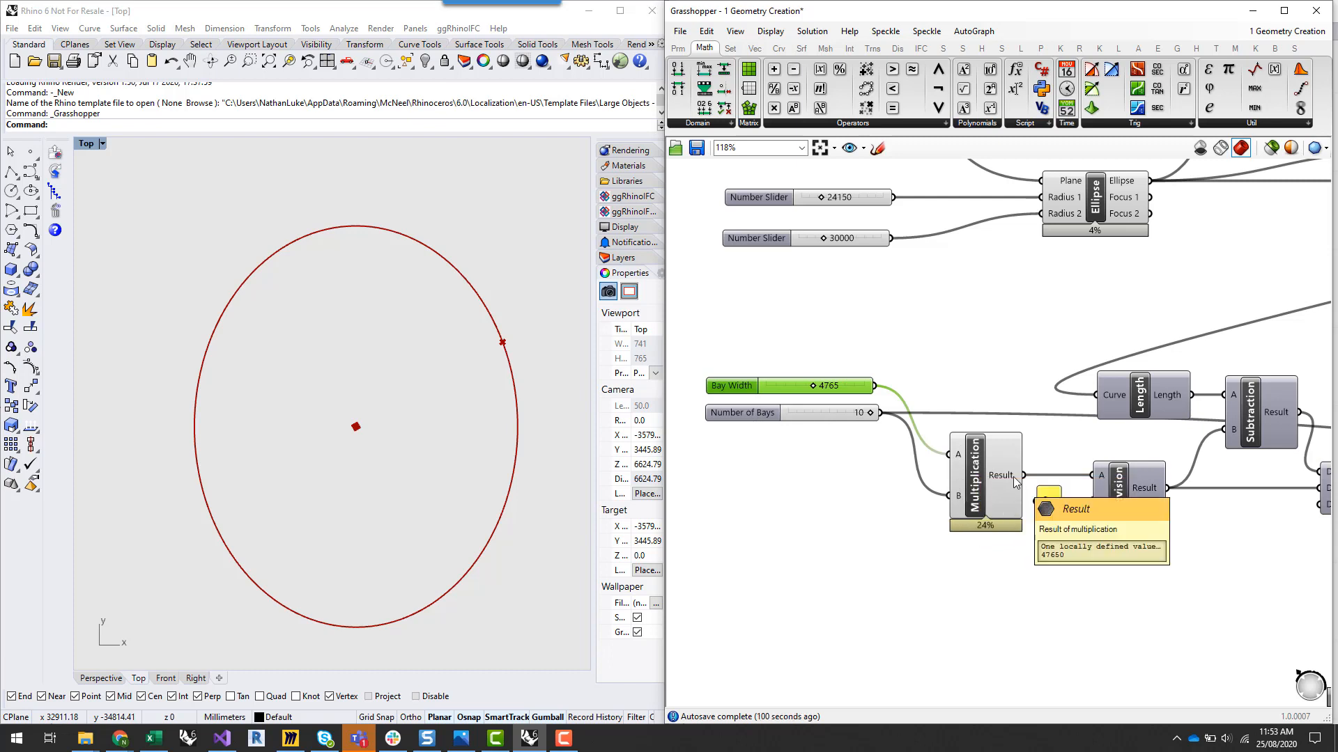
Review the Division component, check the bay length and split points on the Miro diagram, and return to Grasshopper
{"action": "right_click_drag", "start_coordinate": [1162, 447], "coordinate": [1019, 444]}
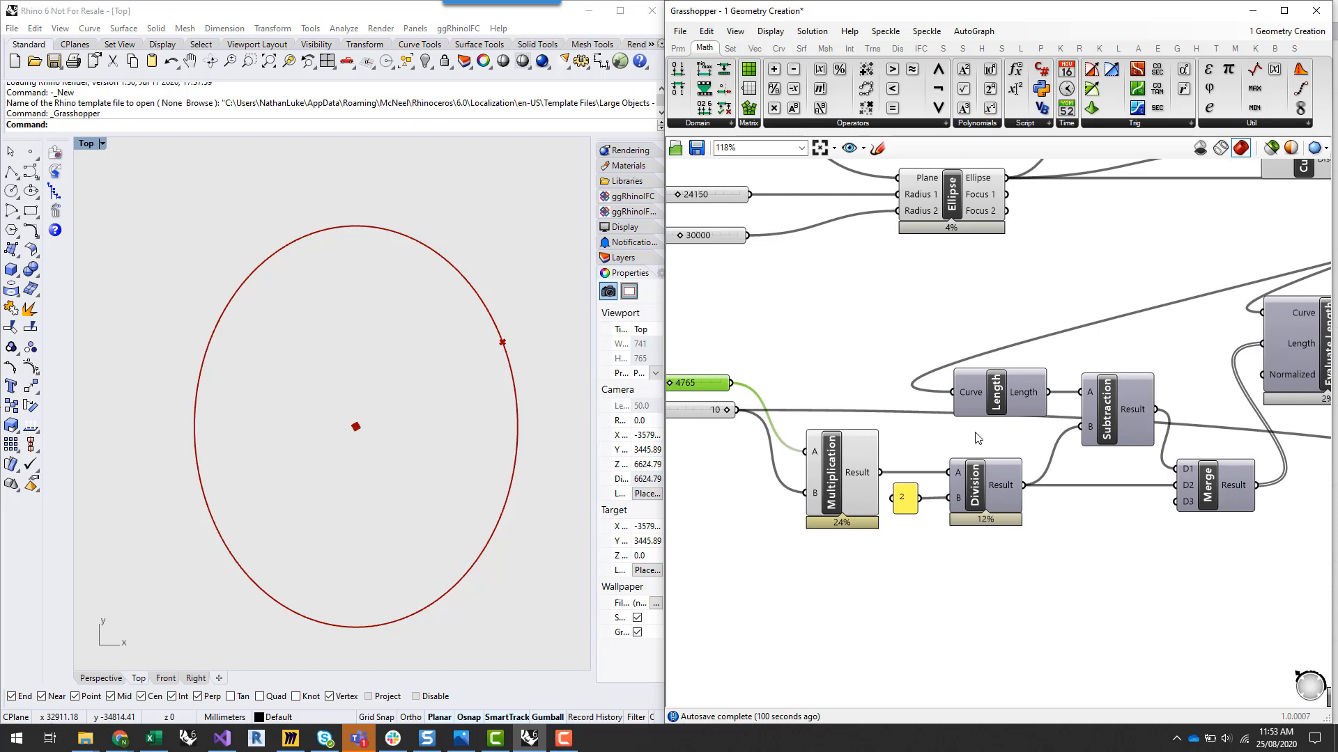
{"action": "scroll", "coordinate": [977, 440], "scroll_direction": "up", "scroll_amount": 1}
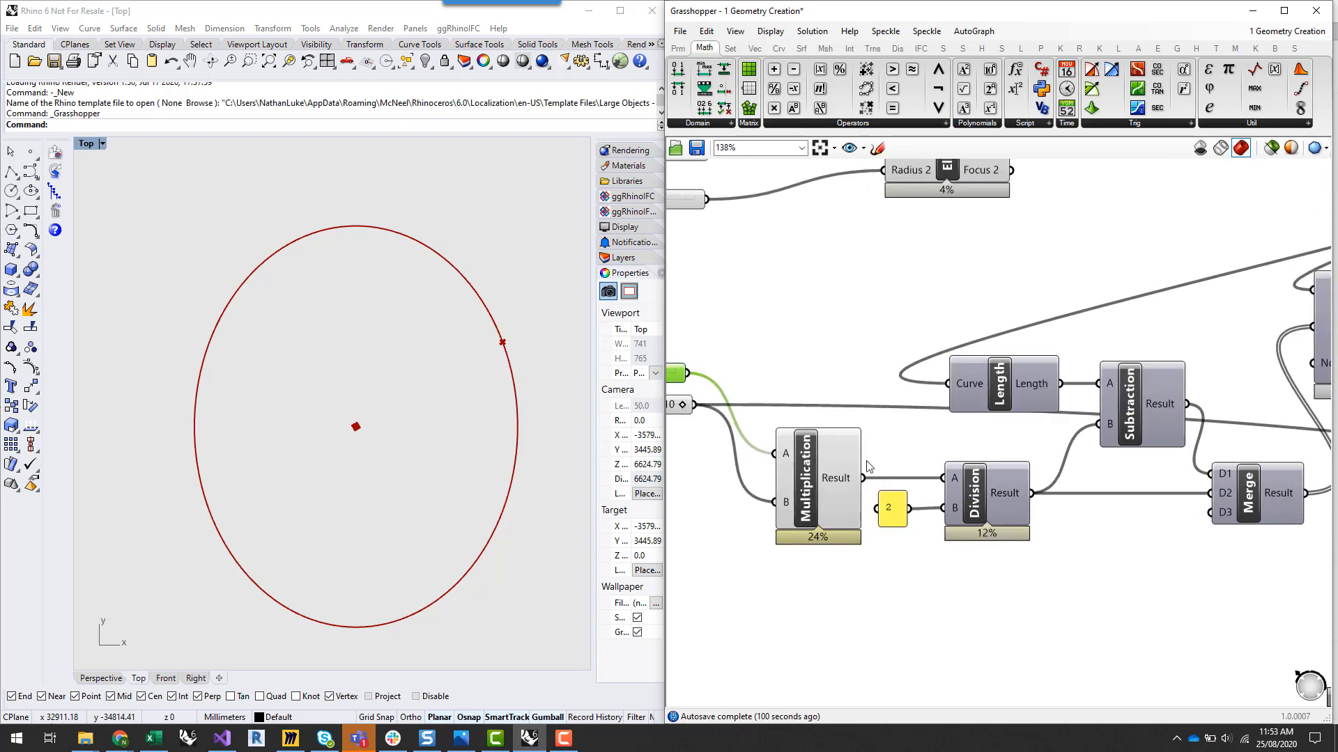
{"action": "left_click", "coordinate": [290, 739]}
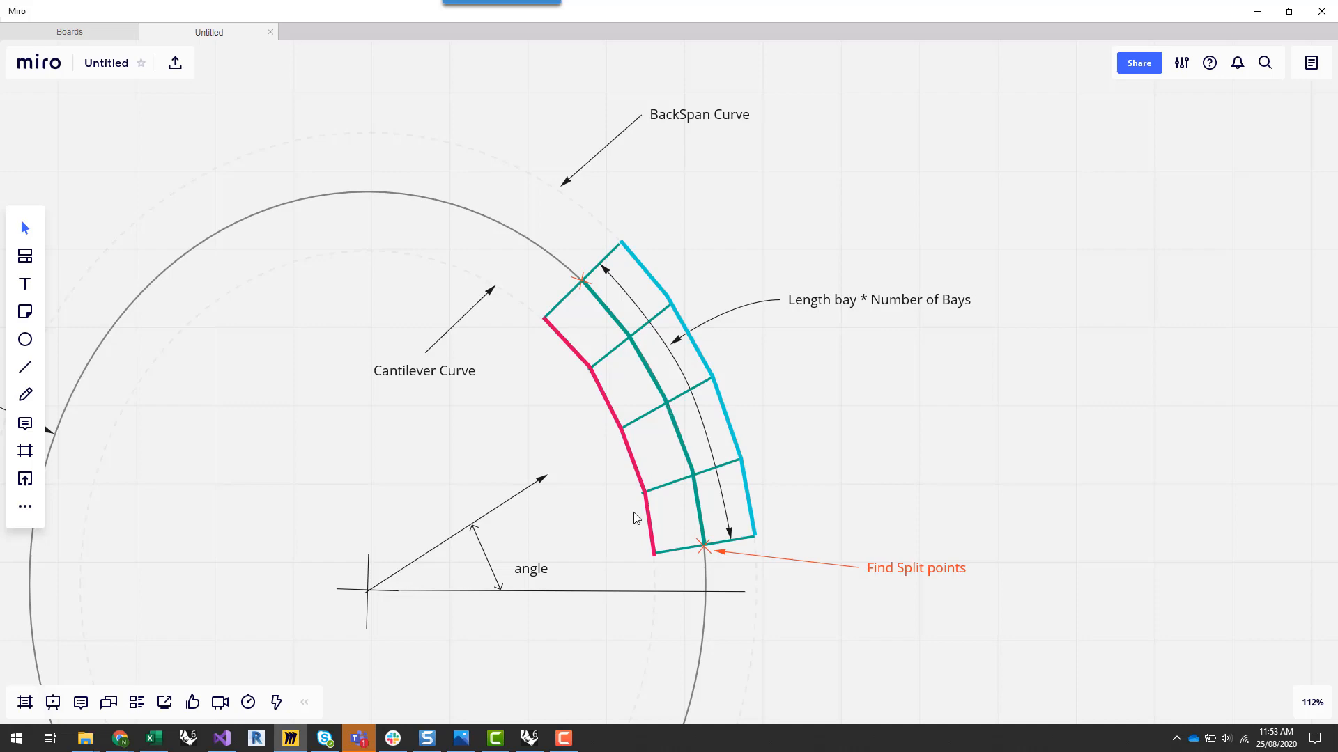
{"action": "left_click", "coordinate": [529, 738]}
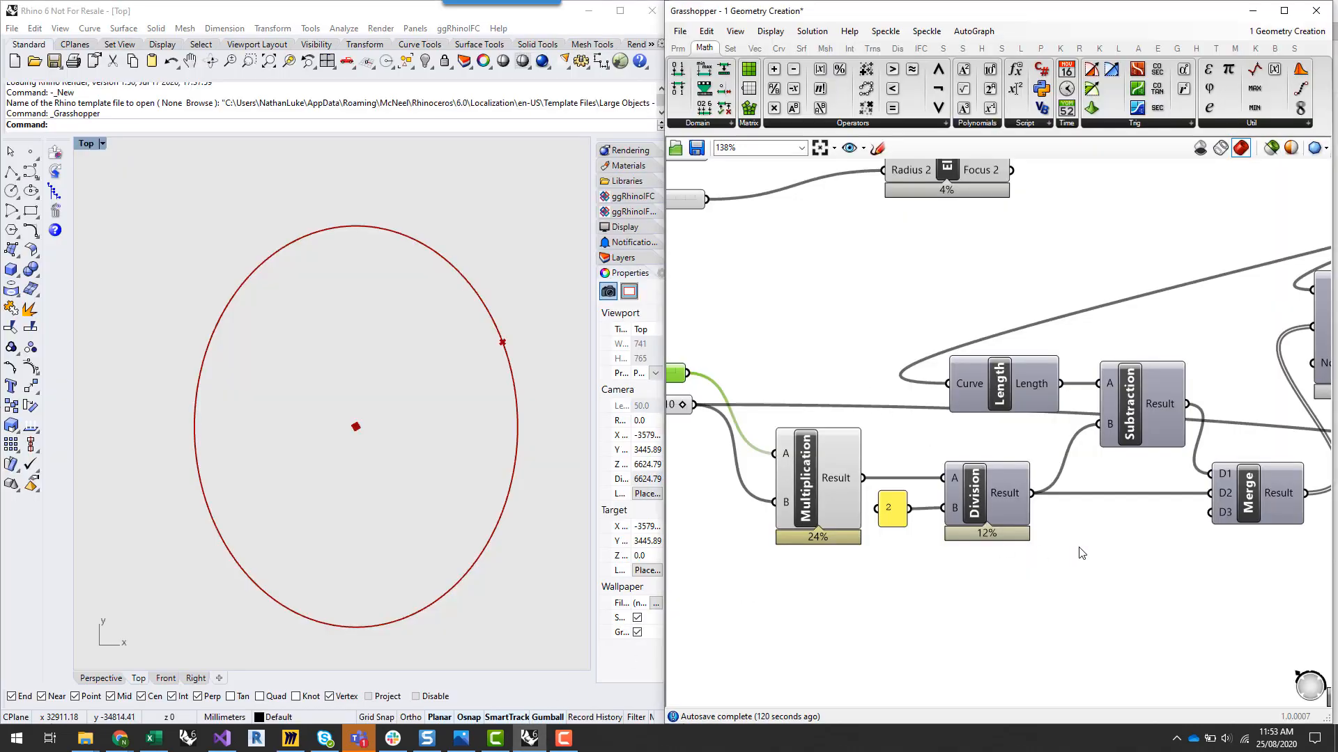
Trace the chain up to the Seam component, highlight it and inspect its Curve output
{"action": "scroll", "coordinate": [1156, 561], "scroll_direction": "down", "scroll_amount": 3}
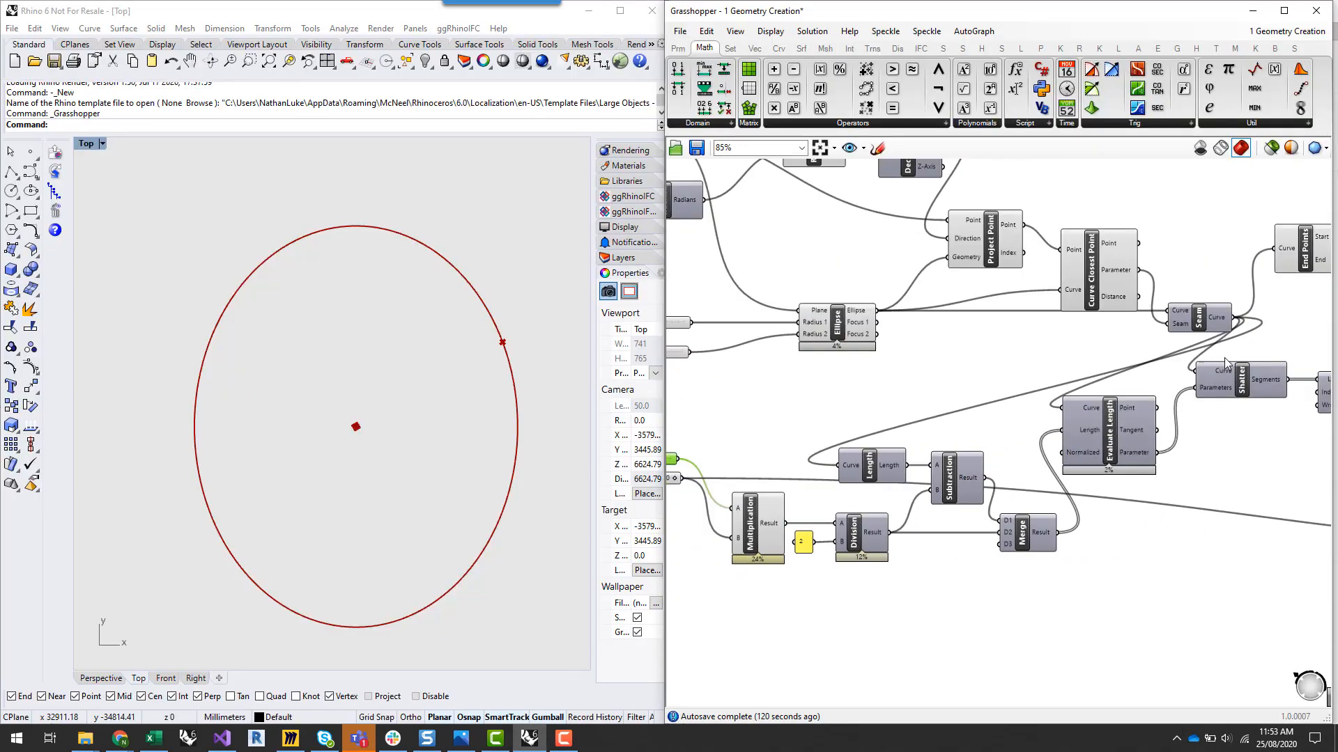
{"action": "scroll", "coordinate": [1162, 349], "scroll_direction": "up", "scroll_amount": 1}
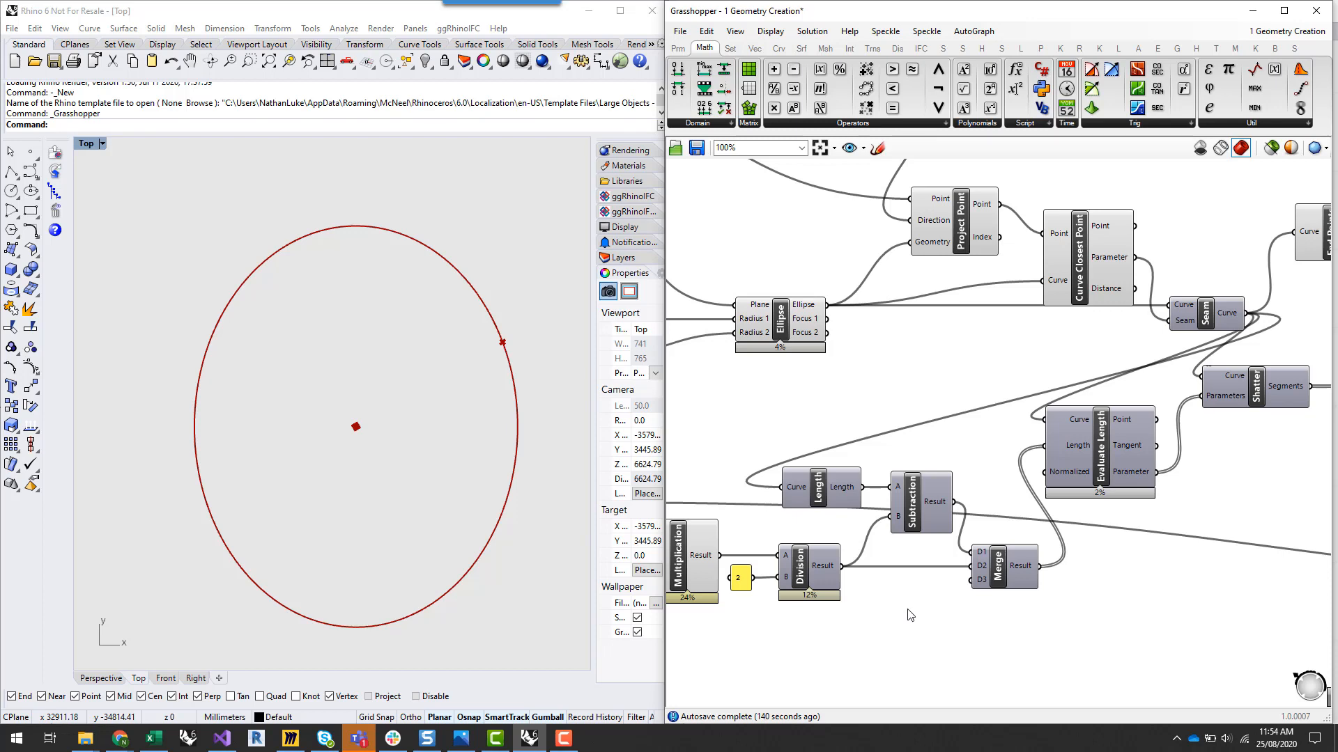
{"action": "right_click_drag", "start_coordinate": [887, 627], "coordinate": [930, 619]}
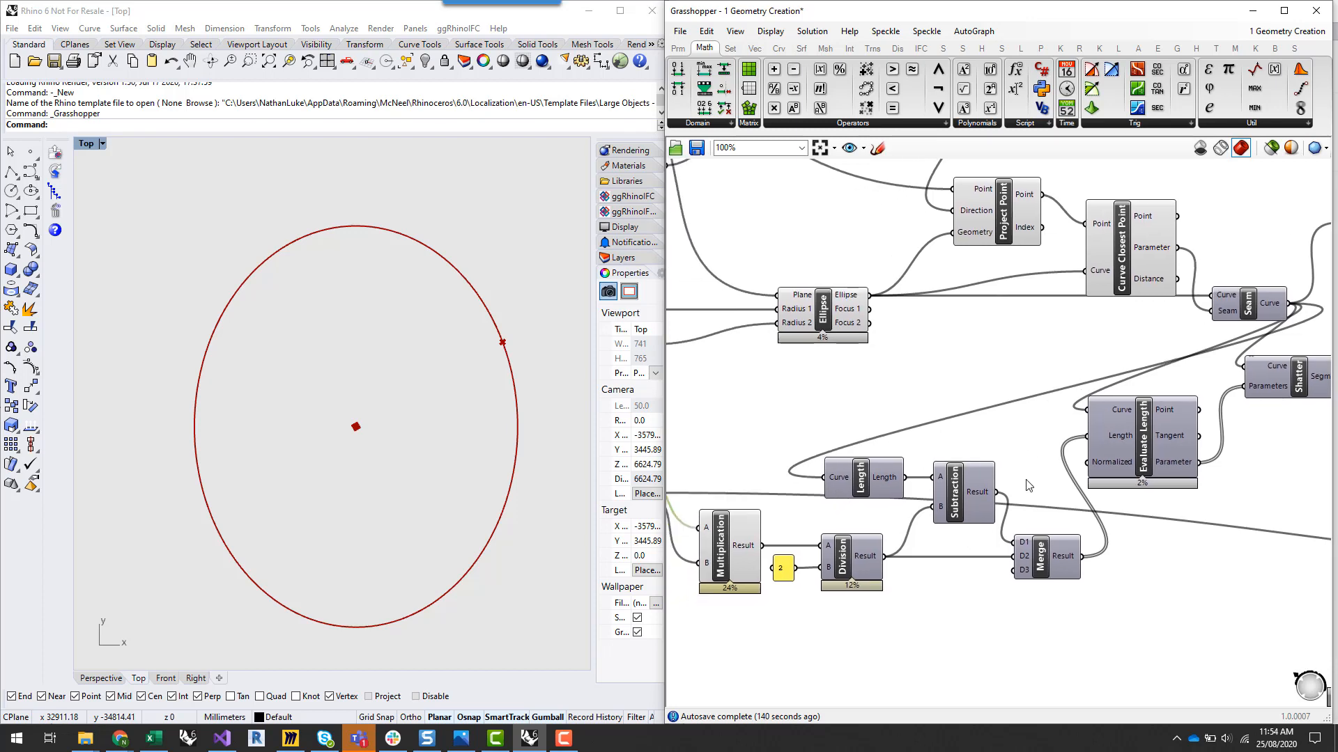
{"action": "left_click", "coordinate": [1269, 303]}
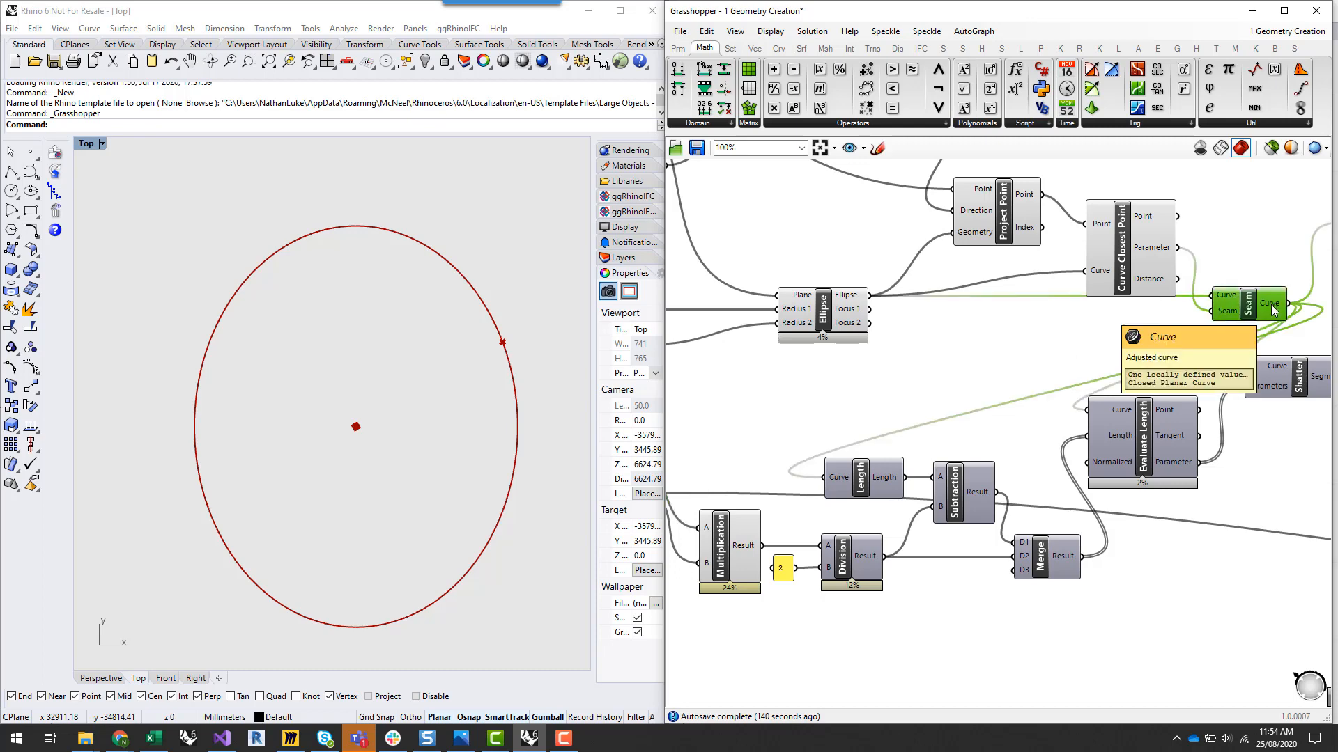
Move the Length component up, clear of Subtraction, and inspect its Length output
{"action": "scroll", "coordinate": [1270, 305], "scroll_direction": "up", "scroll_amount": 2}
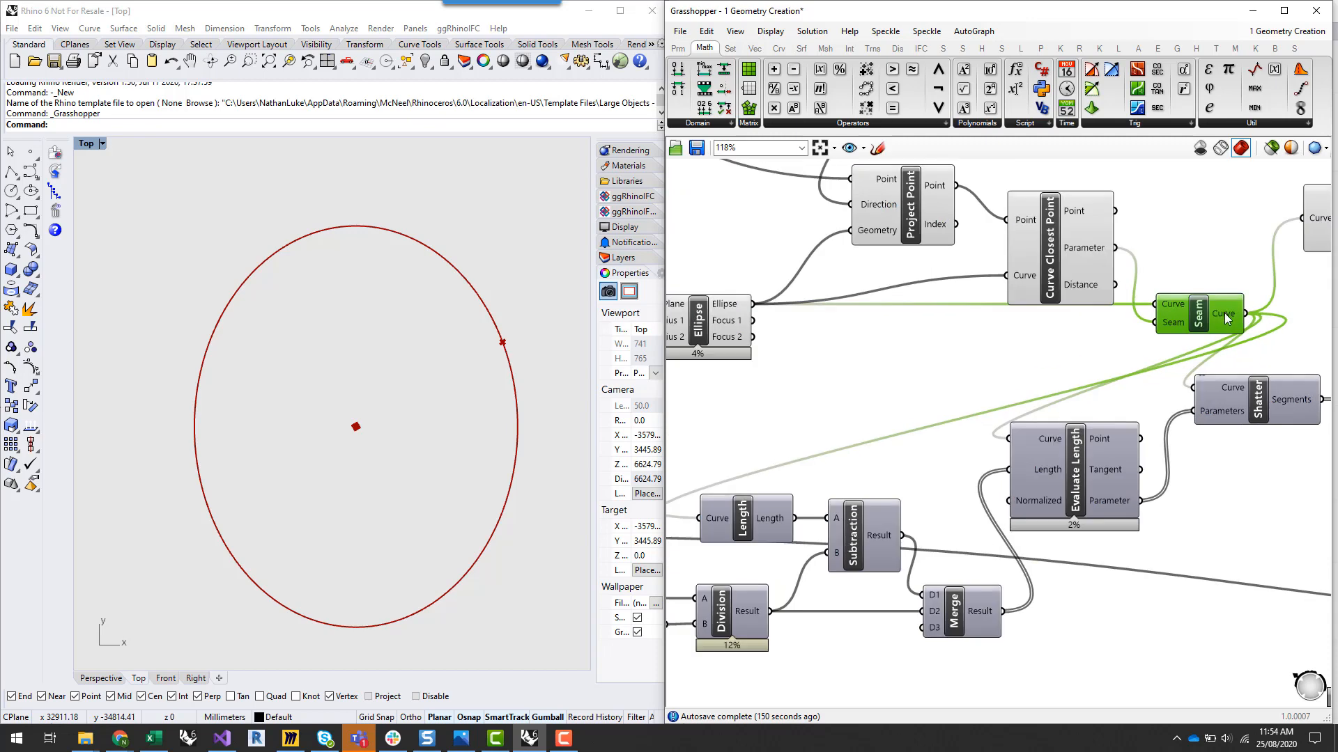
{"action": "left_click_drag", "start_coordinate": [766, 521], "coordinate": [767, 433]}
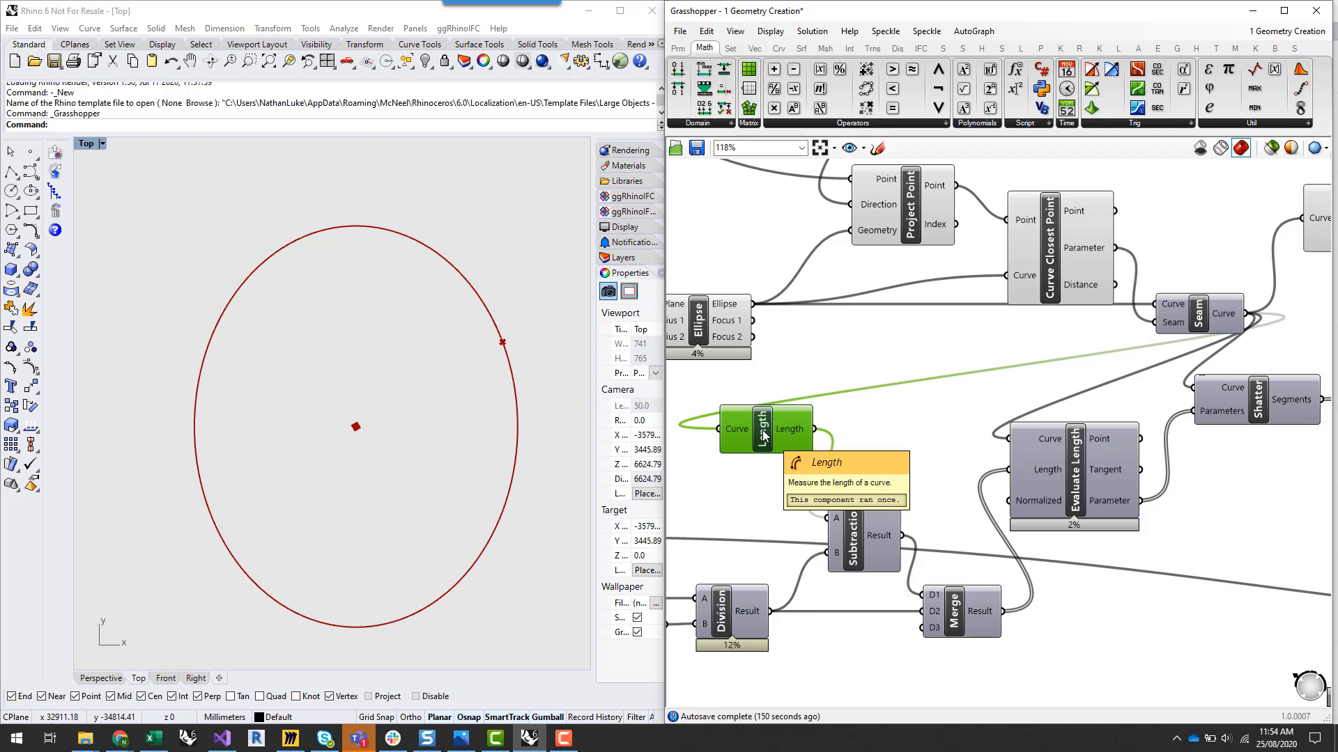
{"action": "mouse_move", "coordinate": [788, 431]}
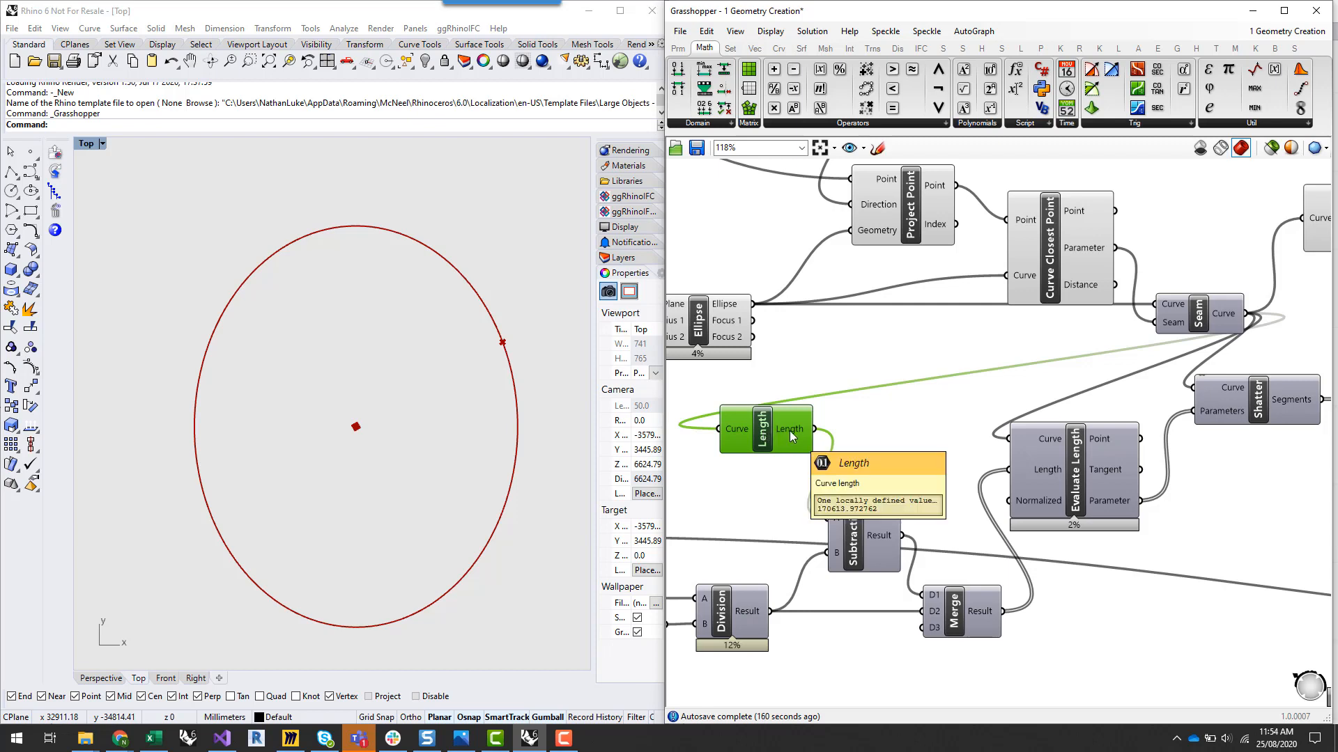
Inspect the Division Result, the Length output and the Subtraction Result
{"action": "scroll", "coordinate": [945, 466], "scroll_direction": "down", "scroll_amount": 2}
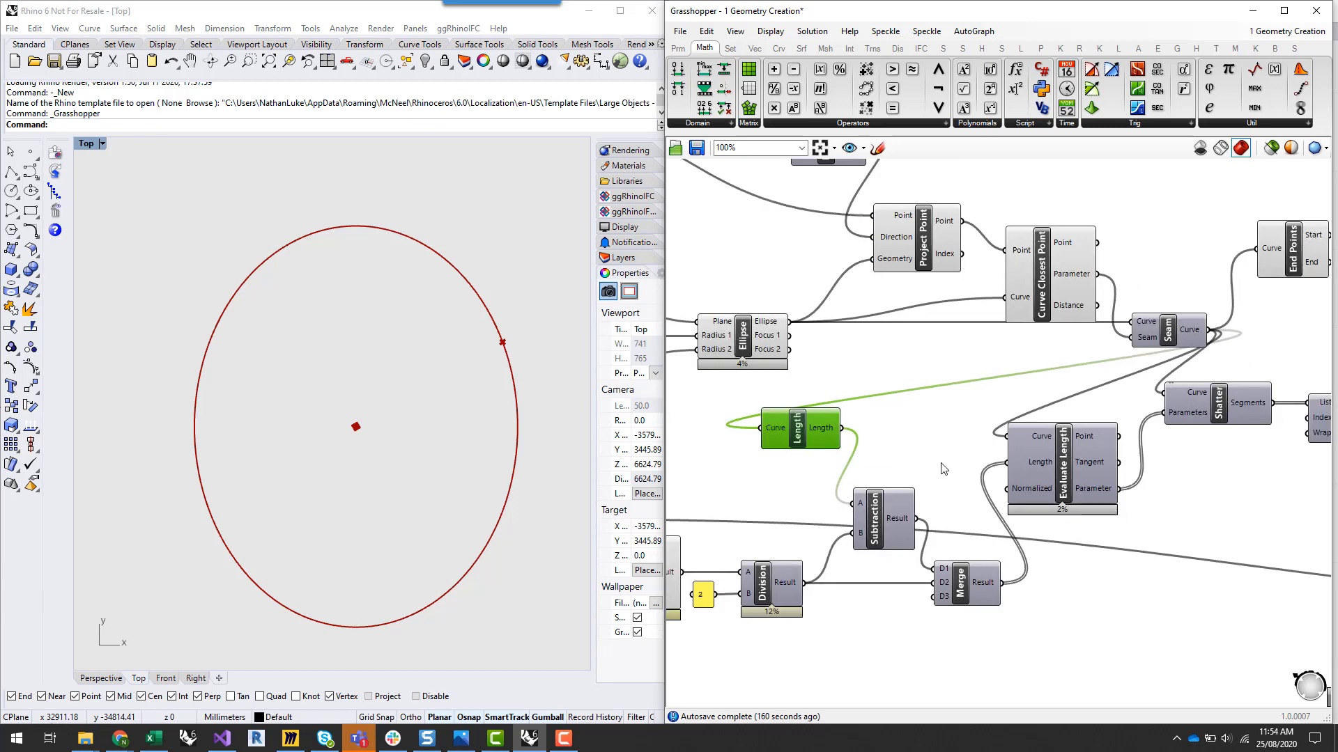
{"action": "right_click_drag", "start_coordinate": [813, 638], "coordinate": [940, 620]}
{"action": "scroll", "coordinate": [1000, 582], "scroll_direction": "up", "scroll_amount": 3}
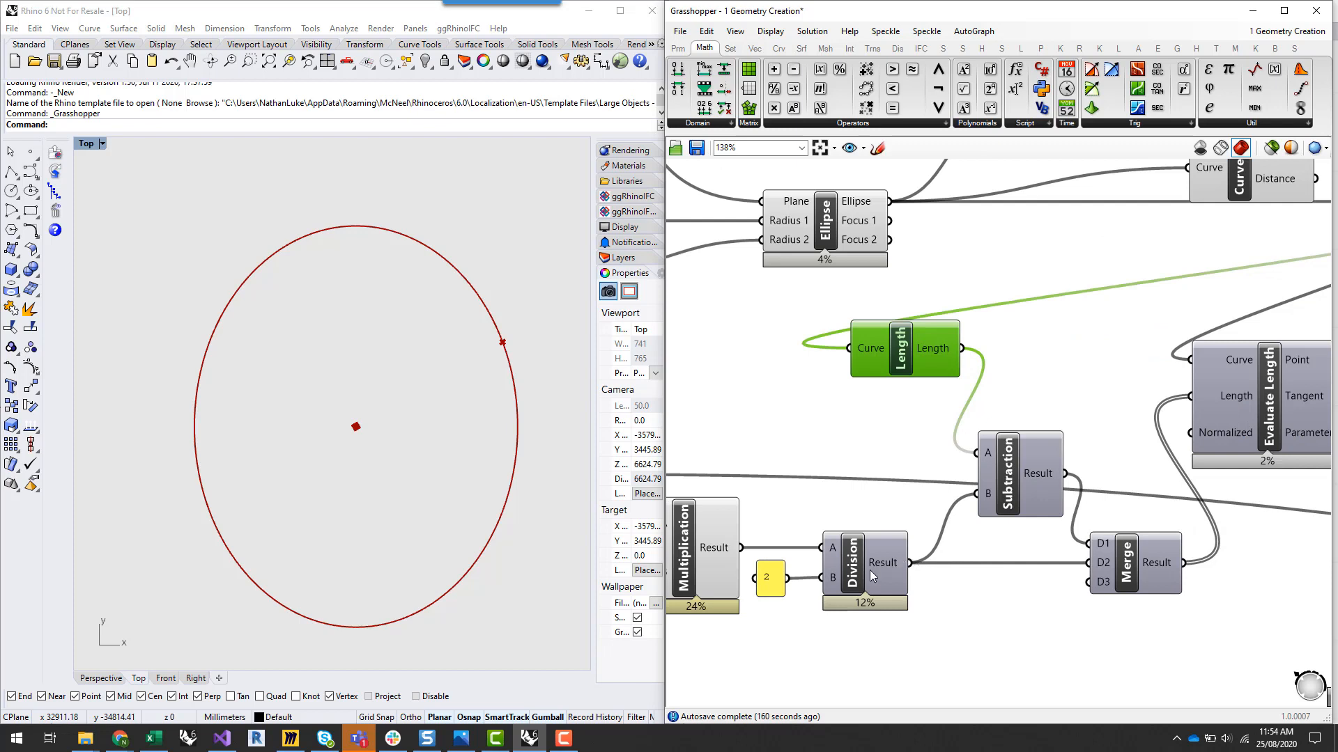
{"action": "mouse_move", "coordinate": [872, 568]}
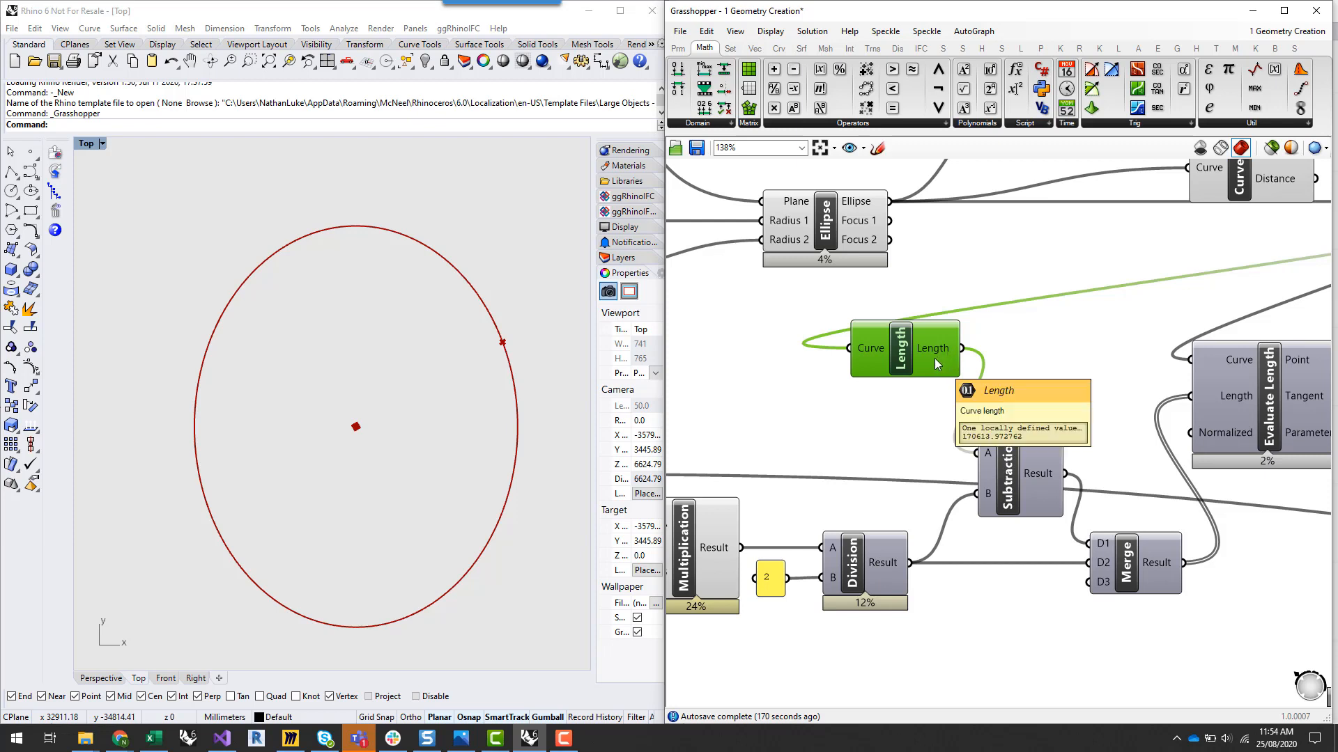
{"action": "mouse_move", "coordinate": [1055, 480]}
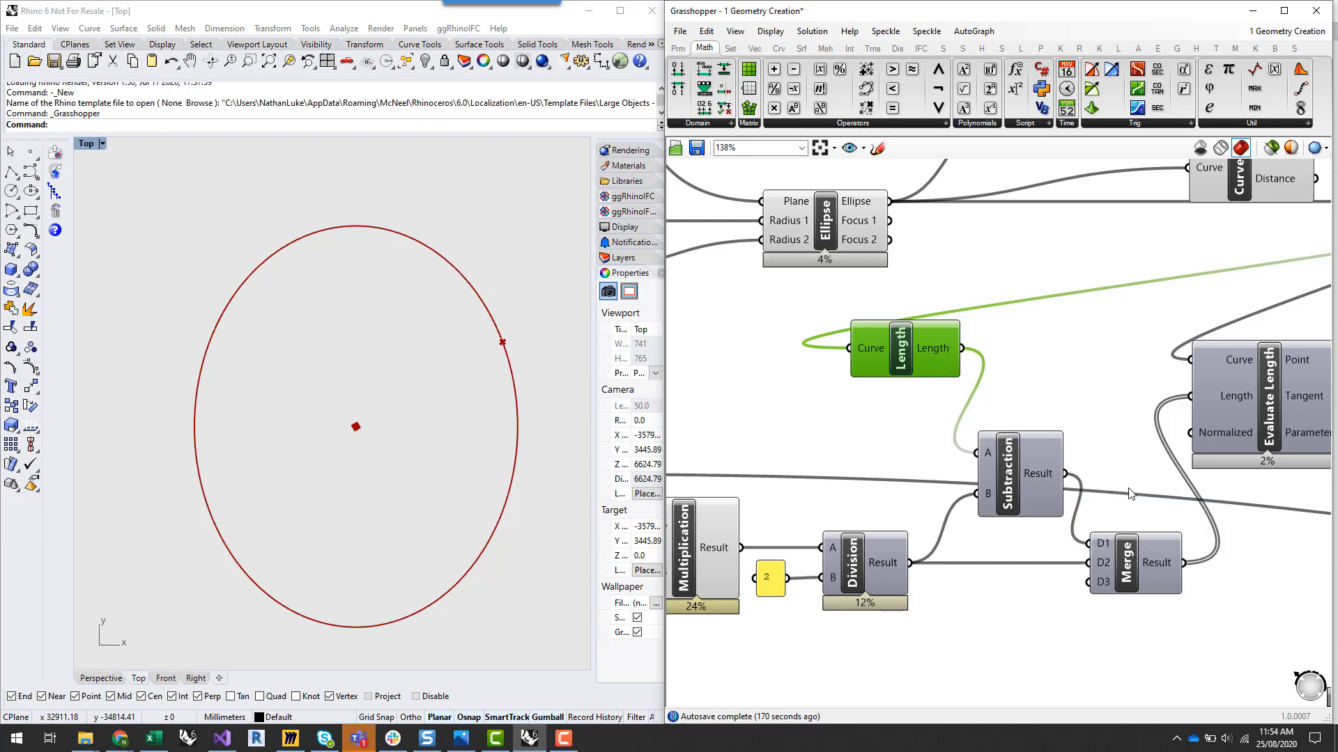
Locate the Merge component in the component palette, return to the canvas and deselect Length
{"action": "left_click", "coordinate": [1130, 559], "text": "ctrl+alt"}
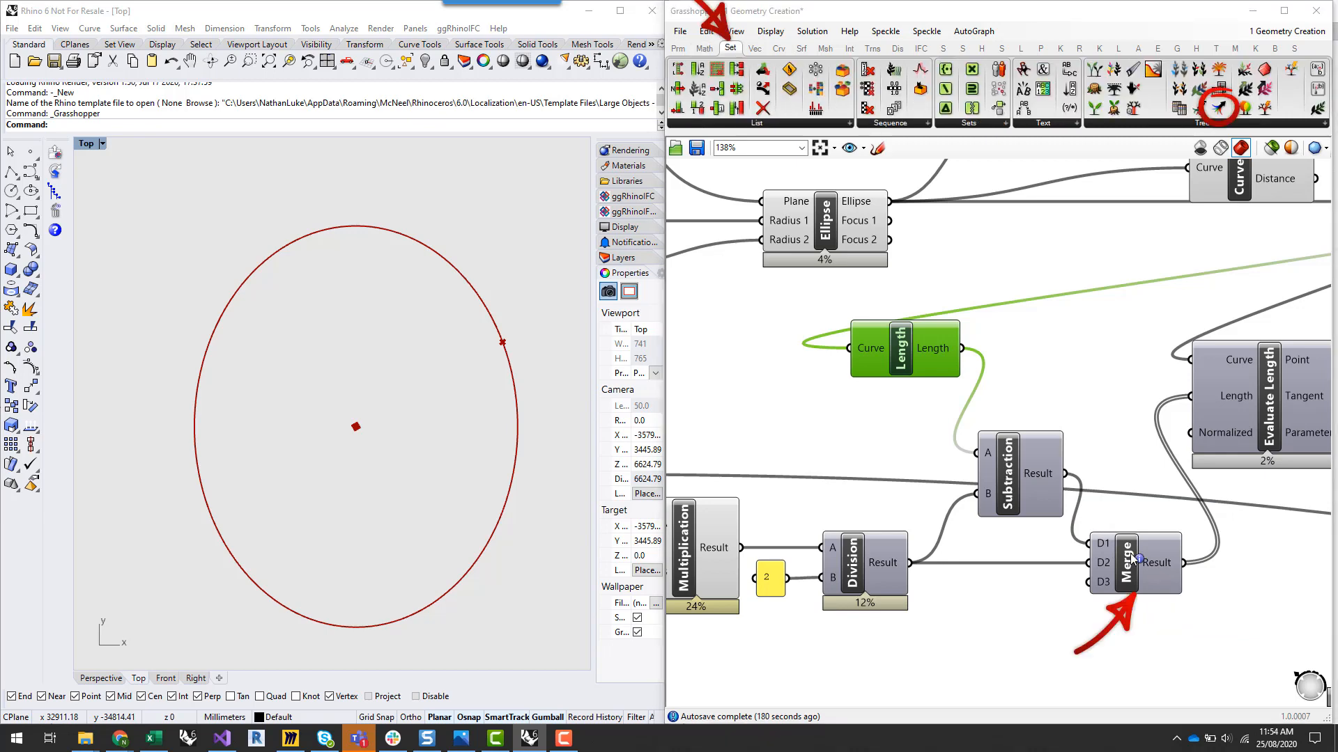
{"action": "key", "text": "alt+Tab"}
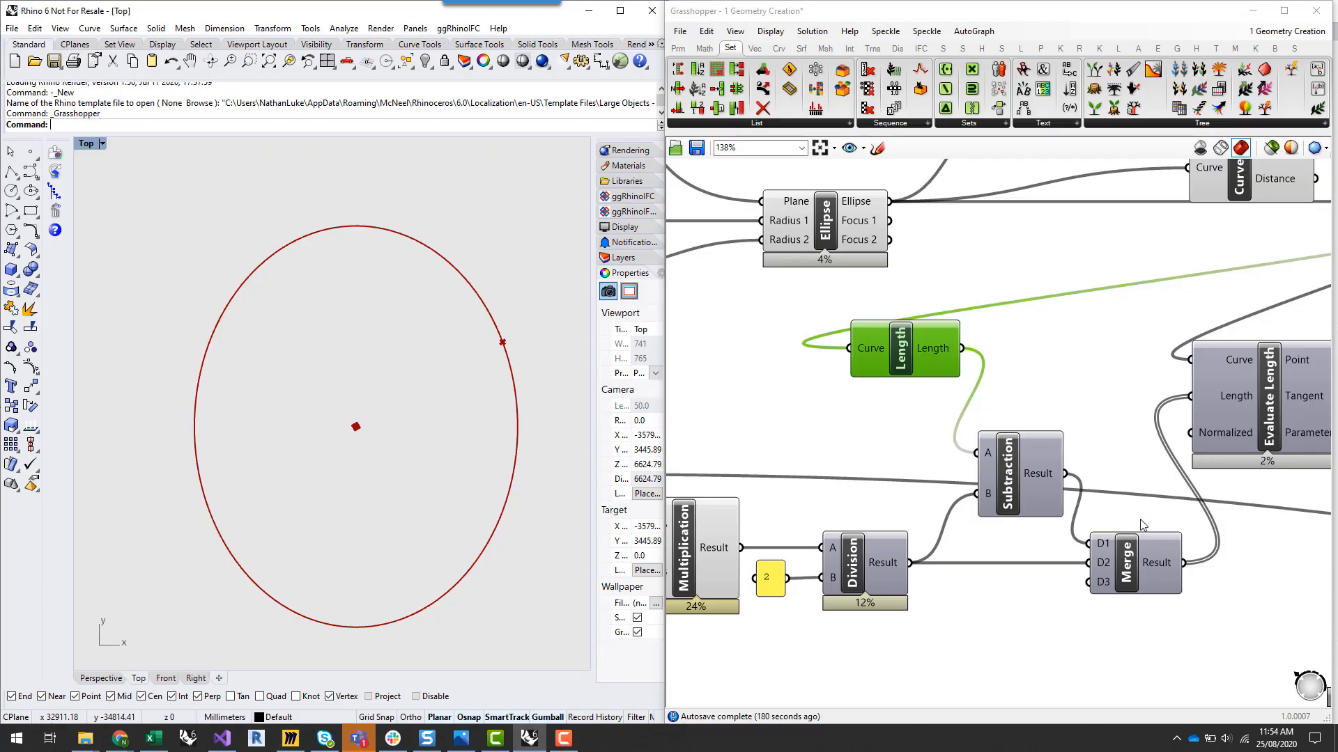
{"action": "left_click", "coordinate": [1048, 489]}
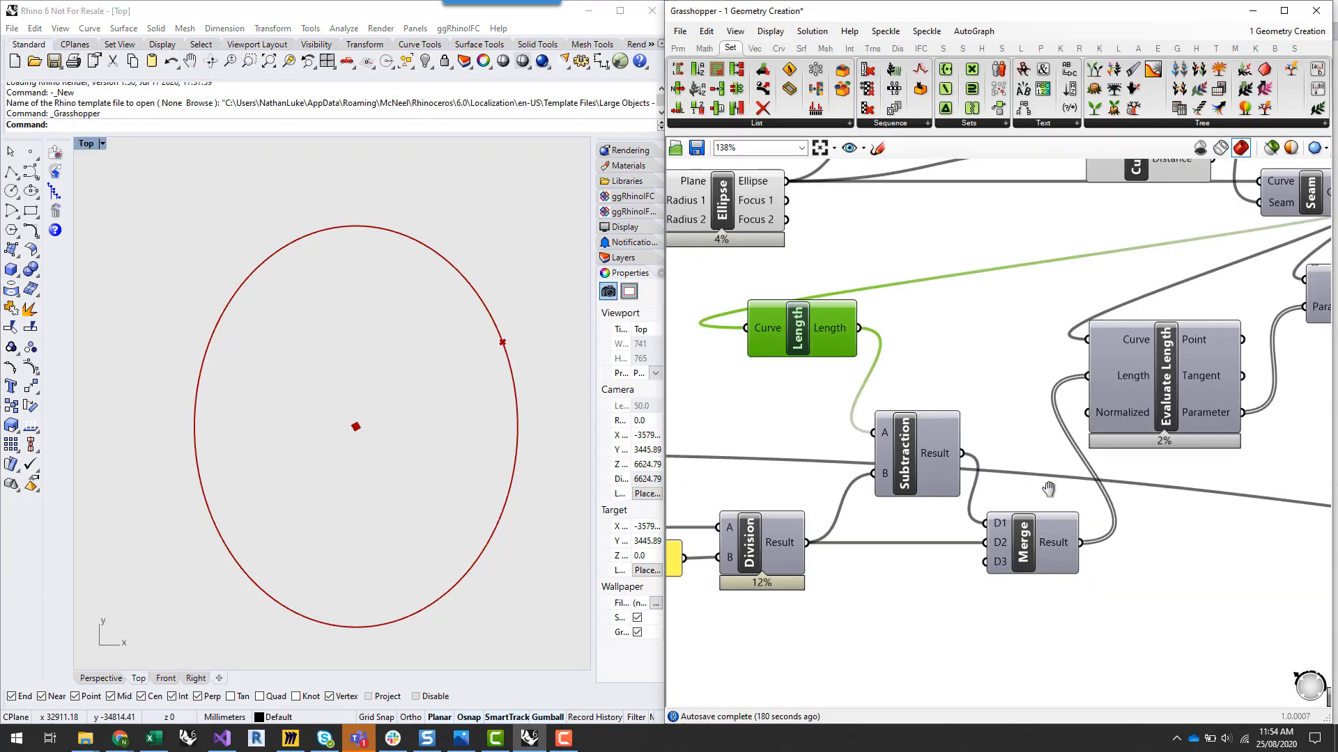
{"action": "left_click", "coordinate": [996, 437]}
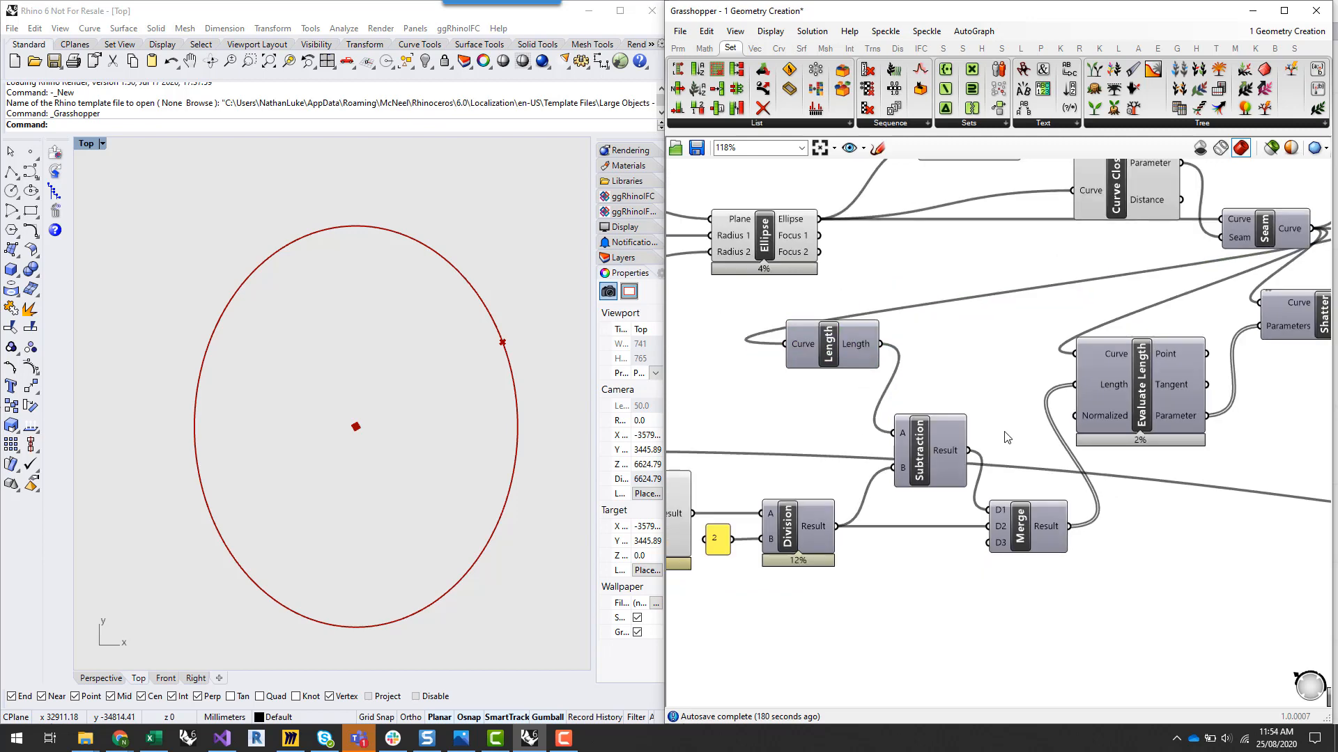
Compare the Subtraction and Division Results with the Merge component's D1 and D2 inputs and its Result
{"action": "scroll", "coordinate": [1005, 437], "scroll_direction": "down", "scroll_amount": 1}
{"action": "scroll", "coordinate": [972, 383], "scroll_direction": "up", "scroll_amount": 1}
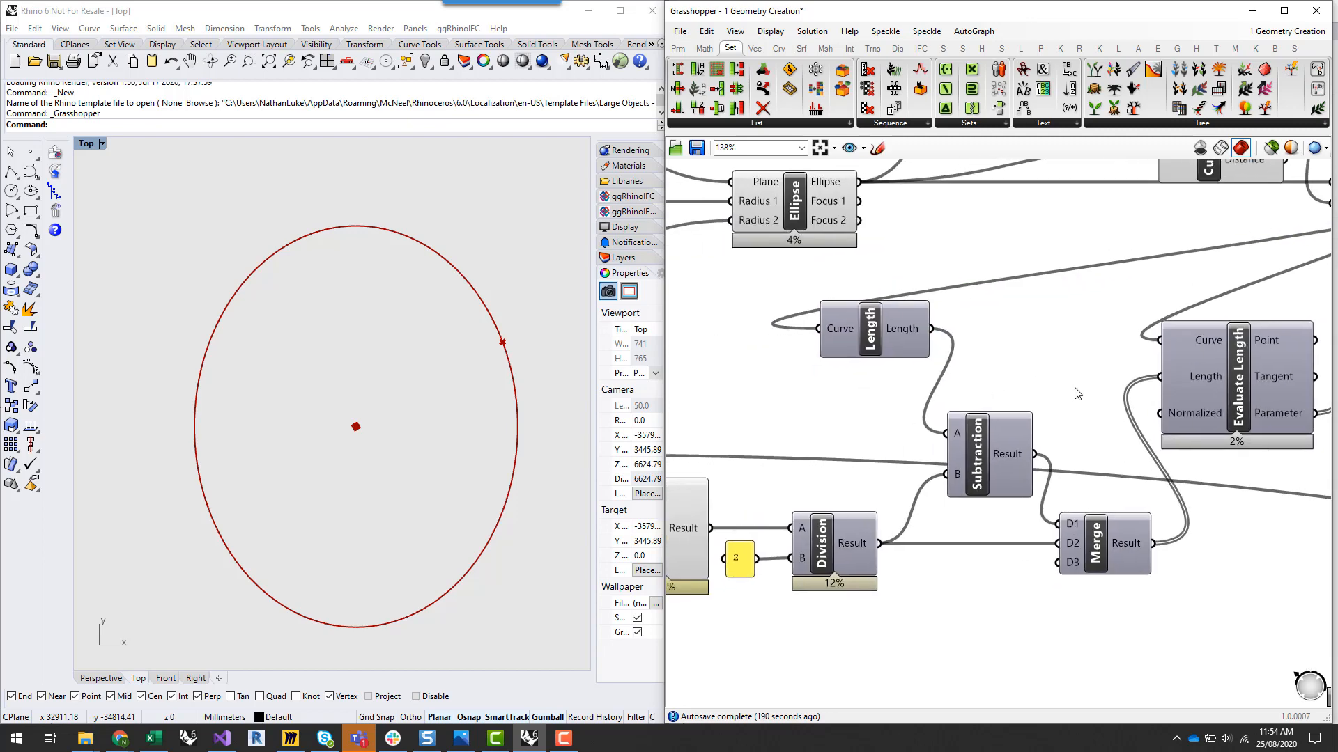
{"action": "mouse_move", "coordinate": [1021, 453]}
{"action": "mouse_move", "coordinate": [1068, 546]}
{"action": "mouse_move", "coordinate": [1123, 545]}
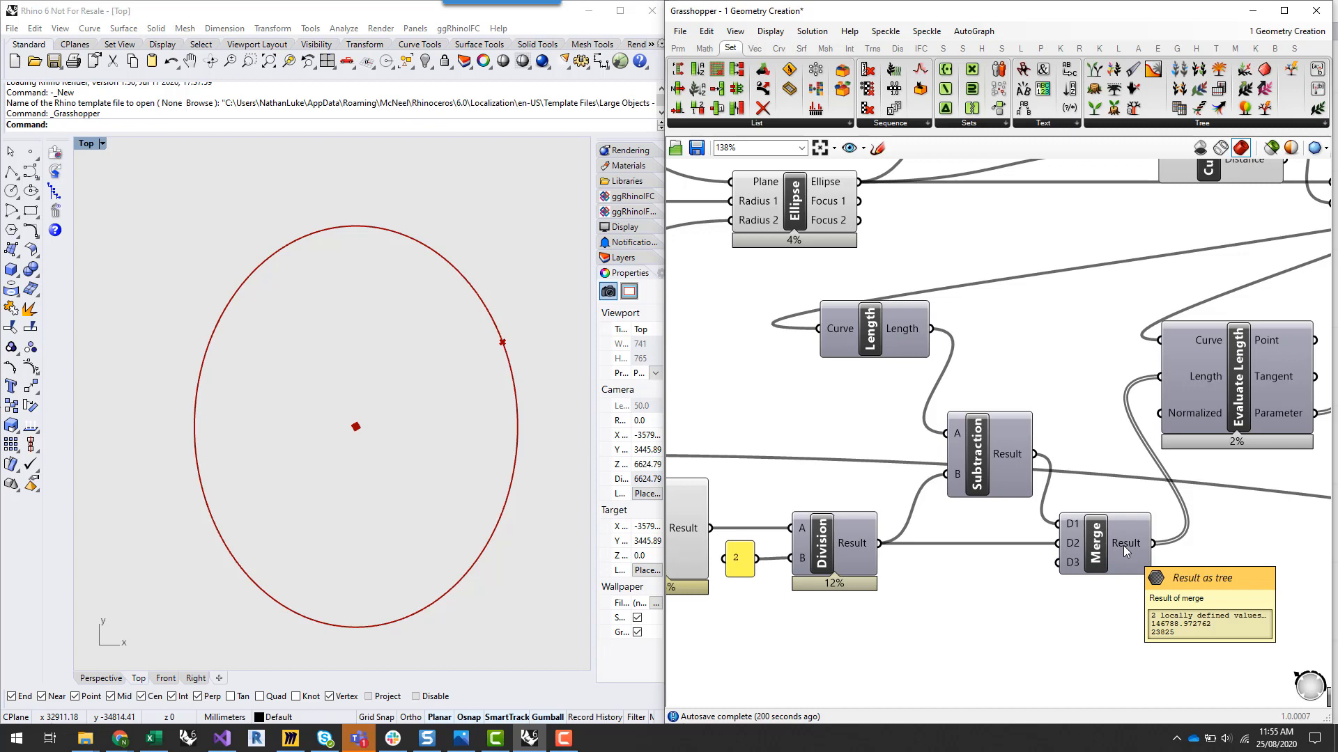
{"action": "right_click_drag", "start_coordinate": [1227, 539], "coordinate": [1203, 541]}
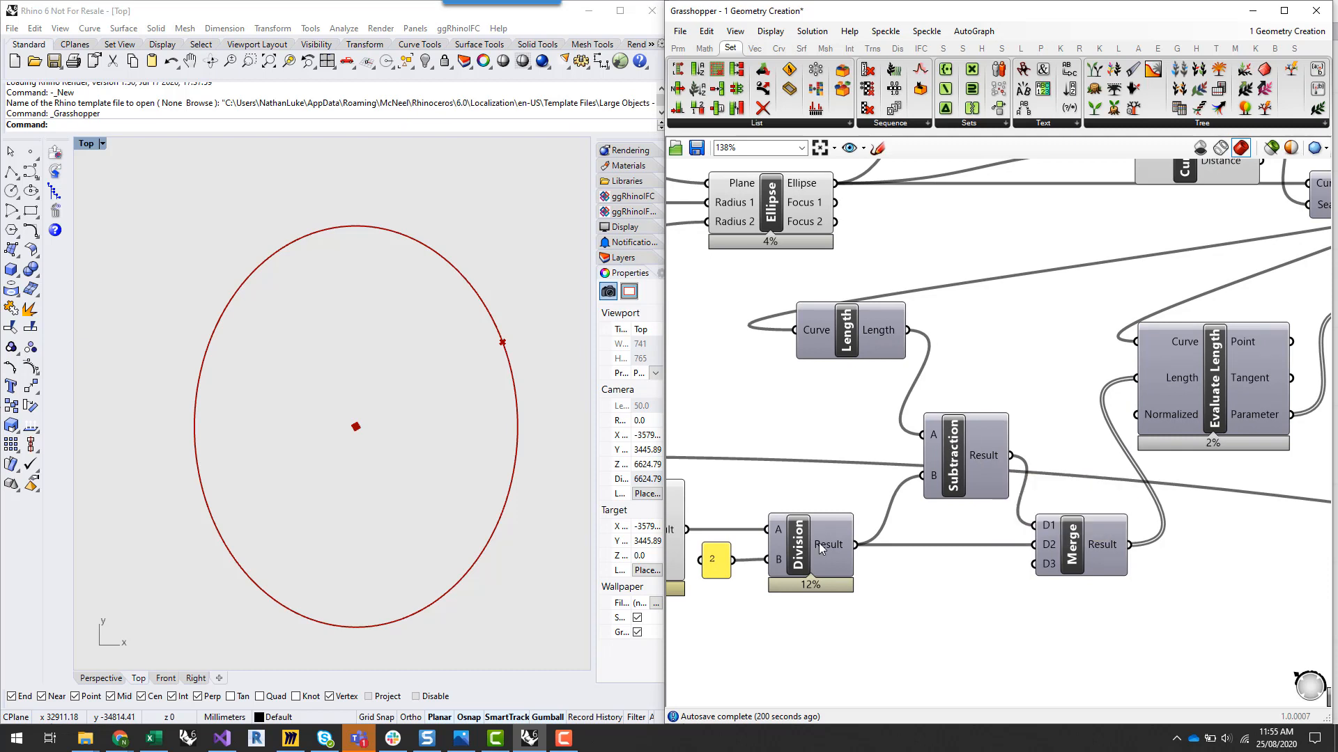
{"action": "mouse_move", "coordinate": [822, 533]}
{"action": "mouse_move", "coordinate": [982, 461]}
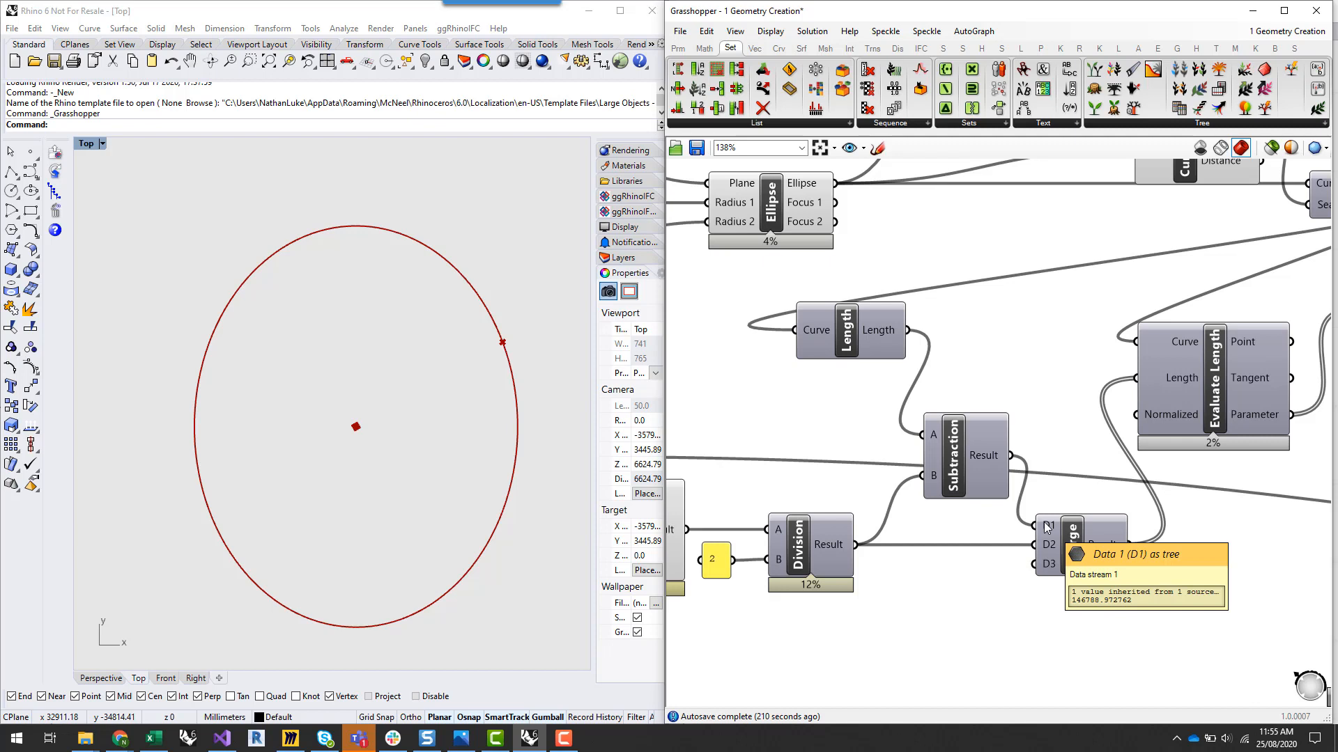
{"action": "mouse_move", "coordinate": [1110, 545]}
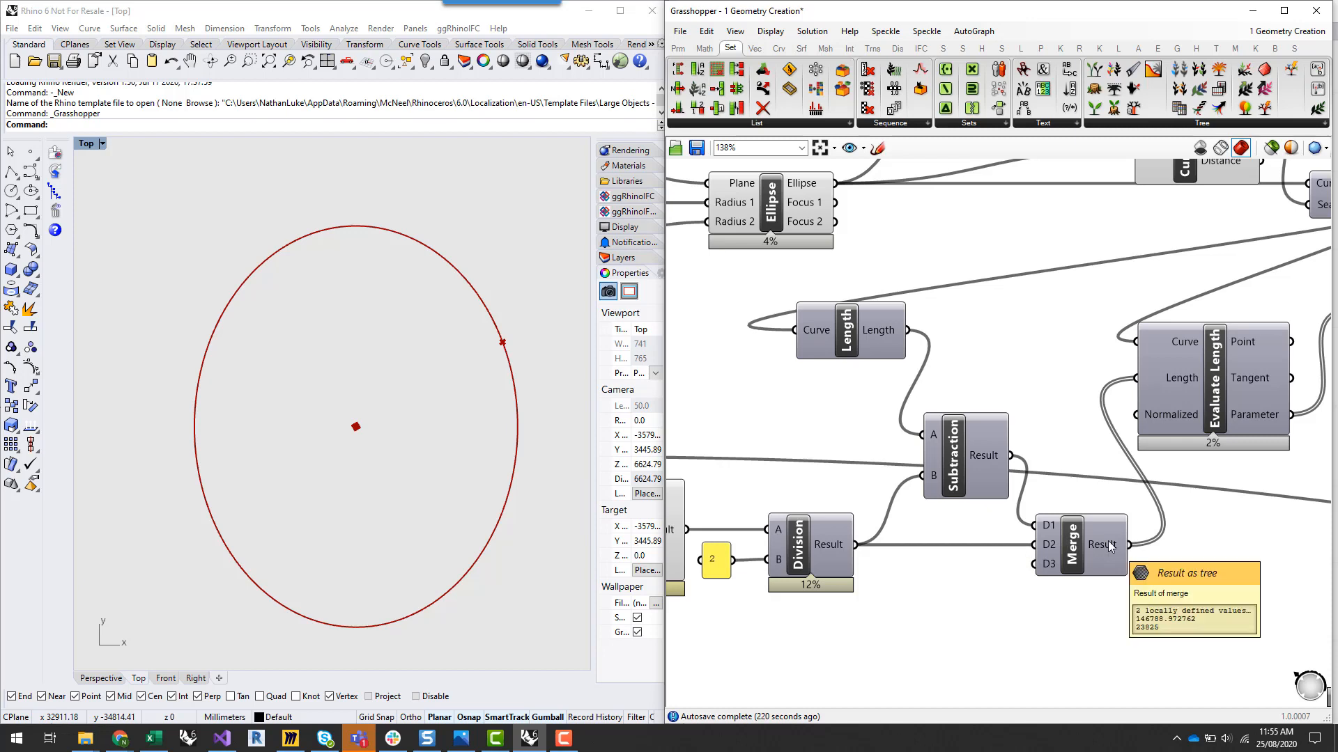
Inspect the Evaluate Length component's Point output and turn on the component's preview
{"action": "right_click_drag", "start_coordinate": [1282, 542], "coordinate": [1060, 573]}
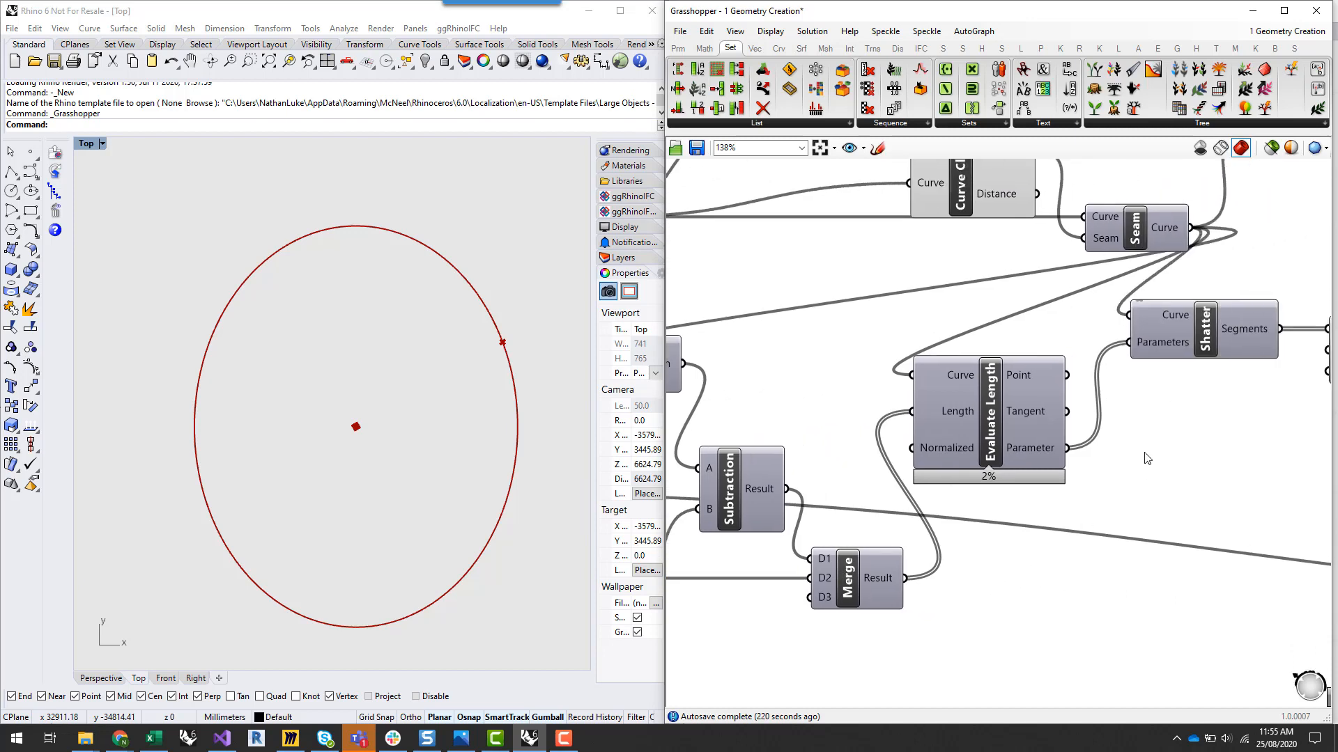
{"action": "mouse_move", "coordinate": [993, 415]}
{"action": "mouse_move", "coordinate": [1034, 378]}
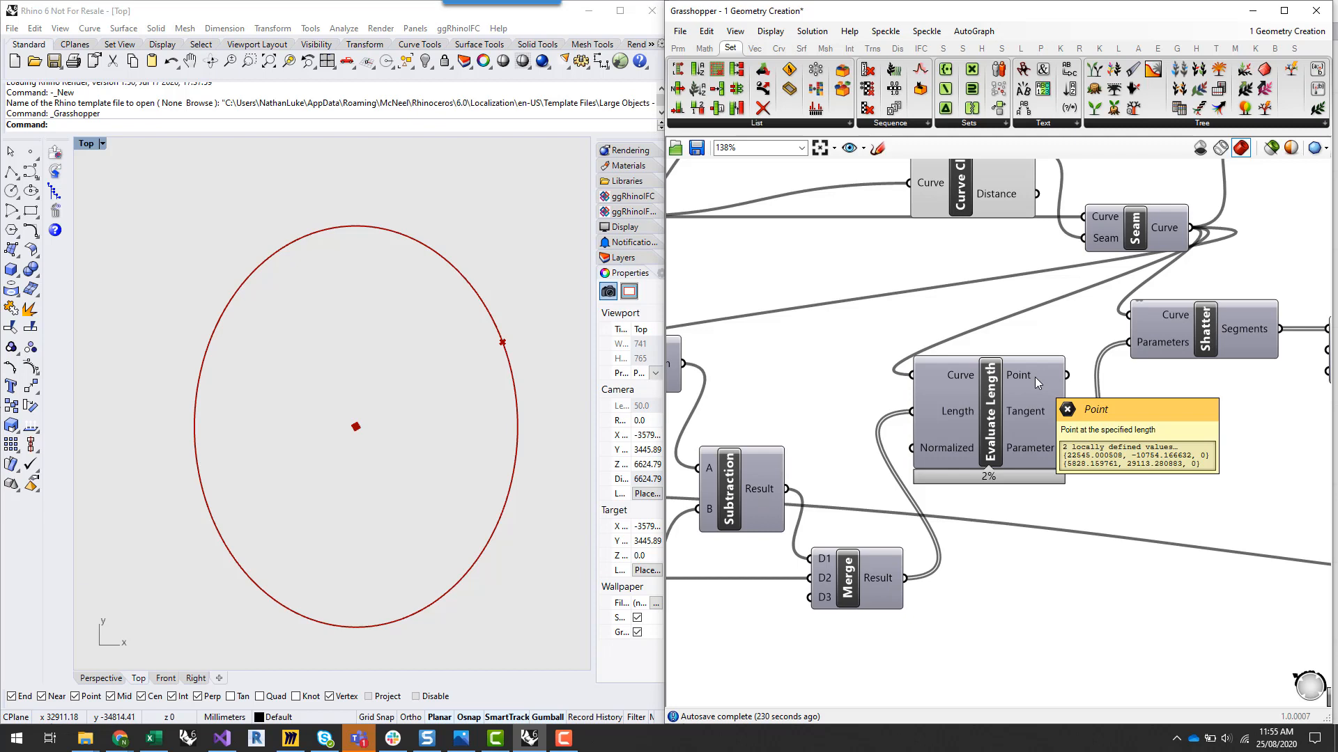
{"action": "left_click", "coordinate": [991, 412]}
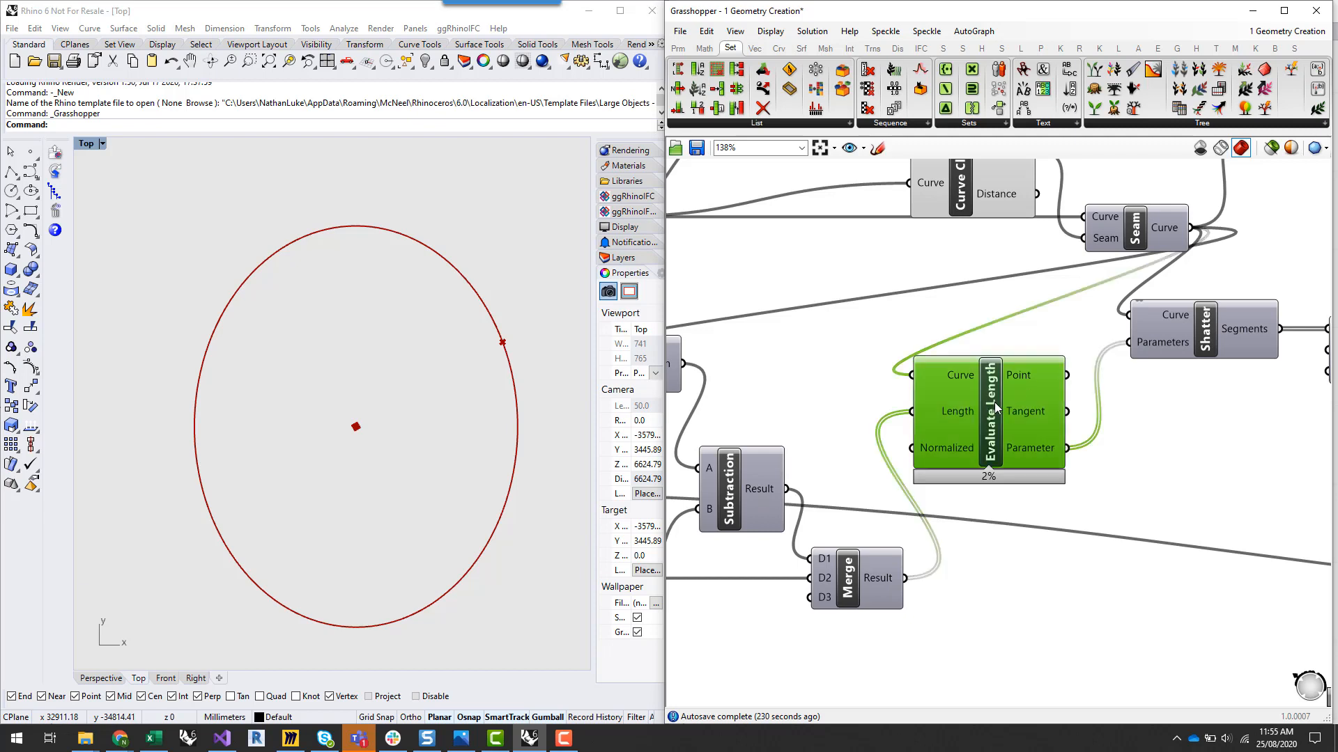
{"action": "right_click", "coordinate": [994, 408]}
{"action": "left_click", "coordinate": [1059, 428]}
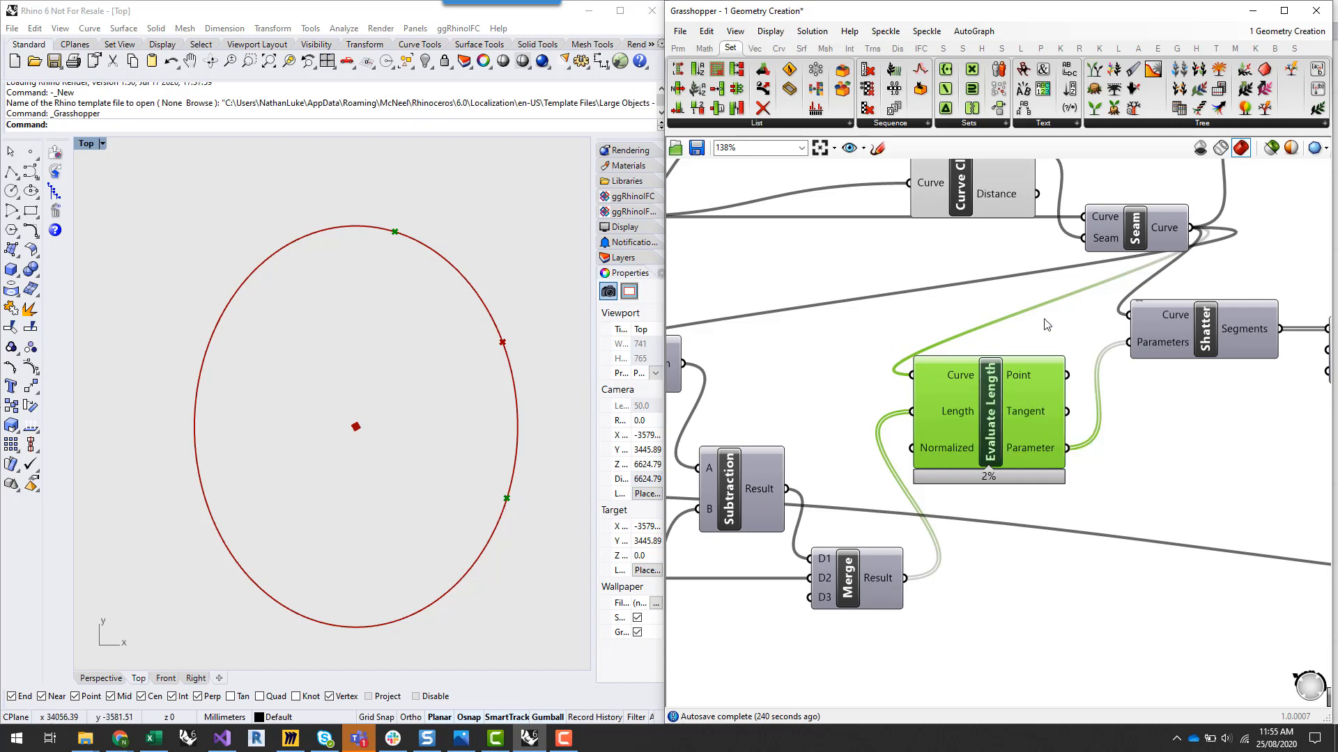
Compare the Evaluate Length component's Length input with its Parameter output
{"action": "right_click_drag", "start_coordinate": [1045, 323], "coordinate": [1050, 333]}
{"action": "scroll", "coordinate": [1031, 247], "scroll_direction": "up", "scroll_amount": 2}
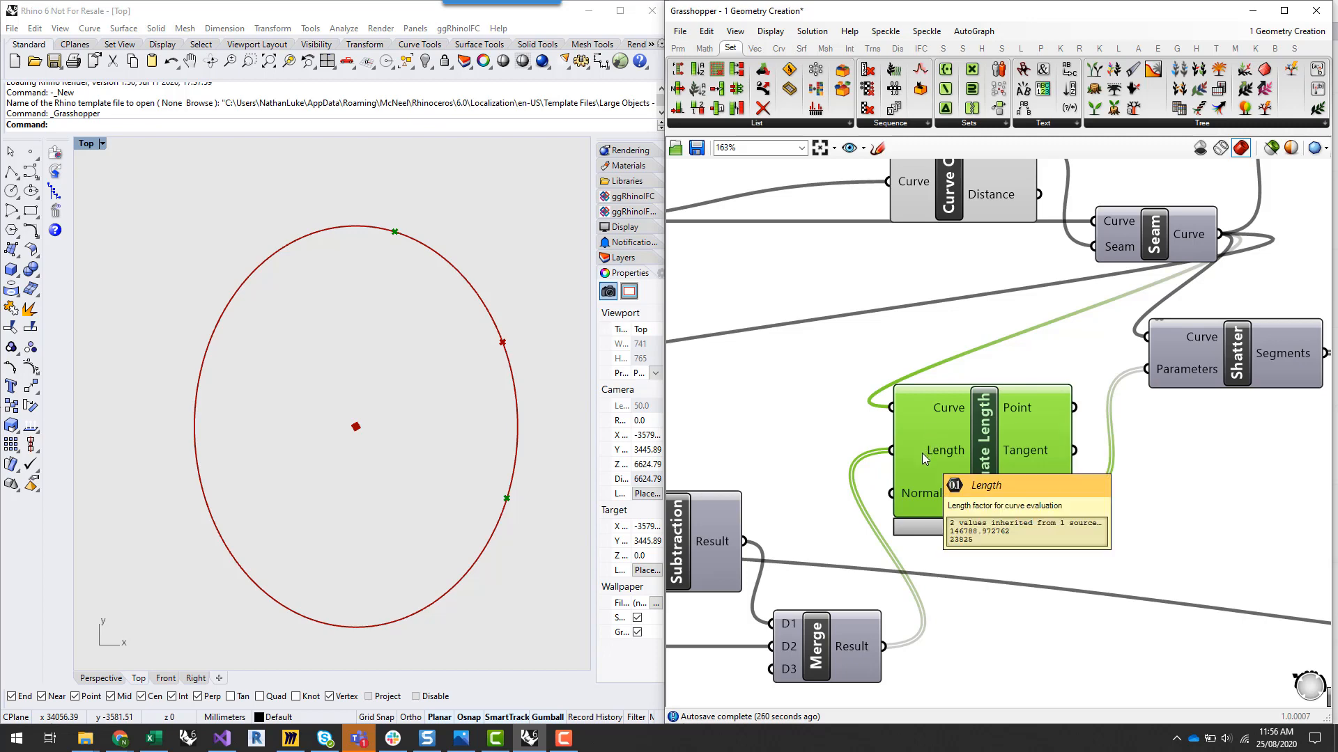
{"action": "right_click_drag", "start_coordinate": [1175, 441], "coordinate": [1163, 442]}
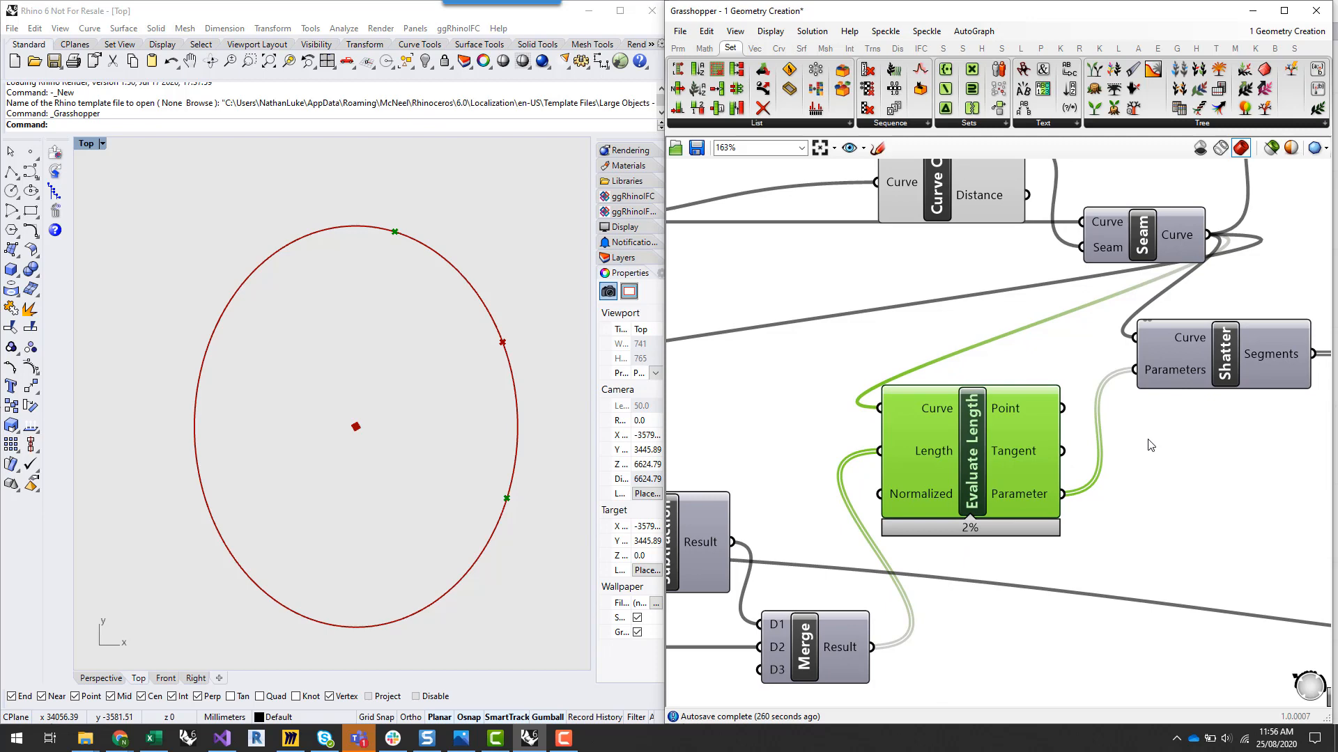
{"action": "scroll", "coordinate": [1165, 457], "scroll_direction": "down", "scroll_amount": 2}
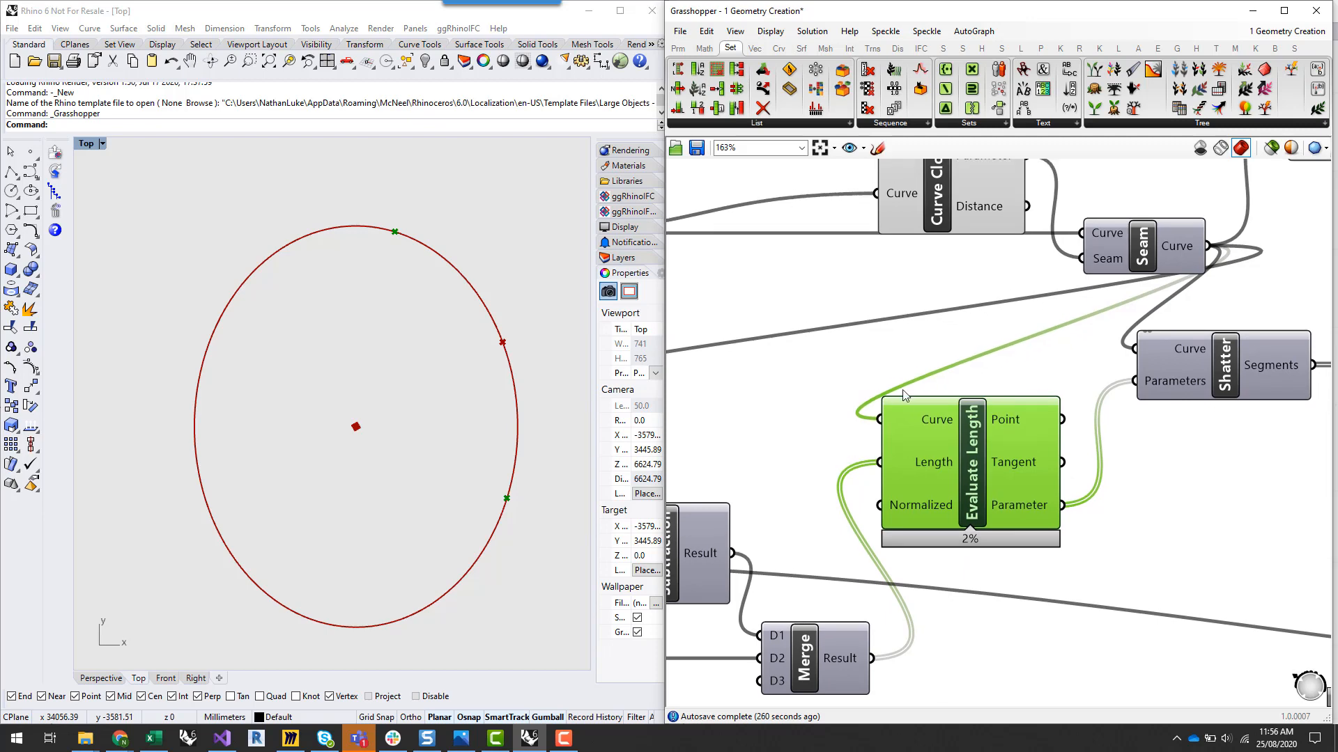
{"action": "scroll", "coordinate": [1070, 400], "scroll_direction": "up", "scroll_amount": 2}
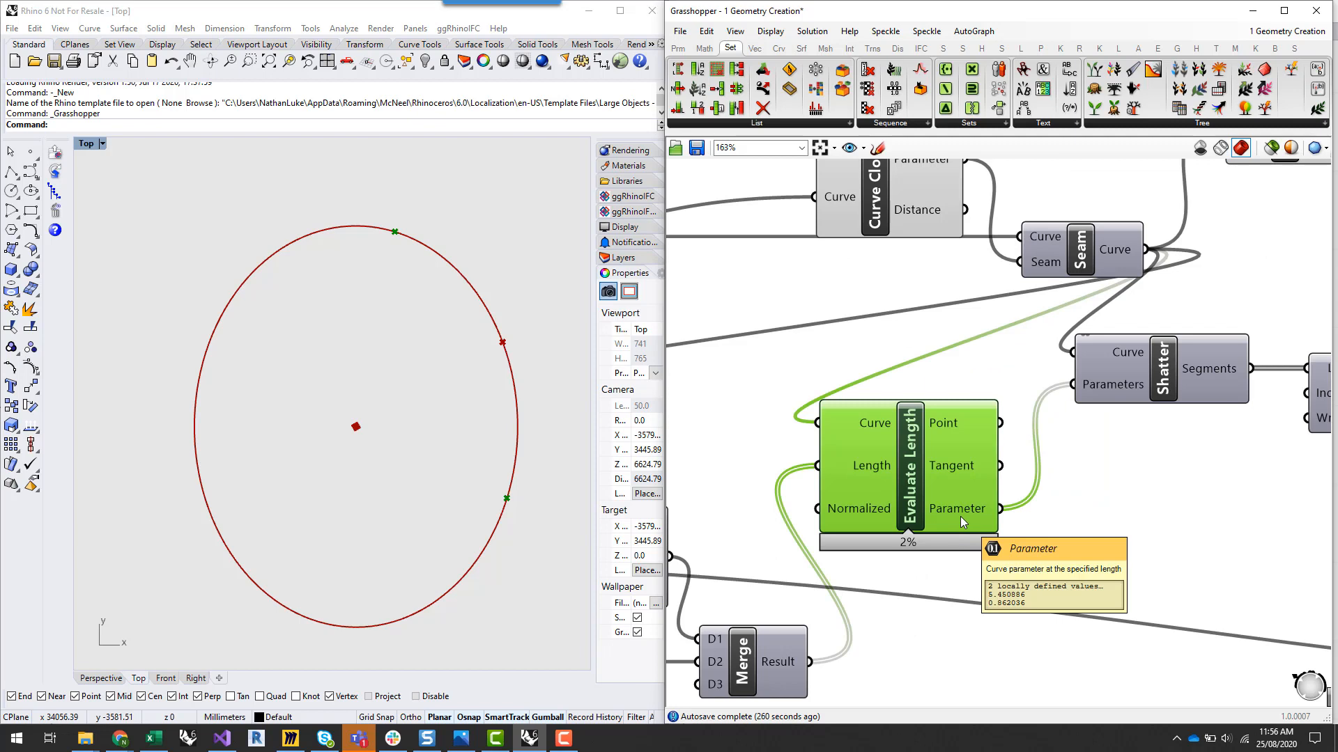
{"action": "mouse_move", "coordinate": [857, 469]}
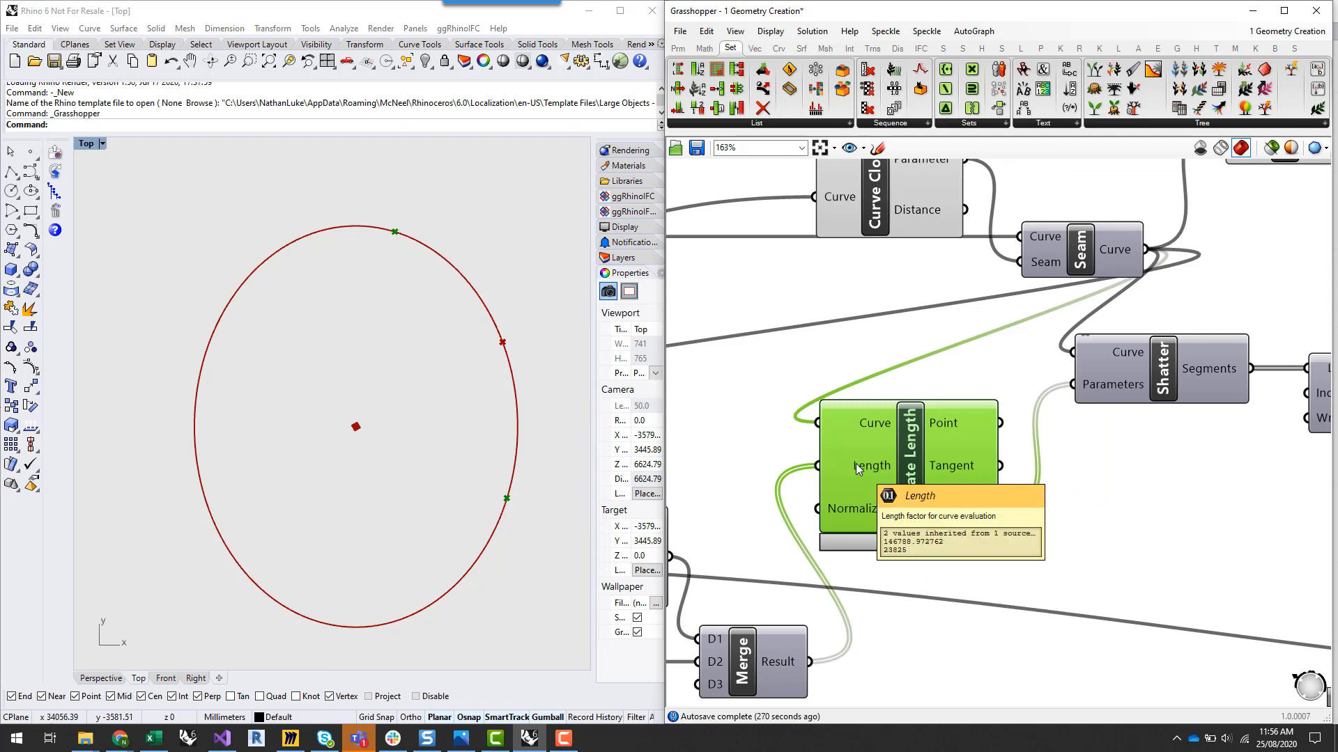
{"action": "mouse_move", "coordinate": [955, 512]}
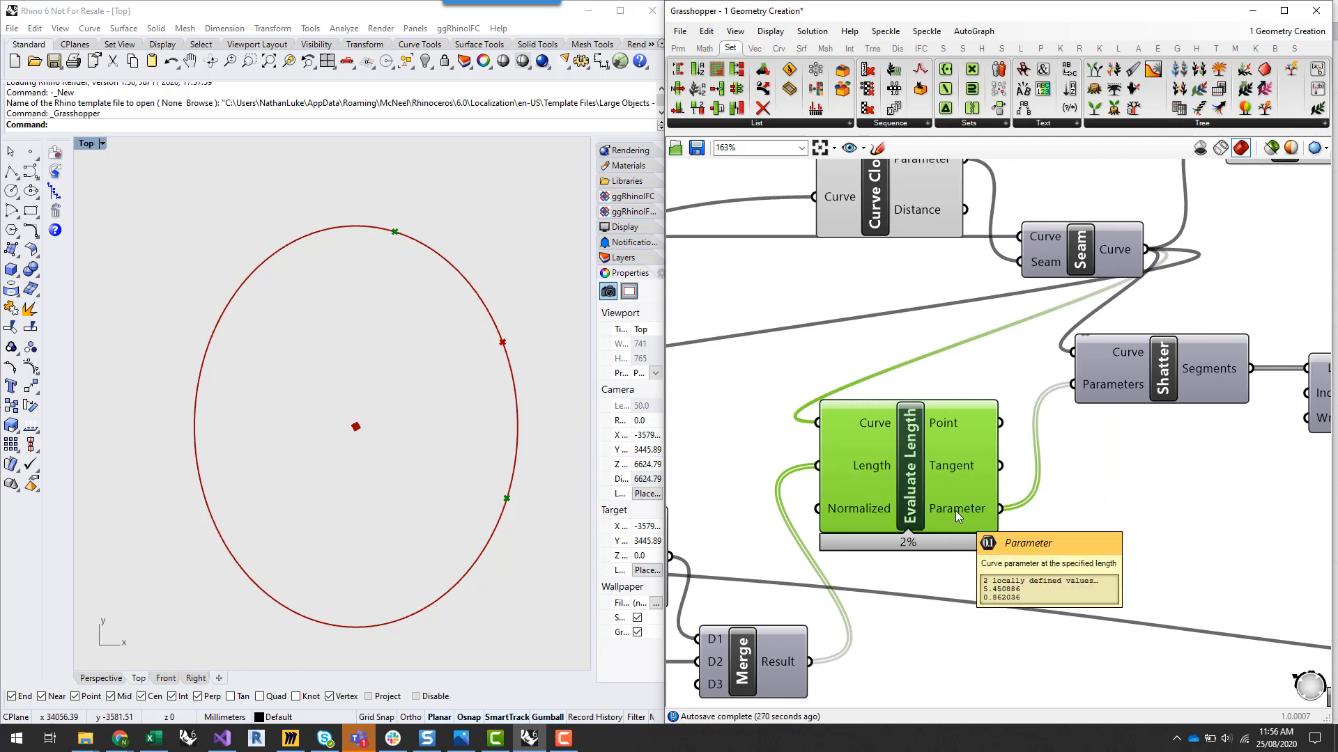
Move the Shatter component fed by Evaluate Length's Parameter output slightly closer to List Item and deselect it
{"action": "scroll", "coordinate": [1050, 487], "scroll_direction": "down", "scroll_amount": 2}
{"action": "right_click_drag", "start_coordinate": [1141, 526], "coordinate": [1087, 592]}
{"action": "scroll", "coordinate": [1127, 524], "scroll_direction": "up", "scroll_amount": 1}
{"action": "scroll", "coordinate": [1127, 524], "scroll_direction": "up", "scroll_amount": 1}
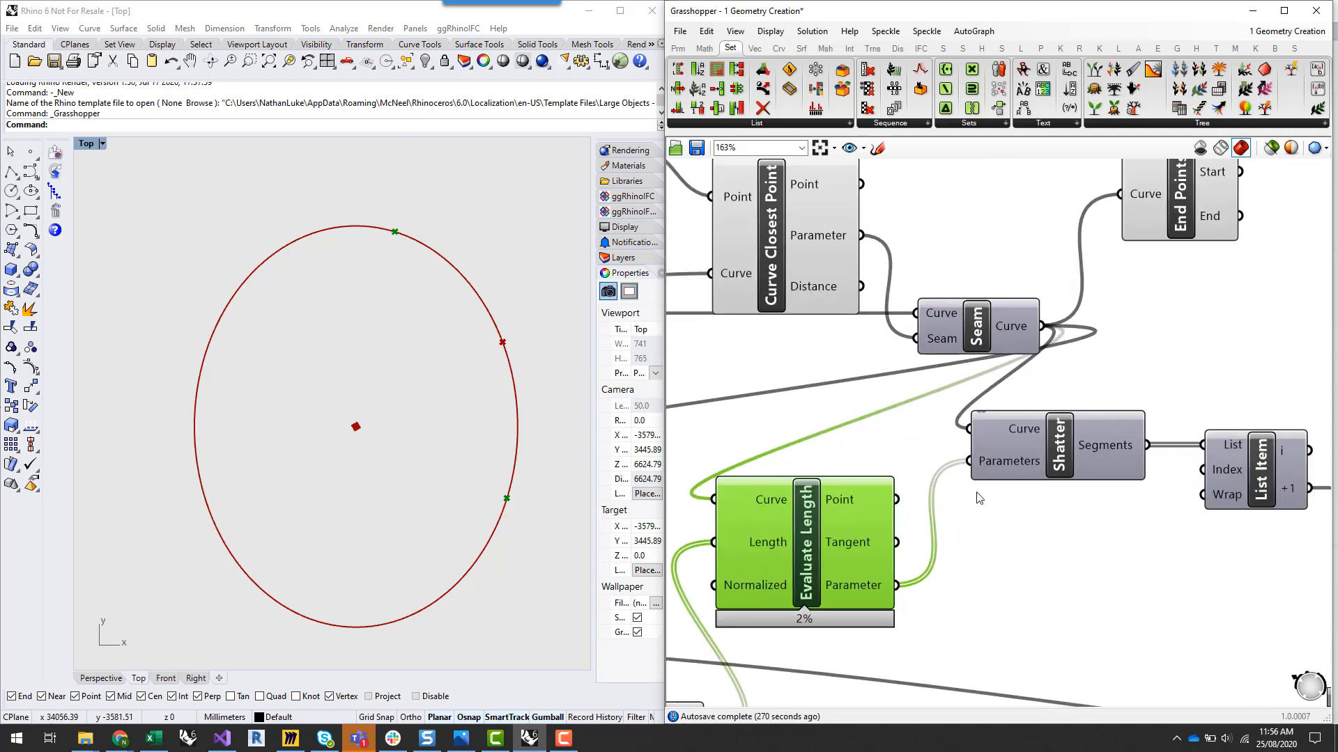
{"action": "left_click", "coordinate": [1063, 442]}
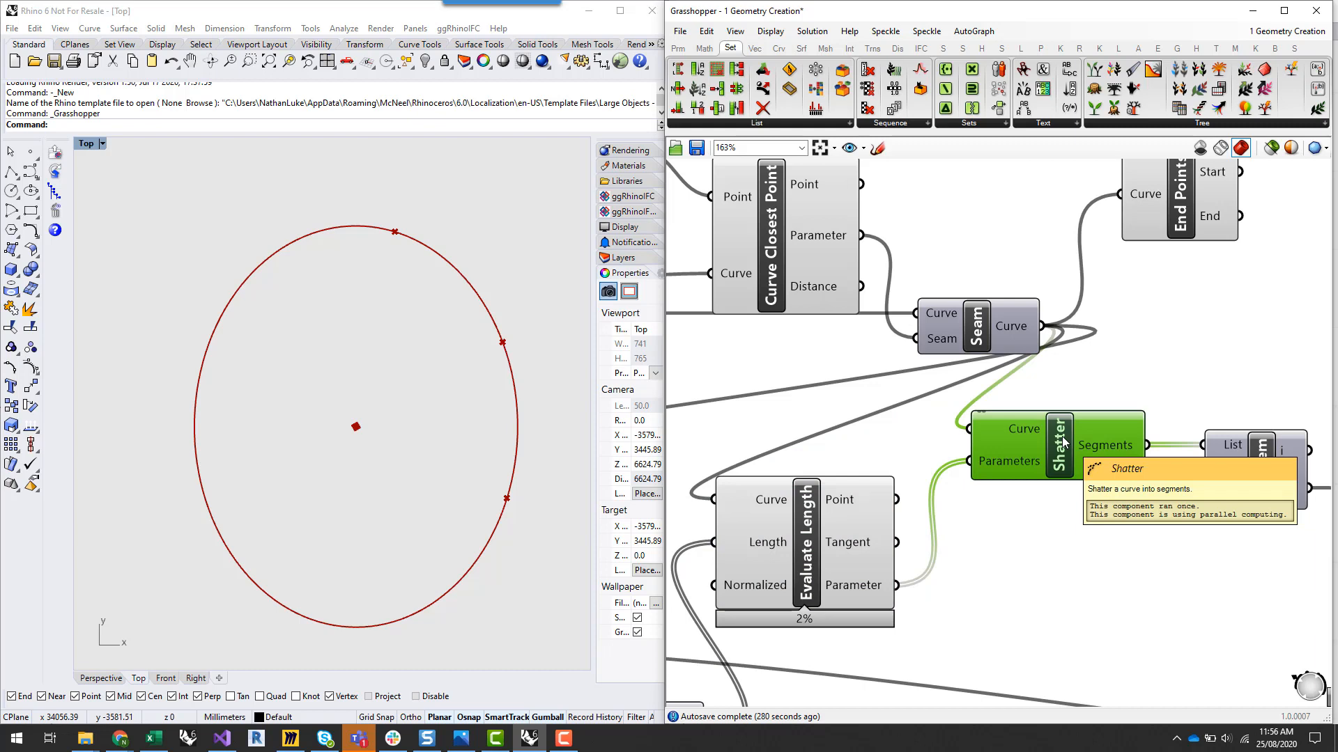
{"action": "left_click_drag", "start_coordinate": [1062, 442], "coordinate": [1075, 446]}
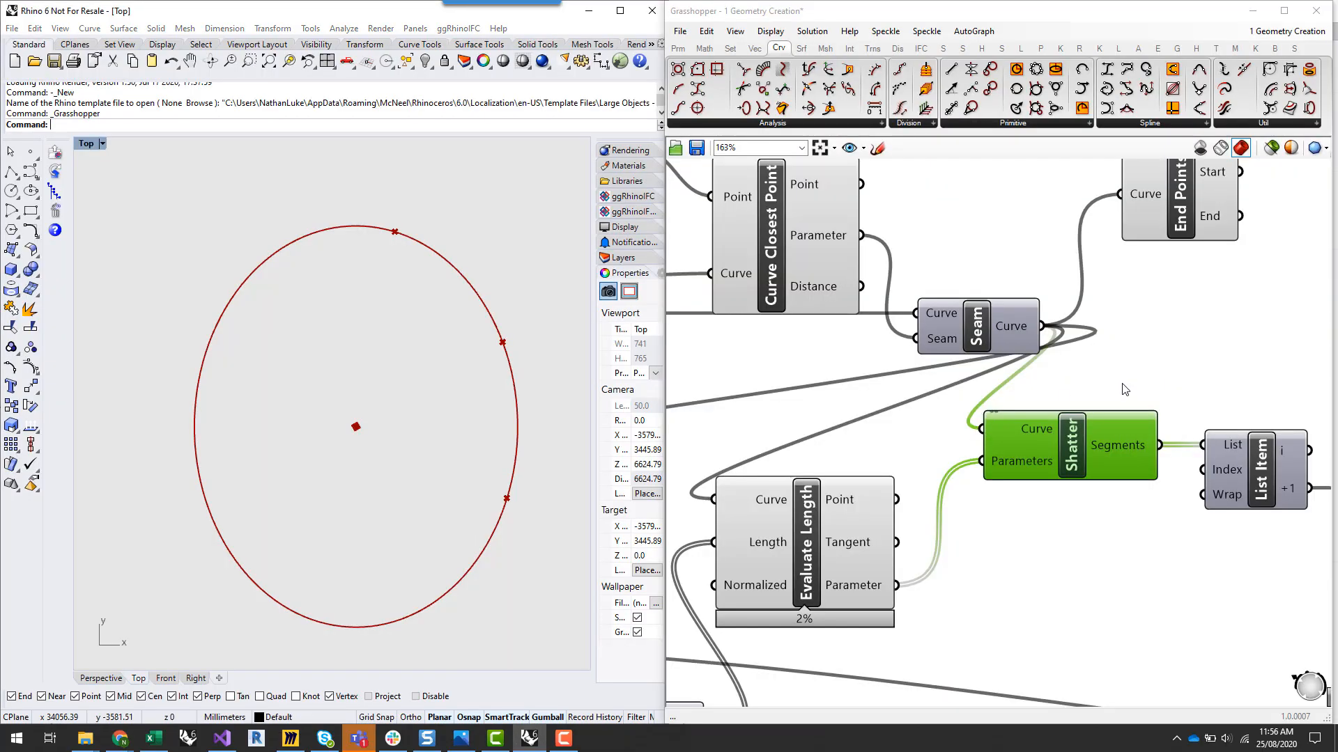
{"action": "left_click", "coordinate": [1123, 388]}
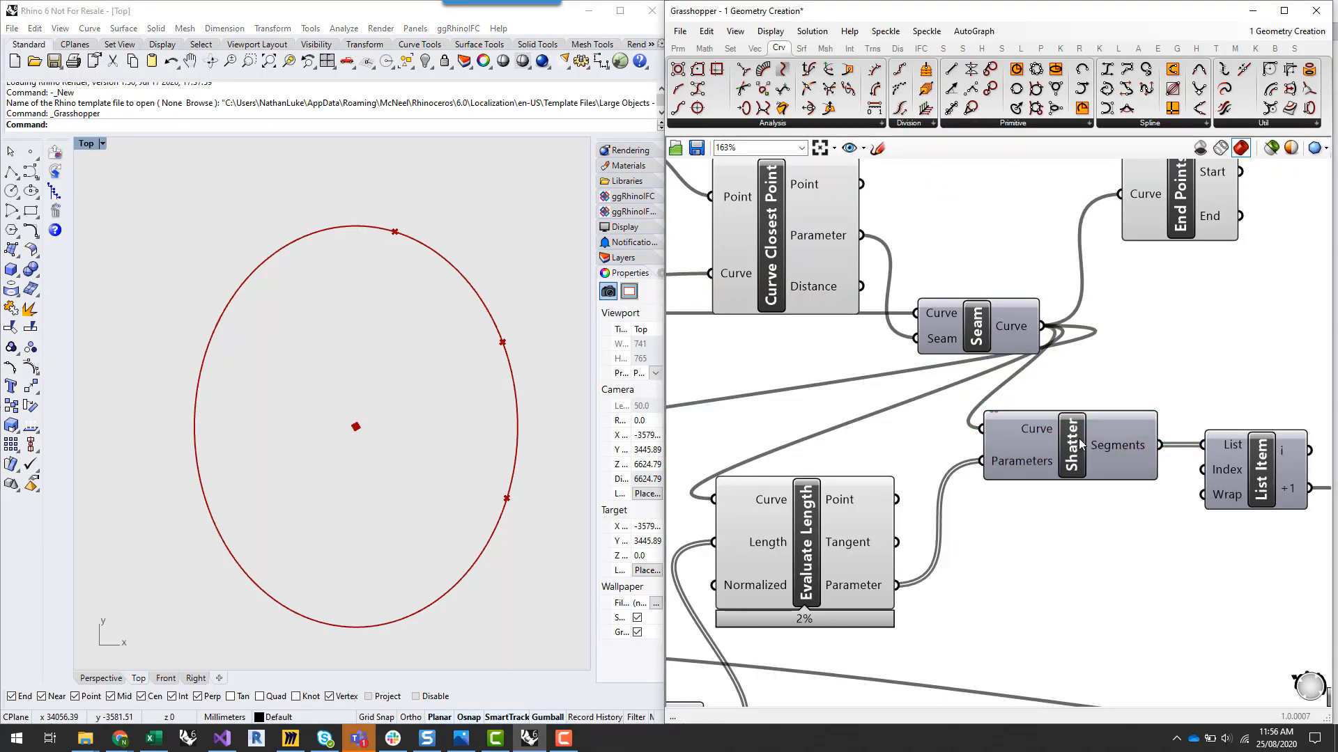
Turn on the Shatter component's preview and inspect its Segments output on the ellipse
{"action": "left_click", "coordinate": [1073, 446]}
{"action": "right_click", "coordinate": [1073, 447]}
{"action": "left_click", "coordinate": [1107, 466]}
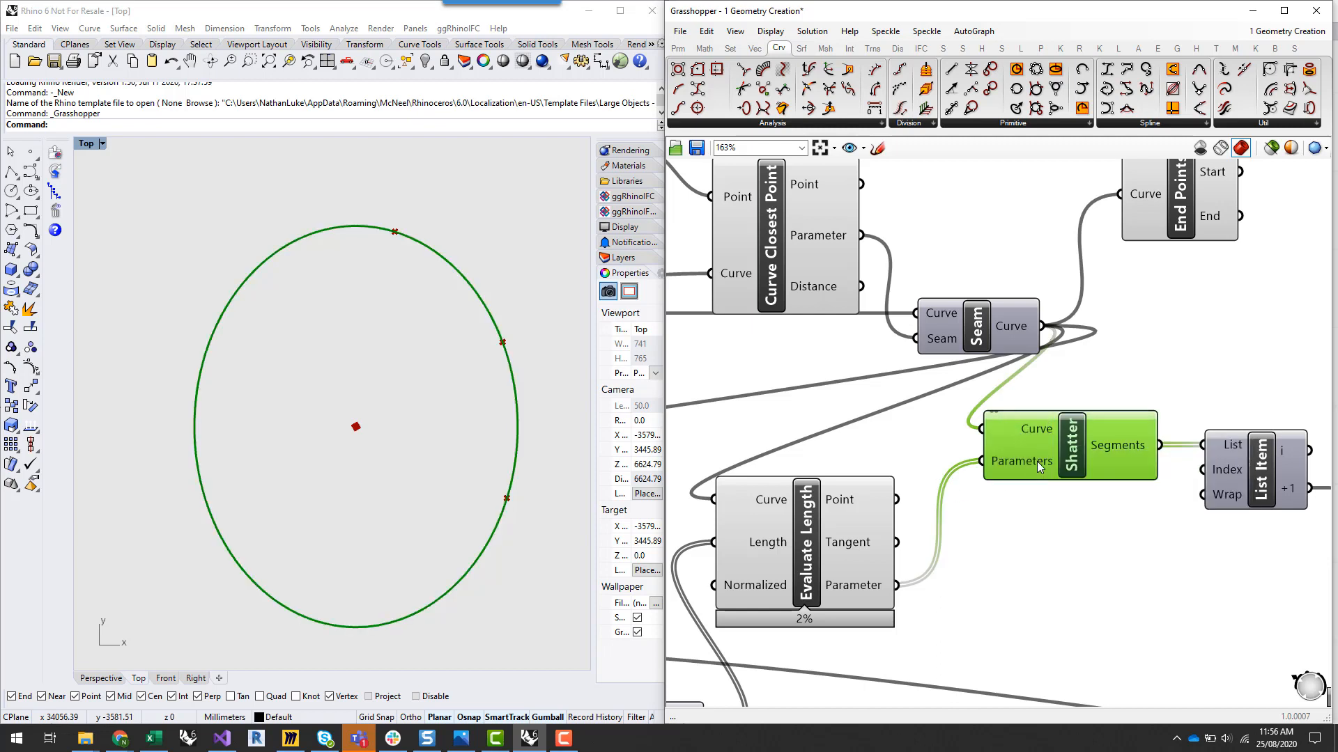
{"action": "left_click", "coordinate": [1117, 565]}
{"action": "scroll", "coordinate": [1031, 516], "scroll_direction": "down", "scroll_amount": 3}
{"action": "scroll", "coordinate": [1165, 554], "scroll_direction": "up", "scroll_amount": 3}
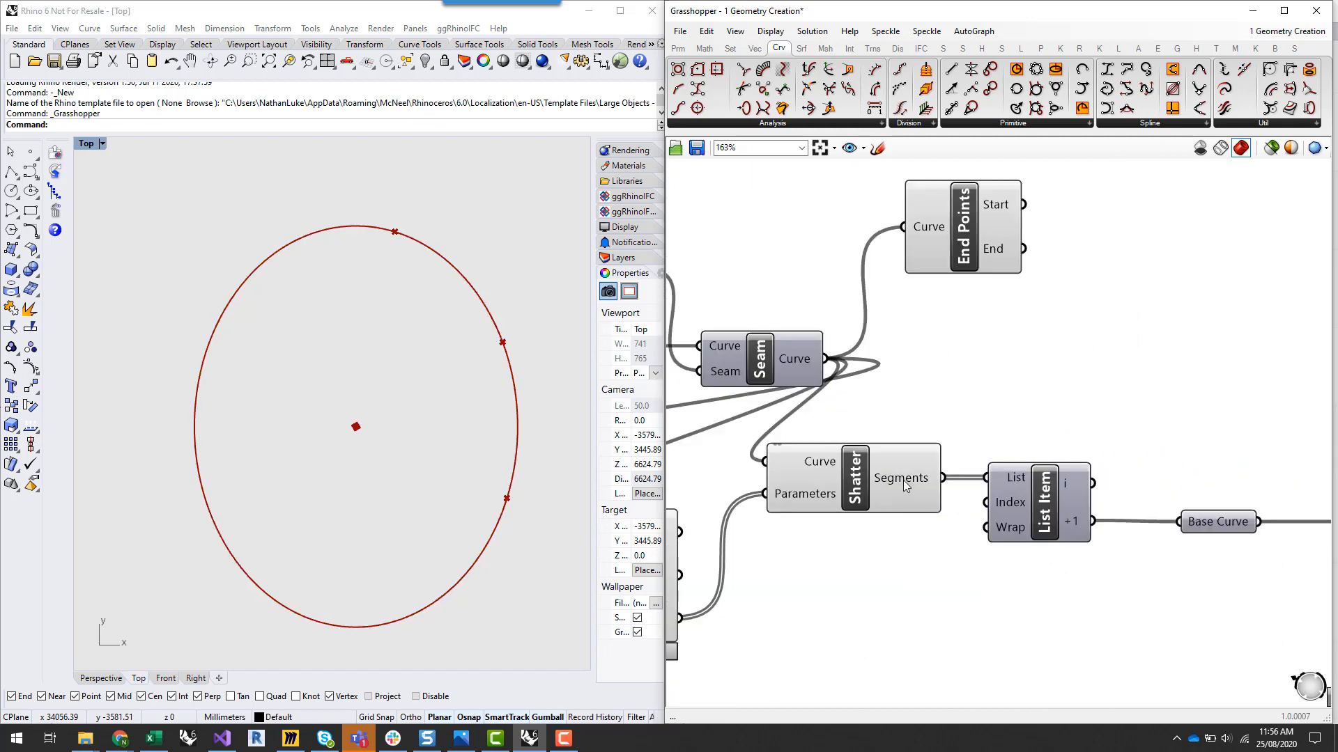
{"action": "left_click", "coordinate": [902, 479]}
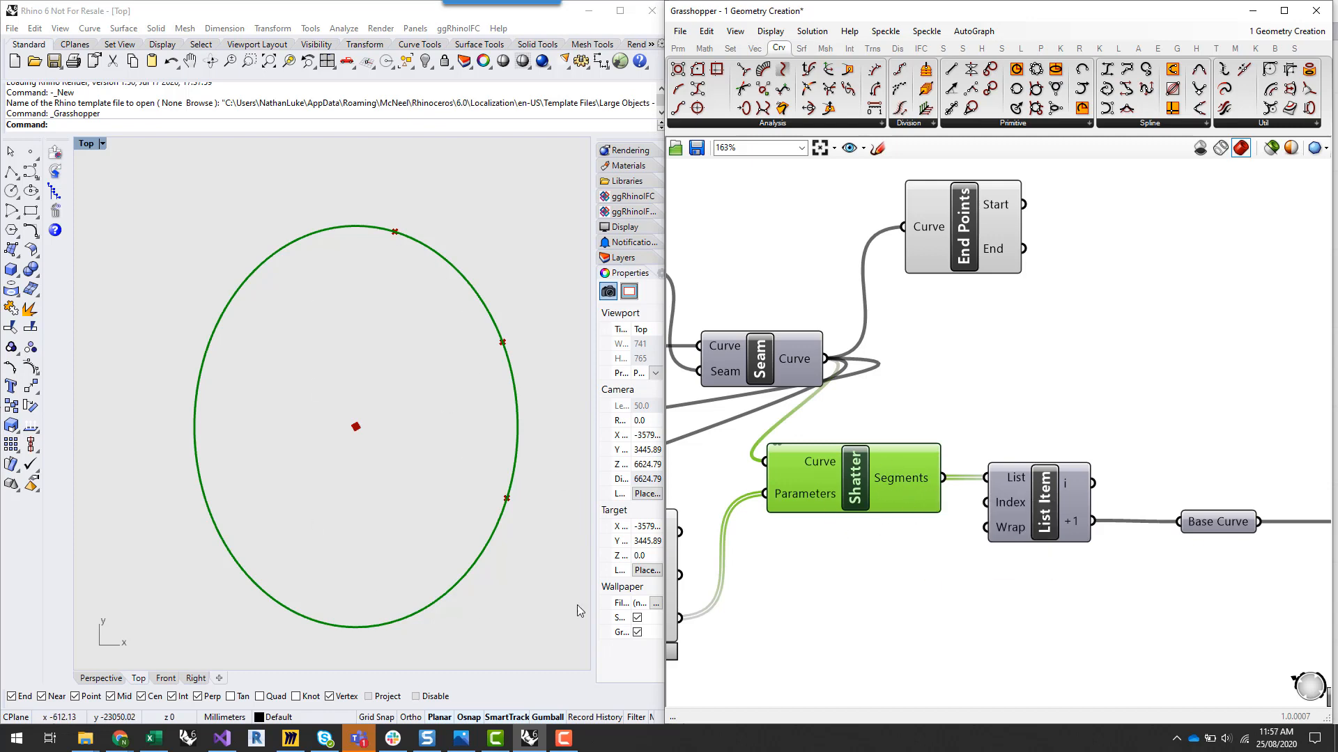
Turn on the List Item component's preview and inspect its i output
{"action": "right_click", "coordinate": [1048, 496]}
{"action": "left_click", "coordinate": [1127, 528]}
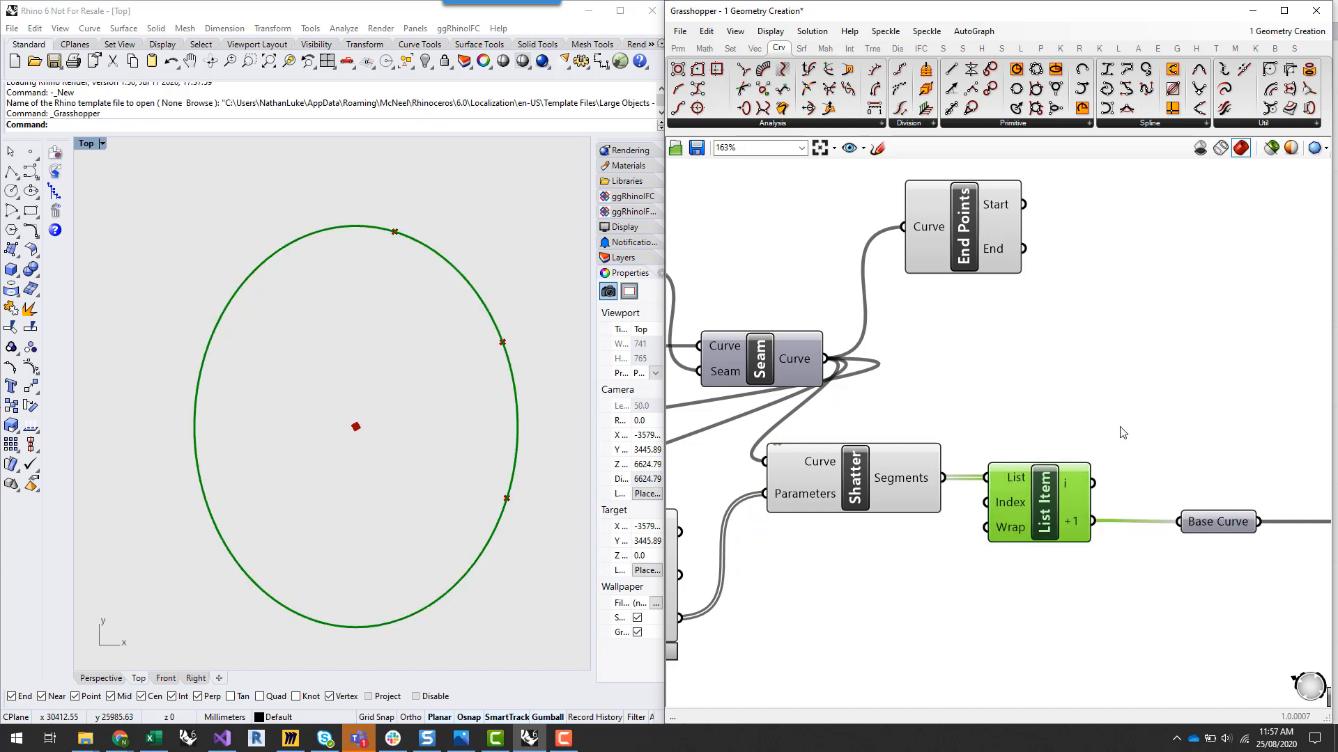
{"action": "left_click", "coordinate": [1118, 428]}
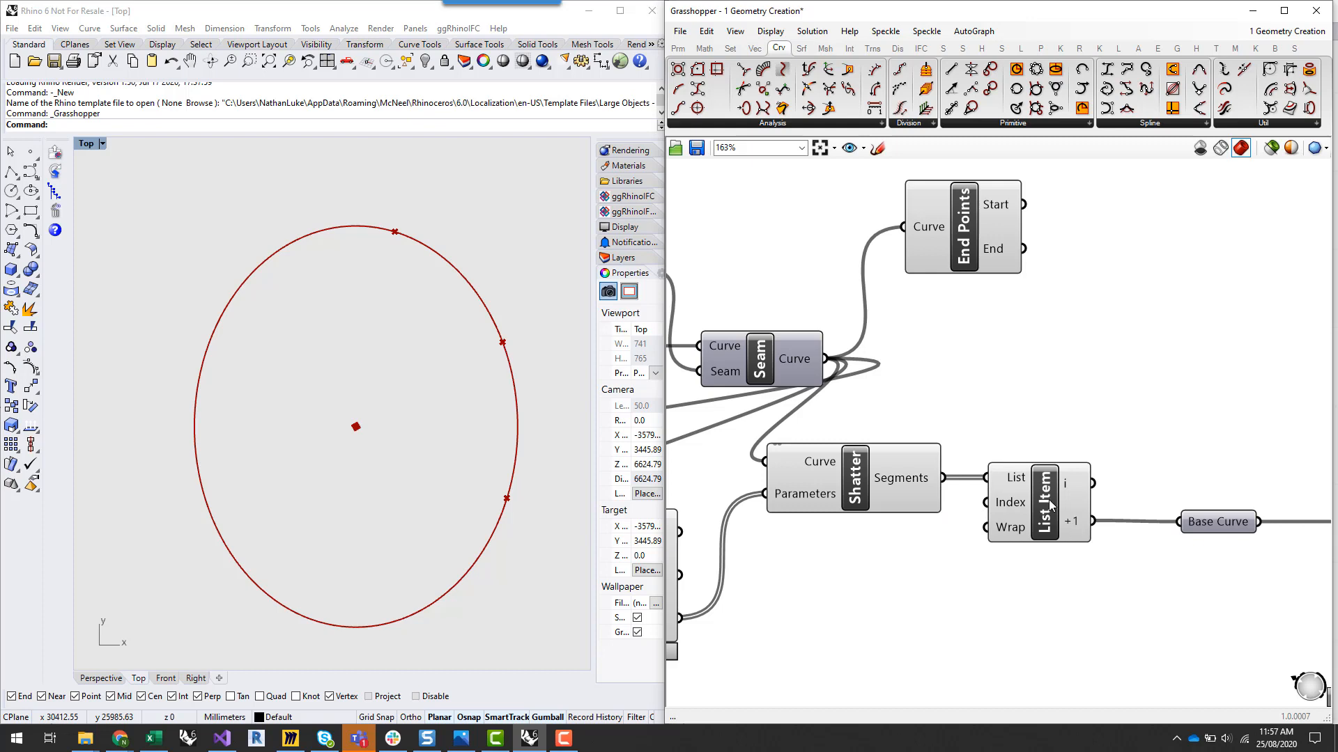
{"action": "mouse_move", "coordinate": [1019, 482]}
{"action": "scroll", "coordinate": [1121, 506], "scroll_direction": "up", "scroll_amount": 2}
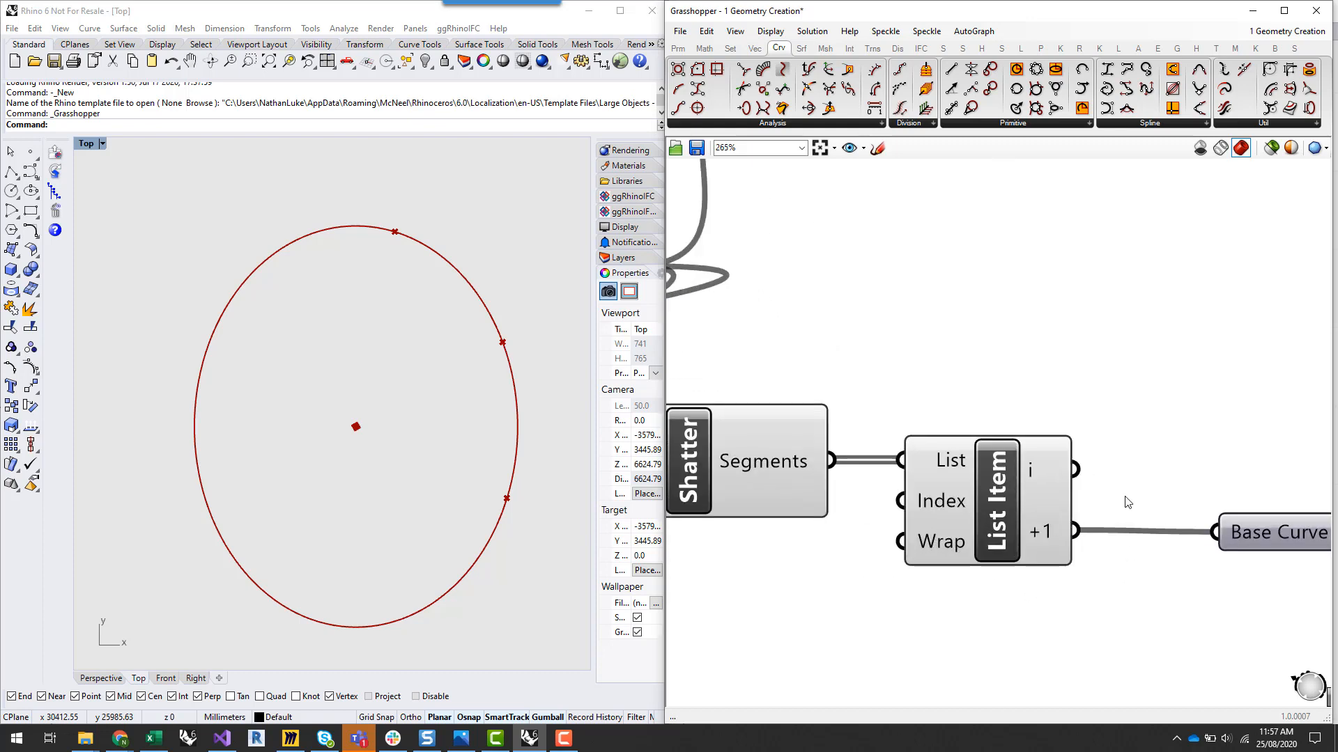
{"action": "scroll", "coordinate": [1127, 501], "scroll_direction": "down", "scroll_amount": 1}
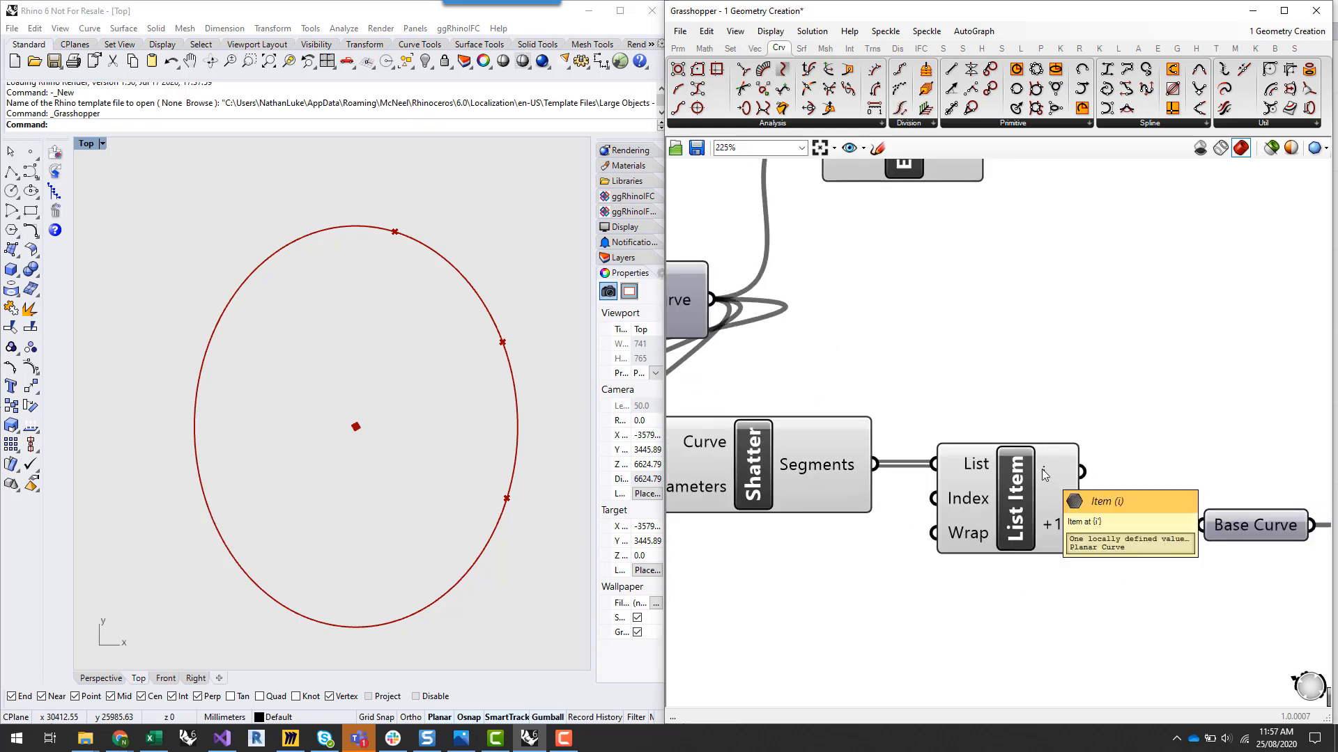
{"action": "scroll", "coordinate": [1020, 542], "scroll_direction": "up", "scroll_amount": 4}
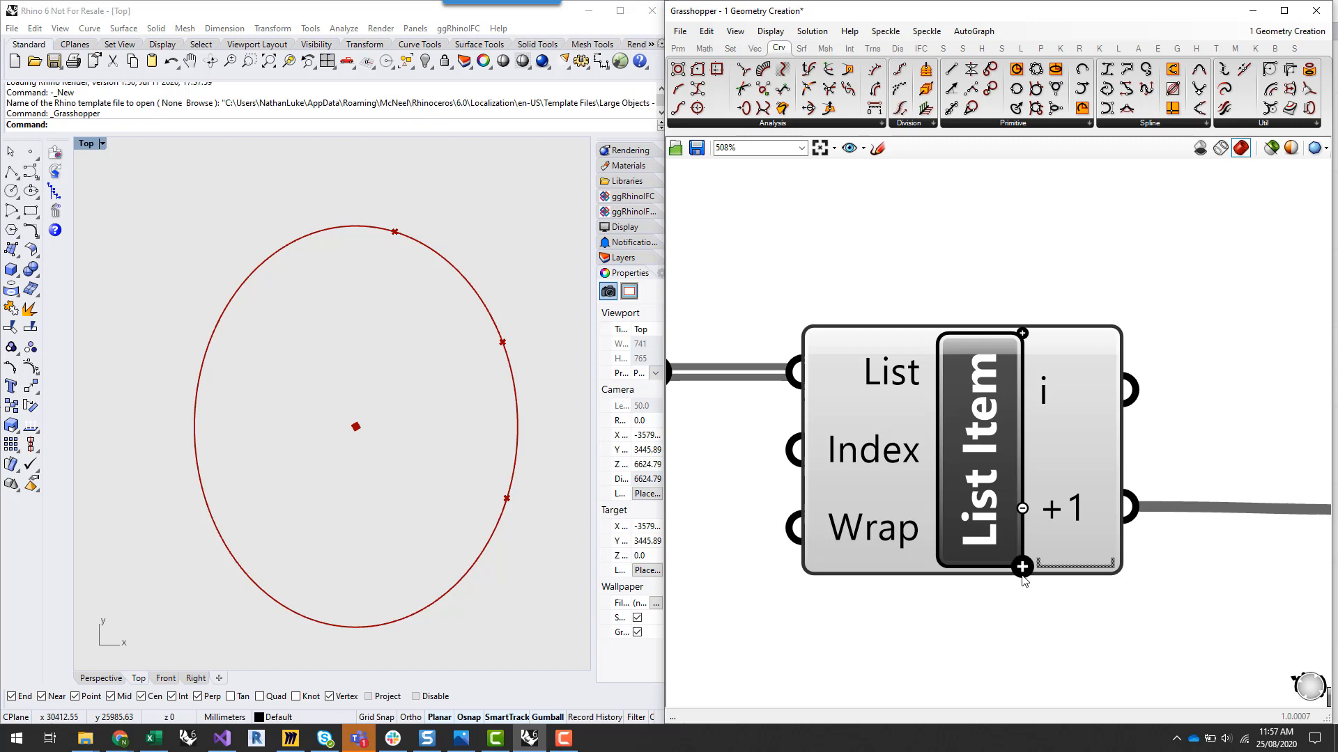
Try adding outputs to List Item, check its Index input, and remove the extra outputs, leaving only i
{"action": "left_click", "coordinate": [1023, 568]}
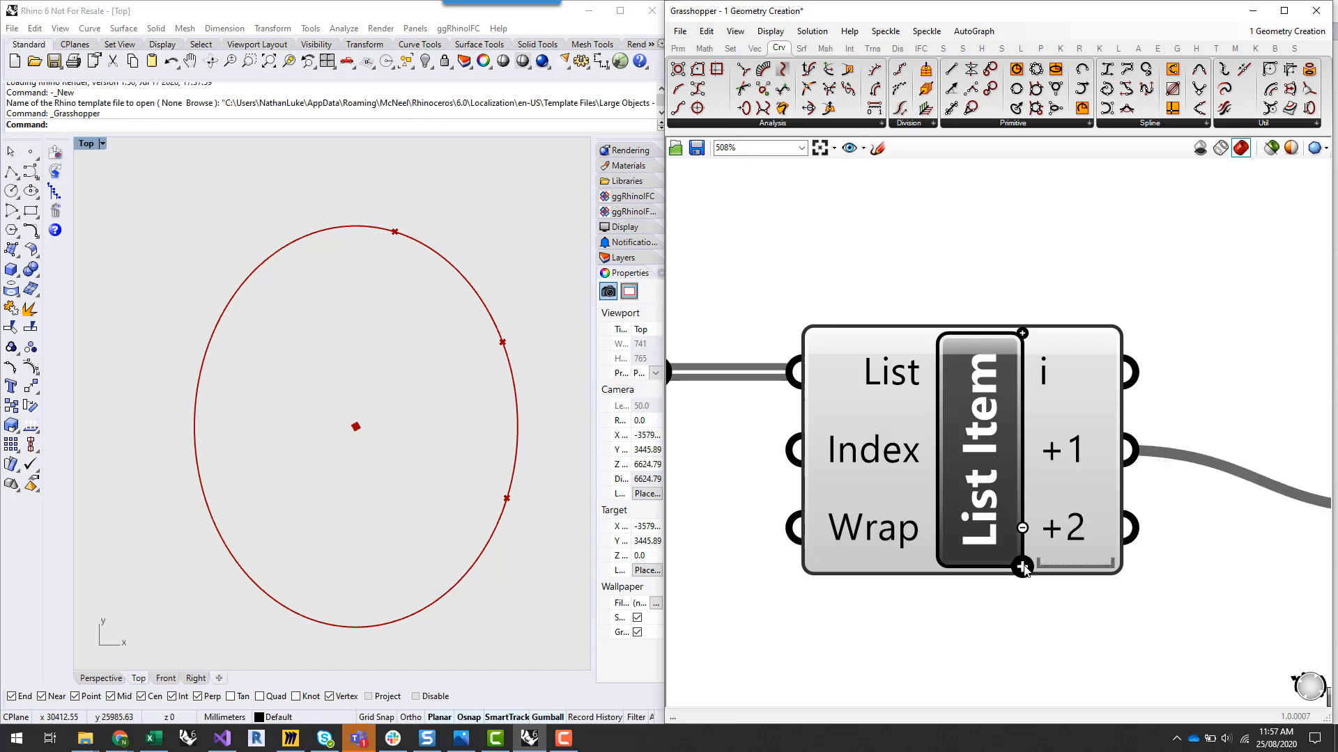
{"action": "left_click", "coordinate": [1022, 528]}
{"action": "left_click", "coordinate": [1020, 509]}
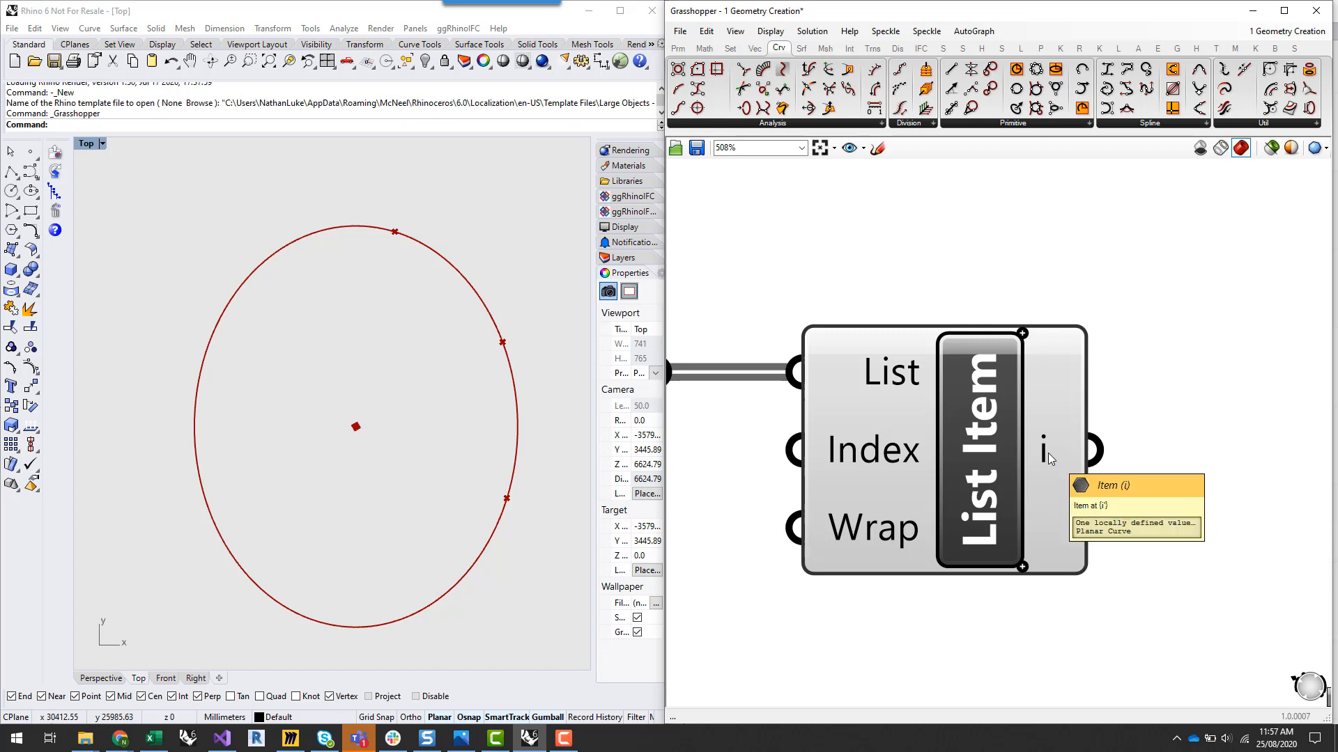
{"action": "mouse_move", "coordinate": [846, 455]}
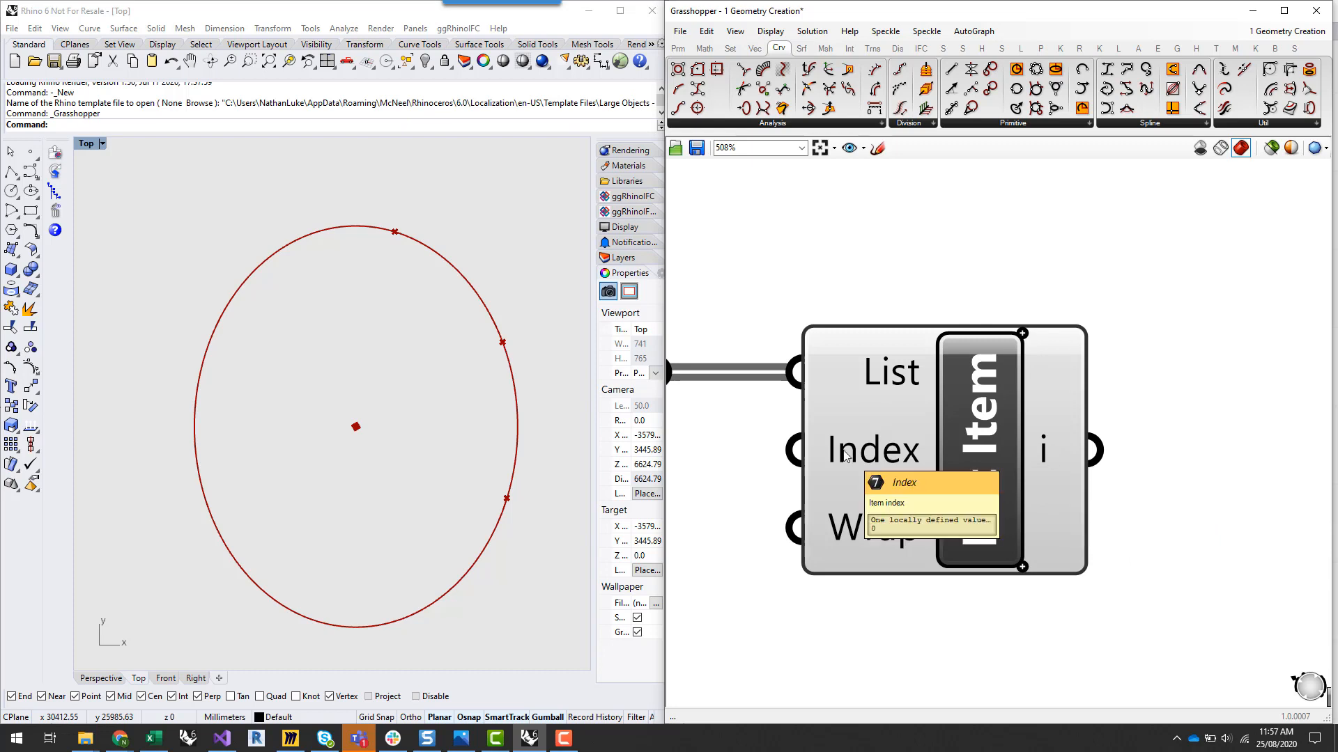
{"action": "left_click", "coordinate": [1022, 567]}
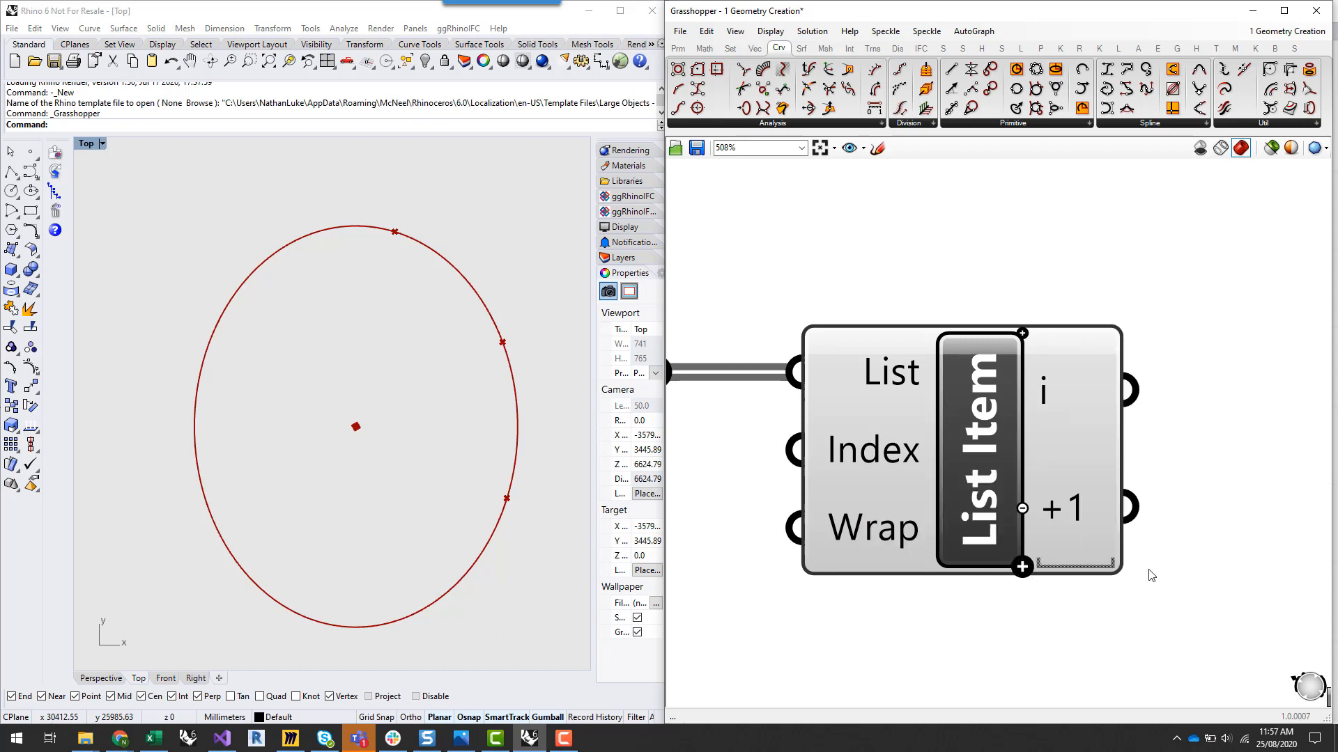
{"action": "mouse_move", "coordinate": [1082, 505]}
{"action": "left_click", "coordinate": [1022, 508]}
Add a Panel containing 1, connect it to List Item's Index input, and check the selected segment
{"action": "scroll", "coordinate": [1115, 474], "scroll_direction": "down", "scroll_amount": 2}
{"action": "double_click", "coordinate": [810, 534]}
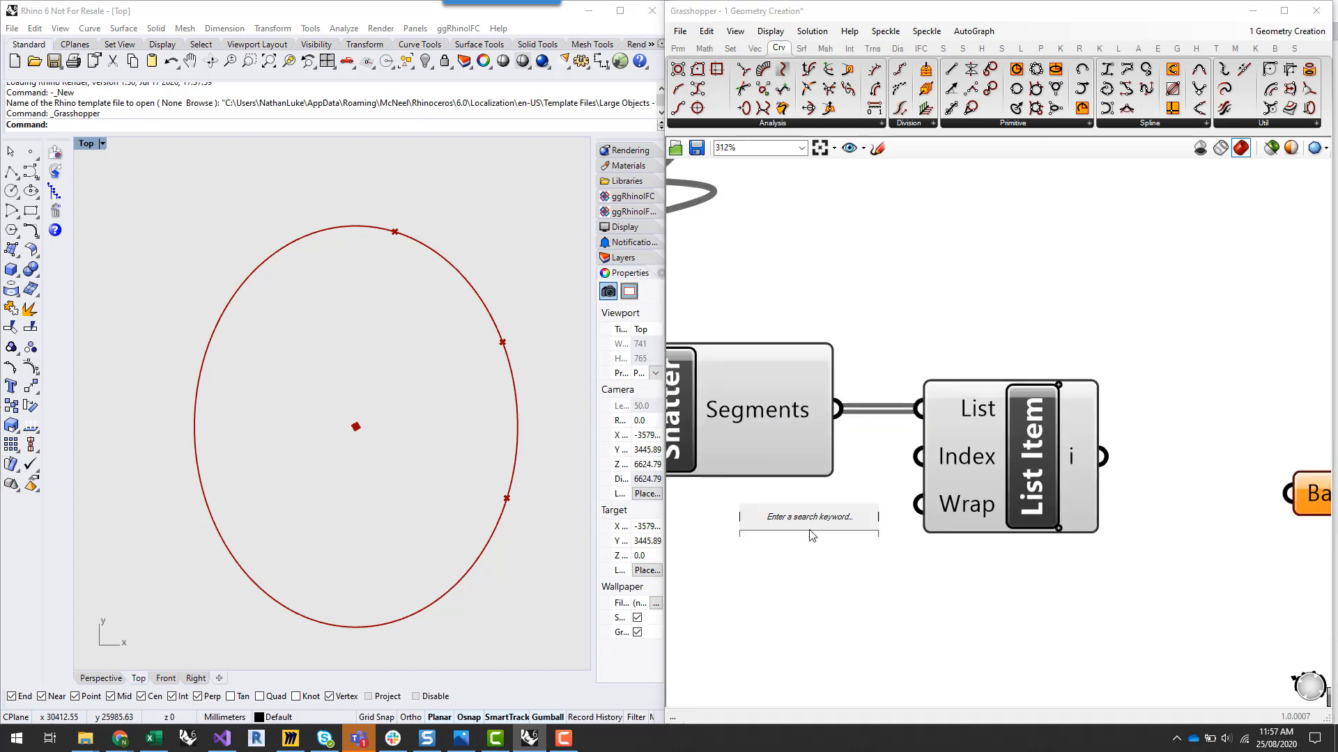
{"action": "type", "text": "//"}
{"action": "key", "text": "Return"}
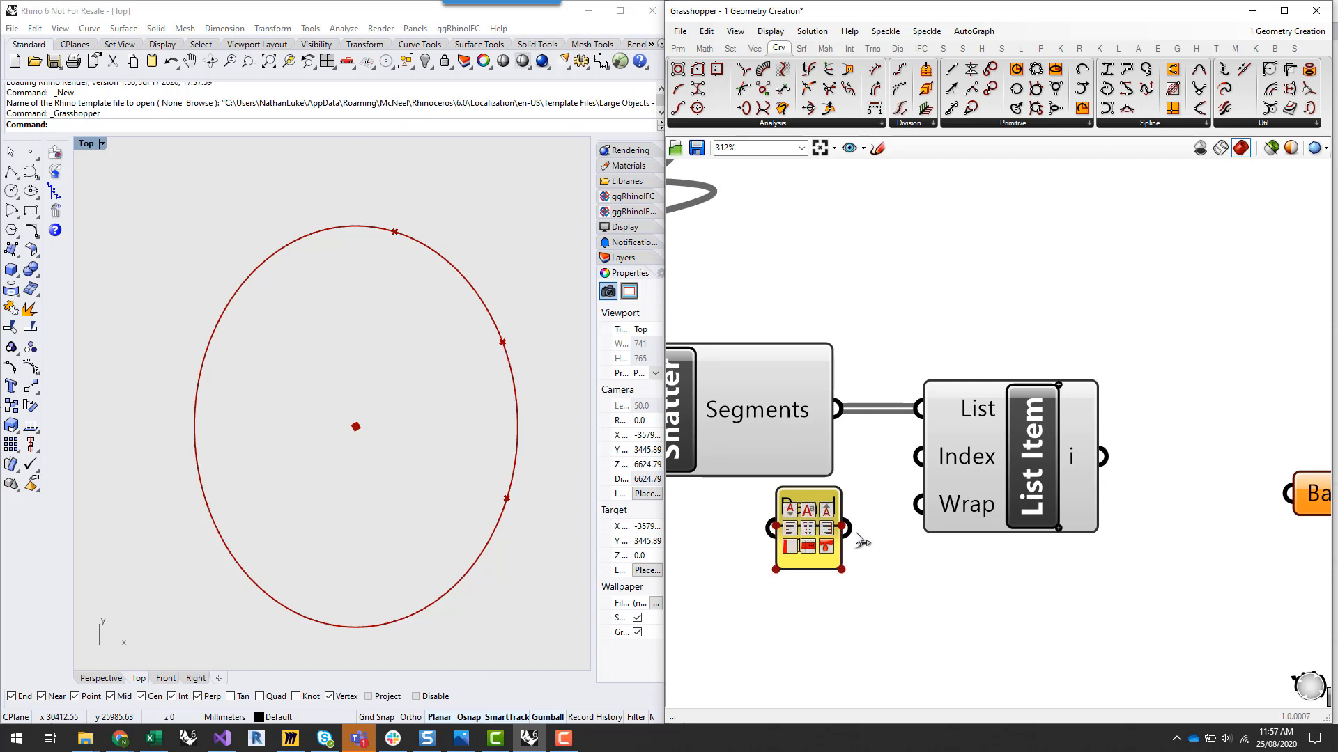
{"action": "left_click_drag", "start_coordinate": [845, 528], "coordinate": [919, 457]}
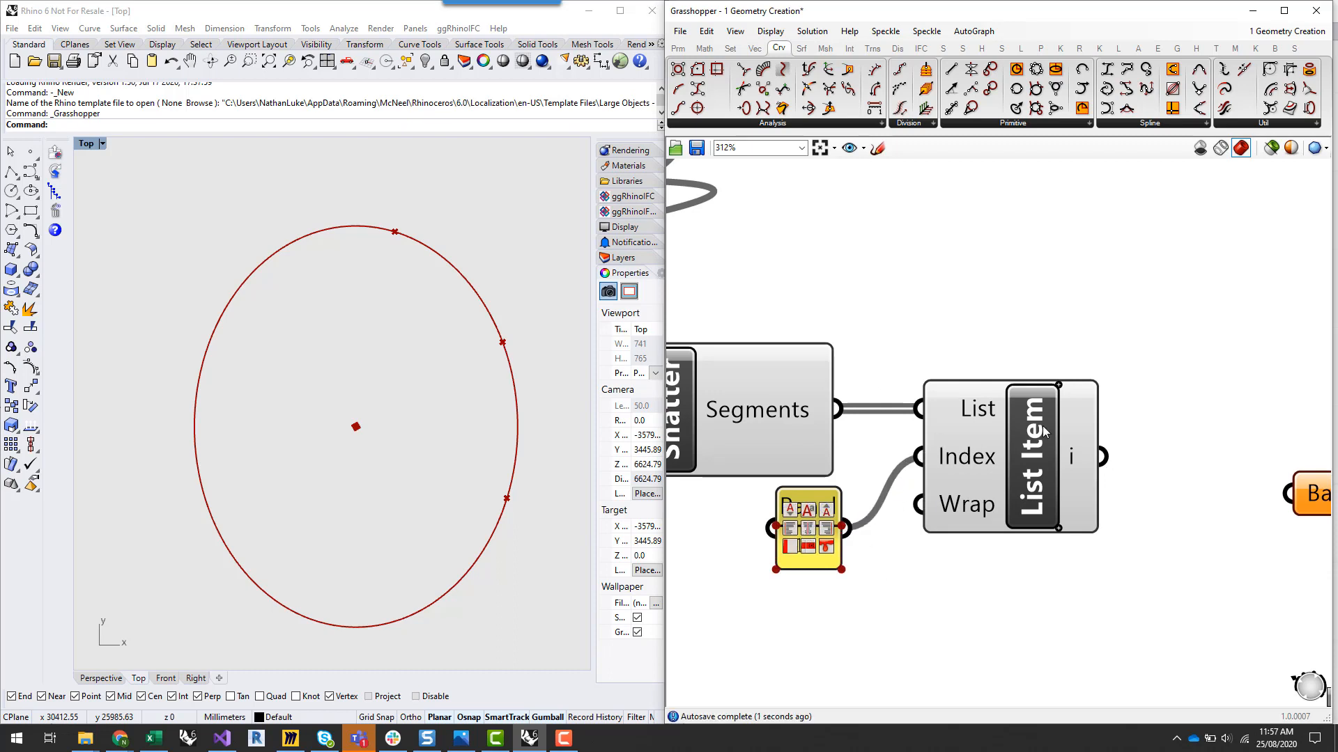
{"action": "left_click", "coordinate": [1032, 455]}
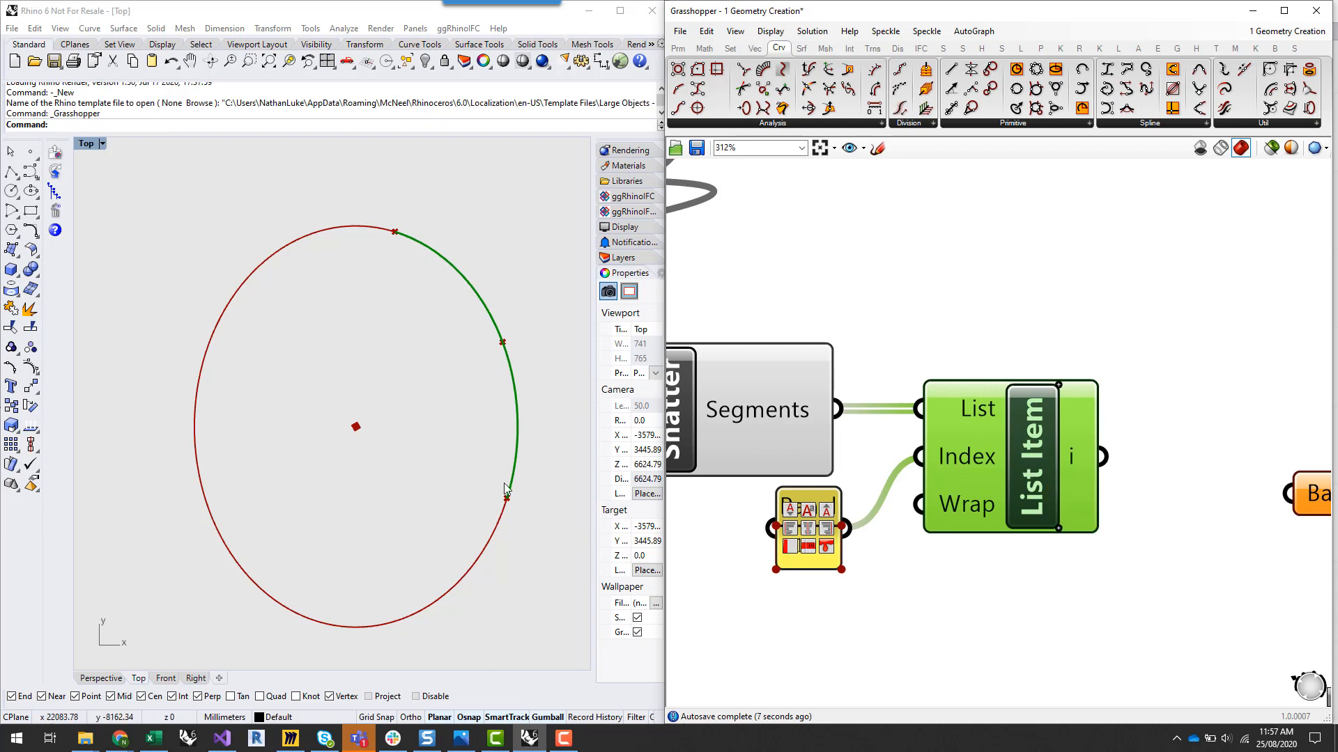
{"action": "left_click", "coordinate": [1080, 317]}
Connect List Item's i output to the Base Curve parameter and turn on its preview
{"action": "scroll", "coordinate": [1021, 337], "scroll_direction": "down", "scroll_amount": 3}
{"action": "left_click_drag", "start_coordinate": [1064, 407], "coordinate": [1209, 431]}
{"action": "left_click", "coordinate": [1211, 431]}
{"action": "right_click", "coordinate": [1234, 437]}
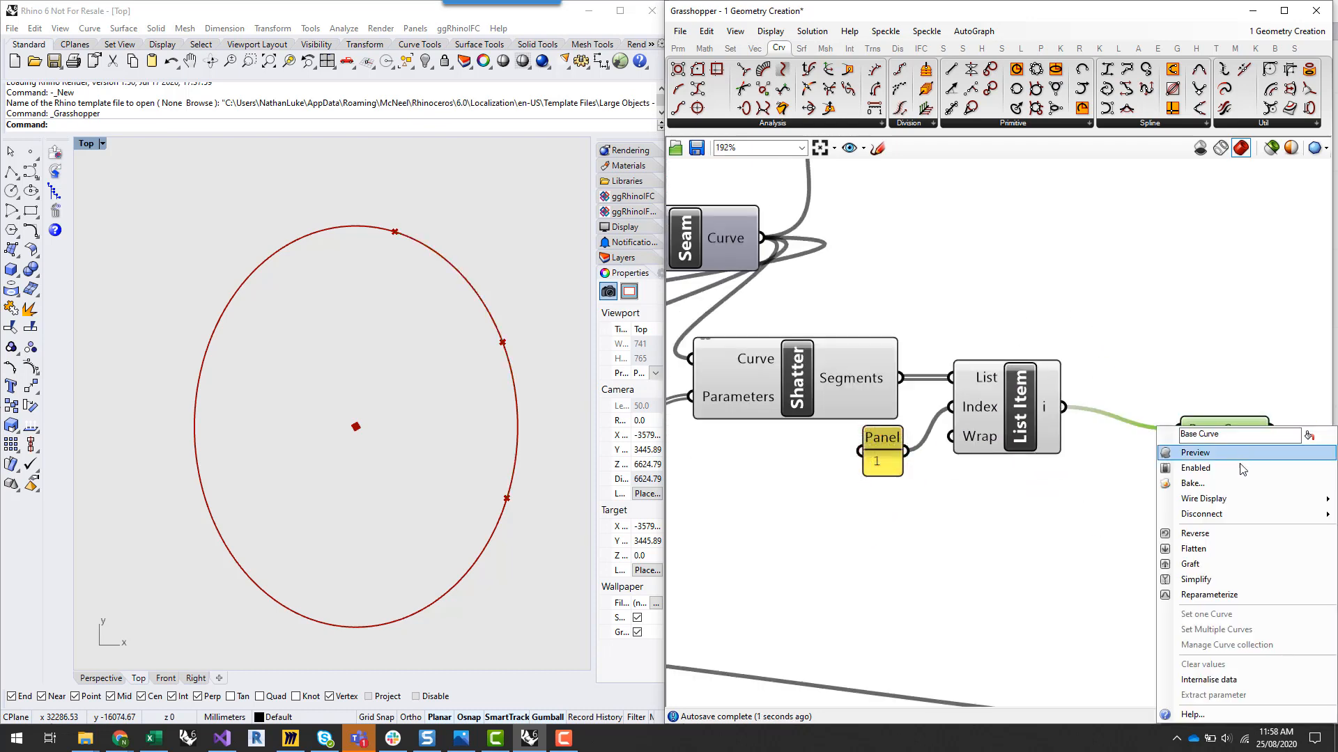
{"action": "left_click", "coordinate": [1238, 455]}
{"action": "left_click", "coordinate": [1163, 340]}
{"action": "left_click", "coordinate": [1221, 432]}
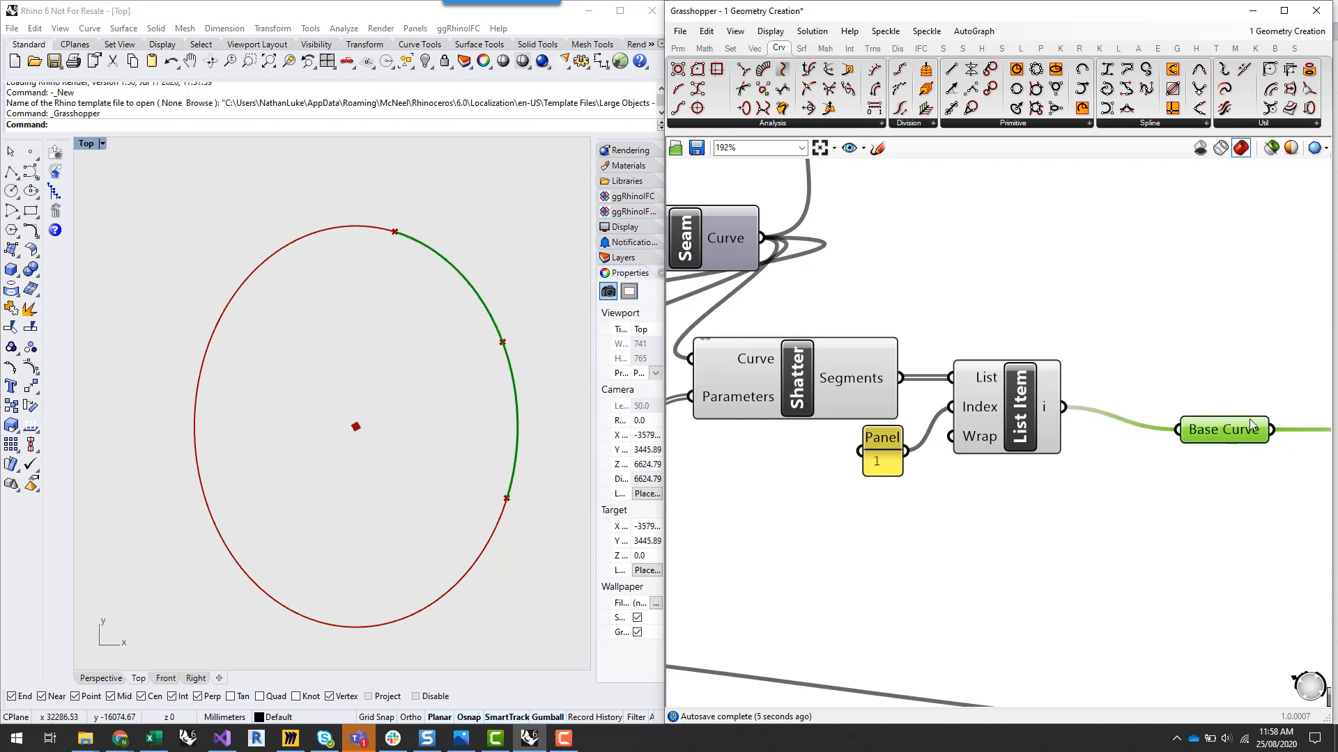
Set the number slider feeding the Radians component to 40 degrees
{"action": "scroll", "coordinate": [1252, 426], "scroll_direction": "up", "scroll_amount": 1}
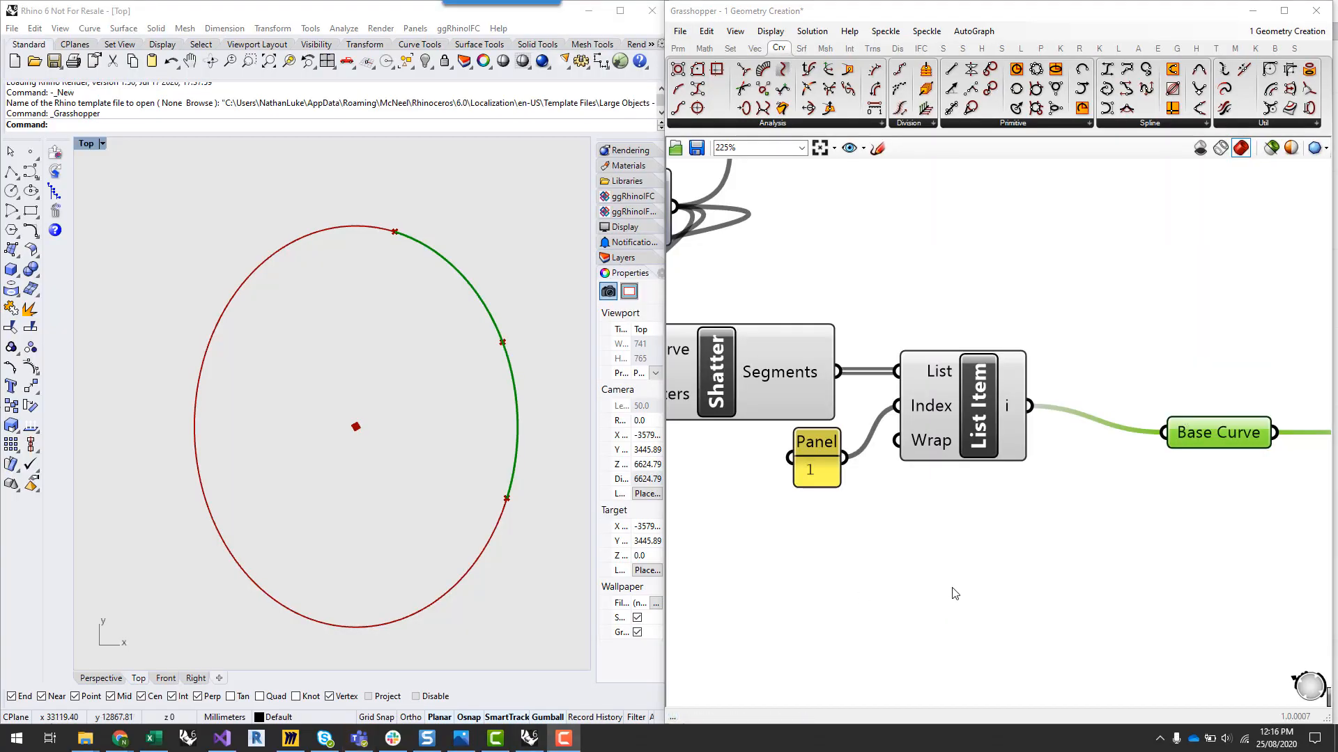
{"action": "scroll", "coordinate": [1099, 546], "scroll_direction": "down", "scroll_amount": 5}
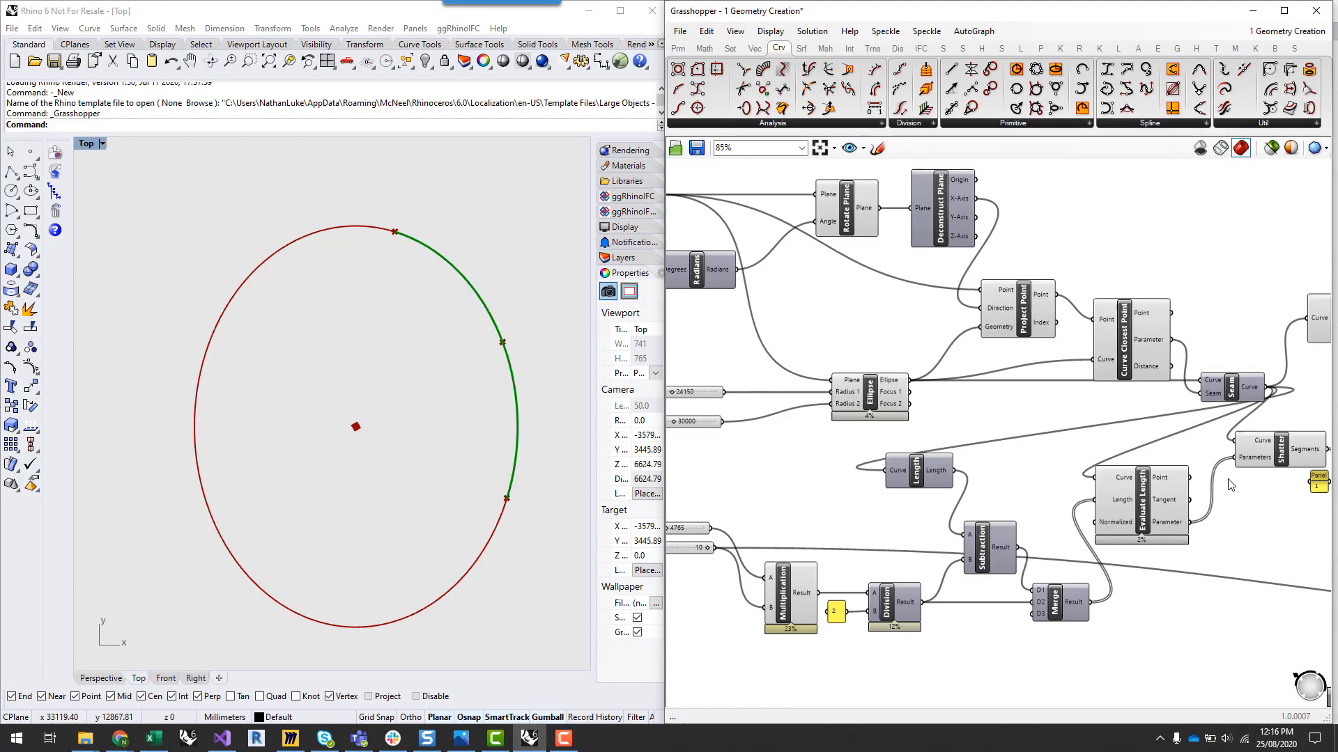
{"action": "scroll", "coordinate": [808, 296], "scroll_direction": "up", "scroll_amount": 5}
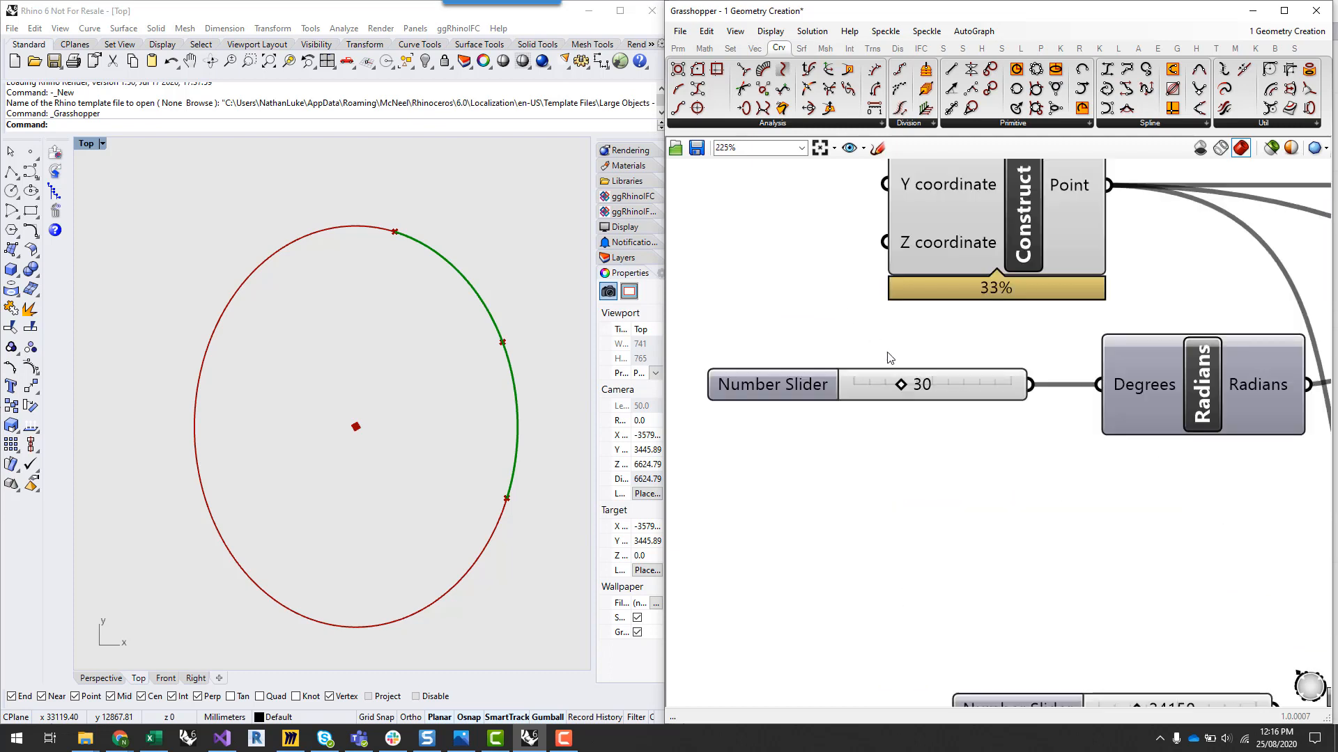
{"action": "mouse_move", "coordinate": [903, 388]}
{"action": "left_mouse_down"}
{"action": "mouse_move", "coordinate": [930, 387]}
{"action": "mouse_move", "coordinate": [862, 389]}
{"action": "mouse_move", "coordinate": [925, 392]}
{"action": "left_mouse_up"}
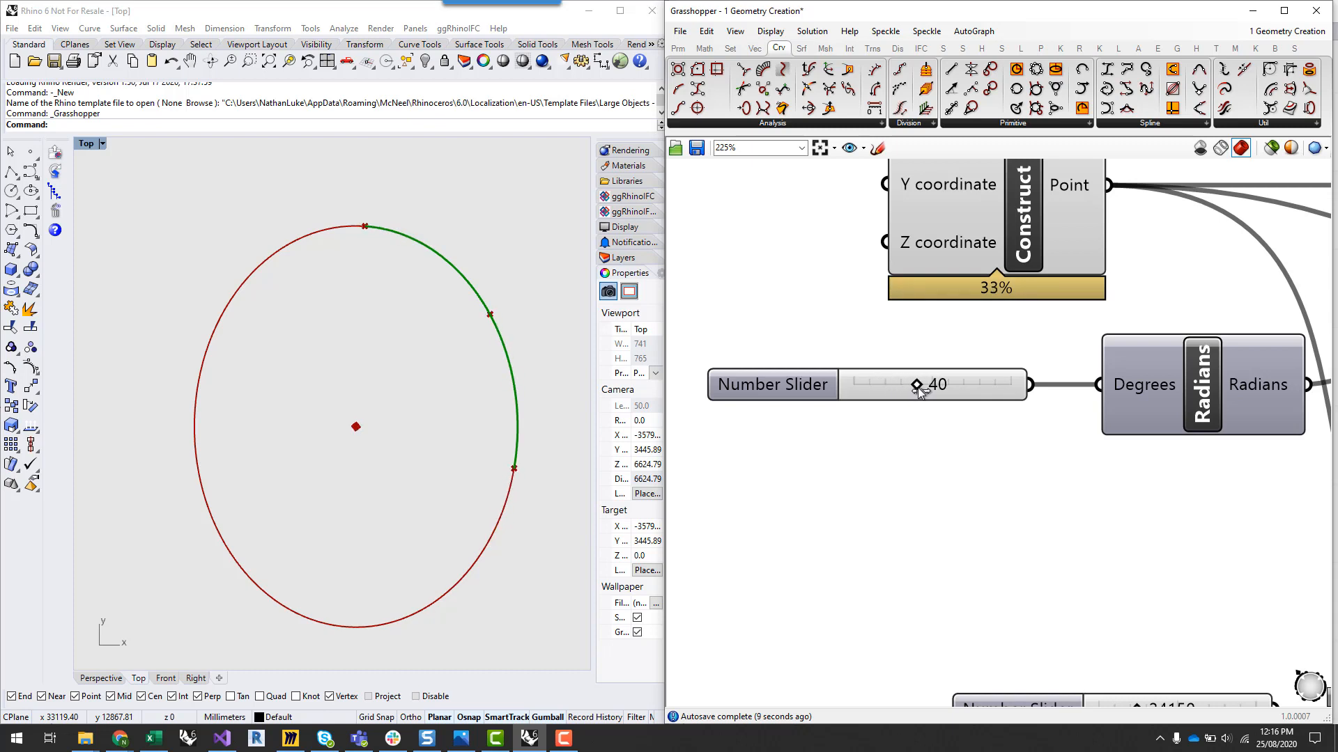
{"action": "scroll", "coordinate": [845, 319], "scroll_direction": "down", "scroll_amount": 2}
{"action": "scroll", "coordinate": [1042, 557], "scroll_direction": "down", "scroll_amount": 1}
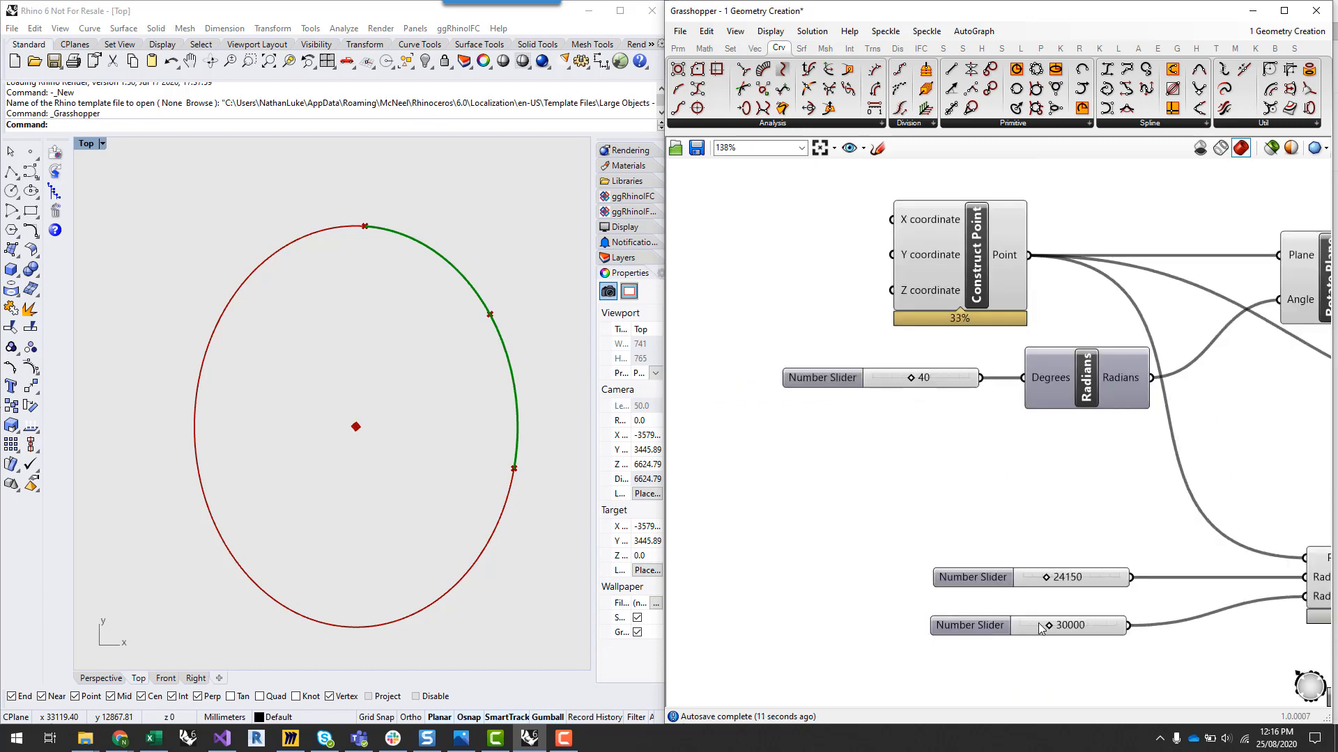
Set the Bay Width slider to 5021 and the Number of Bays slider to 10
{"action": "right_click_drag", "start_coordinate": [1048, 592], "coordinate": [1031, 317]}
{"action": "scroll", "coordinate": [1031, 540], "scroll_direction": "up", "scroll_amount": 1}
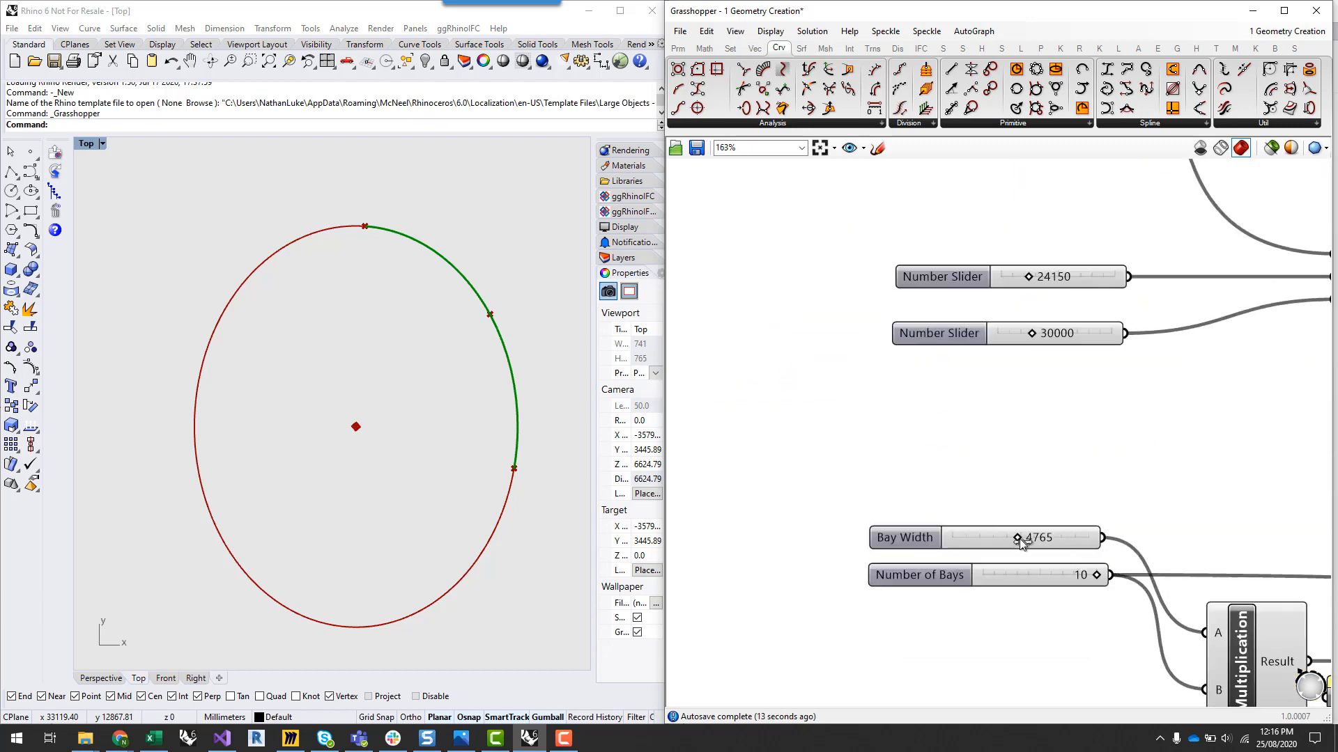
{"action": "left_click_drag", "start_coordinate": [1019, 540], "coordinate": [1020, 541]}
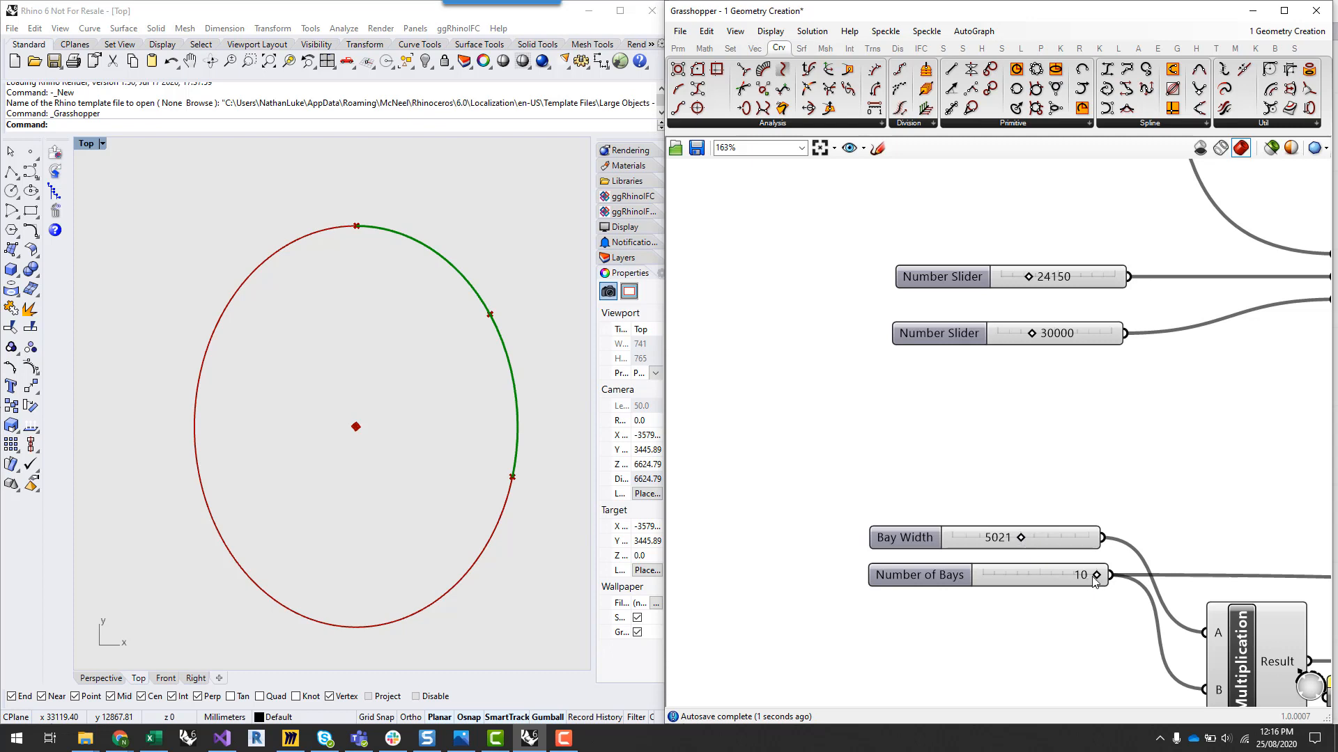
{"action": "mouse_move", "coordinate": [1087, 579]}
{"action": "left_mouse_down"}
{"action": "mouse_move", "coordinate": [1066, 579]}
{"action": "mouse_move", "coordinate": [1097, 575]}
{"action": "left_mouse_up"}
Set the slider for the ellipse's Radius 2 to 31842 and deselect Base Curve
{"action": "right_click_drag", "start_coordinate": [1111, 434], "coordinate": [1104, 490]}
{"action": "left_click_drag", "start_coordinate": [1022, 391], "coordinate": [1025, 394]}
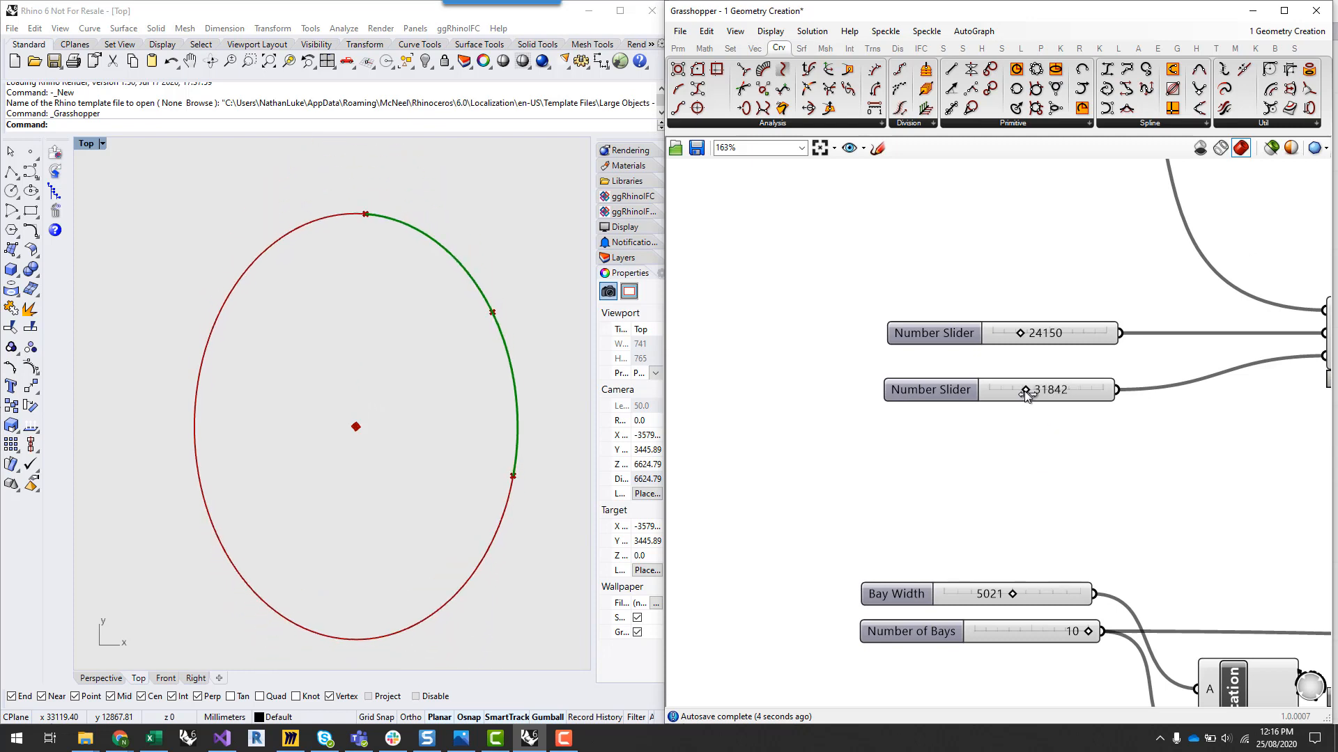
{"action": "left_click", "coordinate": [1029, 451]}
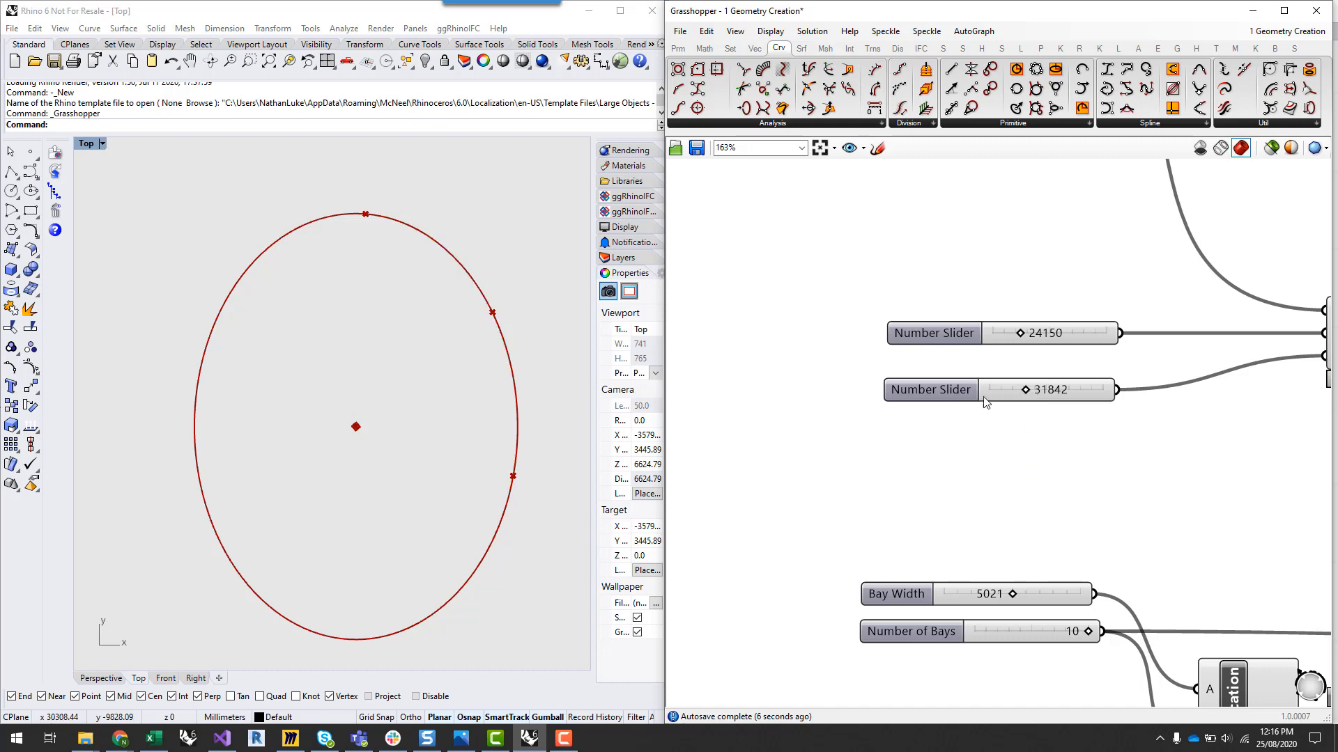
Follow the definition to Base Curve and select it to examine the extracted ellipse segment
{"action": "scroll", "coordinate": [874, 376], "scroll_direction": "down", "scroll_amount": 2}
{"action": "right_click_drag", "start_coordinate": [1165, 463], "coordinate": [851, 464]}
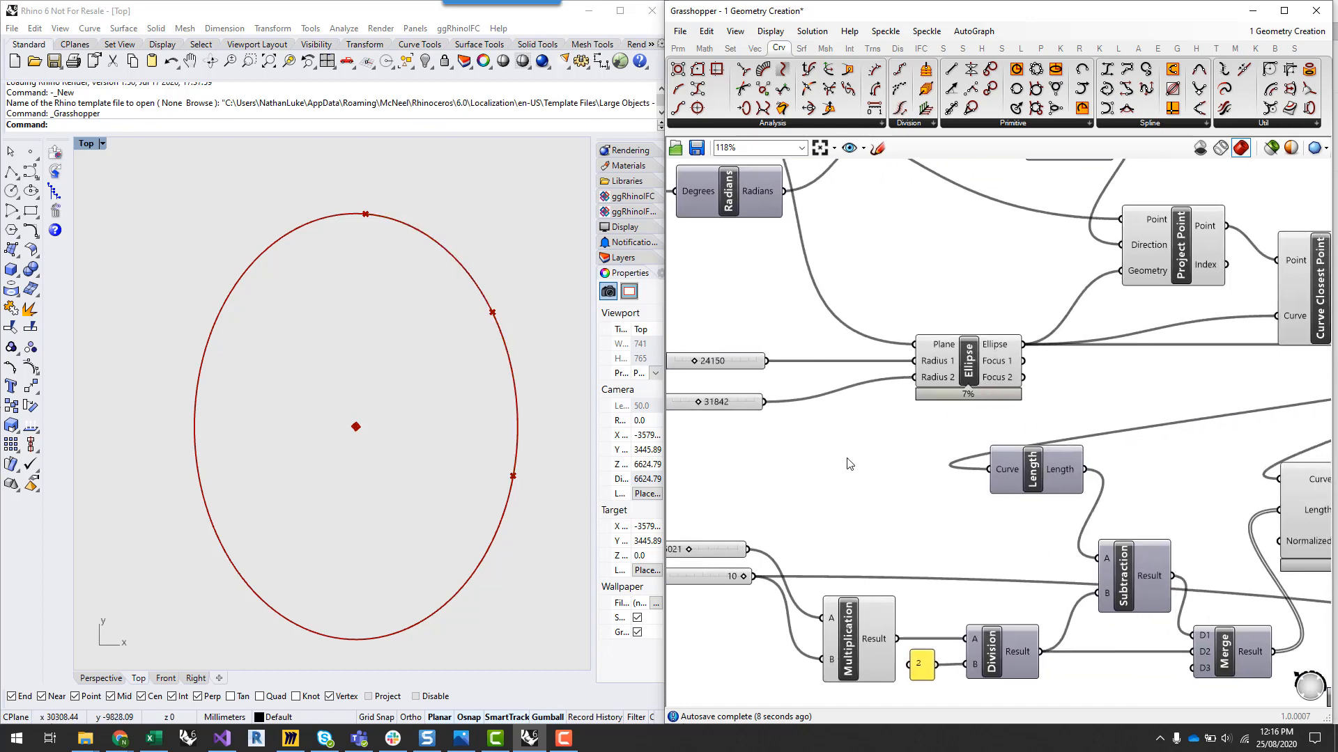
{"action": "scroll", "coordinate": [1238, 414], "scroll_direction": "down", "scroll_amount": 1}
{"action": "right_click_drag", "start_coordinate": [1238, 415], "coordinate": [1052, 435]}
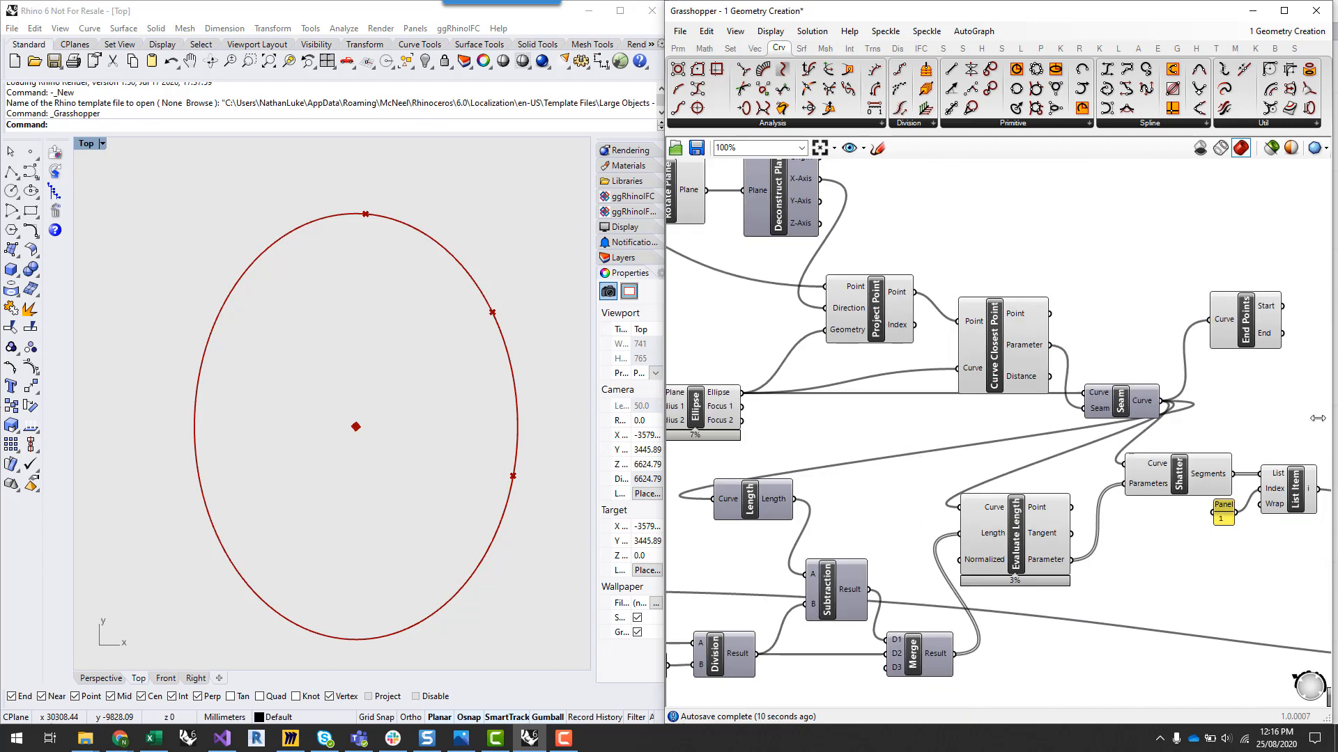
{"action": "right_click_drag", "start_coordinate": [1207, 425], "coordinate": [977, 424]}
{"action": "right_click_drag", "start_coordinate": [1125, 432], "coordinate": [998, 427]}
{"action": "scroll", "coordinate": [1043, 452], "scroll_direction": "up", "scroll_amount": 2}
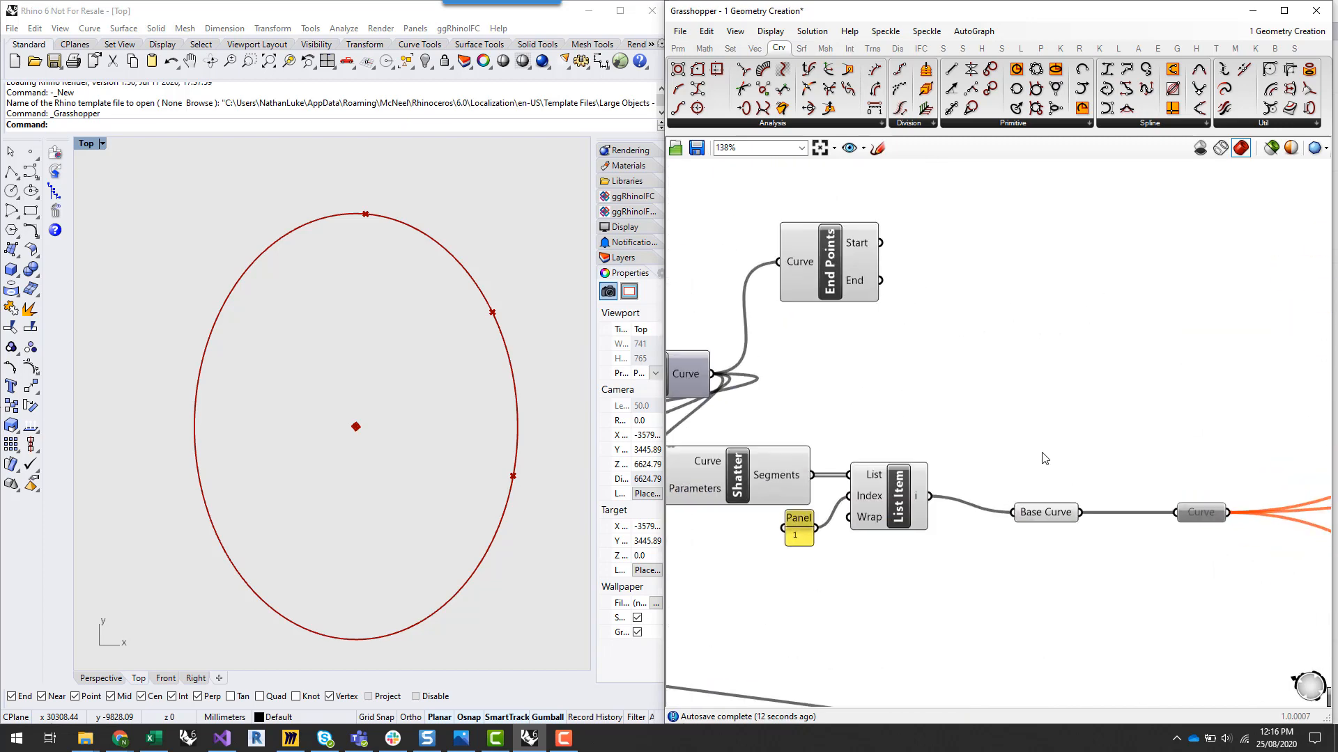
{"action": "left_click", "coordinate": [1047, 519]}
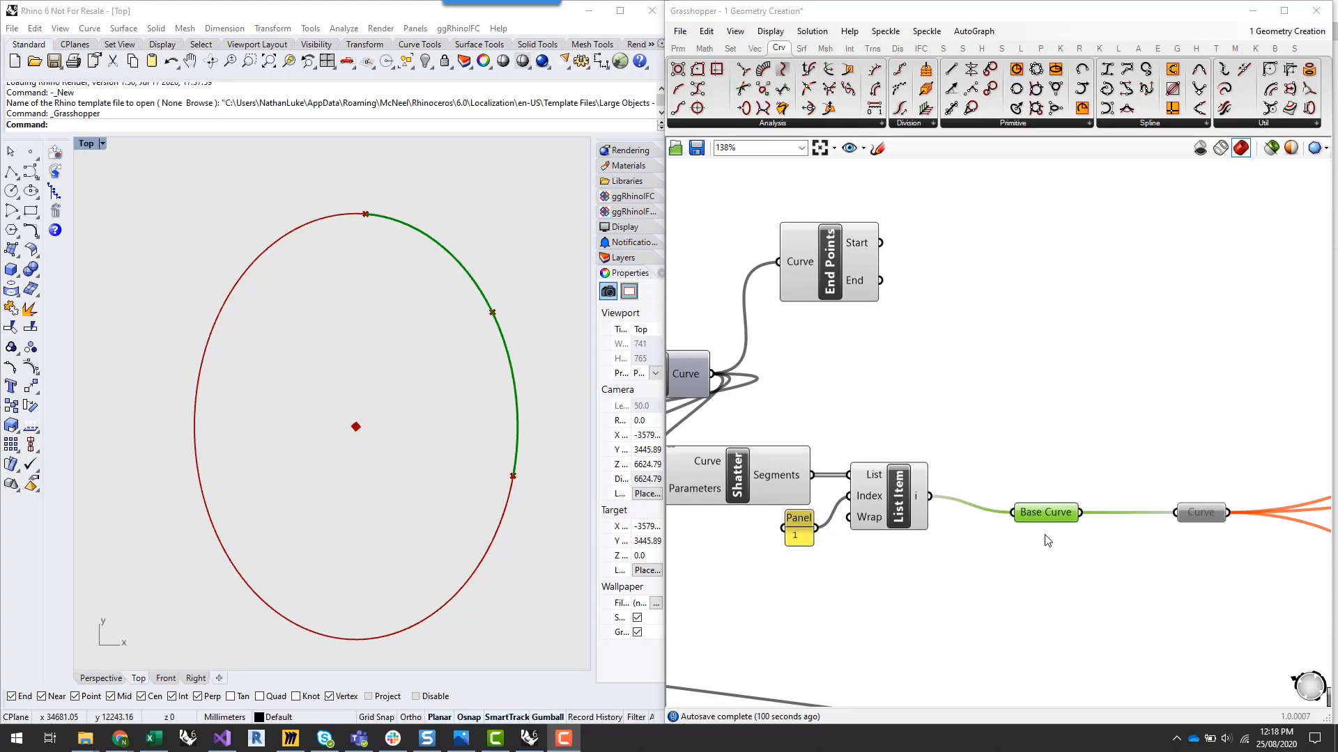
{"action": "mouse_move", "coordinate": [1050, 520]}
Select the Curve parameter fed by Base Curve and open its options
{"action": "scroll", "coordinate": [1117, 306], "scroll_direction": "down", "scroll_amount": 2}
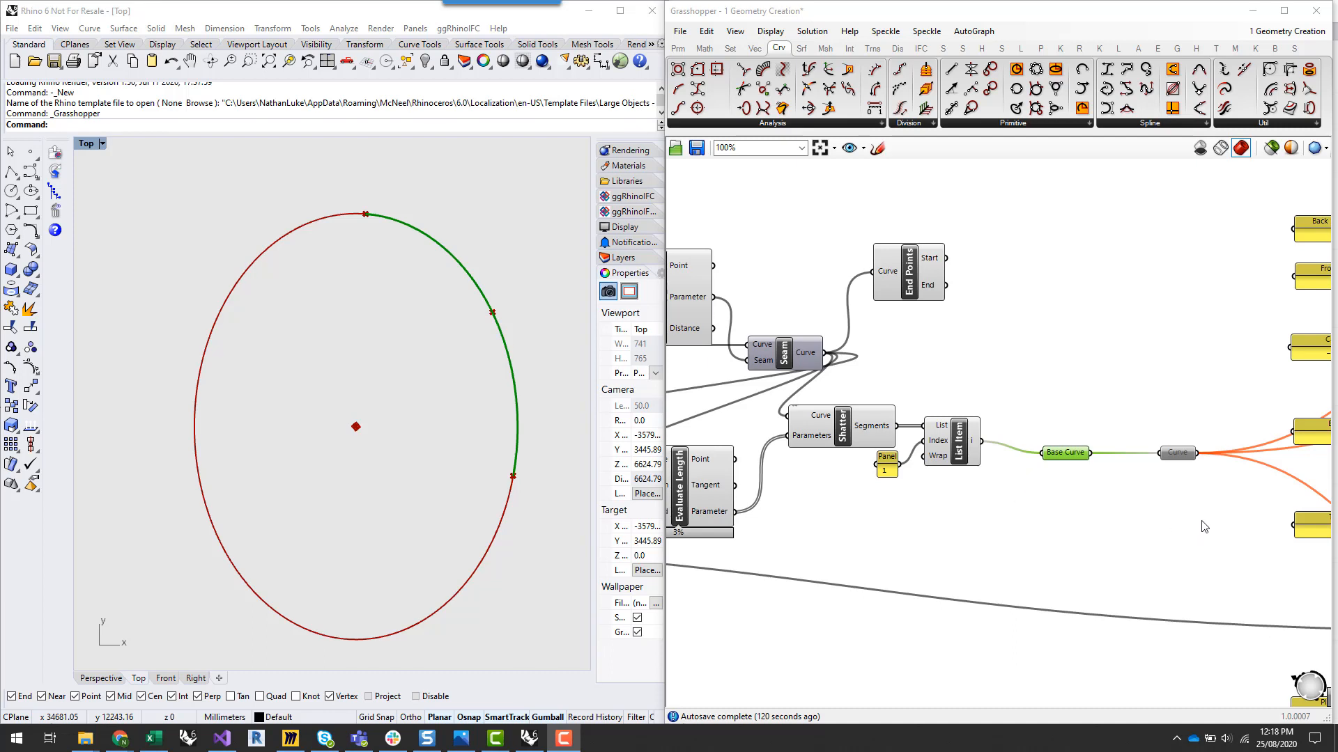
{"action": "right_click_drag", "start_coordinate": [1208, 520], "coordinate": [1045, 532]}
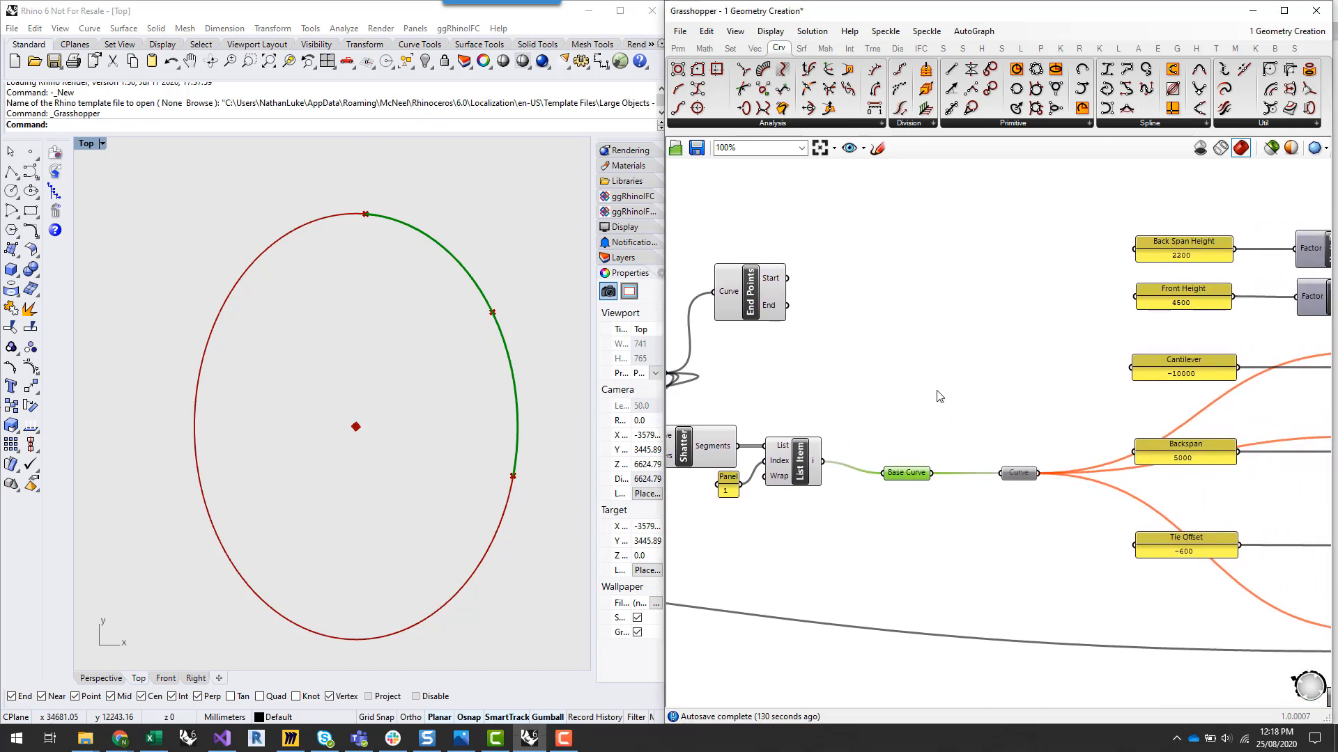
{"action": "left_click", "coordinate": [1018, 477]}
{"action": "right_click", "coordinate": [1019, 479]}
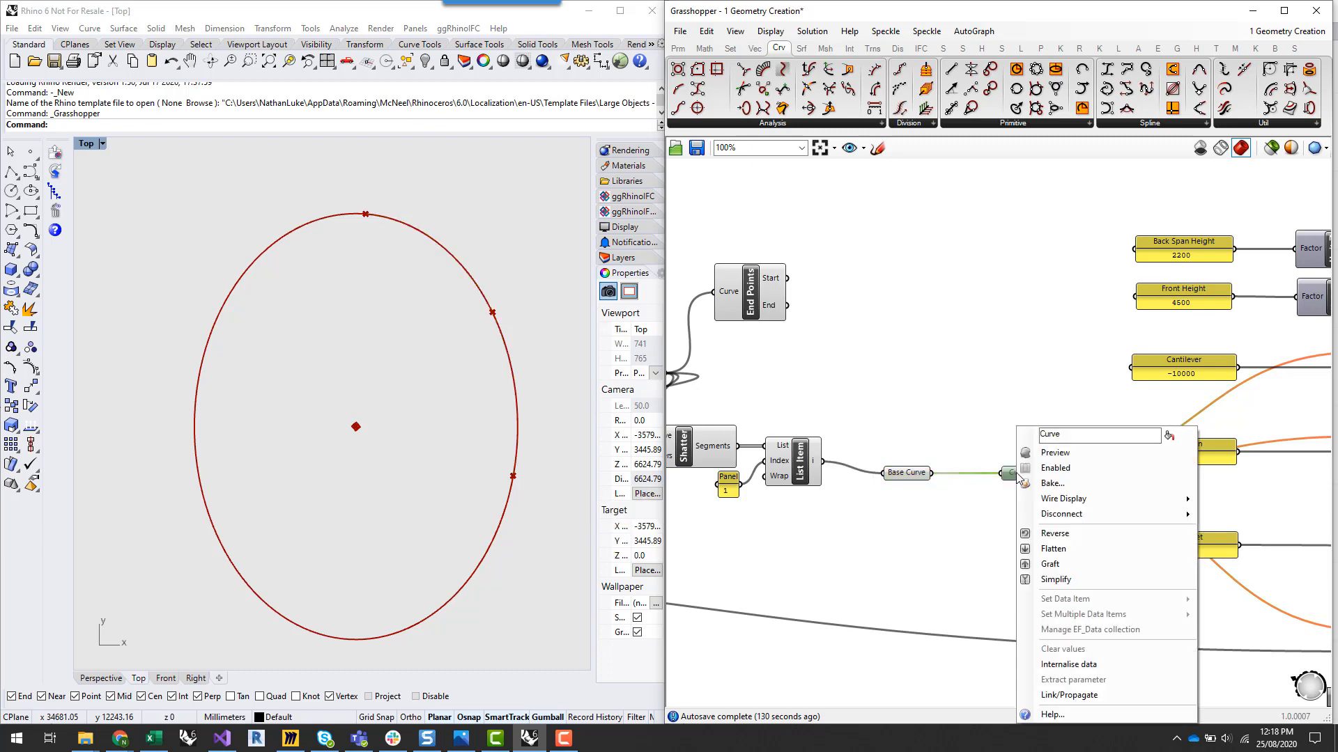
Turn on the preview of the Curve parameter fed by Base Curve and enable it so the downstream offset curves compute
{"action": "left_click", "coordinate": [1100, 455]}
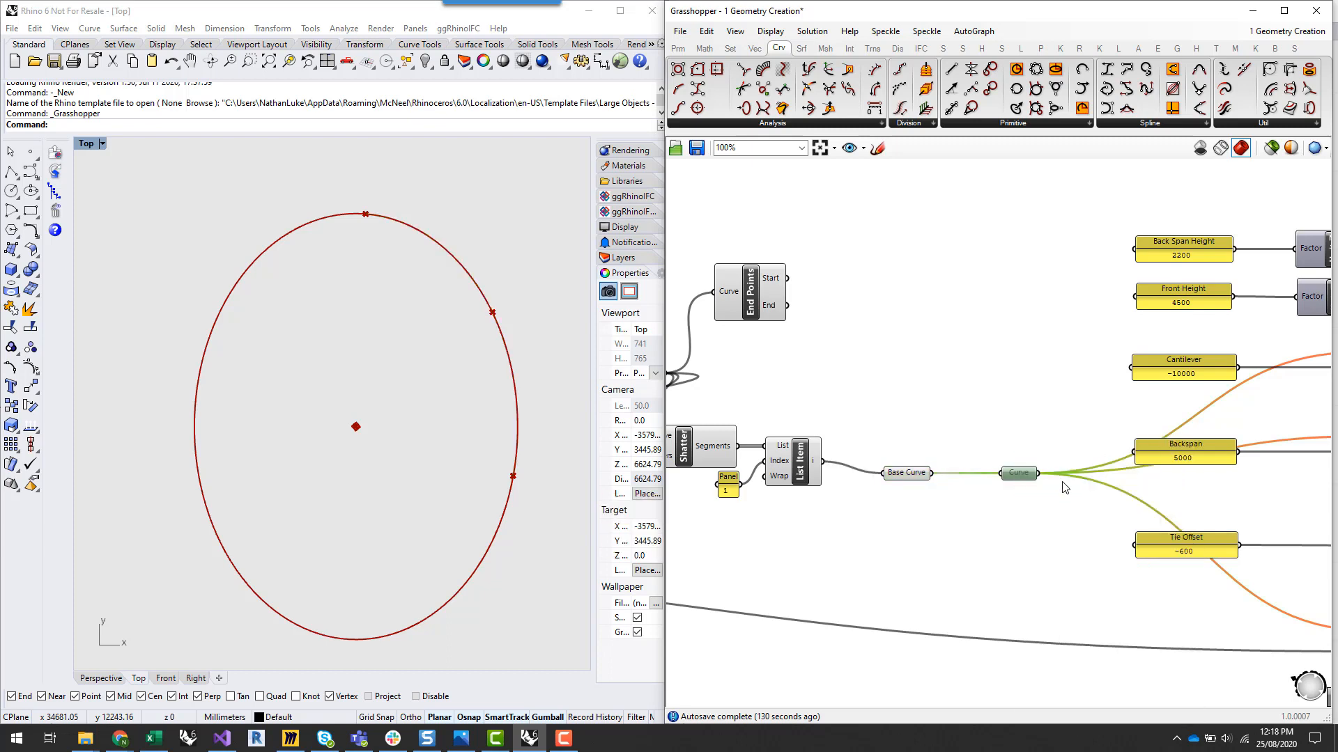
{"action": "right_click", "coordinate": [1018, 476]}
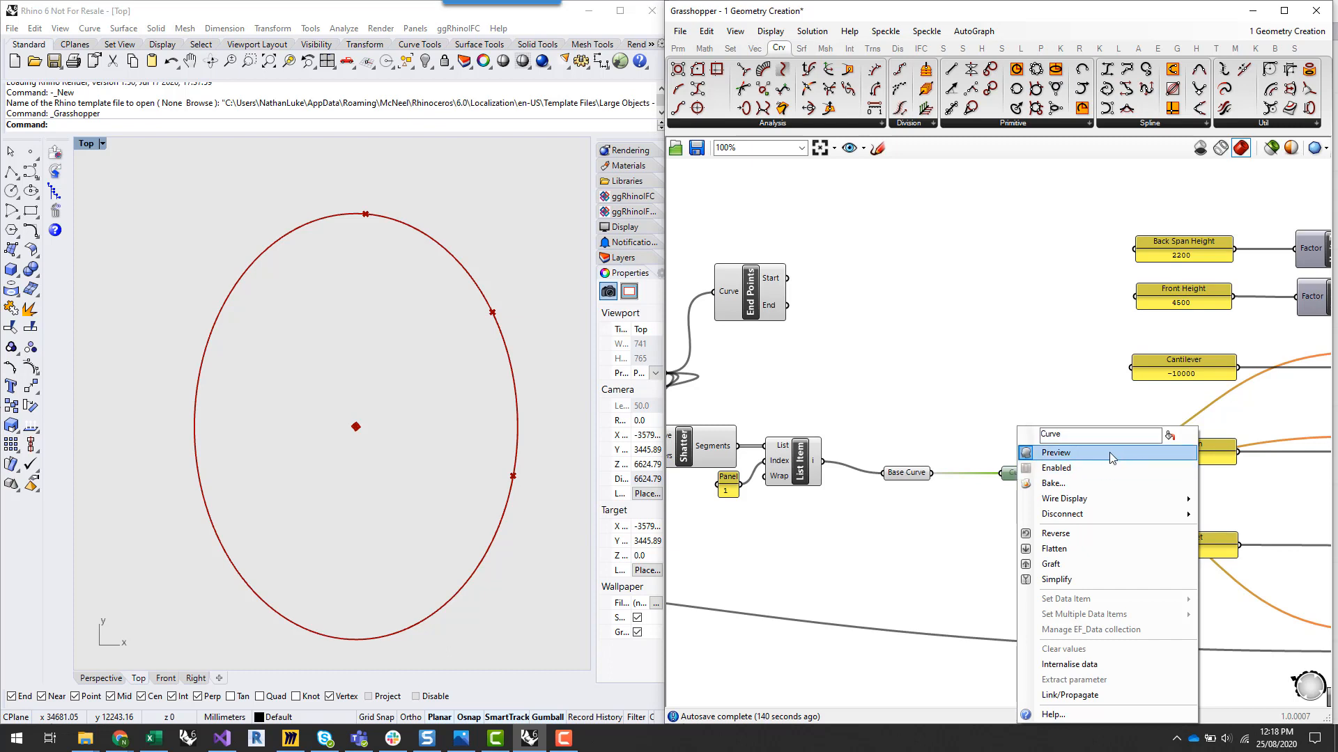
{"action": "left_click", "coordinate": [1009, 426]}
{"action": "scroll", "coordinate": [1101, 428], "scroll_direction": "up", "scroll_amount": 4}
{"action": "left_click", "coordinate": [978, 514]}
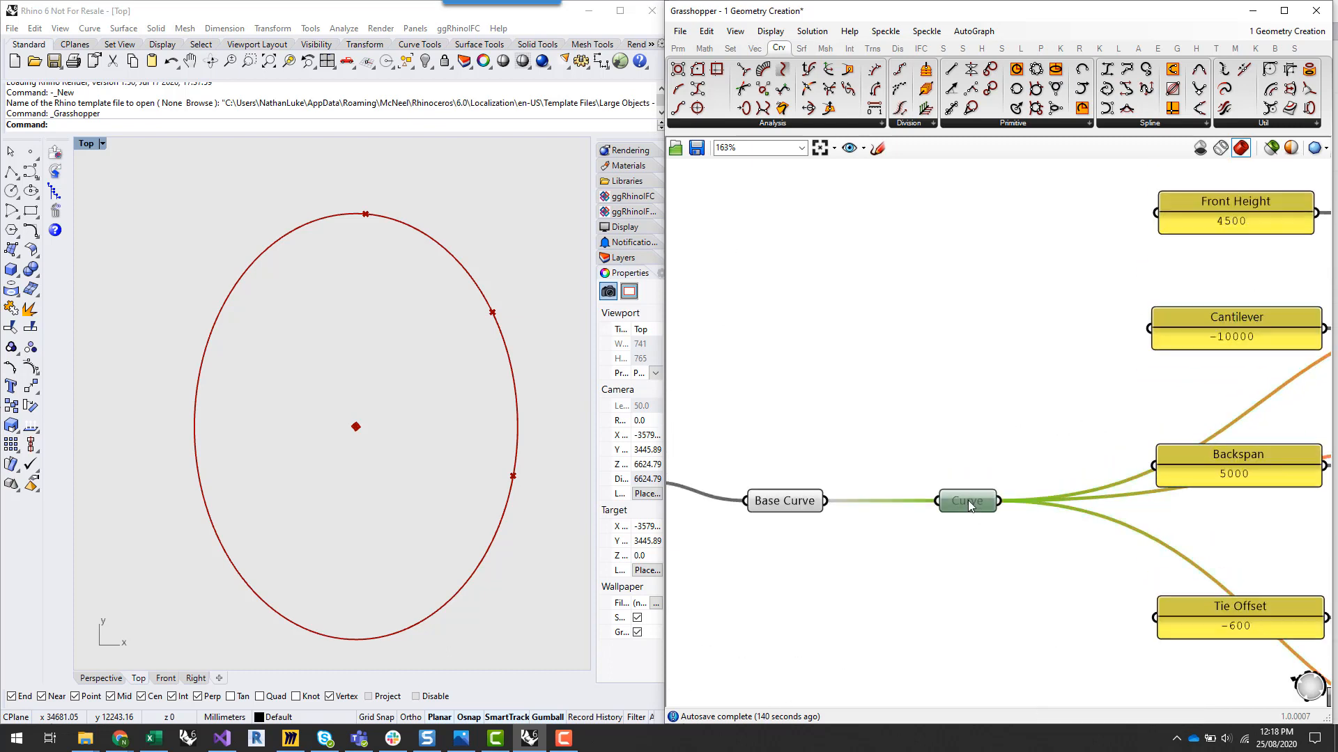
{"action": "right_click", "coordinate": [971, 505]}
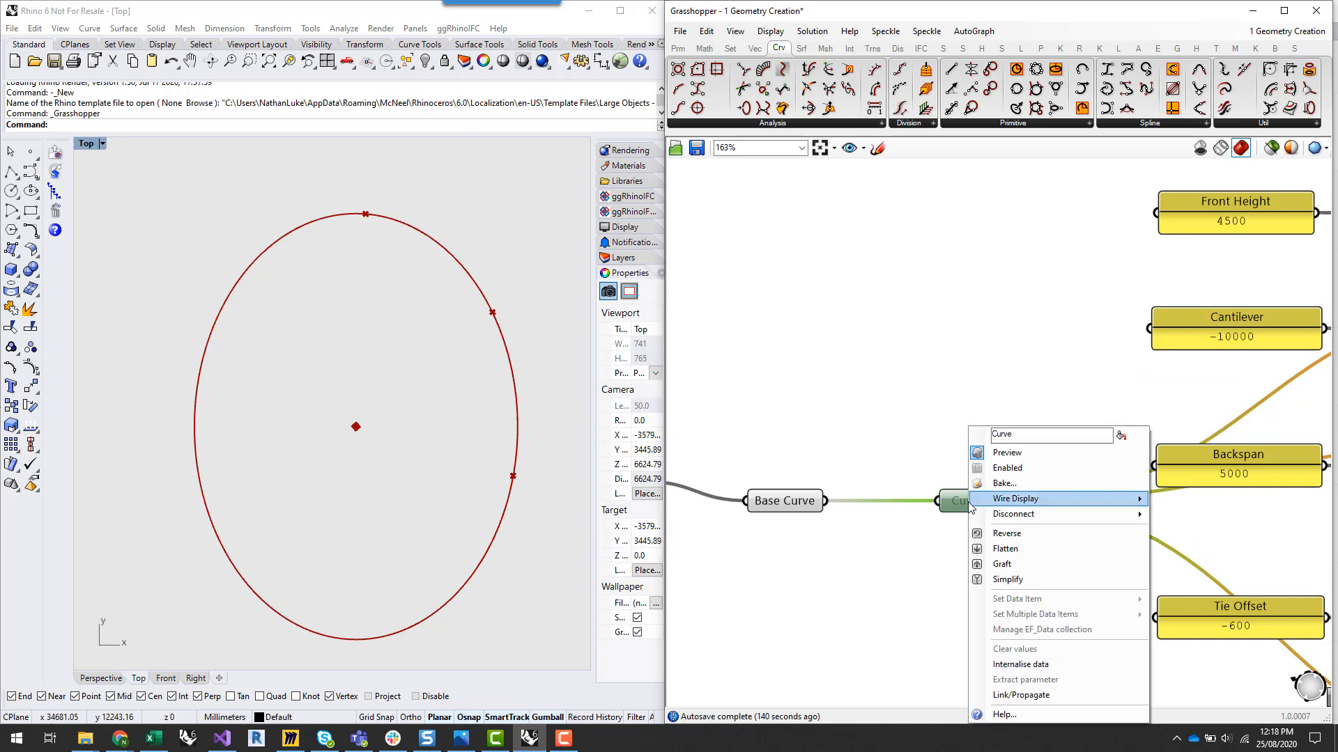
{"action": "left_click", "coordinate": [1038, 468]}
{"action": "left_click", "coordinate": [842, 442]}
{"action": "scroll", "coordinate": [842, 442], "scroll_direction": "down", "scroll_amount": 4}
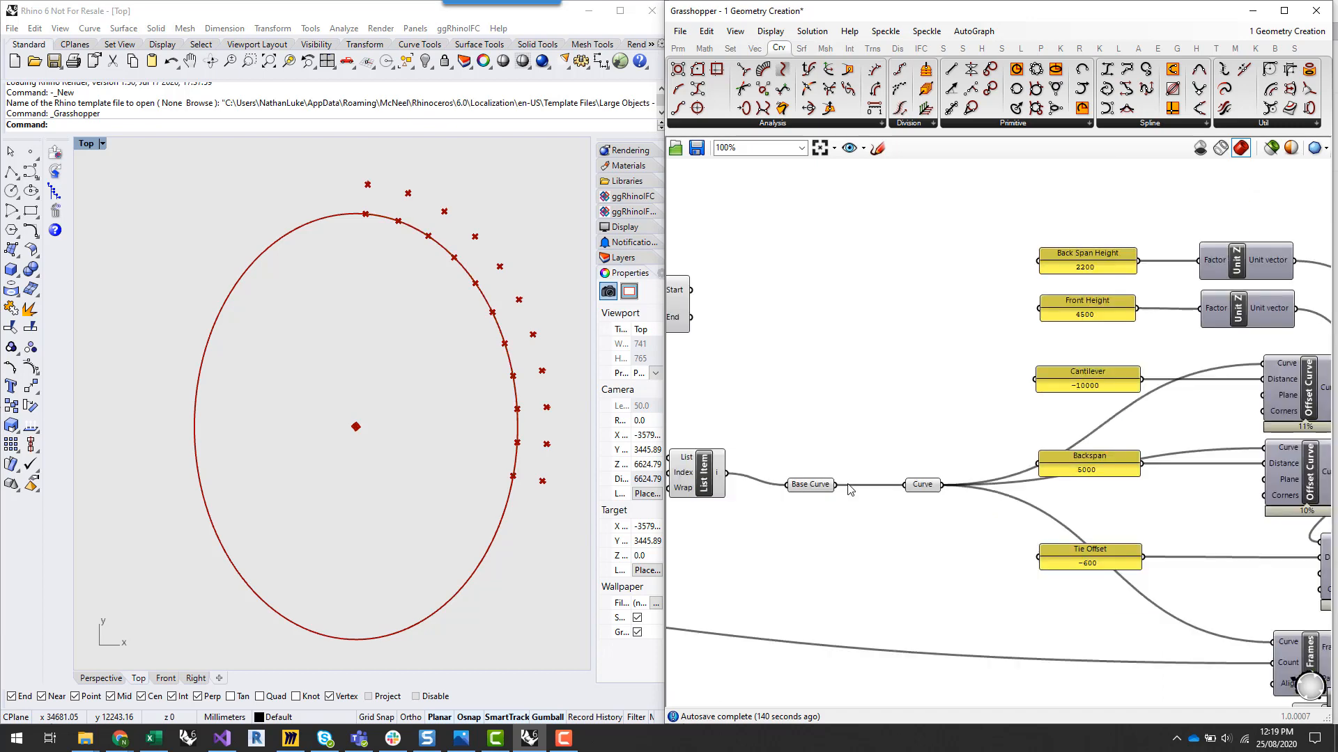
{"action": "scroll", "coordinate": [881, 385], "scroll_direction": "down", "scroll_amount": 3}
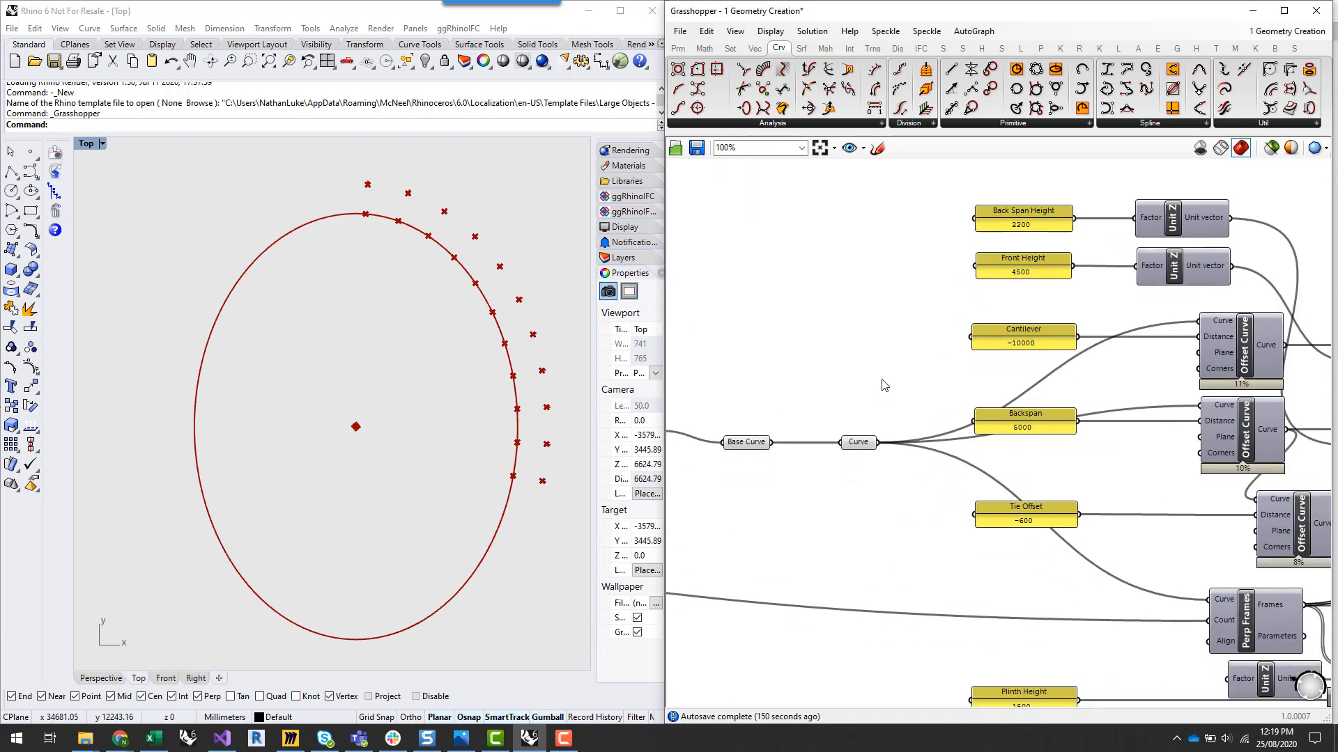
{"action": "right_click_drag", "start_coordinate": [920, 505], "coordinate": [829, 505]}
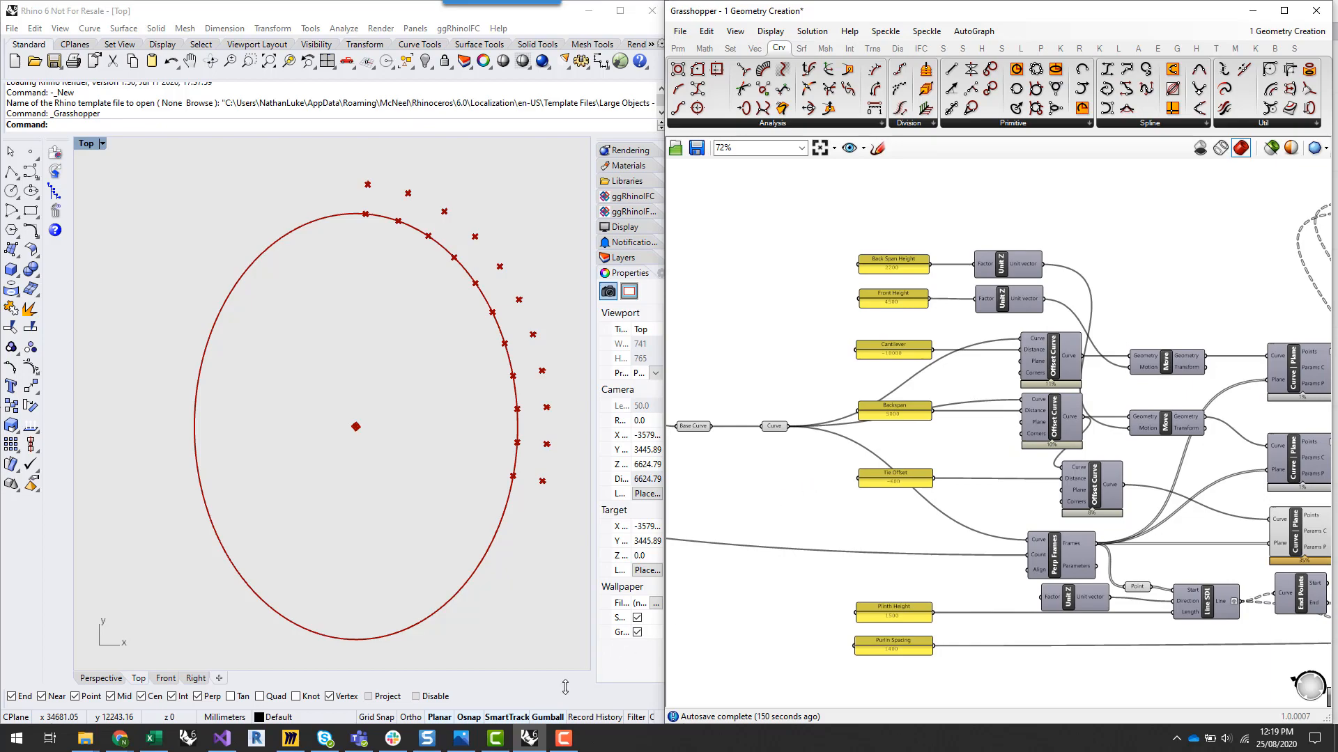
Switch to Miro and examine the Typical Section sketch: its centre line, the Cantilever and BackSpan dimensions, and the height dimensions
{"action": "left_click", "coordinate": [291, 738]}
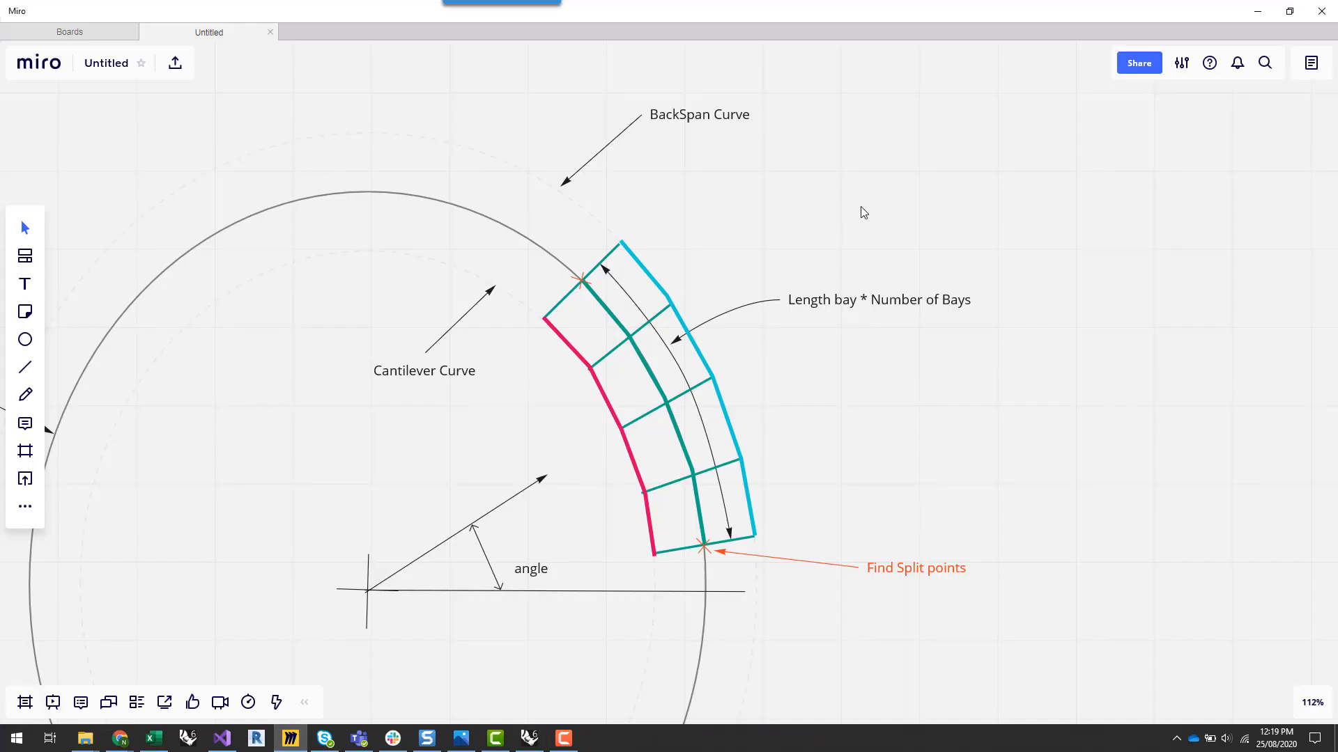
{"action": "scroll", "coordinate": [864, 212], "scroll_direction": "down", "scroll_amount": 10}
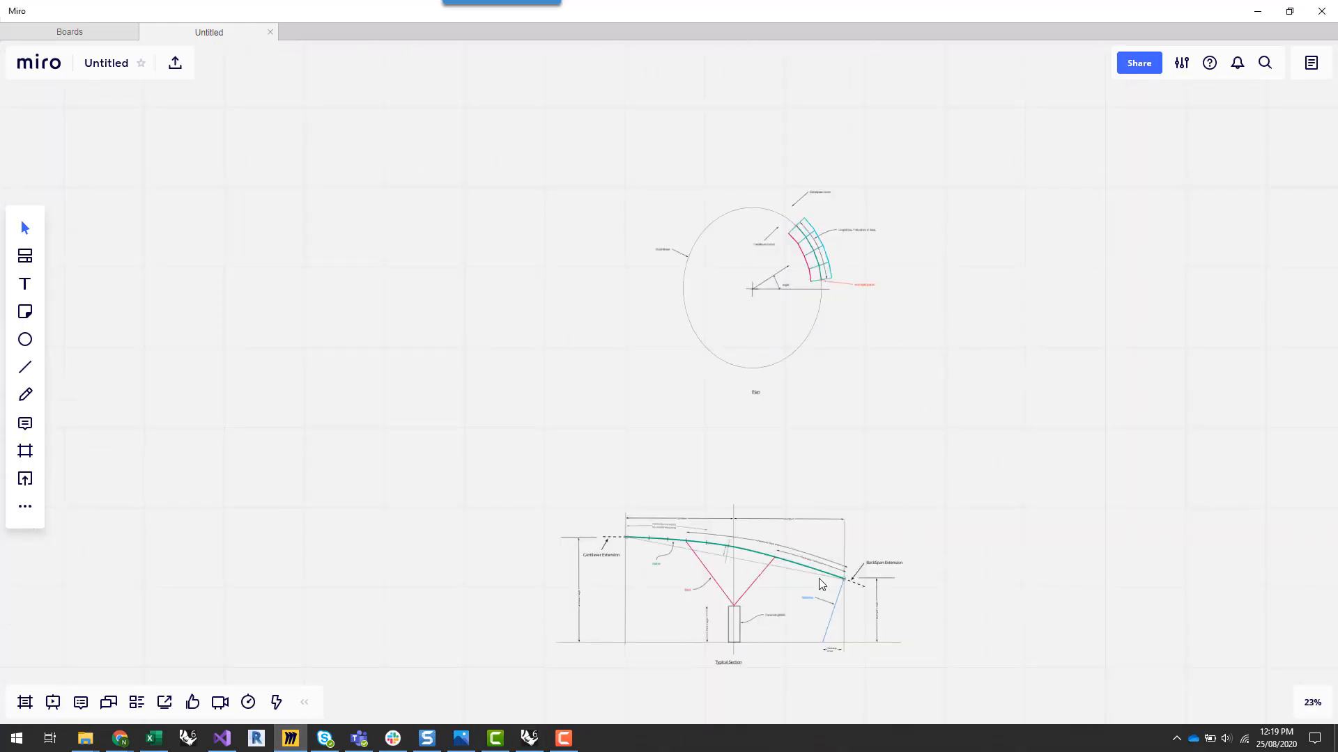
{"action": "scroll", "coordinate": [820, 583], "scroll_direction": "up", "scroll_amount": 8}
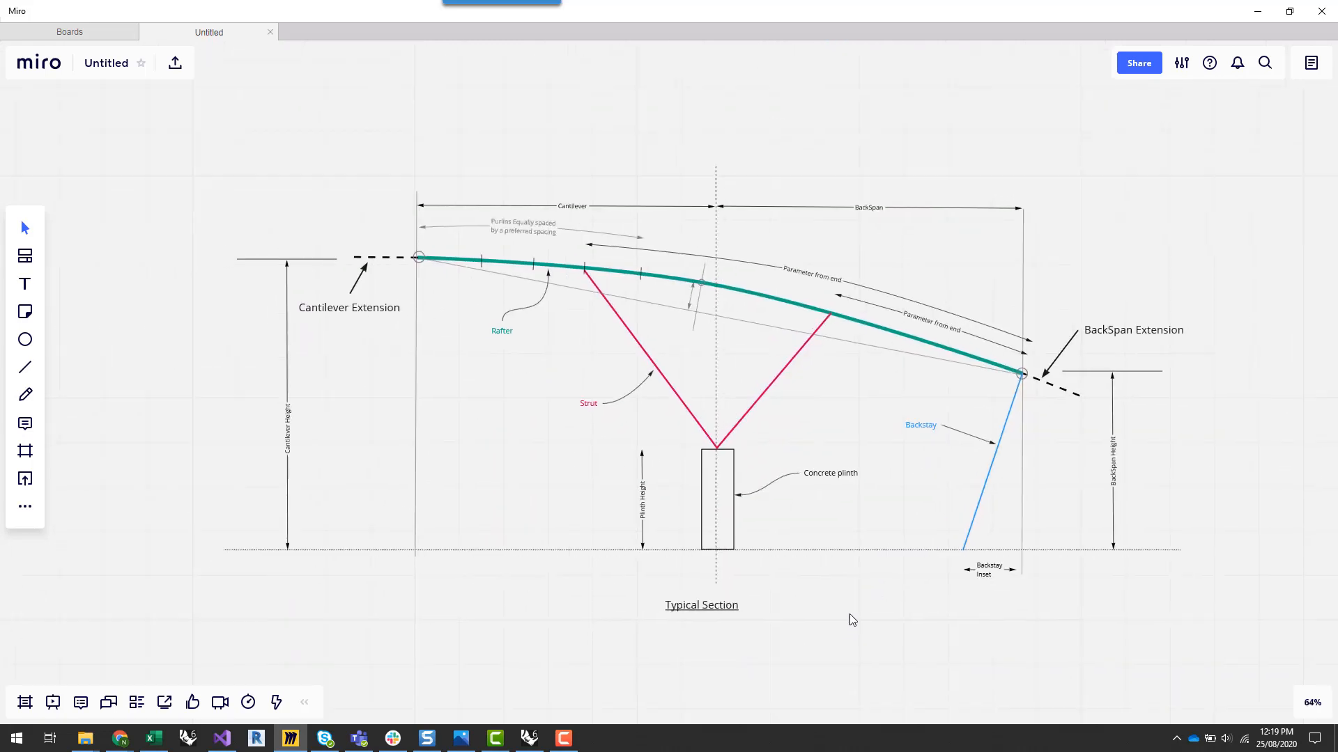
{"action": "left_click_drag", "start_coordinate": [849, 615], "coordinate": [855, 607]}
{"action": "left_click_drag", "start_coordinate": [866, 559], "coordinate": [874, 577]}
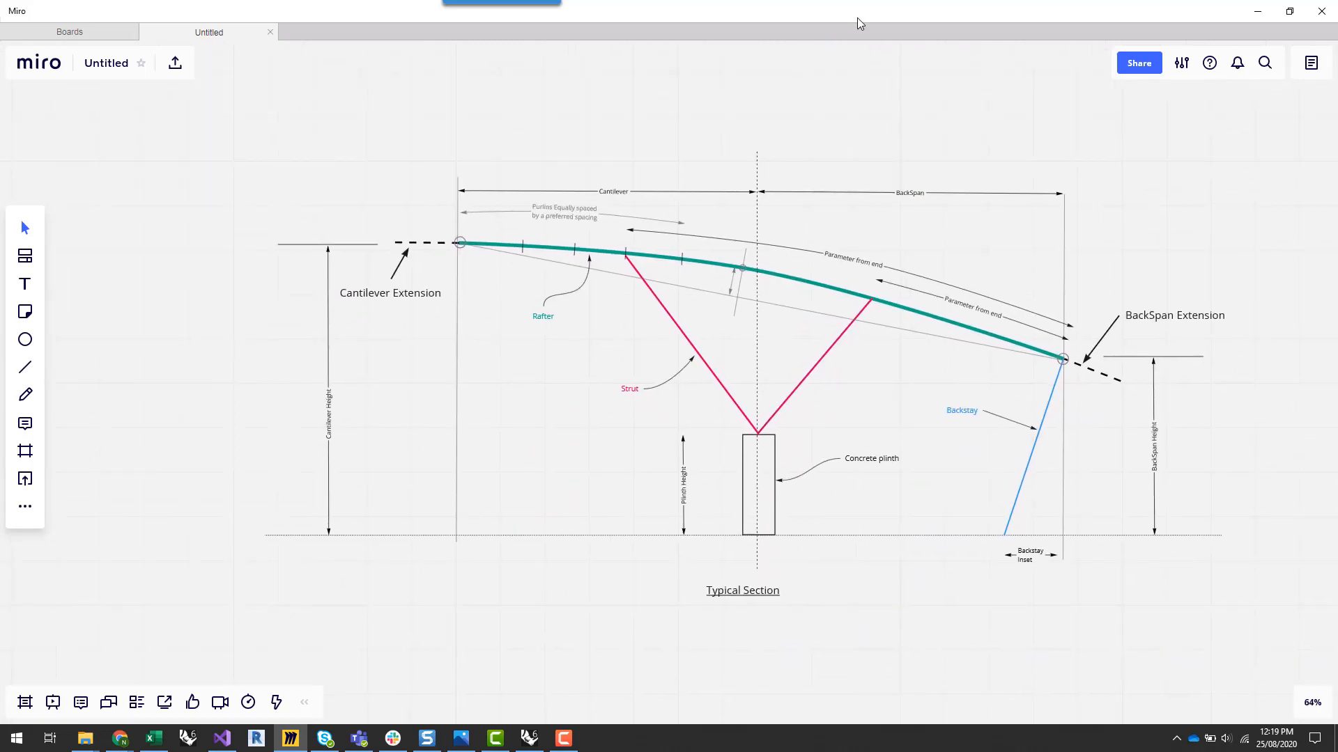
{"action": "left_click", "coordinate": [758, 158]}
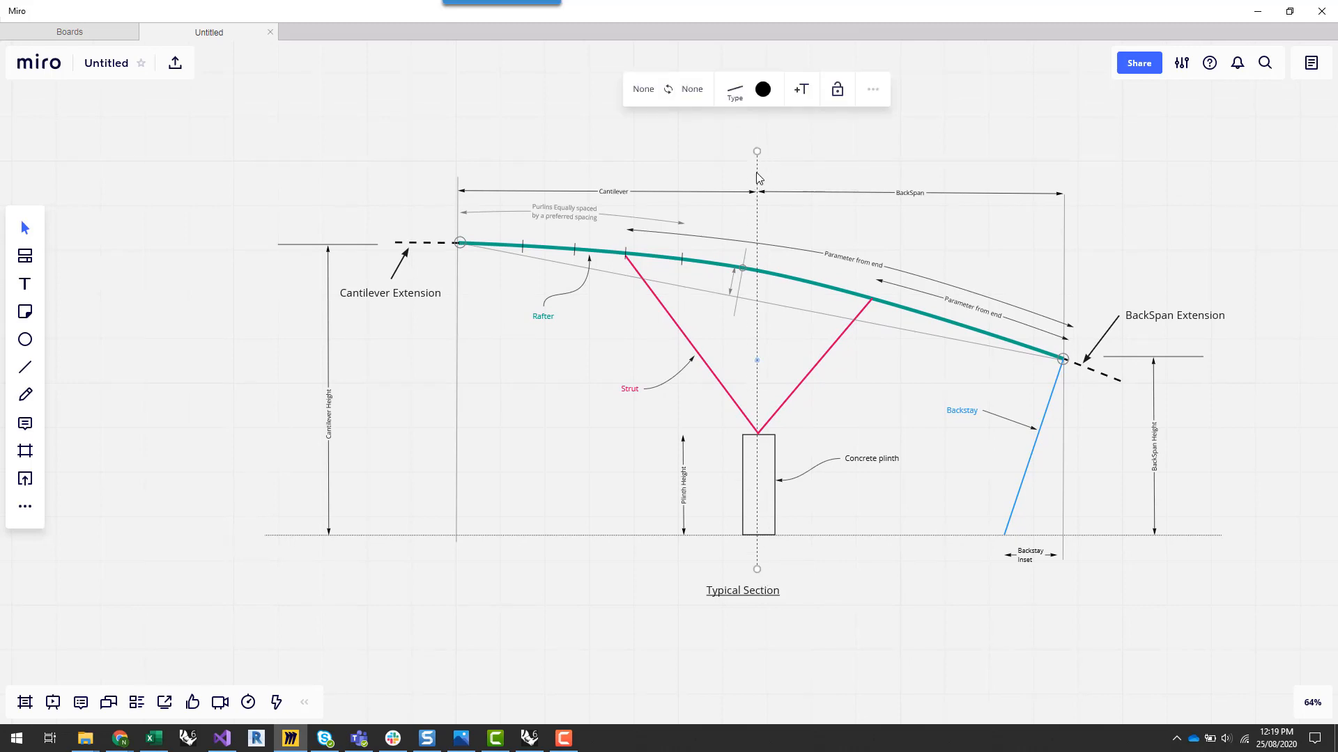
{"action": "left_click", "coordinate": [772, 566]}
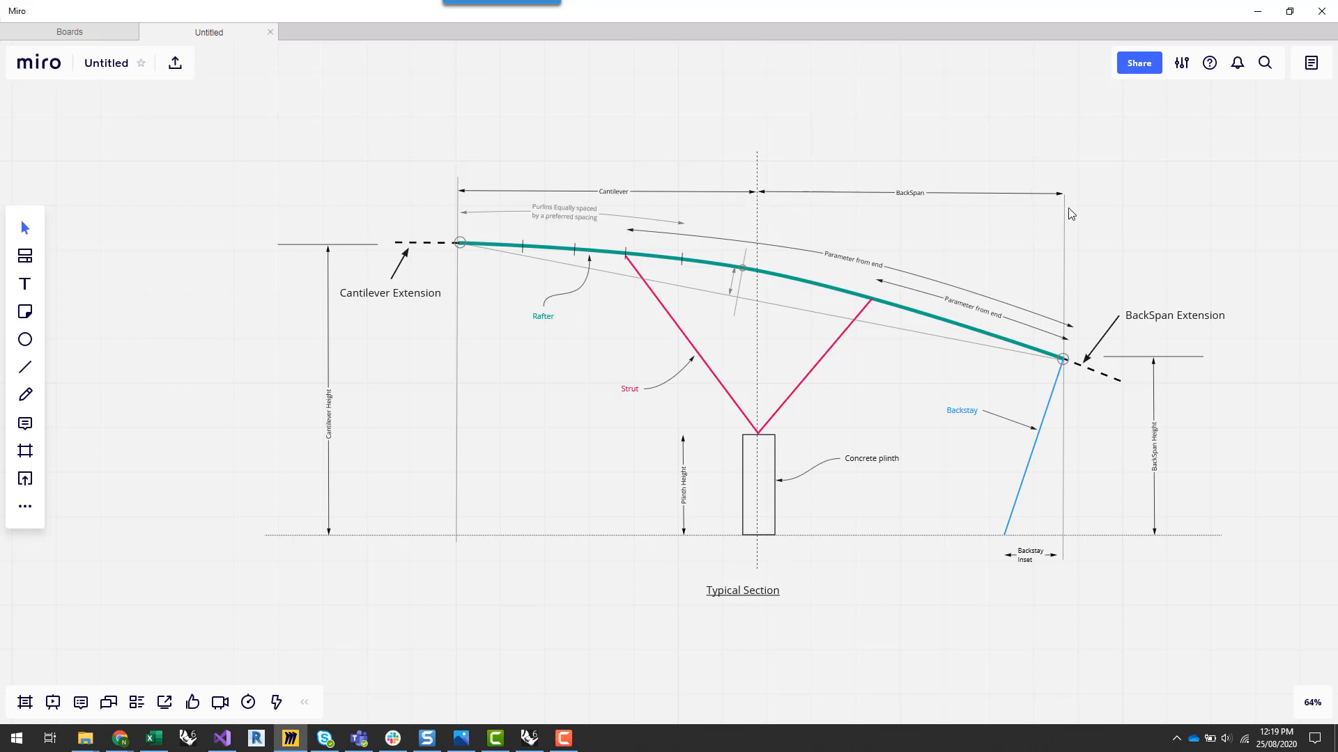
{"action": "left_click", "coordinate": [988, 193]}
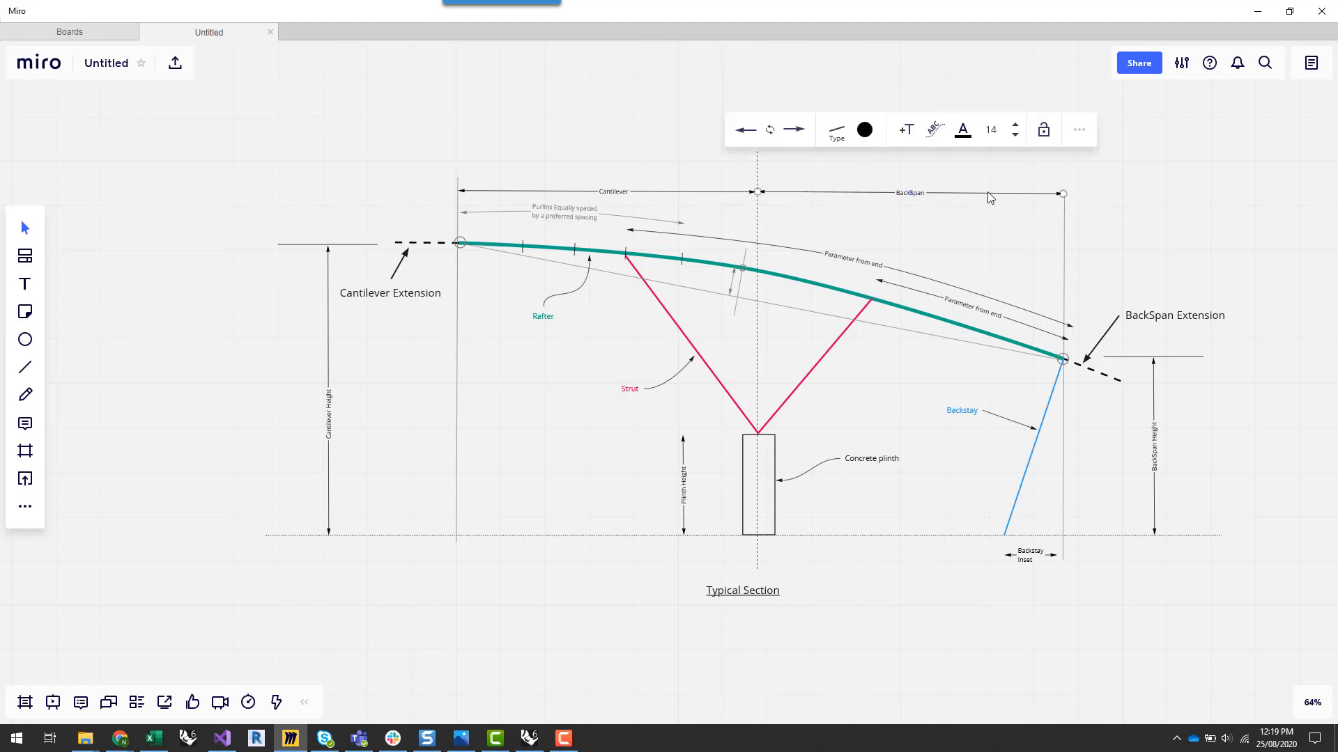
{"action": "left_click", "coordinate": [659, 195]}
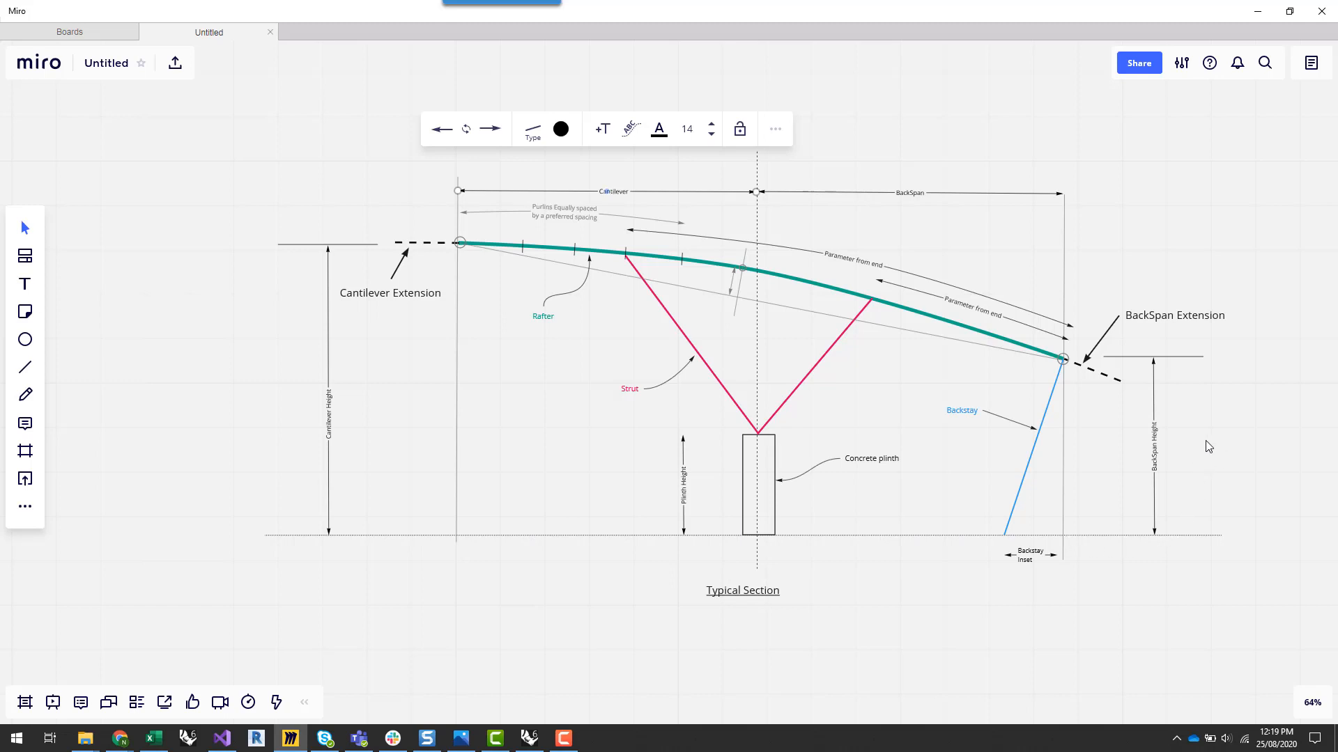
{"action": "scroll", "coordinate": [1284, 437], "scroll_direction": "up", "scroll_amount": 3}
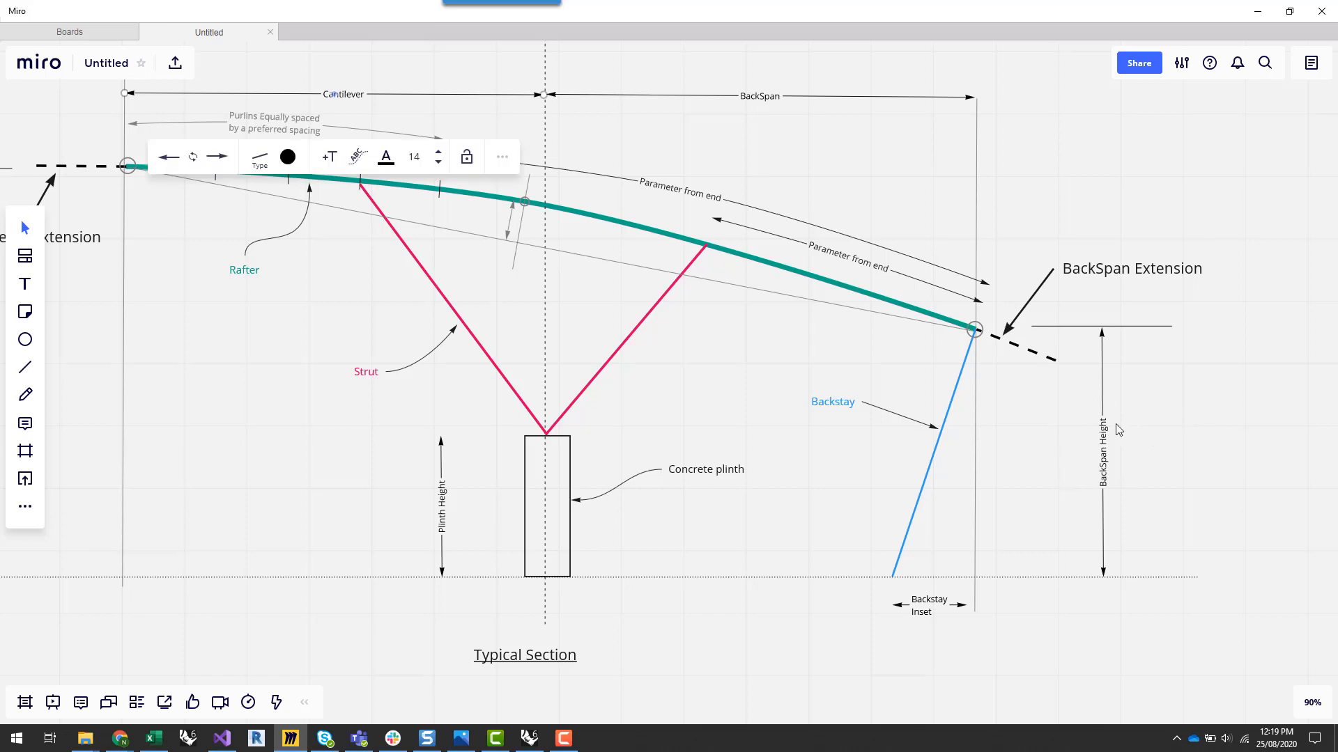
{"action": "scroll", "coordinate": [1108, 458], "scroll_direction": "down", "scroll_amount": 2}
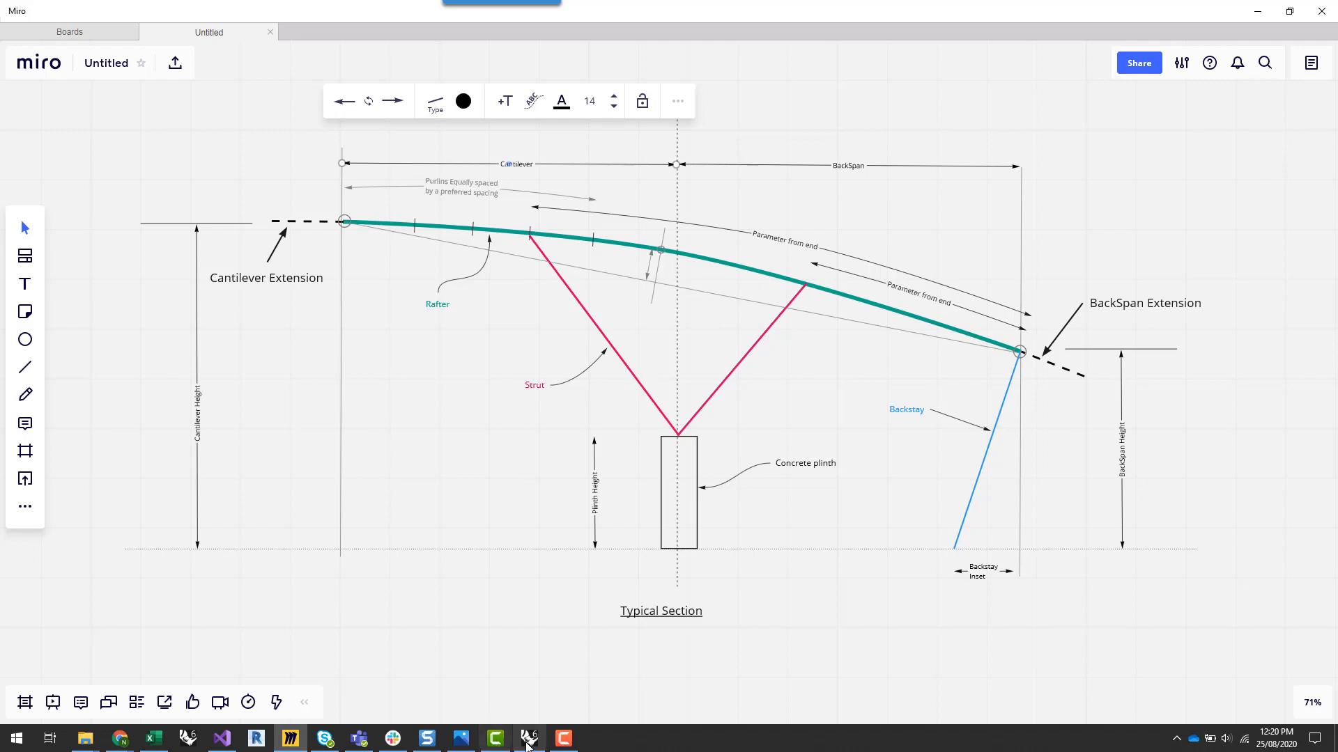
Switch back to Grasshopper and review the column of input panels from Back Span Height down to Purlin Spacing
{"action": "left_click", "coordinate": [531, 738]}
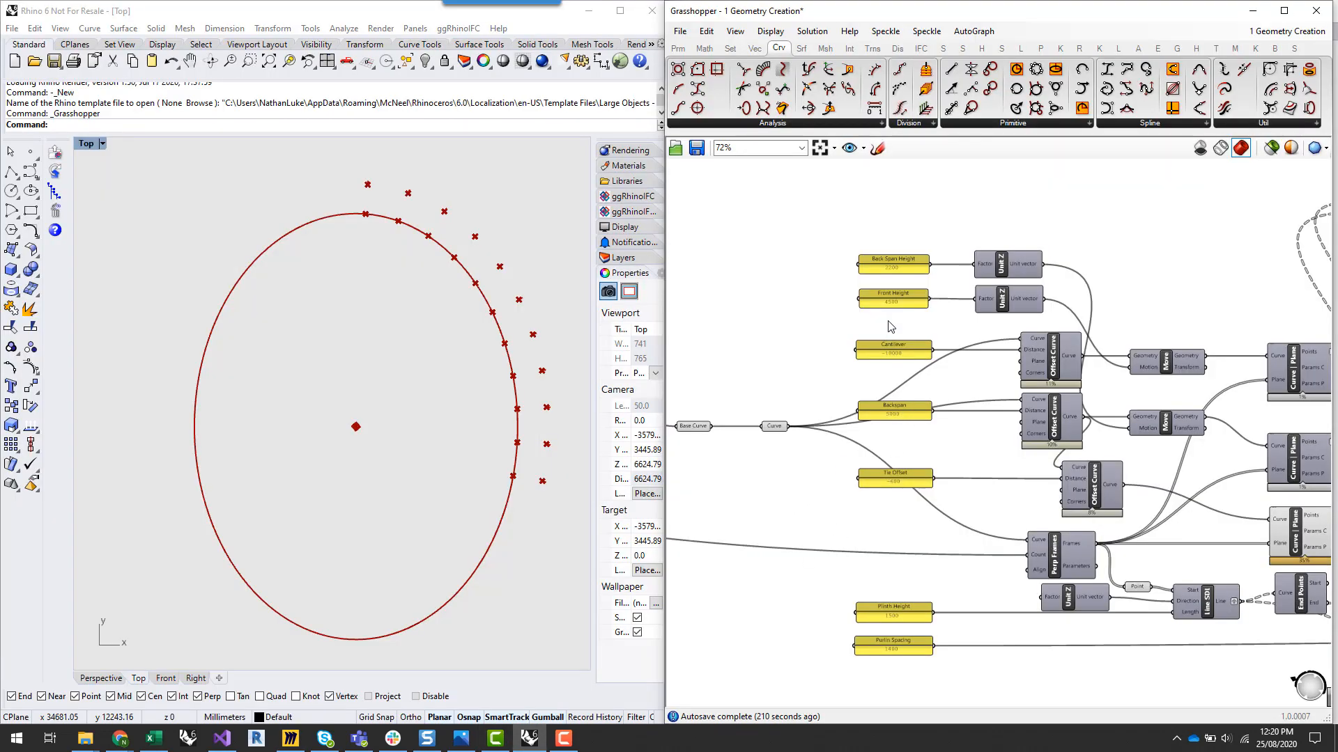
{"action": "right_click_drag", "start_coordinate": [992, 499], "coordinate": [993, 486]}
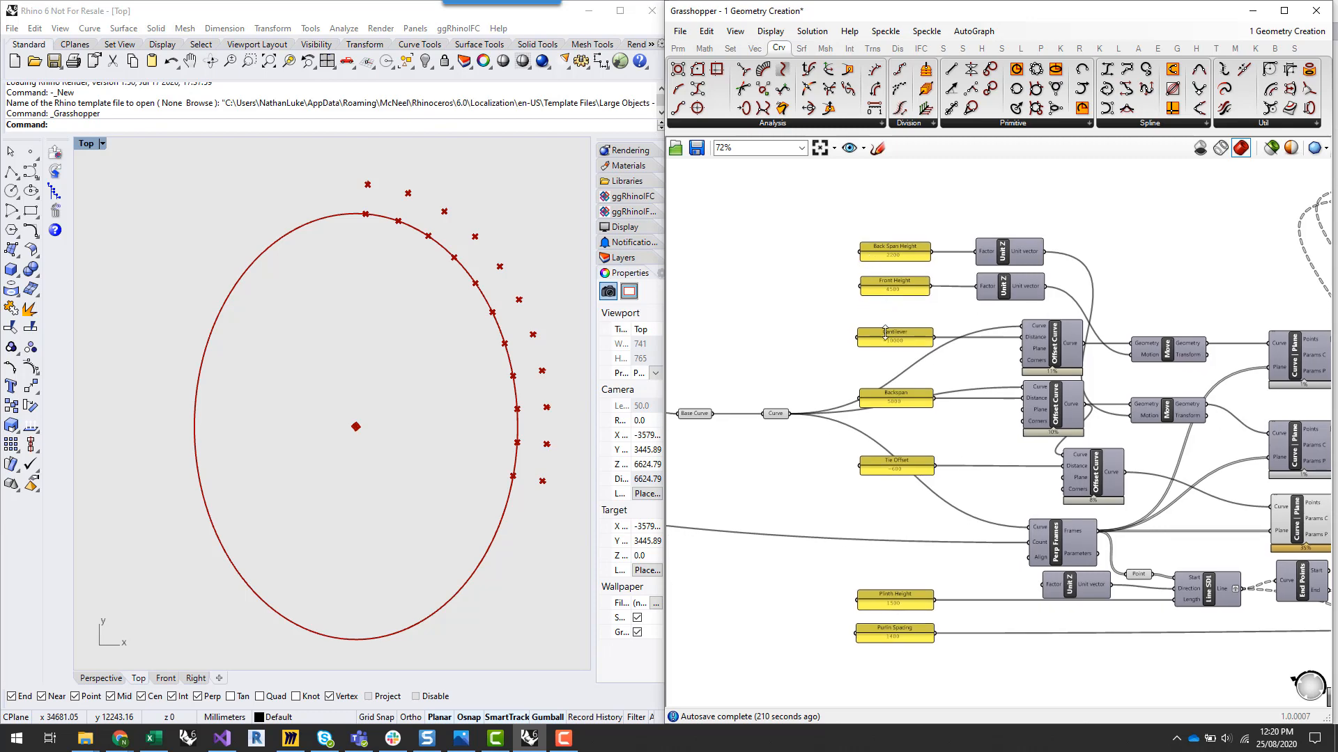
{"action": "scroll", "coordinate": [888, 244], "scroll_direction": "up", "scroll_amount": 2}
{"action": "scroll", "coordinate": [814, 211], "scroll_direction": "down", "scroll_amount": 2}
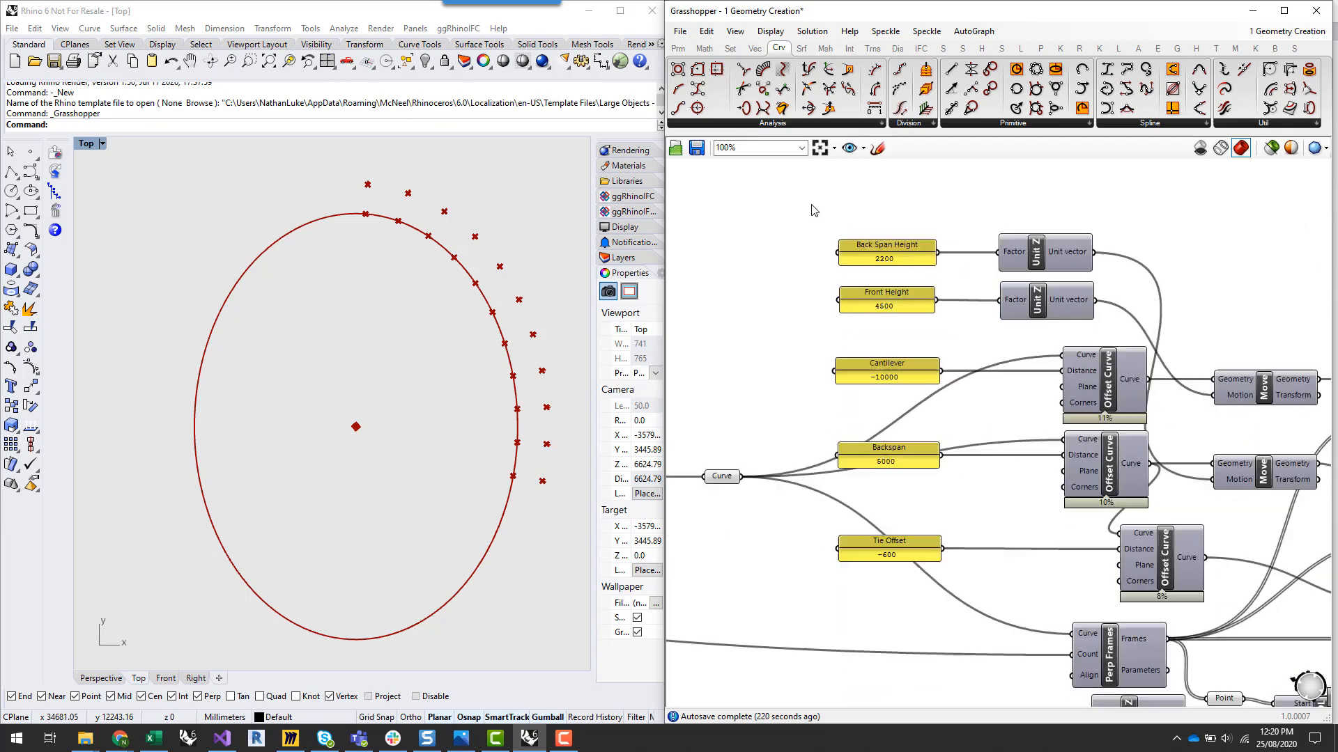
{"action": "scroll", "coordinate": [807, 211], "scroll_direction": "down", "scroll_amount": 1}
{"action": "left_click_drag", "start_coordinate": [788, 197], "coordinate": [921, 603]}
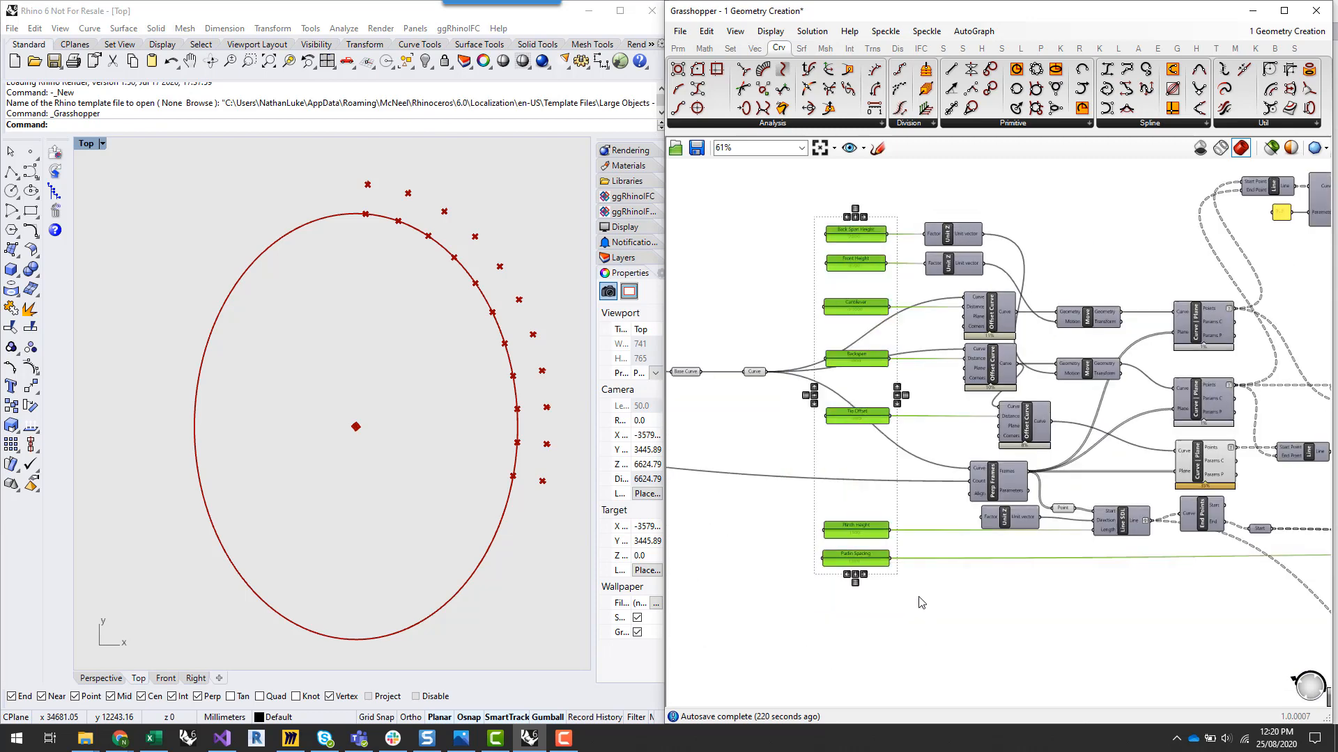
{"action": "scroll", "coordinate": [842, 185], "scroll_direction": "up", "scroll_amount": 4}
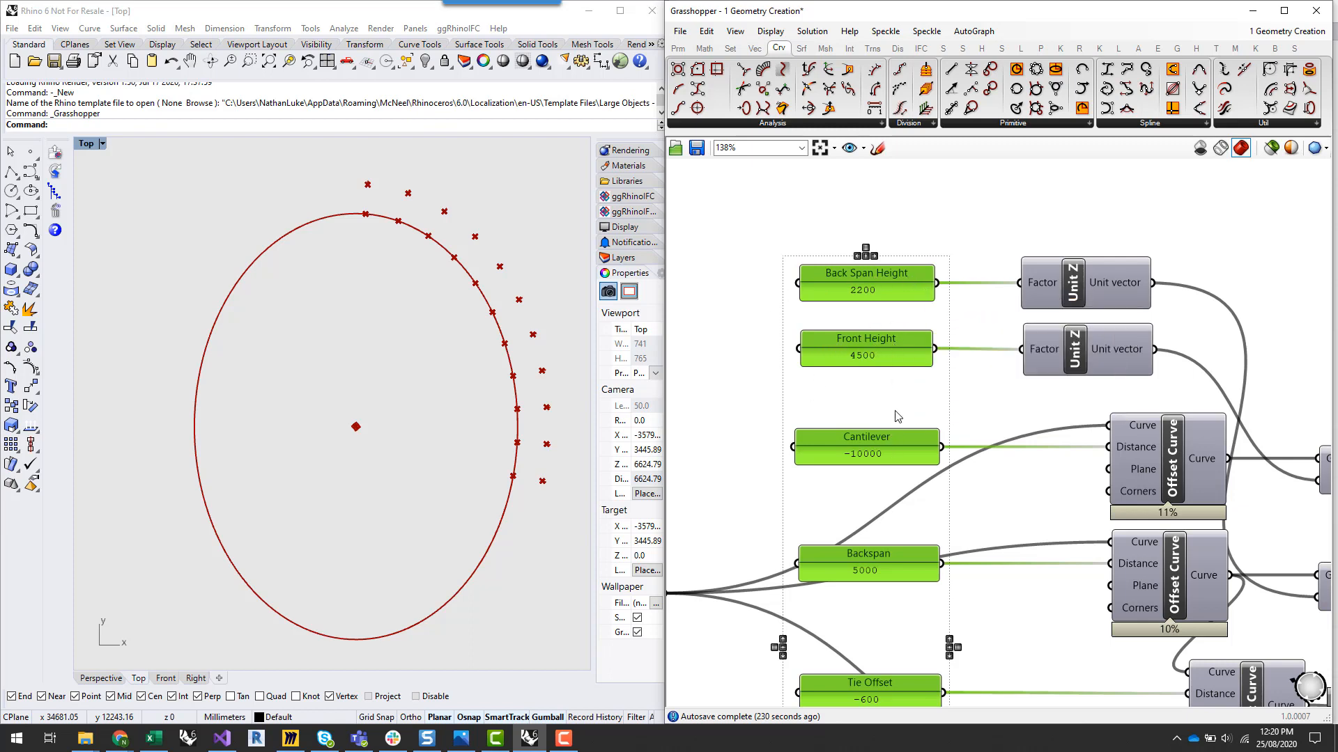
{"action": "right_click_drag", "start_coordinate": [948, 396], "coordinate": [969, 331]}
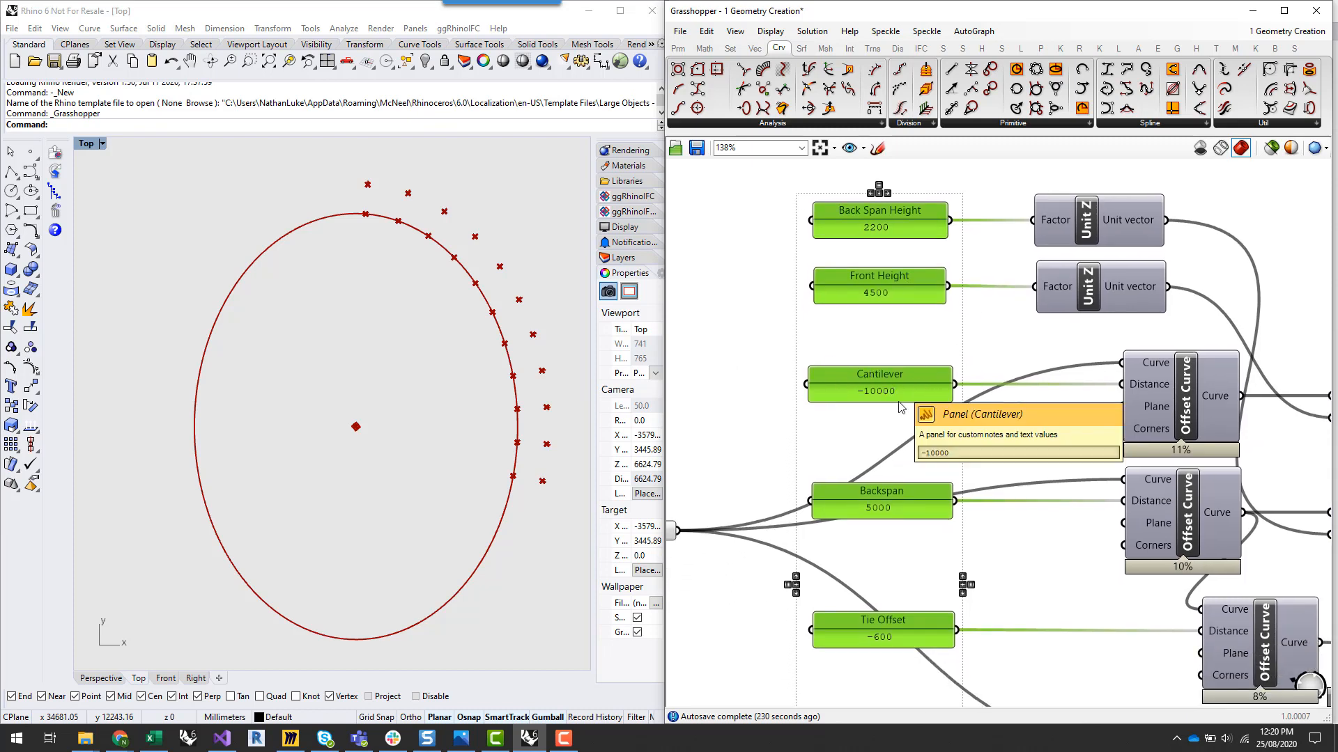
{"action": "right_click_drag", "start_coordinate": [1043, 574], "coordinate": [1045, 459]}
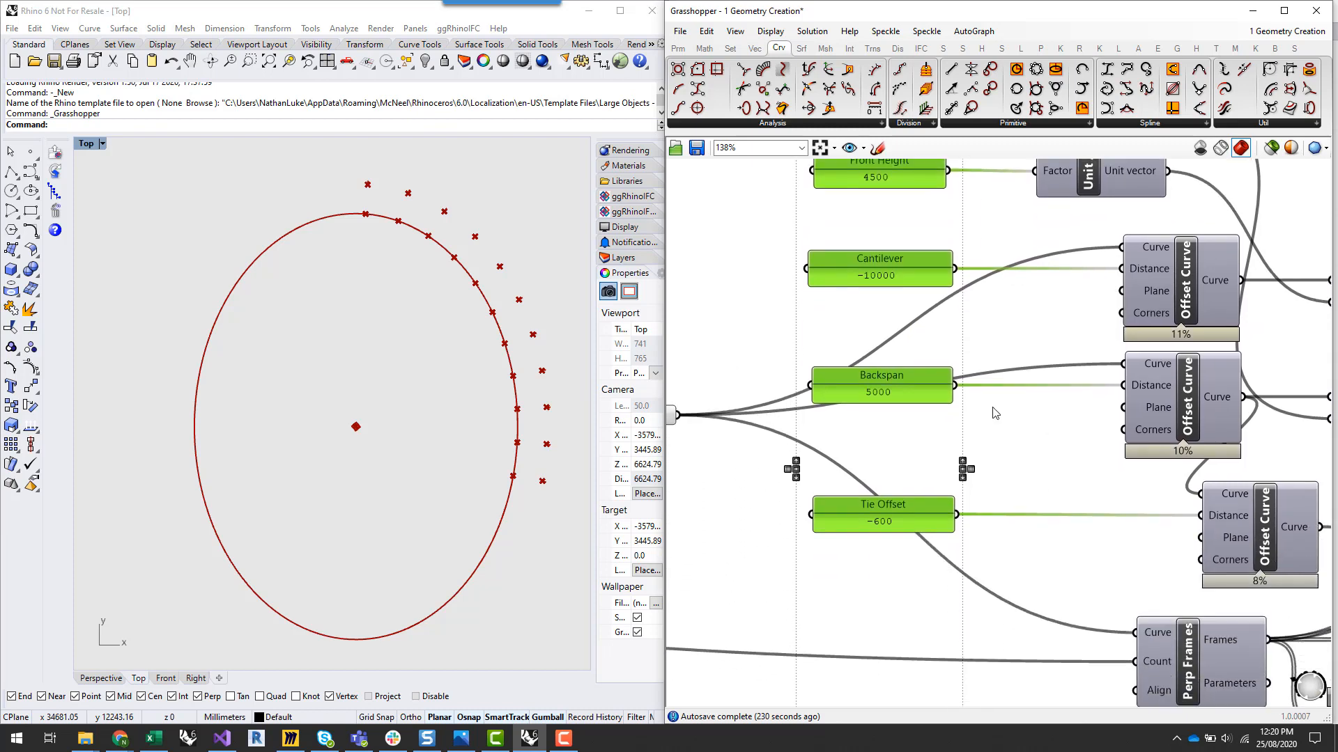
{"action": "scroll", "coordinate": [791, 313], "scroll_direction": "down", "scroll_amount": 1}
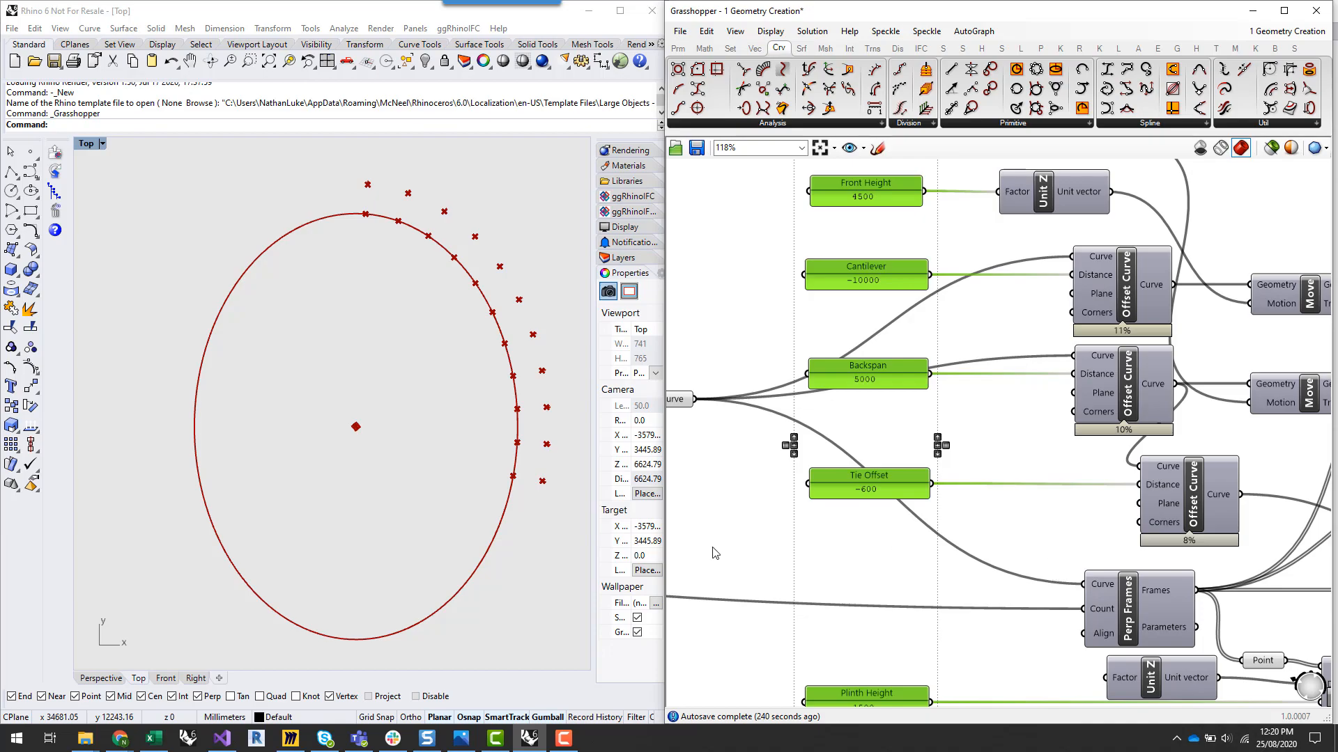
Switch to Miro and examine the backstay and its Backstay Inset dimension in the Typical Section sketch
{"action": "left_click", "coordinate": [291, 738]}
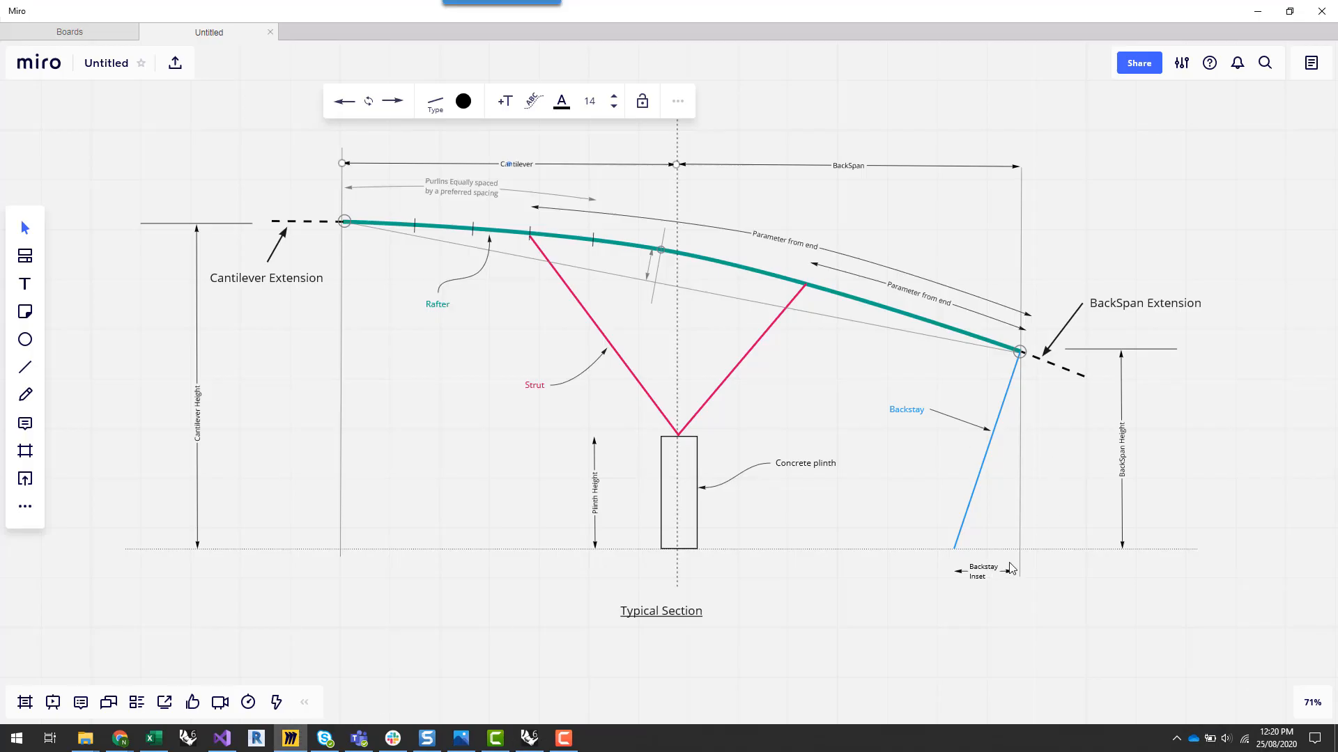
{"action": "scroll", "coordinate": [1102, 576], "scroll_direction": "up", "scroll_amount": 2}
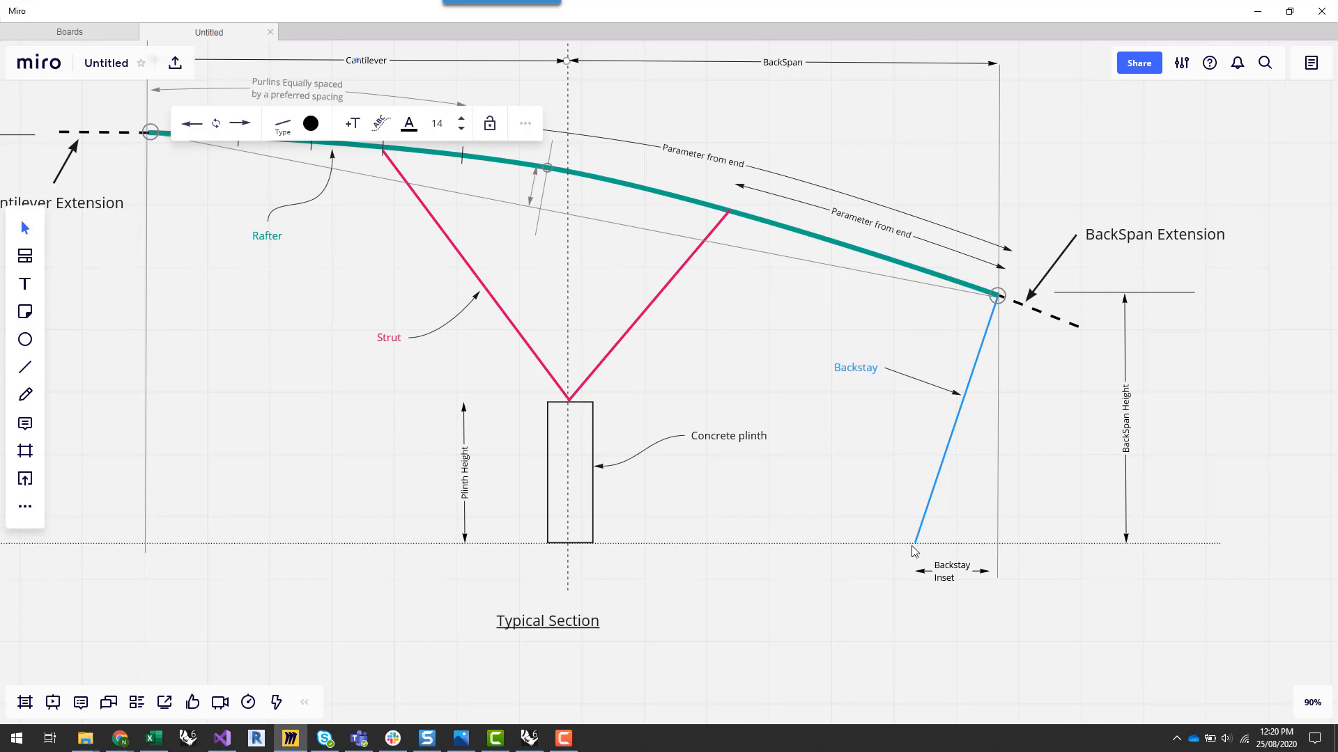
{"action": "scroll", "coordinate": [892, 548], "scroll_direction": "down", "scroll_amount": 1}
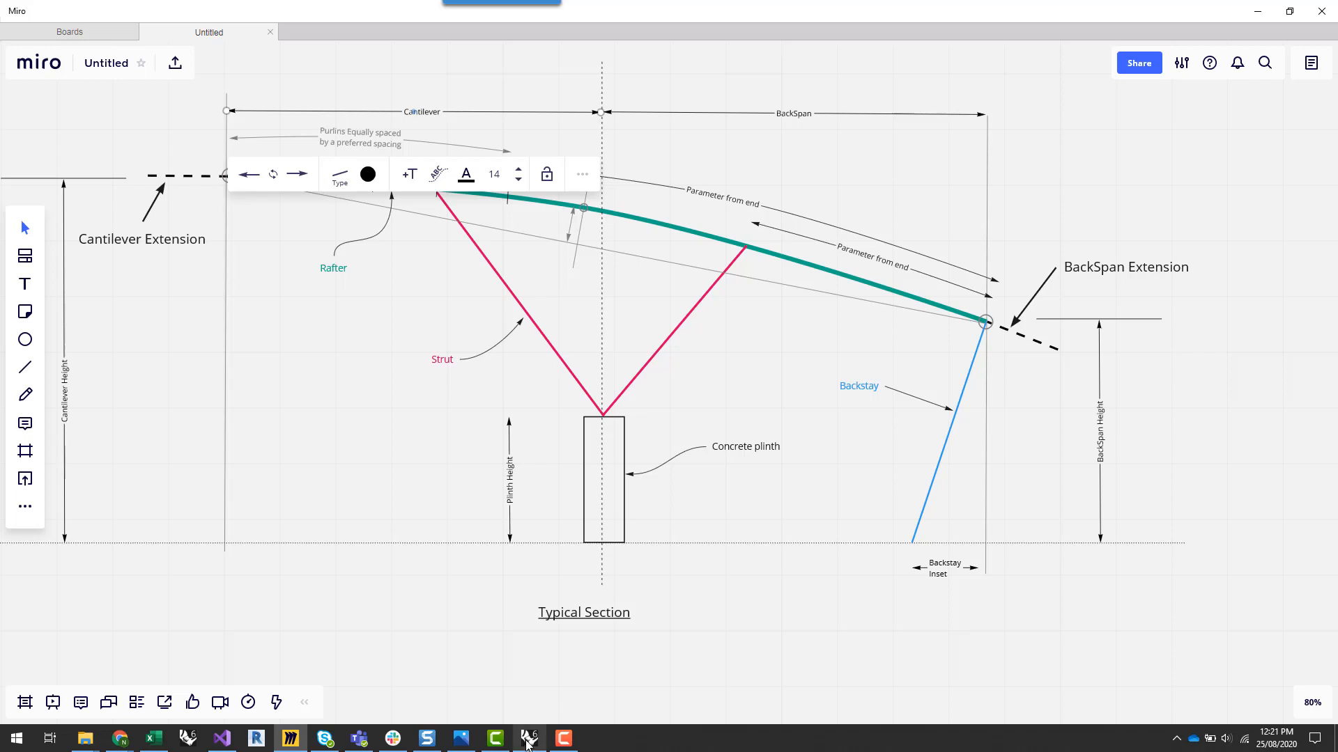
Return to Grasshopper and inspect the Plinth Height and Purlin Spacing input panels
{"action": "left_click", "coordinate": [528, 740]}
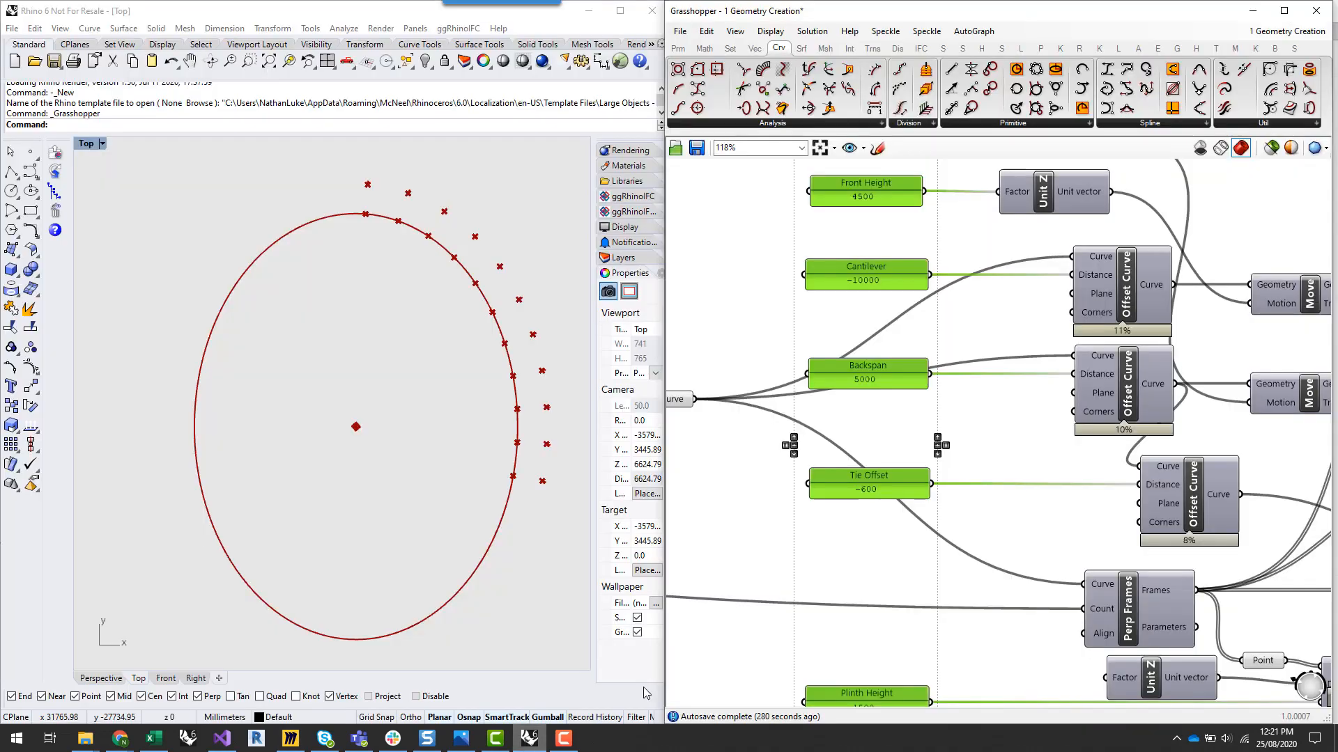
{"action": "scroll", "coordinate": [829, 308], "scroll_direction": "down", "scroll_amount": 3}
{"action": "scroll", "coordinate": [884, 480], "scroll_direction": "up", "scroll_amount": 3}
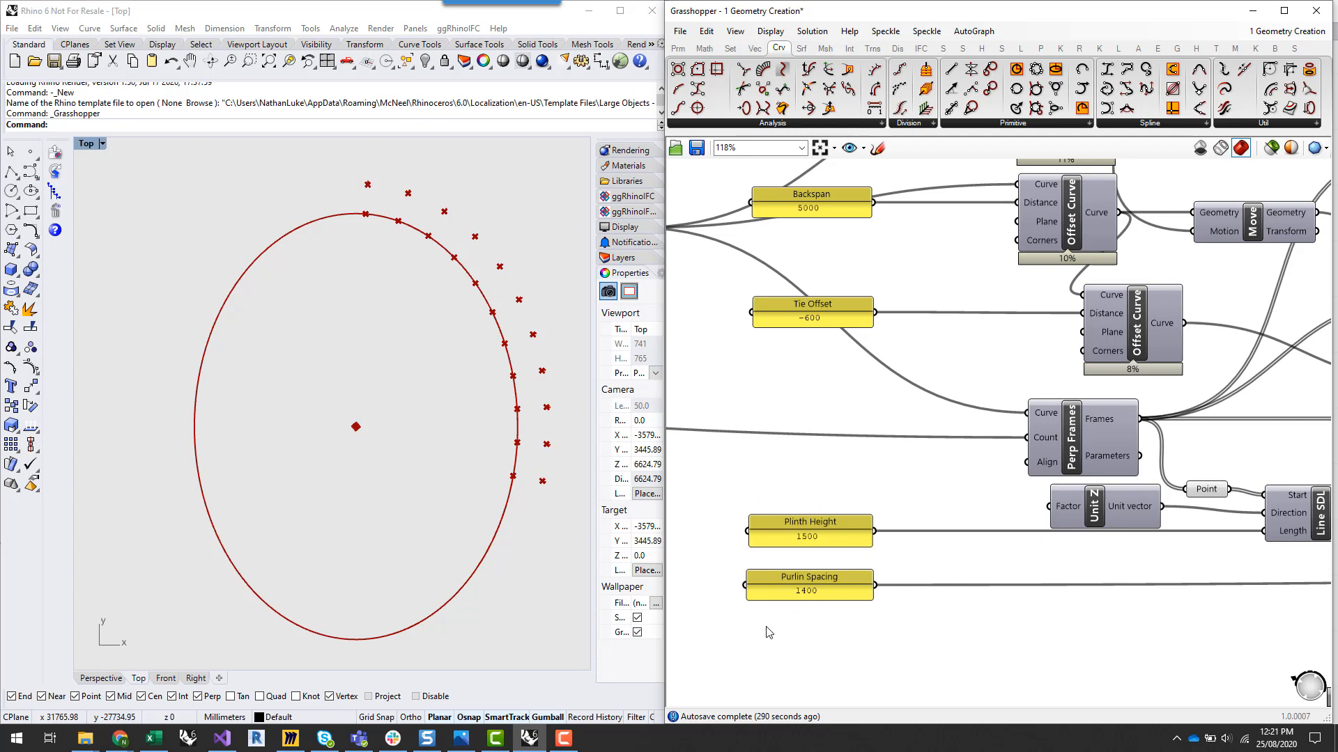
{"action": "left_click", "coordinate": [837, 585]}
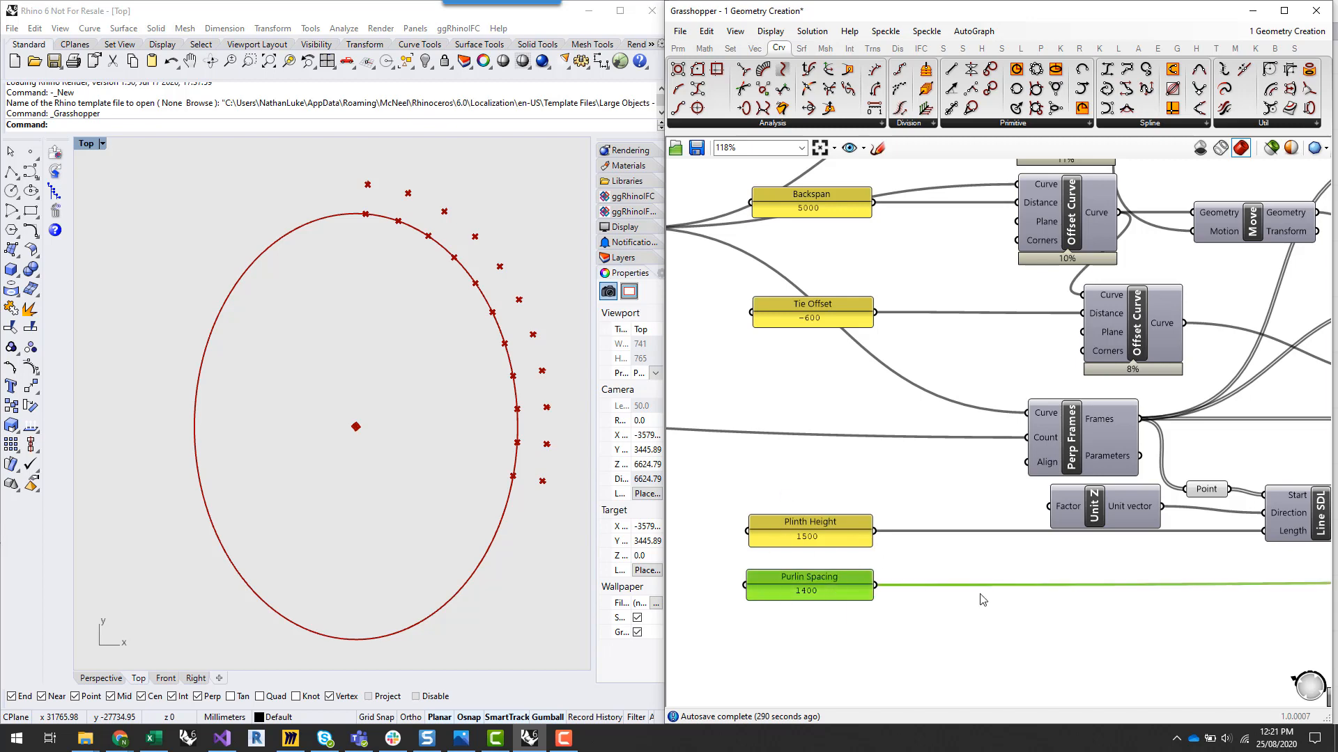
{"action": "left_click", "coordinate": [948, 456]}
Highlight the base Curve parameter, then turn on the preview of the Offset Curve component driven by the Cantilever panel
{"action": "right_click_drag", "start_coordinate": [939, 497], "coordinate": [943, 645]}
{"action": "right_click_drag", "start_coordinate": [994, 478], "coordinate": [1032, 604]}
{"action": "scroll", "coordinate": [1264, 272], "scroll_direction": "down", "scroll_amount": 2}
{"action": "scroll", "coordinate": [801, 470], "scroll_direction": "up", "scroll_amount": 3}
{"action": "left_click", "coordinate": [857, 437]}
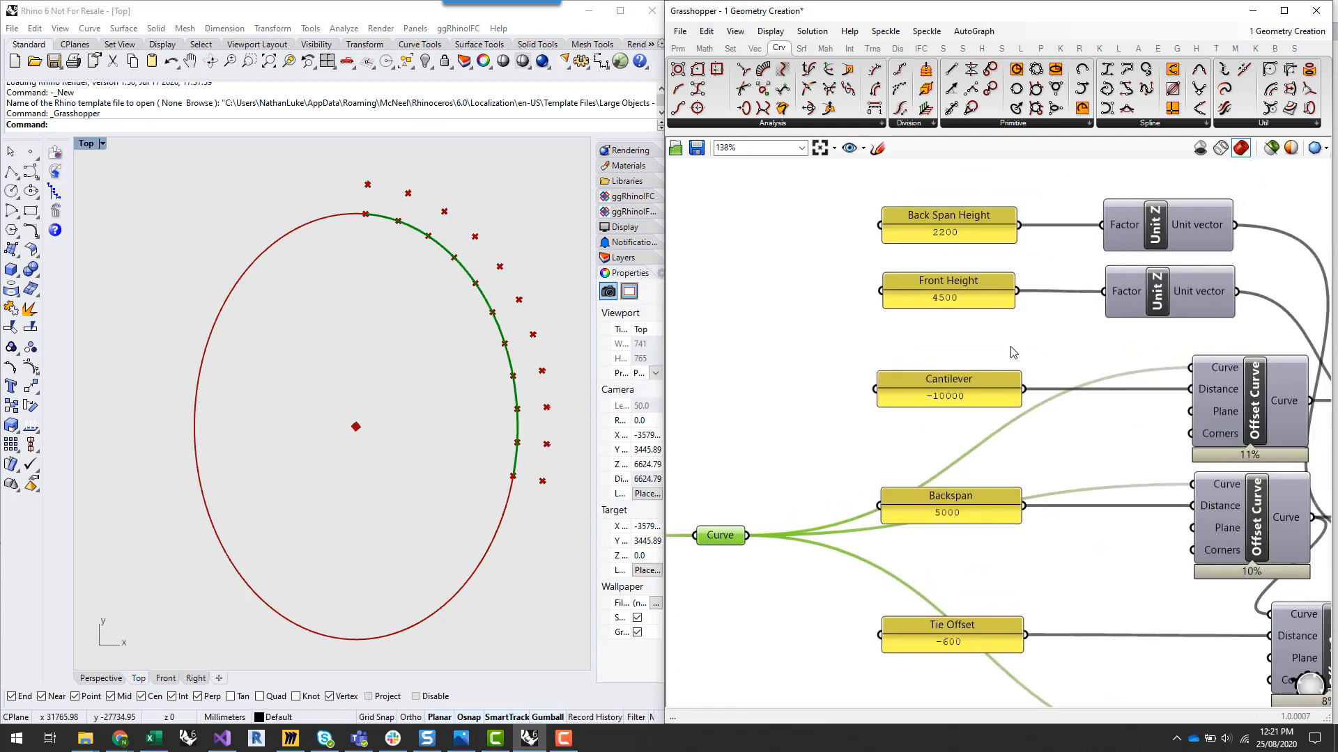
{"action": "left_click", "coordinate": [1260, 399]}
{"action": "right_click", "coordinate": [1260, 399]}
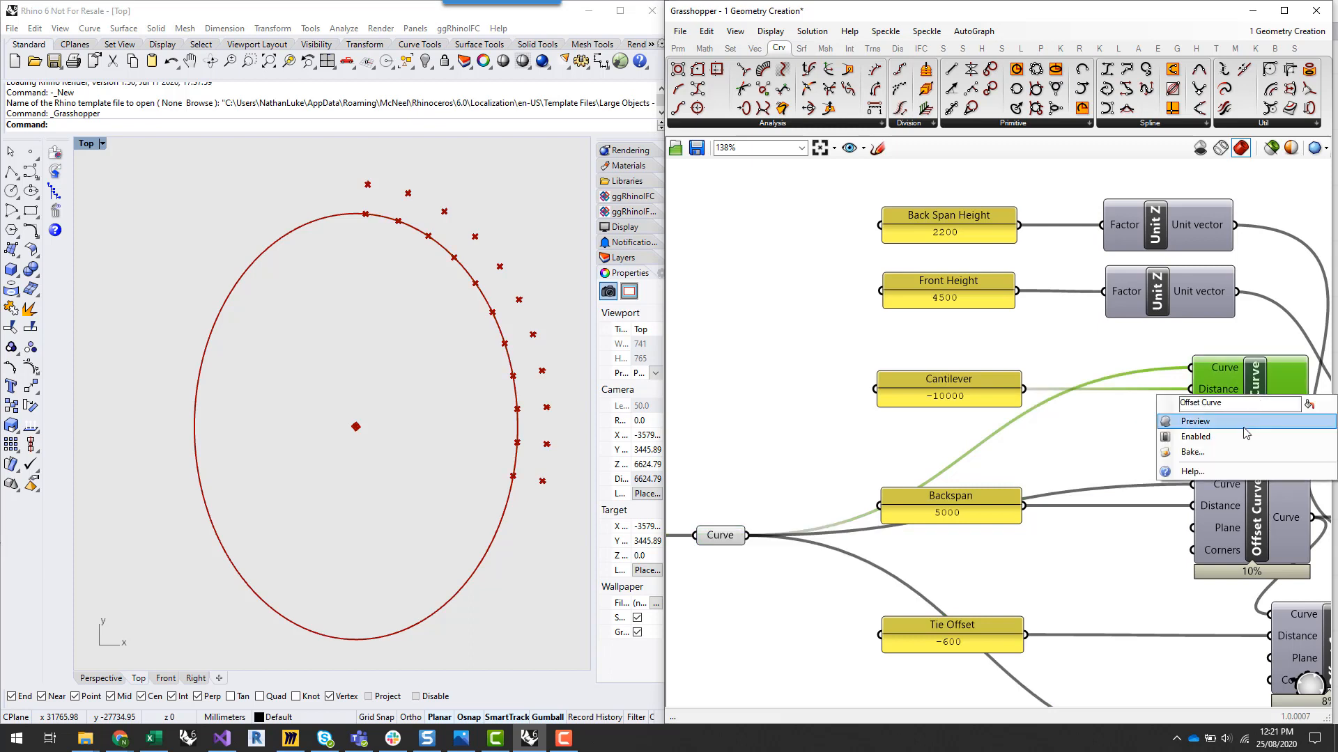
{"action": "left_click", "coordinate": [1245, 424]}
Turn on the preview of the Offset Curve component driven by the Backspan panel
{"action": "right_click_drag", "start_coordinate": [1106, 427], "coordinate": [1019, 433]}
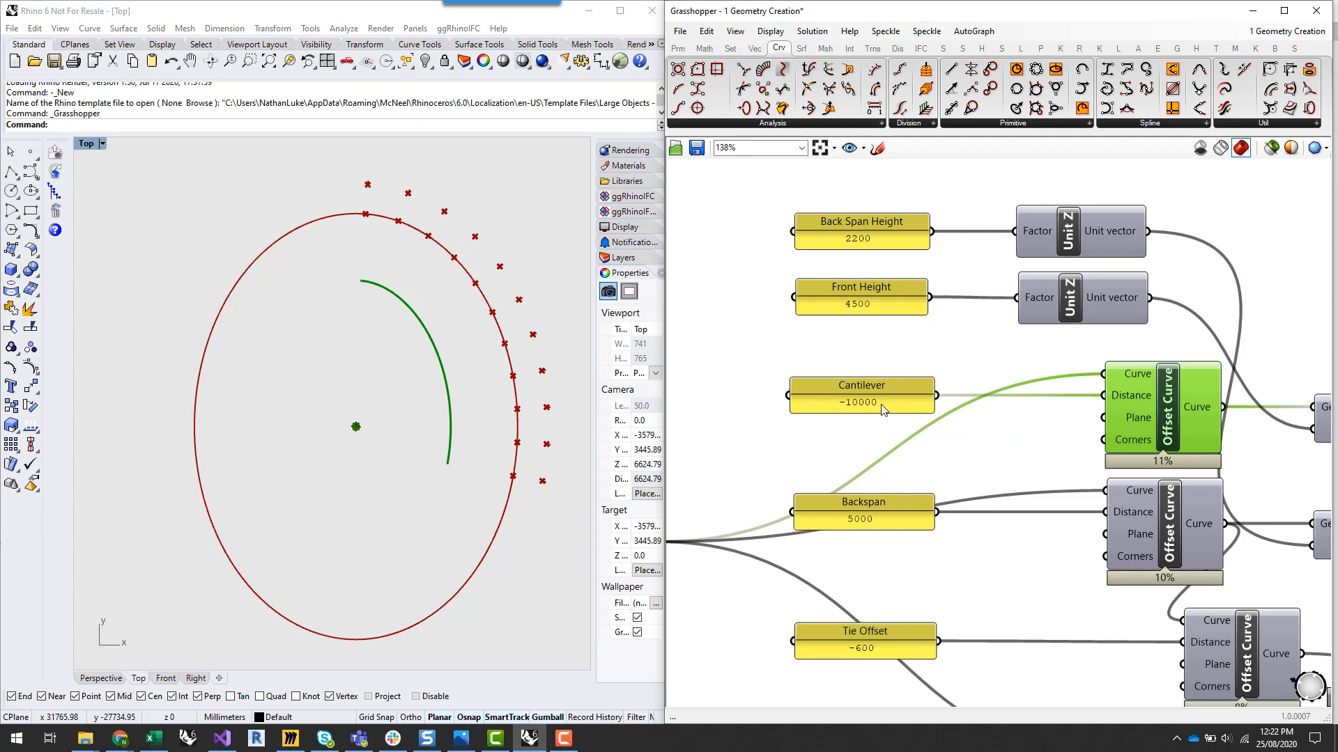
{"action": "left_click", "coordinate": [1174, 534]}
{"action": "right_click", "coordinate": [1175, 540]}
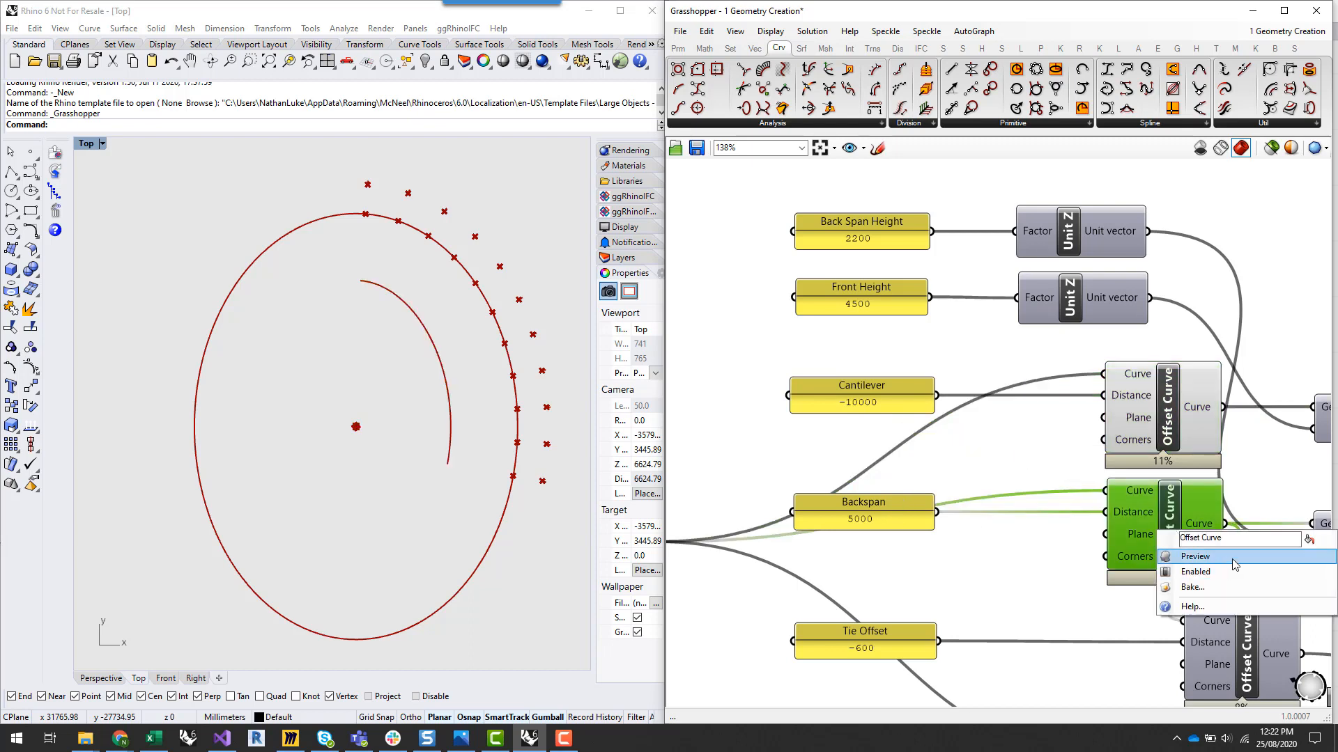
{"action": "left_click", "coordinate": [1198, 554]}
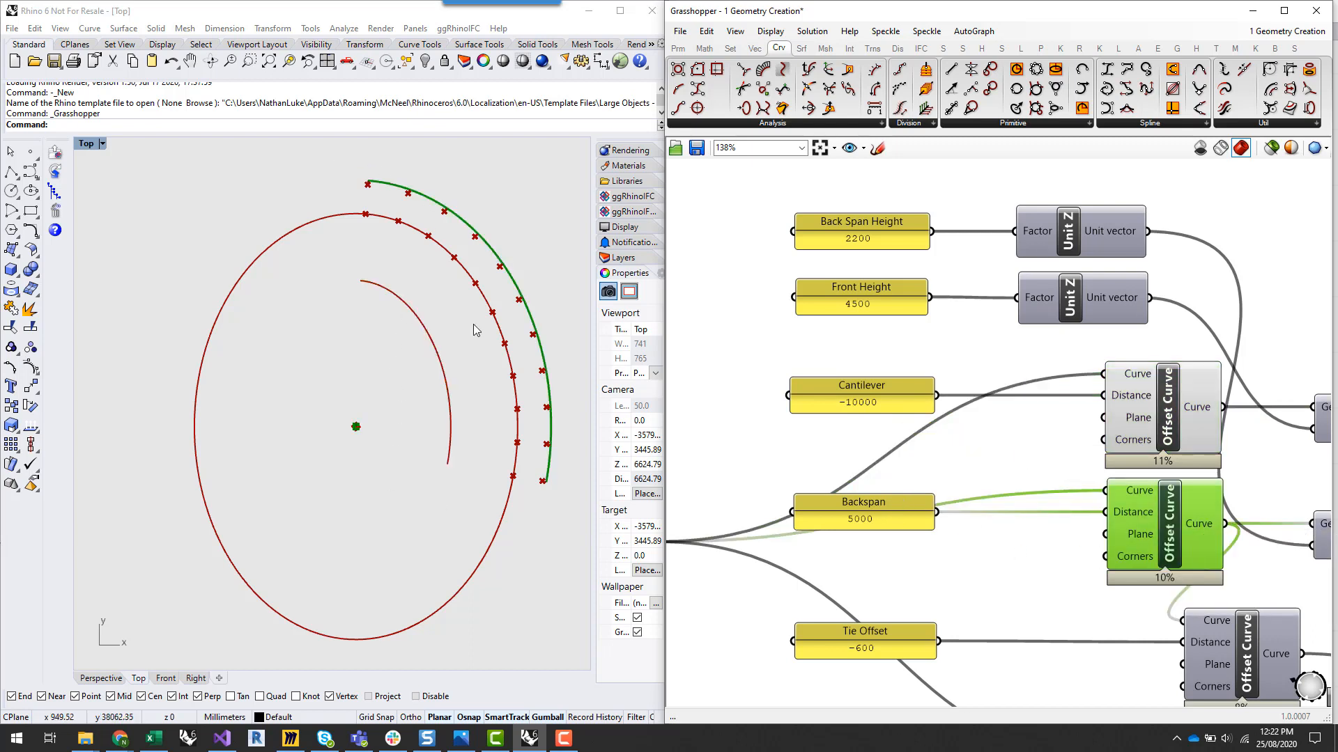
{"action": "left_click", "coordinate": [1037, 430]}
{"action": "scroll", "coordinate": [934, 446], "scroll_direction": "down", "scroll_amount": 1}
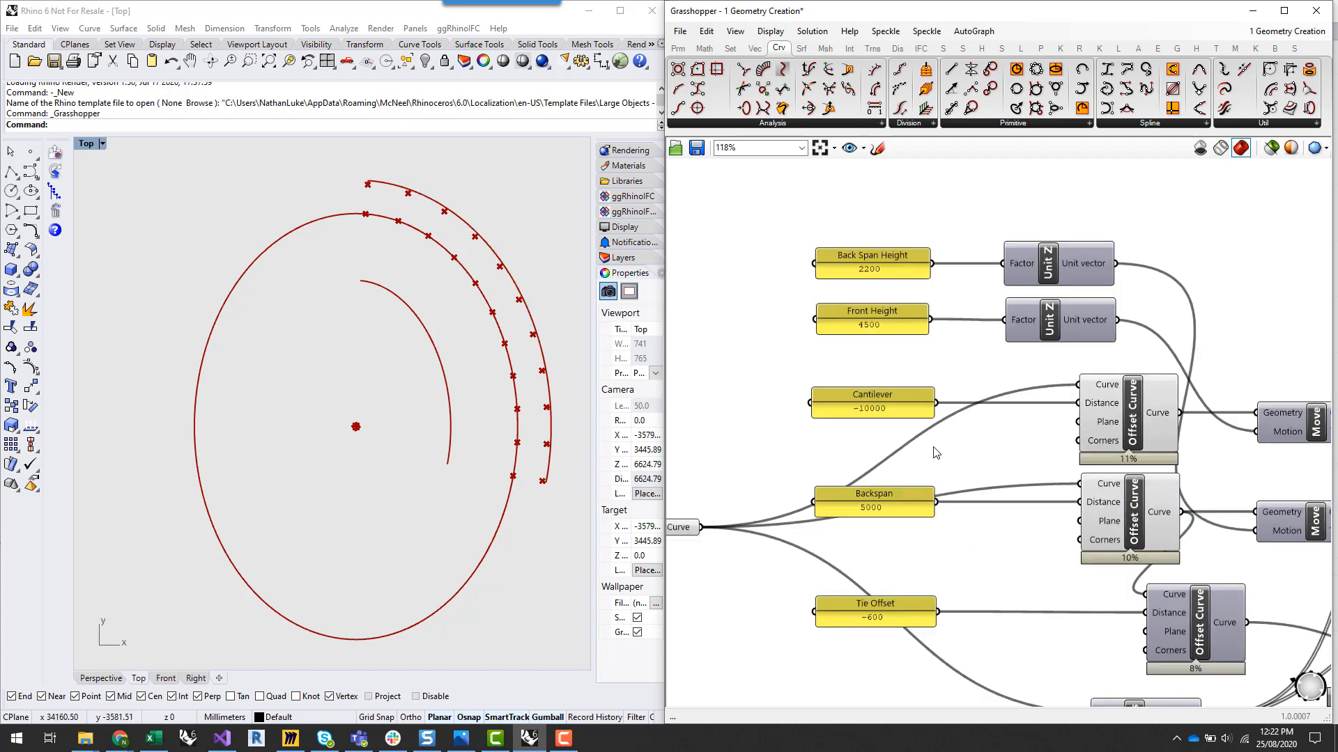
Turn on the preview of the Offset Curve component driven by the Tie Offset panel
{"action": "scroll", "coordinate": [1014, 514], "scroll_direction": "up", "scroll_amount": 1}
{"action": "right_click_drag", "start_coordinate": [1048, 572], "coordinate": [1041, 495]}
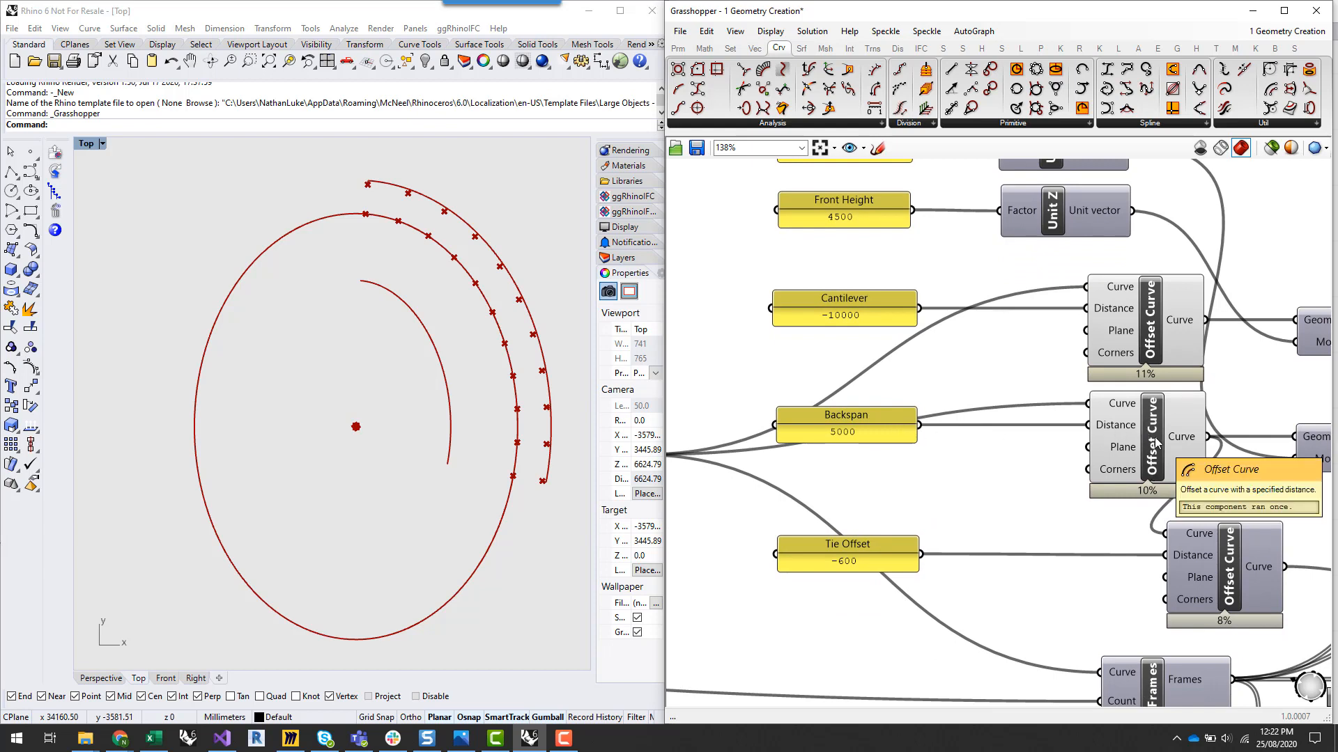
{"action": "left_click", "coordinate": [1232, 572]}
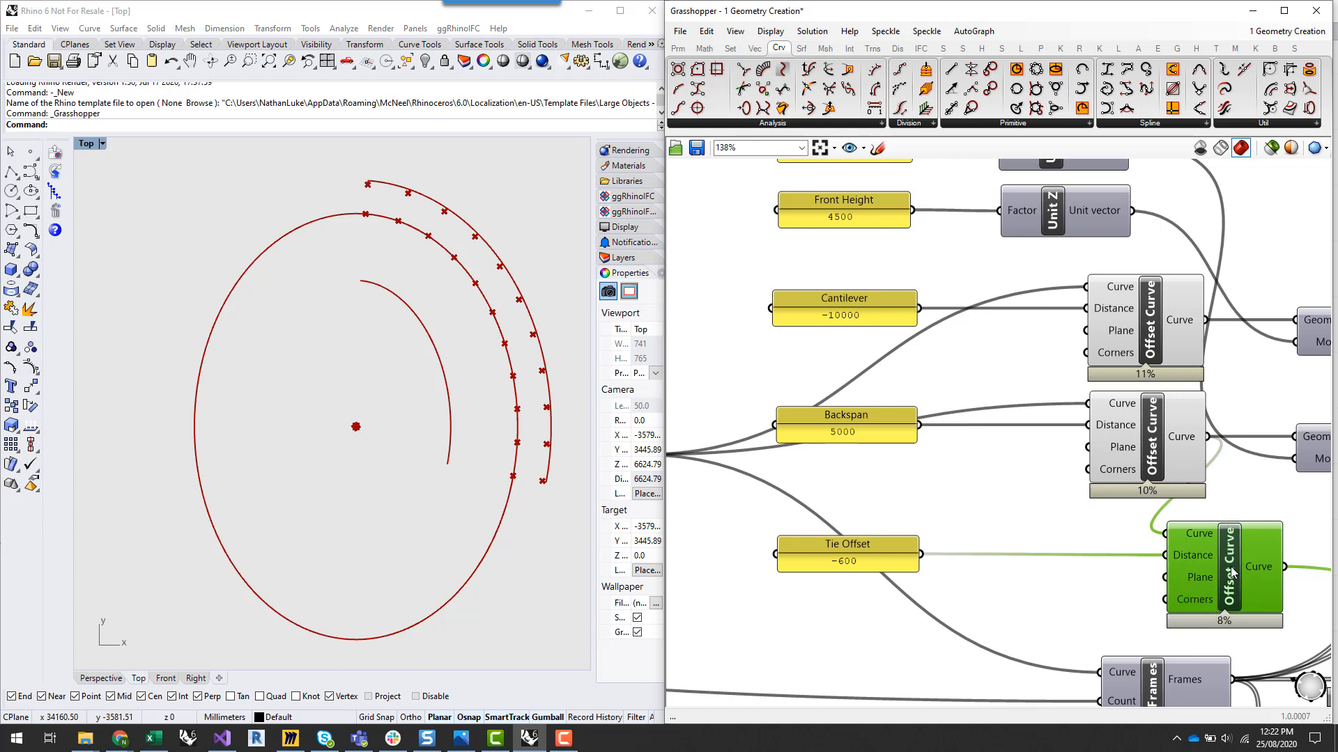
{"action": "right_click", "coordinate": [1232, 572]}
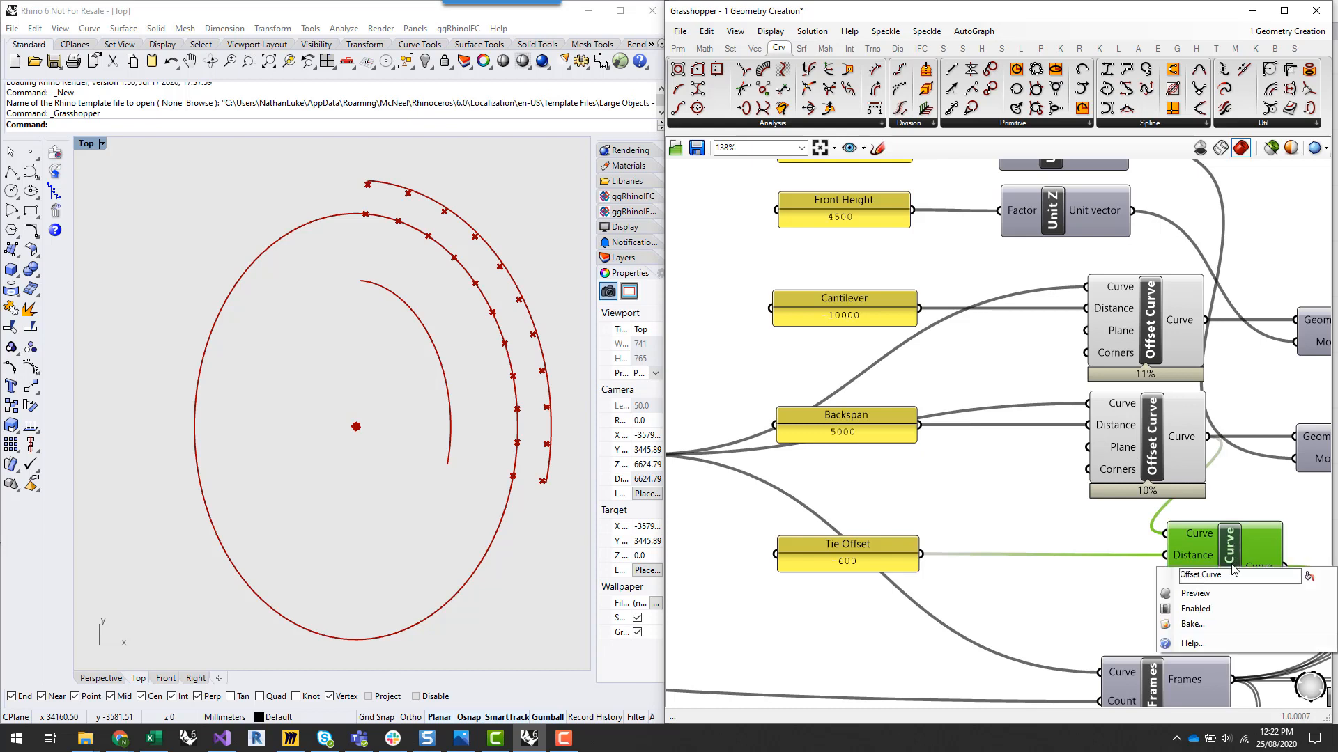
{"action": "left_click", "coordinate": [1231, 607]}
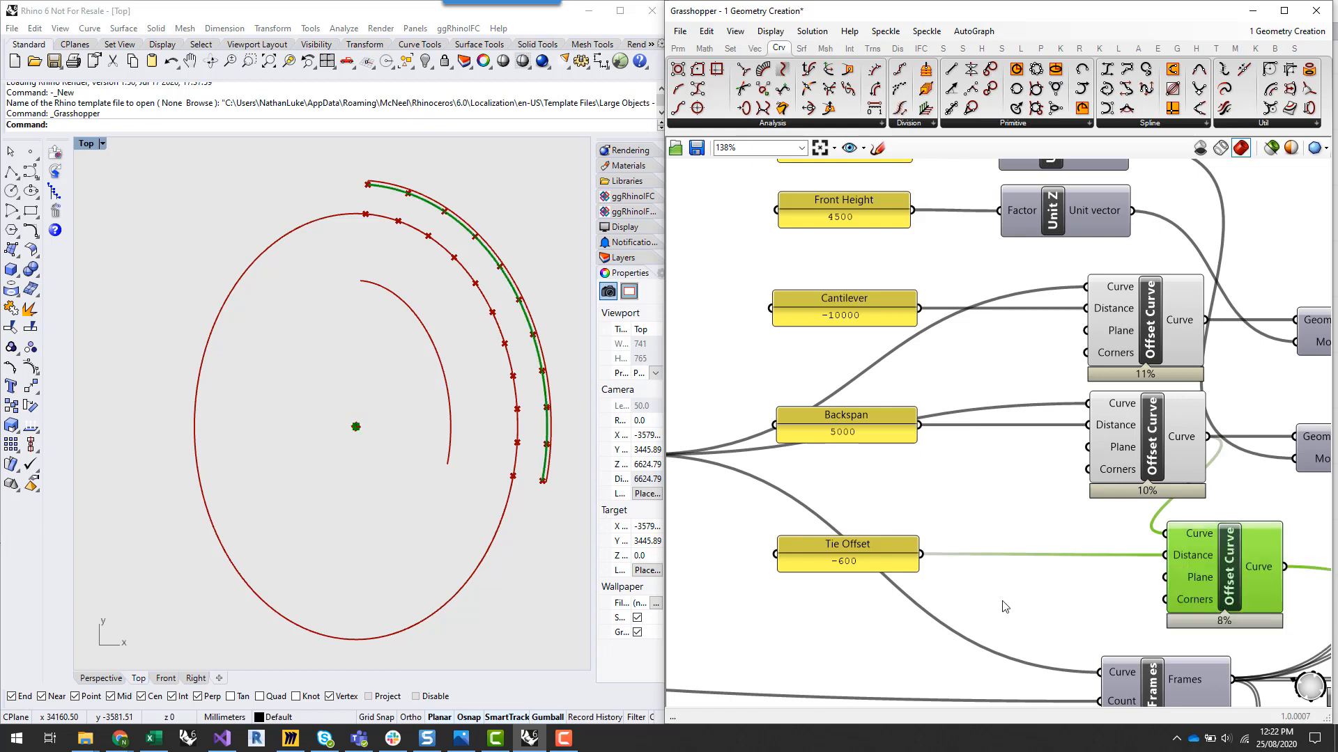
Inspect the Tie Offset panel and highlight the Backspan and Tie Offset curves in turn to compare their positions
{"action": "scroll", "coordinate": [825, 578], "scroll_direction": "up", "scroll_amount": 3}
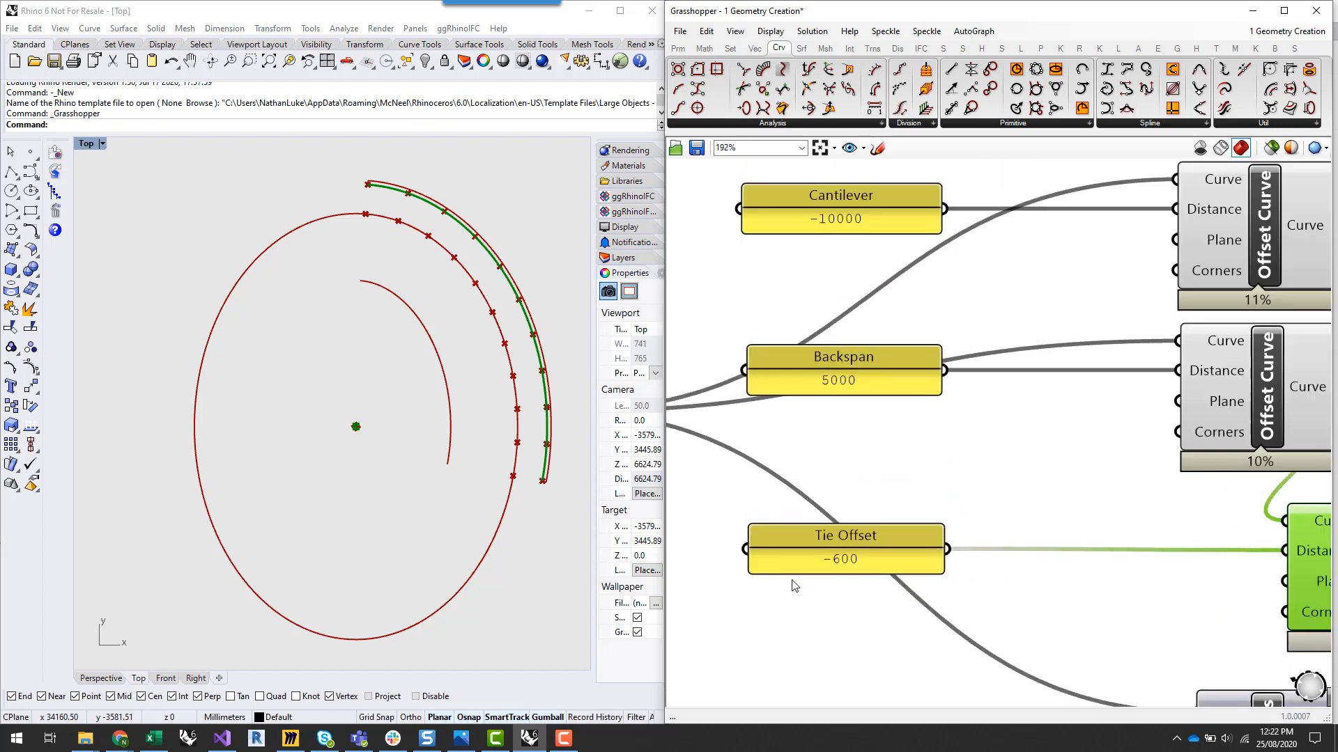
{"action": "scroll", "coordinate": [1138, 508], "scroll_direction": "down", "scroll_amount": 3}
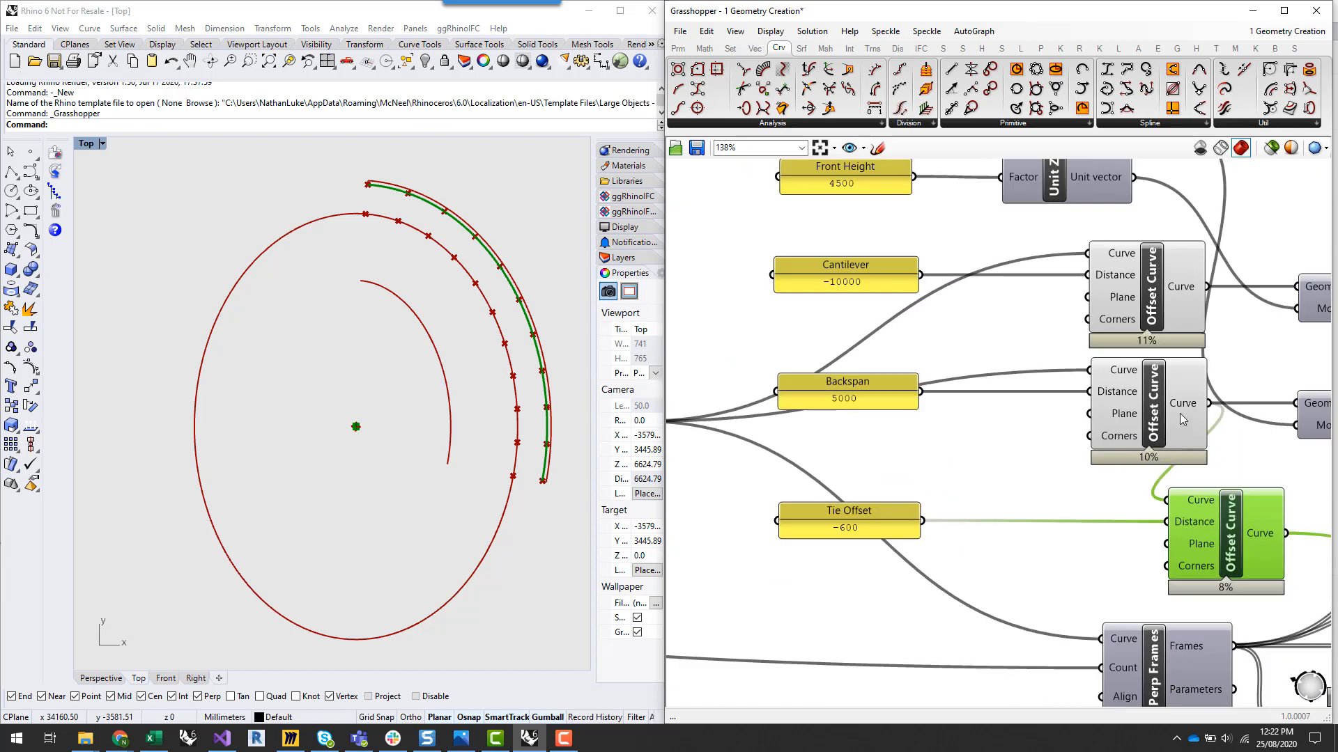
{"action": "left_click", "coordinate": [1182, 407]}
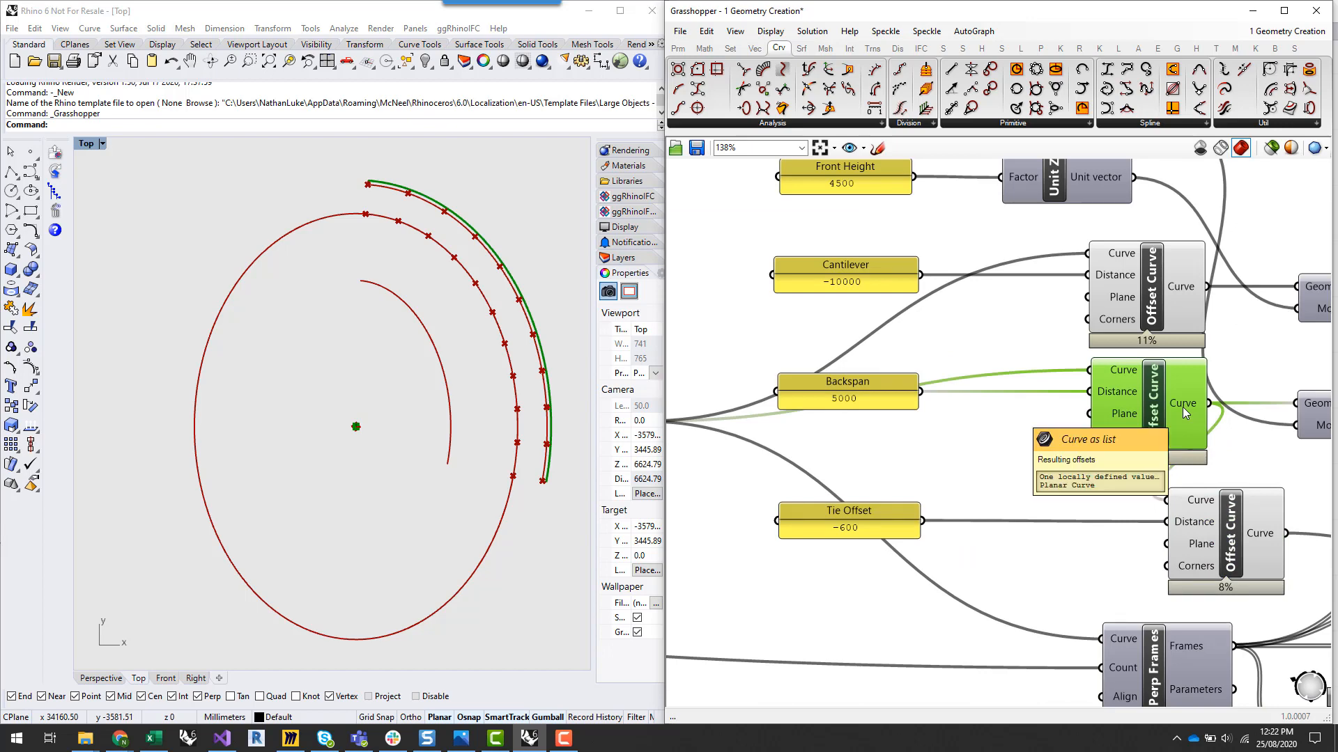
{"action": "left_click", "coordinate": [1225, 535]}
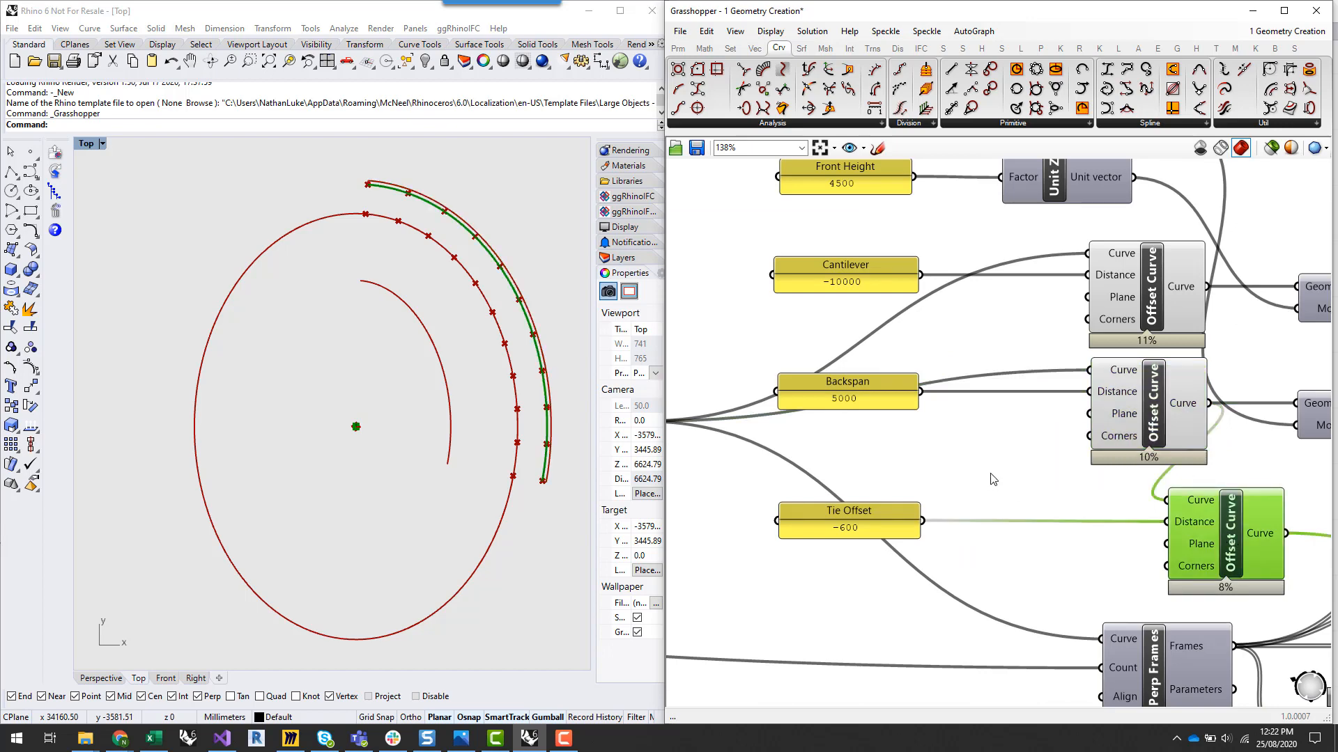
{"action": "left_click", "coordinate": [993, 479]}
{"action": "scroll", "coordinate": [983, 450], "scroll_direction": "down", "scroll_amount": 2}
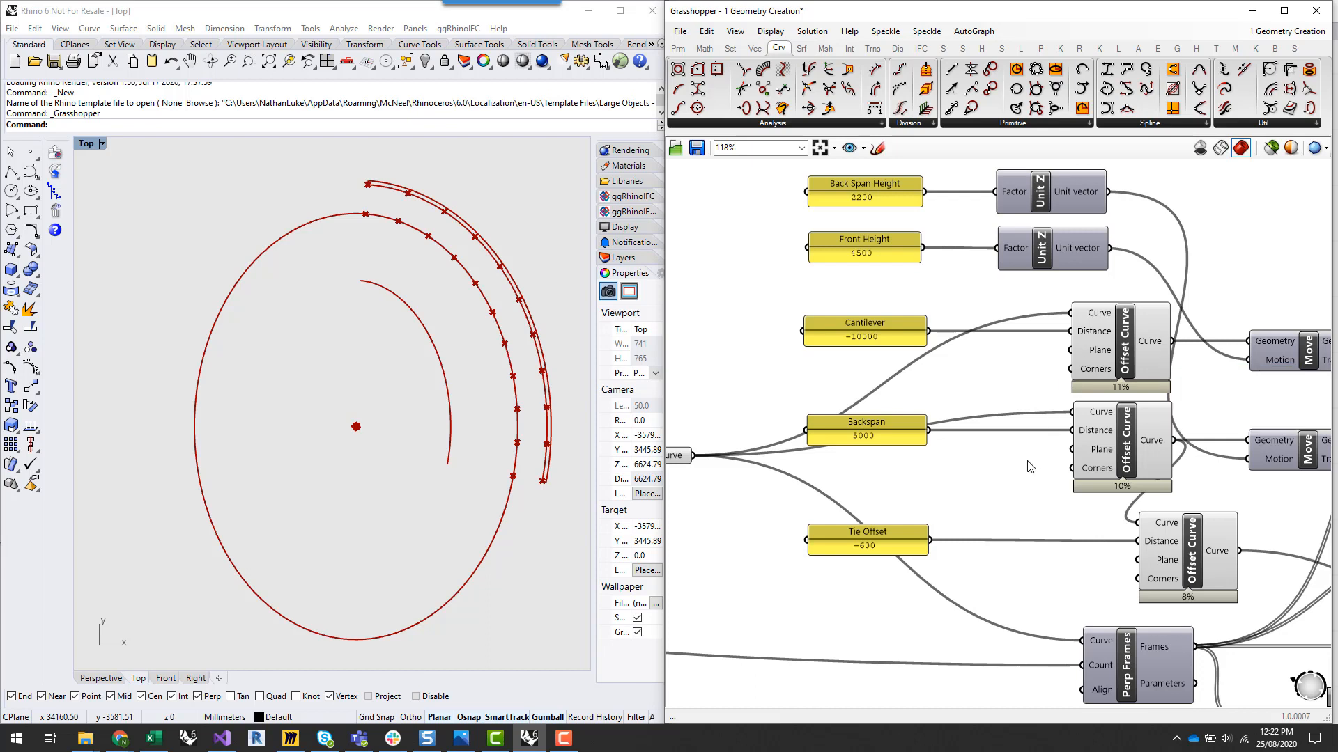
Check the Typical Section sketch in Miro against the offset curves, returning to Grasshopper when done
{"action": "right_click_drag", "start_coordinate": [1047, 512], "coordinate": [898, 519]}
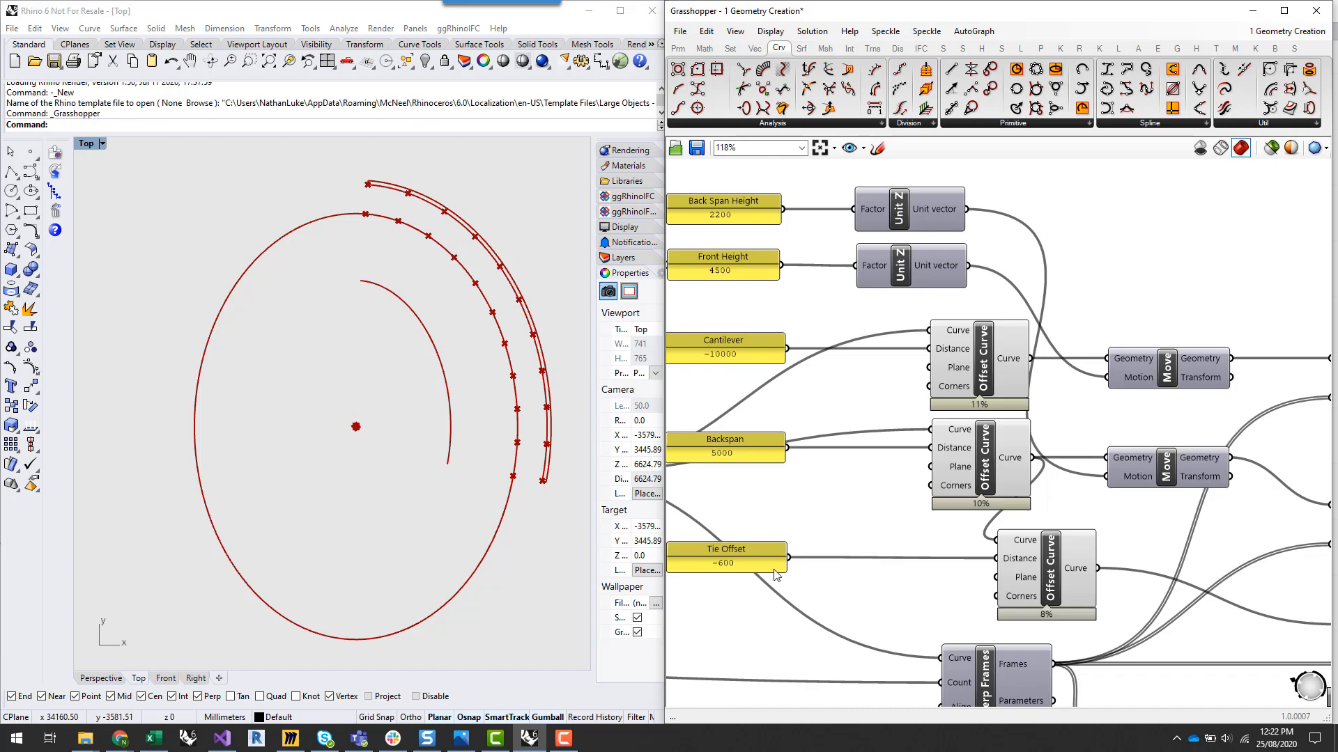
{"action": "left_click", "coordinate": [290, 738]}
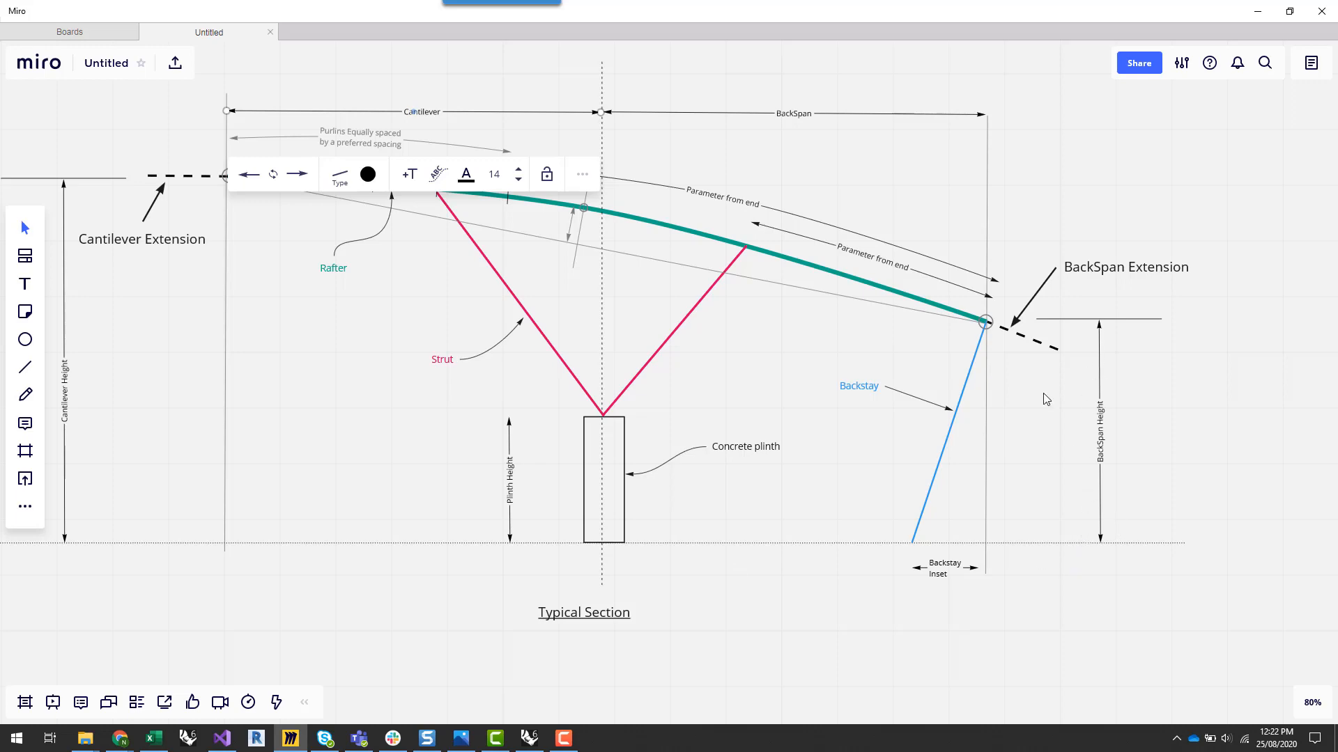
{"action": "left_click", "coordinate": [536, 742]}
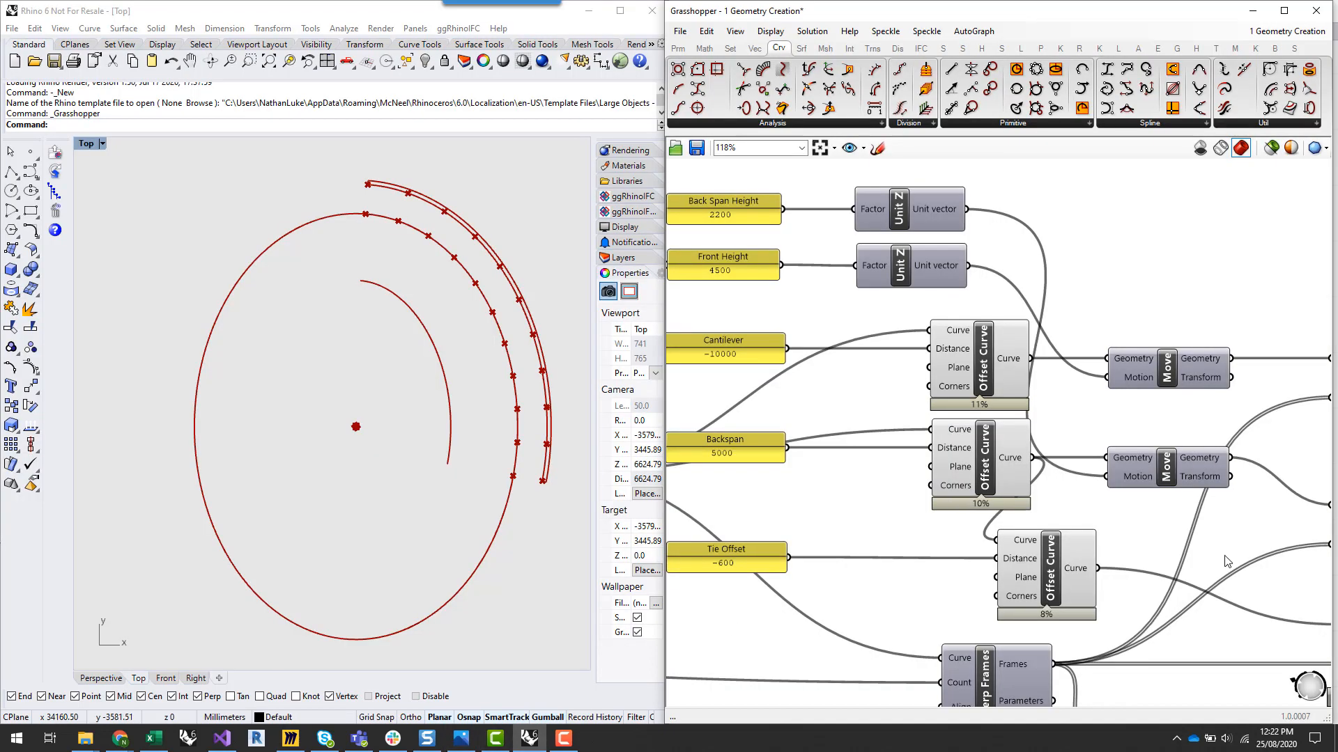
Turn on the preview of the Move component that raises the Cantilever offset curve by the Front Height vector
{"action": "right_click_drag", "start_coordinate": [1199, 552], "coordinate": [1166, 573]}
{"action": "scroll", "coordinate": [1157, 389], "scroll_direction": "down", "scroll_amount": 2}
{"action": "right_click_drag", "start_coordinate": [1113, 330], "coordinate": [1134, 354]}
{"action": "scroll", "coordinate": [1151, 378], "scroll_direction": "up", "scroll_amount": 2}
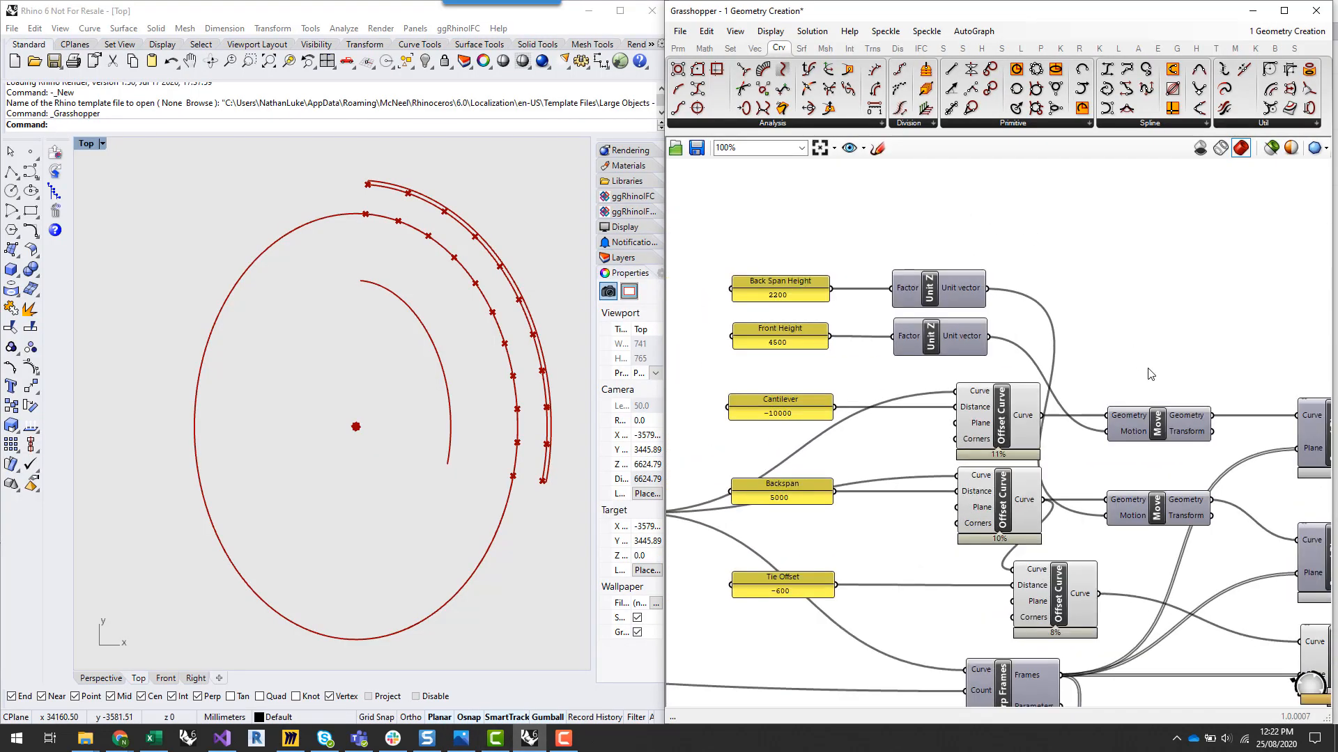
{"action": "left_click", "coordinate": [1160, 437]}
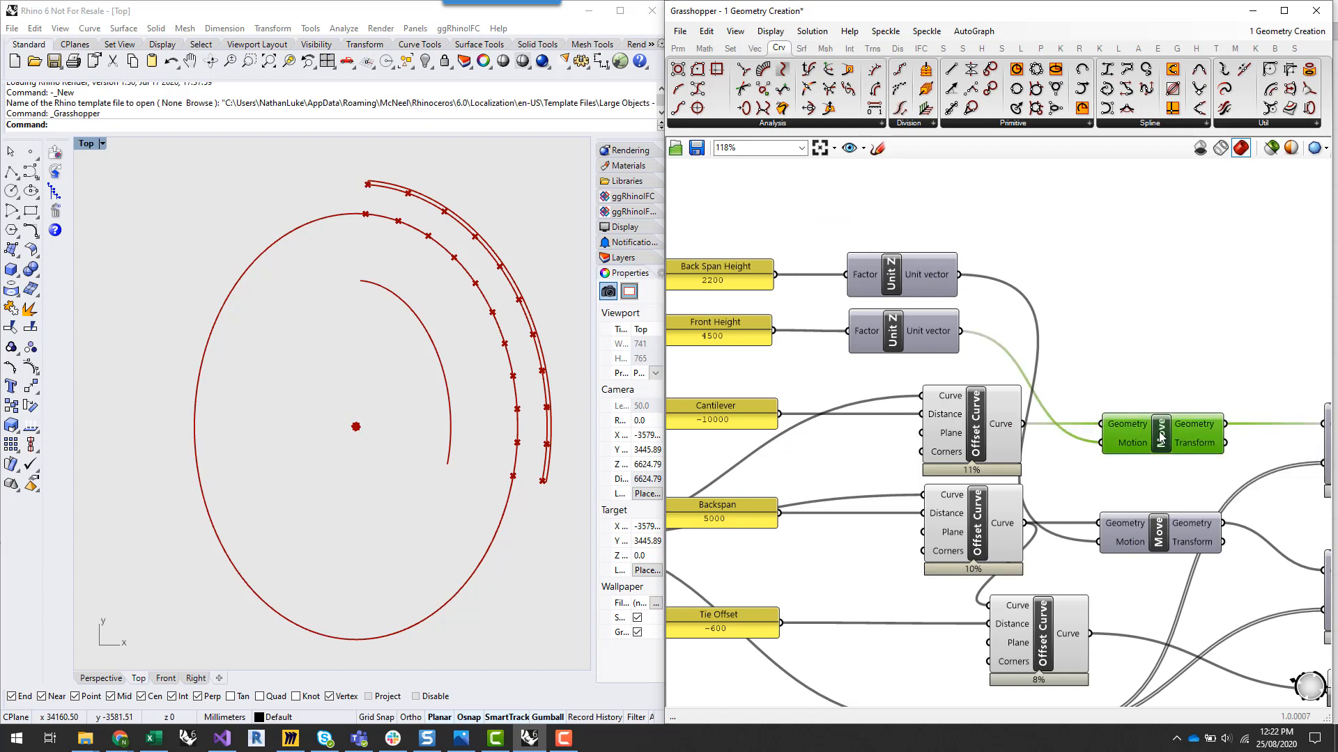
{"action": "right_click", "coordinate": [1161, 433]}
{"action": "left_click", "coordinate": [1170, 454]}
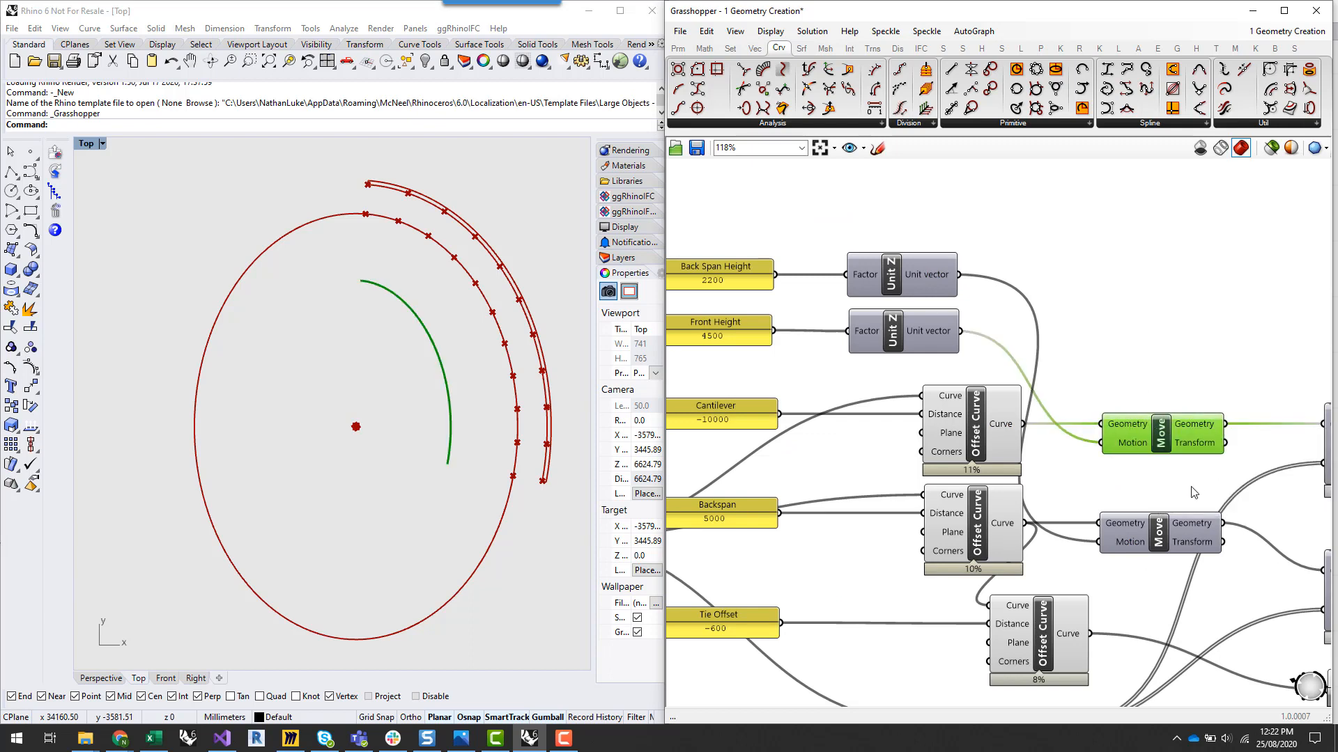
Highlight the backspan and cantilever Move components in turn to trace their input wires
{"action": "left_click", "coordinate": [1163, 538]}
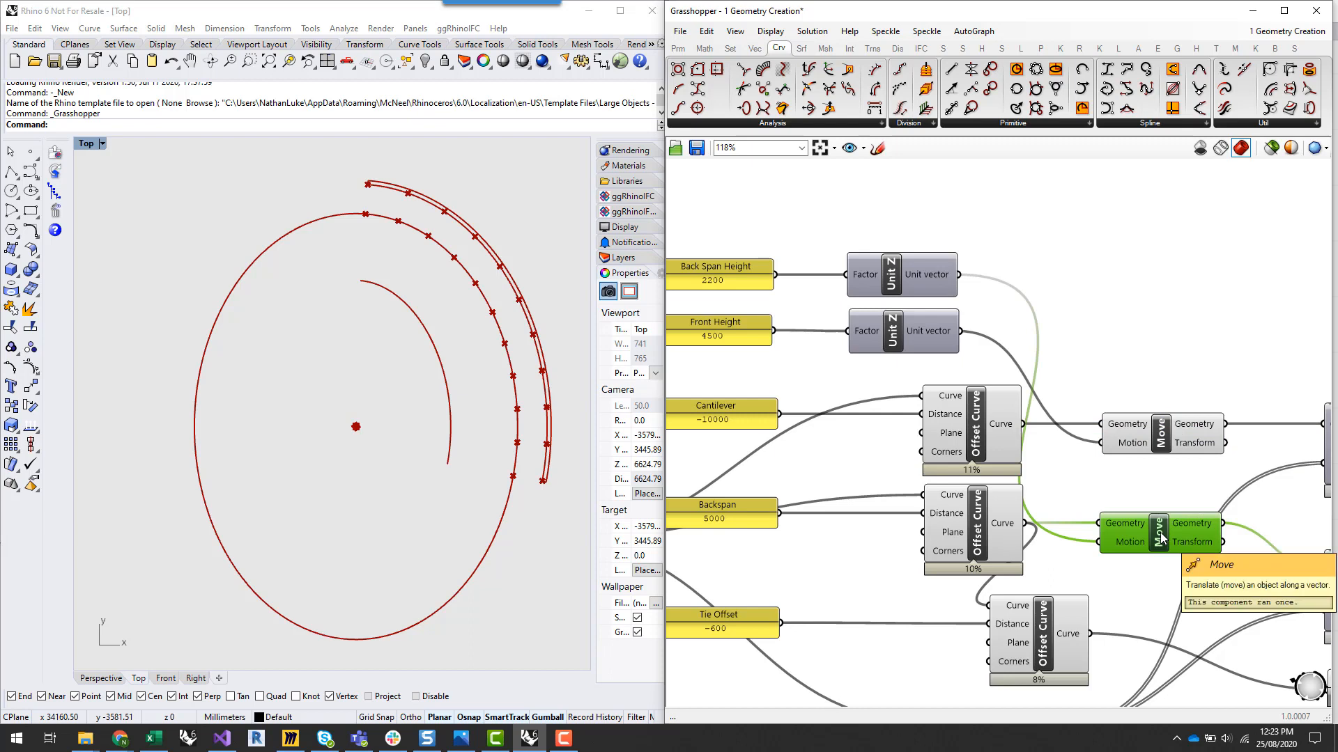
{"action": "left_click", "coordinate": [1161, 442]}
{"action": "left_click", "coordinate": [1156, 370]}
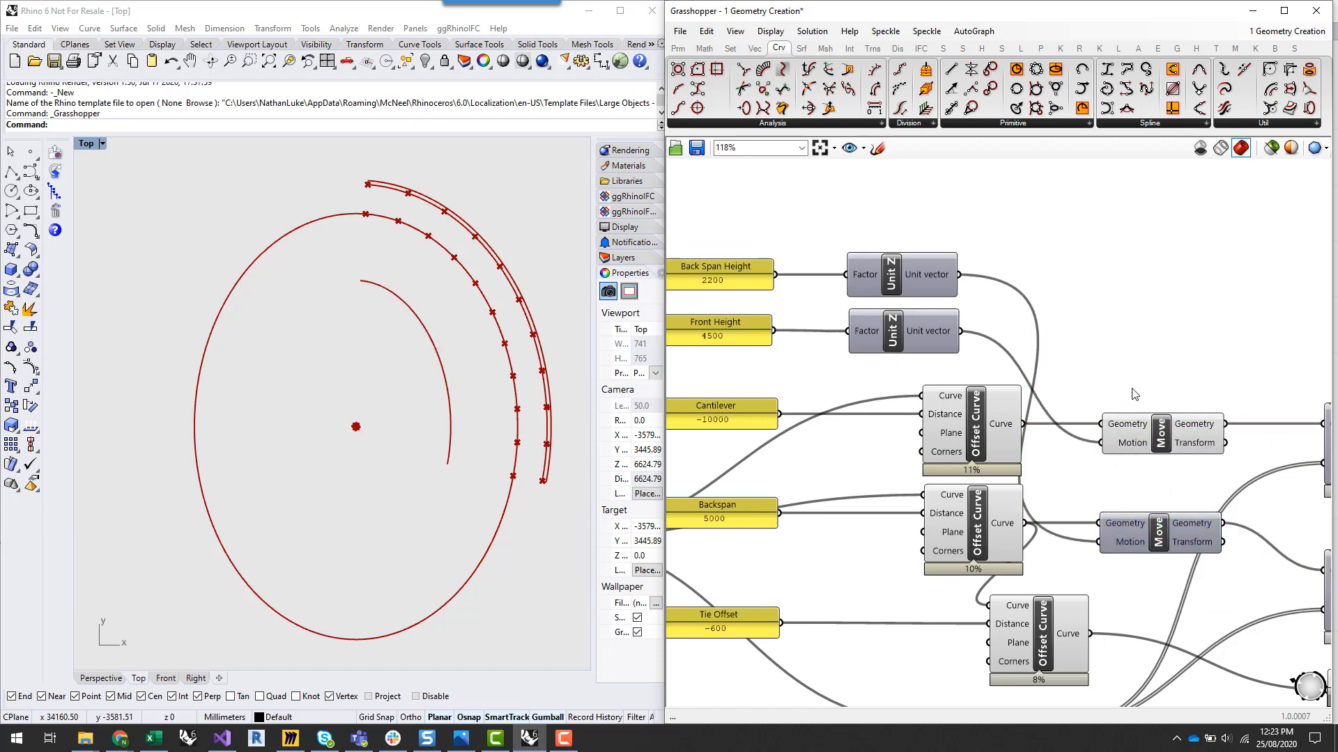
Inspect the two Unit Z components fed by the Back Span Height and Front Height panels
{"action": "right_click_drag", "start_coordinate": [1112, 364], "coordinate": [1158, 365]}
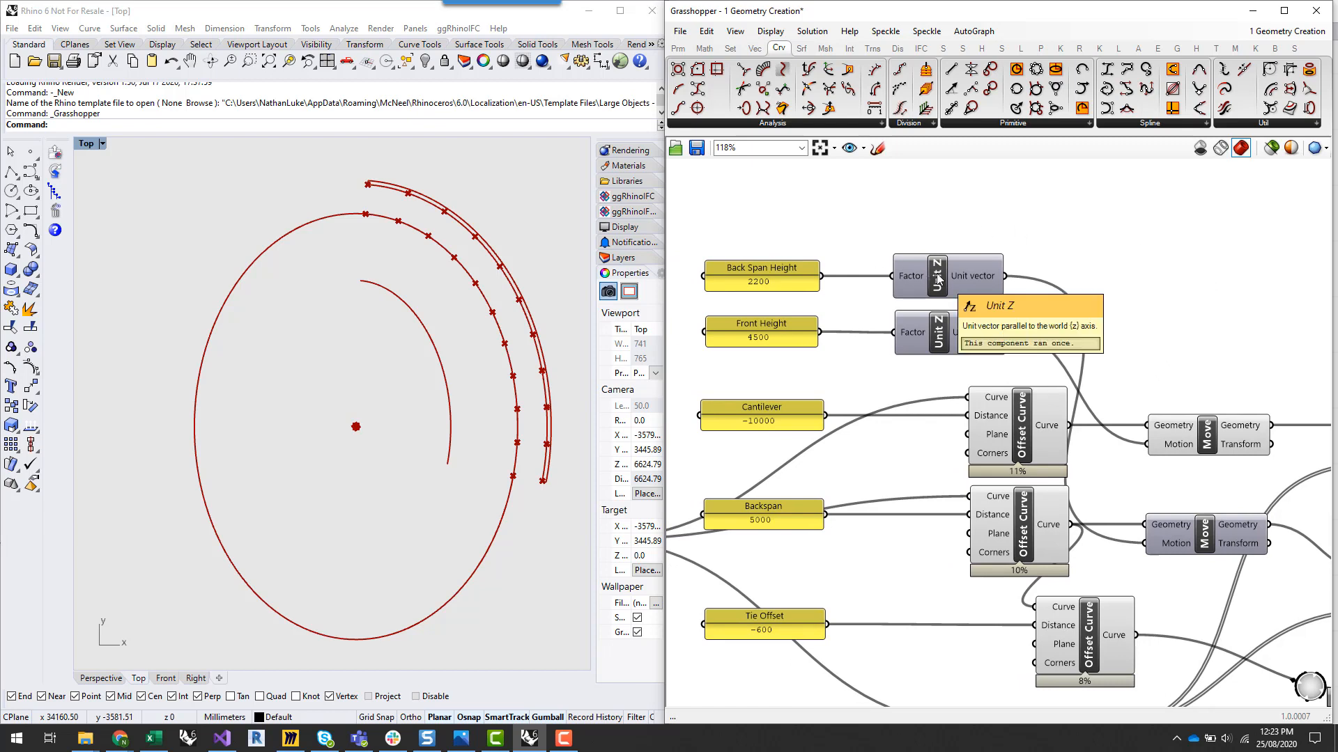
{"action": "right_click_drag", "start_coordinate": [916, 226], "coordinate": [923, 198]}
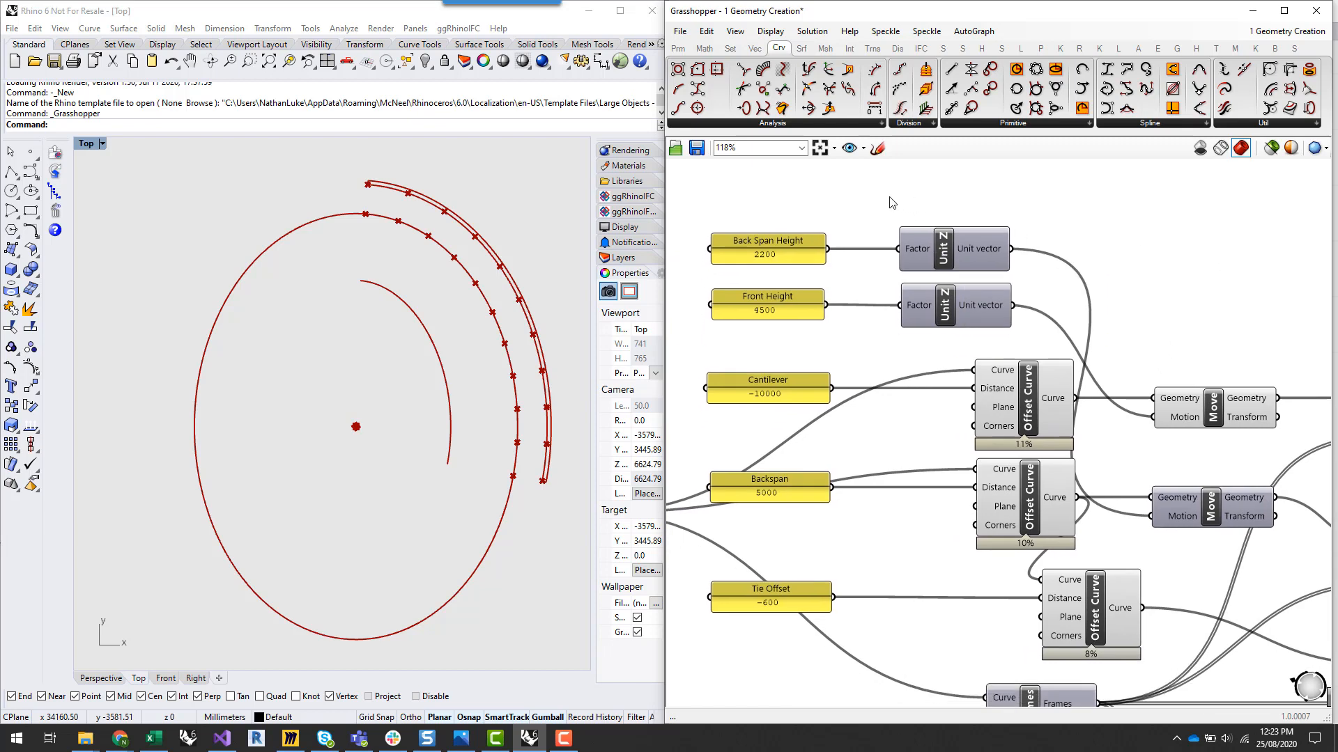
{"action": "left_click", "coordinate": [944, 251]}
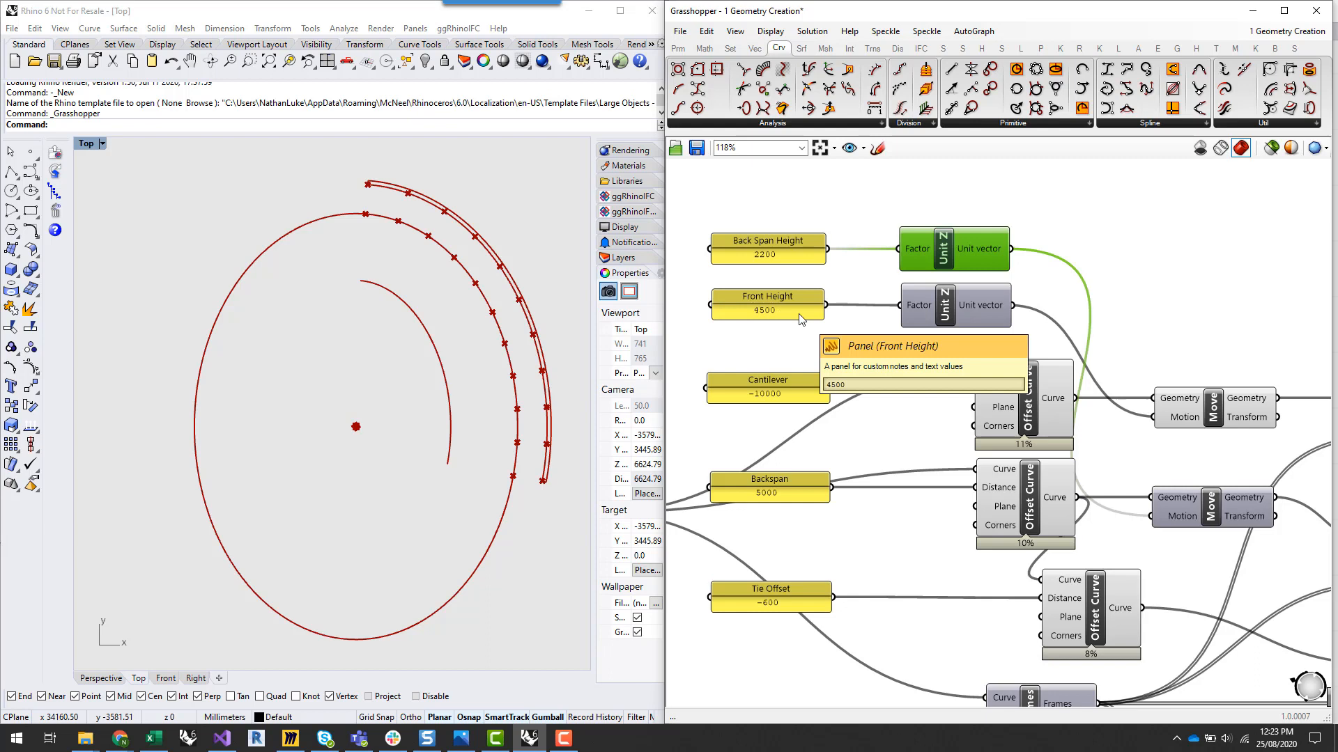
{"action": "left_click", "coordinate": [965, 315]}
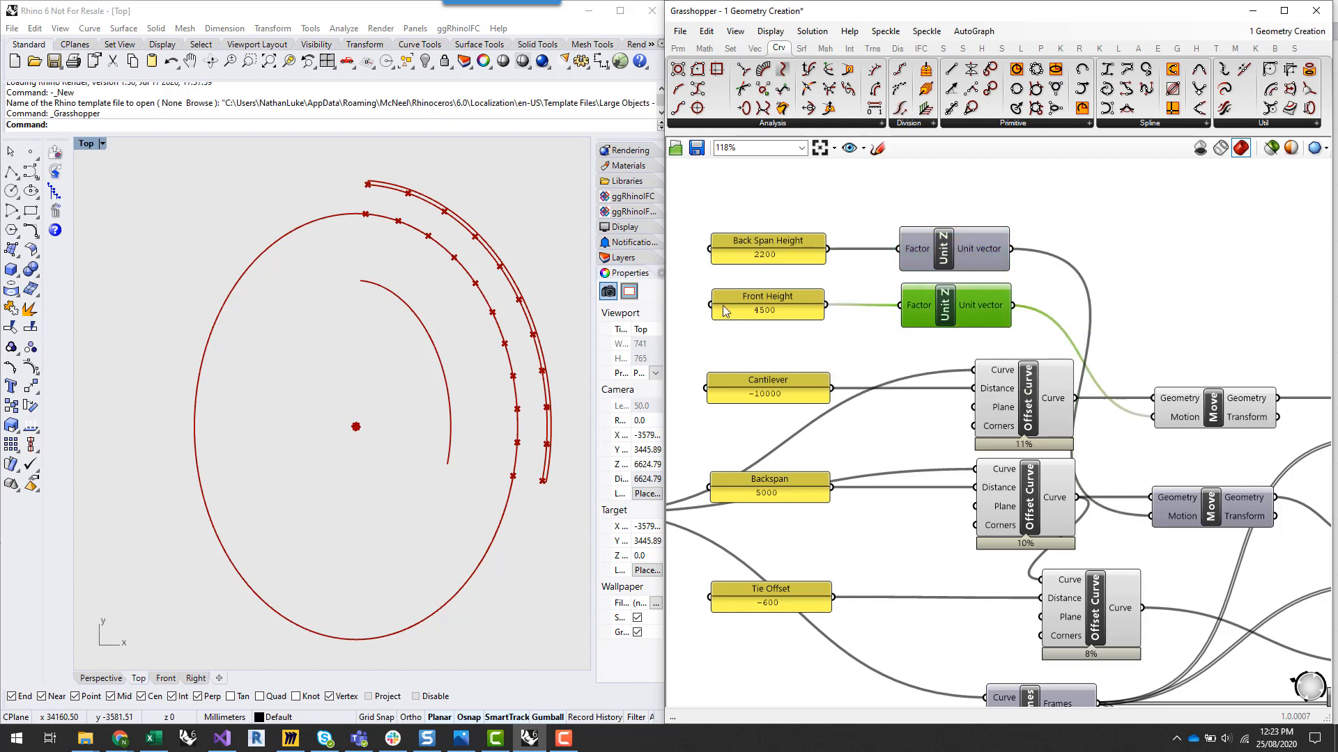
{"action": "left_click", "coordinate": [1214, 337]}
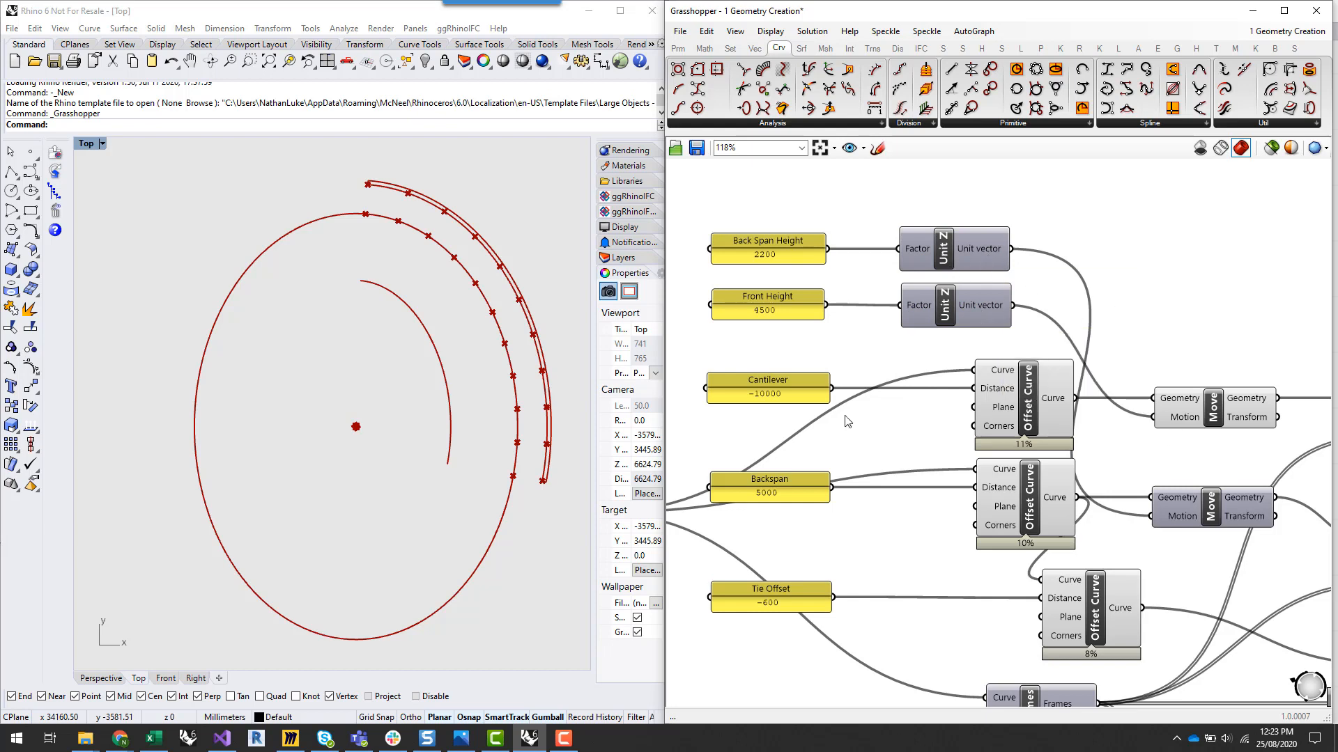
Highlight the Cantilever Offset Curve component, followed by the Move component it feeds
{"action": "left_click", "coordinate": [1054, 408]}
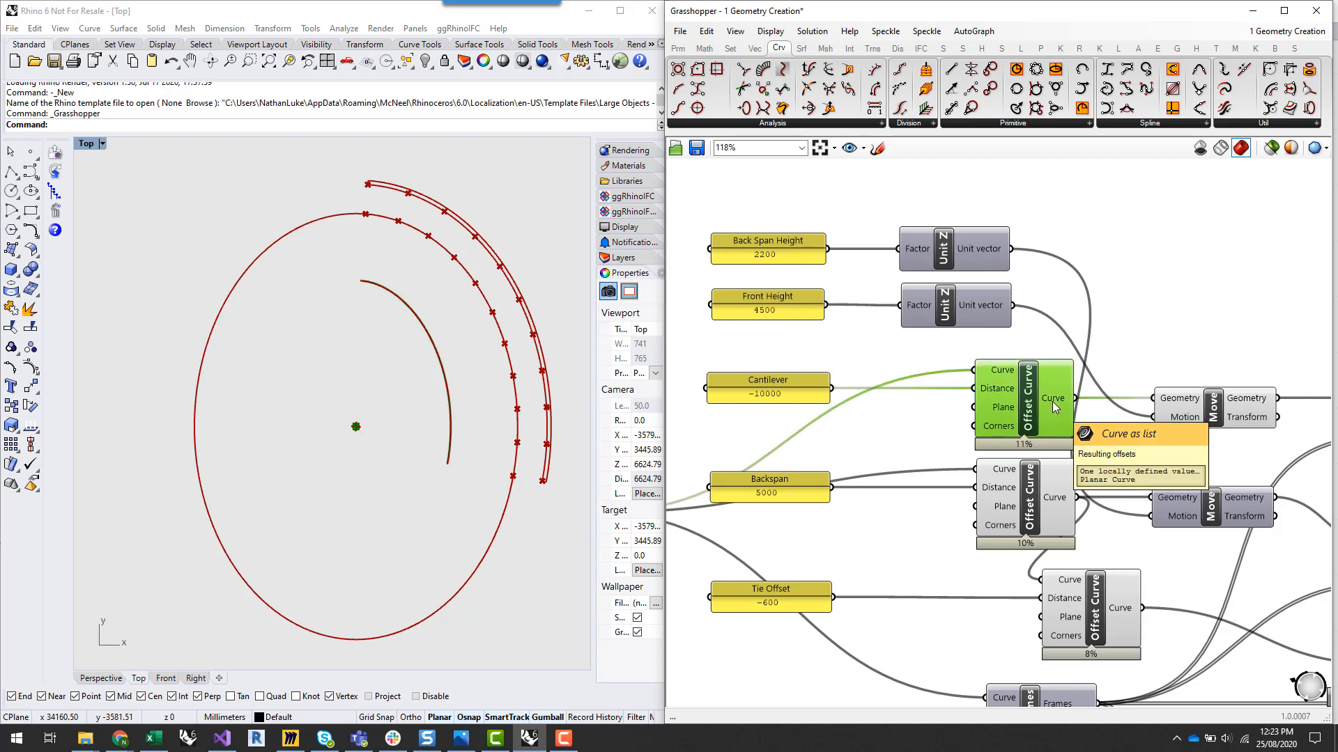
{"action": "left_click", "coordinate": [1215, 411]}
{"action": "scroll", "coordinate": [1000, 420], "scroll_direction": "down", "scroll_amount": 2}
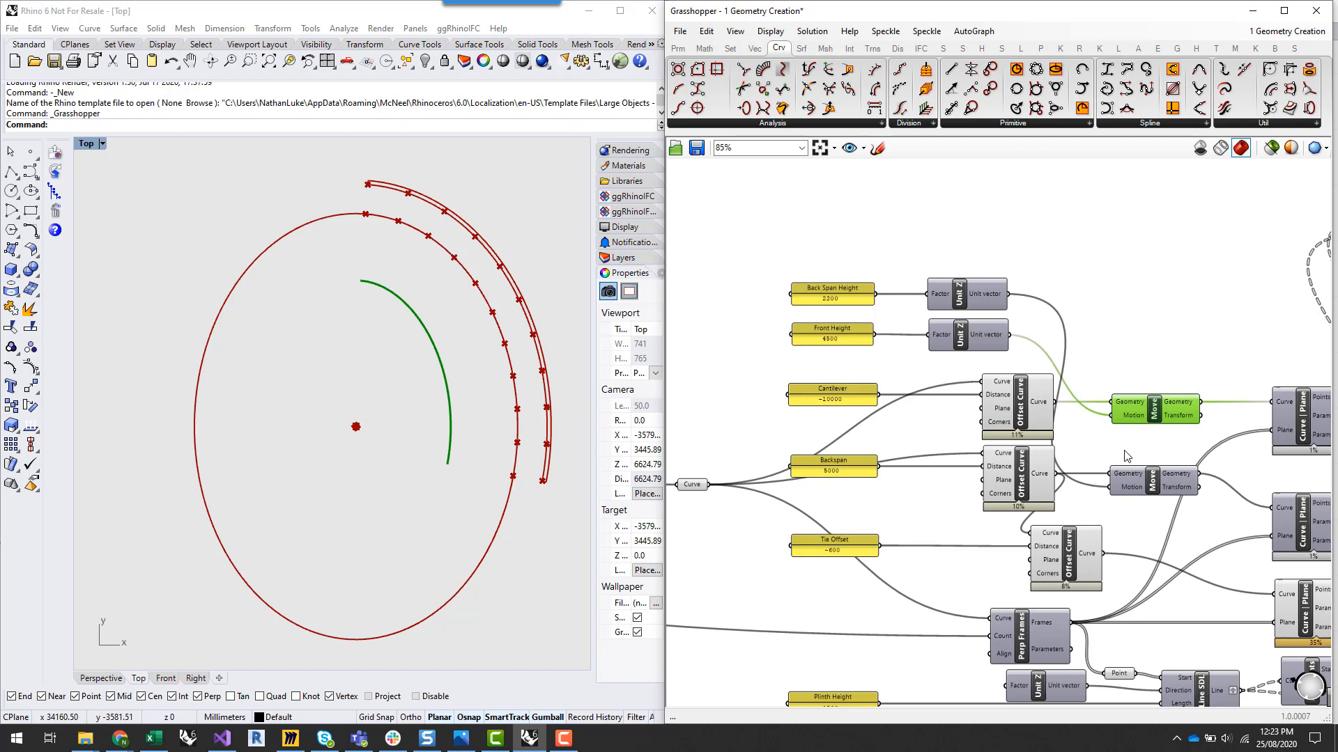
Show Rhino's Perspective viewport and examine the moved cantilever curve against the flat offset curve from a low angle
{"action": "double_click", "coordinate": [86, 144]}
{"action": "double_click", "coordinate": [356, 149]}
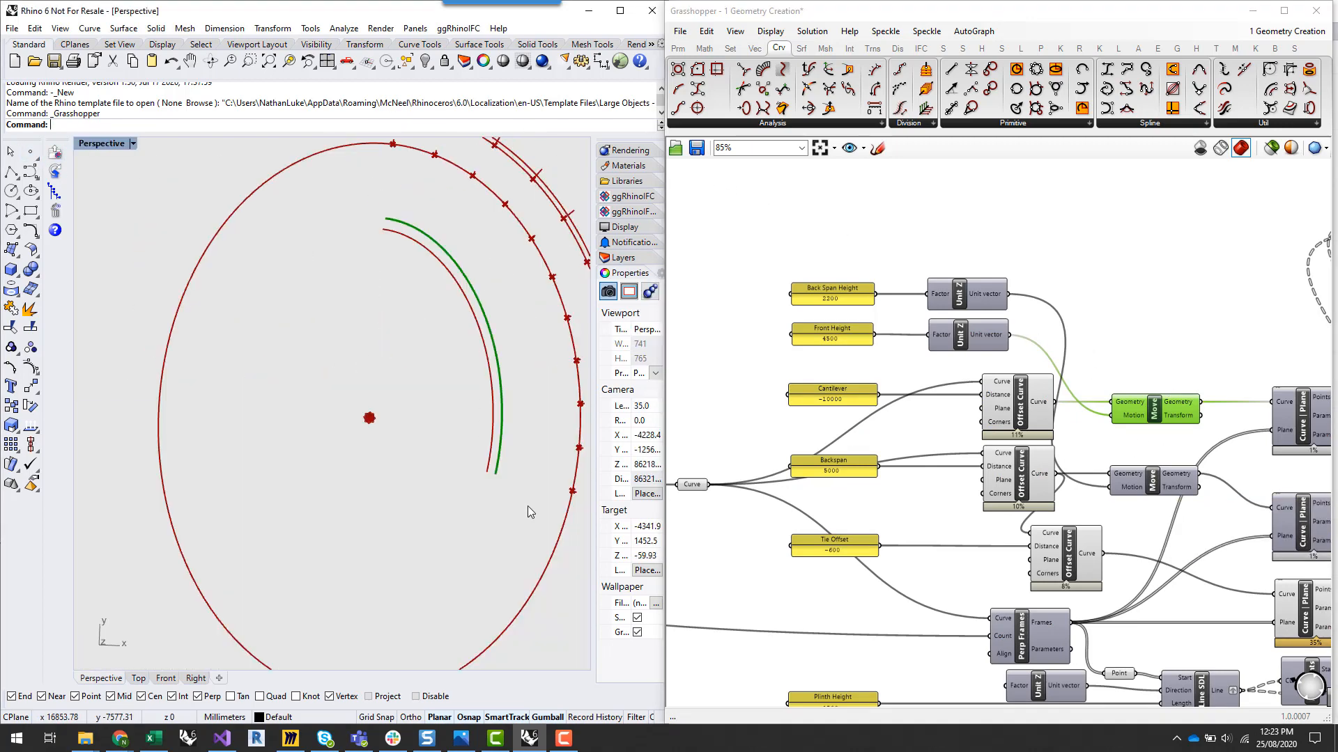
{"action": "right_click_drag", "start_coordinate": [528, 506], "coordinate": [469, 341]}
{"action": "scroll", "coordinate": [562, 420], "scroll_direction": "up", "scroll_amount": 6}
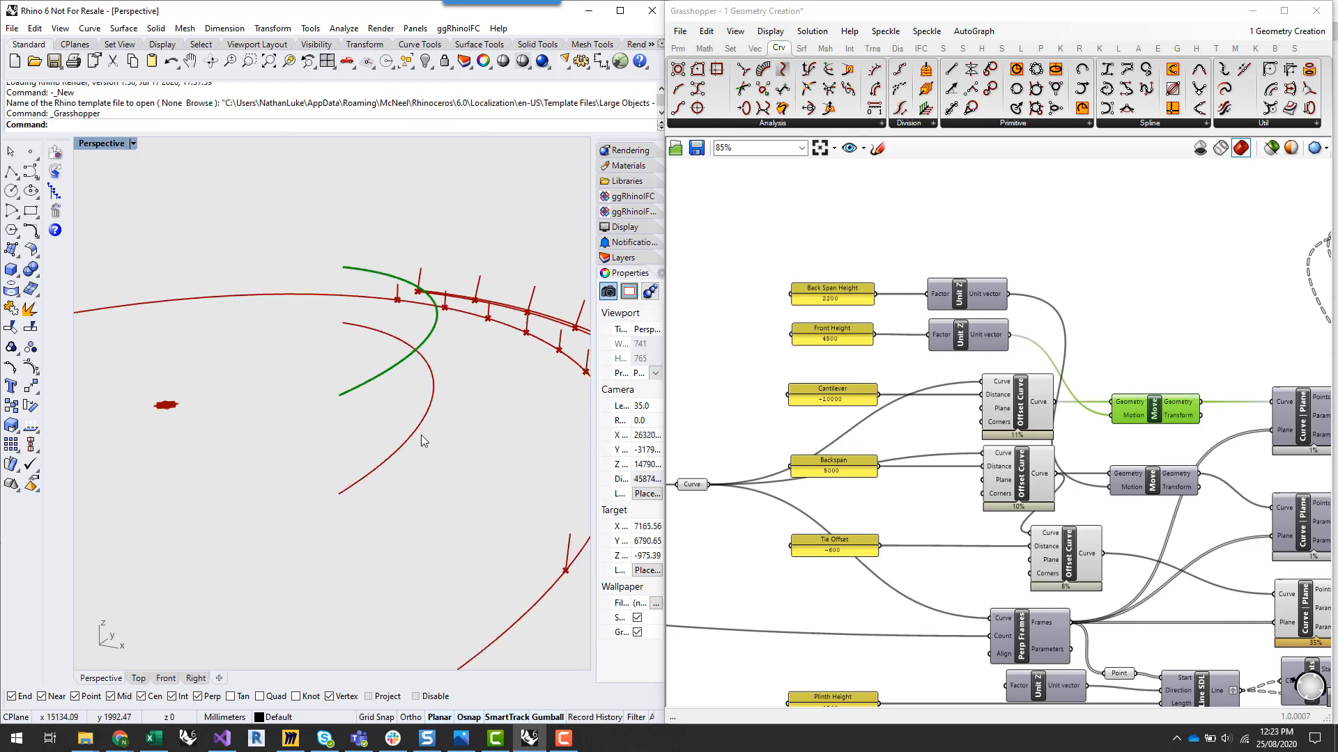
{"action": "mouse_move", "coordinate": [462, 453]}
{"action": "right_mouse_down"}
{"action": "mouse_move", "coordinate": [432, 448]}
{"action": "mouse_move", "coordinate": [472, 454]}
{"action": "right_mouse_up"}
{"action": "scroll", "coordinate": [382, 381], "scroll_direction": "up", "scroll_amount": 2}
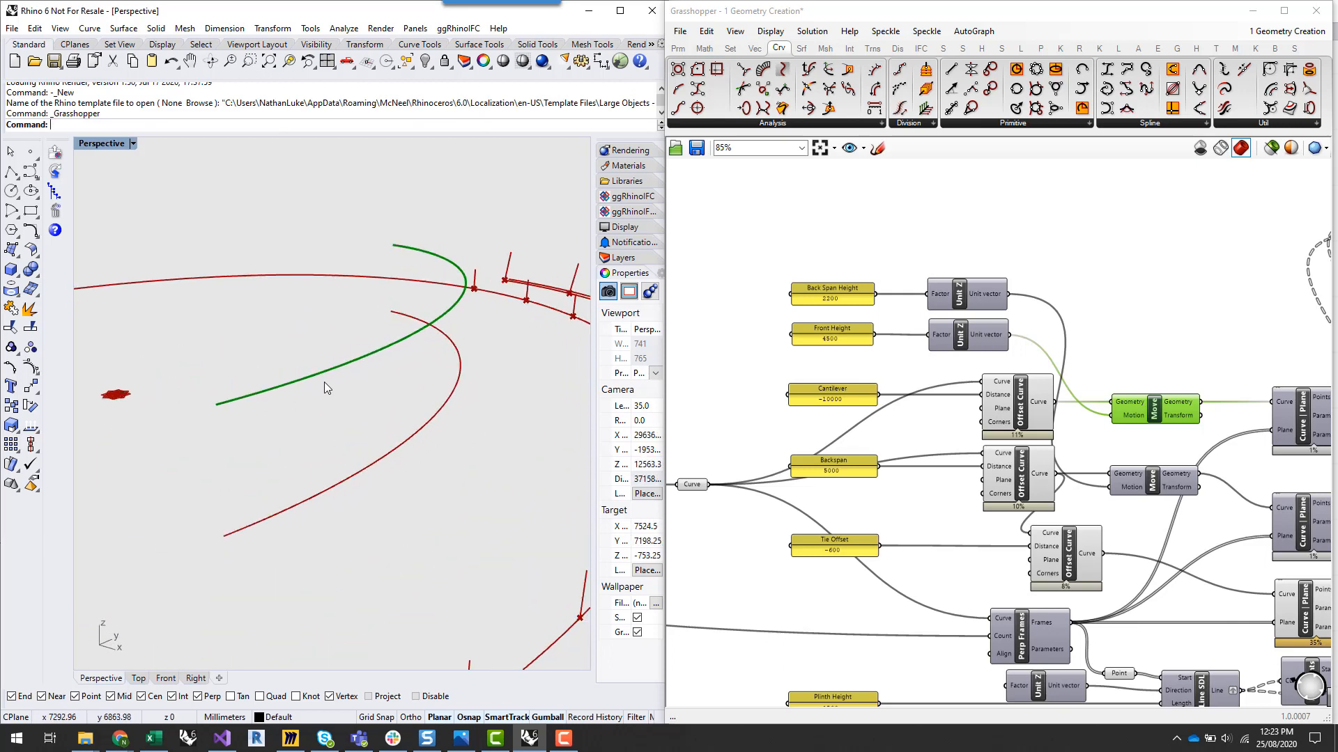
{"action": "right_click_drag", "start_coordinate": [328, 427], "coordinate": [383, 439]}
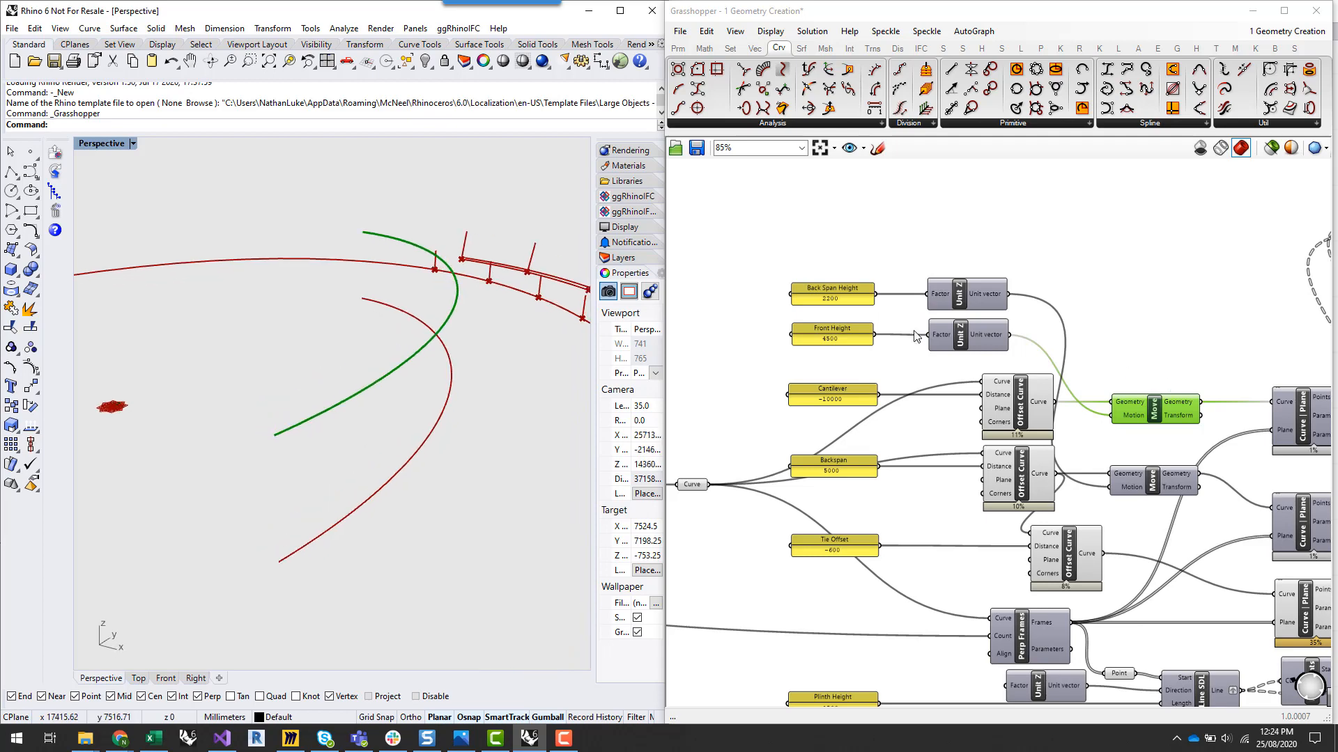
Temporarily lower the Front Height panel's value to test the cantilever curve's height, and restore it to 4500
{"action": "double_click", "coordinate": [834, 339]}
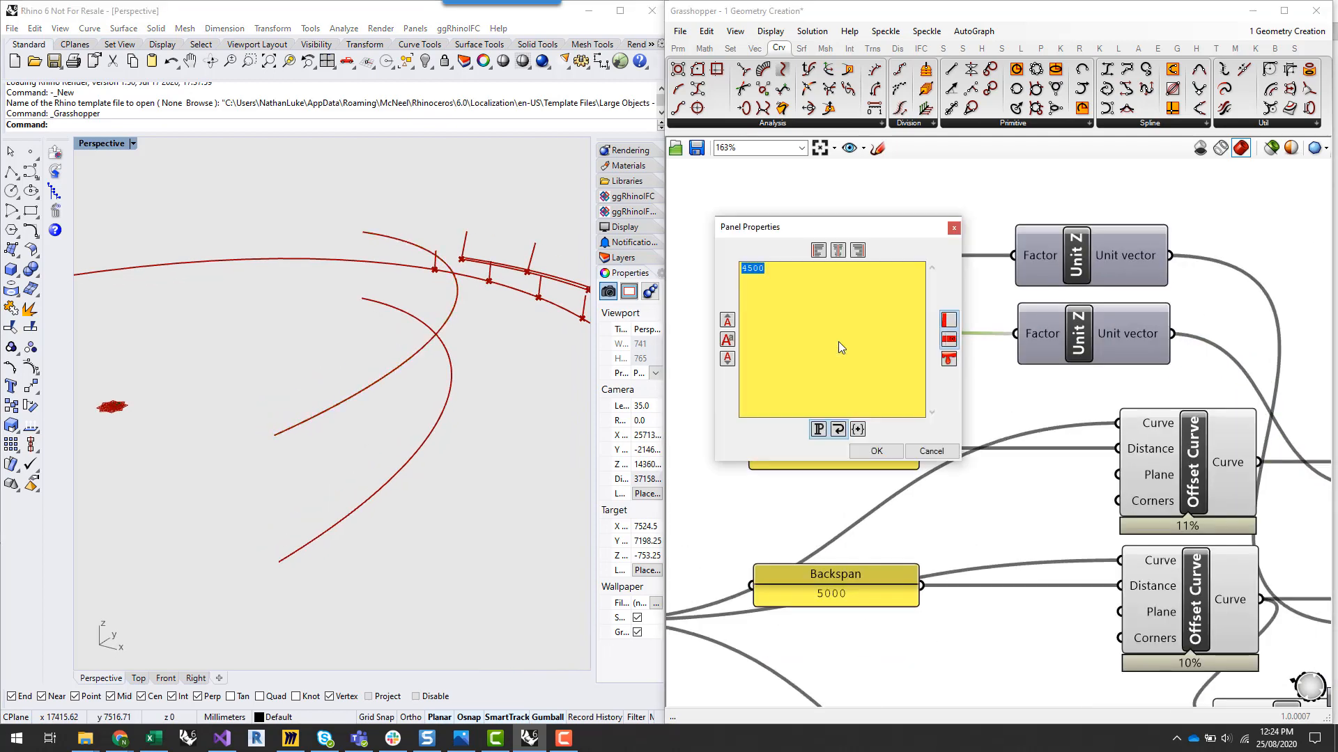
{"action": "type", "text": "4500"}
{"action": "left_click", "coordinate": [878, 451]}
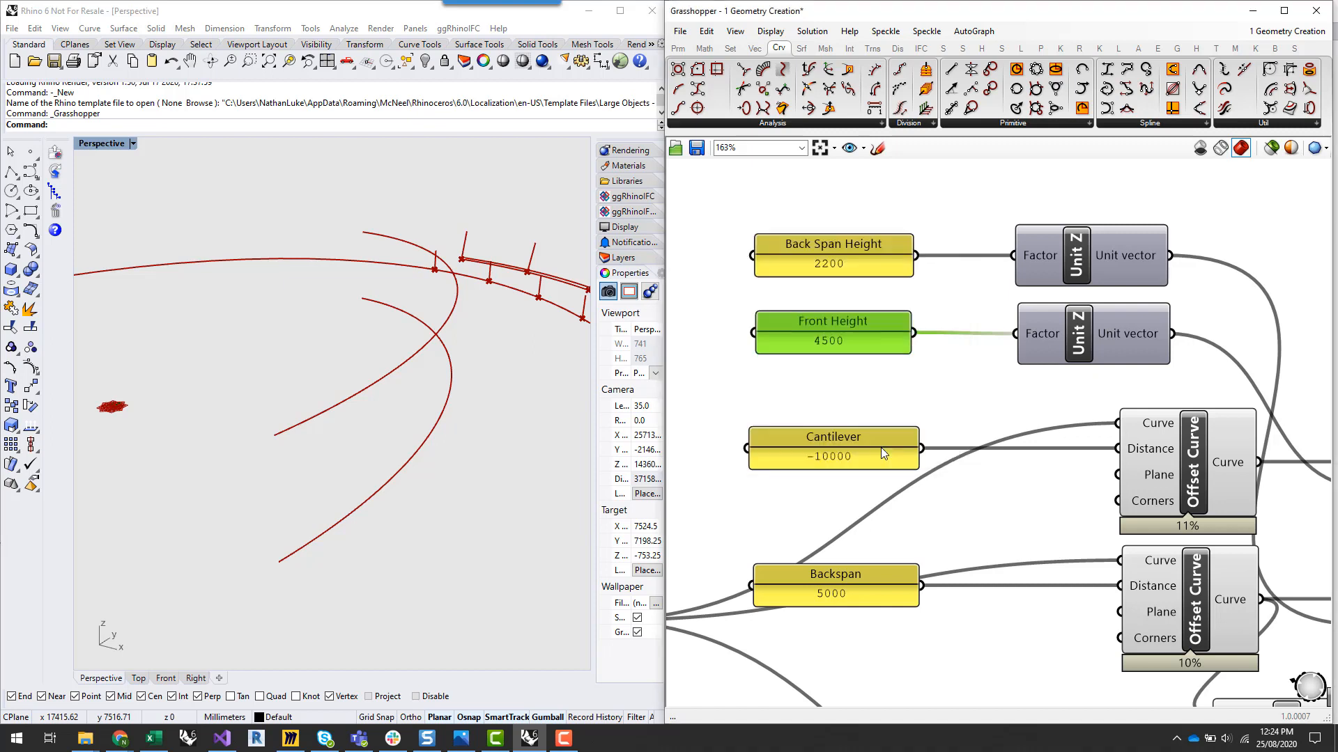
{"action": "double_click", "coordinate": [851, 351]}
{"action": "left_click_drag", "start_coordinate": [759, 278], "coordinate": [754, 277]}
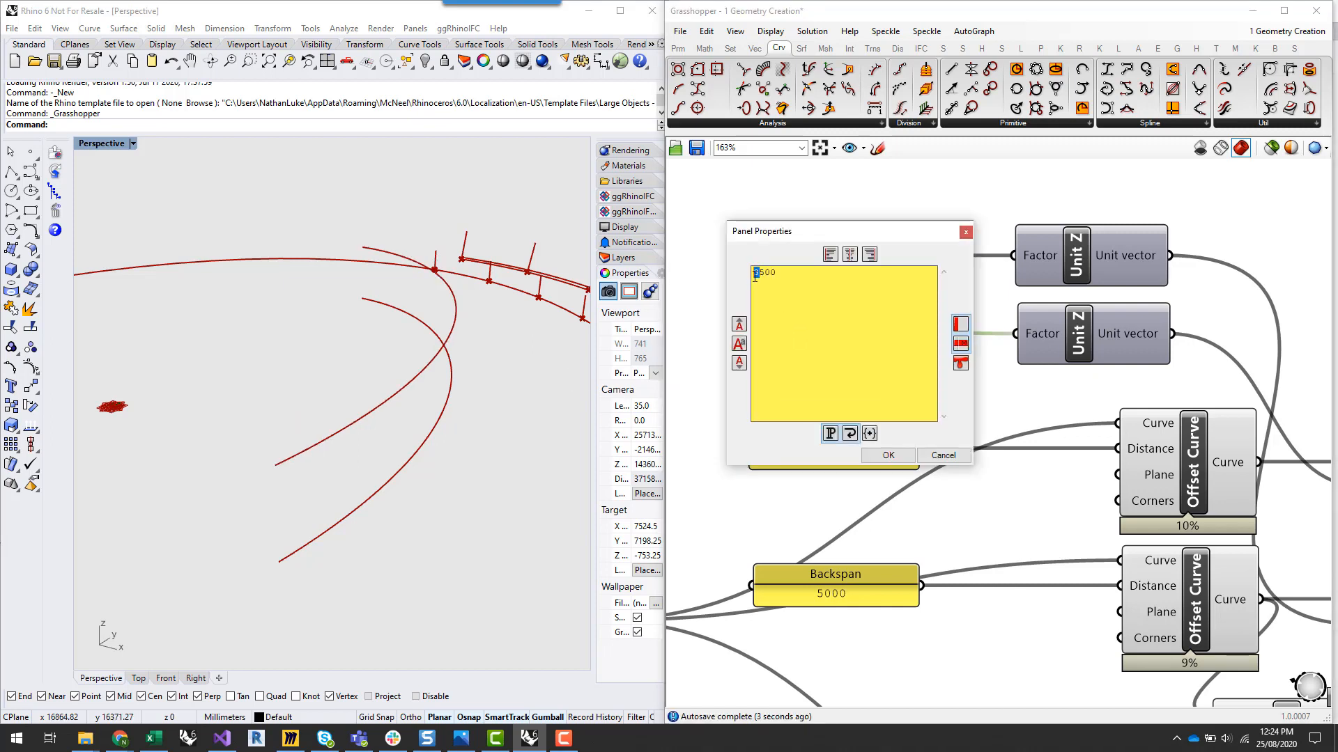
{"action": "left_click", "coordinate": [889, 456]}
Turn on the preview of the backspan Move component and view its raised curve in the Perspective viewport
{"action": "scroll", "coordinate": [906, 426], "scroll_direction": "down", "scroll_amount": 5}
{"action": "scroll", "coordinate": [904, 426], "scroll_direction": "up", "scroll_amount": 3}
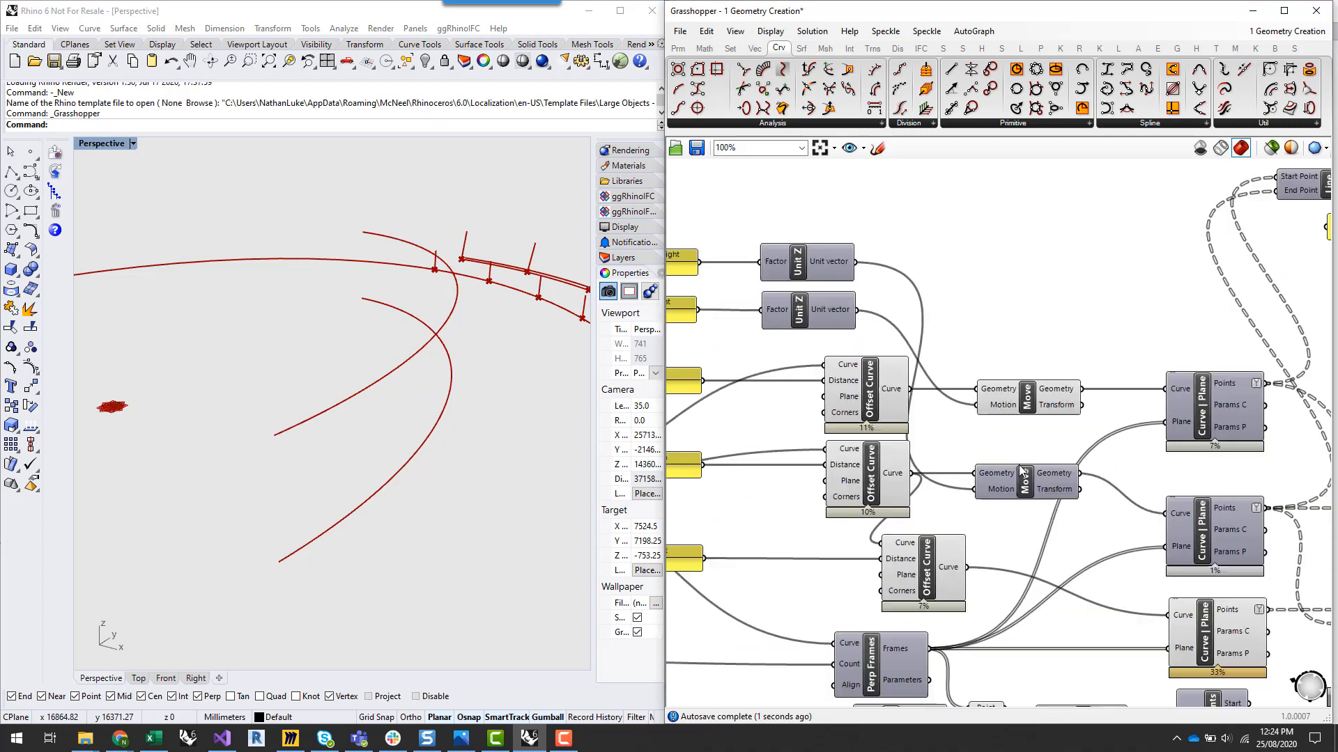
{"action": "left_click", "coordinate": [1026, 481]}
{"action": "right_click", "coordinate": [1028, 480]}
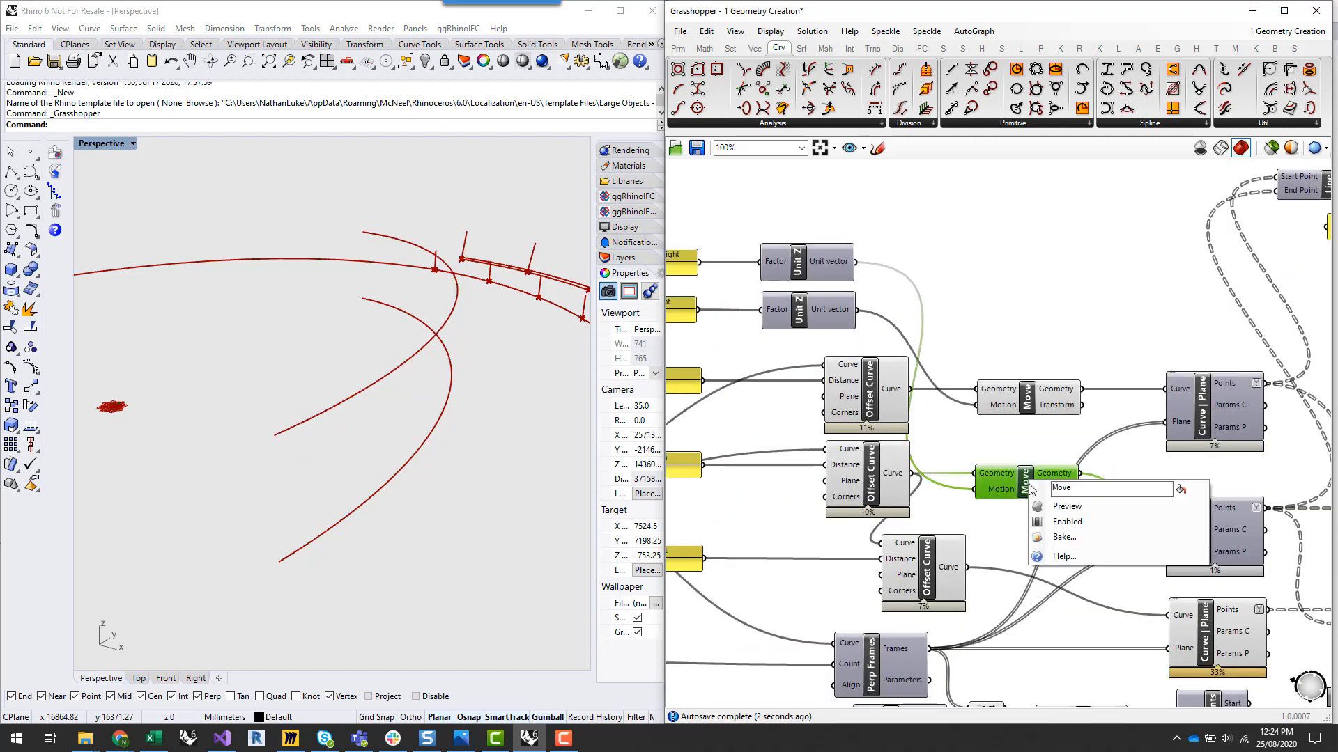
{"action": "left_click", "coordinate": [1093, 513]}
{"action": "right_click_drag", "start_coordinate": [1010, 433], "coordinate": [1143, 446]}
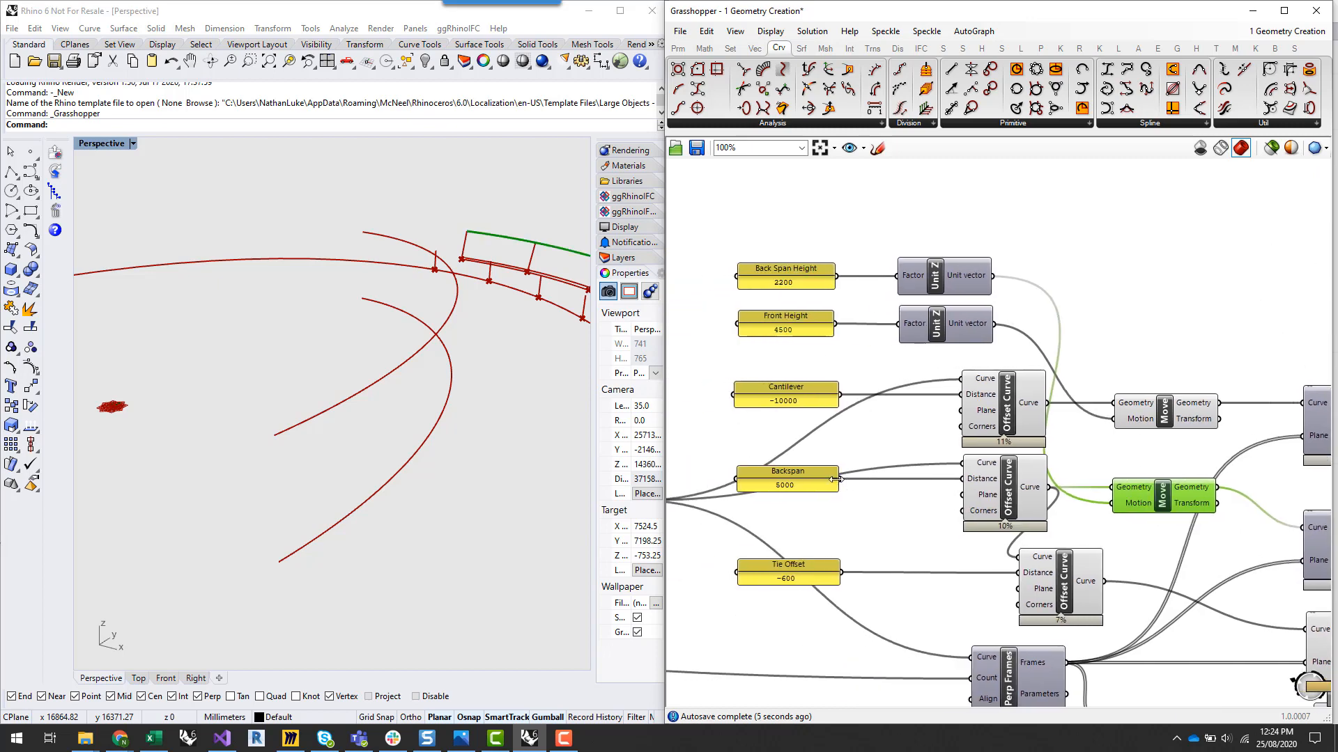
{"action": "scroll", "coordinate": [417, 437], "scroll_direction": "down", "scroll_amount": 5}
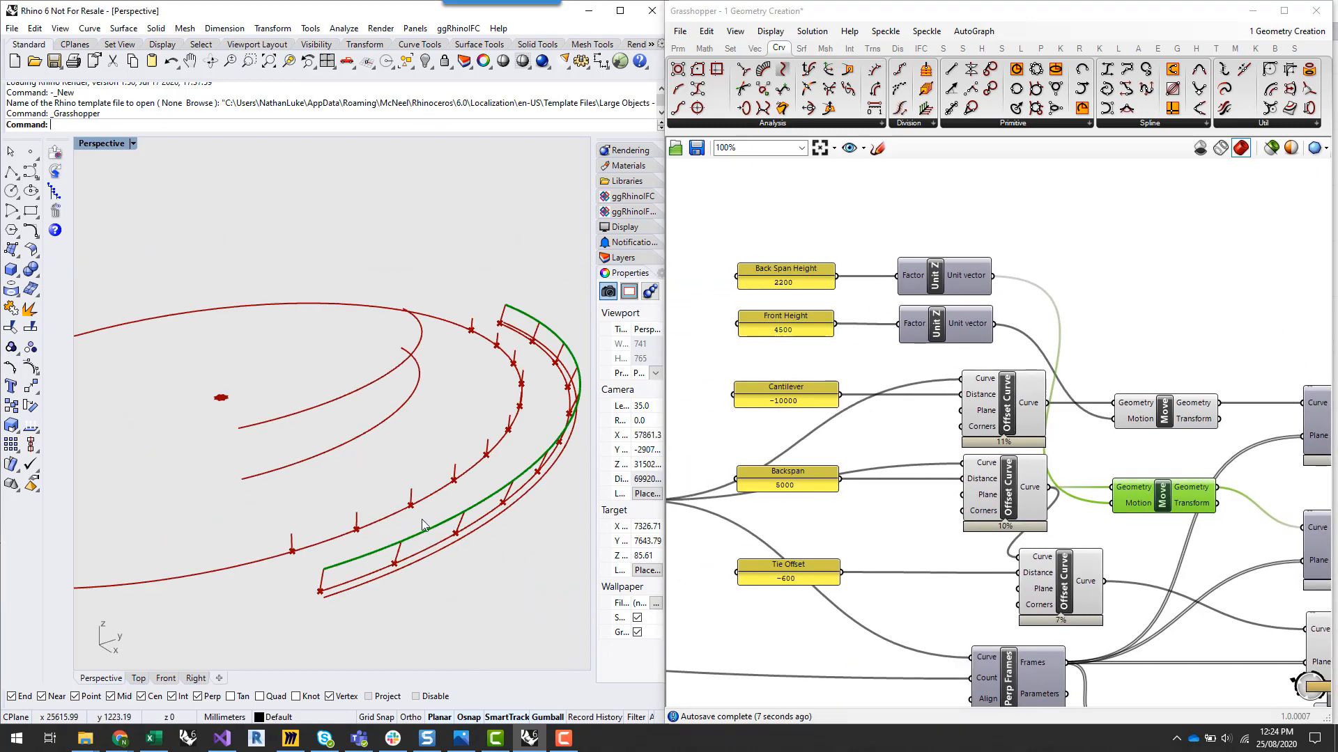
{"action": "left_click", "coordinate": [1154, 570]}
Highlight the cantilever and backspan Move components together to compare their two raised curves in Rhino
{"action": "scroll", "coordinate": [924, 543], "scroll_direction": "down", "scroll_amount": 2}
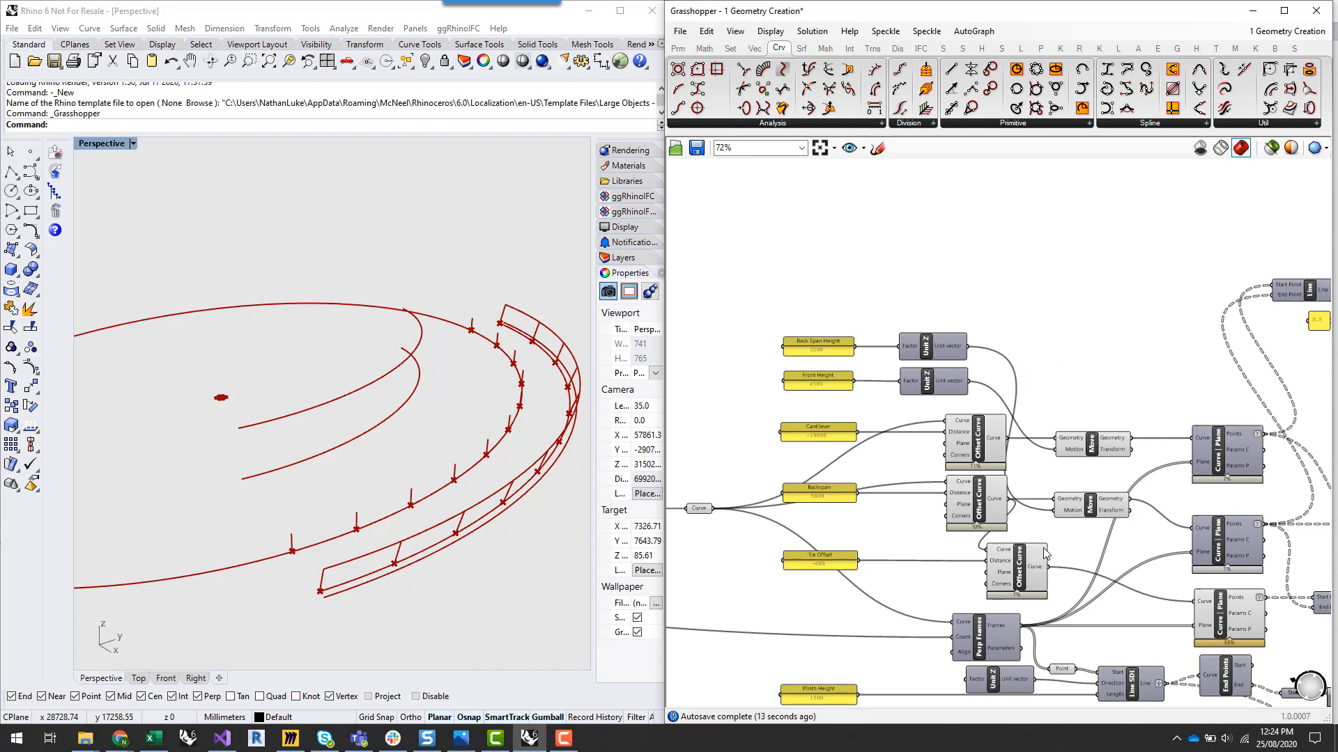
{"action": "scroll", "coordinate": [1156, 598], "scroll_direction": "up", "scroll_amount": 3}
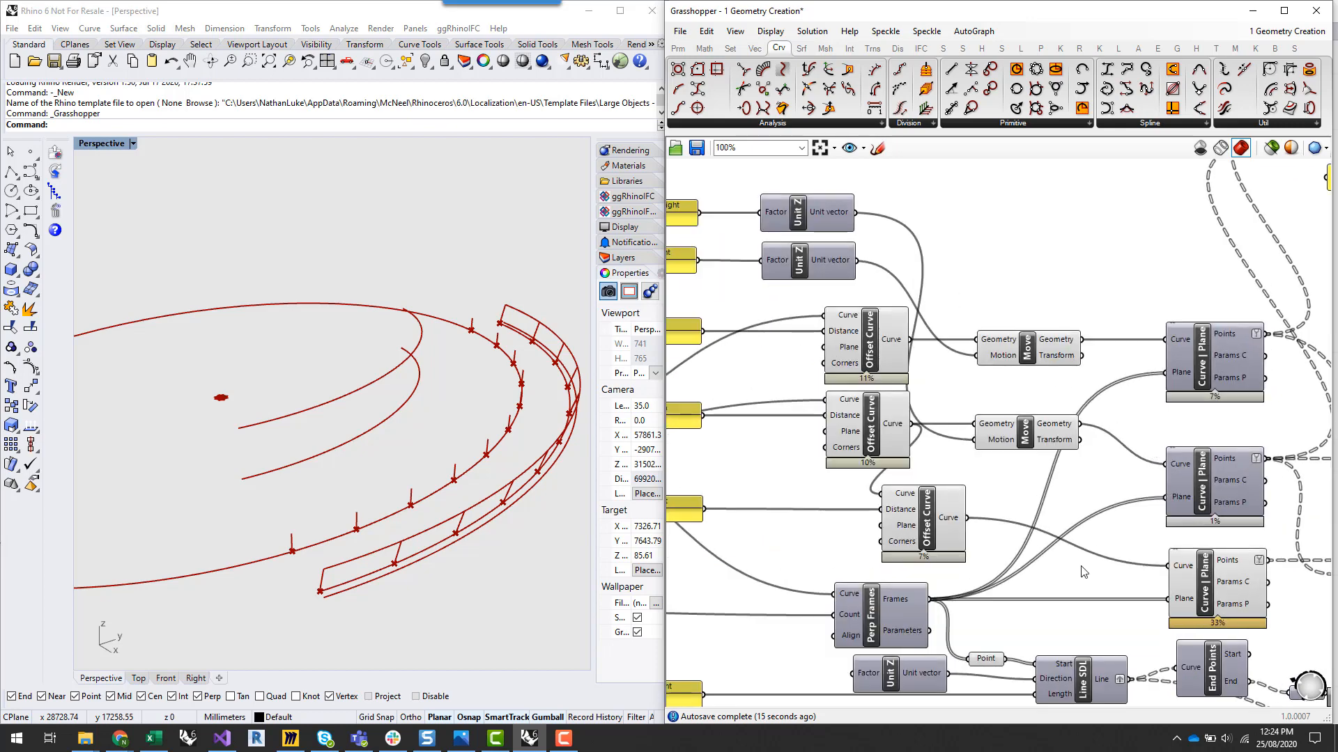
{"action": "right_click_drag", "start_coordinate": [1085, 572], "coordinate": [1097, 596]}
{"action": "left_click", "coordinate": [1046, 375]}
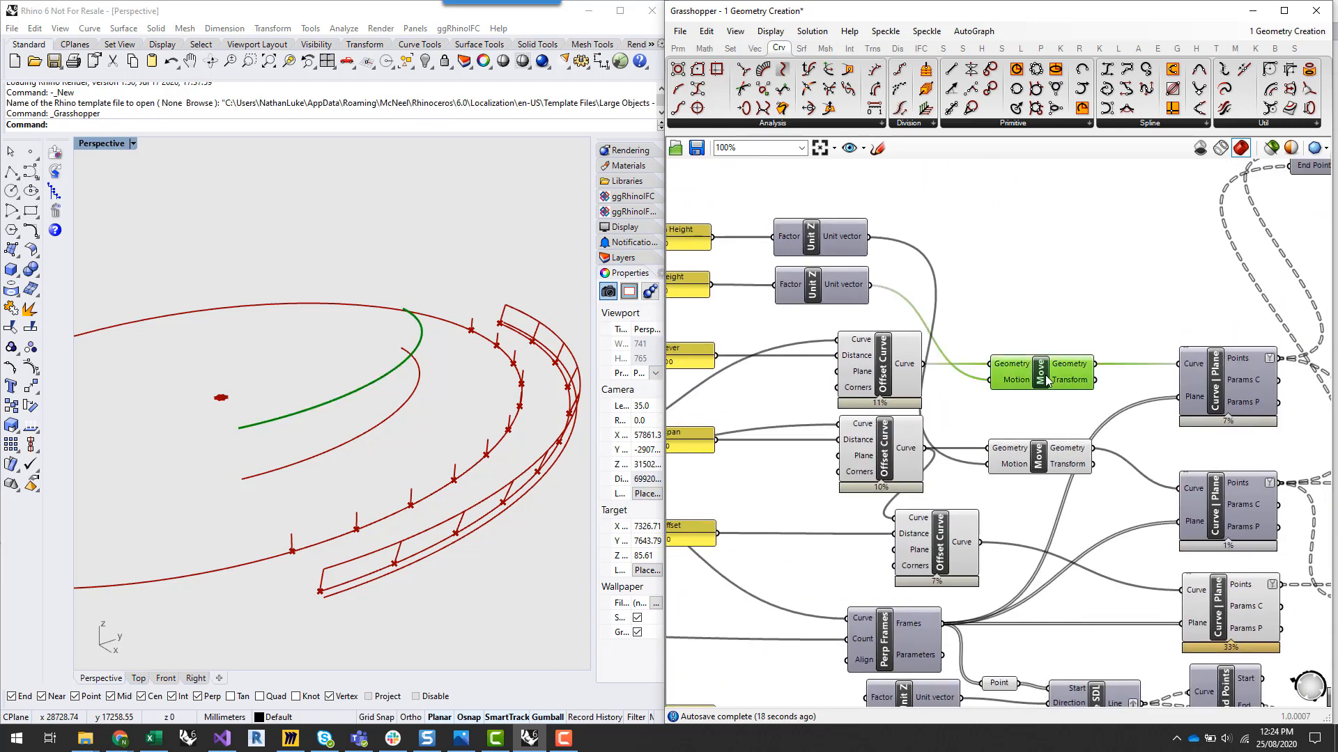
{"action": "left_click", "coordinate": [1049, 466], "text": "shift"}
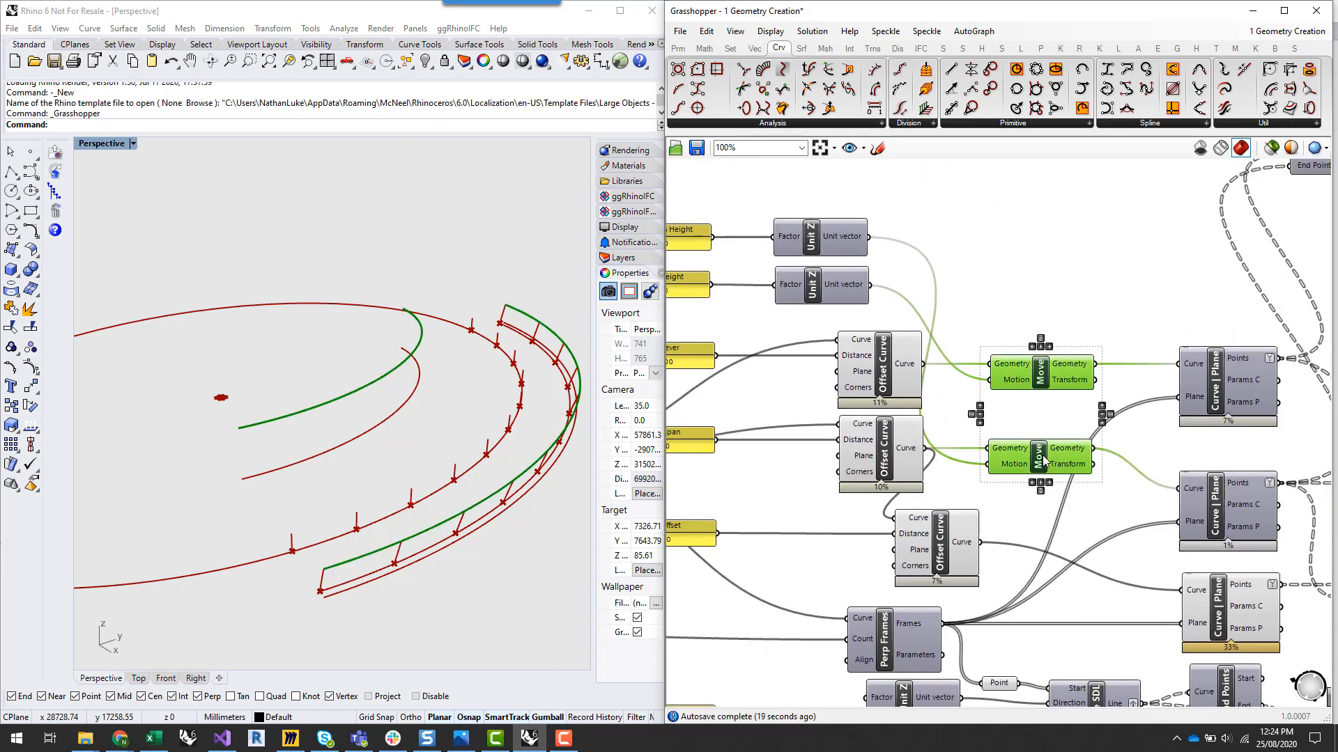
{"action": "left_click", "coordinate": [1157, 291]}
Switch to Miro to examine the Typical Section sketch, and return to the Rhino and Grasshopper windows
{"action": "scroll", "coordinate": [1100, 552], "scroll_direction": "down", "scroll_amount": 3}
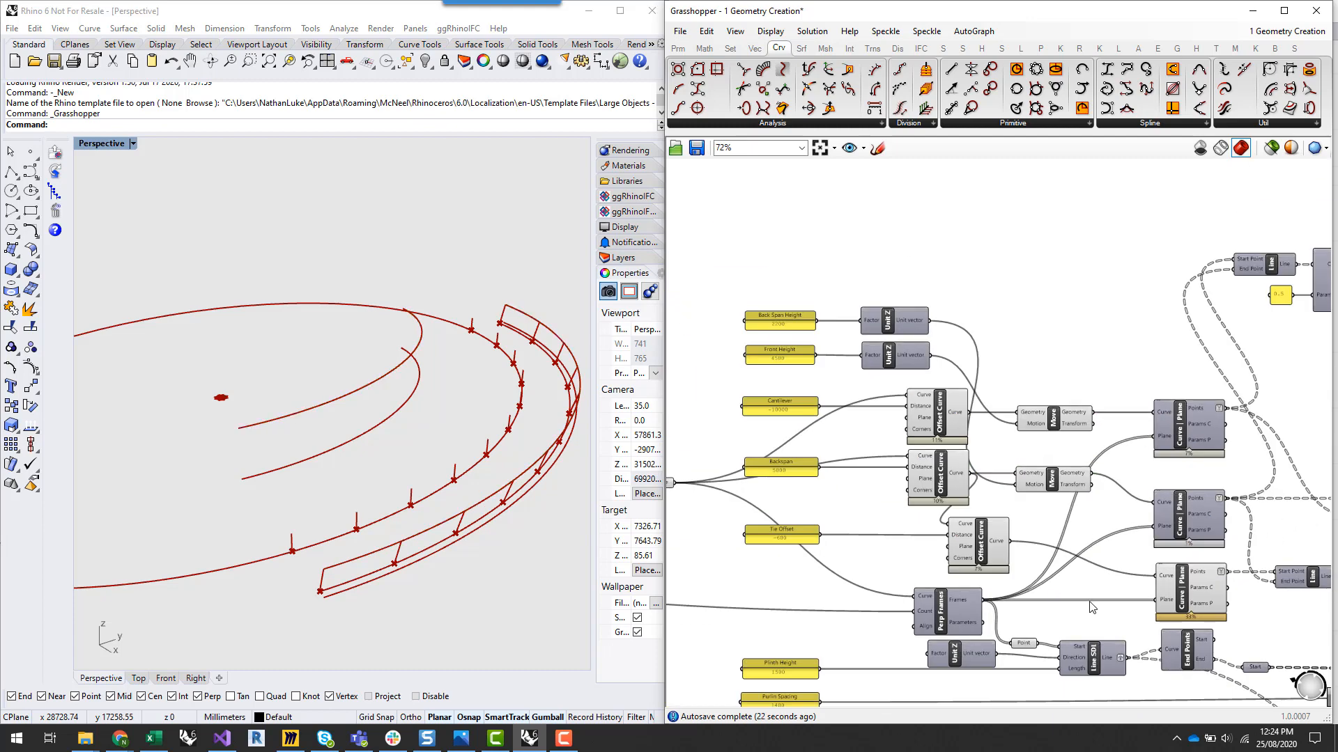
{"action": "right_click_drag", "start_coordinate": [1071, 629], "coordinate": [1100, 494]}
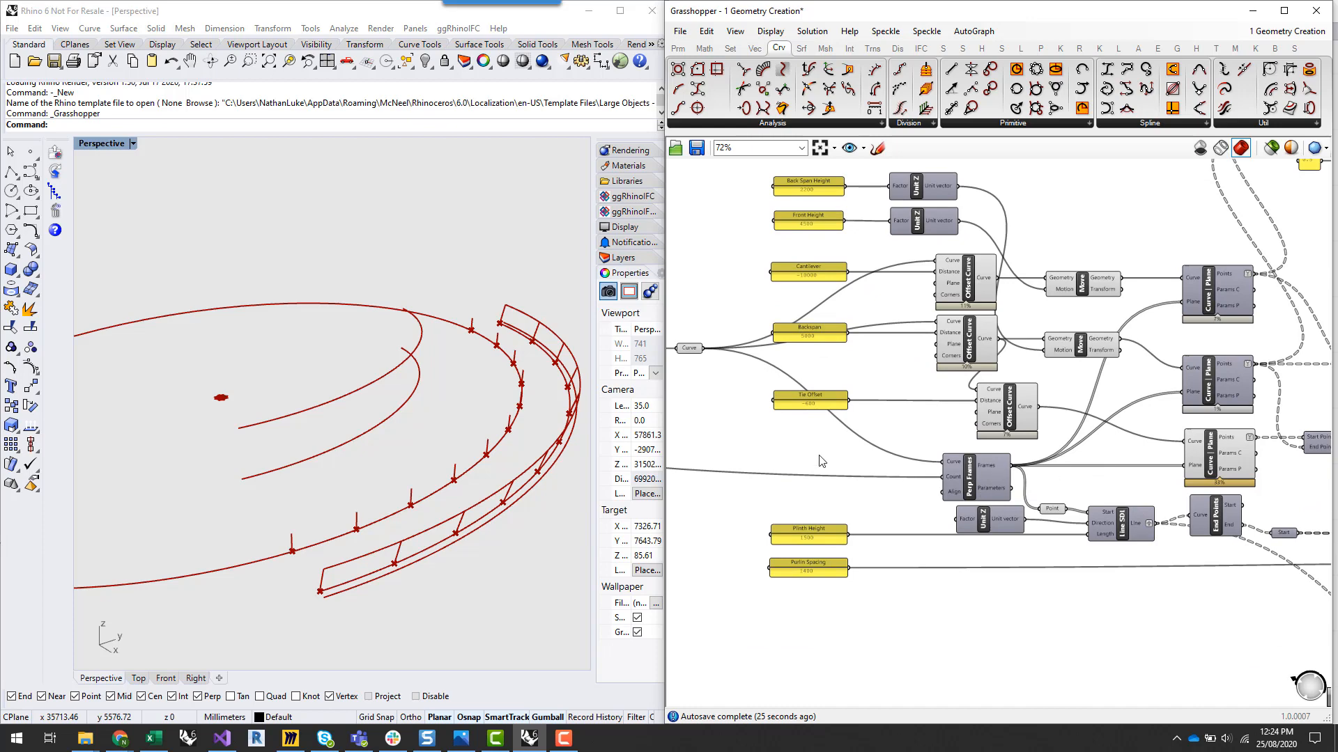
{"action": "right_click_drag", "start_coordinate": [831, 453], "coordinate": [905, 452]}
{"action": "scroll", "coordinate": [989, 462], "scroll_direction": "up", "scroll_amount": 3}
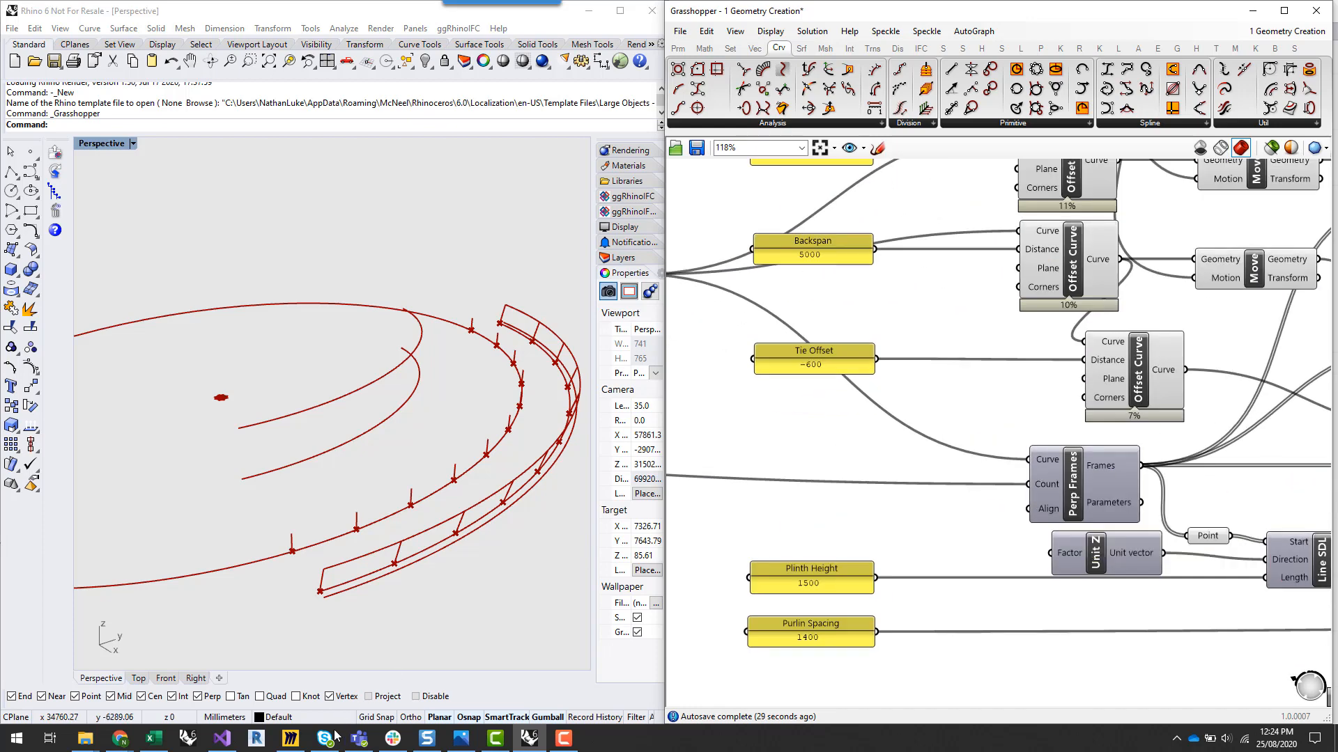
{"action": "left_click", "coordinate": [290, 738]}
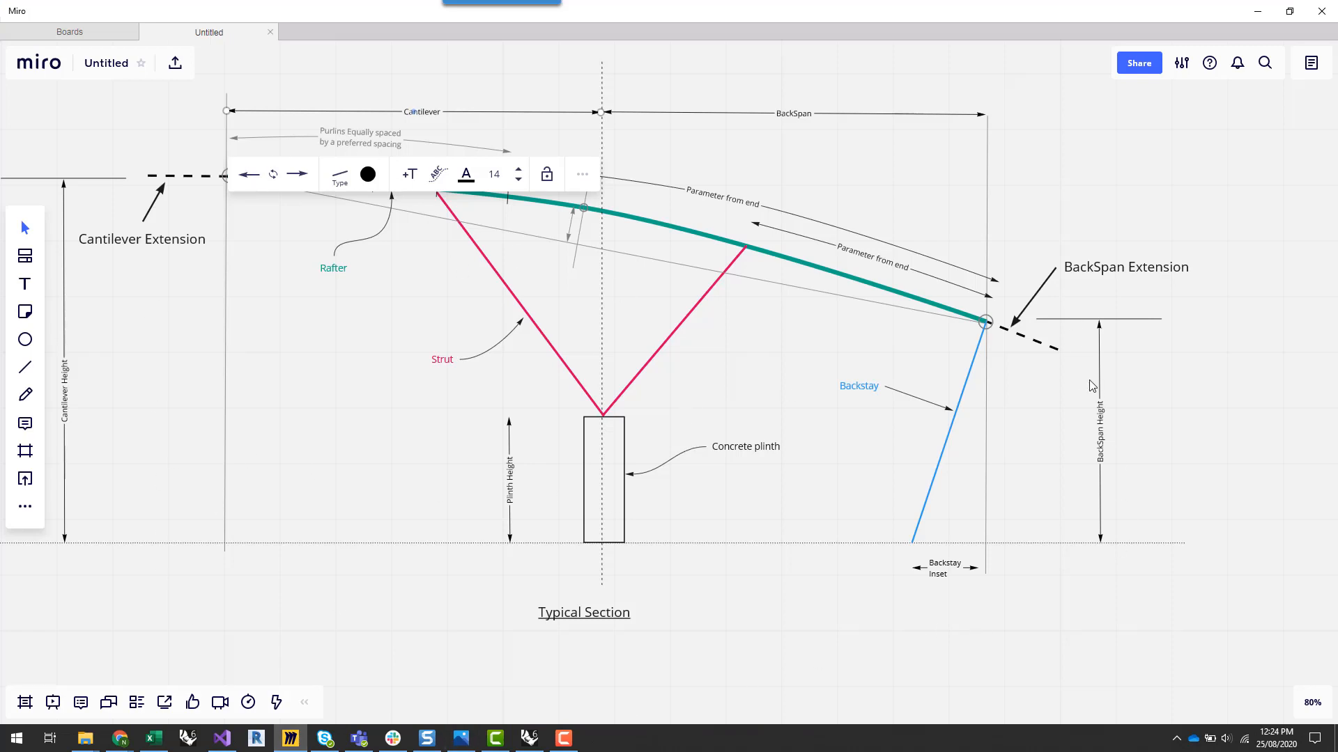
{"action": "left_click", "coordinate": [818, 517]}
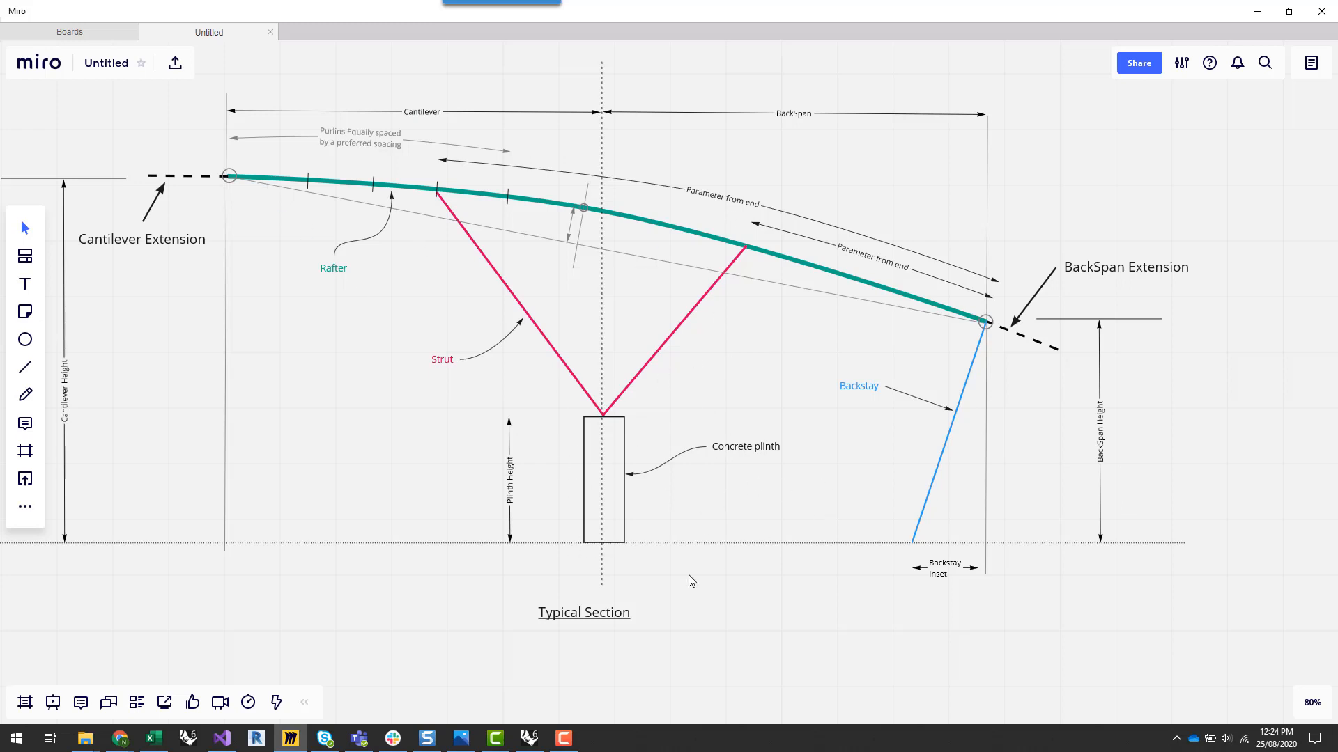
{"action": "left_click", "coordinate": [539, 745]}
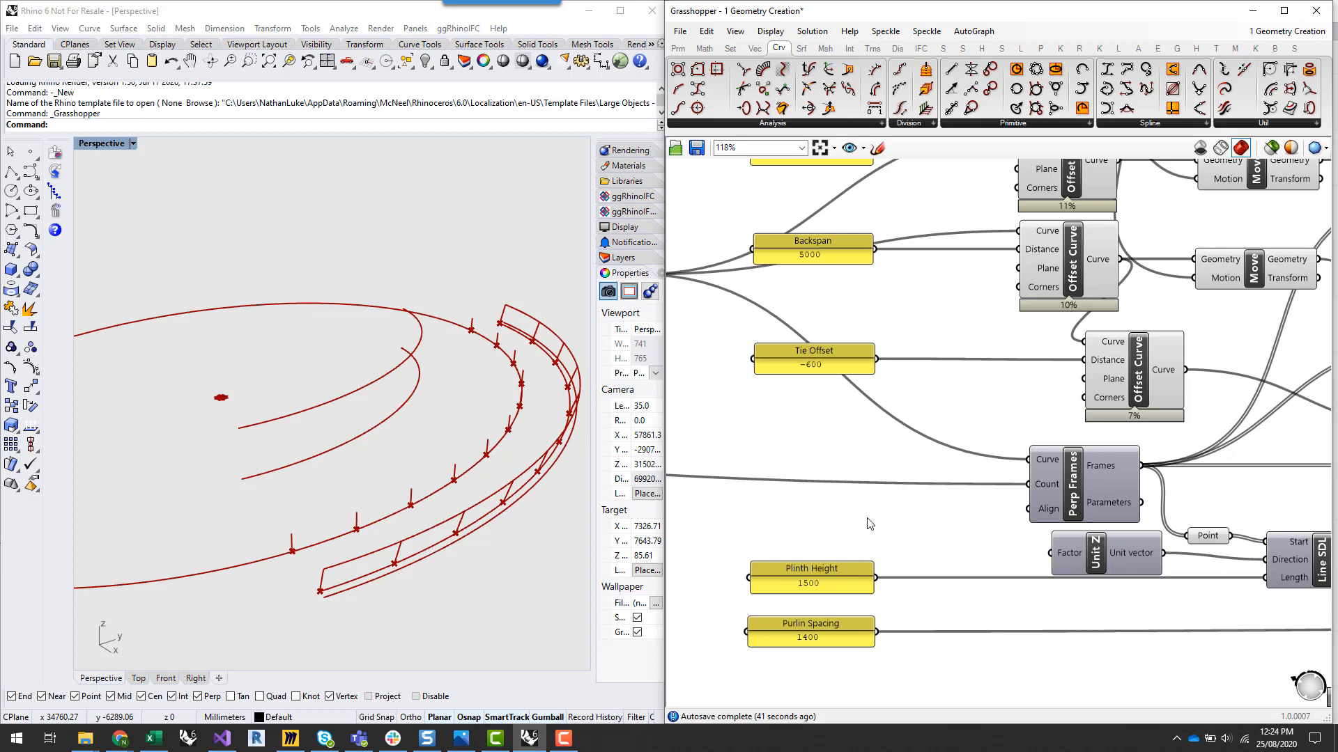
Turn on the preview of the Perp Frames component to display the frames along the base curve
{"action": "scroll", "coordinate": [1003, 502], "scroll_direction": "up", "scroll_amount": 3}
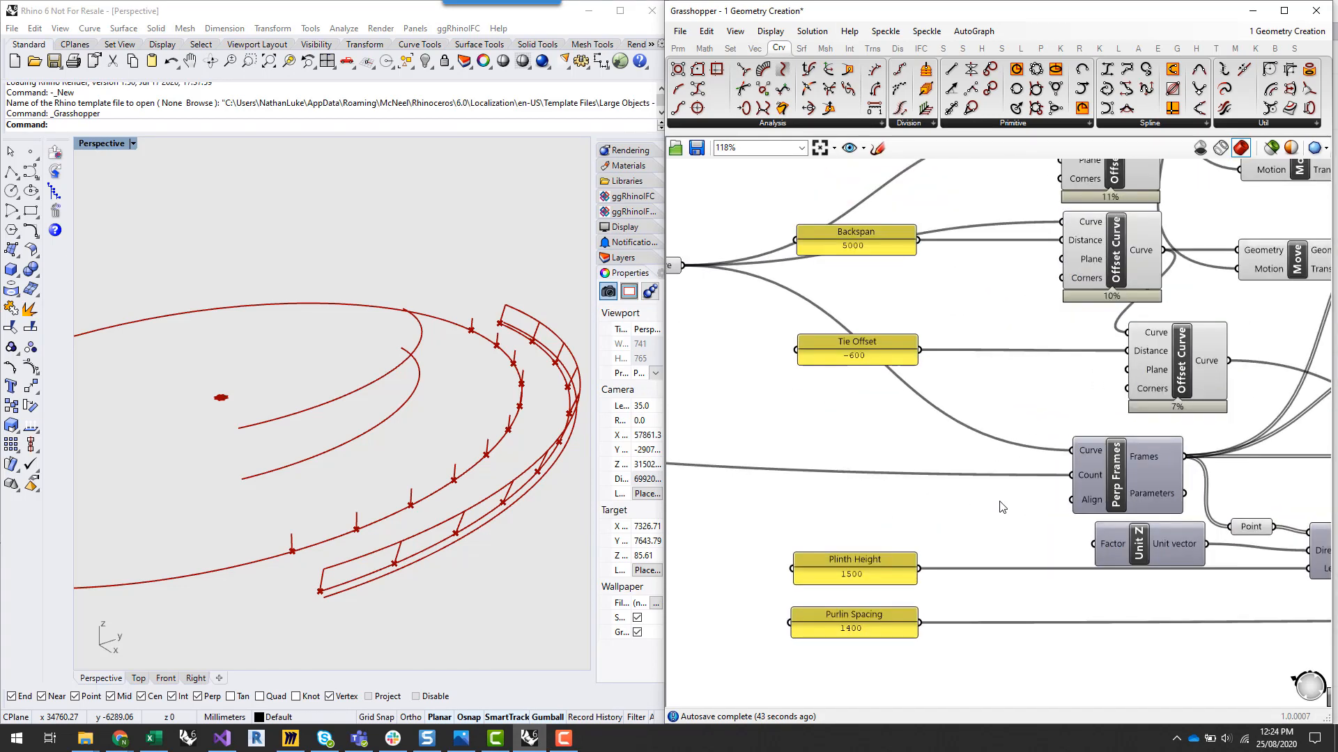
{"action": "left_click", "coordinate": [1118, 485]}
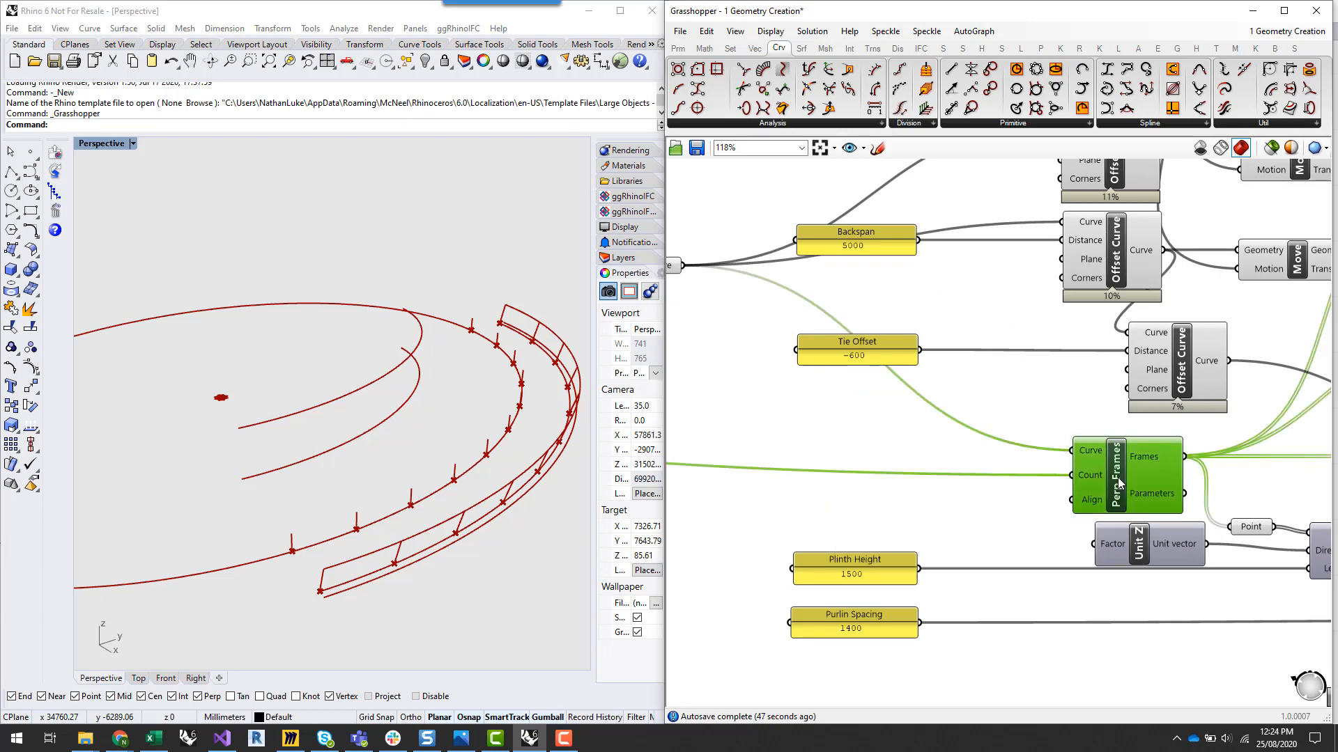
{"action": "right_click", "coordinate": [1121, 477]}
{"action": "left_click", "coordinate": [1192, 505]}
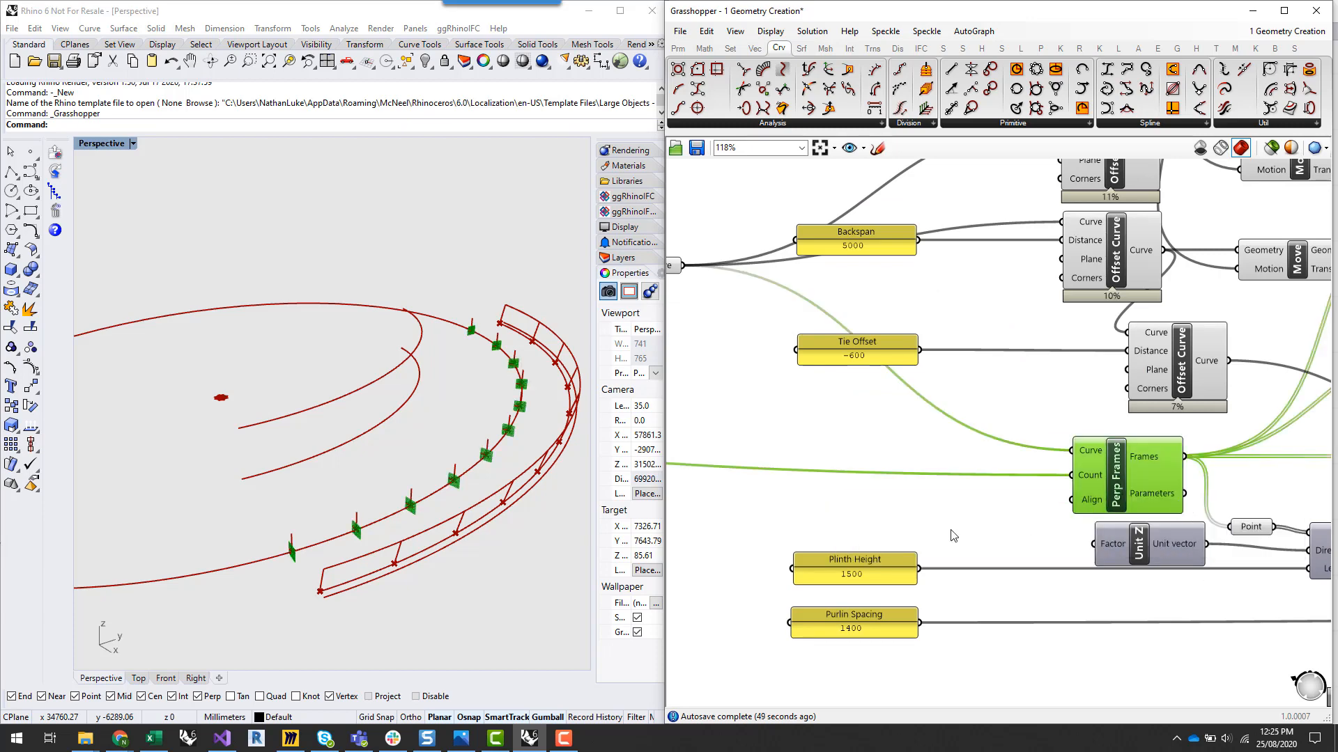
Turn off the preview of the Curve | Plane component fed by the Tie Offset curve
{"action": "scroll", "coordinate": [767, 504], "scroll_direction": "down", "scroll_amount": 1}
{"action": "right_click_drag", "start_coordinate": [1331, 467], "coordinate": [964, 511]}
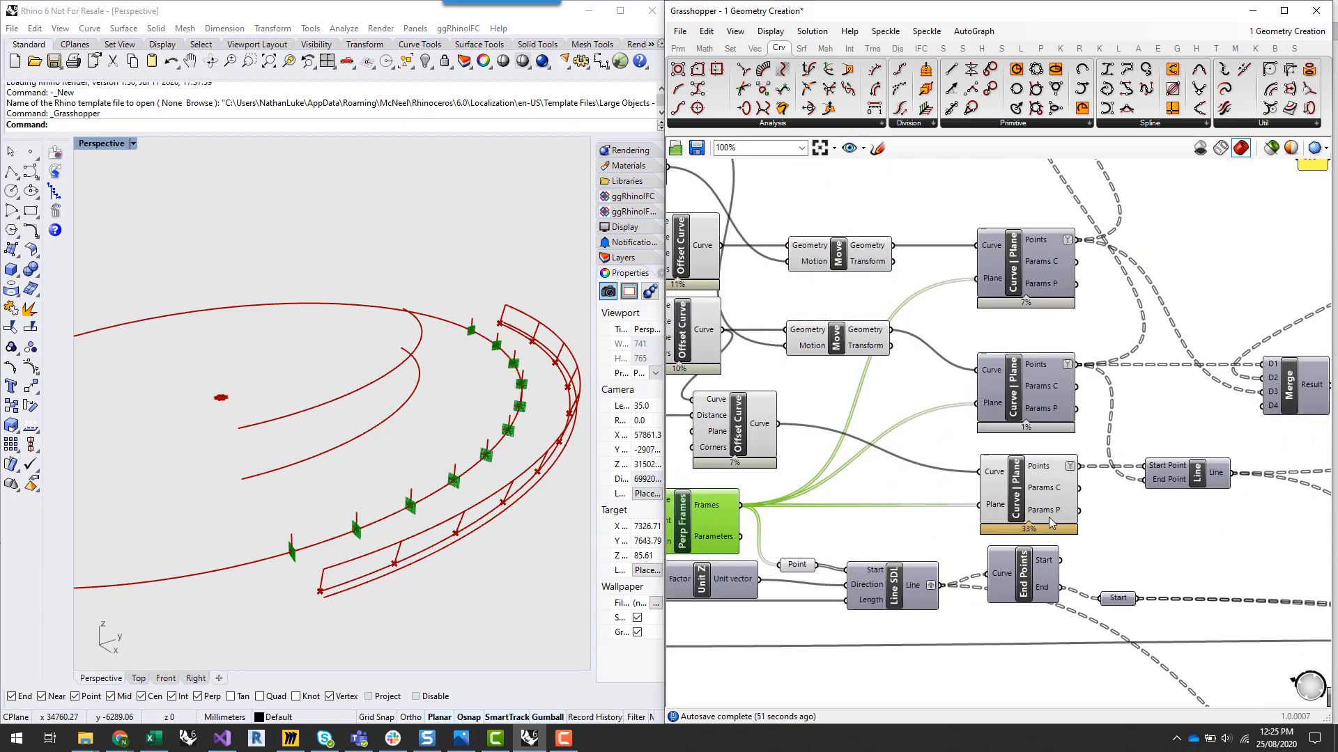
{"action": "left_click", "coordinate": [1025, 491]}
{"action": "right_click", "coordinate": [1025, 491]}
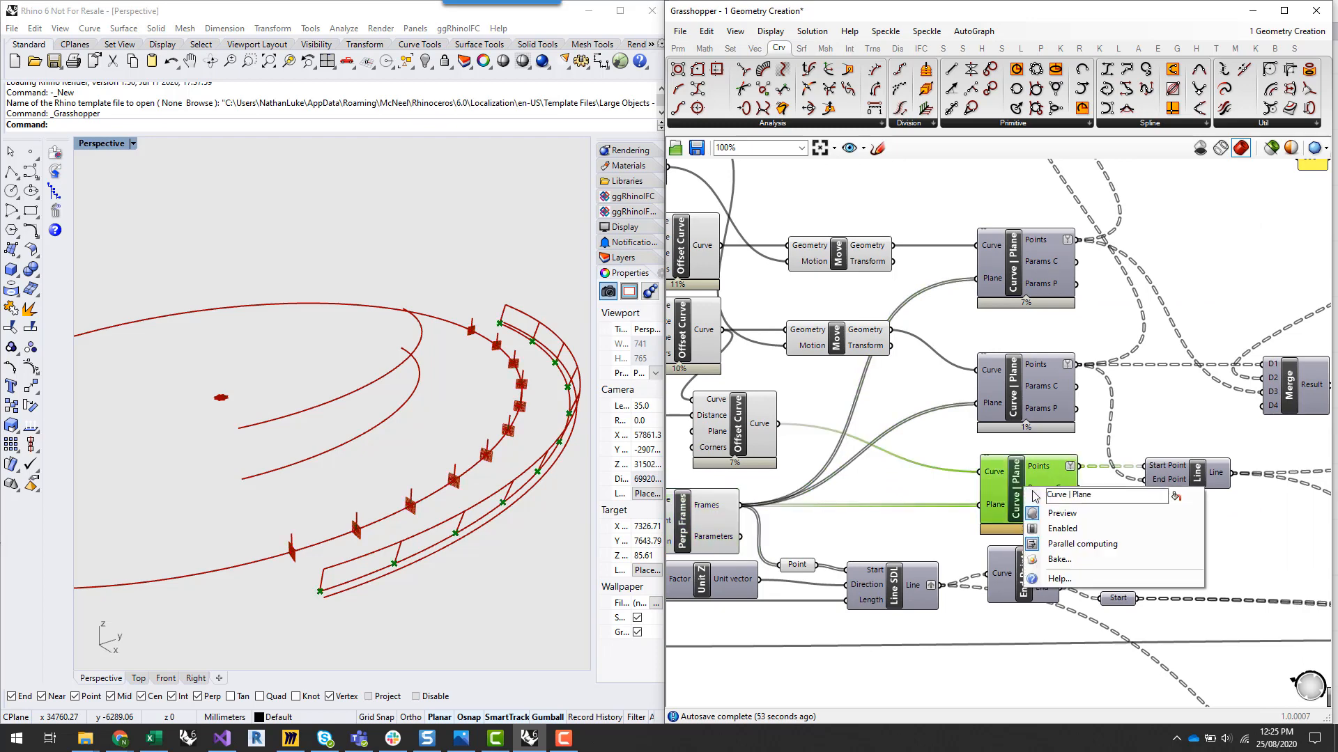
{"action": "left_click", "coordinate": [1062, 514]}
Turn off the preview of the two line parameters at the definition's lower edge and the light component above them
{"action": "scroll", "coordinate": [1054, 621], "scroll_direction": "down", "scroll_amount": 6}
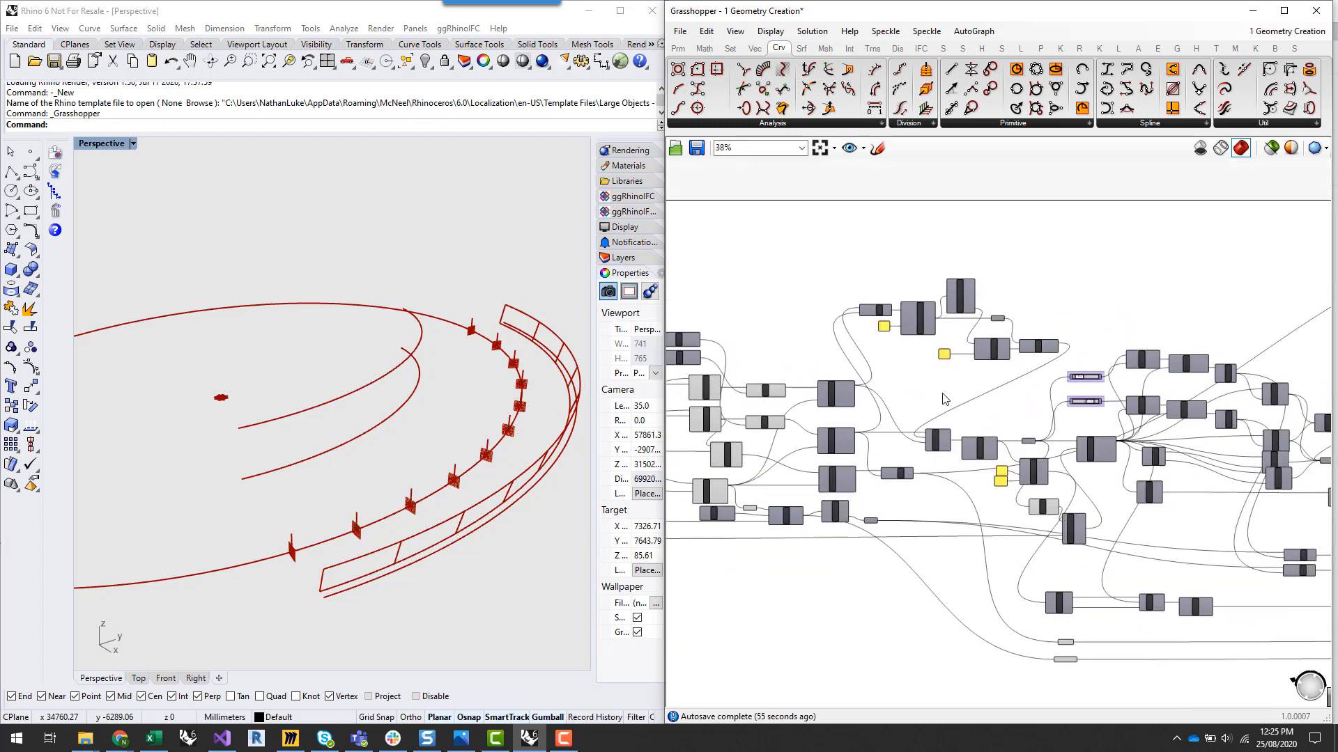
{"action": "left_click", "coordinate": [1025, 490]}
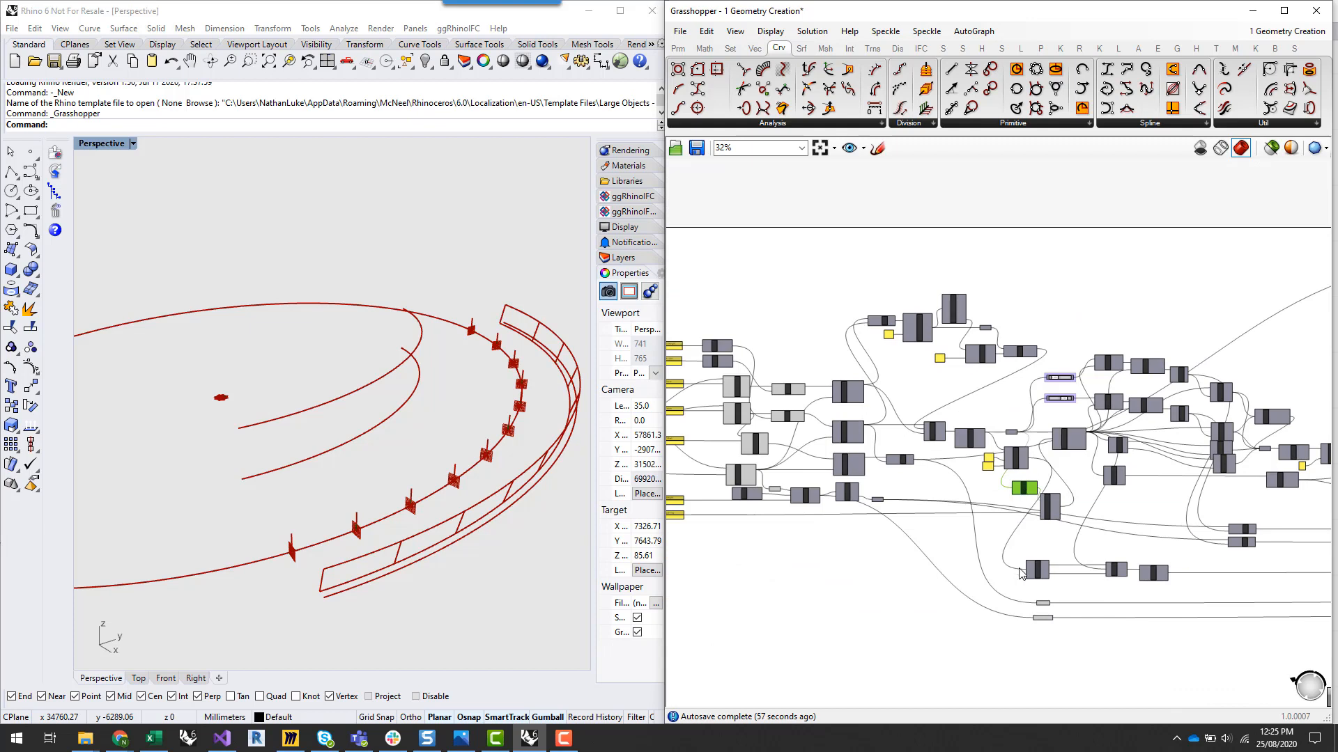
{"action": "left_click_drag", "start_coordinate": [1013, 591], "coordinate": [1085, 658], "text": "shift"}
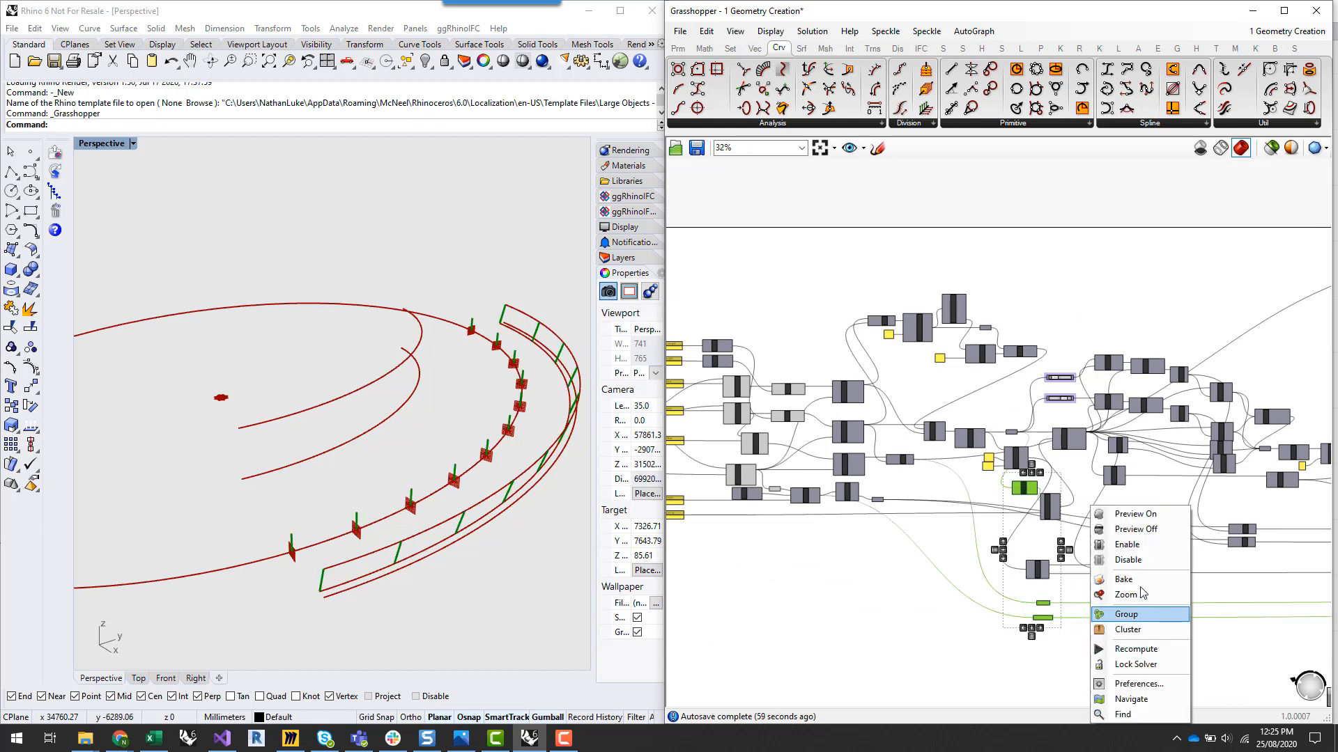
{"action": "right_click", "coordinate": [1087, 659]}
{"action": "left_click", "coordinate": [1164, 528]}
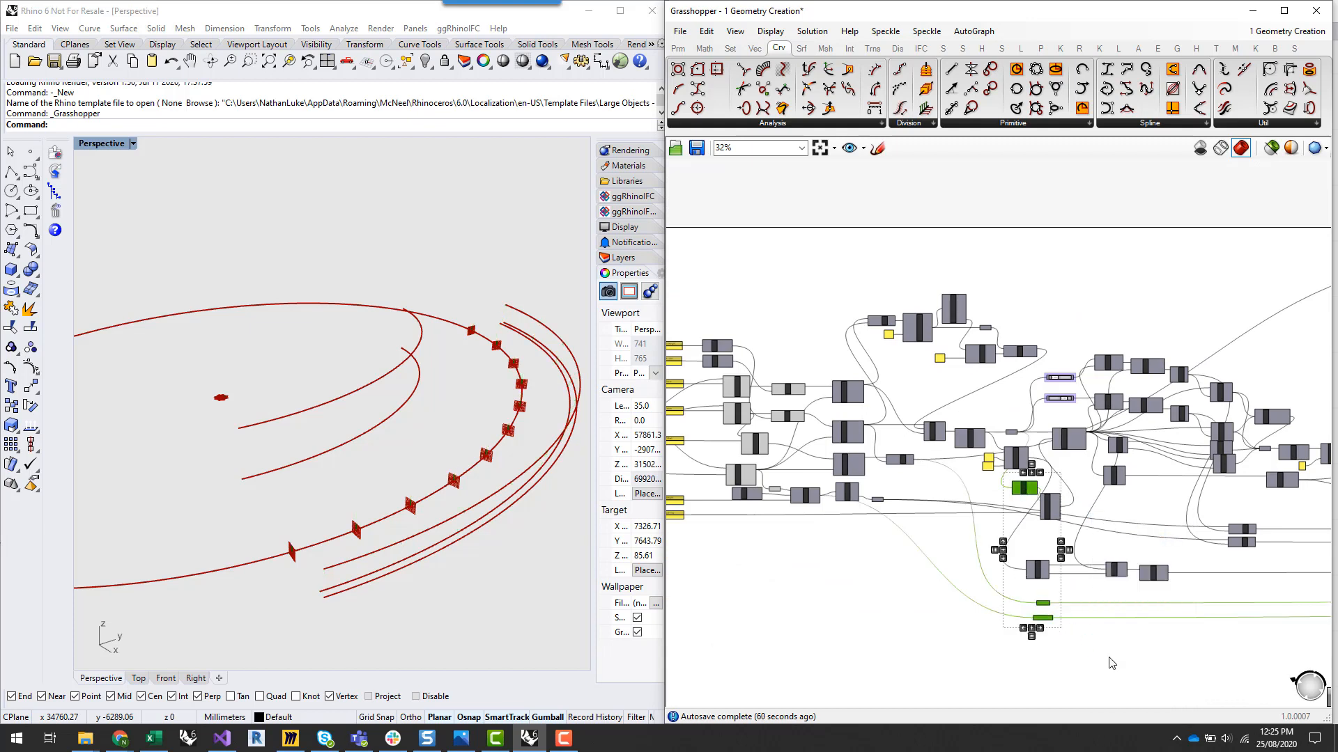
Highlight the Perp Frames component and examine its frames along the base curve in the Perspective viewport
{"action": "right_click_drag", "start_coordinate": [1154, 663], "coordinate": [1102, 645]}
{"action": "scroll", "coordinate": [1095, 519], "scroll_direction": "down", "scroll_amount": 3}
{"action": "scroll", "coordinate": [905, 546], "scroll_direction": "up", "scroll_amount": 7}
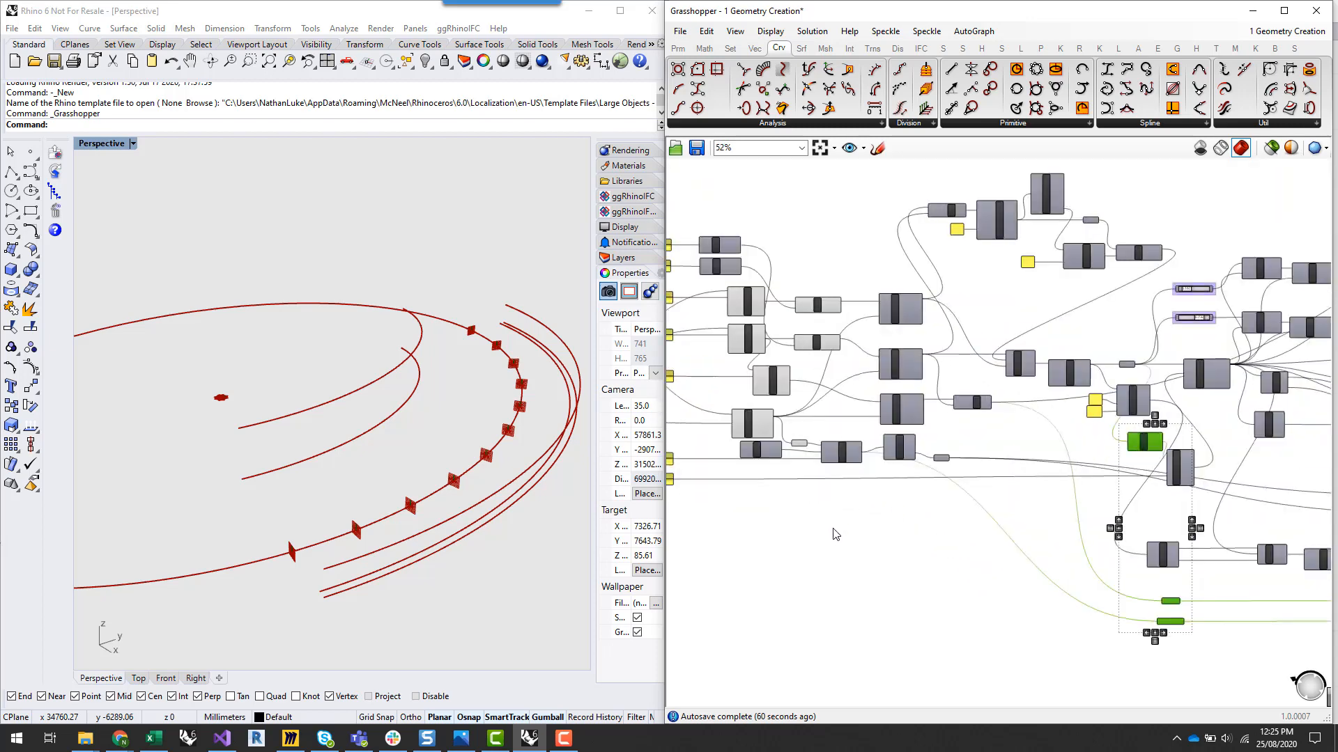
{"action": "right_click_drag", "start_coordinate": [998, 614], "coordinate": [1012, 623]}
{"action": "scroll", "coordinate": [1012, 623], "scroll_direction": "up", "scroll_amount": 3}
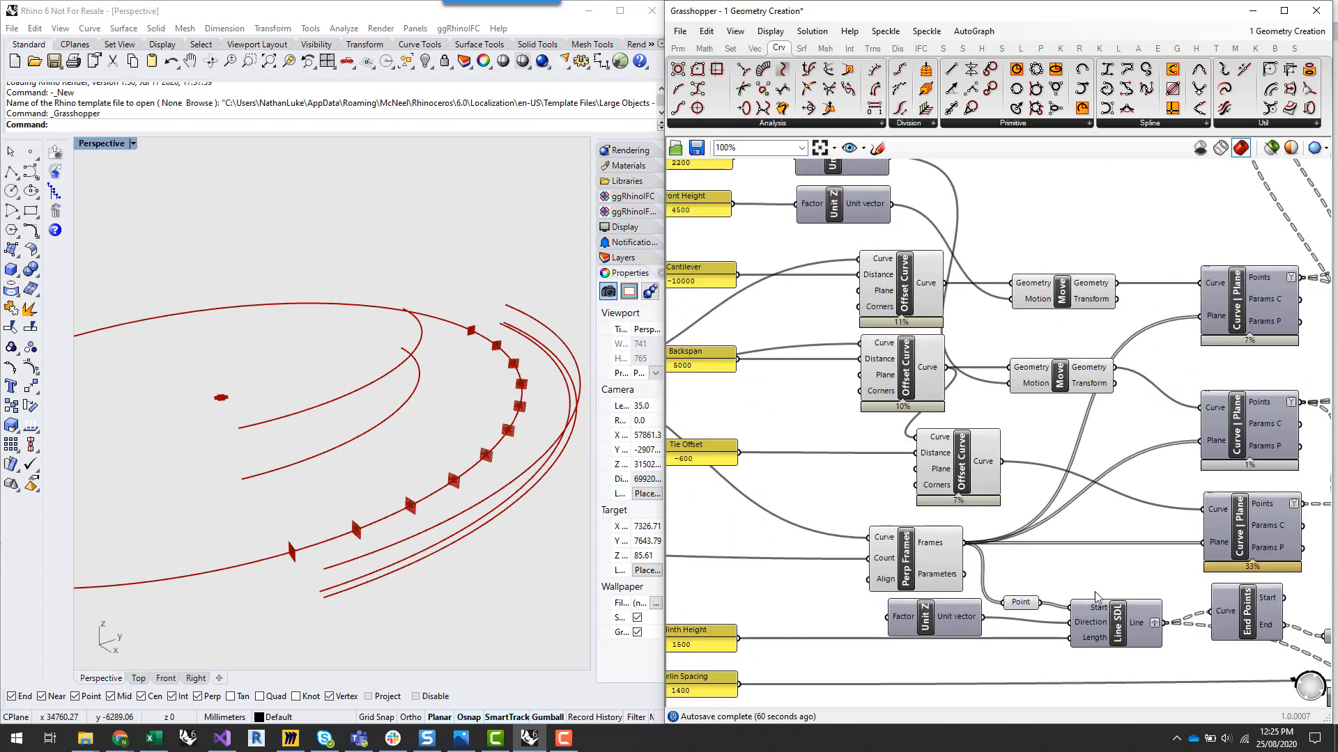
{"action": "right_click_drag", "start_coordinate": [1113, 559], "coordinate": [1182, 507]}
{"action": "left_click", "coordinate": [986, 498]}
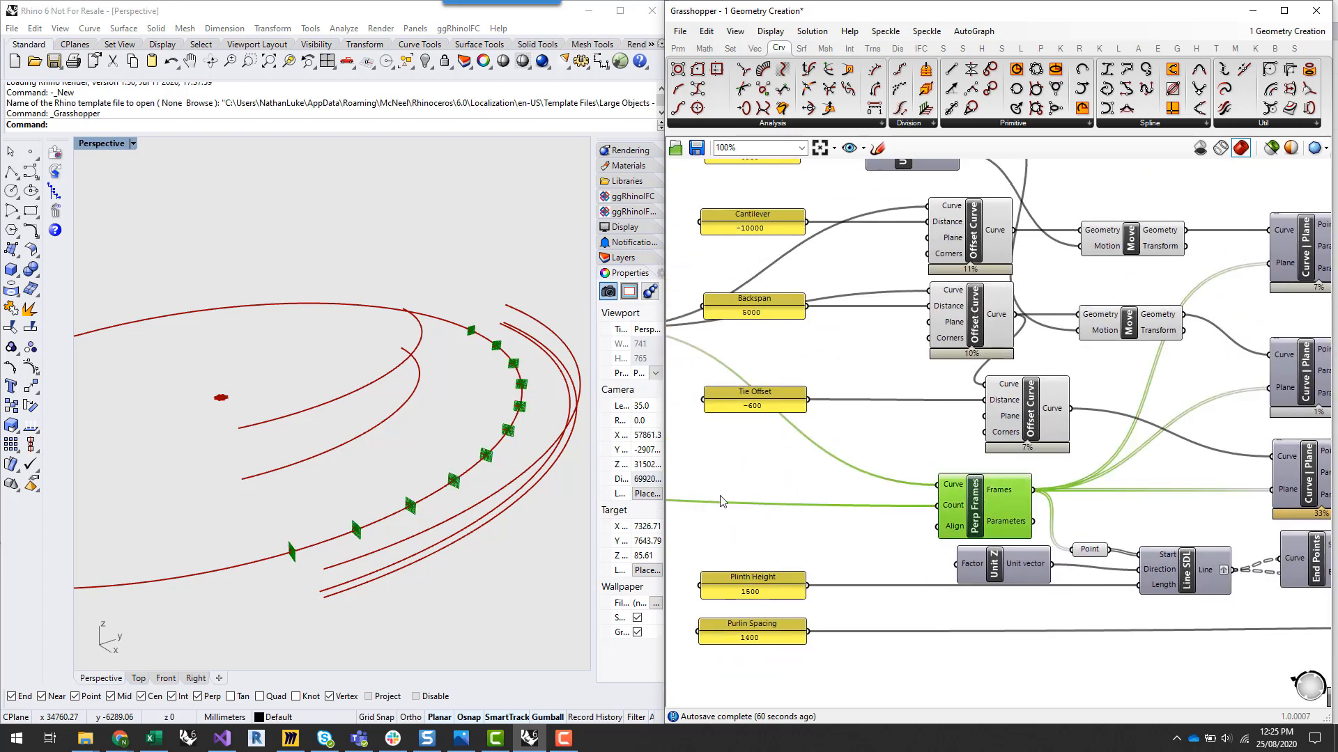
{"action": "right_click_drag", "start_coordinate": [864, 550], "coordinate": [1057, 563]}
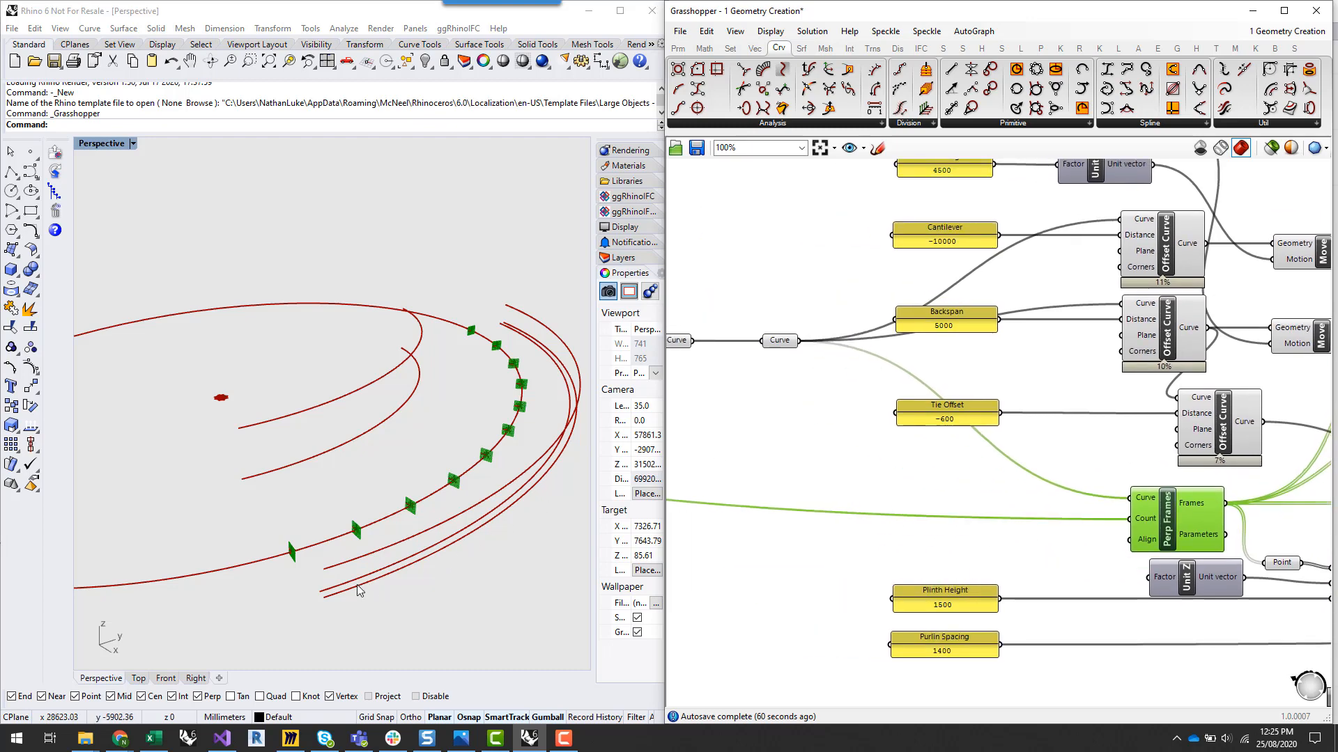
{"action": "right_click_drag", "start_coordinate": [359, 591], "coordinate": [499, 616]}
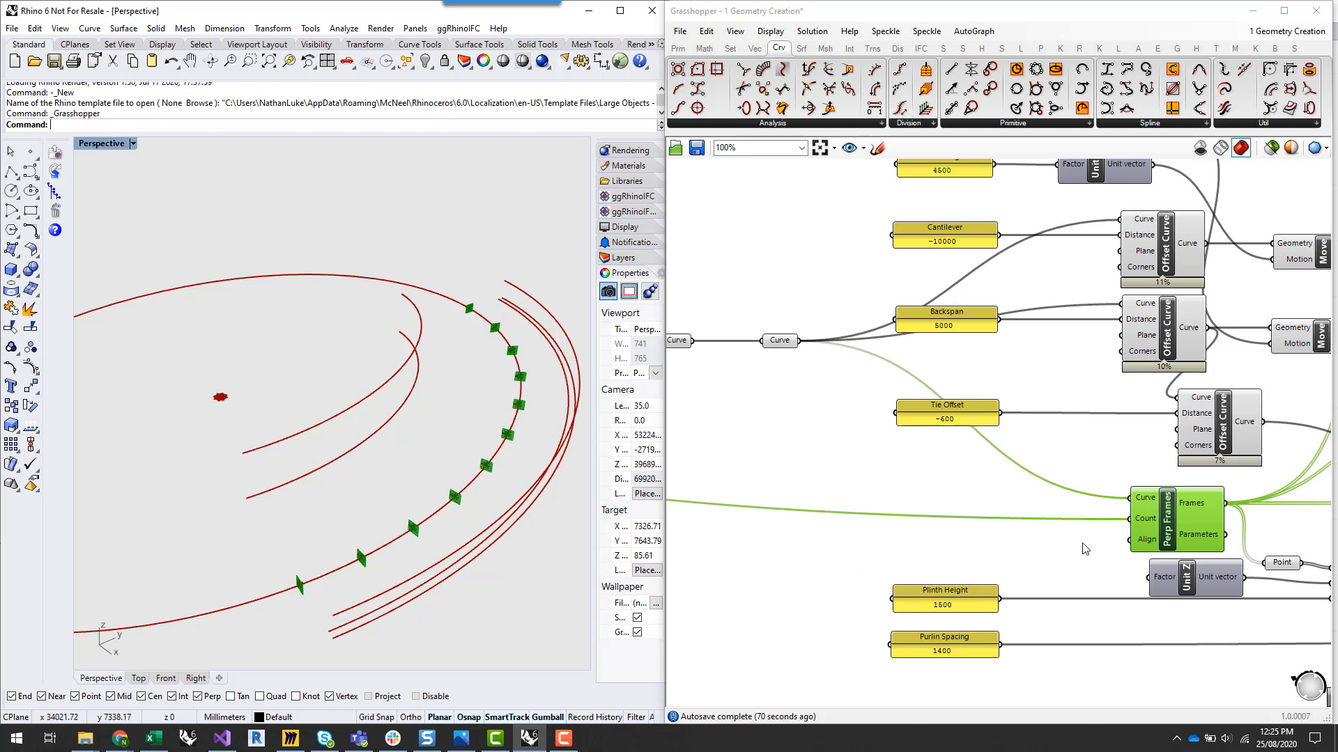
Trace the Perp Frames component's Count input back to the Number of Bays slider
{"action": "mouse_move", "coordinate": [1147, 522]}
{"action": "left_click", "coordinate": [1176, 526]}
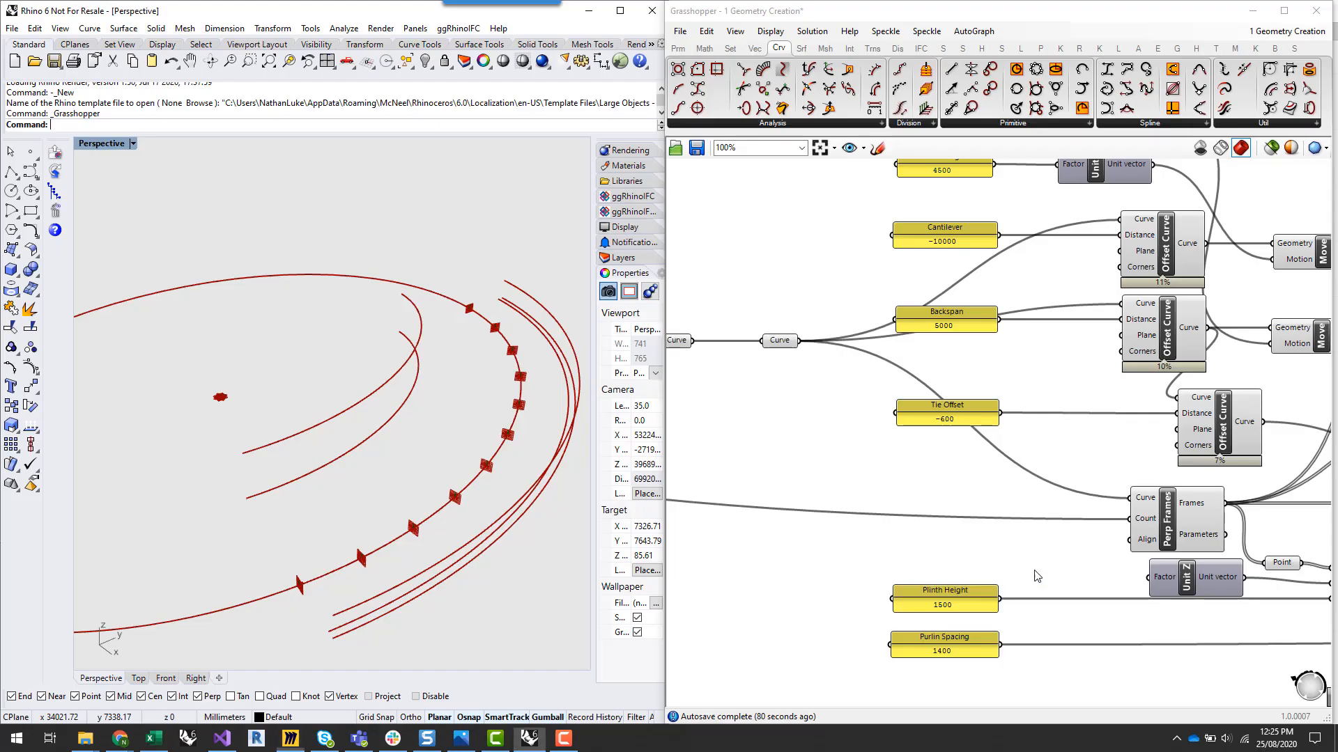
{"action": "left_click", "coordinate": [1150, 521]}
{"action": "scroll", "coordinate": [1157, 519], "scroll_direction": "down", "scroll_amount": 6}
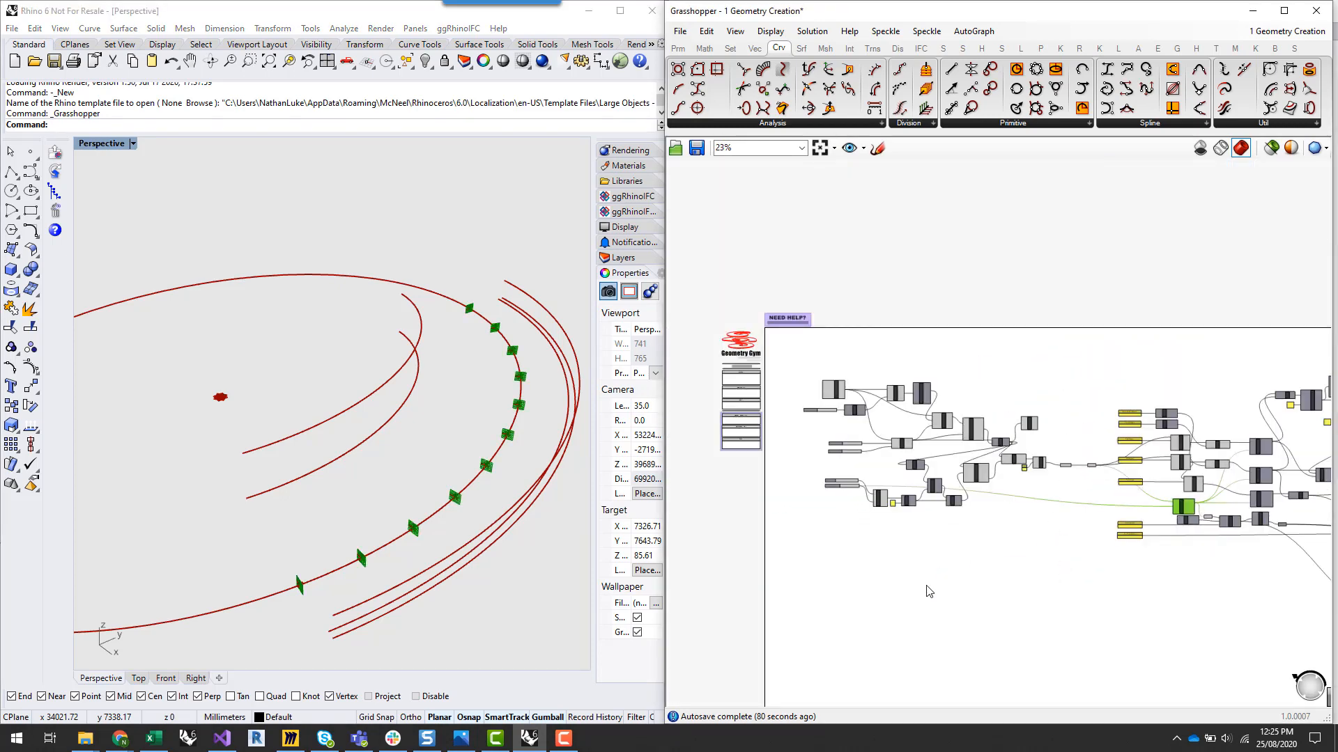
{"action": "scroll", "coordinate": [915, 483], "scroll_direction": "up", "scroll_amount": 8}
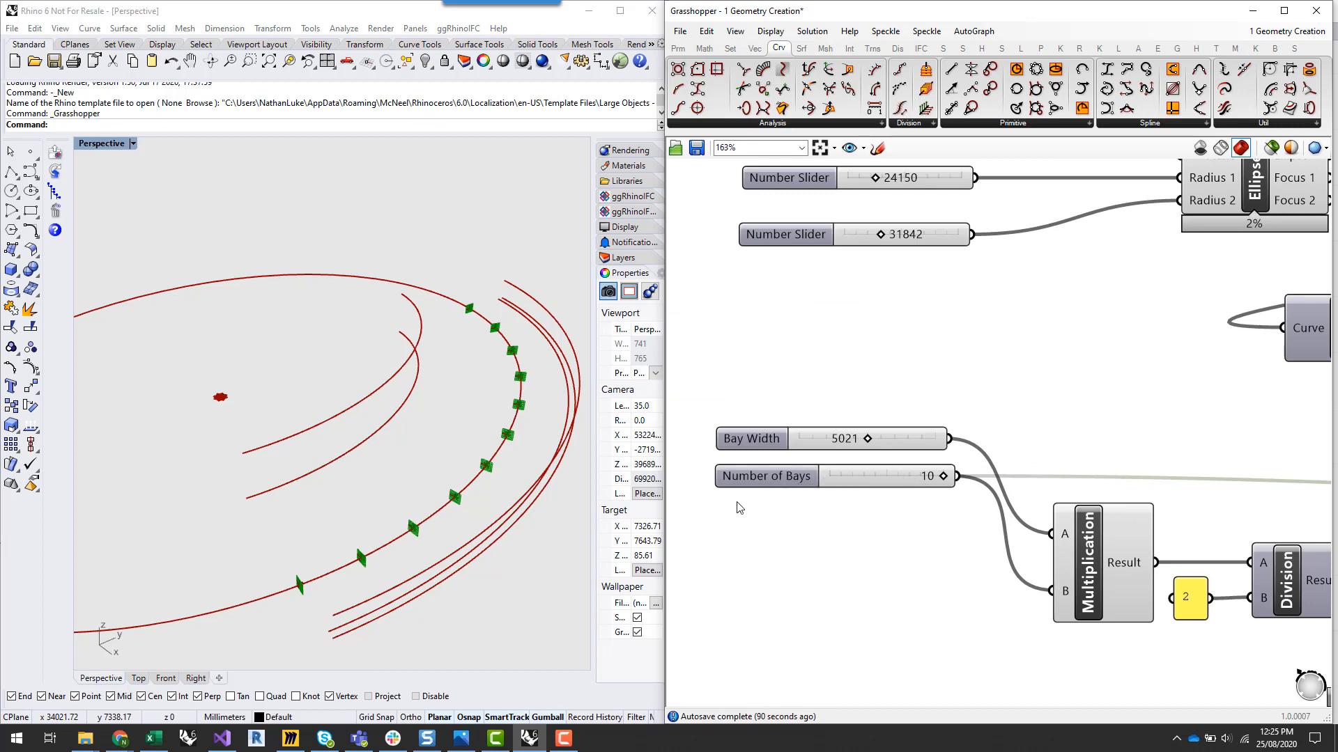
{"action": "scroll", "coordinate": [1006, 627], "scroll_direction": "down", "scroll_amount": 7}
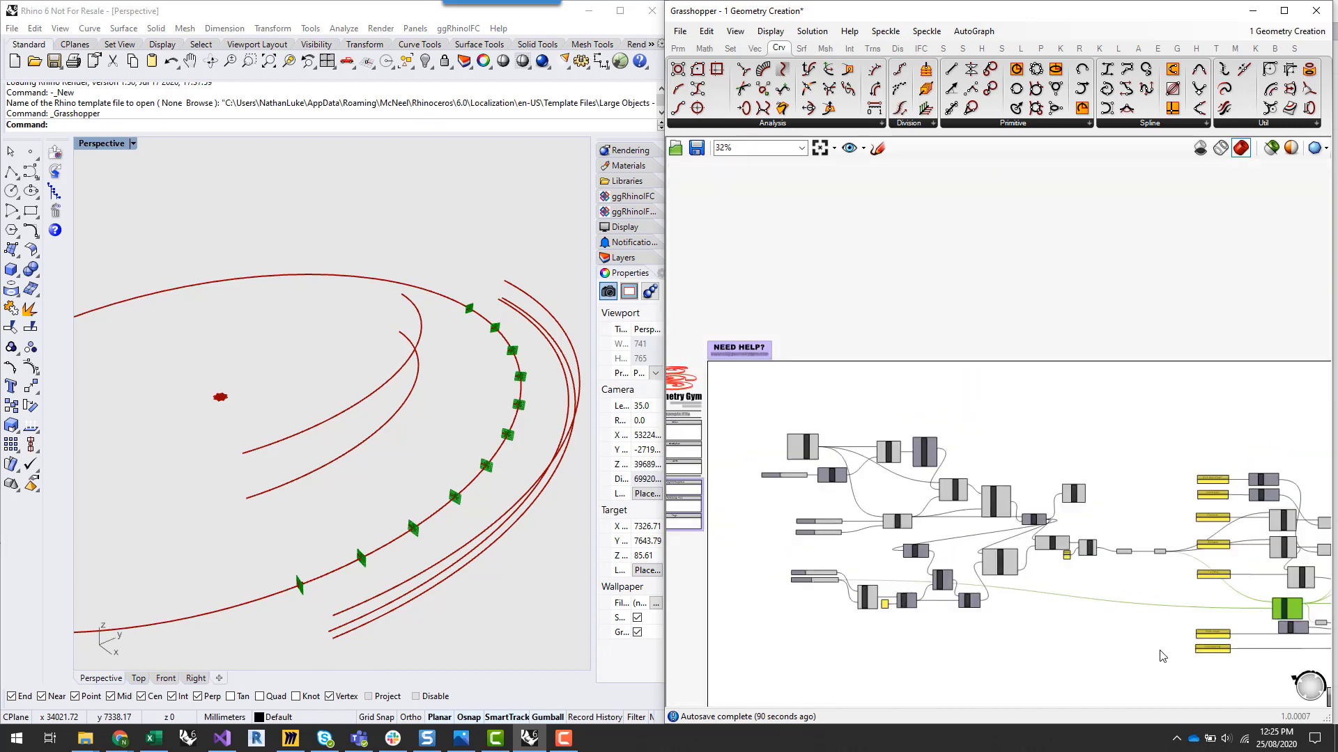
Highlight the topmost Curve | Plane component and look up its entry among the mathematical intersection components
{"action": "scroll", "coordinate": [1161, 656], "scroll_direction": "up", "scroll_amount": 7}
{"action": "left_click", "coordinate": [1052, 531]}
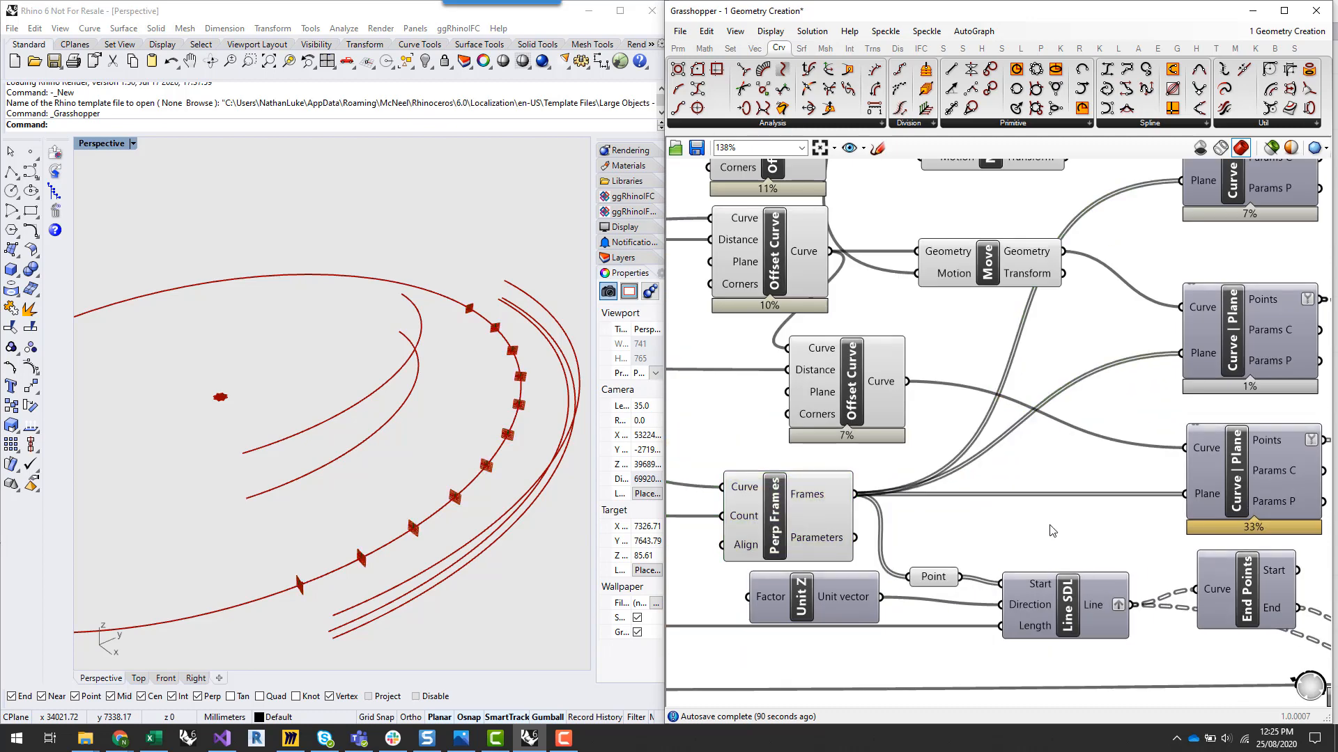
{"action": "scroll", "coordinate": [792, 507], "scroll_direction": "down", "scroll_amount": 2}
{"action": "right_click_drag", "start_coordinate": [1207, 534], "coordinate": [1201, 571]}
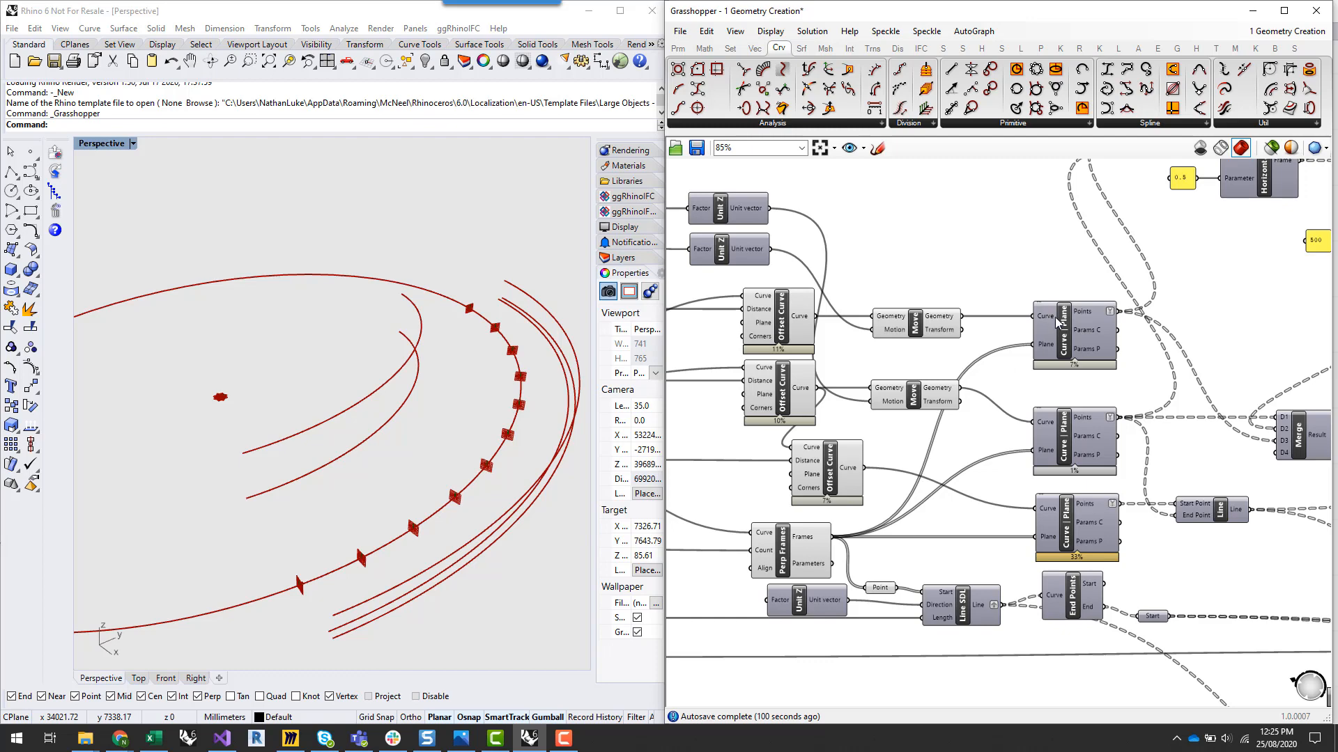
{"action": "left_click", "coordinate": [853, 49]}
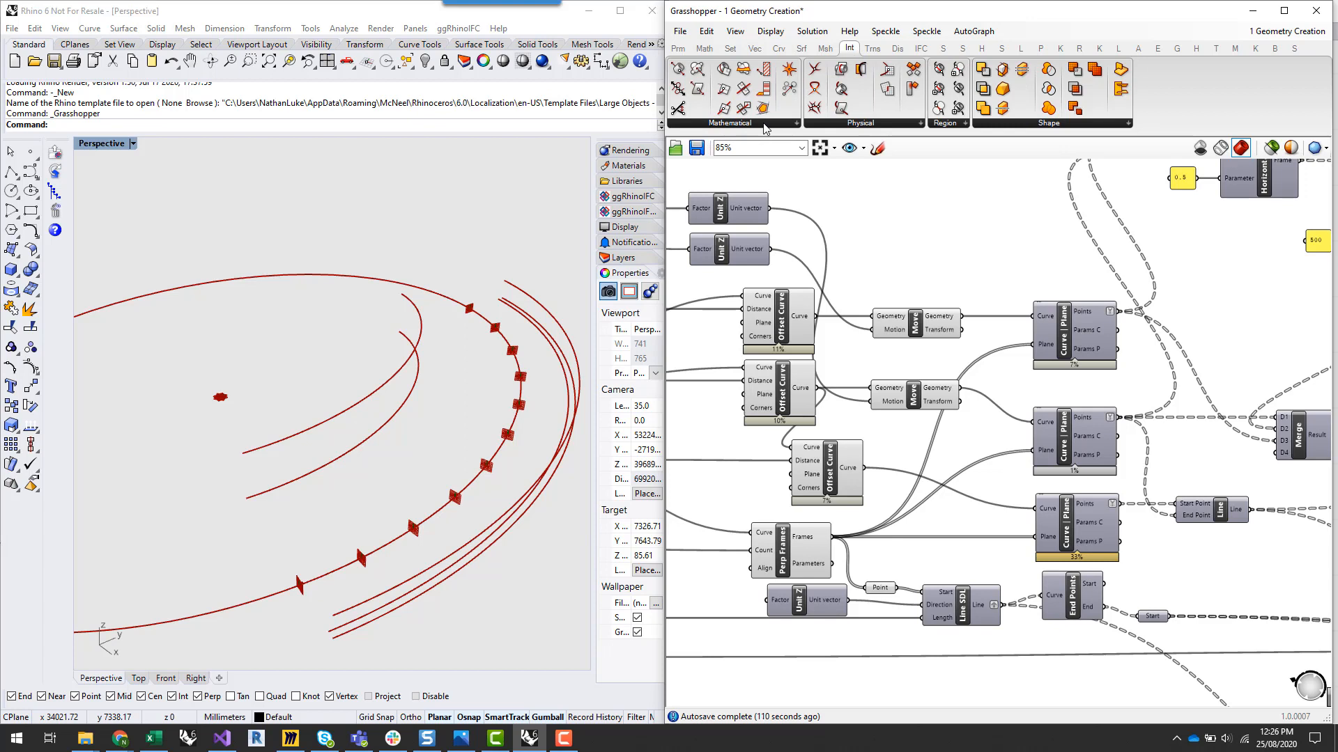
{"action": "left_click", "coordinate": [1065, 334]}
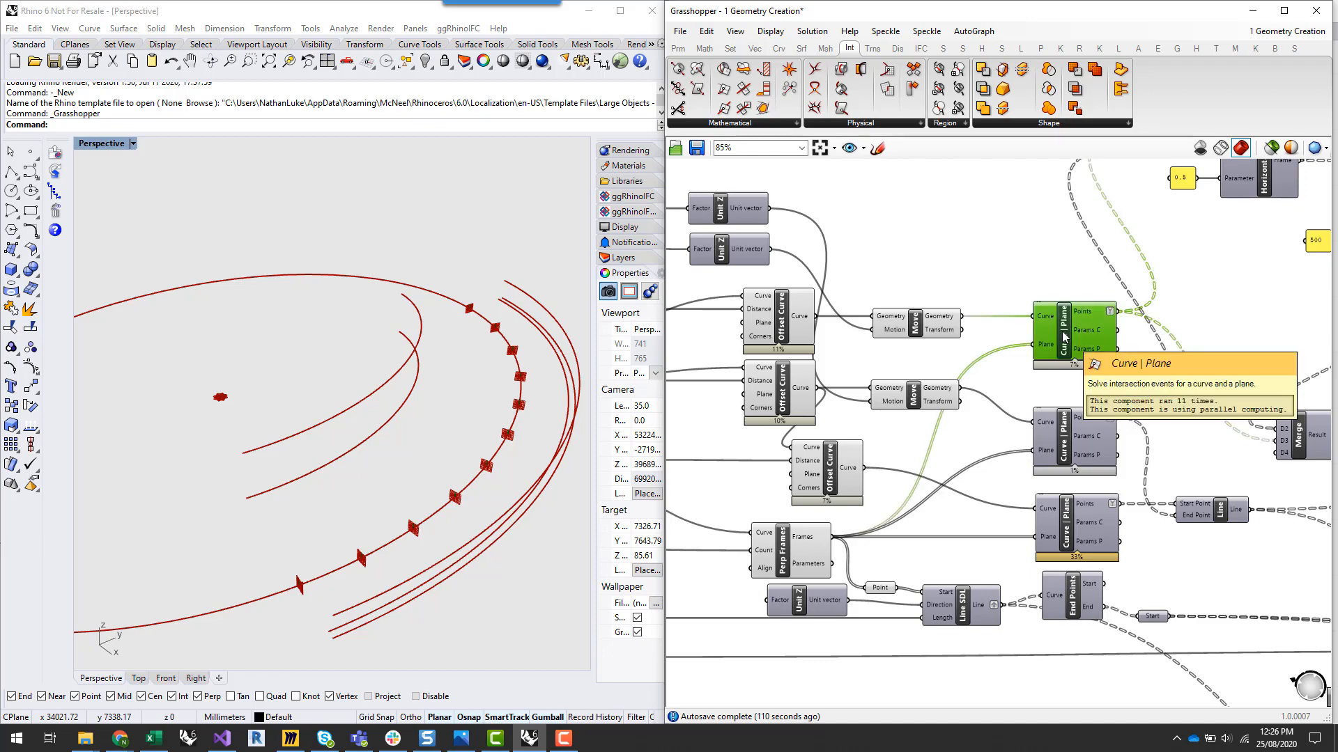
{"action": "left_click", "coordinate": [729, 123]}
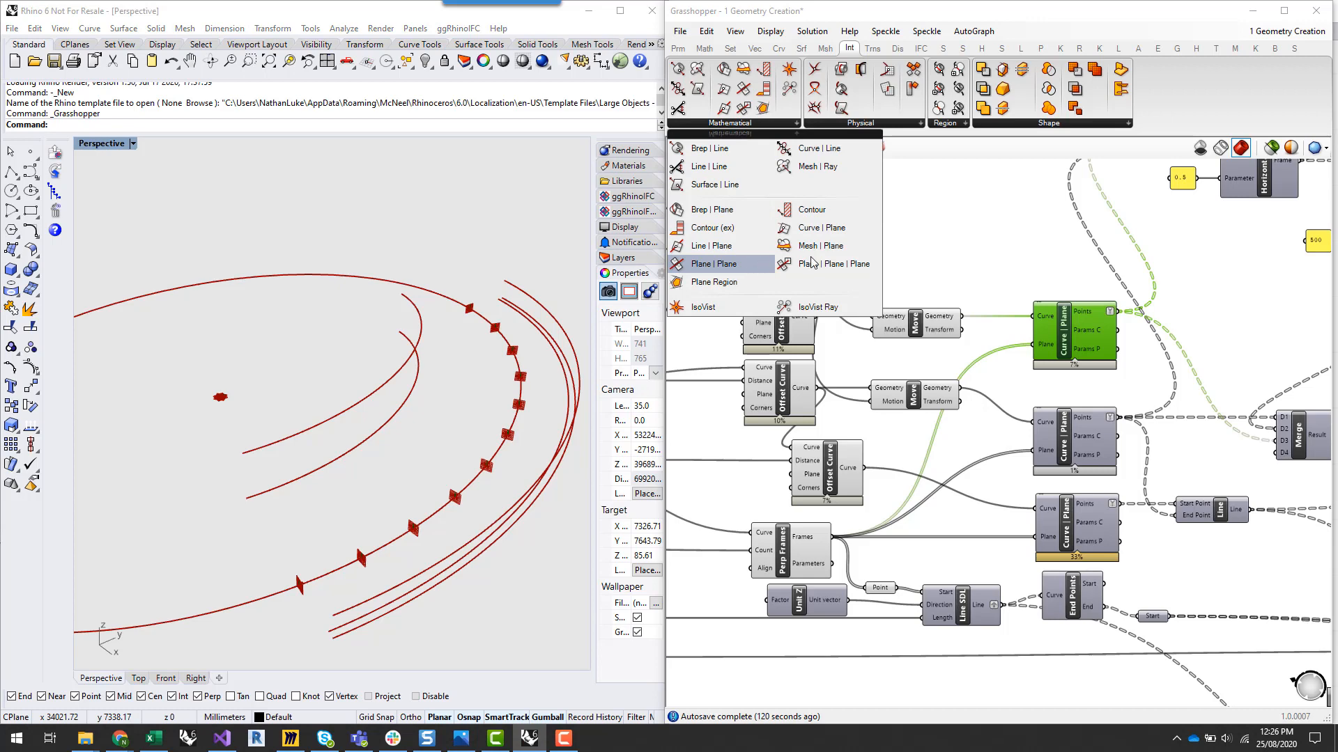
{"action": "left_click", "coordinate": [968, 243]}
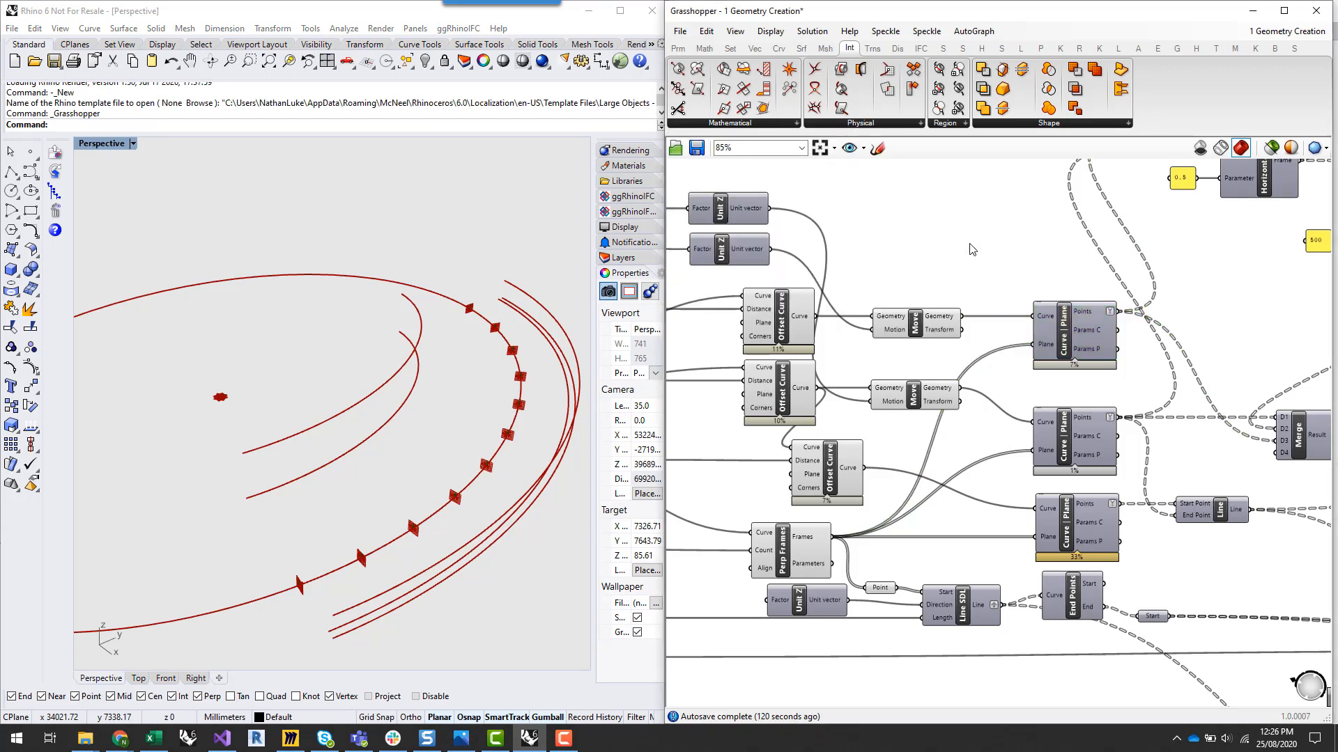
Highlight the Perp Frames component and read the list of frames it outputs
{"action": "scroll", "coordinate": [962, 400], "scroll_direction": "up", "scroll_amount": 1}
{"action": "scroll", "coordinate": [1002, 382], "scroll_direction": "down", "scroll_amount": 1}
{"action": "scroll", "coordinate": [968, 432], "scroll_direction": "down", "scroll_amount": 2}
{"action": "scroll", "coordinate": [792, 542], "scroll_direction": "up", "scroll_amount": 2}
{"action": "scroll", "coordinate": [792, 543], "scroll_direction": "up", "scroll_amount": 1}
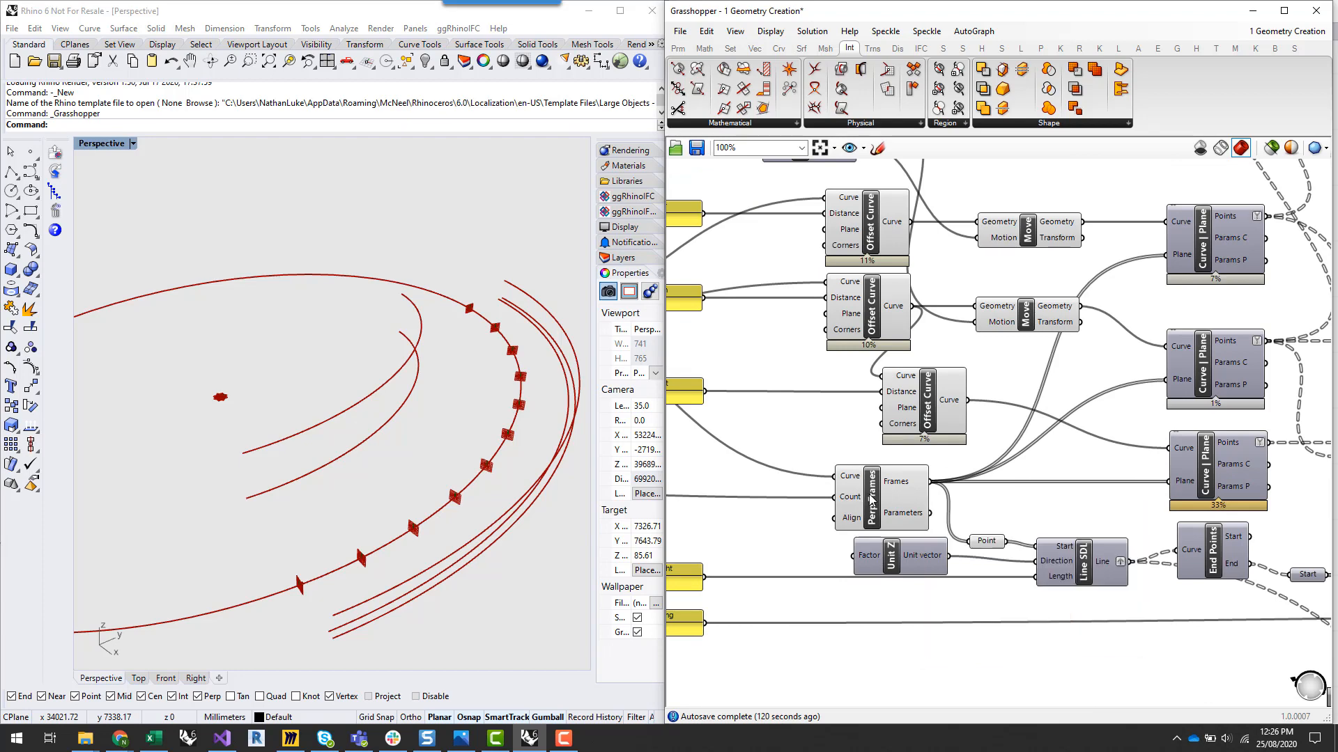
{"action": "left_click_drag", "start_coordinate": [893, 492], "coordinate": [910, 492]}
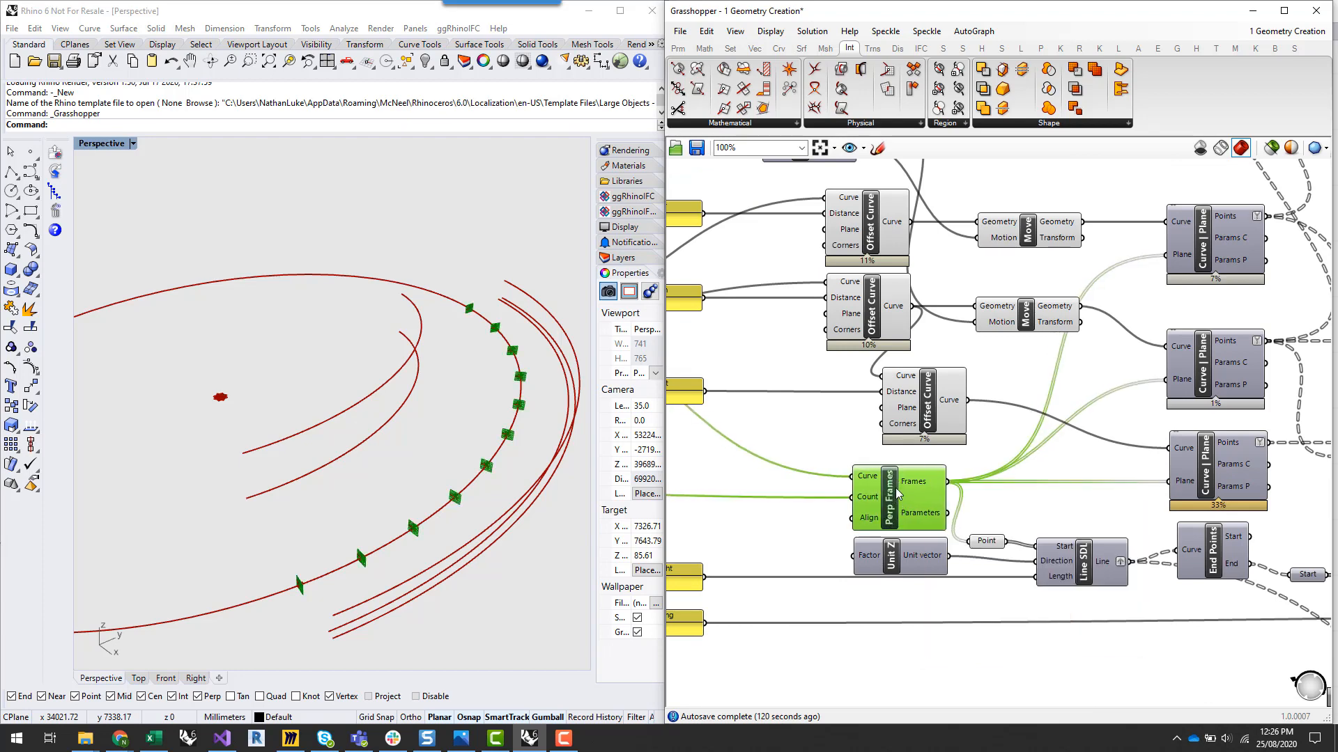
{"action": "mouse_move", "coordinate": [933, 491]}
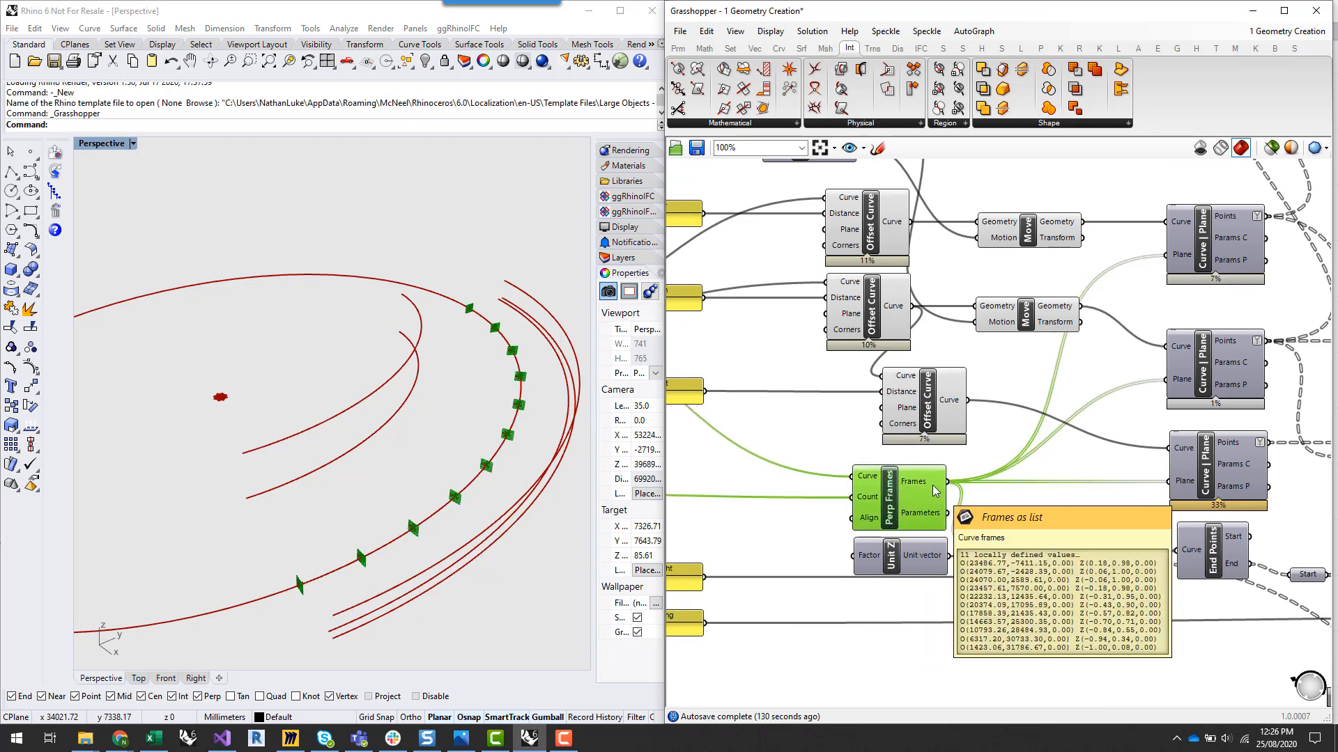
{"action": "left_click", "coordinate": [1076, 503]}
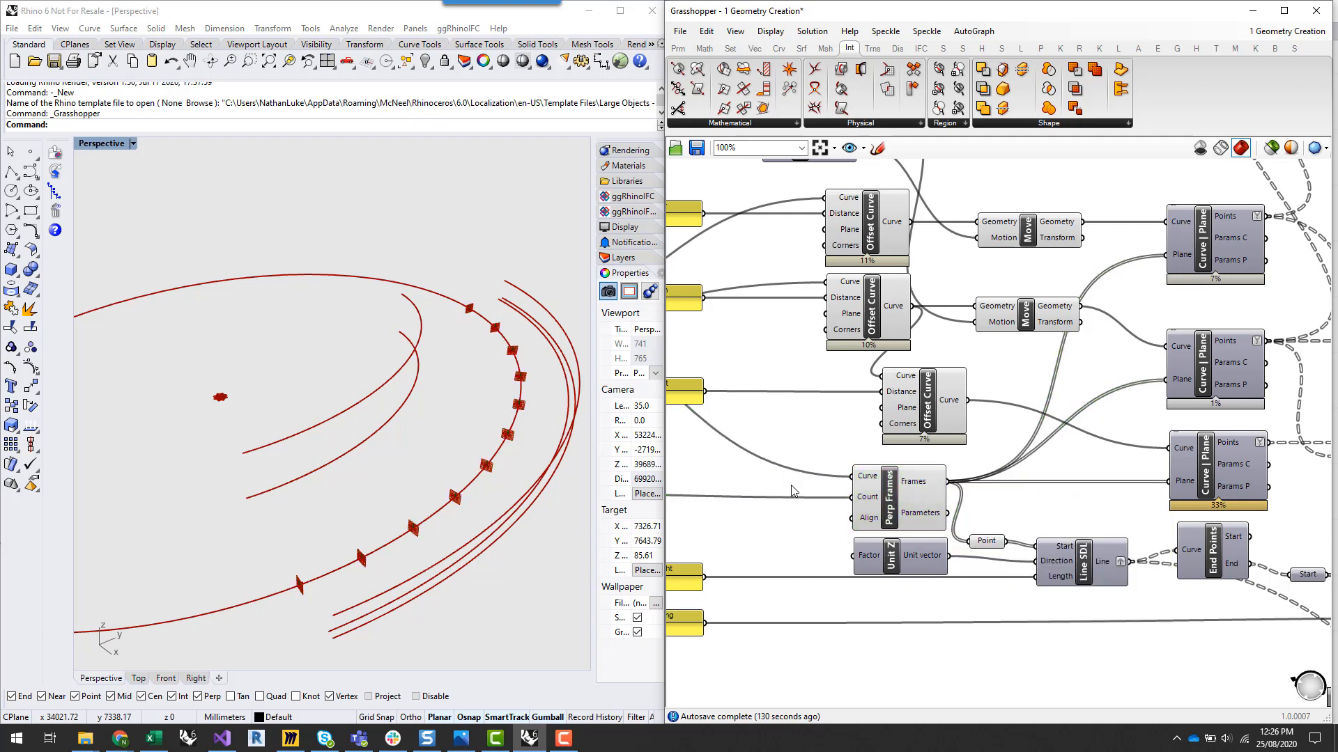
{"action": "left_click", "coordinate": [886, 501]}
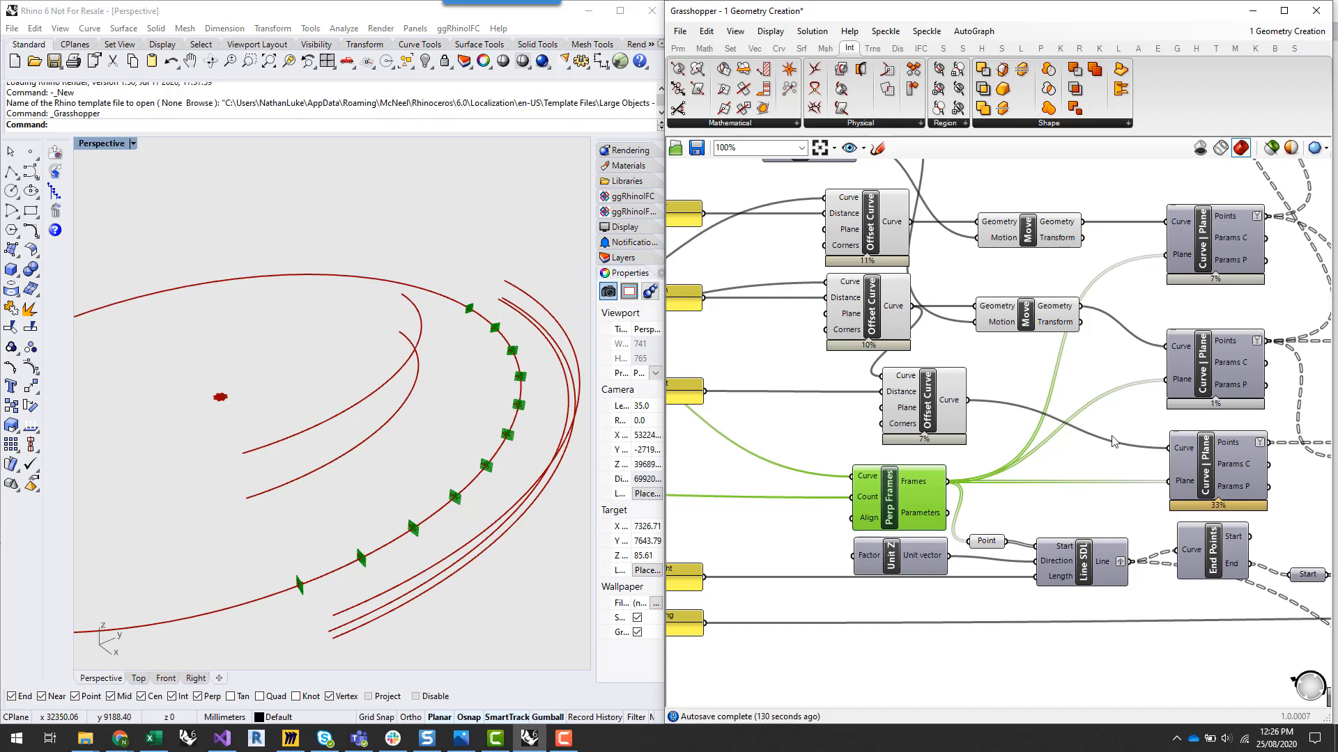
Highlight the Move component feeding the topmost Curve | Plane component and inspect that intersection's Plane input and Points output
{"action": "right_click_drag", "start_coordinate": [1084, 504], "coordinate": [1017, 553]}
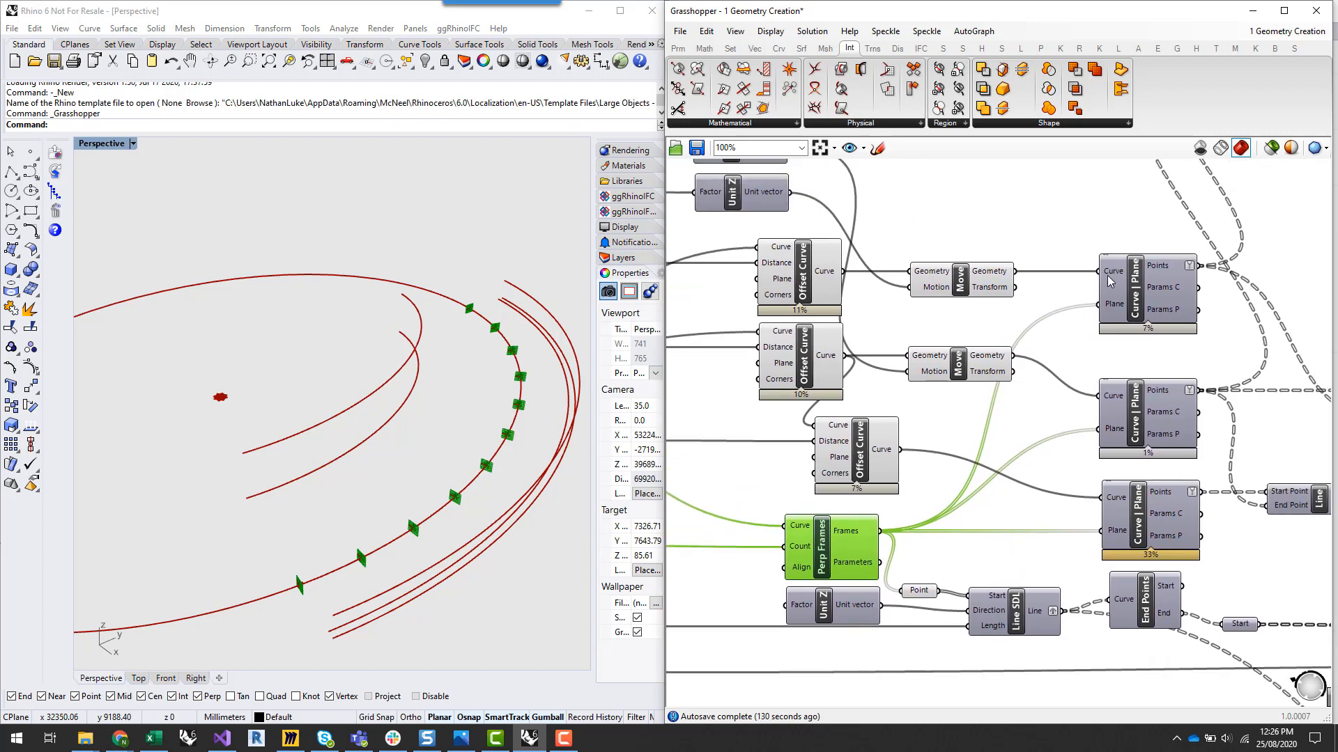
{"action": "left_click", "coordinate": [983, 277]}
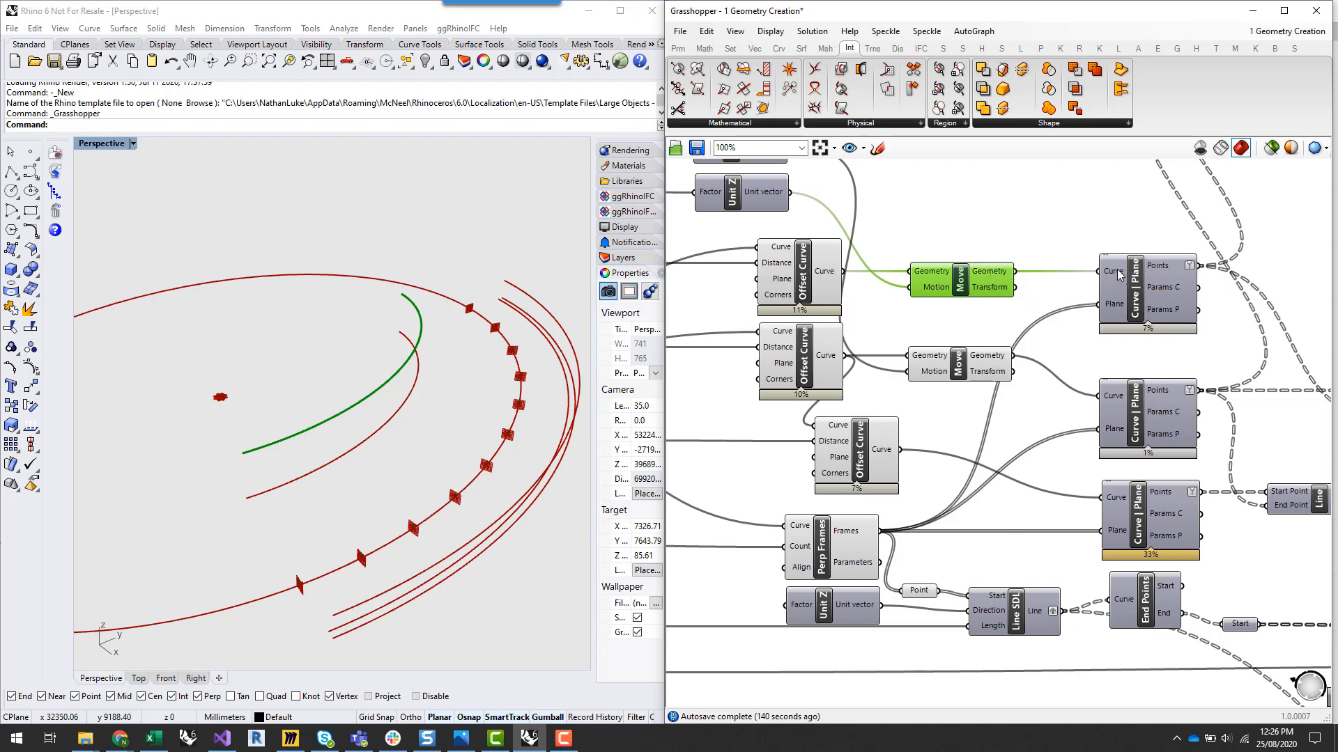
{"action": "mouse_move", "coordinate": [1120, 314]}
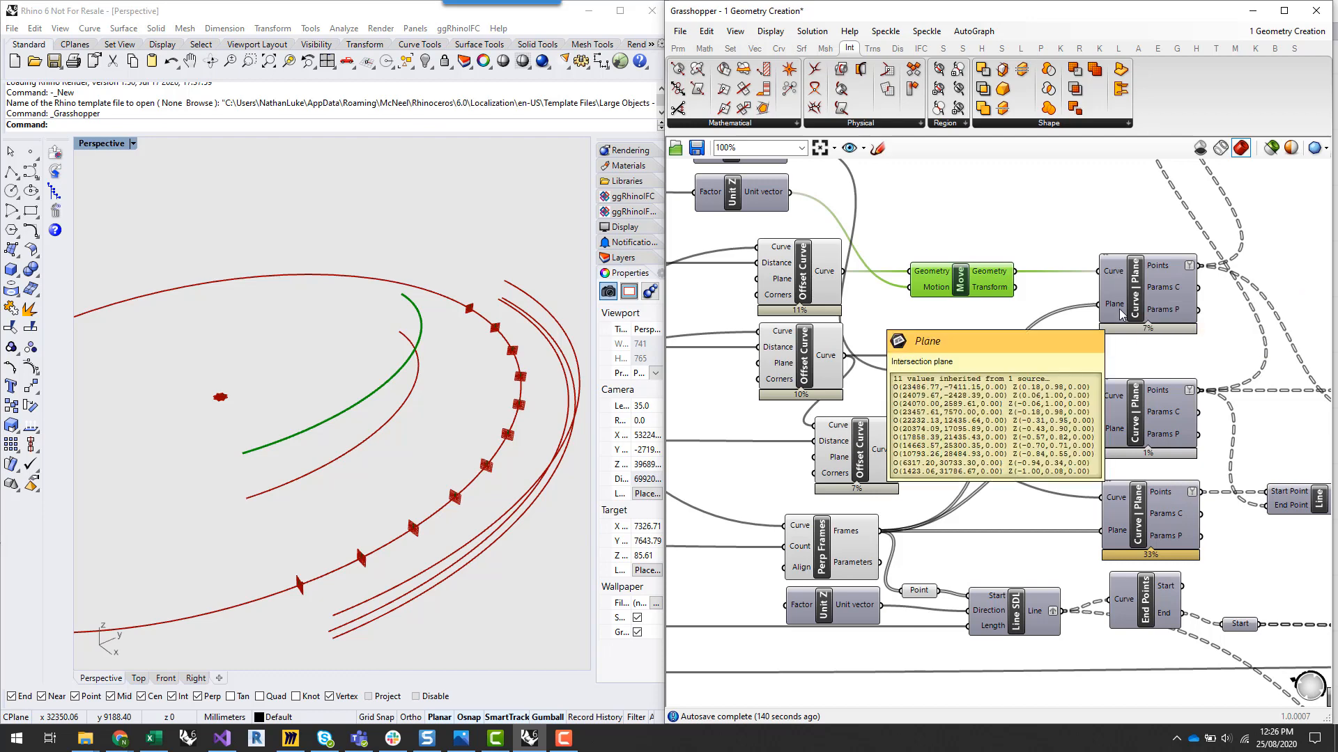
{"action": "mouse_move", "coordinate": [1119, 278]}
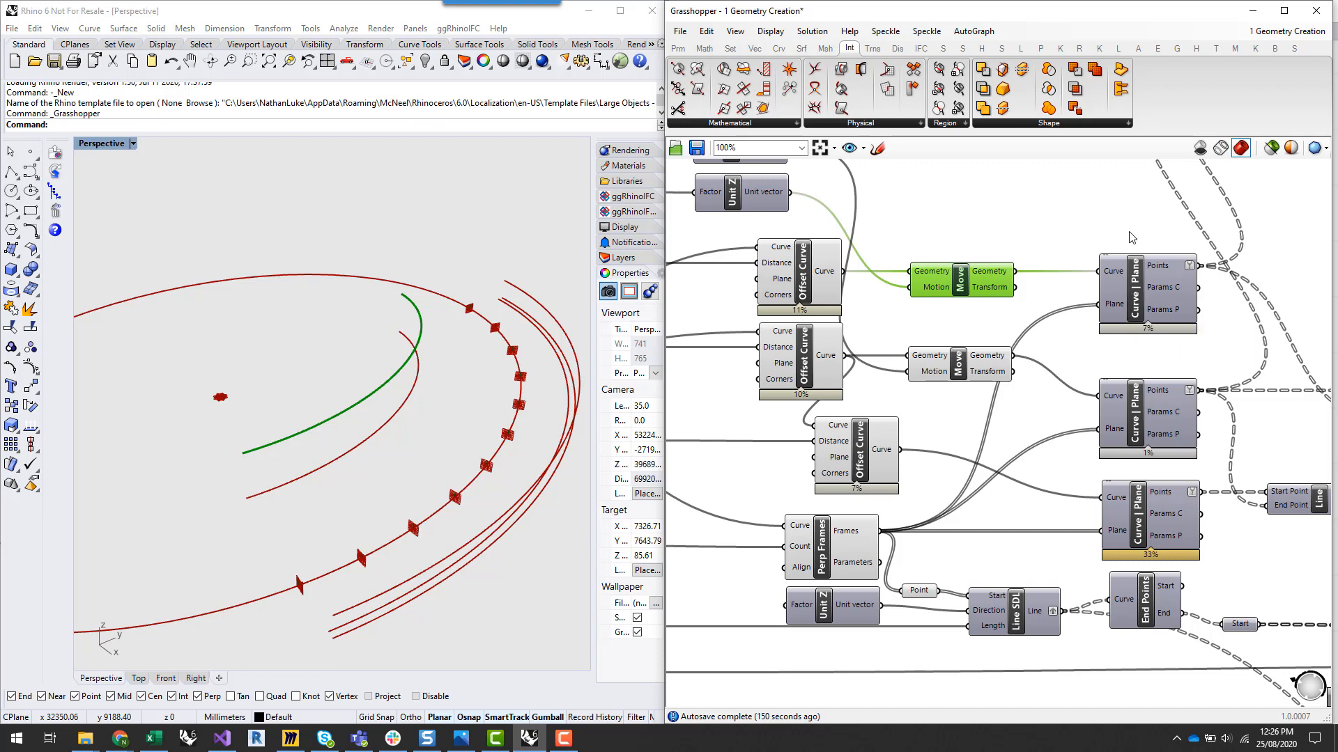
{"action": "right_click_drag", "start_coordinate": [1130, 238], "coordinate": [1091, 280]}
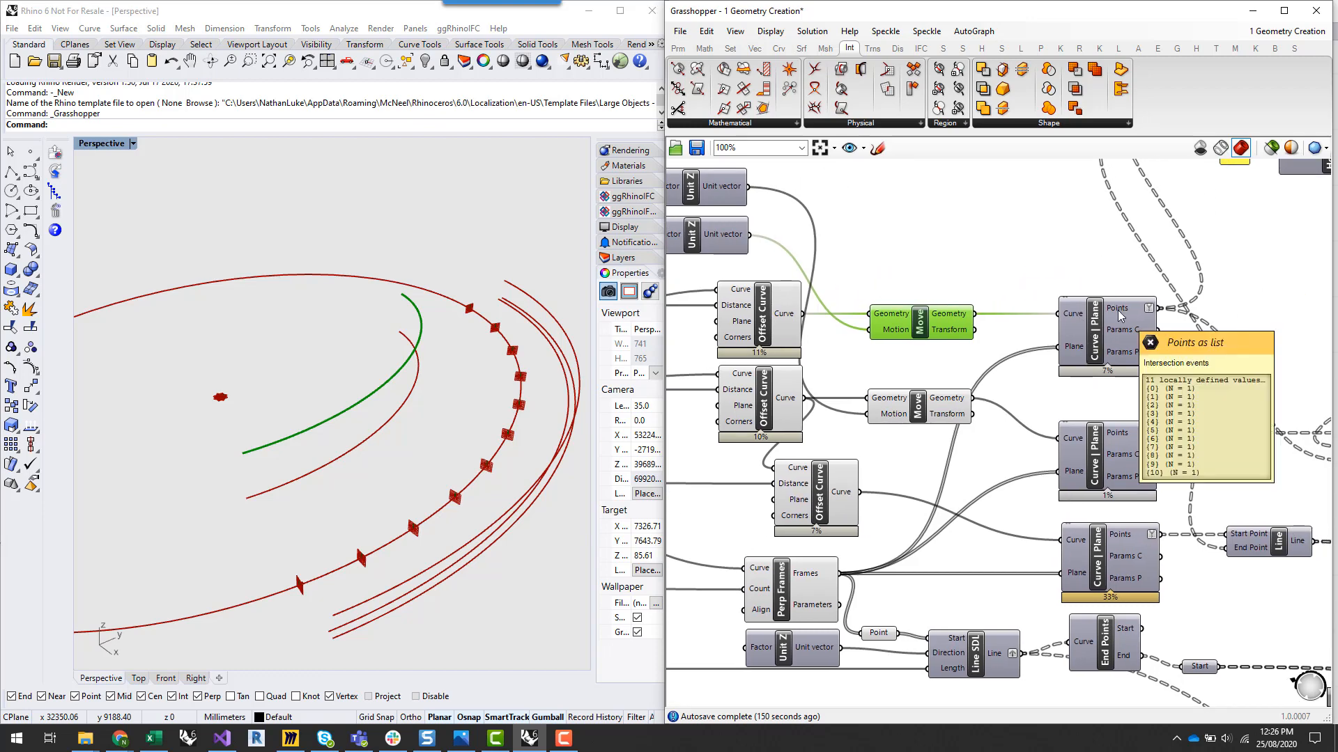
{"action": "left_click", "coordinate": [1050, 270]}
Examine the Curve and Plane inputs of the topmost Curve | Plane component and follow the wires leaving its Points output
{"action": "right_click_drag", "start_coordinate": [1087, 273], "coordinate": [1033, 266]}
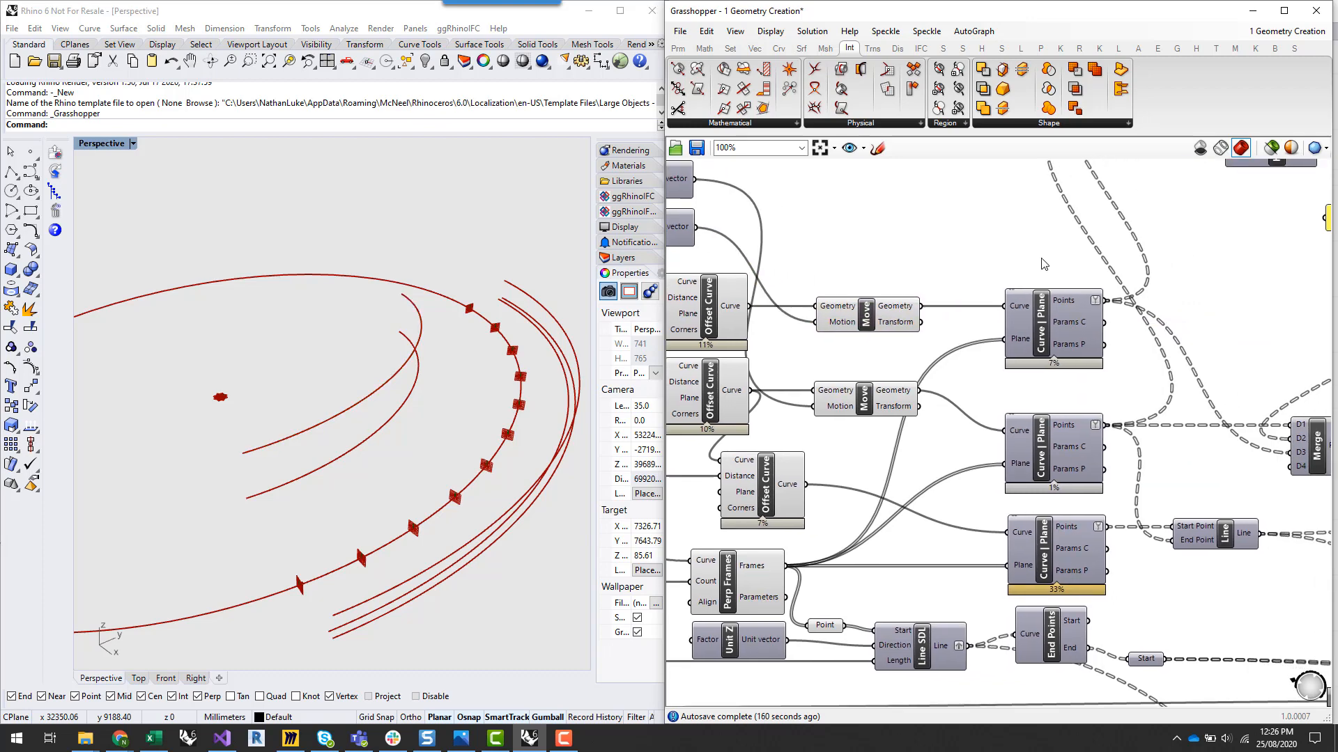
{"action": "right_click_drag", "start_coordinate": [992, 275], "coordinate": [980, 226]}
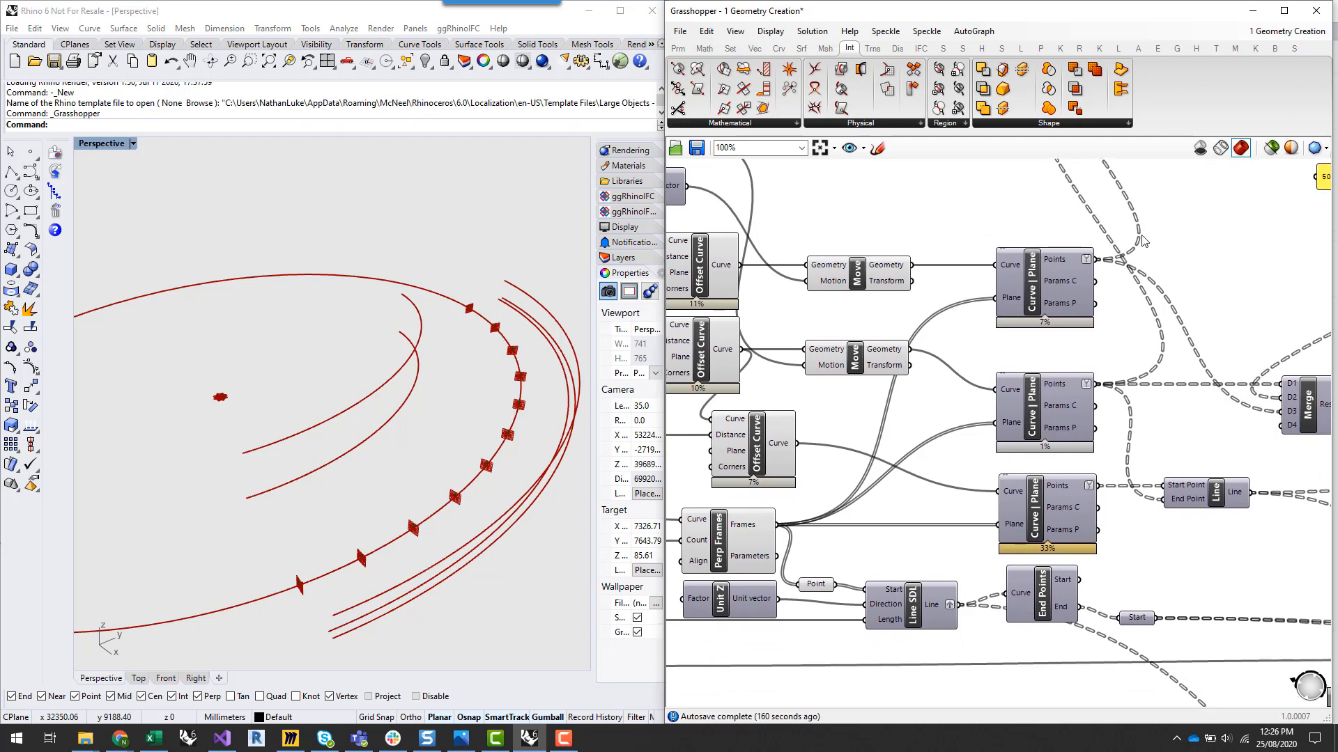
{"action": "scroll", "coordinate": [1168, 246], "scroll_direction": "up", "scroll_amount": 1}
{"action": "mouse_move", "coordinate": [1035, 266]}
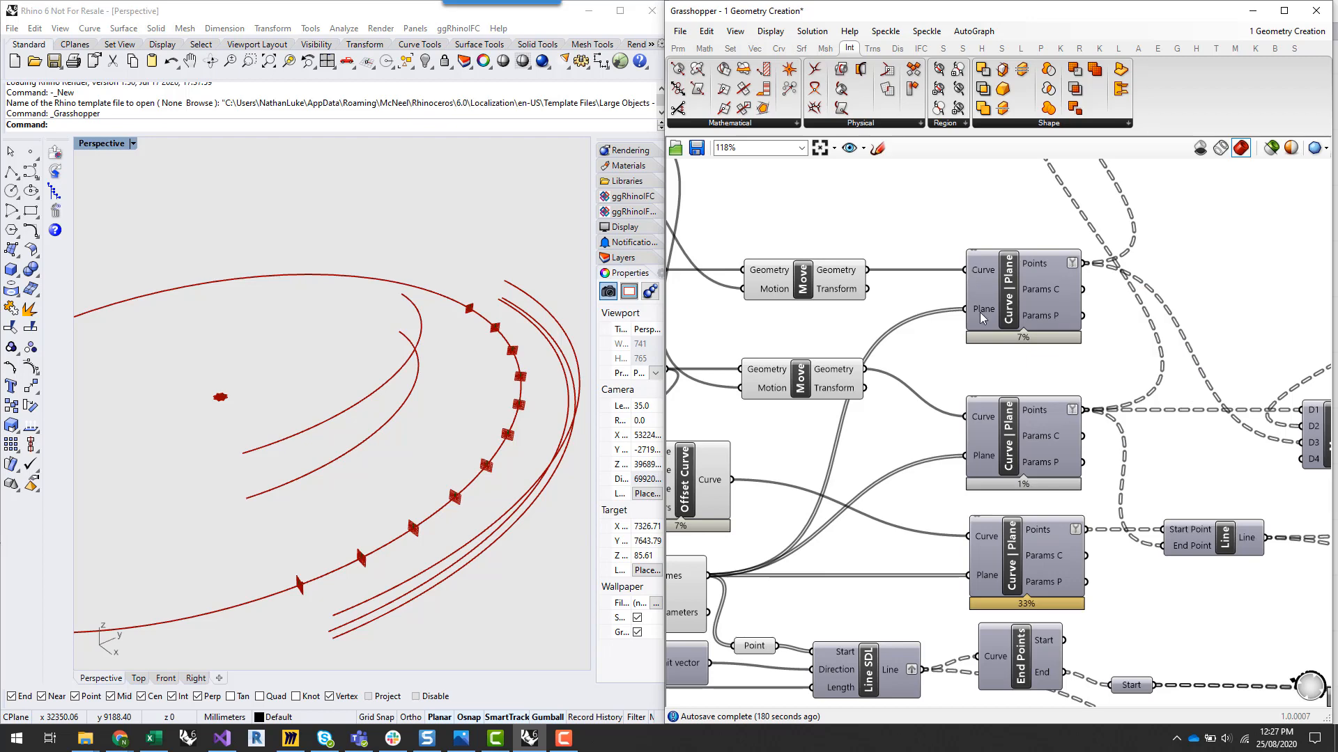
{"action": "scroll", "coordinate": [1227, 208], "scroll_direction": "up", "scroll_amount": 2}
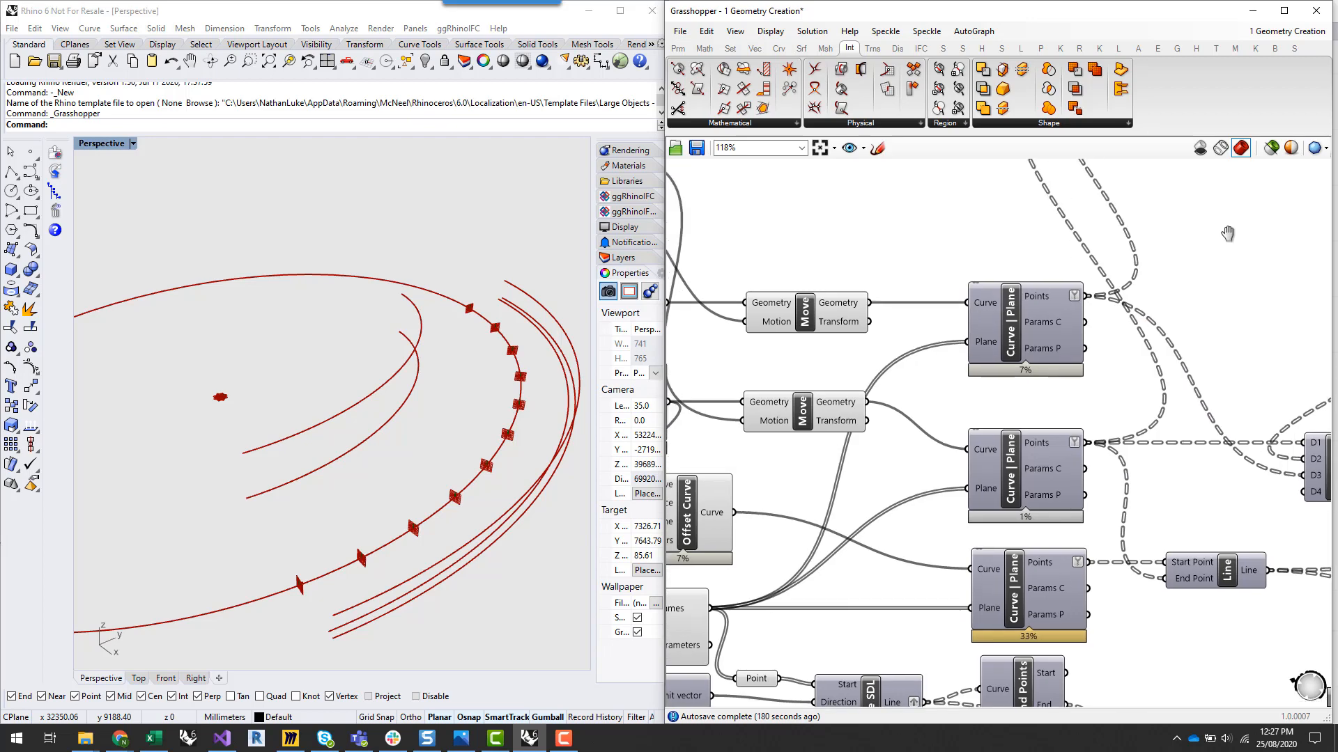
{"action": "mouse_move", "coordinate": [944, 319]}
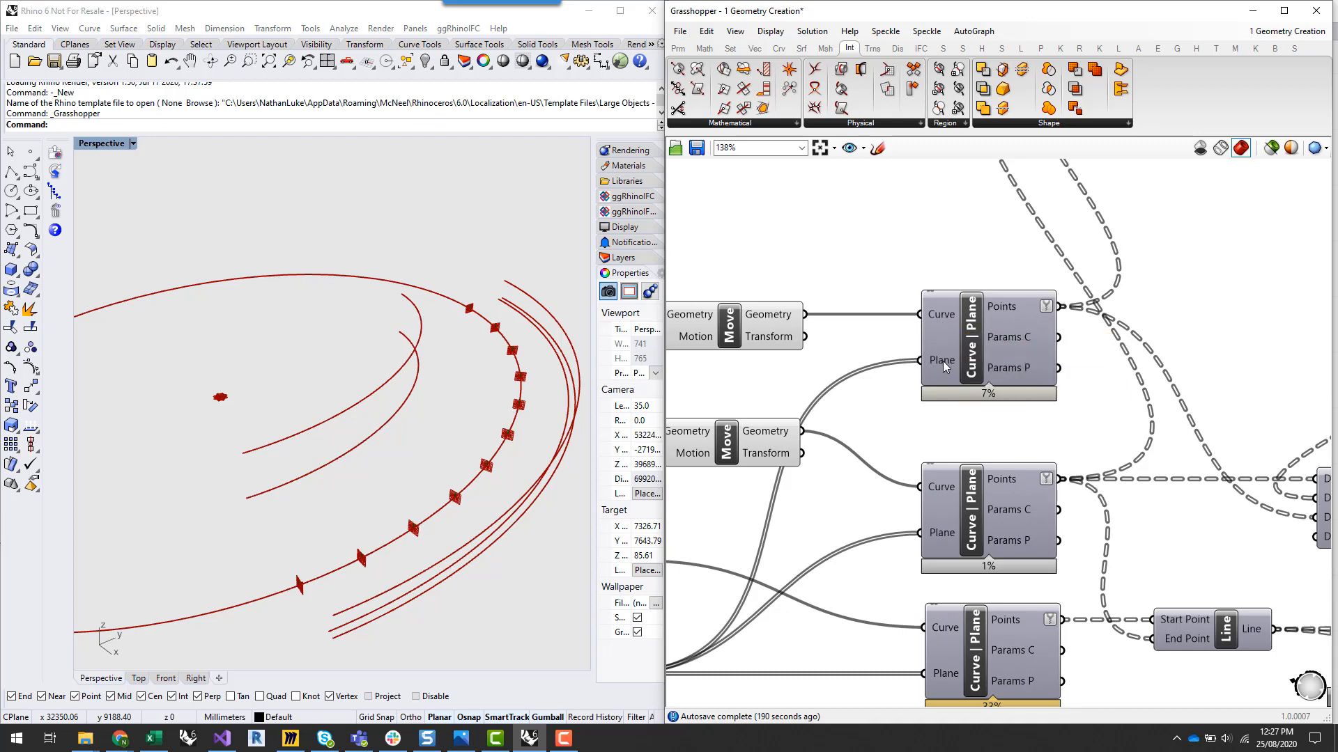
{"action": "mouse_move", "coordinate": [944, 364]}
{"action": "mouse_move", "coordinate": [1013, 313]}
{"action": "scroll", "coordinate": [1238, 301], "scroll_direction": "down", "scroll_amount": 3}
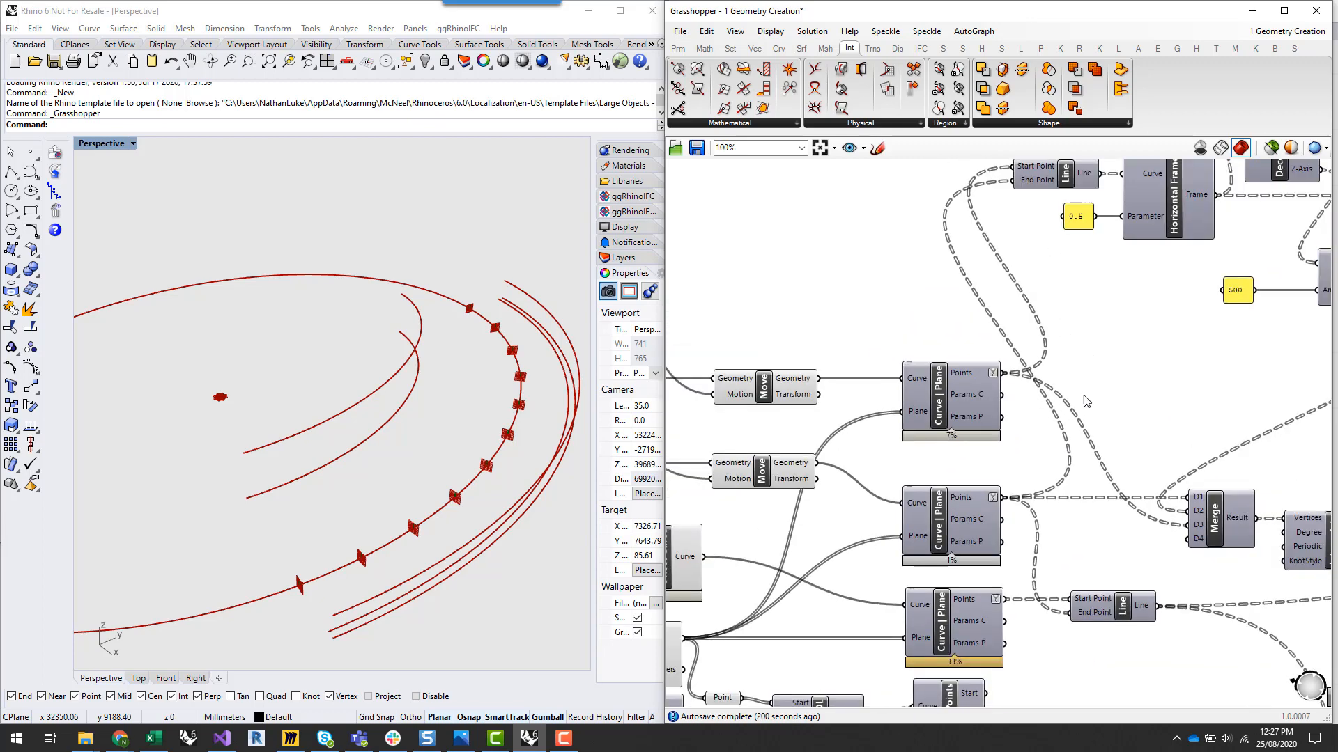
{"action": "scroll", "coordinate": [1150, 376], "scroll_direction": "up", "scroll_amount": 3}
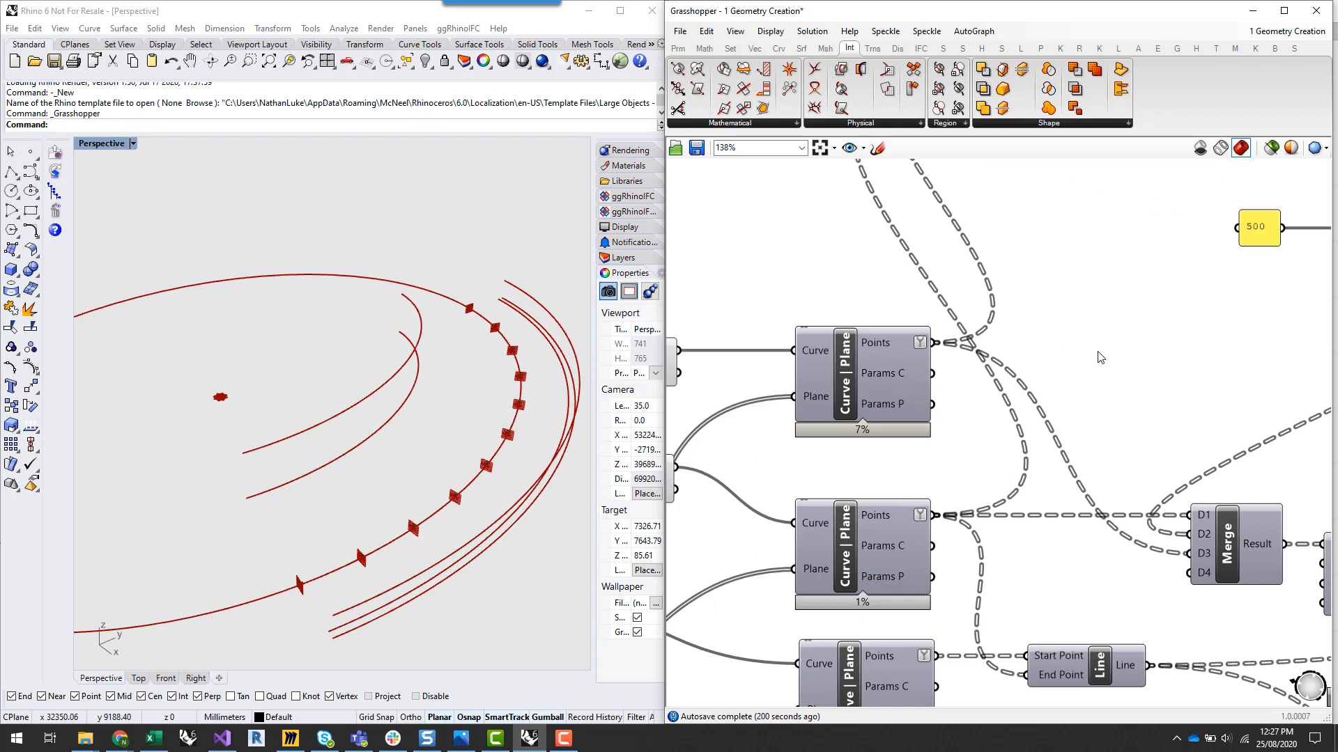
Add a Panel and connect the topmost Curve | Plane component's Points output to it
{"action": "double_click", "coordinate": [1078, 300]}
{"action": "type", "text": "panel"}
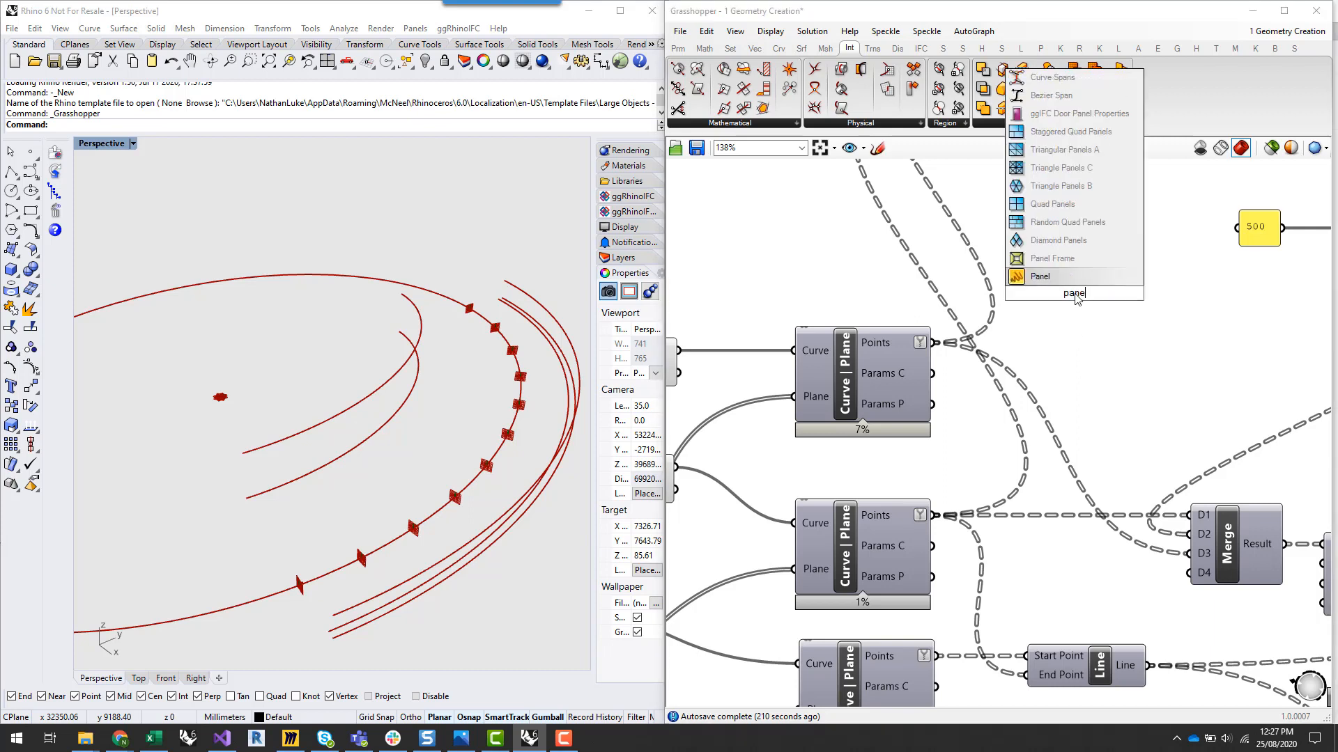
{"action": "left_click", "coordinate": [1078, 272]}
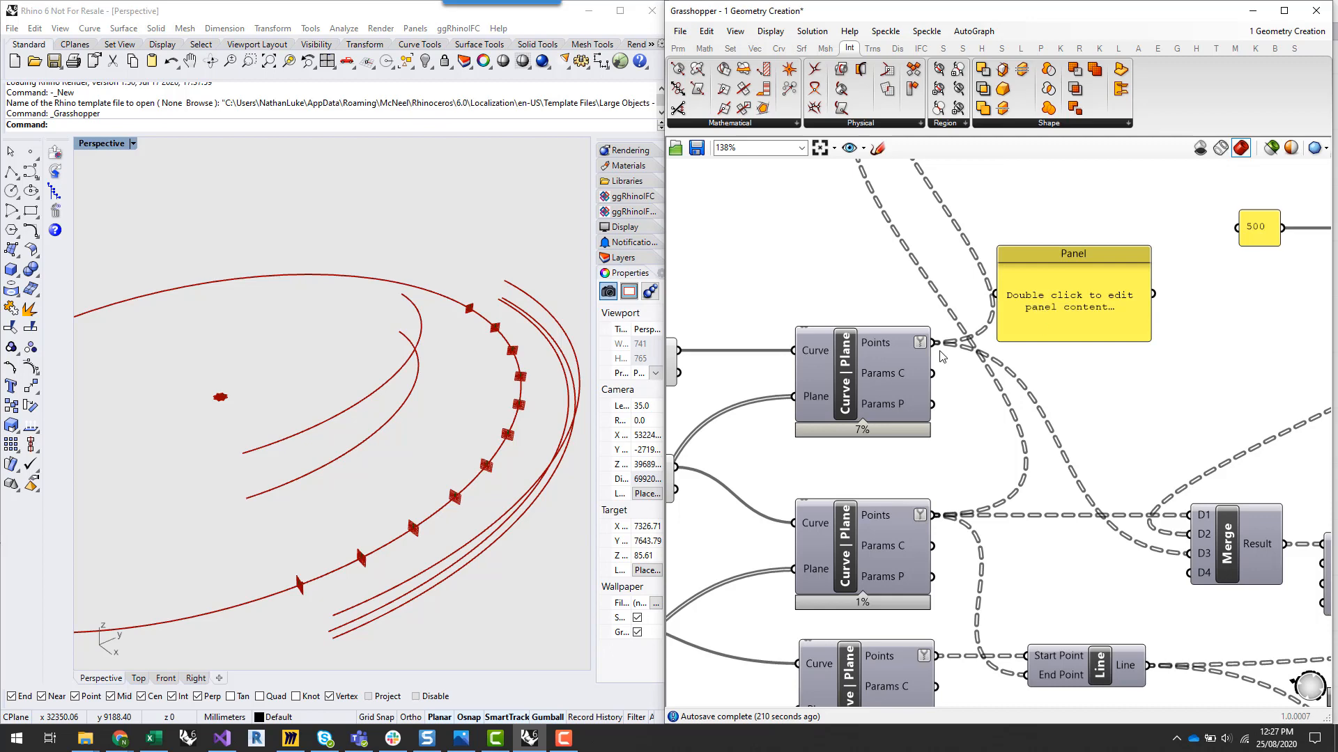
{"action": "left_click_drag", "start_coordinate": [934, 342], "coordinate": [995, 294]}
Place the points panel beside the topmost Curve | Plane component, clear of its wires, and enlarge it to list several branches
{"action": "left_click_drag", "start_coordinate": [1110, 338], "coordinate": [1303, 345]}
{"action": "scroll", "coordinate": [985, 397], "scroll_direction": "down", "scroll_amount": 2}
{"action": "right_click_drag", "start_coordinate": [1054, 416], "coordinate": [979, 466]}
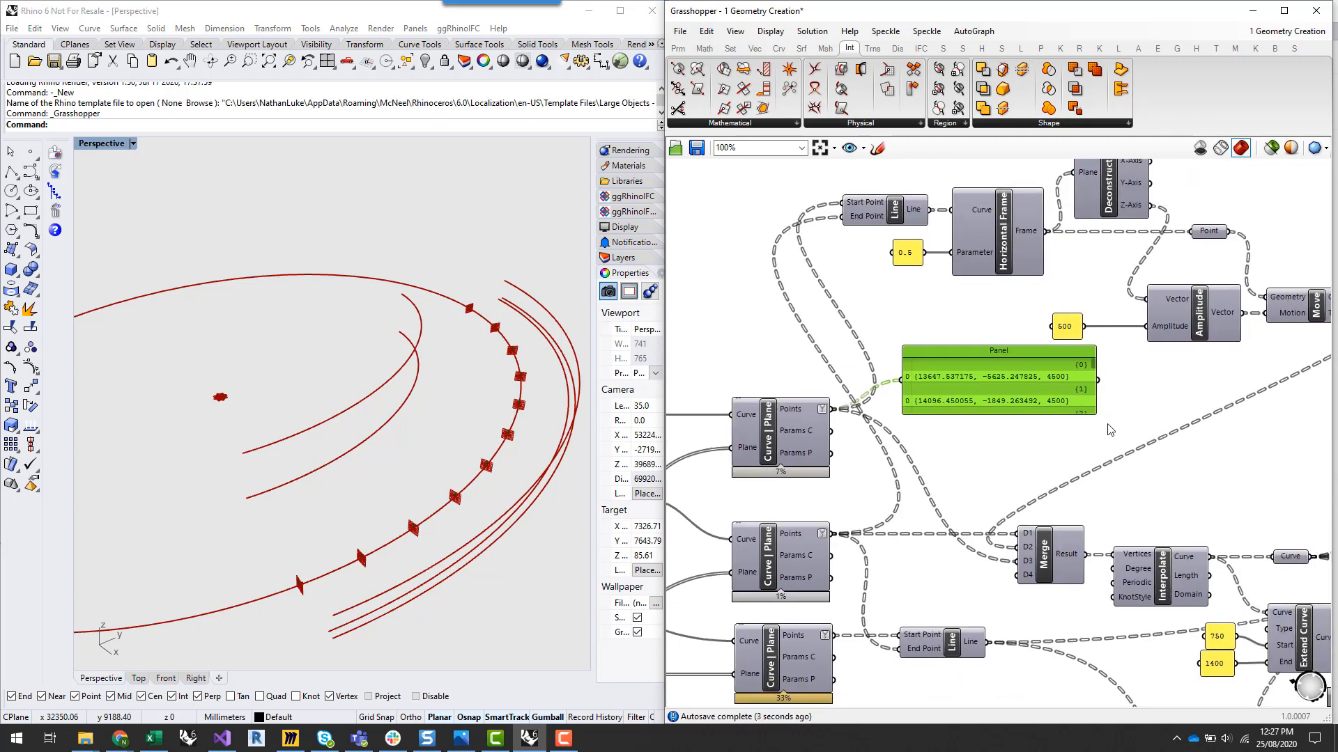
{"action": "left_click_drag", "start_coordinate": [1097, 416], "coordinate": [1171, 468]}
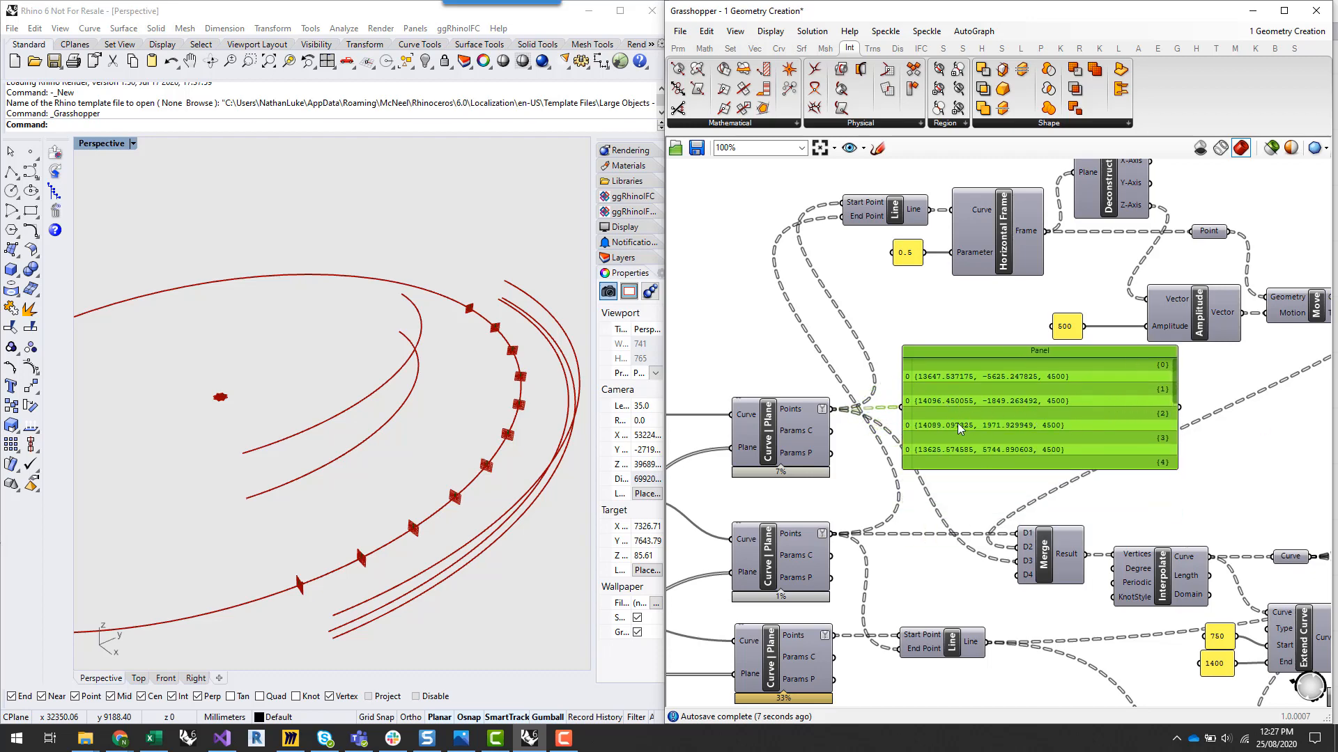
{"action": "left_click_drag", "start_coordinate": [959, 428], "coordinate": [1027, 430]}
Turn on the preview of the topmost Curve | Plane component and examine its intersection points on the raised curve
{"action": "left_click", "coordinate": [770, 439]}
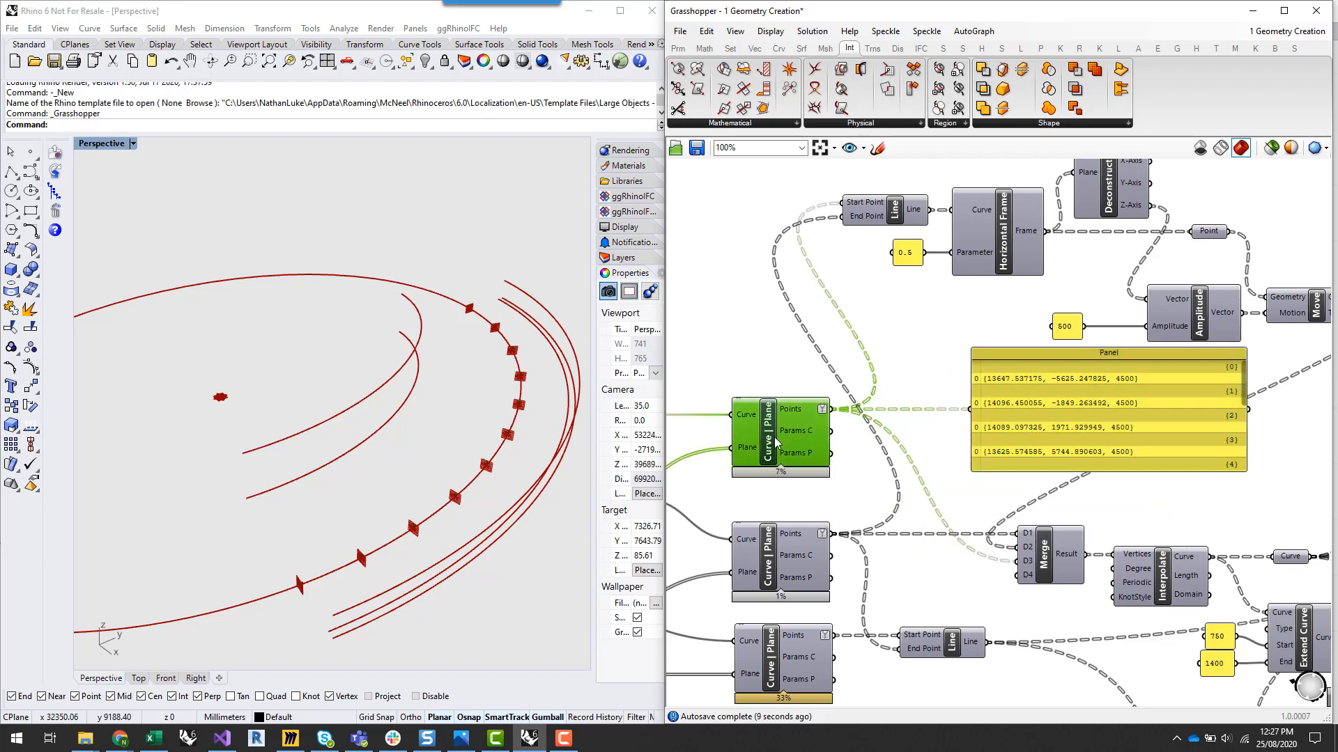
{"action": "right_click", "coordinate": [774, 437]}
{"action": "left_click", "coordinate": [808, 463]}
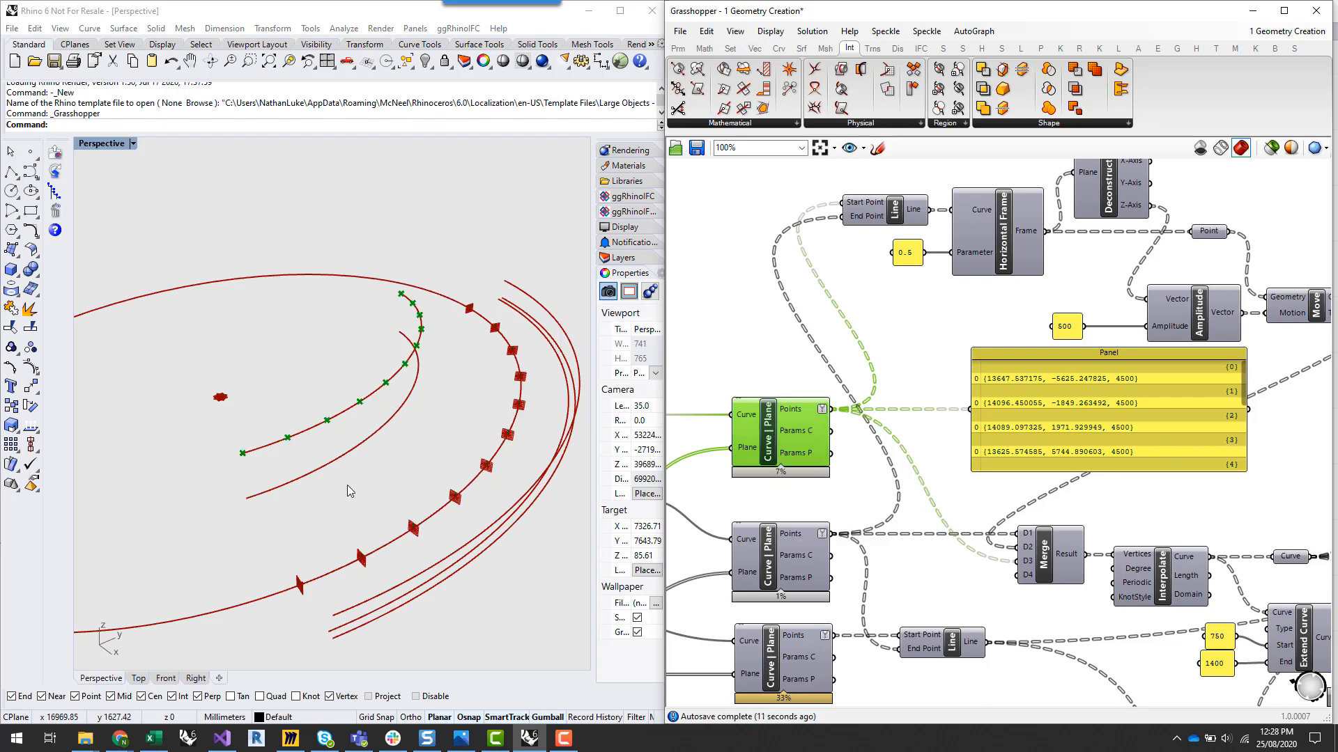
{"action": "scroll", "coordinate": [352, 491], "scroll_direction": "up", "scroll_amount": 2}
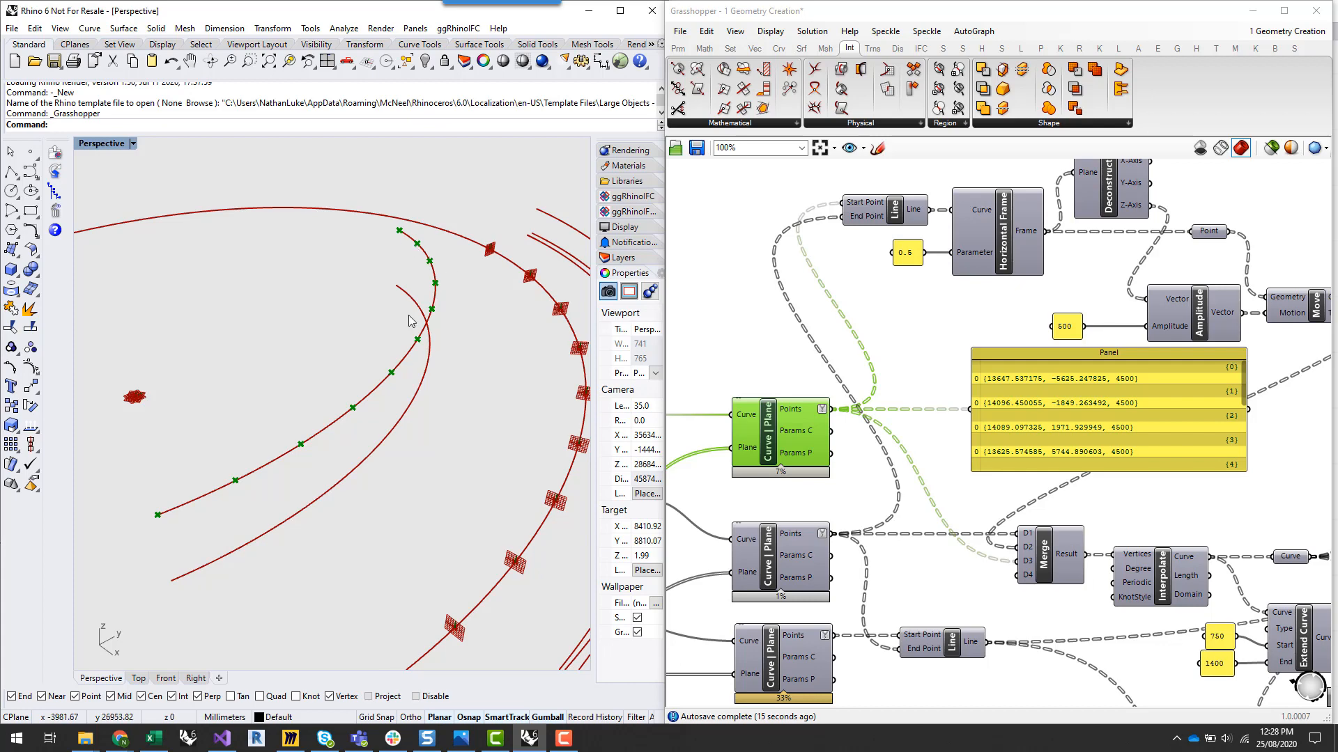
Add a Flatten Tree component and feed its Tree input from the topmost Curve | Plane component's Points output
{"action": "scroll", "coordinate": [926, 374], "scroll_direction": "down", "scroll_amount": 1}
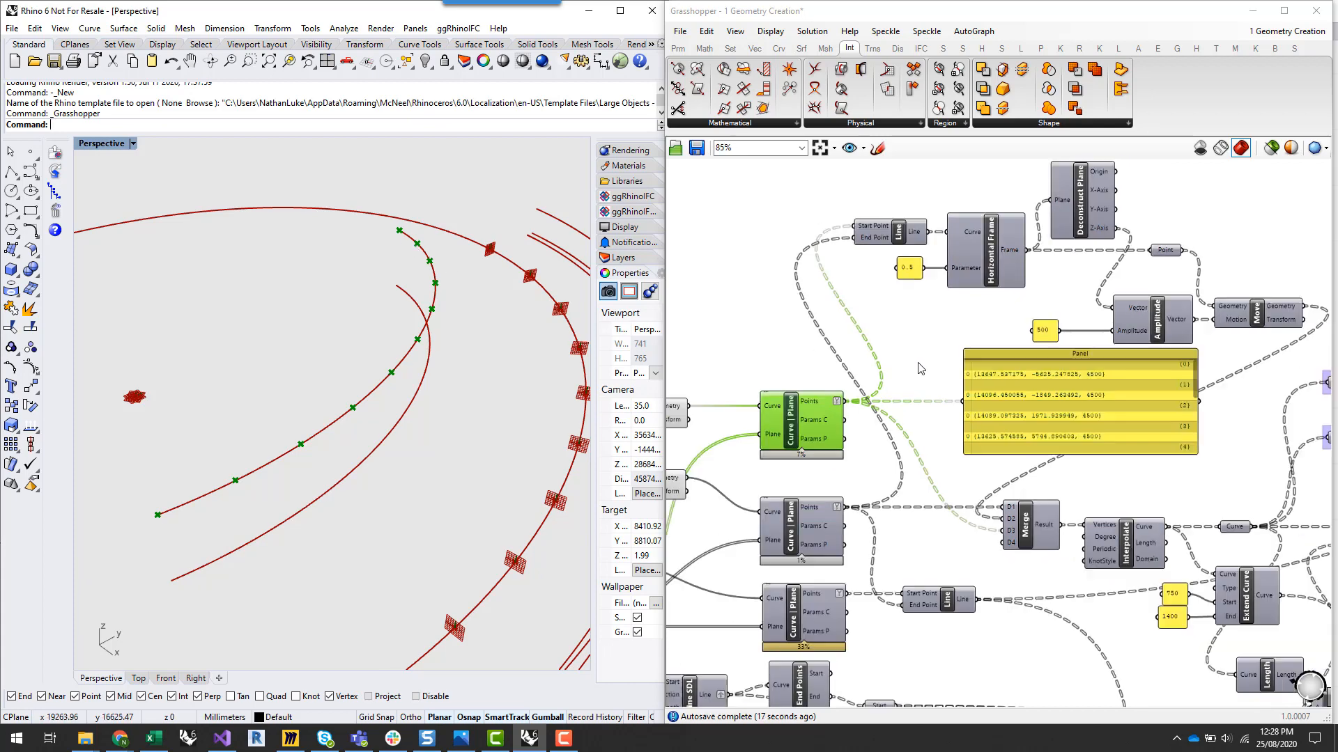
{"action": "scroll", "coordinate": [926, 374], "scroll_direction": "up", "scroll_amount": 2}
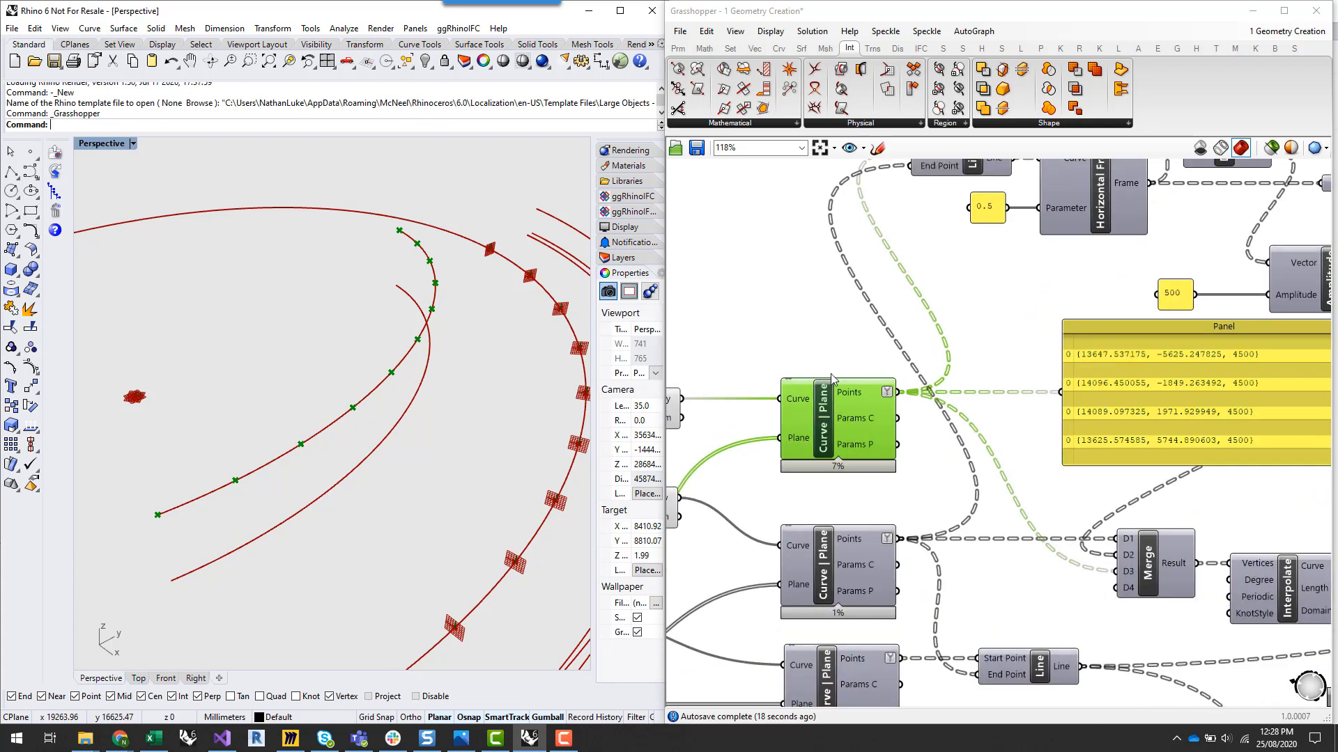
{"action": "double_click", "coordinate": [1021, 352]}
{"action": "type", "text": "flat"}
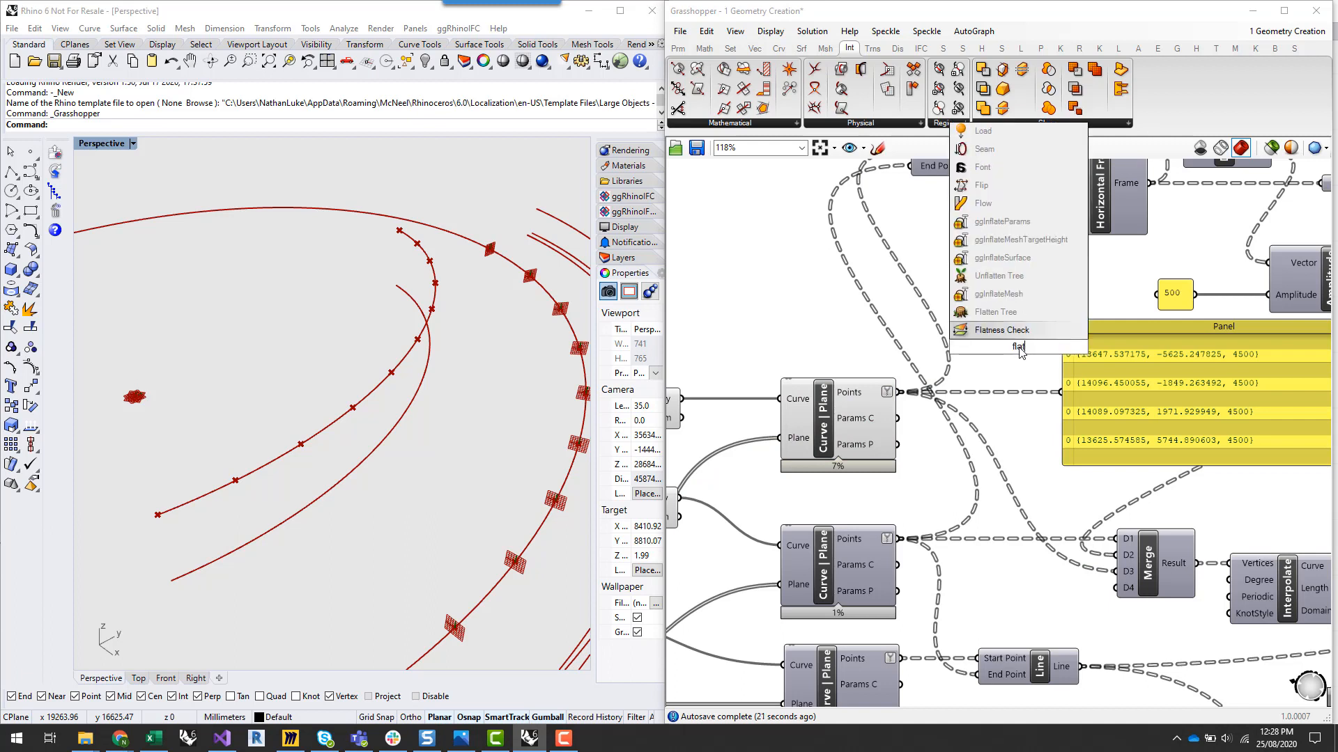
{"action": "left_click", "coordinate": [1030, 312]}
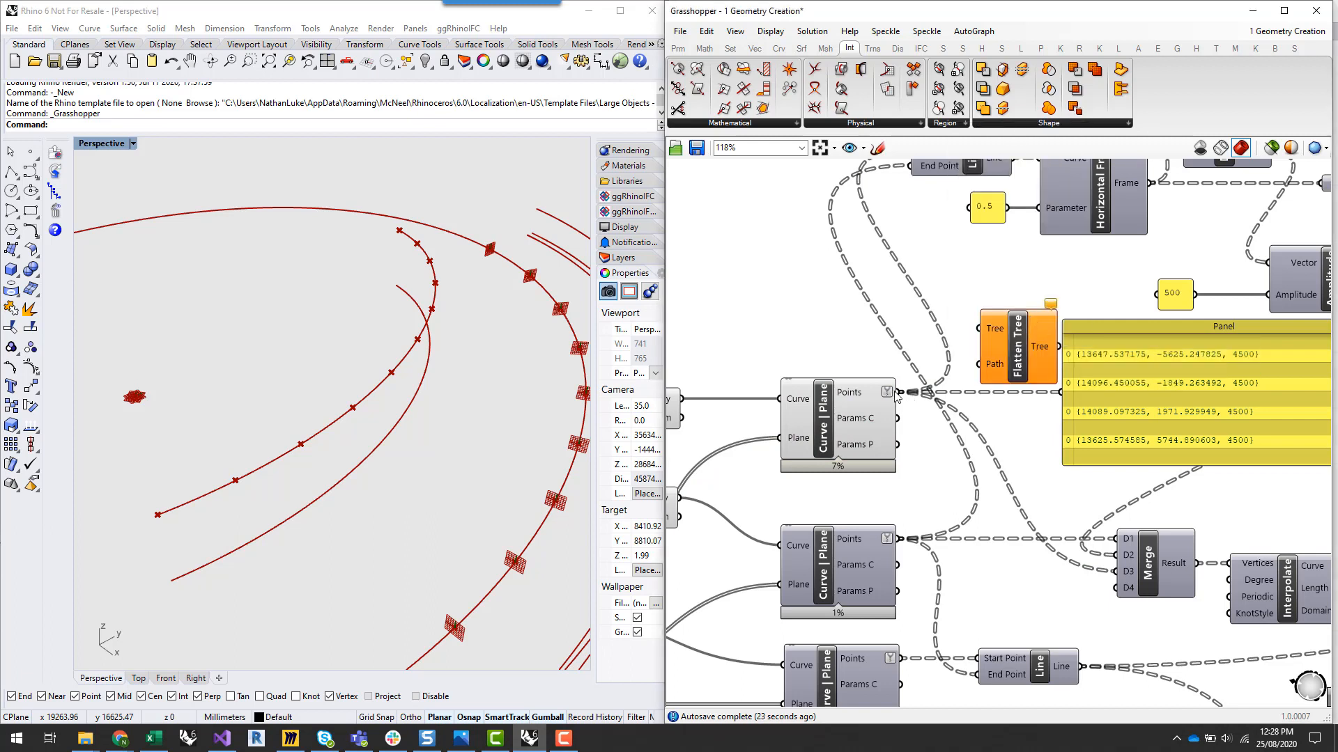
{"action": "left_click_drag", "start_coordinate": [900, 393], "coordinate": [971, 311]}
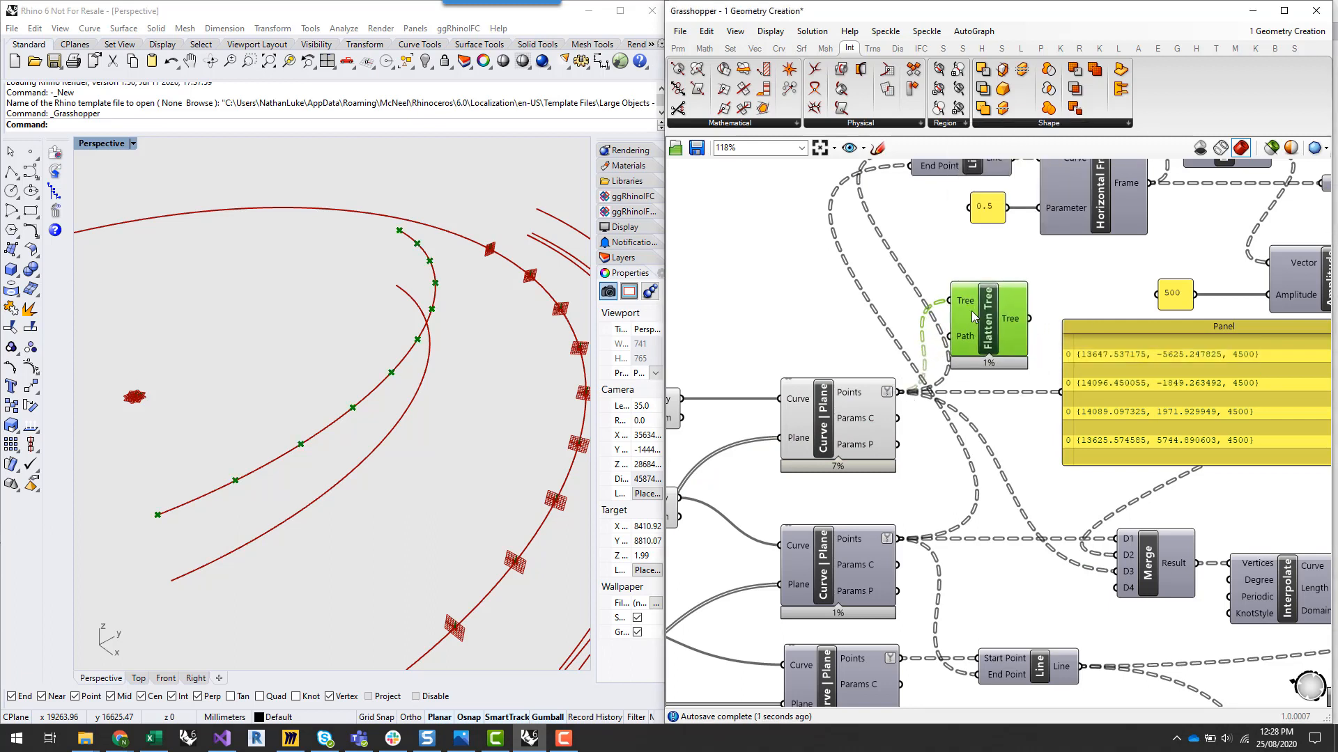
Lower the points panel and feed it the flattened tree, comparing this with the topmost Curve | Plane component's Points output reconnected to the panel
{"action": "right_click_drag", "start_coordinate": [1064, 289], "coordinate": [1031, 300]}
{"action": "left_click_drag", "start_coordinate": [1087, 426], "coordinate": [1073, 510]}
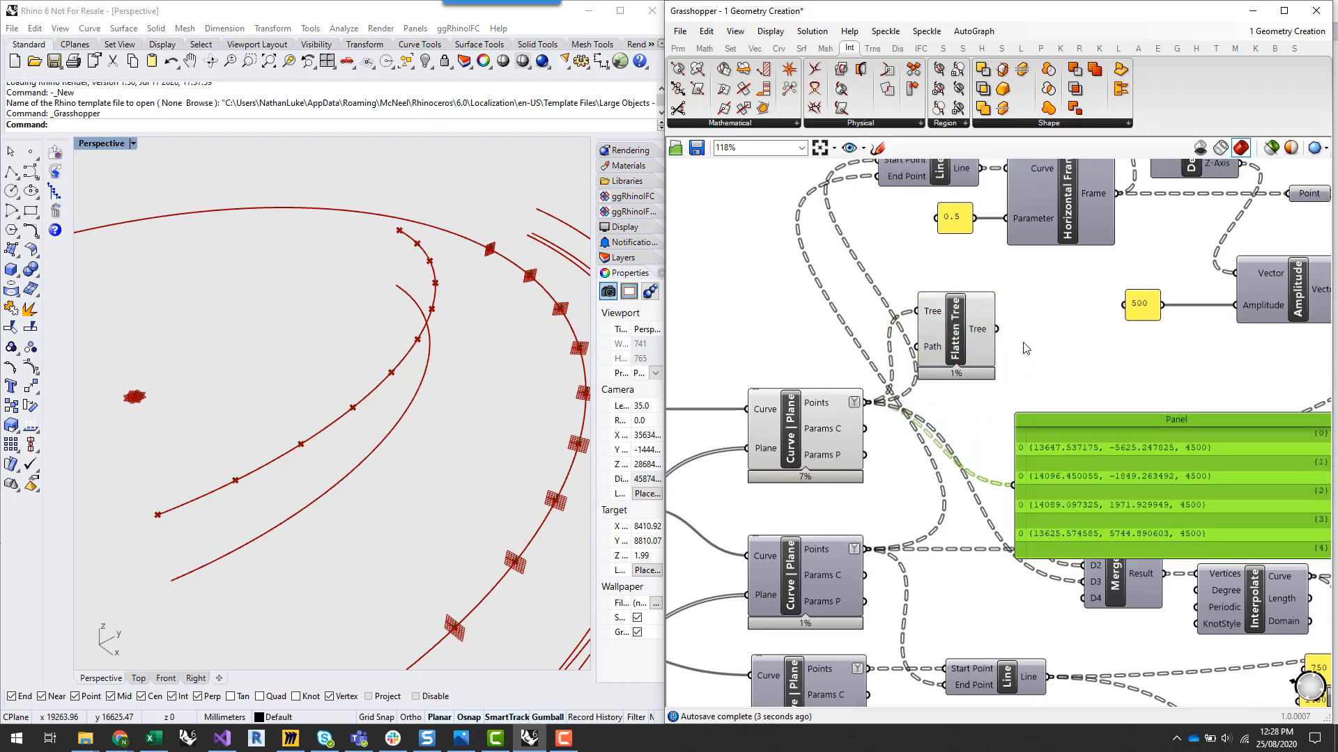
{"action": "left_click", "coordinate": [979, 328]}
{"action": "left_click_drag", "start_coordinate": [998, 332], "coordinate": [1014, 485]}
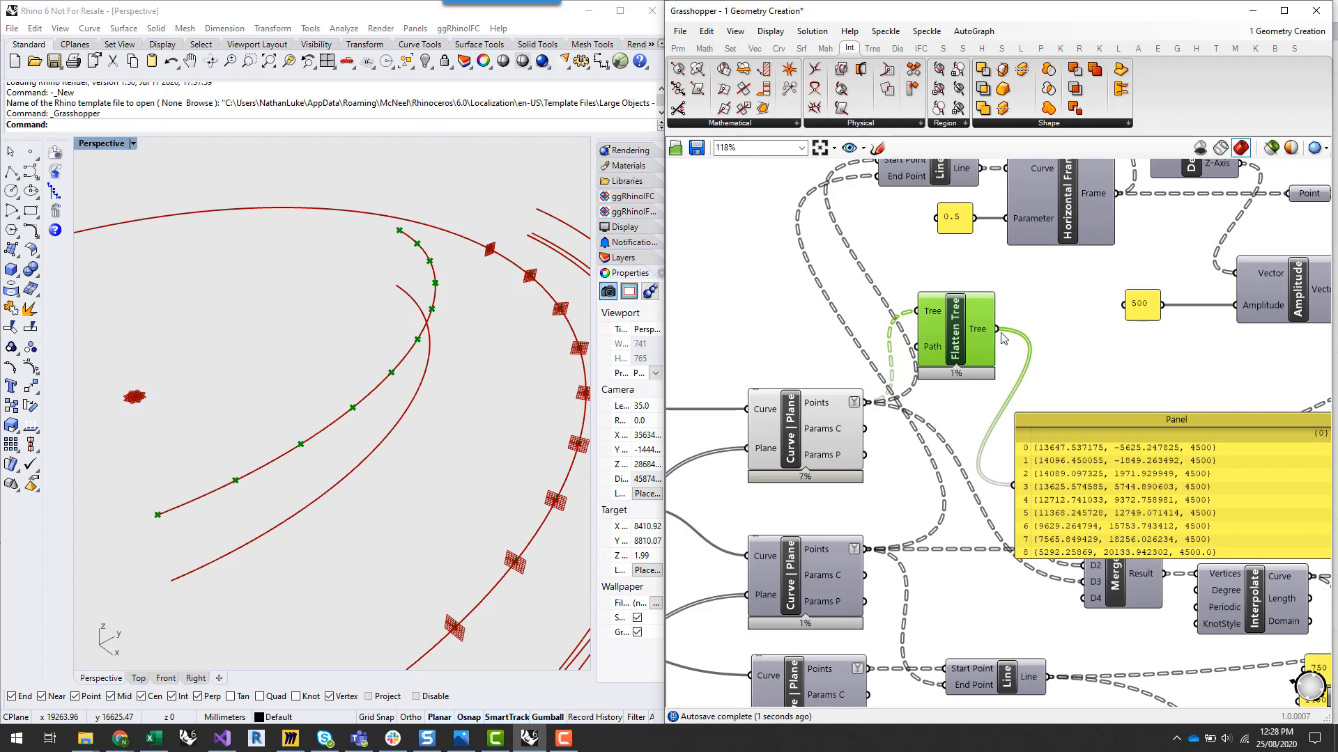
{"action": "left_click_drag", "start_coordinate": [867, 403], "coordinate": [1077, 490]}
Add a Point List component and connect the Flatten Tree component's Tree output to its Points input
{"action": "double_click", "coordinate": [1075, 374]}
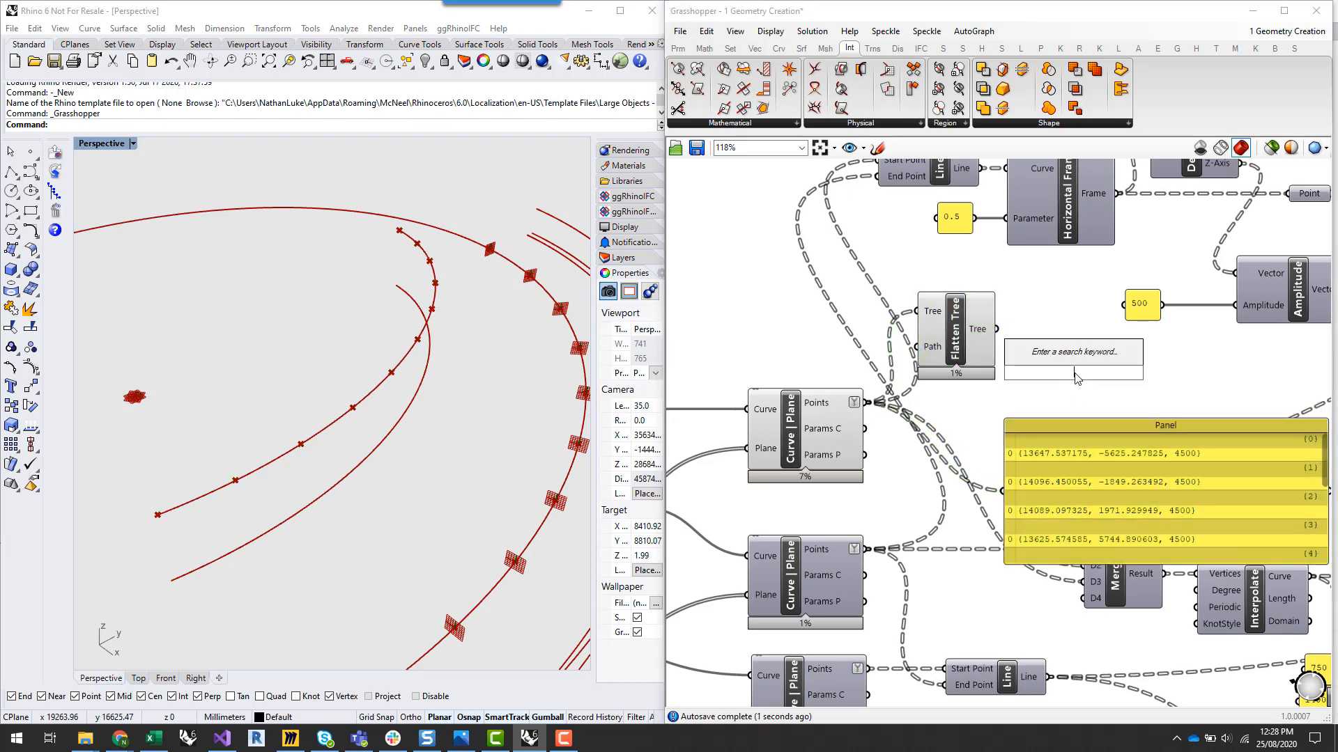
{"action": "type", "text": "point"}
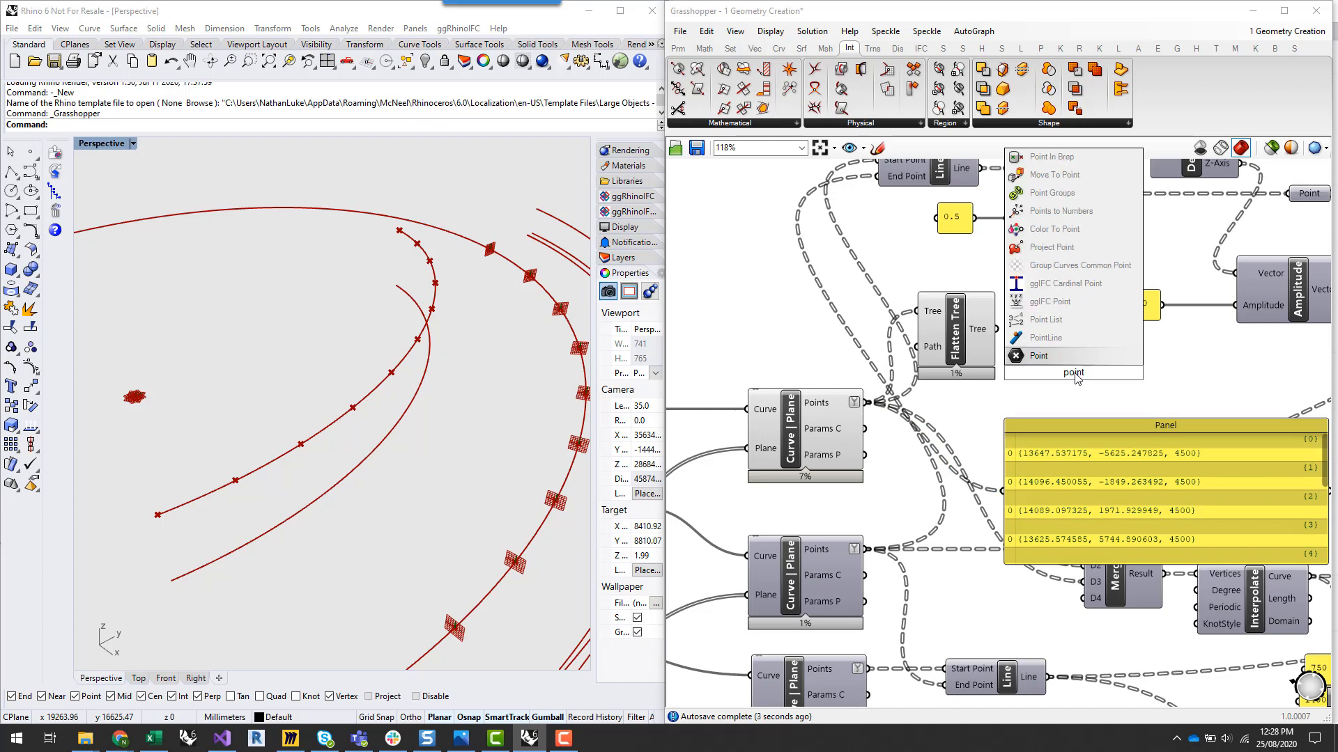
{"action": "left_click", "coordinate": [1077, 323]}
{"action": "left_click_drag", "start_coordinate": [997, 329], "coordinate": [1065, 342]}
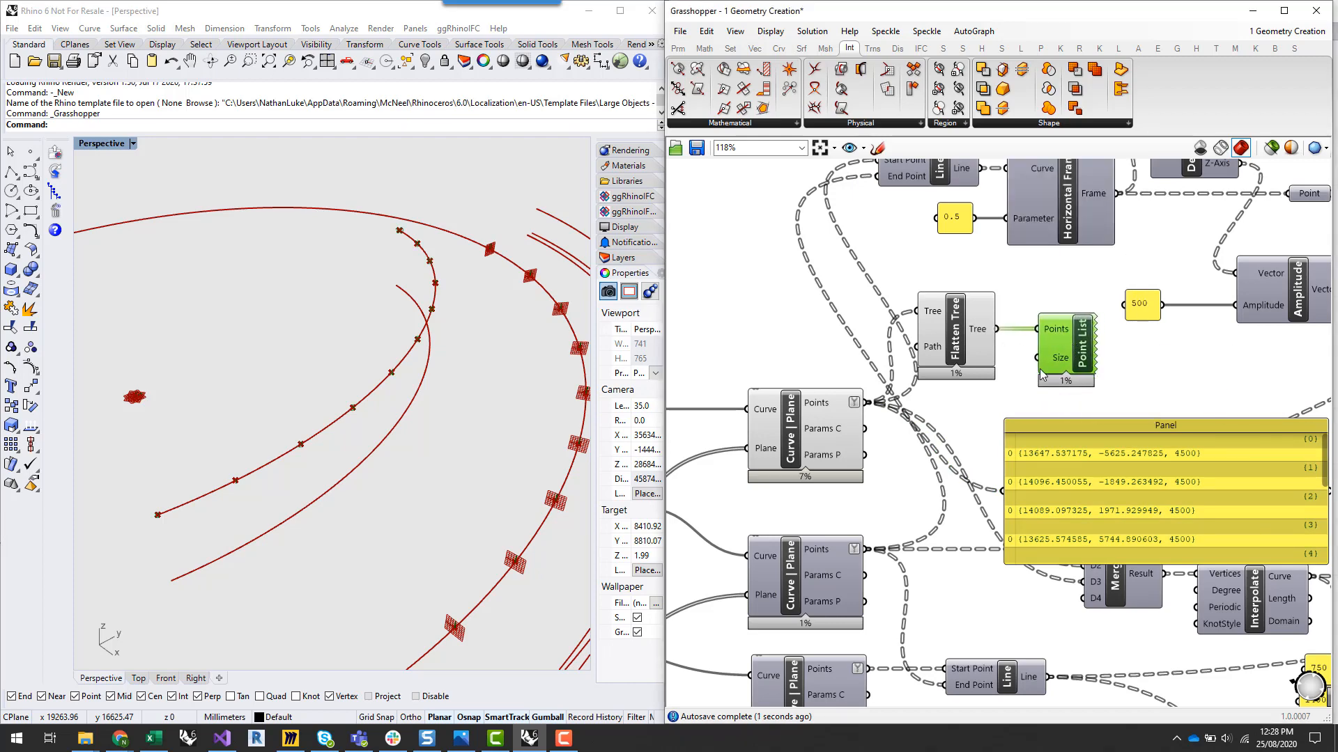
Set the Point List component's Size input to 500
{"action": "right_click", "coordinate": [1057, 366]}
{"action": "mouse_move", "coordinate": [1127, 511]}
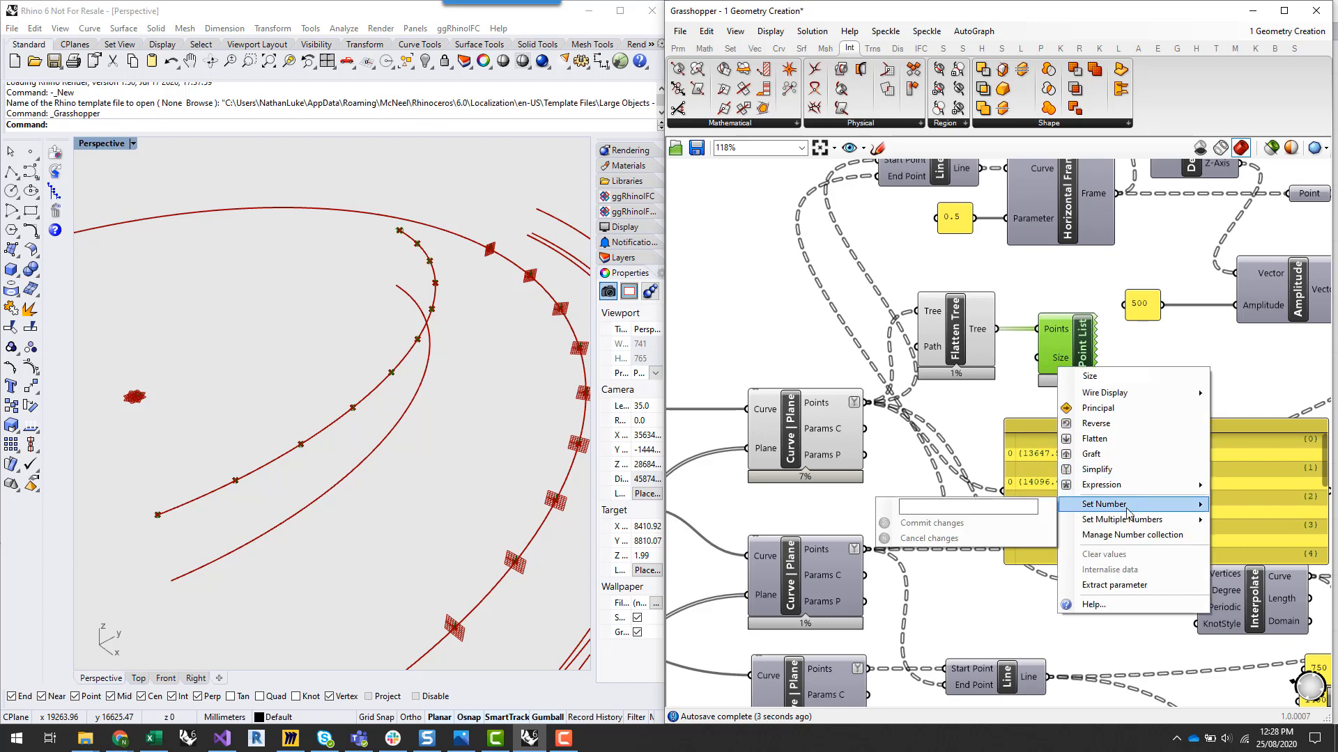
{"action": "left_click", "coordinate": [979, 510]}
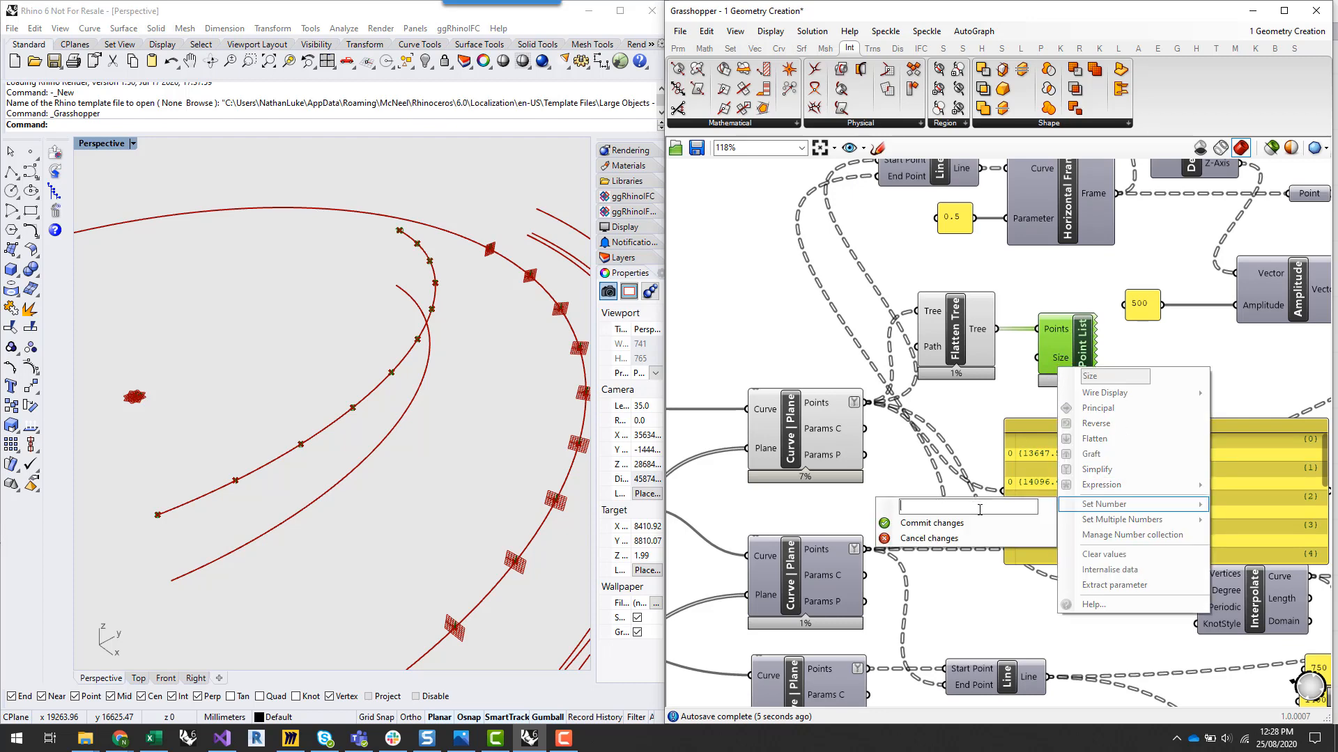
{"action": "key", "text": "Return"}
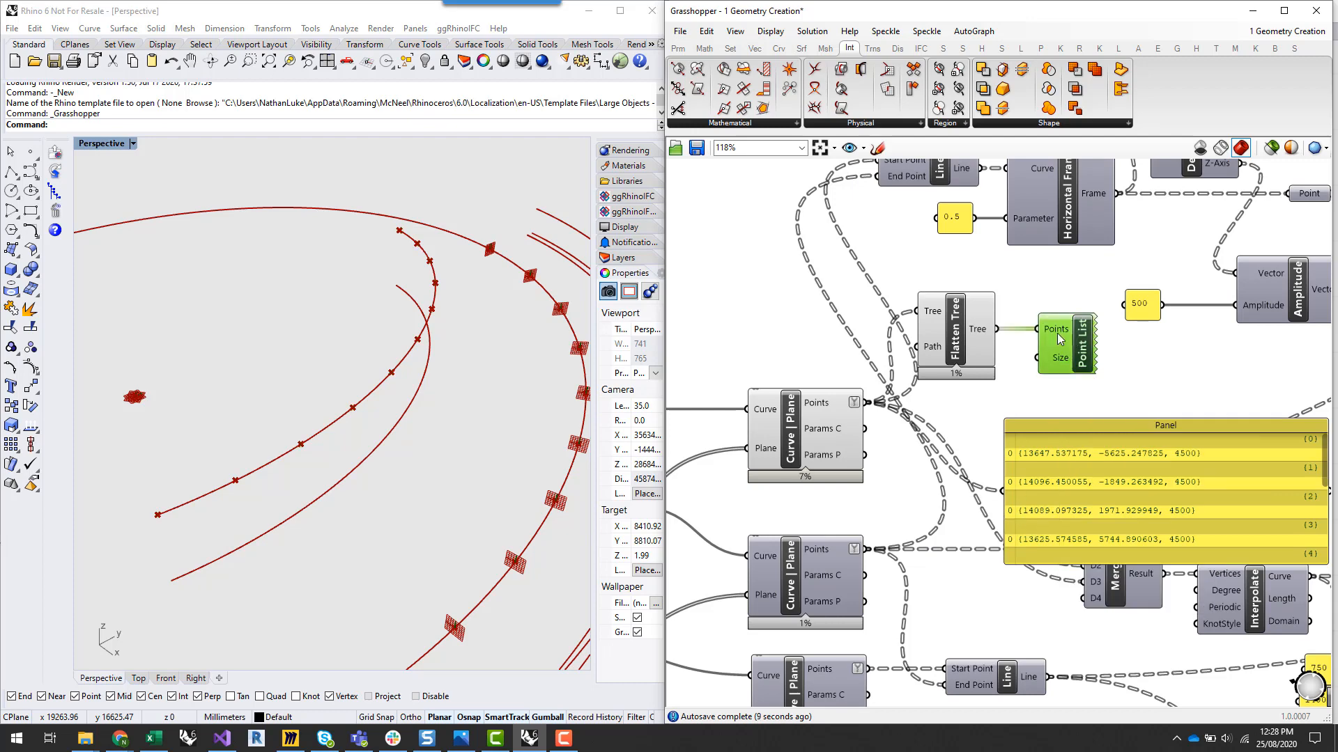
{"action": "right_click", "coordinate": [1051, 362]}
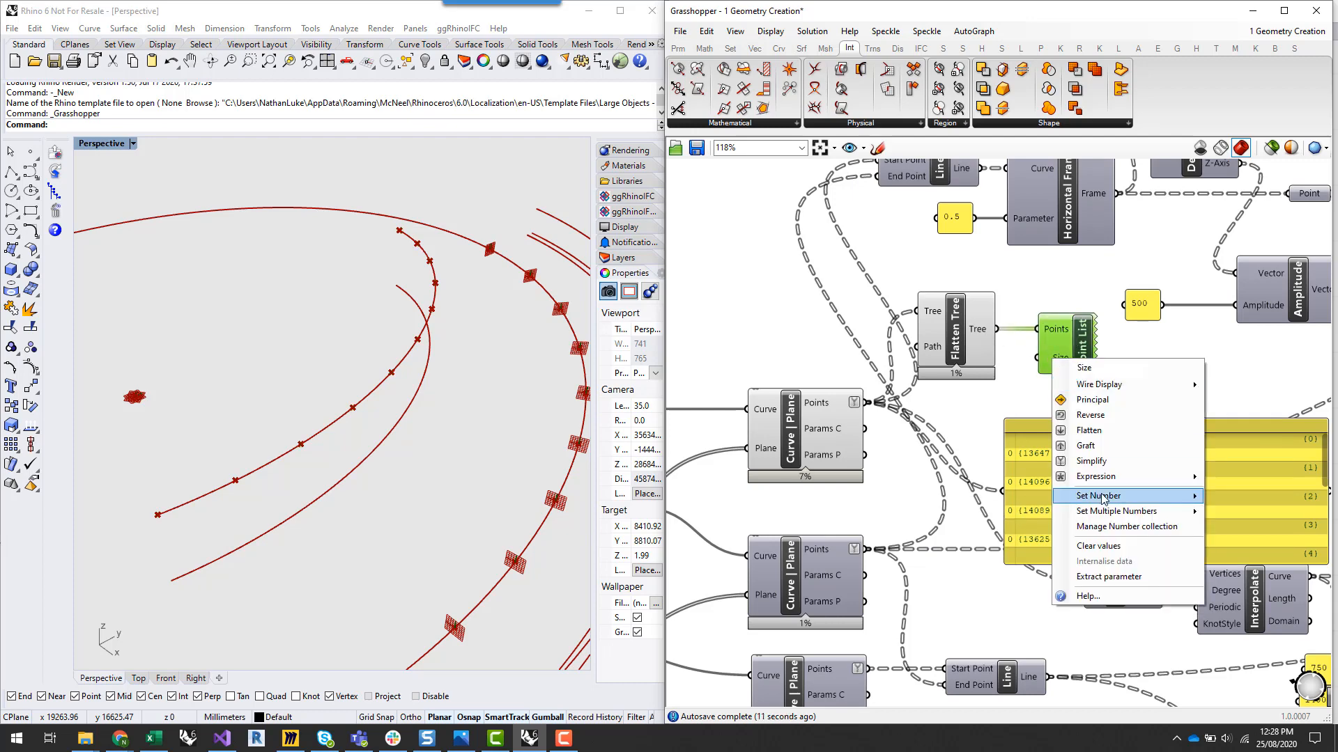
{"action": "mouse_move", "coordinate": [1108, 495]}
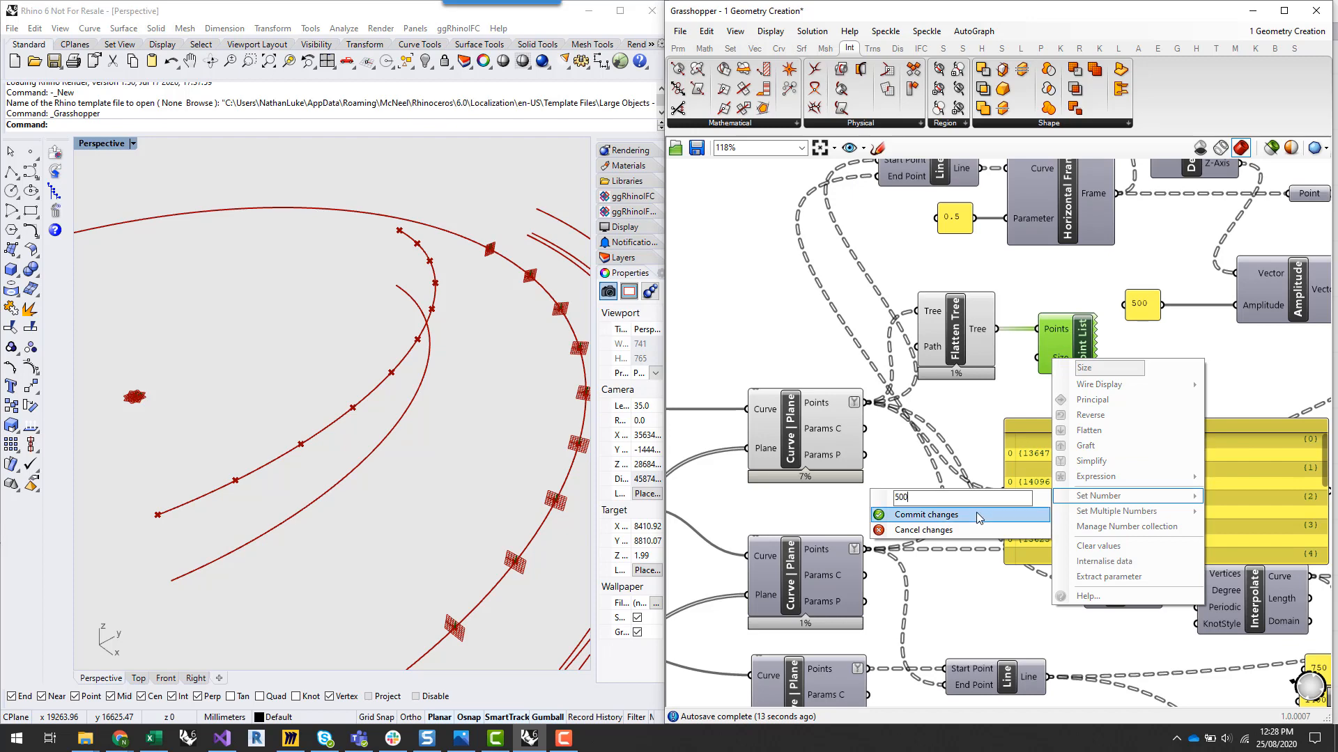
{"action": "left_click", "coordinate": [980, 516]}
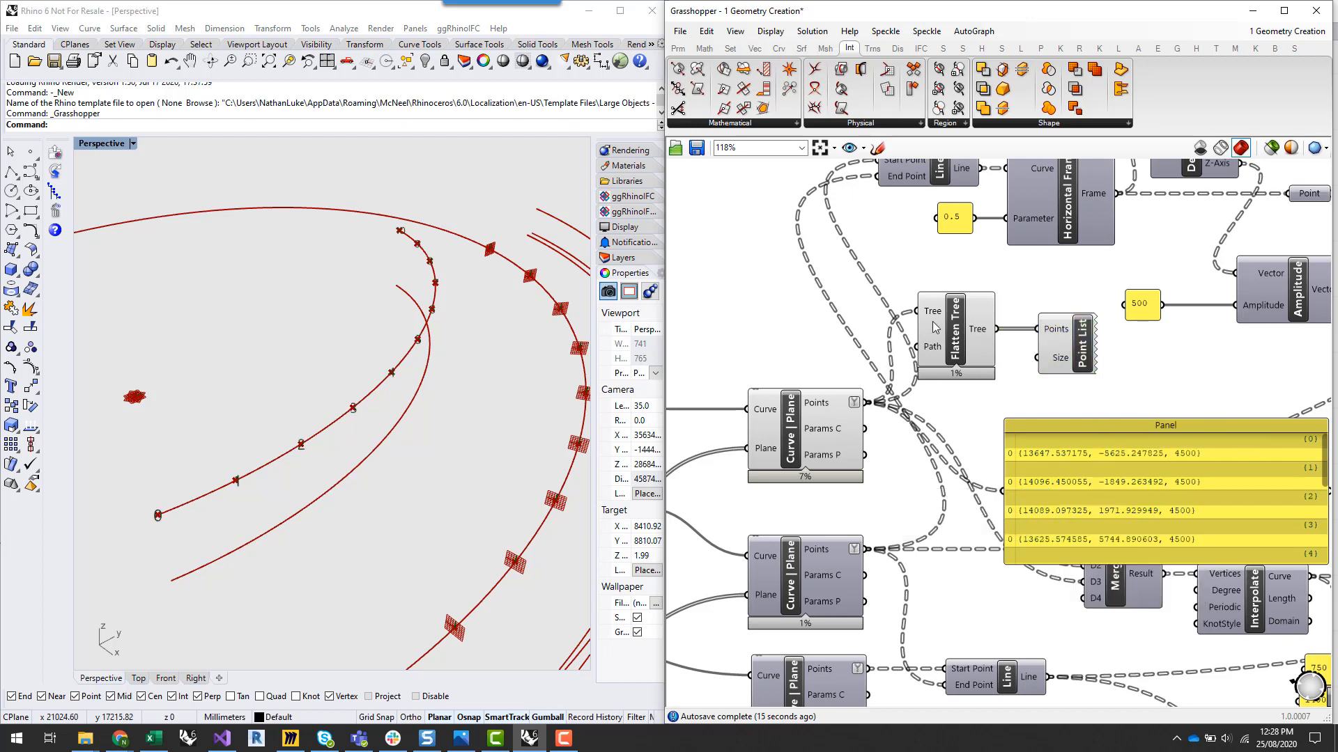
Examine the flattened points' index labels and feed the Point List directly from the topmost Curve | Plane component's Points output for comparison
{"action": "left_click", "coordinate": [966, 325]}
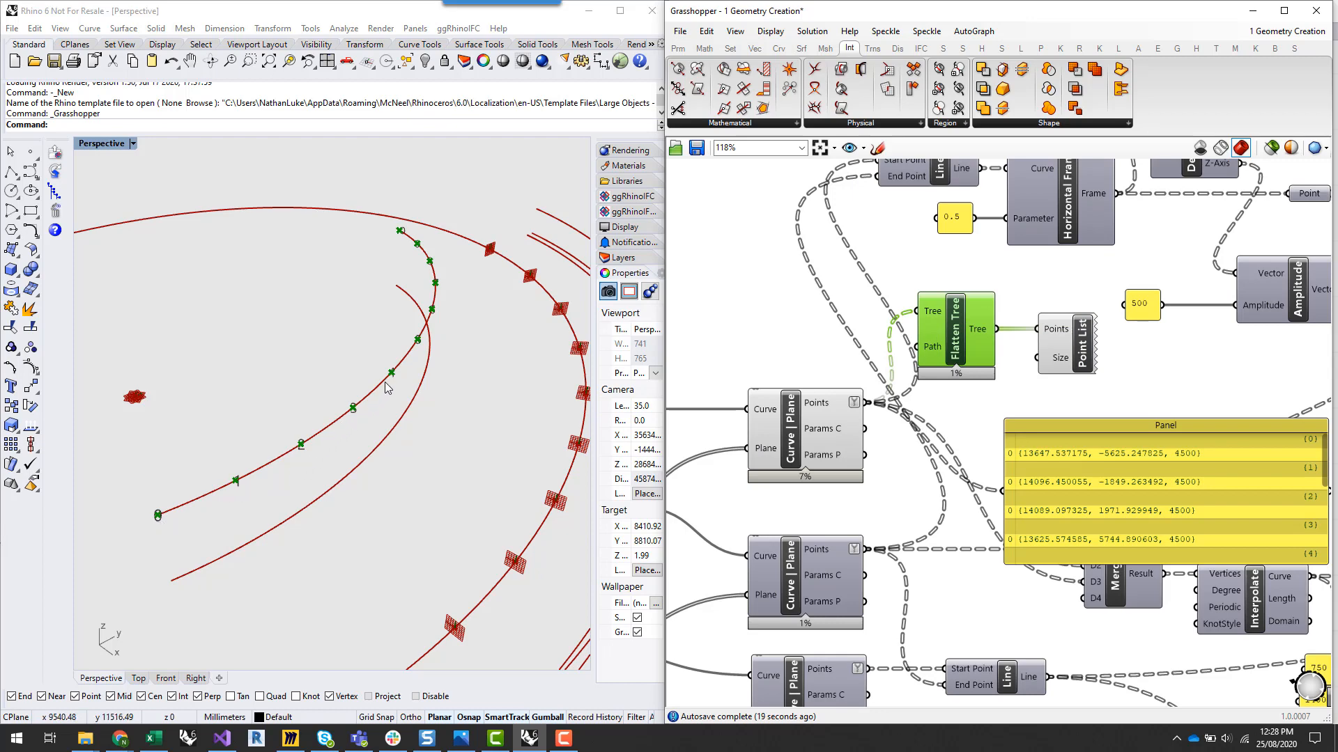
{"action": "scroll", "coordinate": [387, 382], "scroll_direction": "up", "scroll_amount": 3}
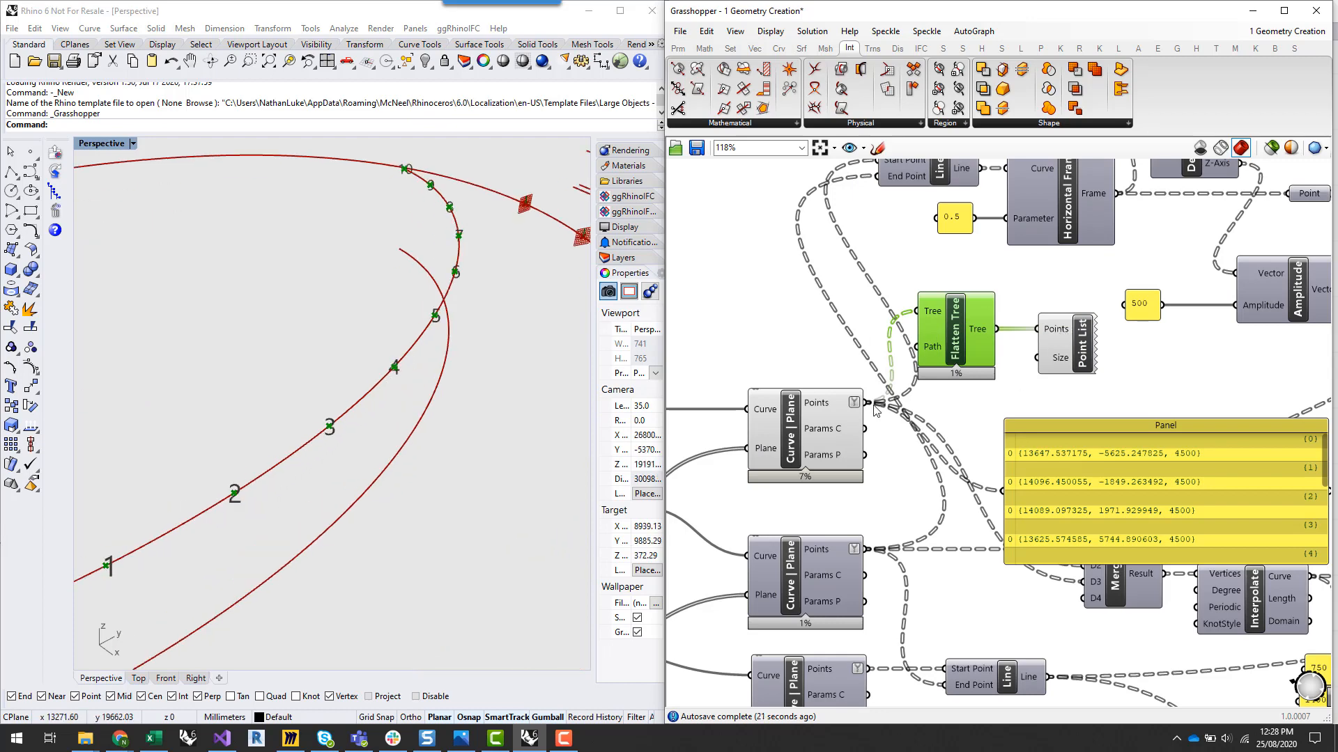
{"action": "left_click_drag", "start_coordinate": [869, 403], "coordinate": [1043, 330]}
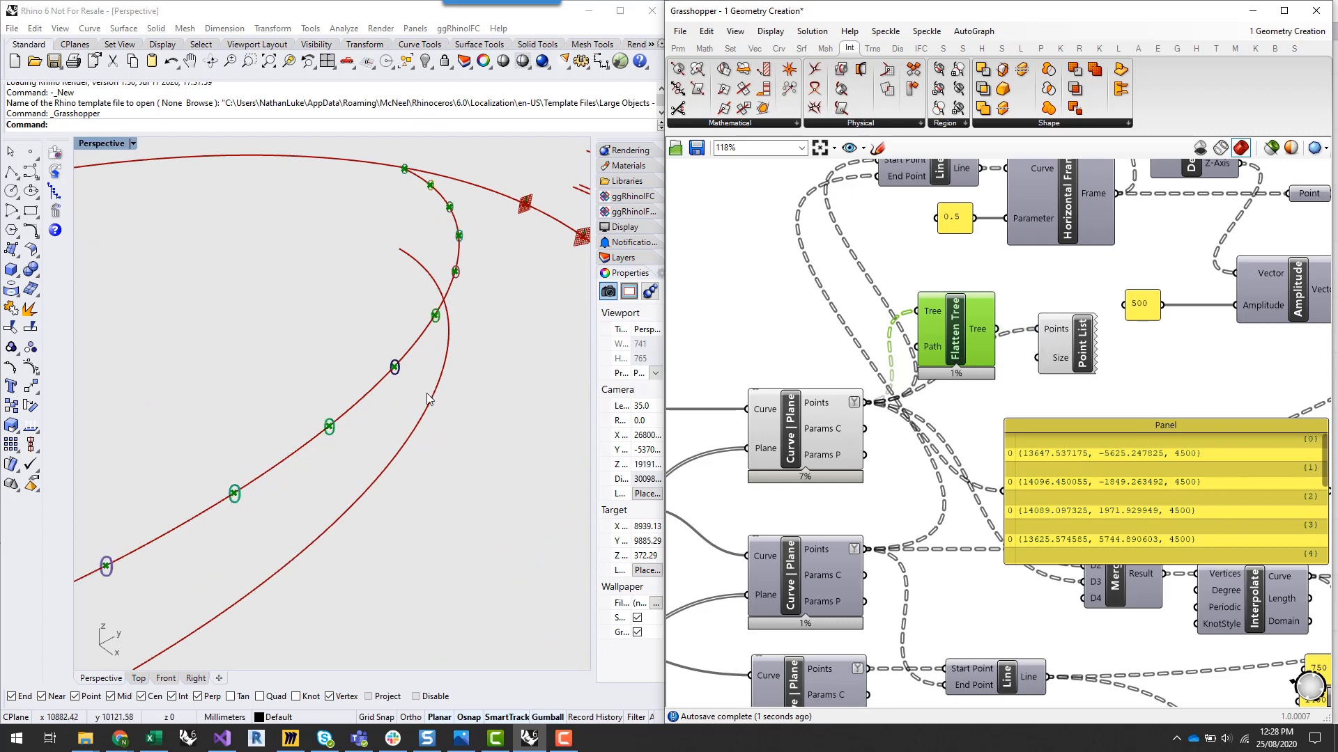
{"action": "scroll", "coordinate": [426, 418], "scroll_direction": "down", "scroll_amount": 3}
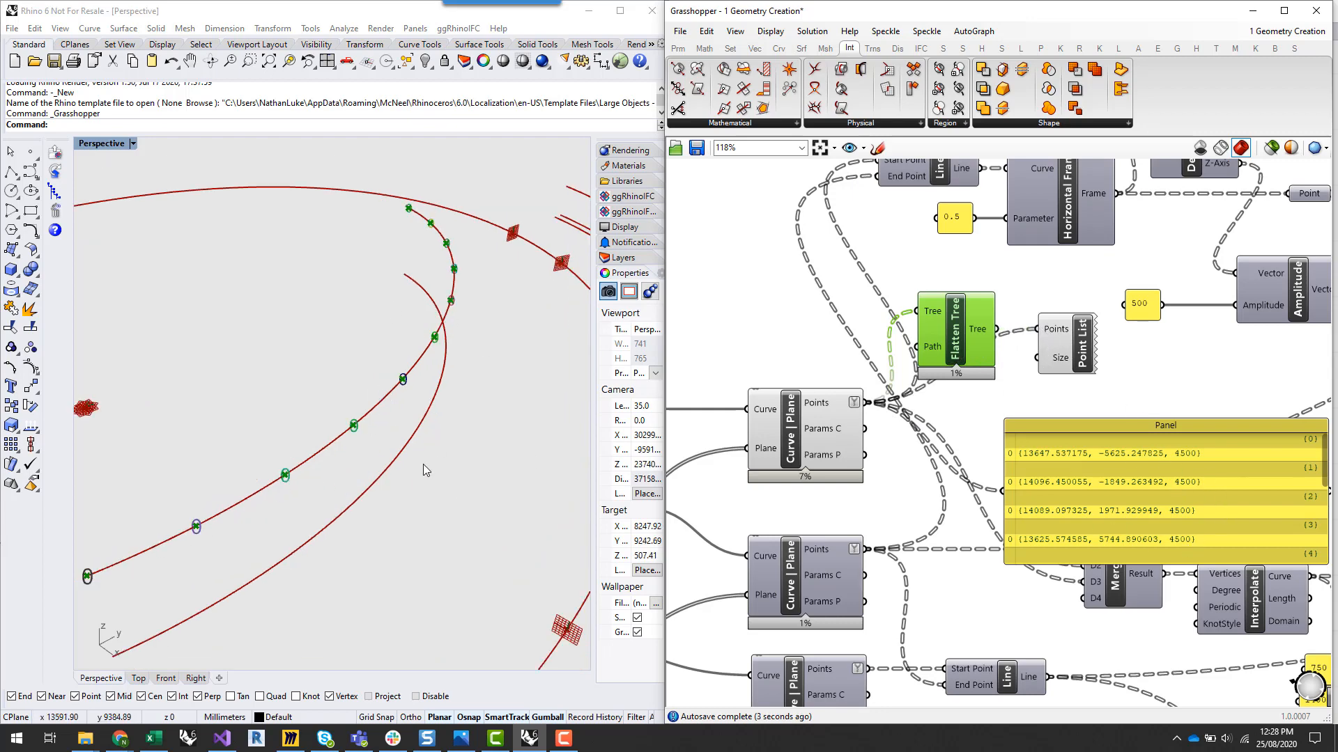
Delete the Flatten Tree component, the Point List component and the points panel
{"action": "left_click_drag", "start_coordinate": [1193, 388], "coordinate": [989, 352]}
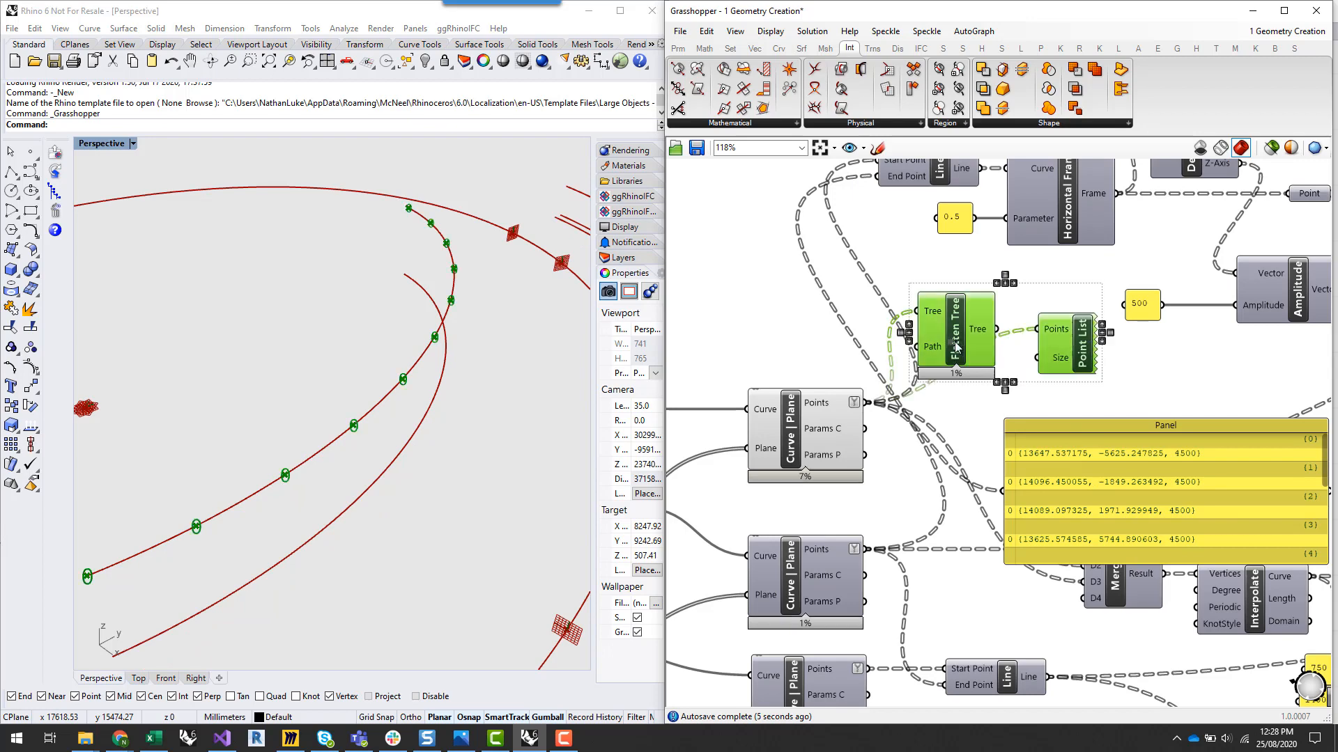
{"action": "key", "text": "Delete"}
{"action": "left_click", "coordinate": [1079, 445]}
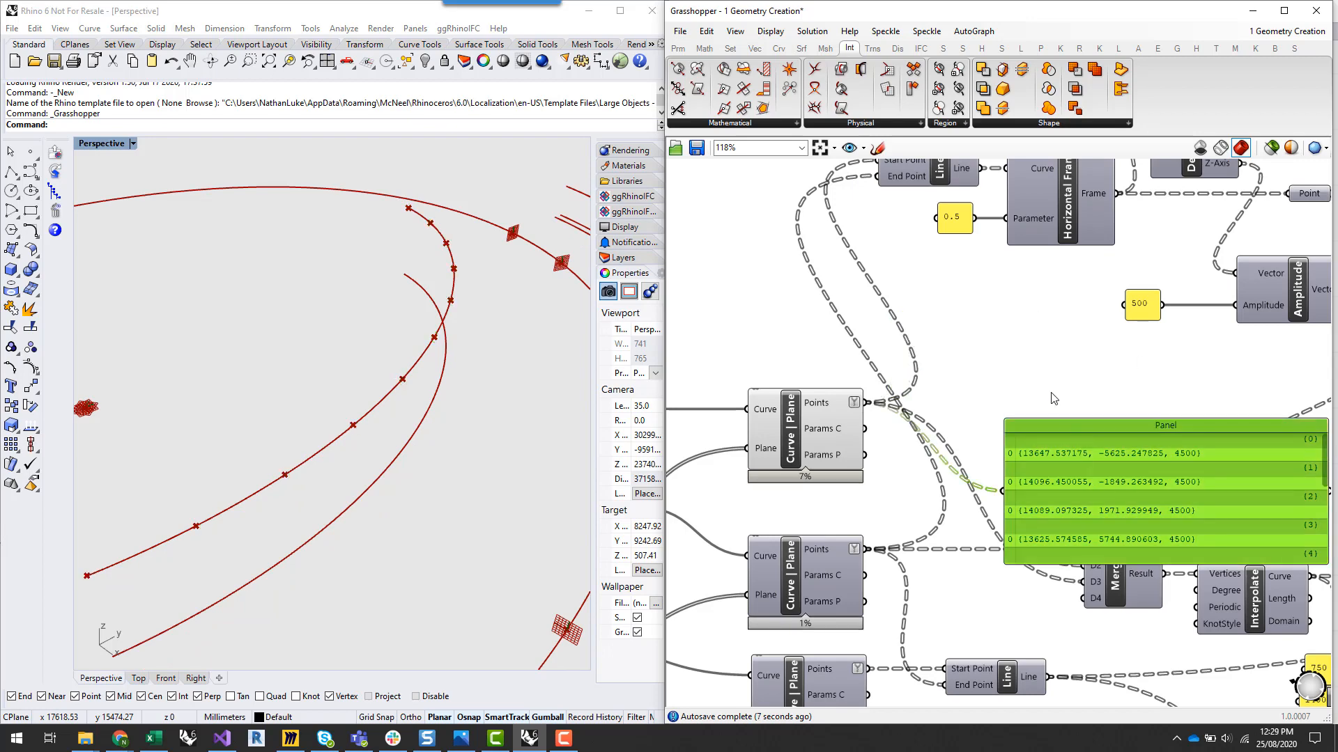
{"action": "key", "text": "Delete"}
Examine the topmost Curve | Plane component's intersection points and the Move component that supplies its curve
{"action": "scroll", "coordinate": [1028, 373], "scroll_direction": "down", "scroll_amount": 2}
{"action": "scroll", "coordinate": [1027, 524], "scroll_direction": "up", "scroll_amount": 3}
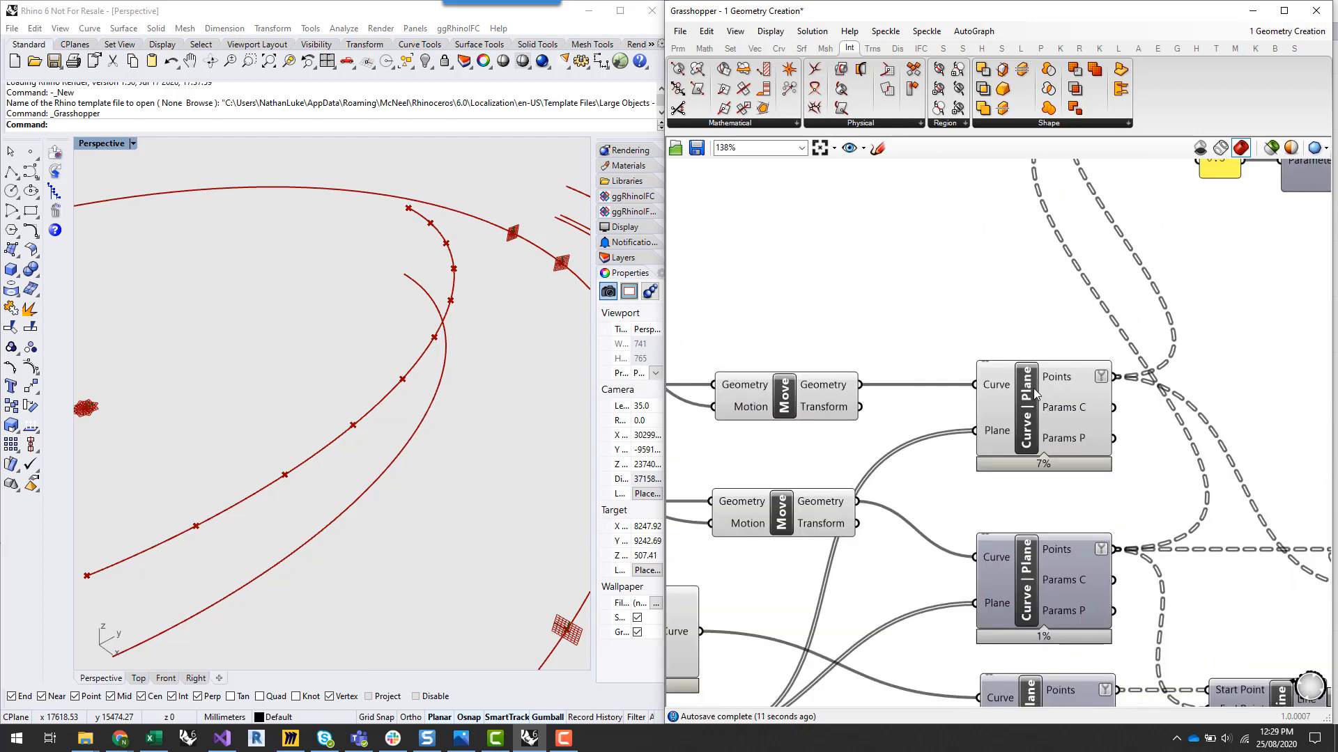
{"action": "left_click", "coordinate": [1034, 393]}
{"action": "scroll", "coordinate": [1002, 314], "scroll_direction": "down", "scroll_amount": 1}
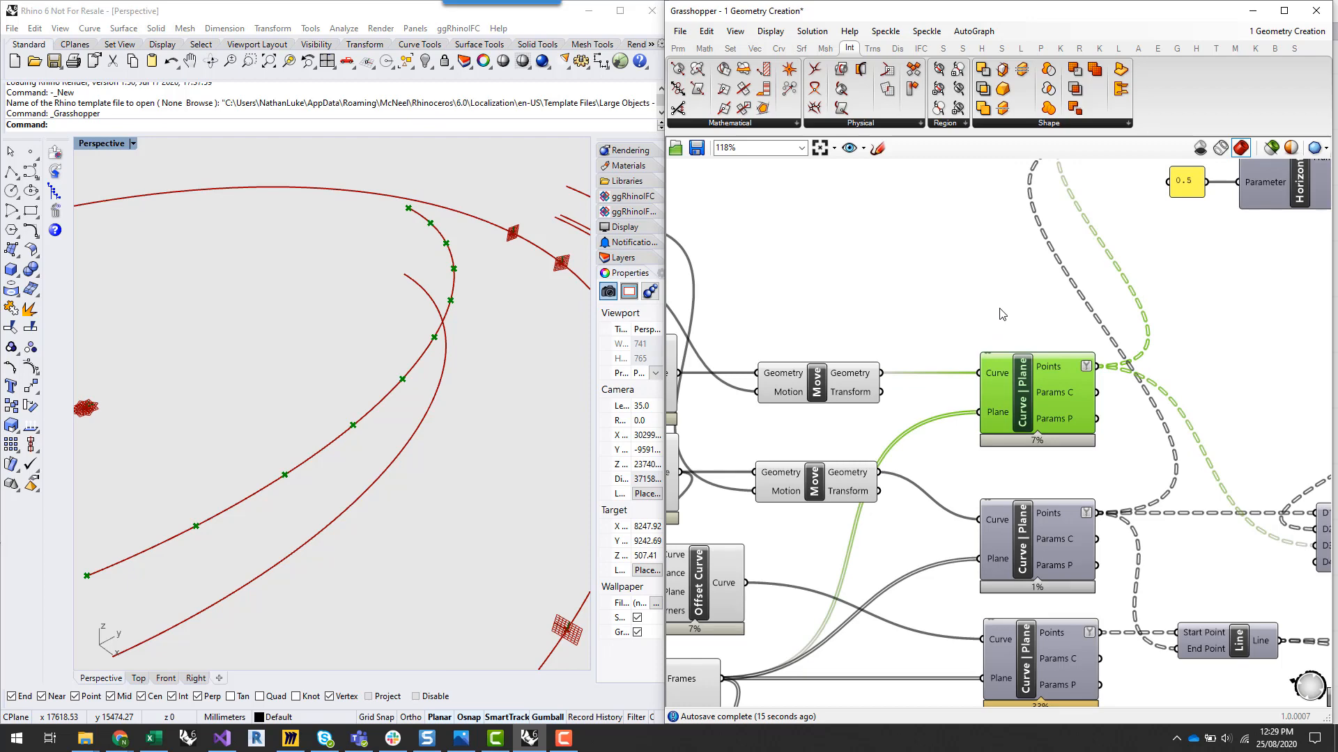
{"action": "left_click", "coordinate": [995, 293]}
{"action": "scroll", "coordinate": [987, 342], "scroll_direction": "down", "scroll_amount": 2}
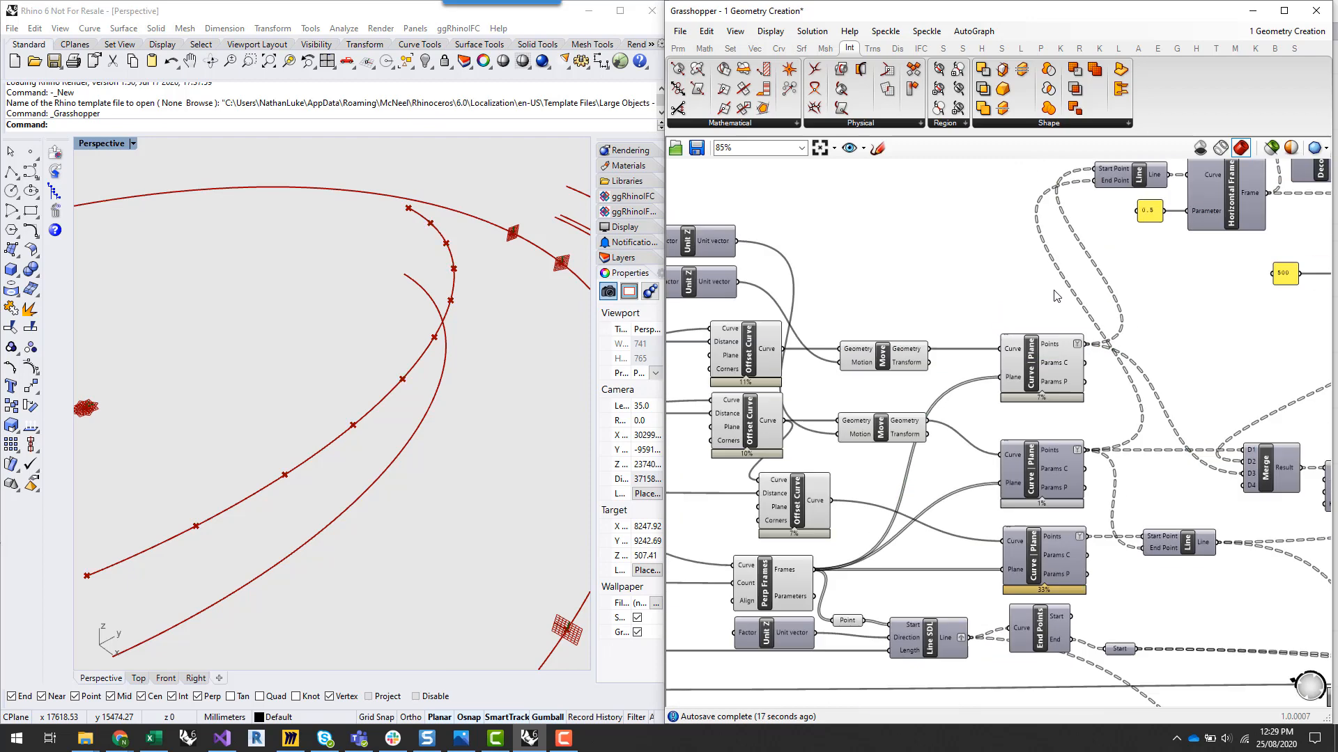
{"action": "right_click_drag", "start_coordinate": [943, 285], "coordinate": [1014, 282]}
{"action": "left_click", "coordinate": [958, 356]}
{"action": "left_click", "coordinate": [1036, 353]}
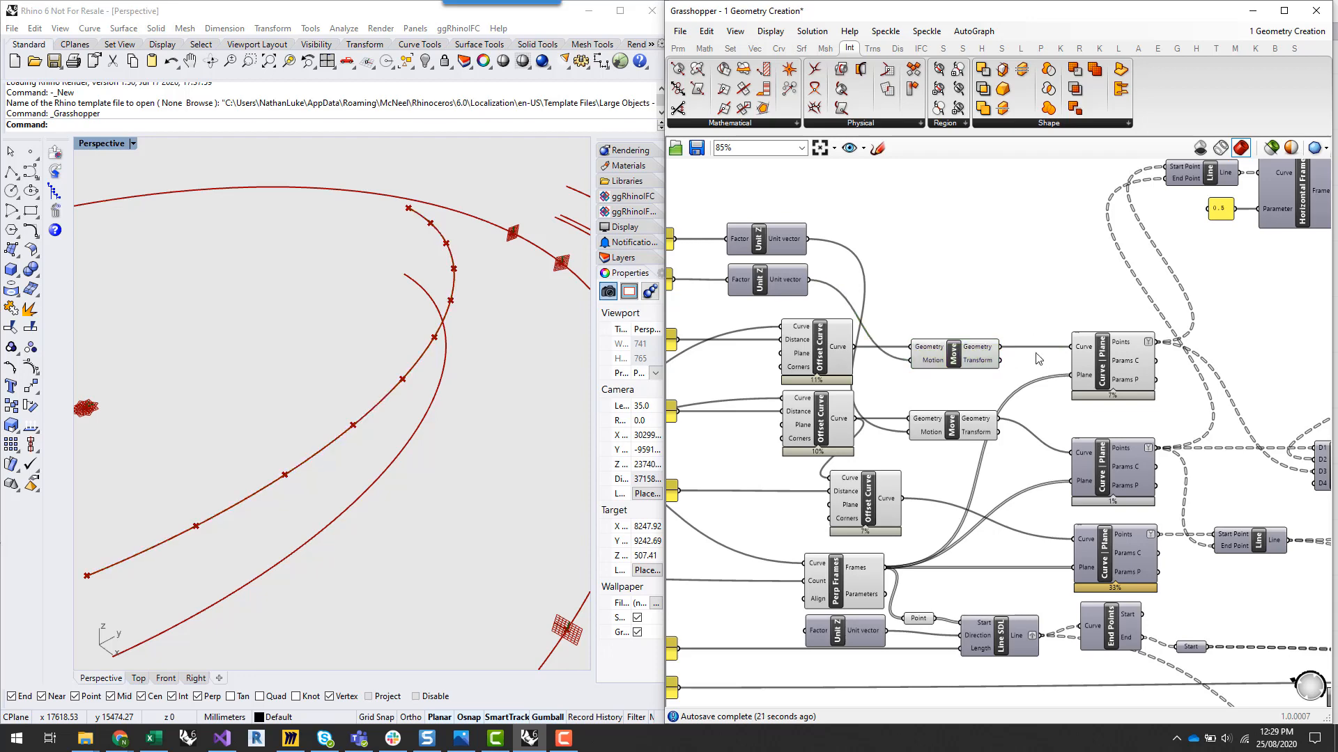
Turn on the preview of the middle Curve | Plane component and examine its intersection points on the outer raised curve
{"action": "left_click", "coordinate": [1109, 469]}
{"action": "right_click", "coordinate": [1109, 465]}
{"action": "left_click", "coordinate": [1160, 496]}
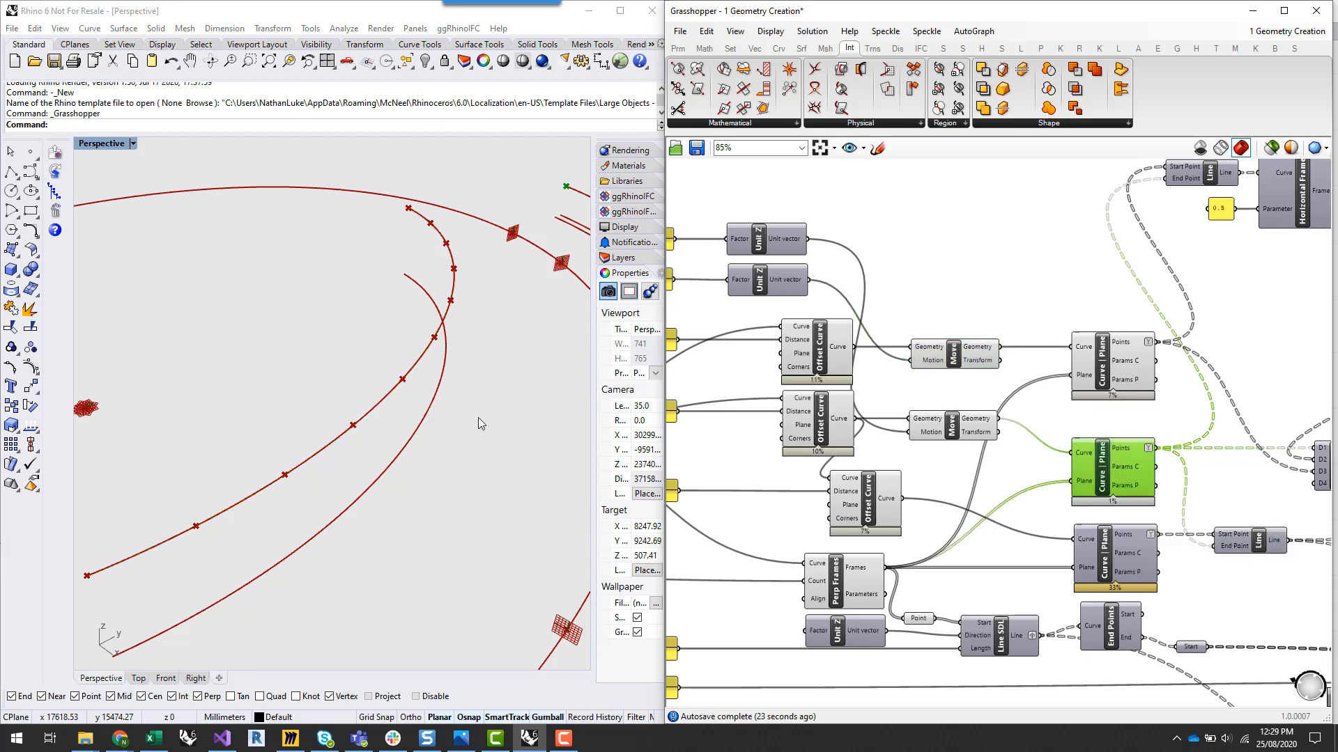
{"action": "right_click_drag", "start_coordinate": [113, 335], "coordinate": [373, 407]}
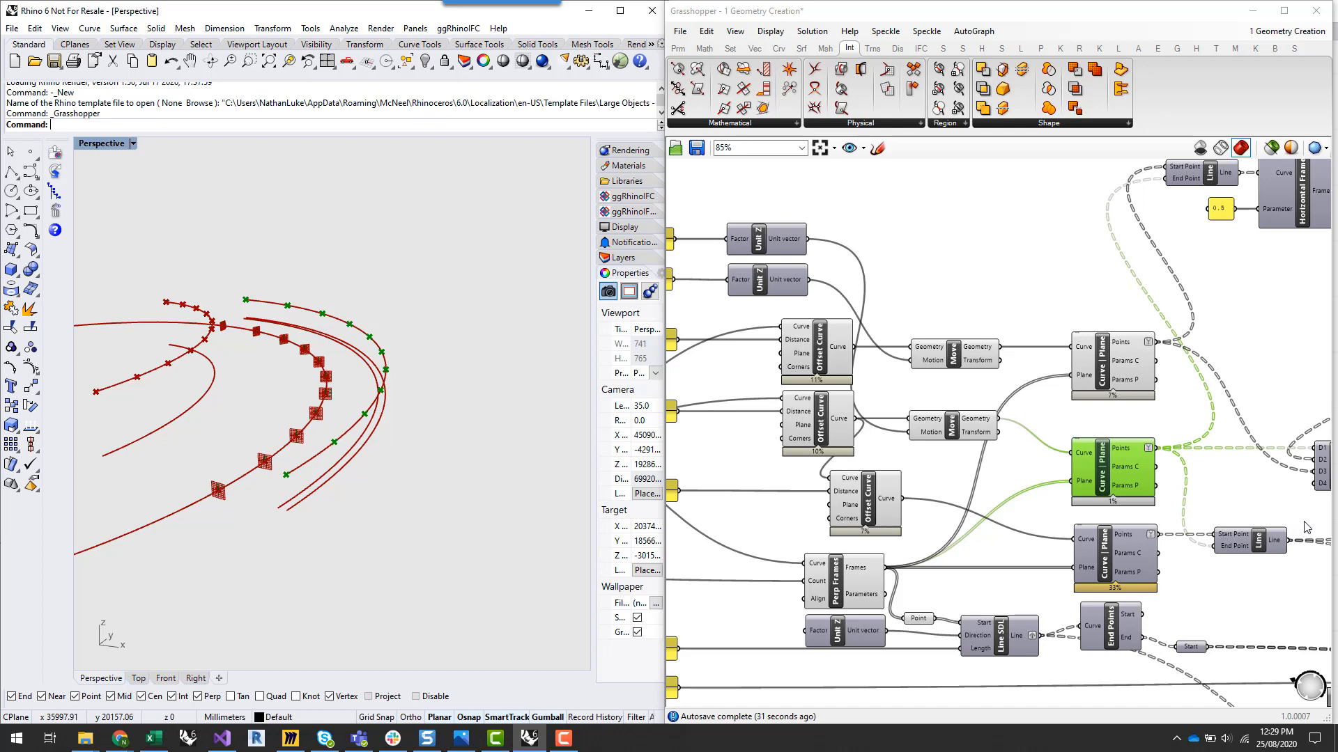
Turn on the preview of the lowest Curve | Plane component, which intersects the third offset curve with the perpendicular frames
{"action": "right_click", "coordinate": [1096, 550]}
{"action": "left_click", "coordinate": [1178, 579]}
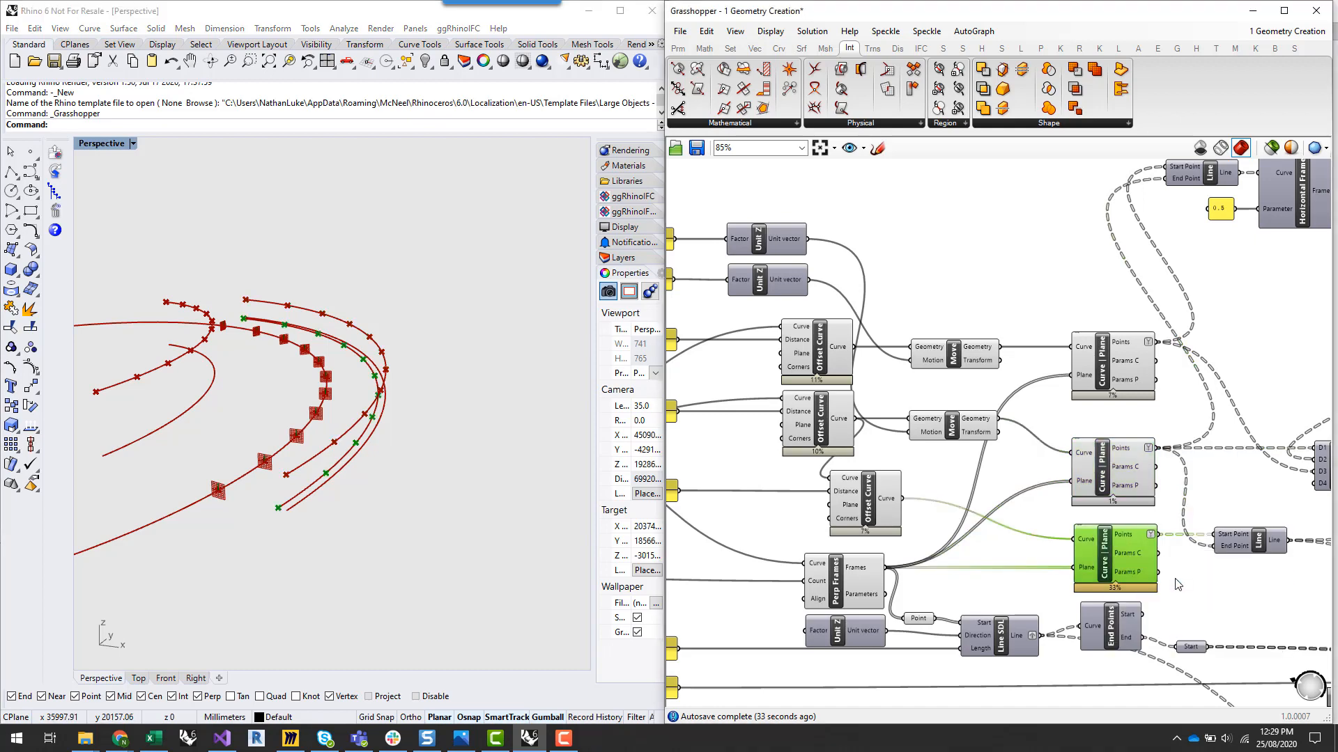
{"action": "scroll", "coordinate": [1209, 618], "scroll_direction": "up", "scroll_amount": 2}
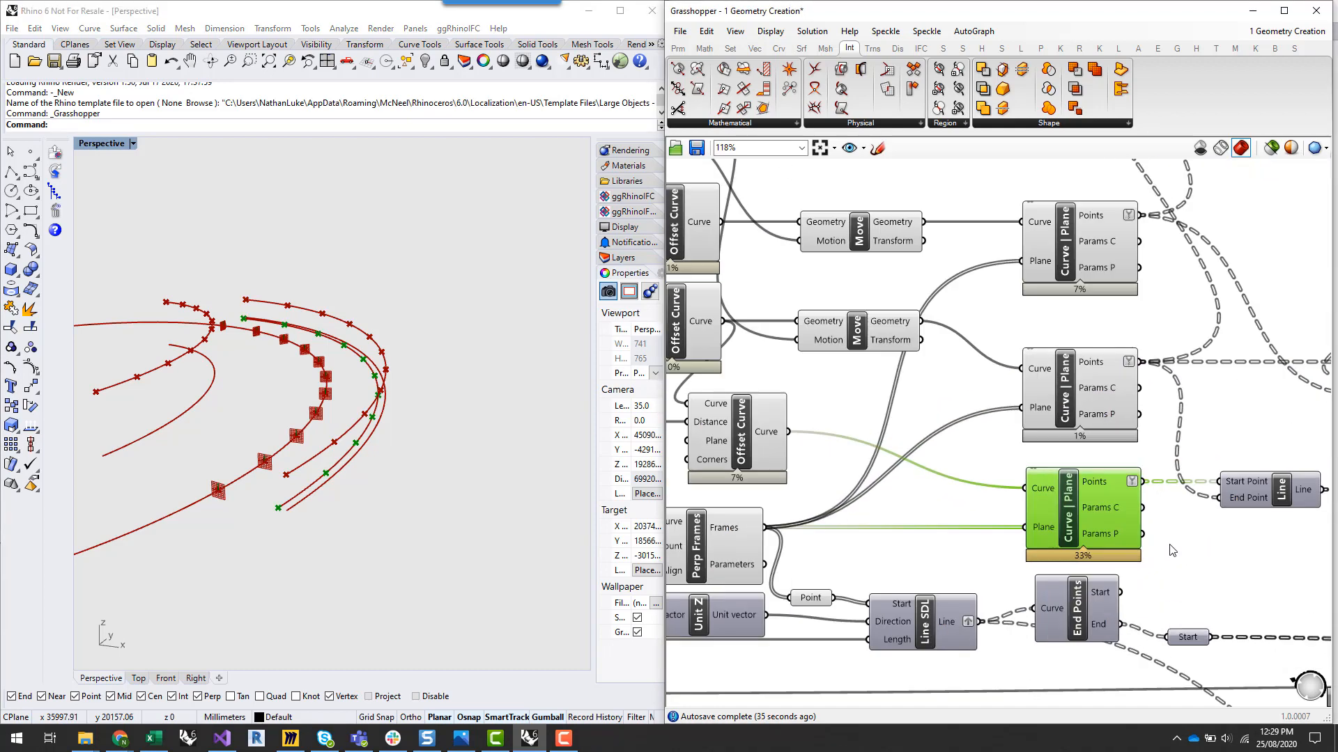
{"action": "left_click", "coordinate": [1189, 571]}
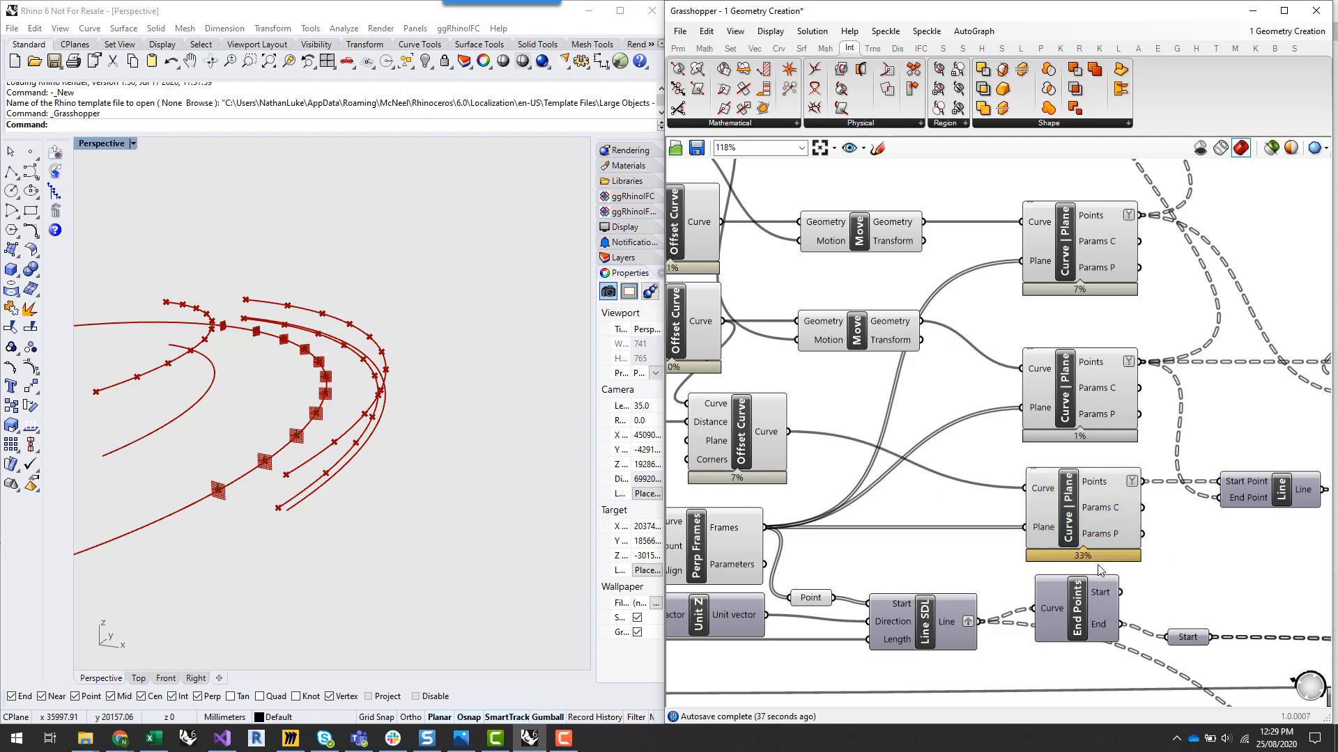
Examine the Perp Frames component's Frames output and the Point parameter that converts the frames to points for Line SDL
{"action": "scroll", "coordinate": [807, 502], "scroll_direction": "down", "scroll_amount": 2}
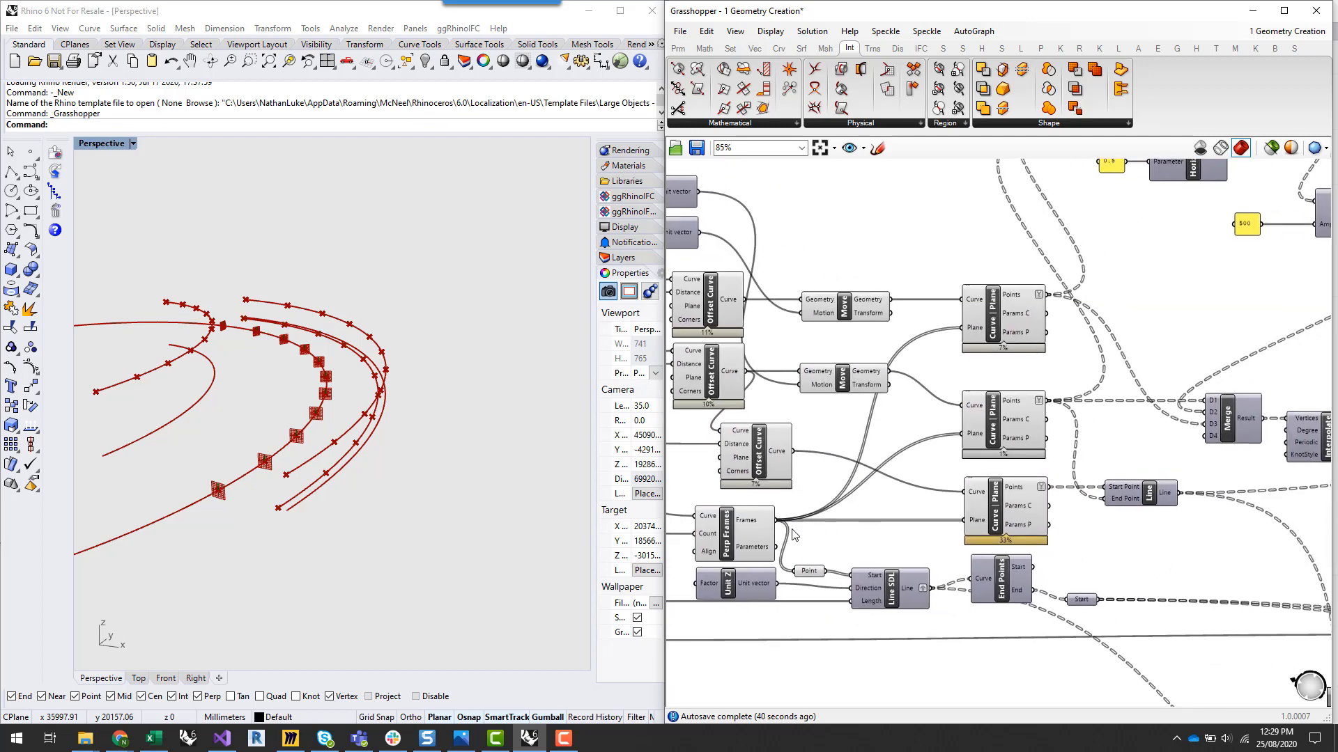
{"action": "scroll", "coordinate": [785, 563], "scroll_direction": "up", "scroll_amount": 3}
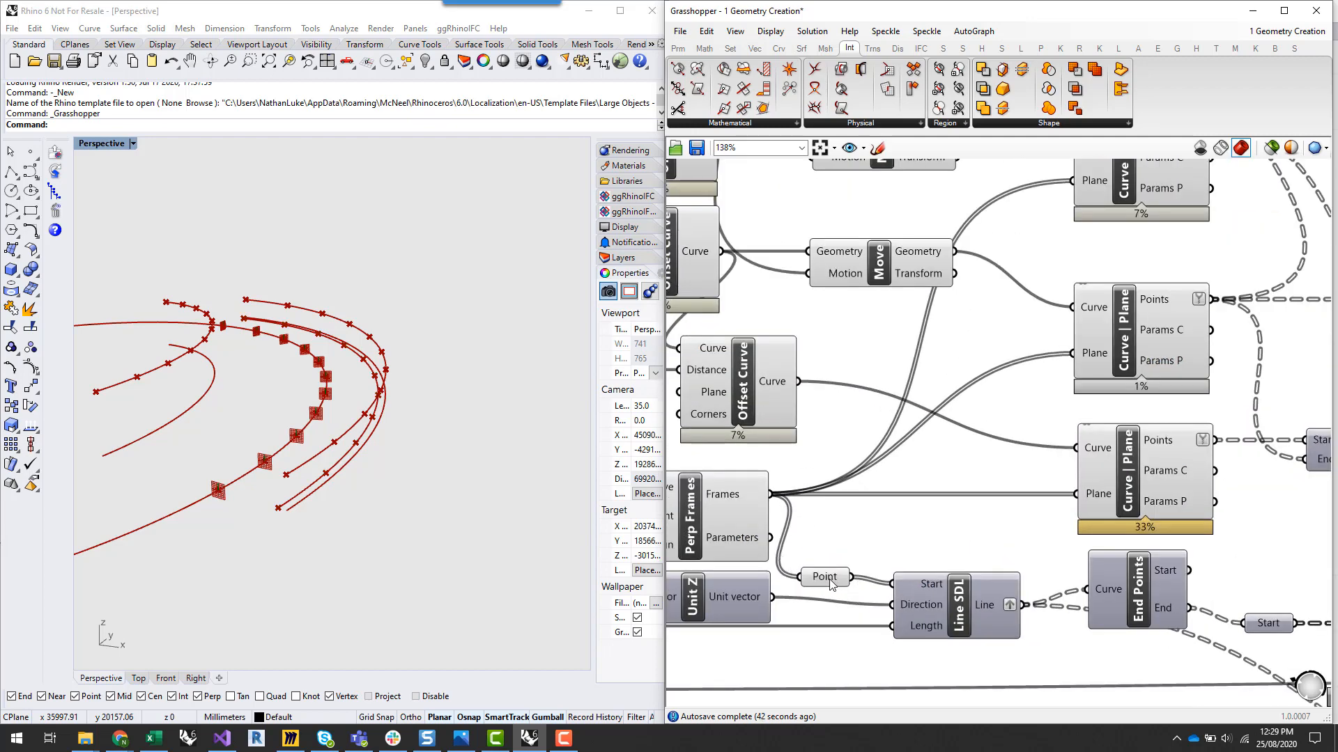
{"action": "left_click", "coordinate": [829, 579]}
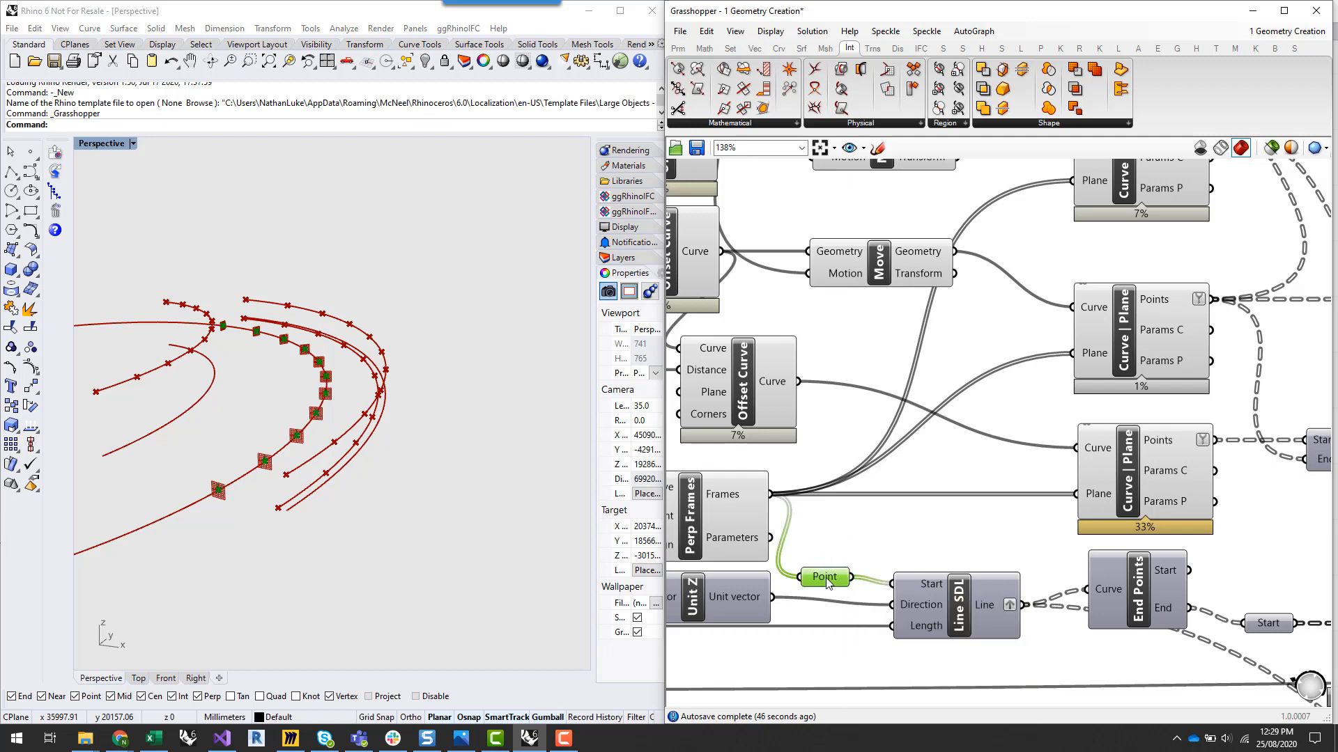
{"action": "left_click_drag", "start_coordinate": [830, 582], "coordinate": [834, 589]}
{"action": "scroll", "coordinate": [851, 503], "scroll_direction": "down", "scroll_amount": 2}
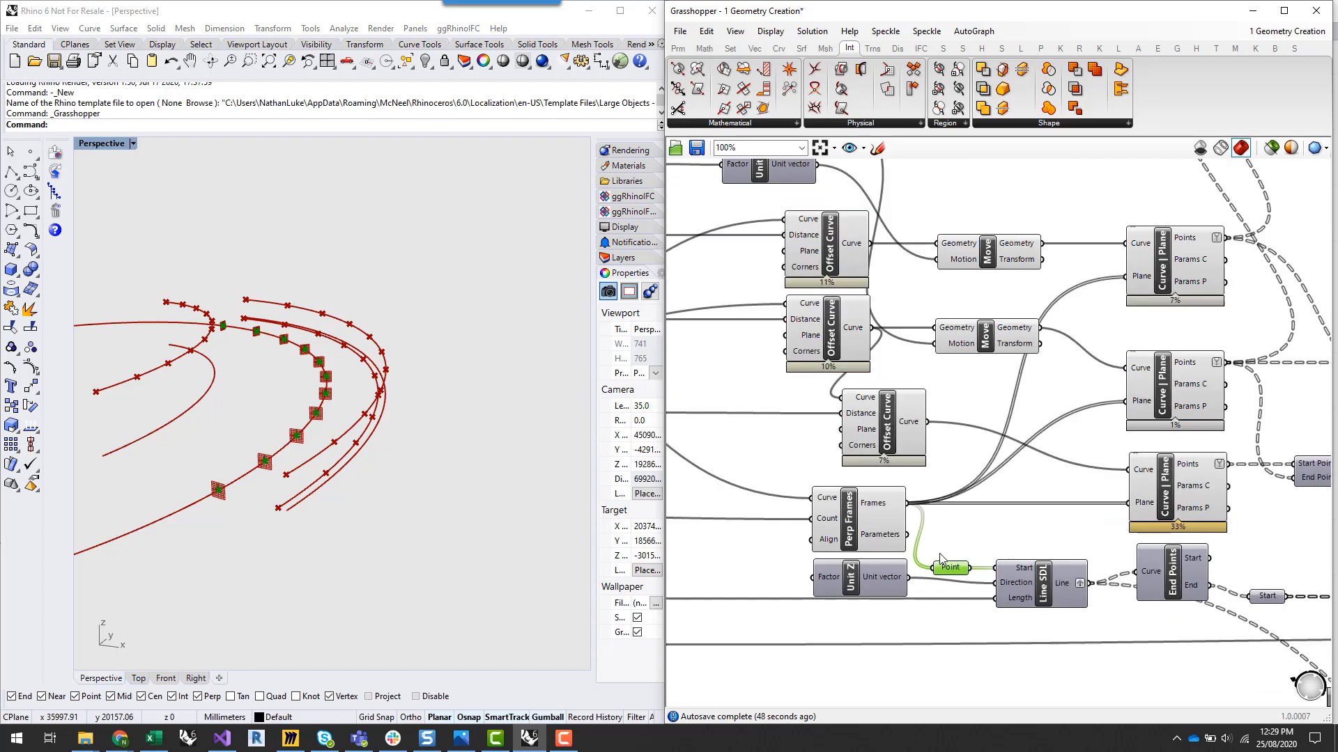
{"action": "left_click", "coordinate": [847, 516]}
{"action": "mouse_move", "coordinate": [868, 500]}
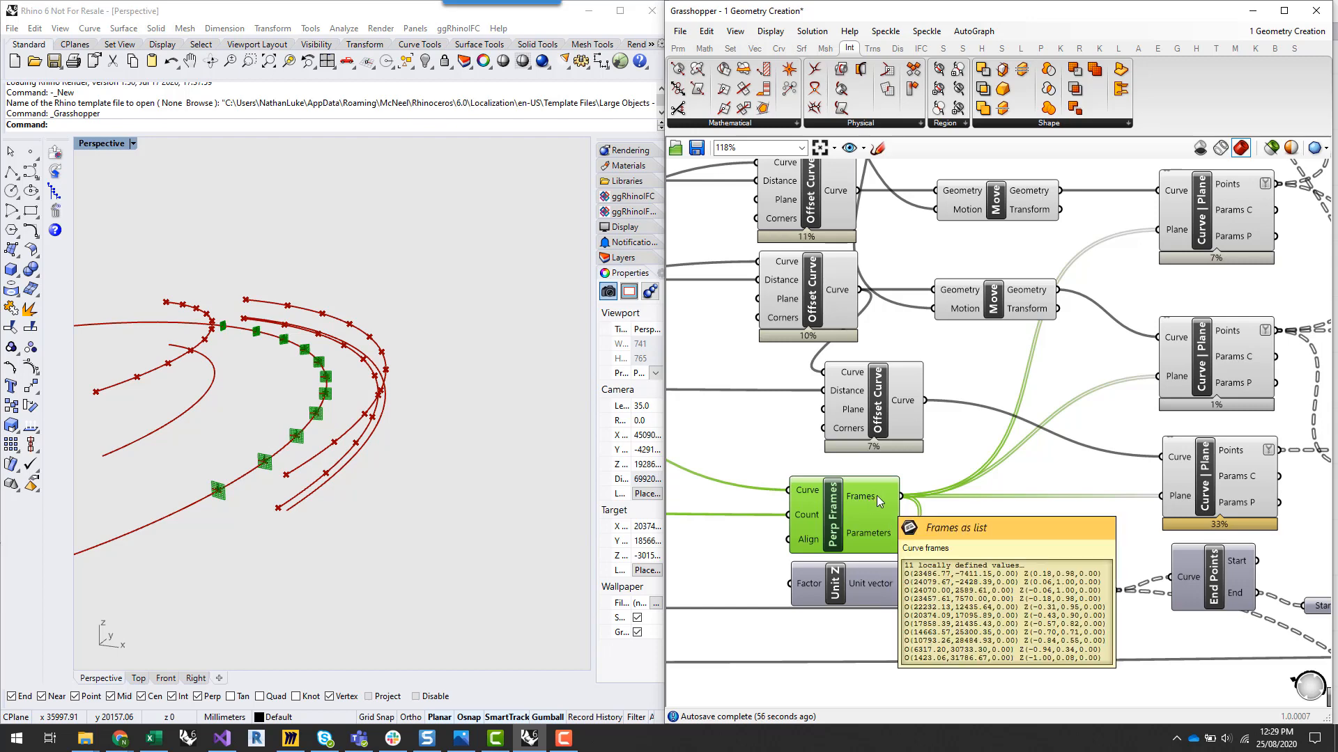
{"action": "mouse_move", "coordinate": [955, 579]}
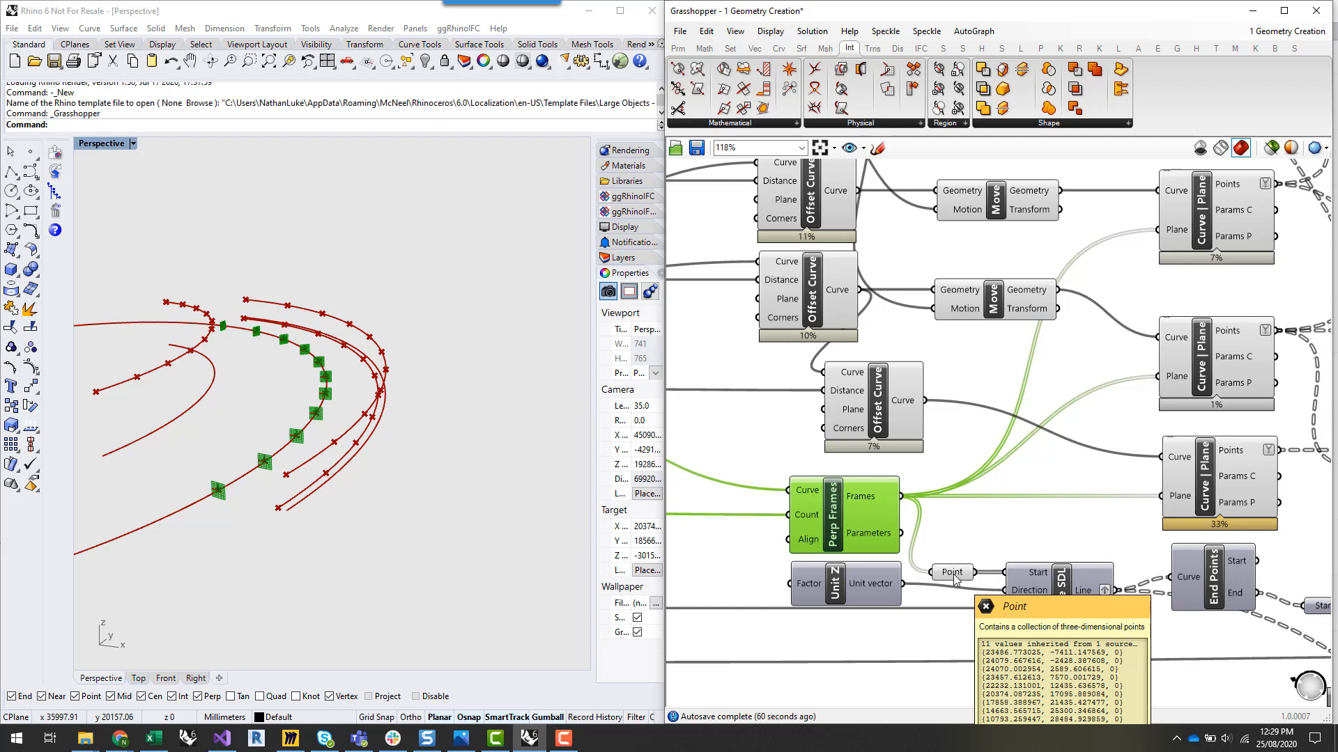
{"action": "left_click", "coordinate": [954, 577]}
{"action": "scroll", "coordinate": [934, 576], "scroll_direction": "up", "scroll_amount": 1}
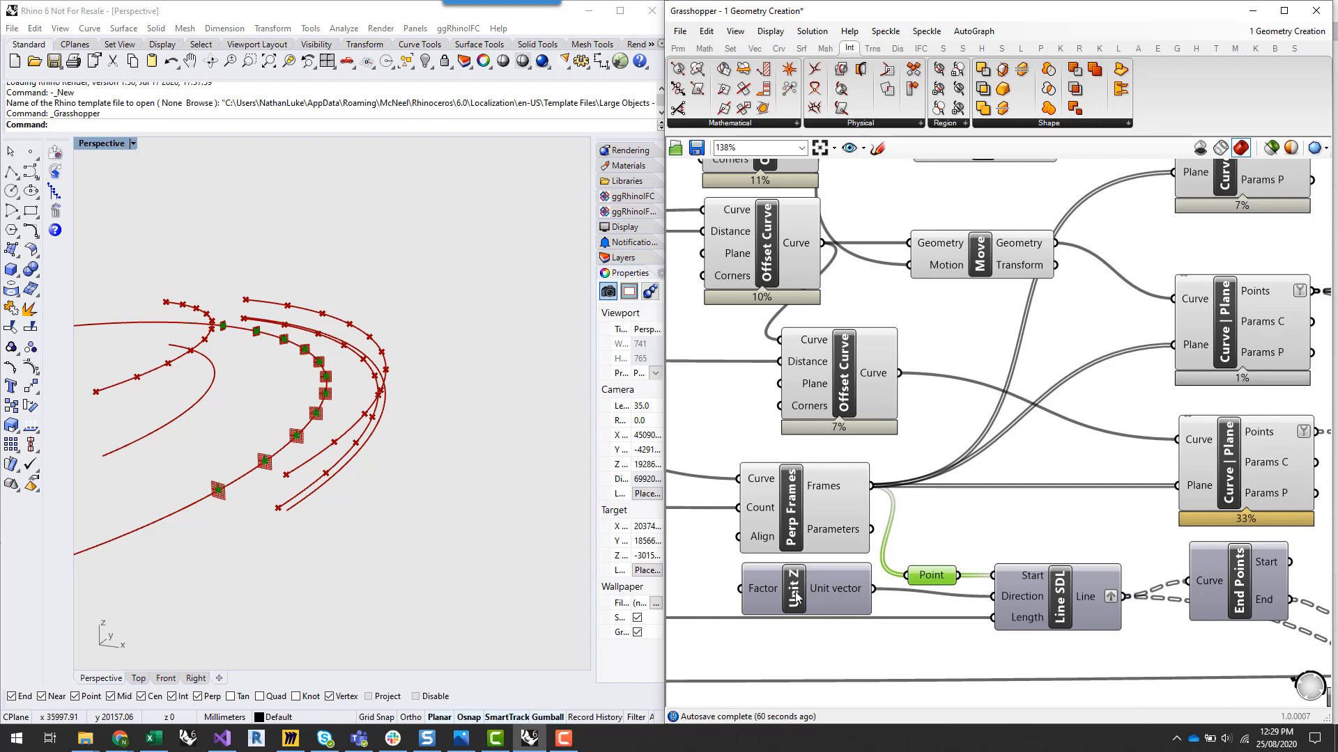
Move the Unit Z component that feeds the Line SDL Direction input slightly lower on the canvas
{"action": "left_click_drag", "start_coordinate": [795, 597], "coordinate": [795, 650]}
{"action": "right_click_drag", "start_coordinate": [1068, 640], "coordinate": [985, 586]}
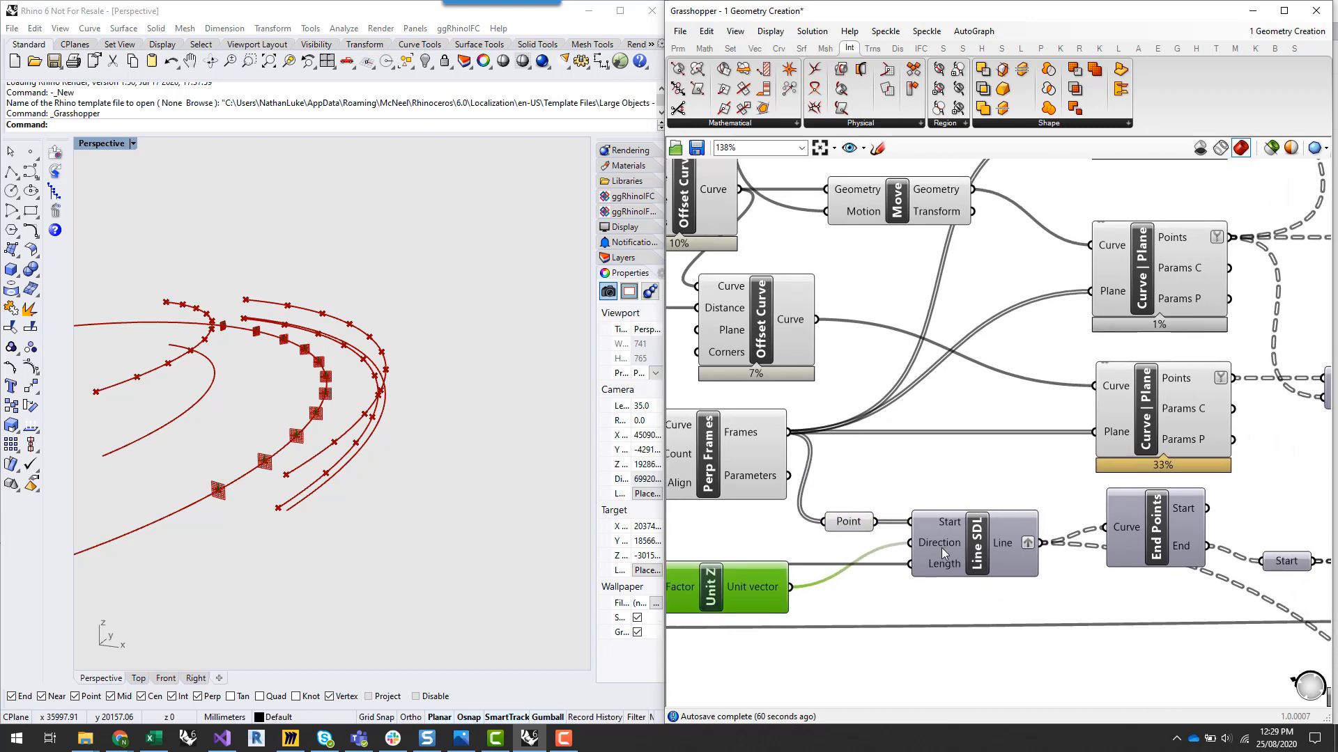
{"action": "left_click", "coordinate": [927, 486]}
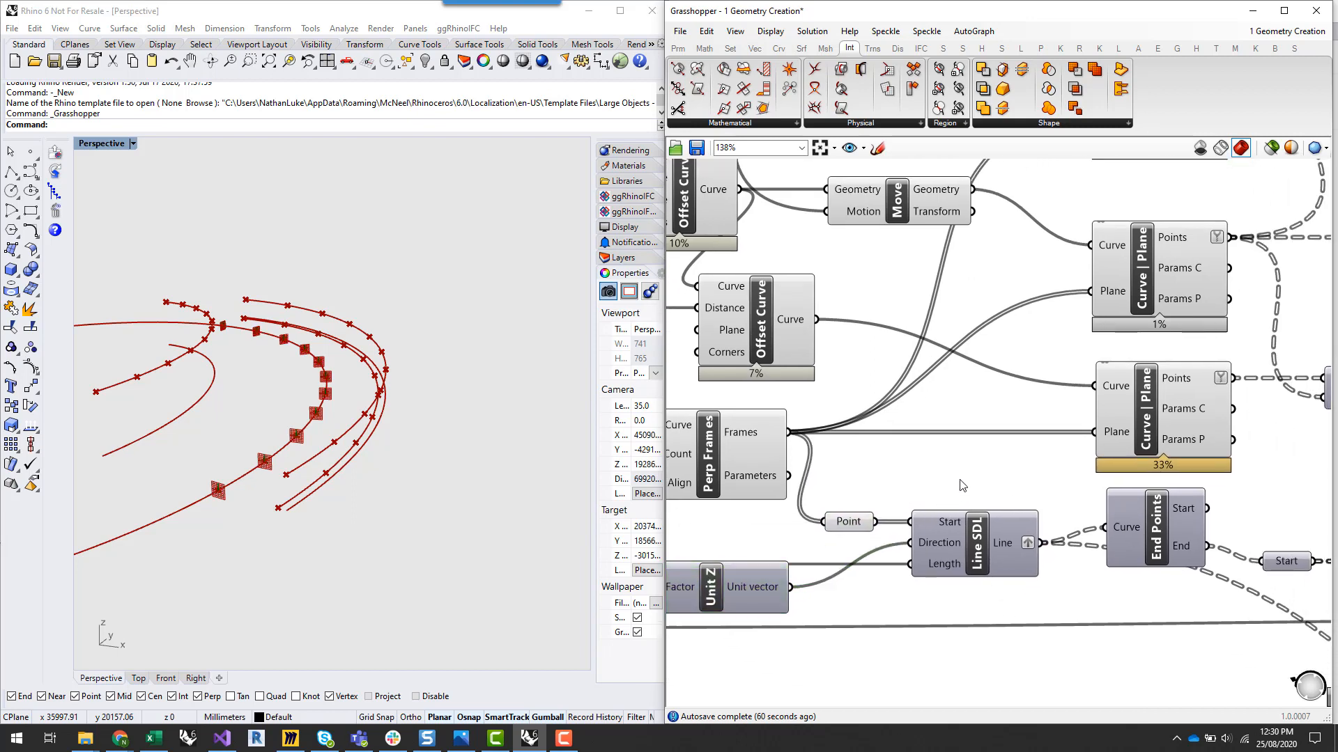
{"action": "left_click", "coordinate": [973, 547]}
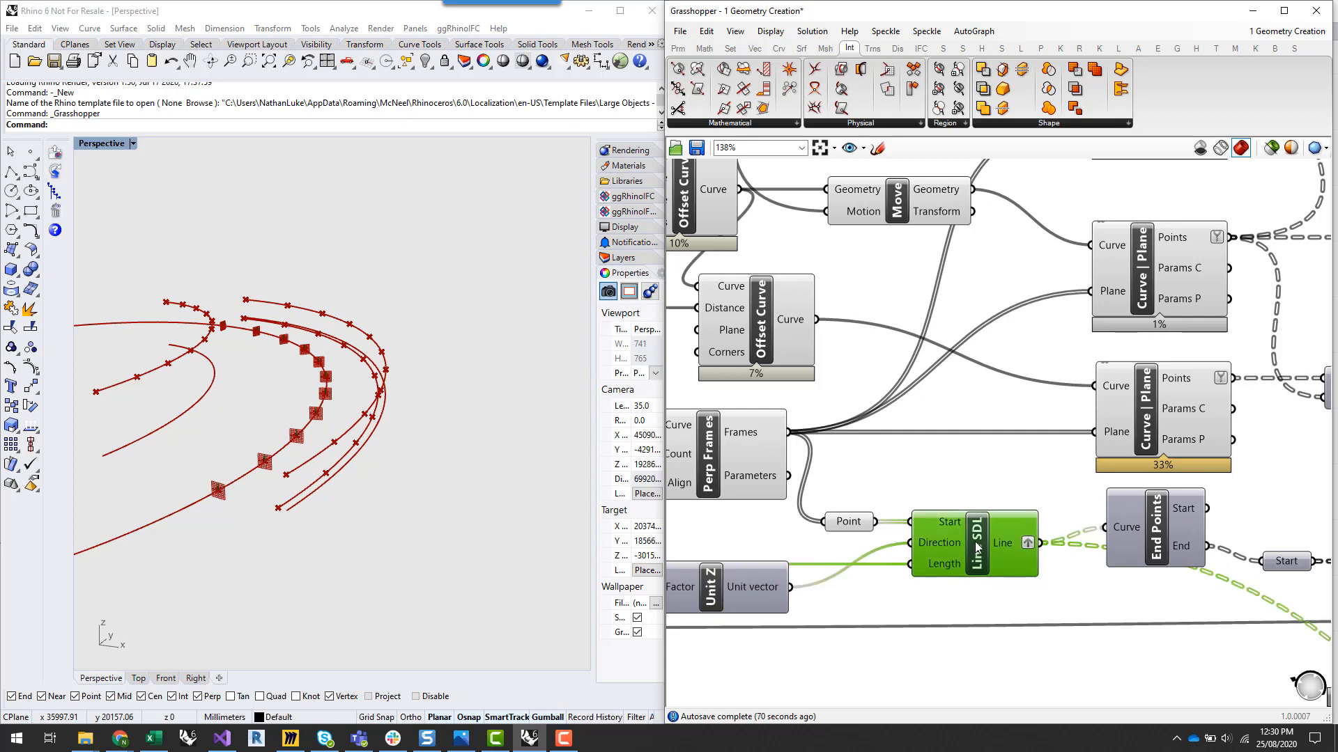
{"action": "right_click", "coordinate": [975, 547]}
{"action": "left_click", "coordinate": [996, 472]}
{"action": "scroll", "coordinate": [917, 596], "scroll_direction": "down", "scroll_amount": 3}
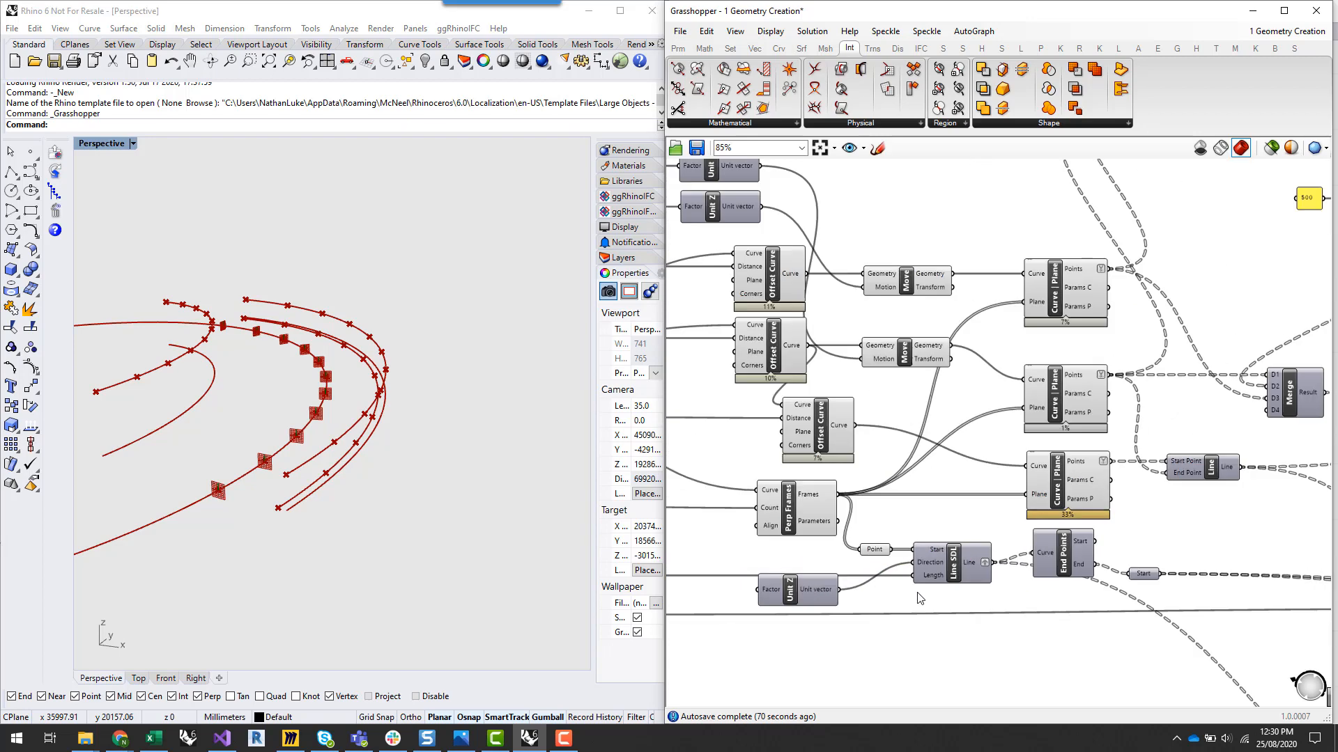
{"action": "scroll", "coordinate": [930, 570], "scroll_direction": "up", "scroll_amount": 3}
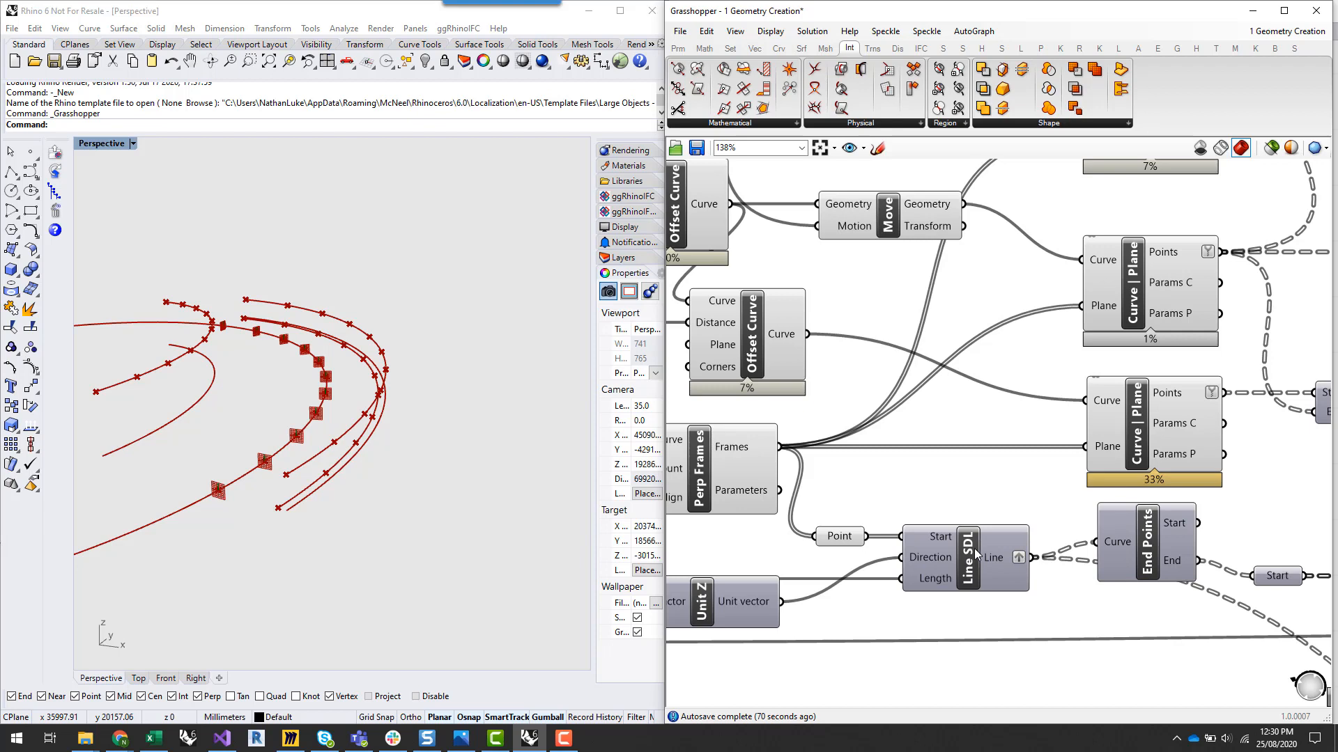
{"action": "left_click", "coordinate": [969, 555]}
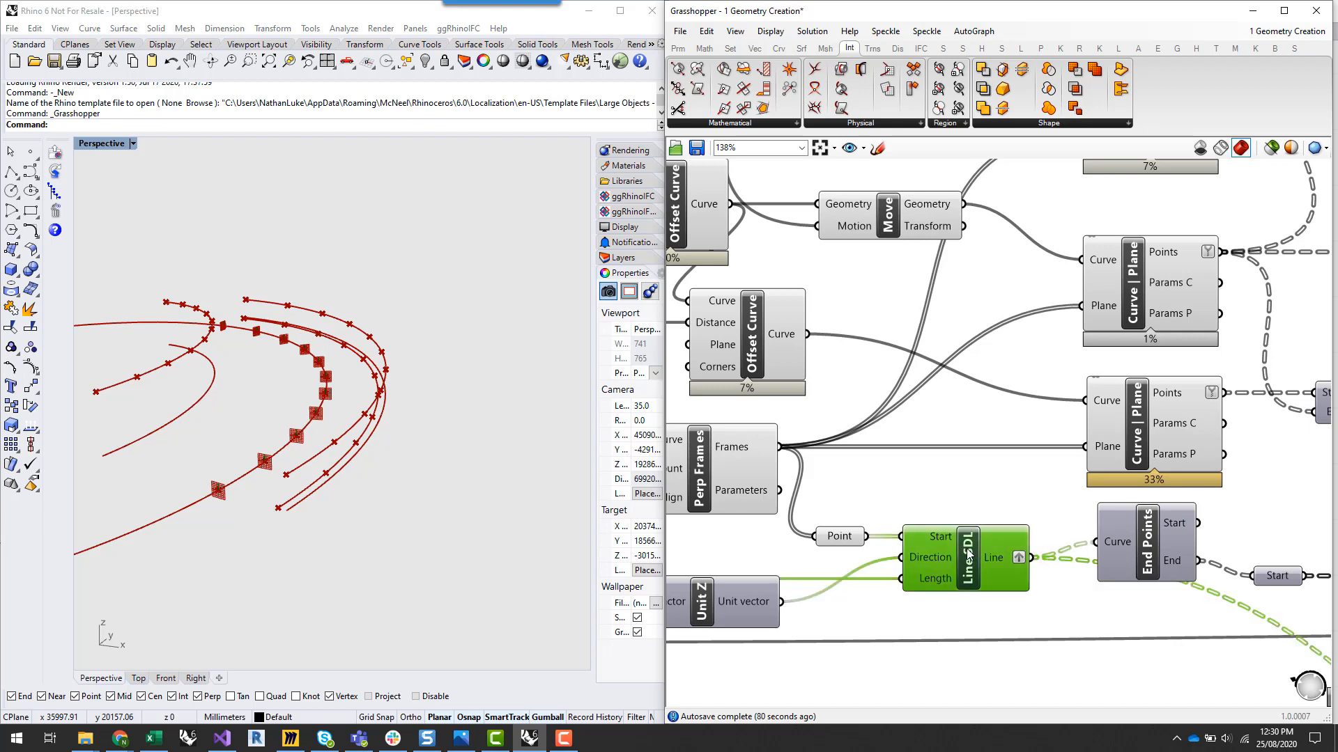
{"action": "right_click", "coordinate": [969, 556]}
{"action": "left_click", "coordinate": [1027, 583]}
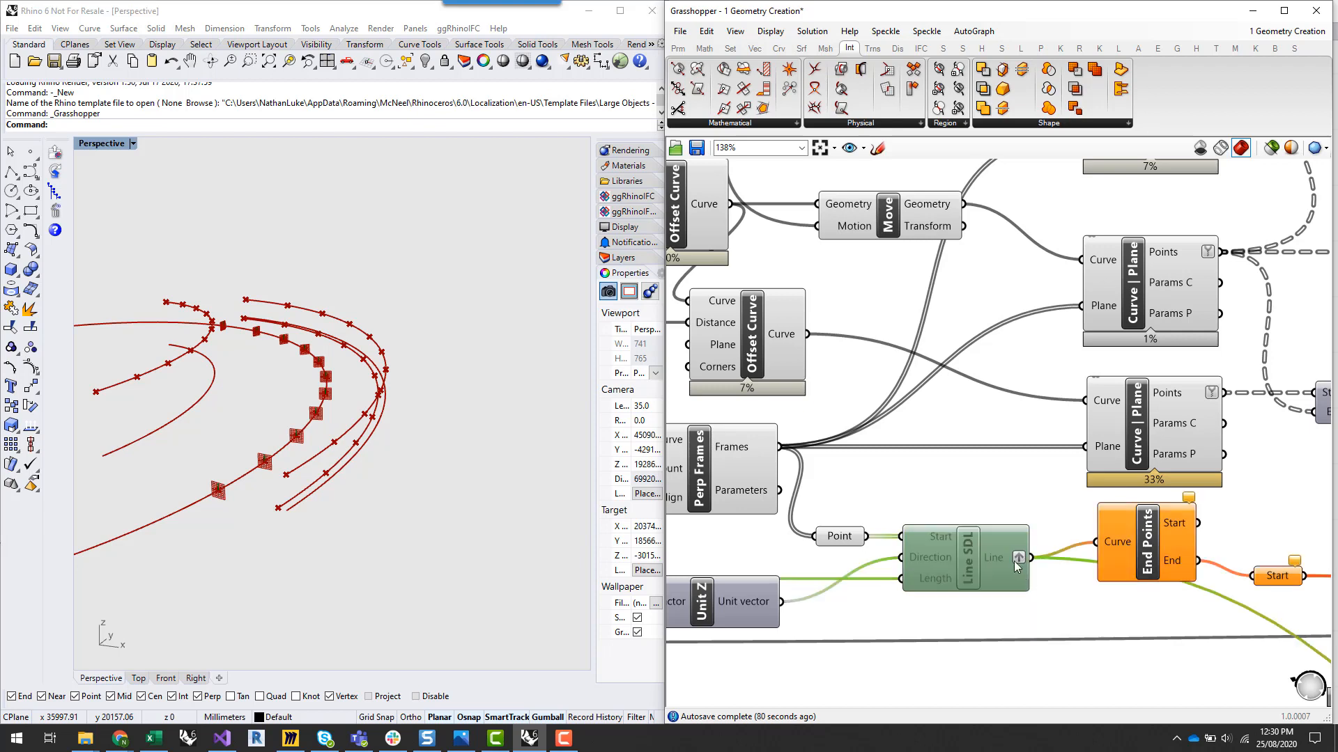
{"action": "right_click", "coordinate": [971, 549]}
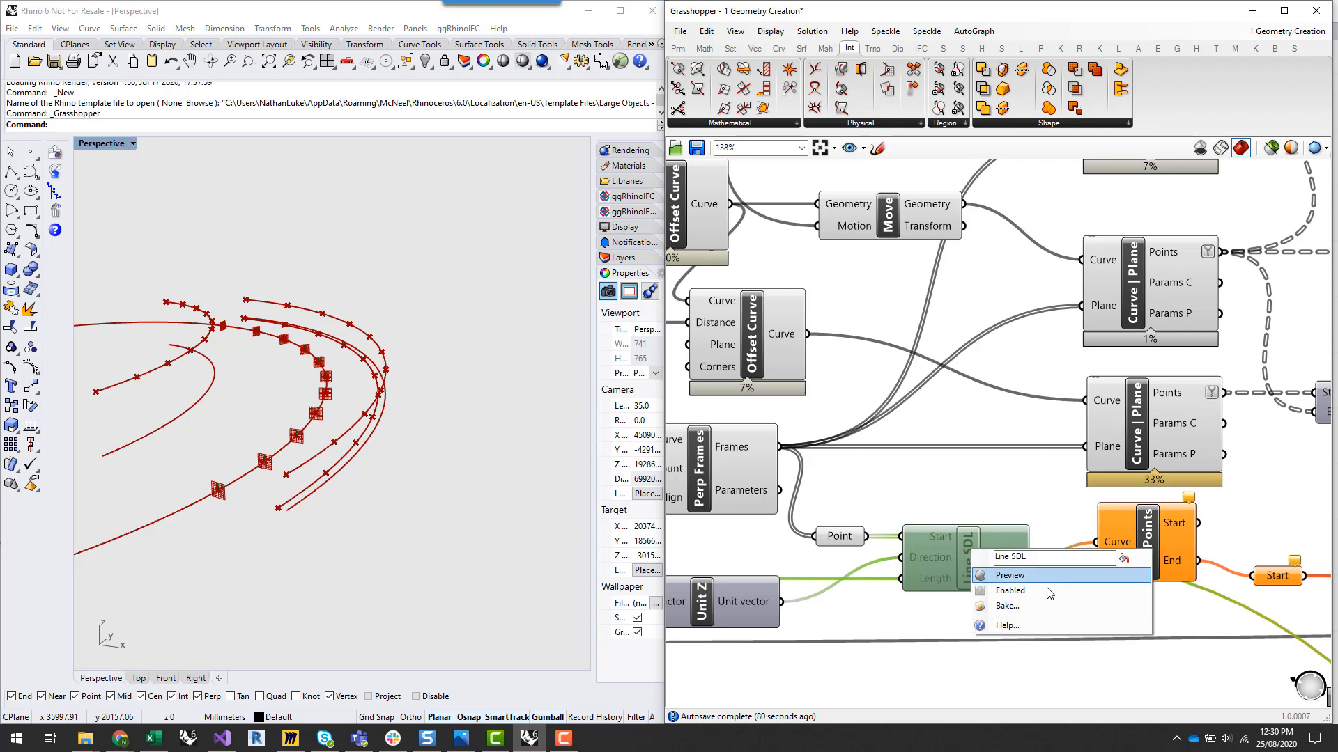
{"action": "left_click", "coordinate": [1010, 591]}
Turn on the preview of the Line SDL component that draws vertical lines from the perpendicular frames
{"action": "right_click", "coordinate": [968, 549]}
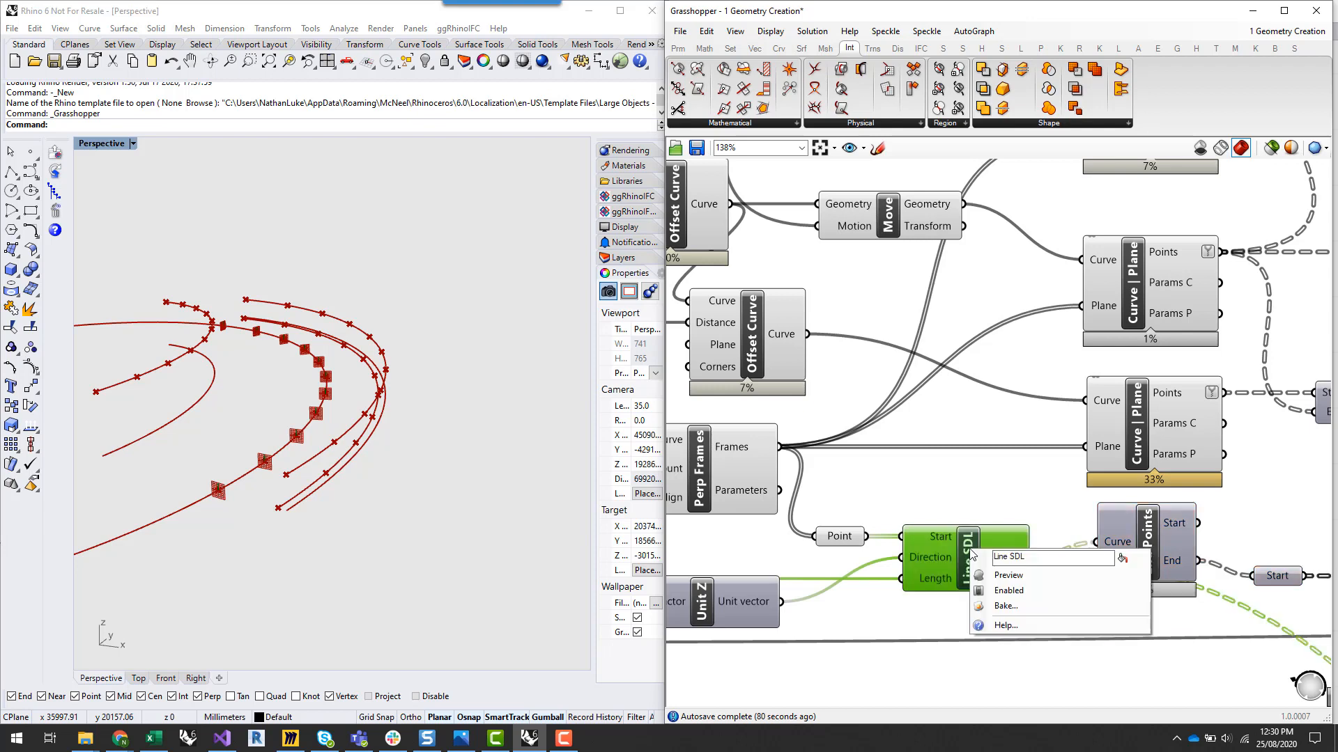
{"action": "left_click", "coordinate": [1029, 580]}
{"action": "left_click", "coordinate": [975, 483]}
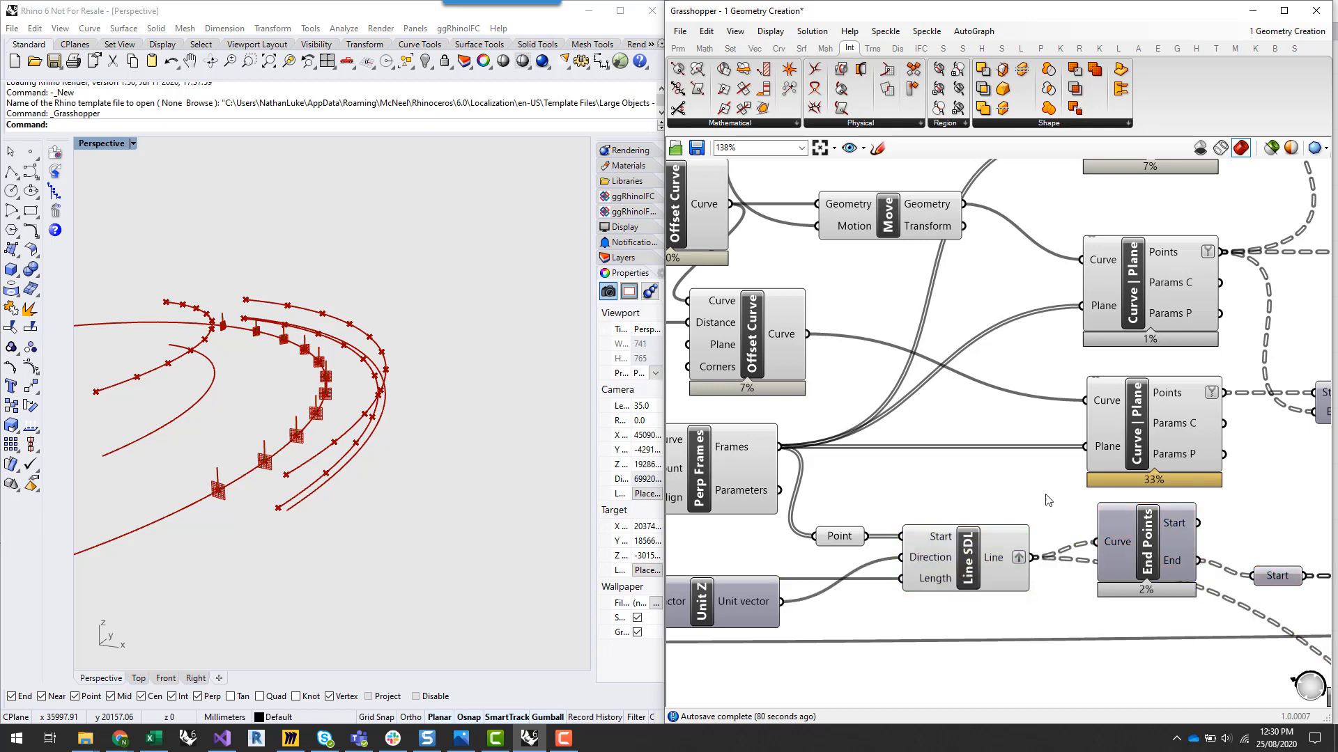
Move the Unit Z component up on the canvas, level with the Line SDL Direction input it feeds
{"action": "scroll", "coordinate": [1046, 494], "scroll_direction": "down", "scroll_amount": 1}
{"action": "right_click_drag", "start_coordinate": [927, 498], "coordinate": [1012, 498]}
{"action": "scroll", "coordinate": [1004, 507], "scroll_direction": "up", "scroll_amount": 2}
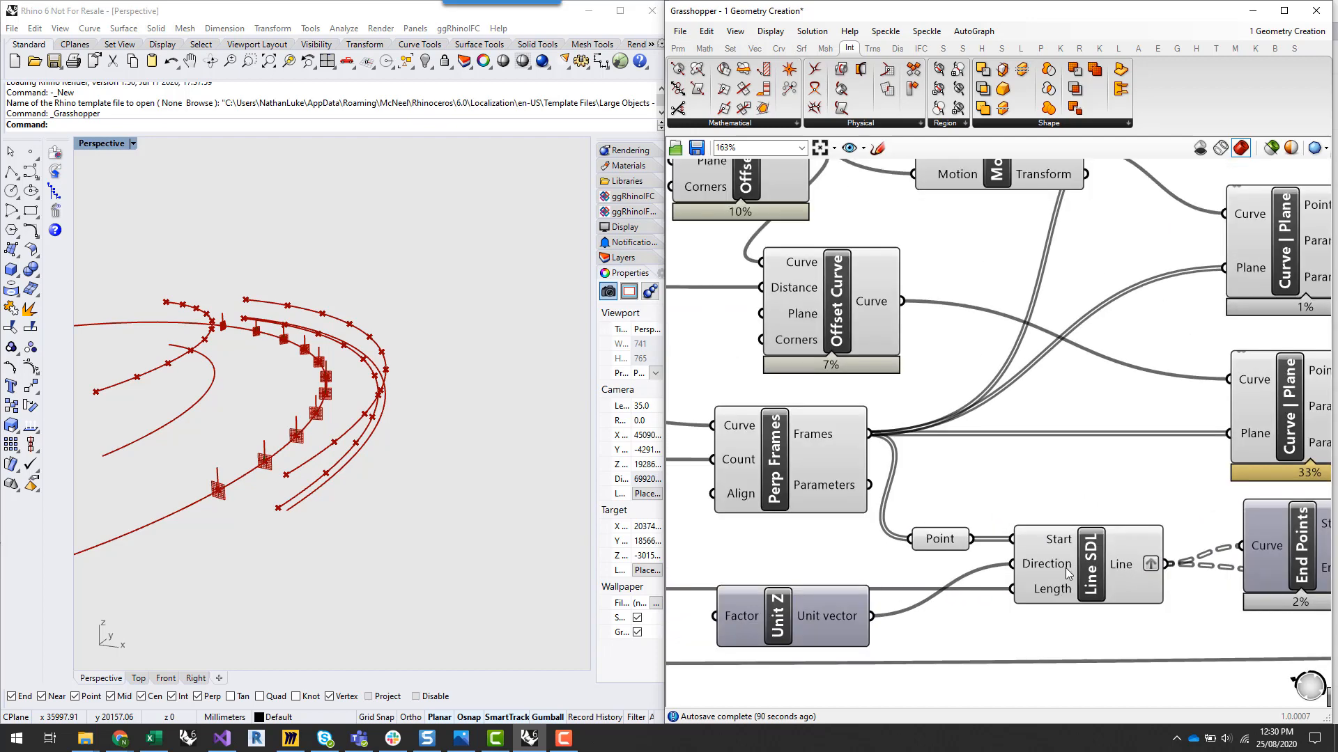
{"action": "left_click_drag", "start_coordinate": [795, 645], "coordinate": [797, 567]}
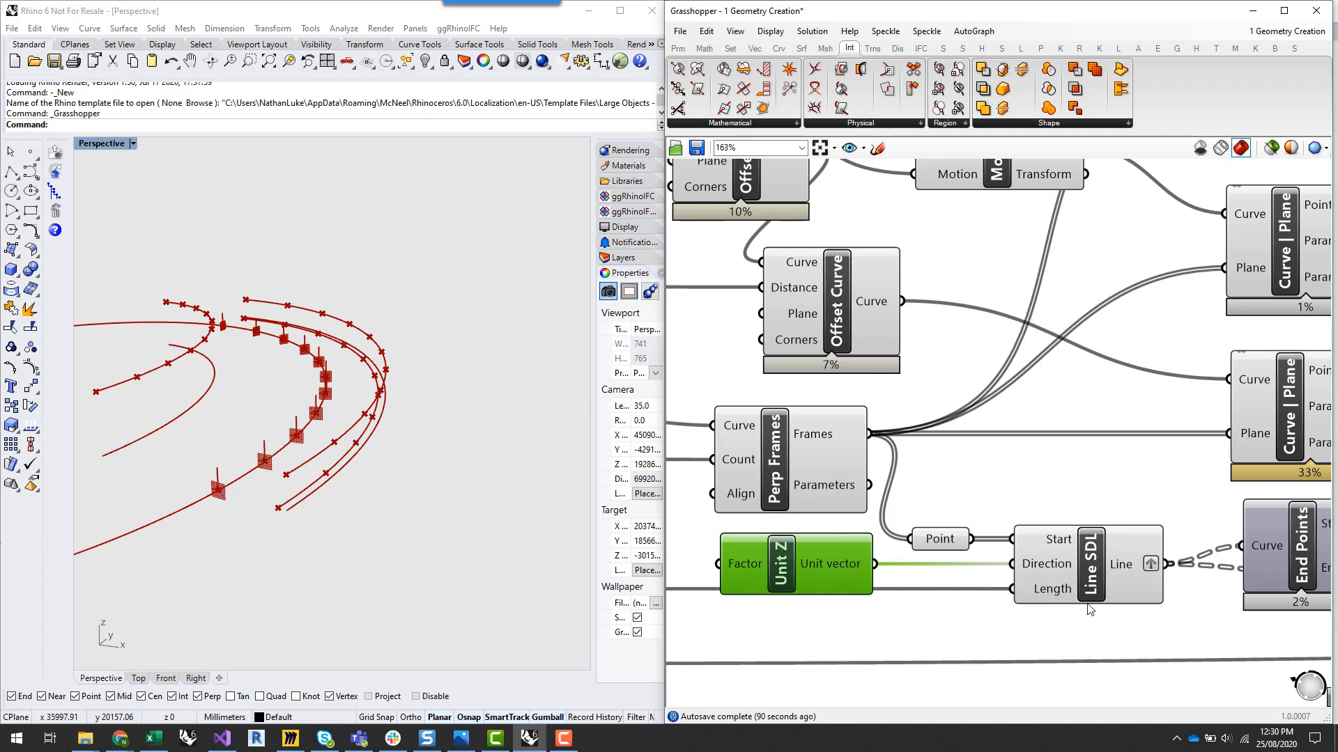
Highlight the Line SDL lines in the viewport and trace the Length input back to the Plinth Height panel
{"action": "left_click", "coordinate": [1068, 598]}
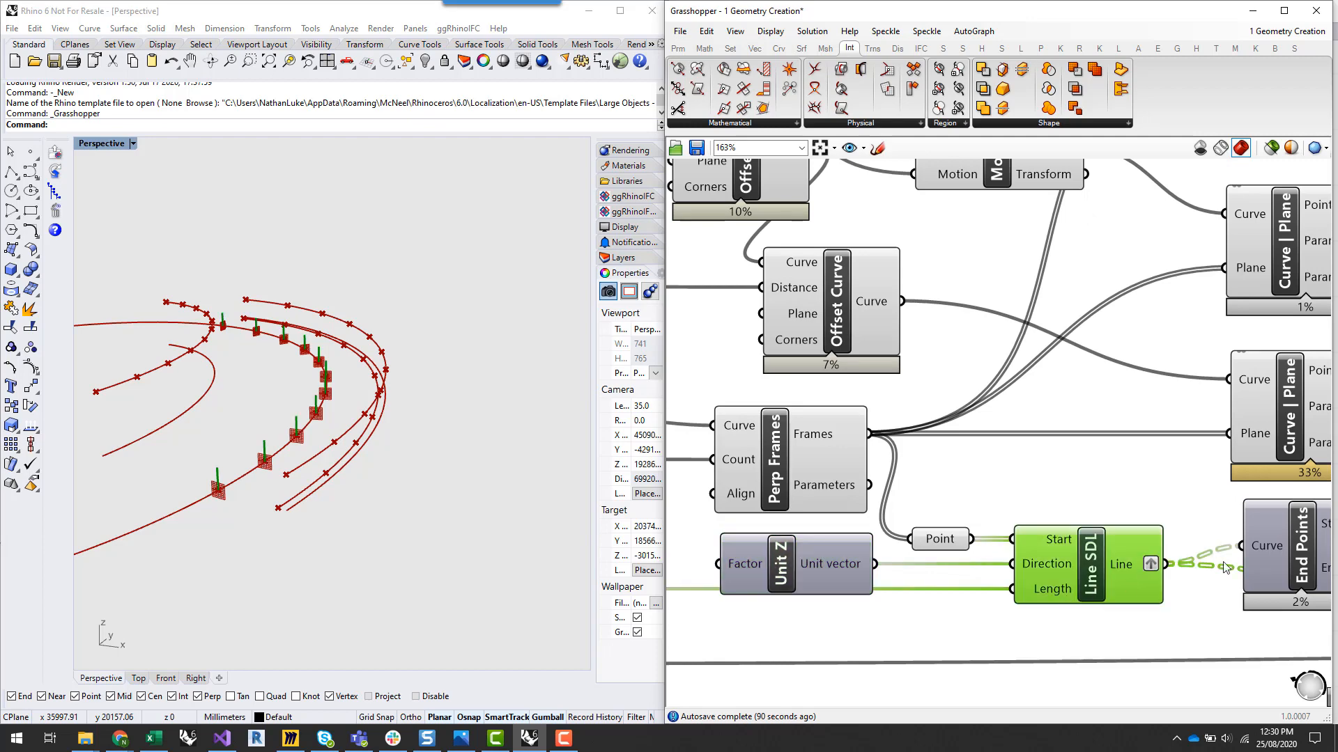
{"action": "scroll", "coordinate": [1225, 564], "scroll_direction": "down", "scroll_amount": 3}
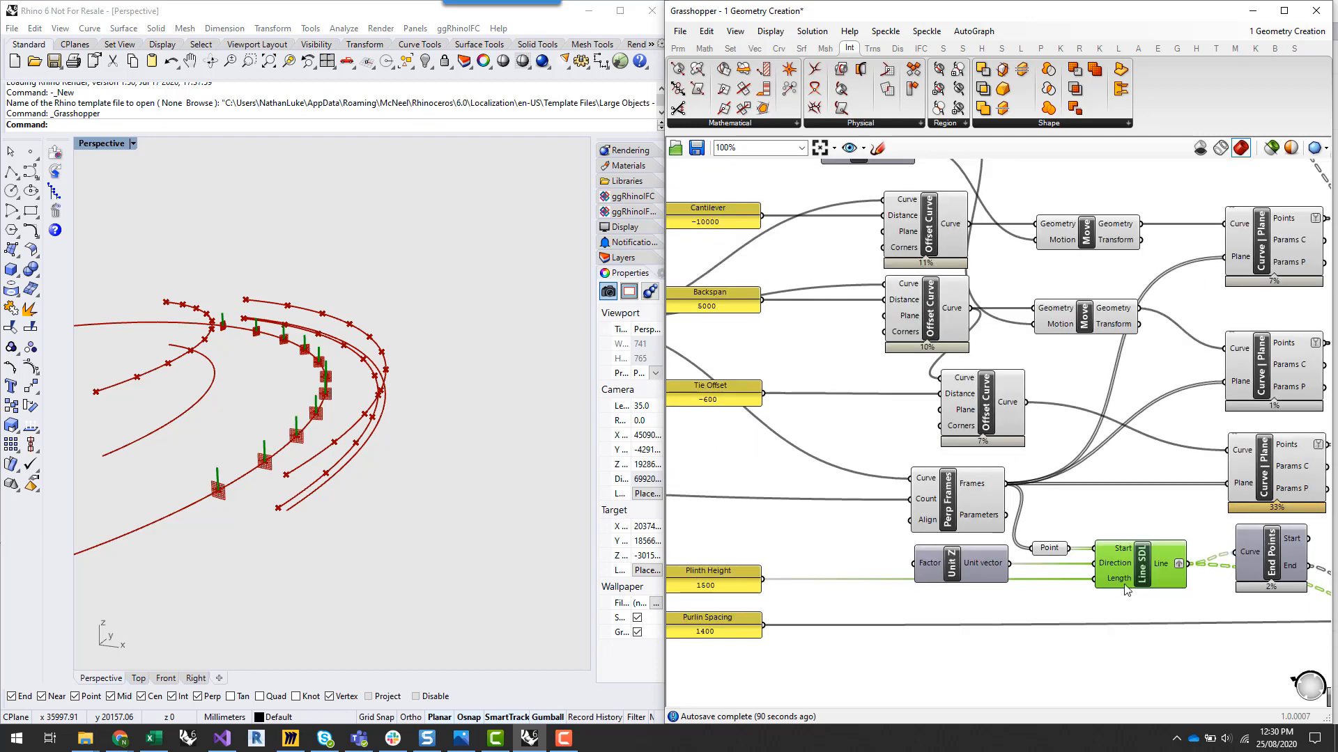
{"action": "scroll", "coordinate": [1122, 581], "scroll_direction": "up", "scroll_amount": 3}
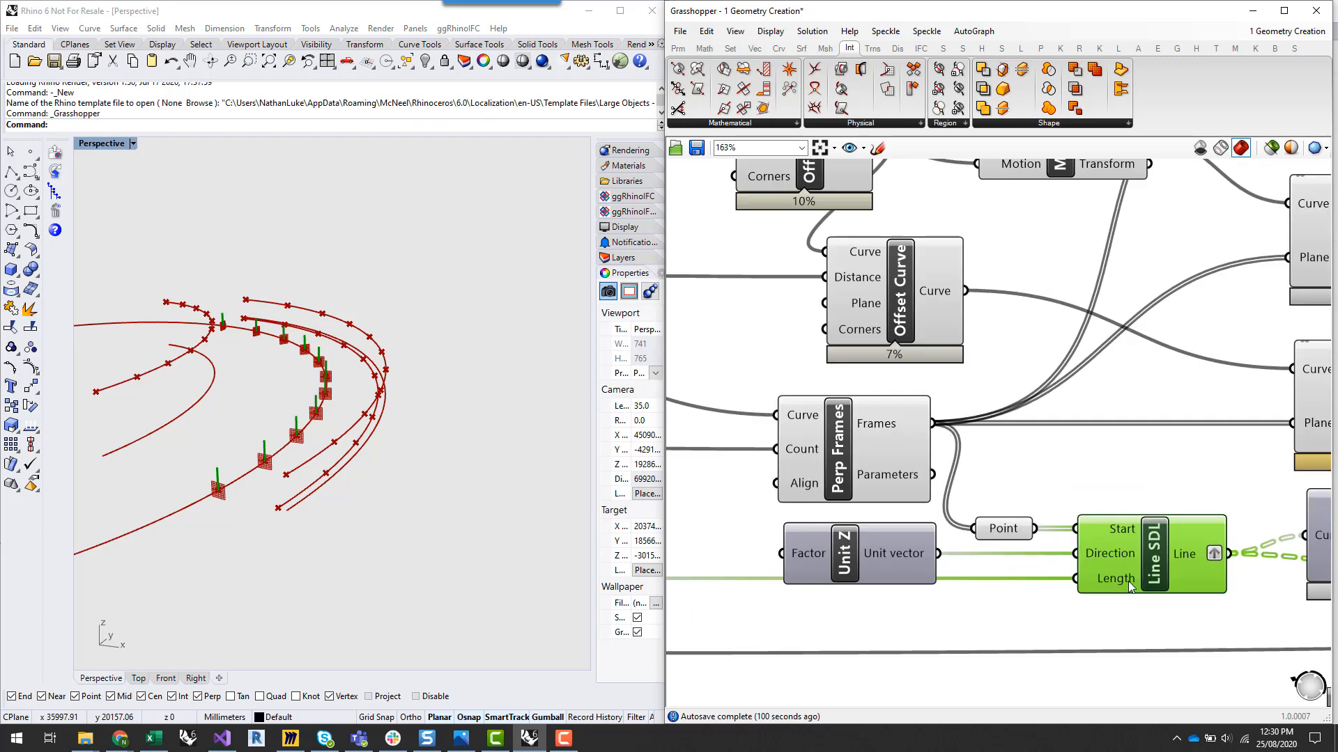
{"action": "scroll", "coordinate": [1197, 496], "scroll_direction": "down", "scroll_amount": 2}
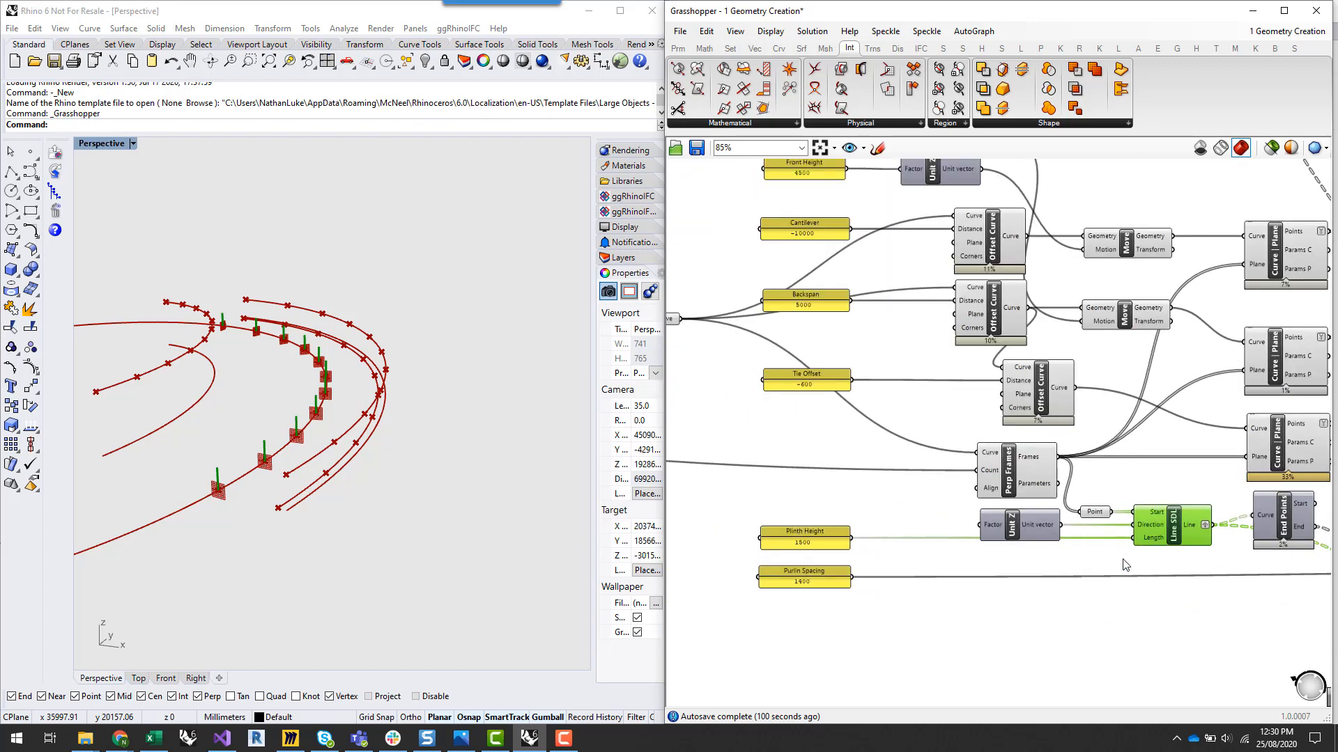
{"action": "left_click", "coordinate": [1173, 570]}
{"action": "right_click_drag", "start_coordinate": [1204, 567], "coordinate": [1007, 565]}
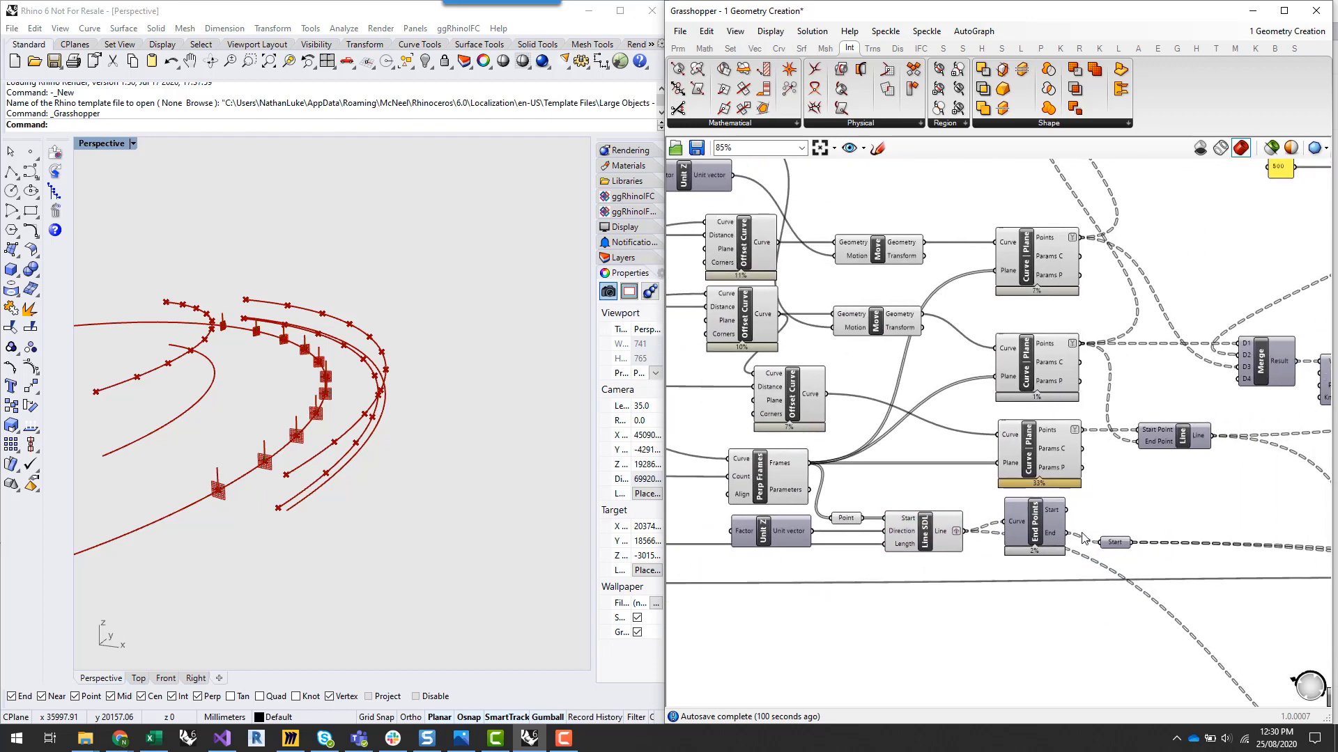
Check the data structure of the Line SDL component's Line output and remove its graft
{"action": "scroll", "coordinate": [1124, 520], "scroll_direction": "up", "scroll_amount": 3}
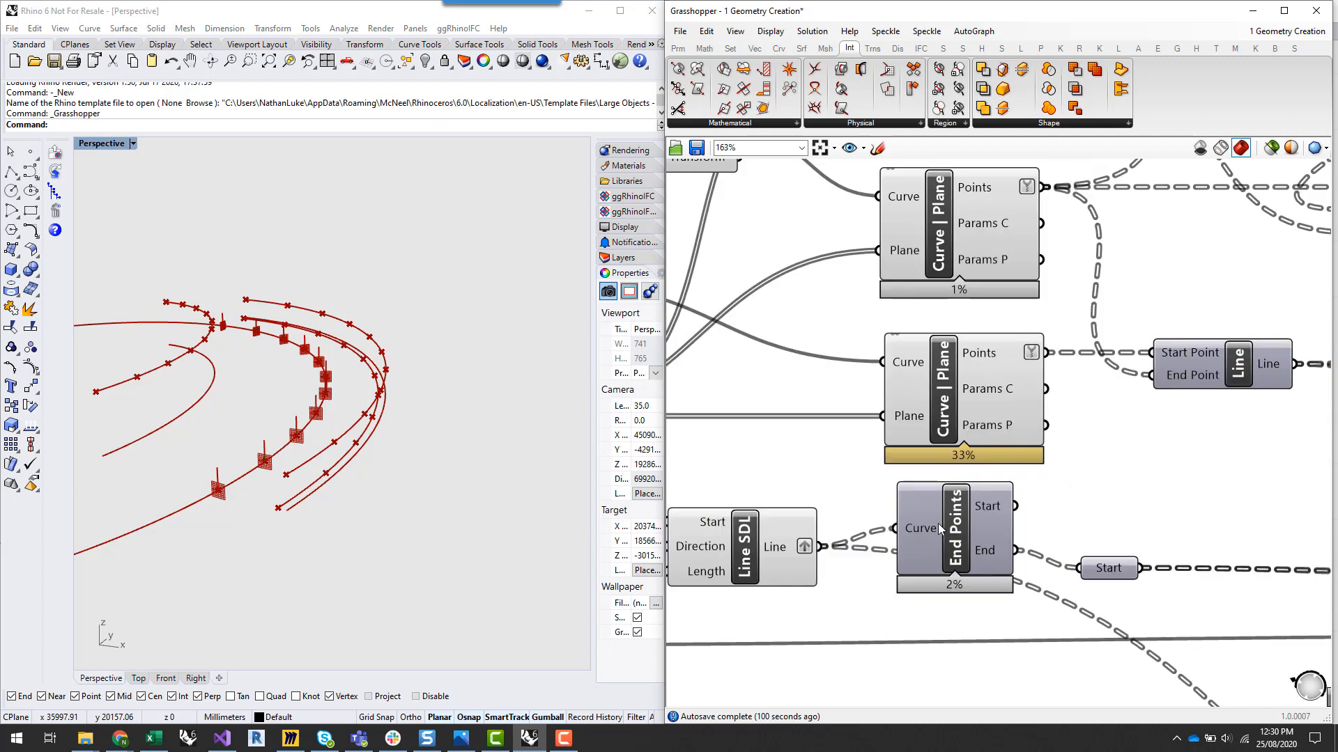
{"action": "mouse_move", "coordinate": [783, 553]}
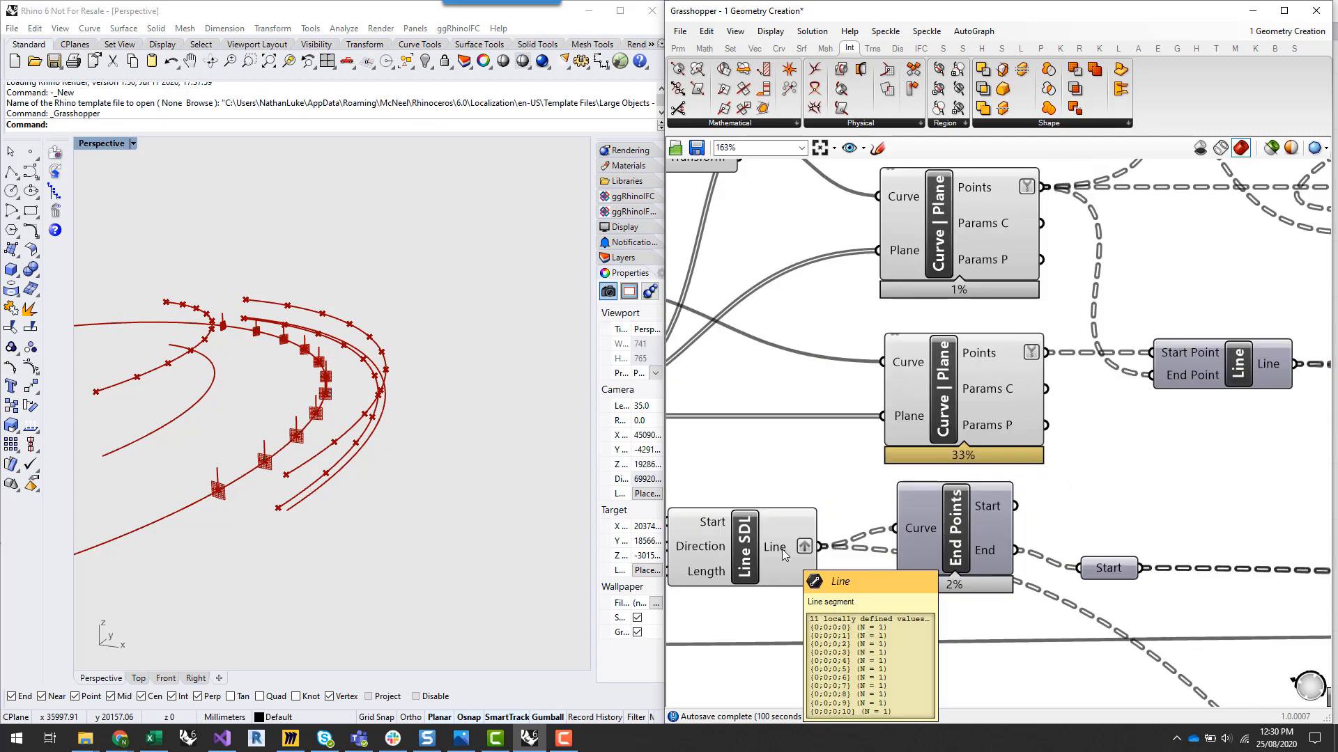
{"action": "scroll", "coordinate": [947, 550], "scroll_direction": "up", "scroll_amount": 3}
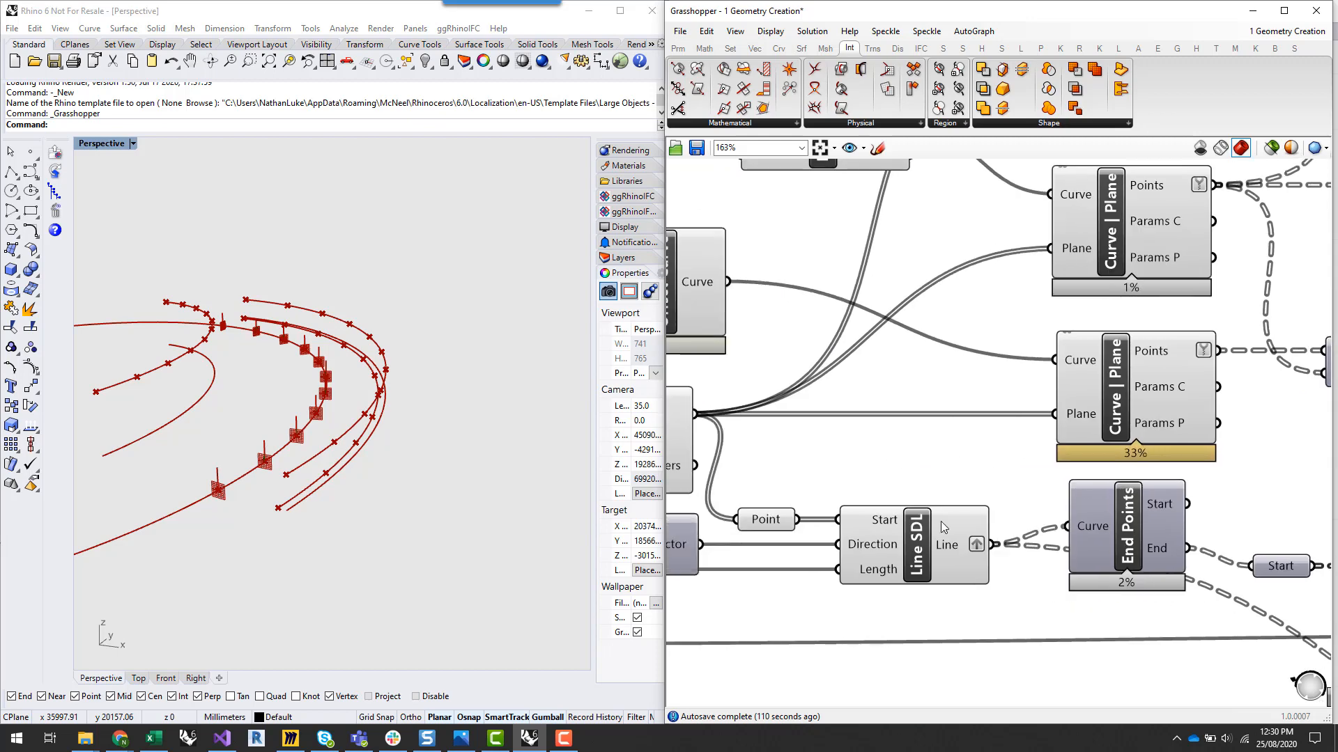
{"action": "right_click", "coordinate": [955, 567]}
{"action": "left_click", "coordinate": [1017, 663]}
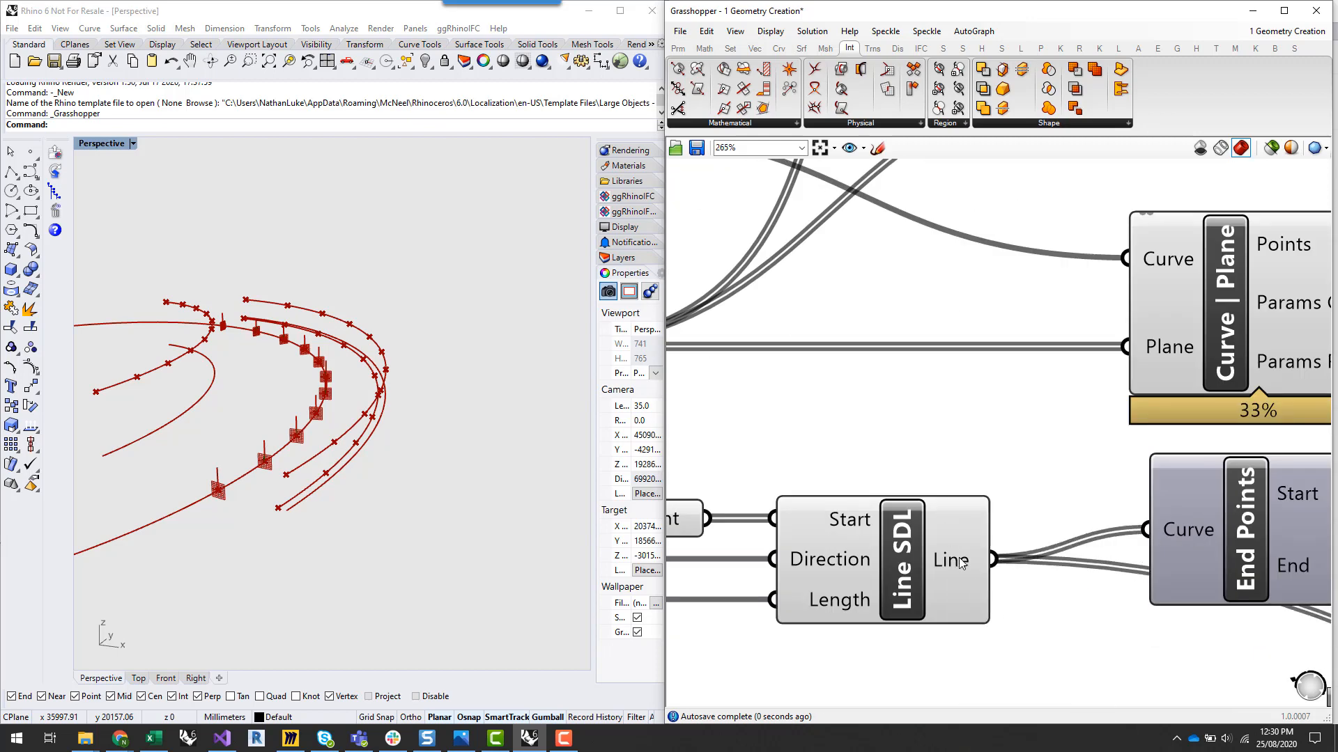
Examine the ungrafted Line SDL component's Length and Start inputs and the list of lines in its Line output
{"action": "mouse_move", "coordinate": [961, 562]}
{"action": "right_click_drag", "start_coordinate": [899, 505], "coordinate": [1092, 448]}
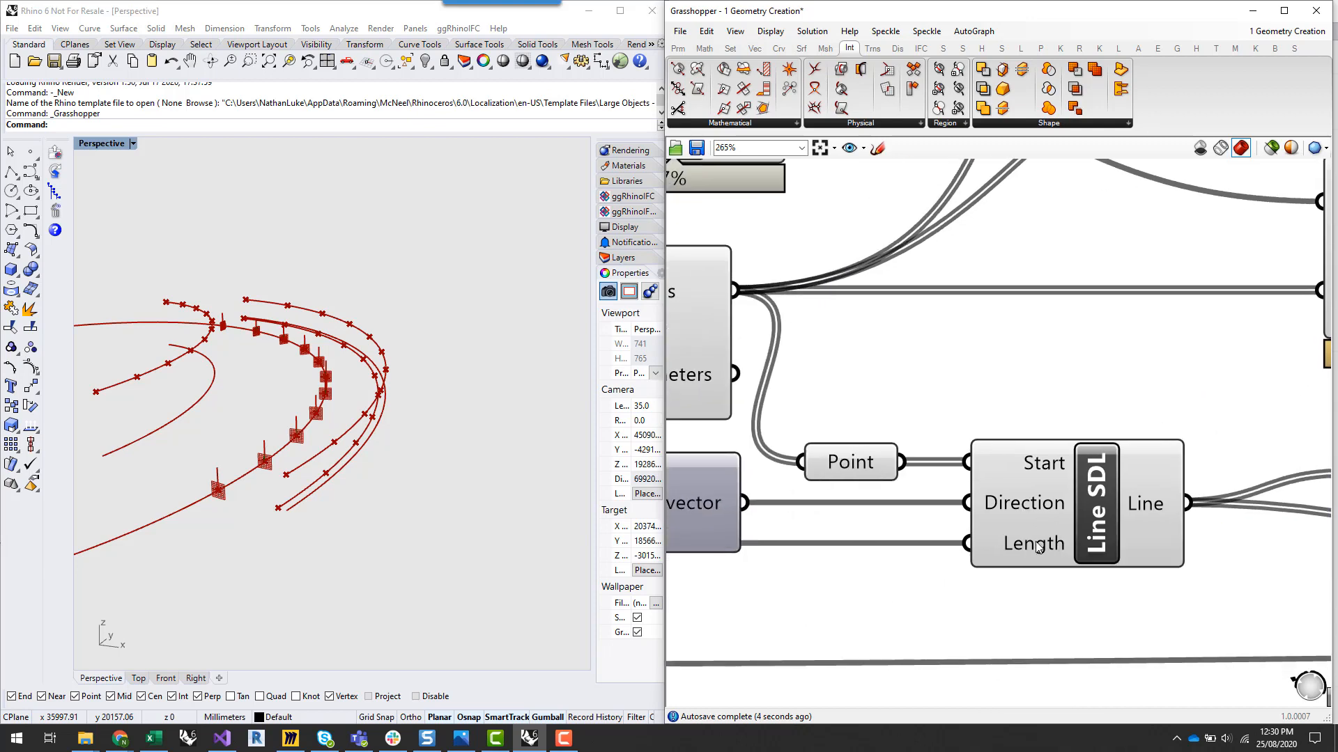
{"action": "mouse_move", "coordinate": [1061, 543]}
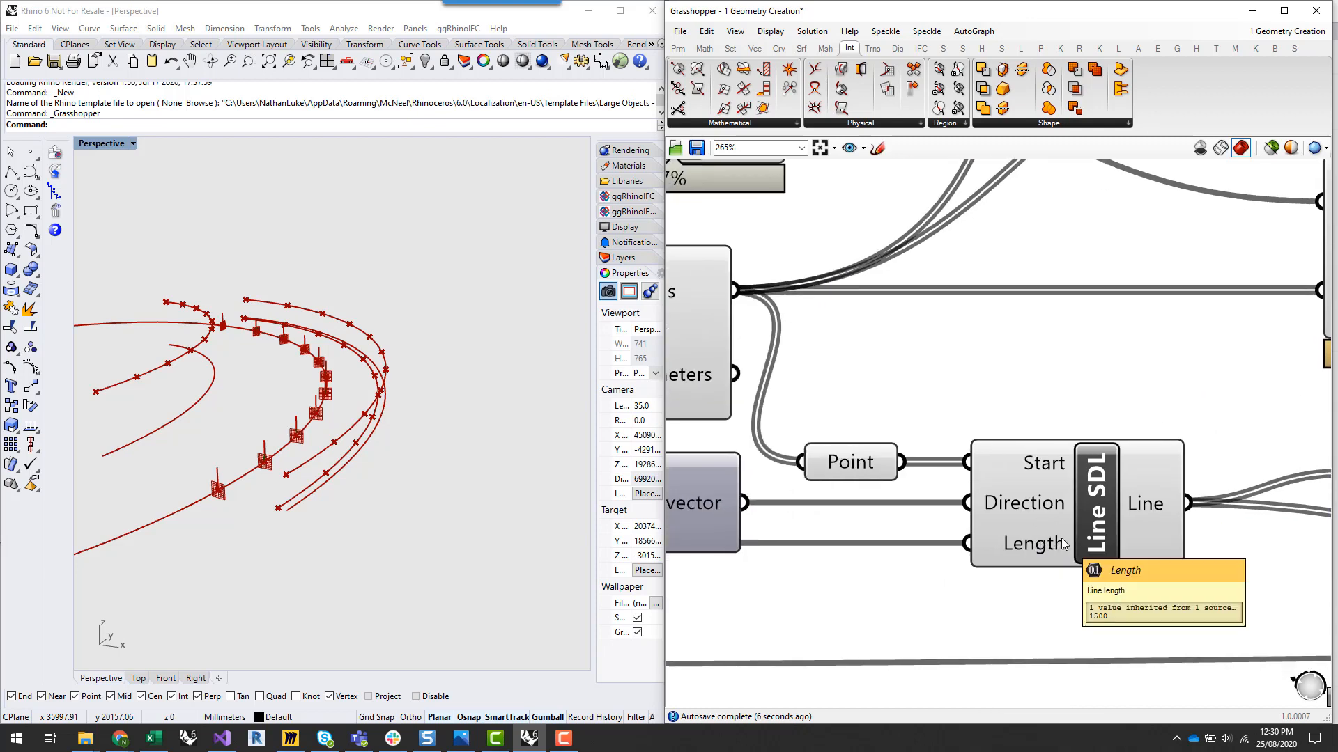
{"action": "mouse_move", "coordinate": [1027, 469]}
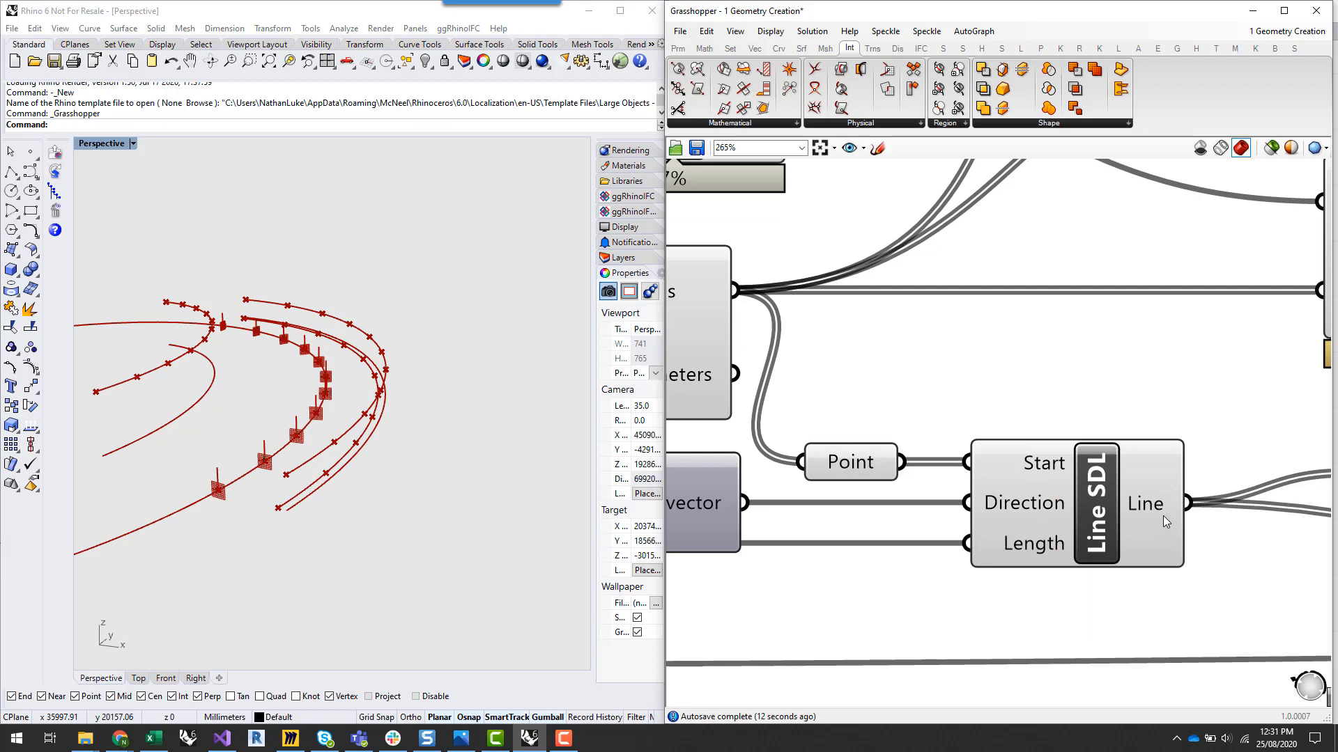
{"action": "mouse_move", "coordinate": [1163, 512]}
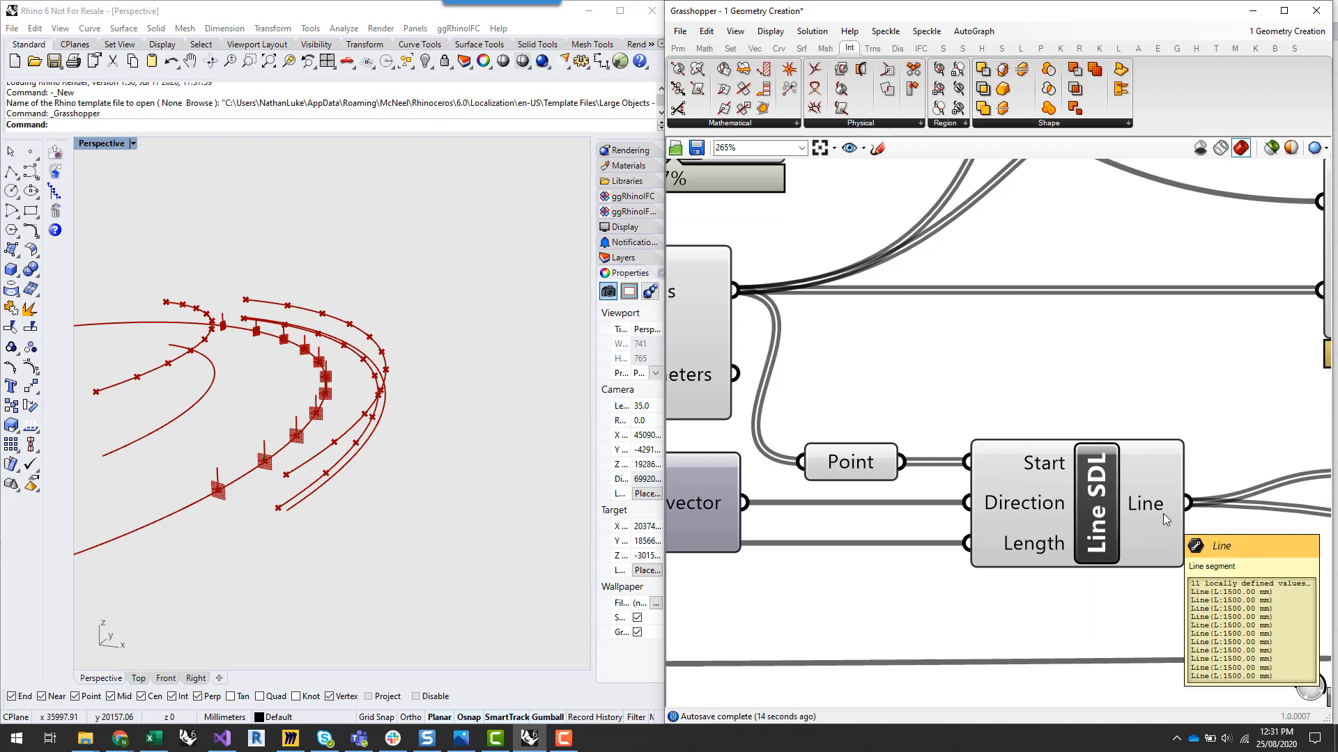
{"action": "left_click", "coordinate": [1164, 513]}
{"action": "scroll", "coordinate": [847, 565], "scroll_direction": "down", "scroll_amount": 2}
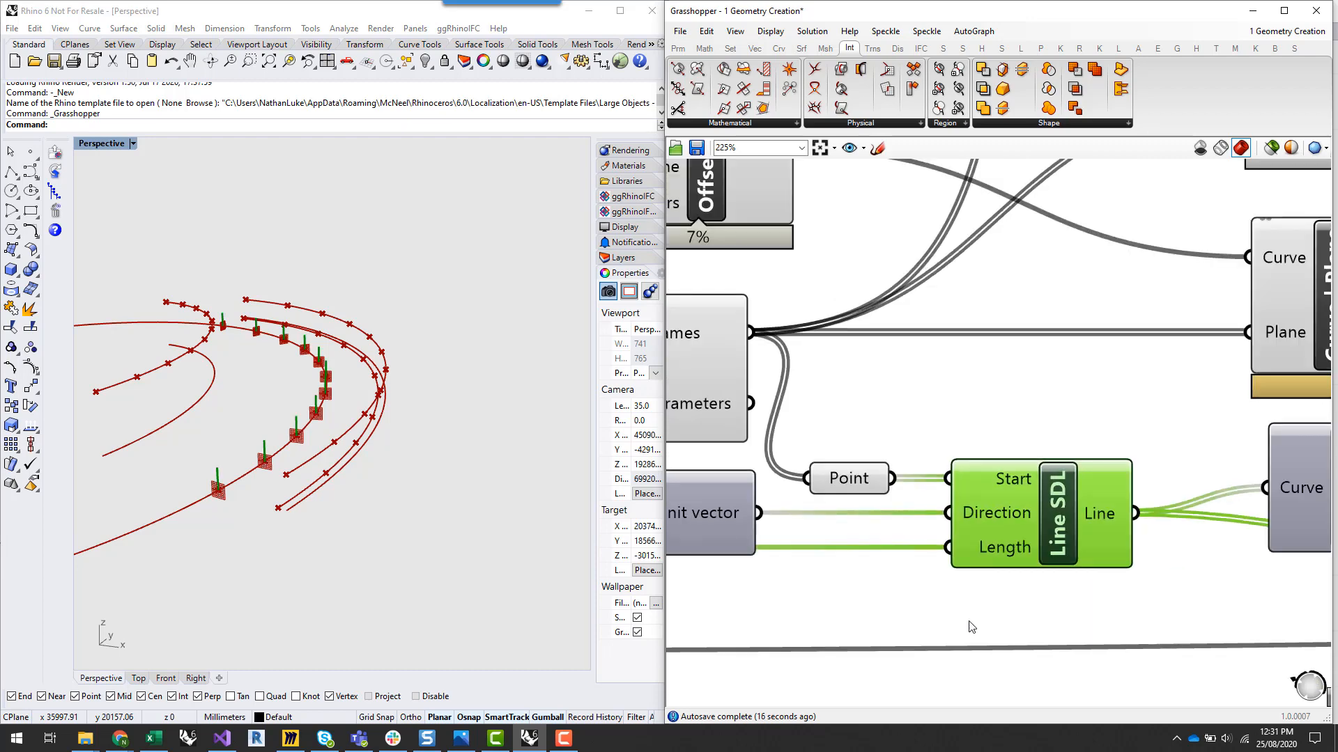
{"action": "scroll", "coordinate": [972, 627], "scroll_direction": "down", "scroll_amount": 3}
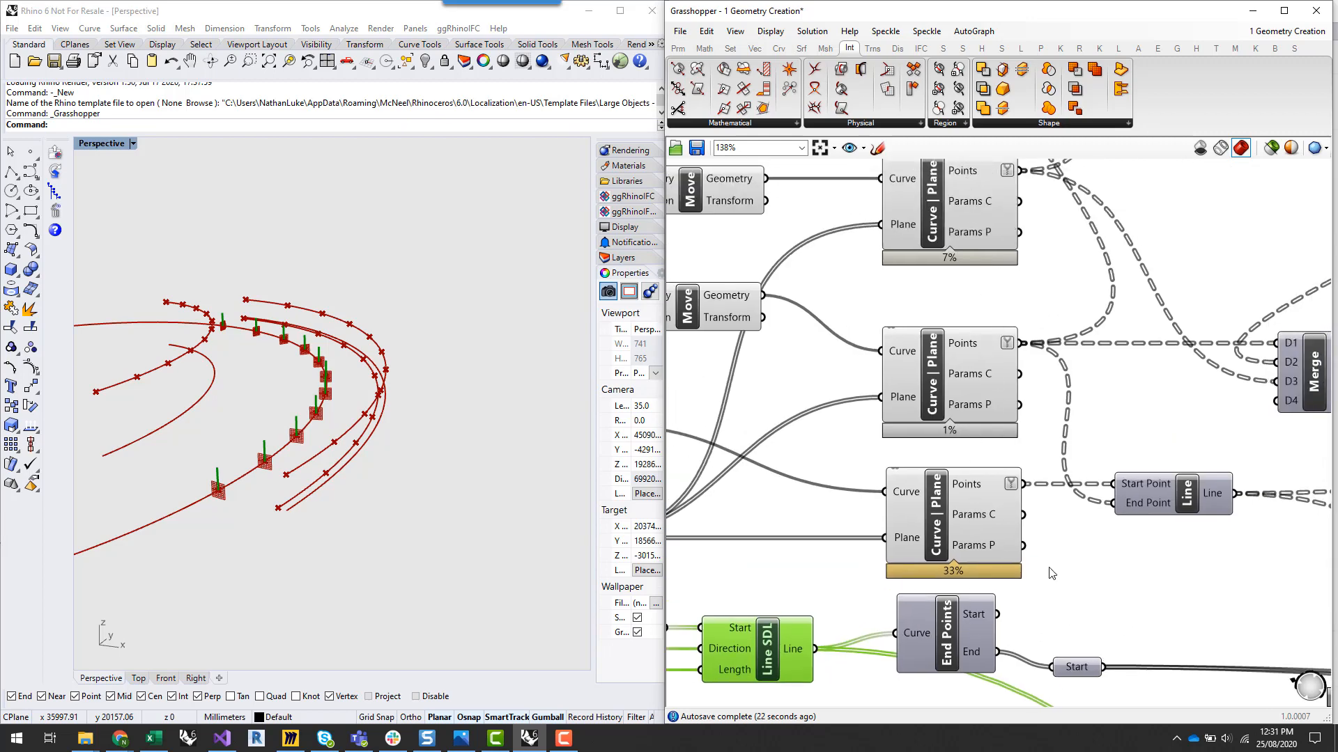
Graft the Line SDL component's Line output and inspect the resulting branch structure
{"action": "scroll", "coordinate": [985, 492], "scroll_direction": "up", "scroll_amount": 4}
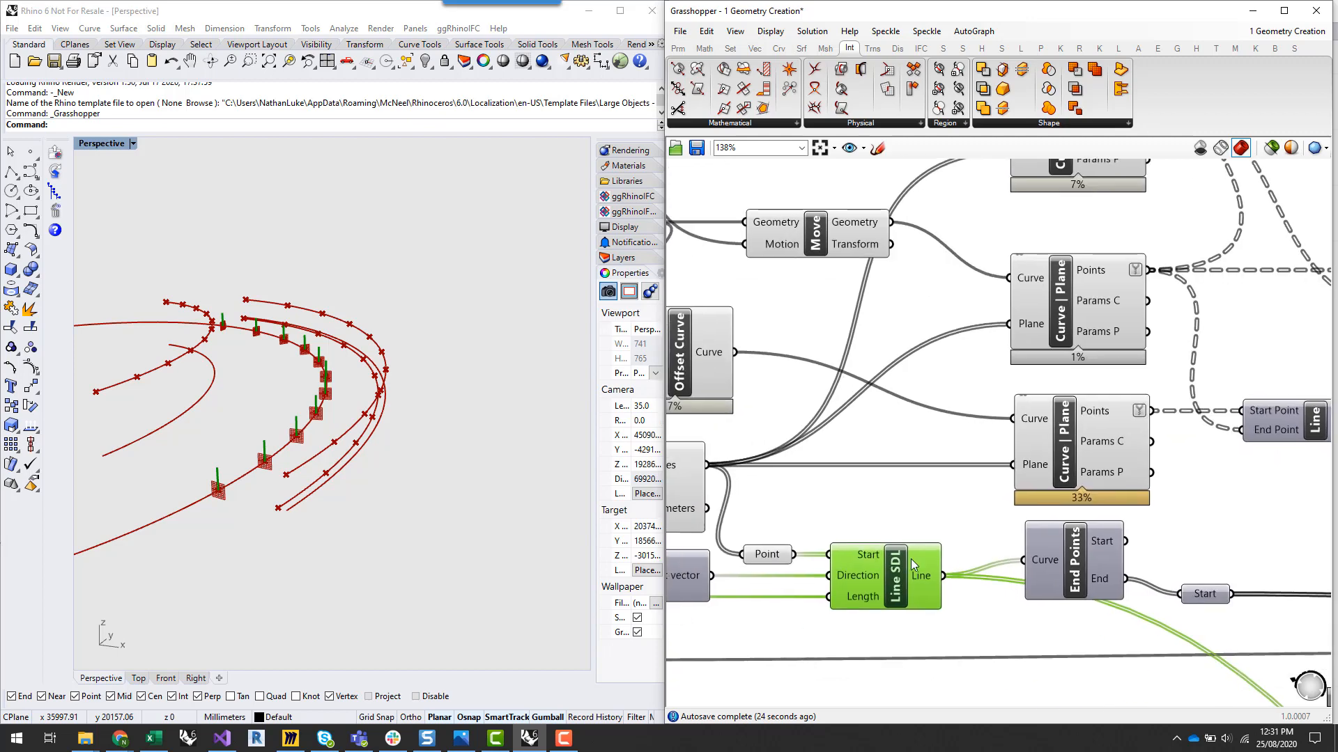
{"action": "right_click", "coordinate": [927, 598]}
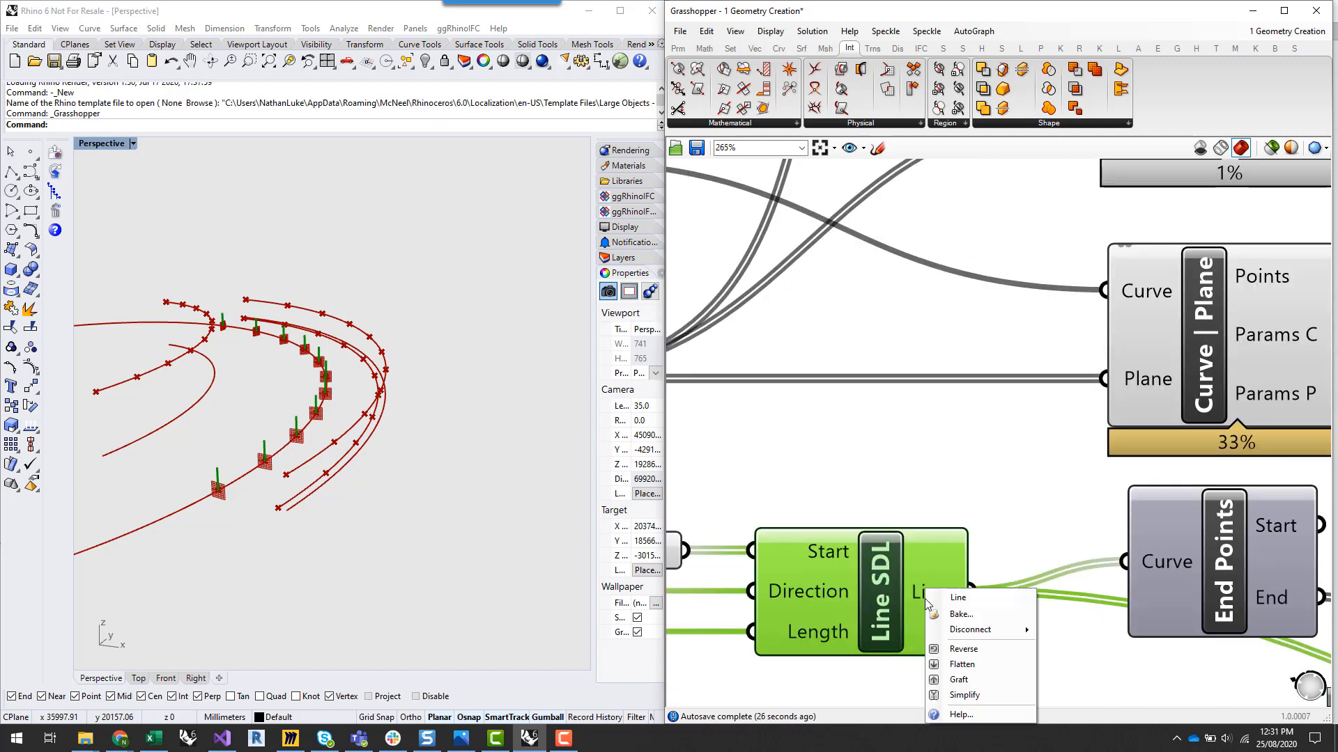
{"action": "left_click", "coordinate": [1025, 489]}
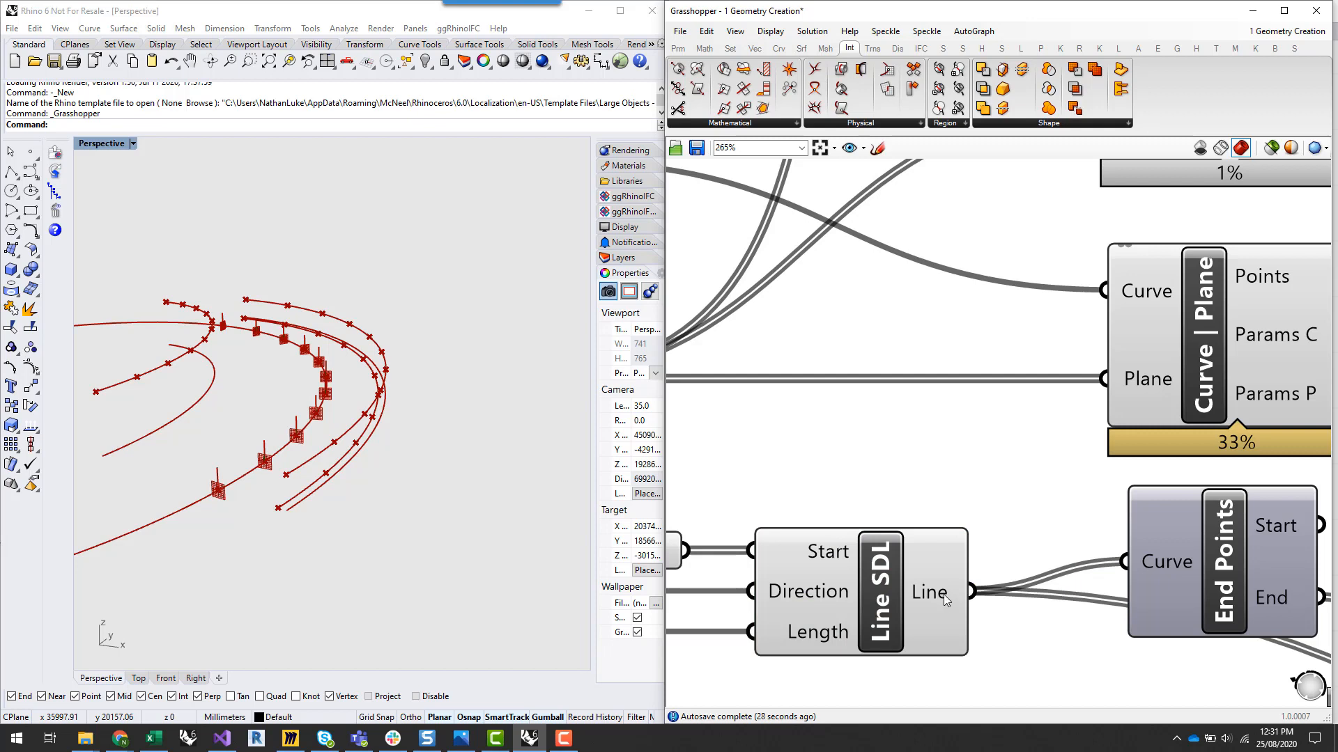
{"action": "right_click", "coordinate": [944, 594]}
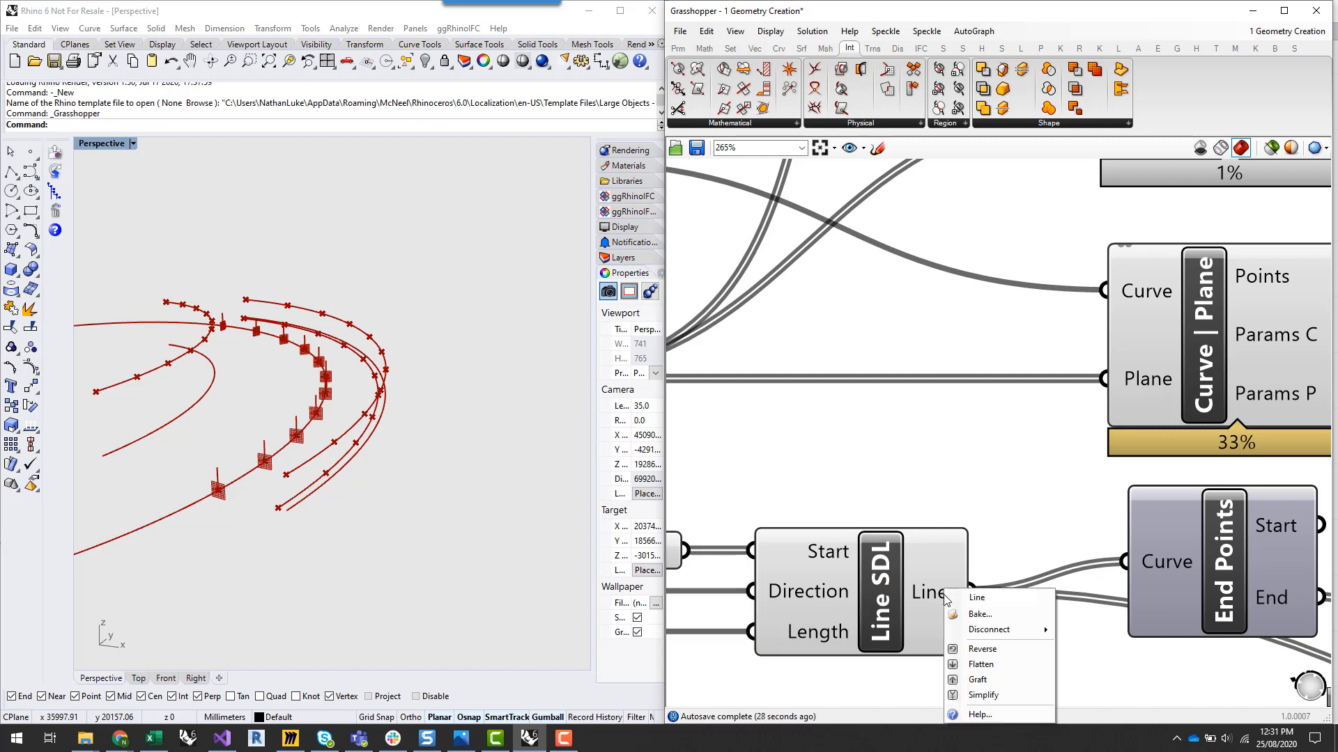
{"action": "left_click", "coordinate": [1017, 681]}
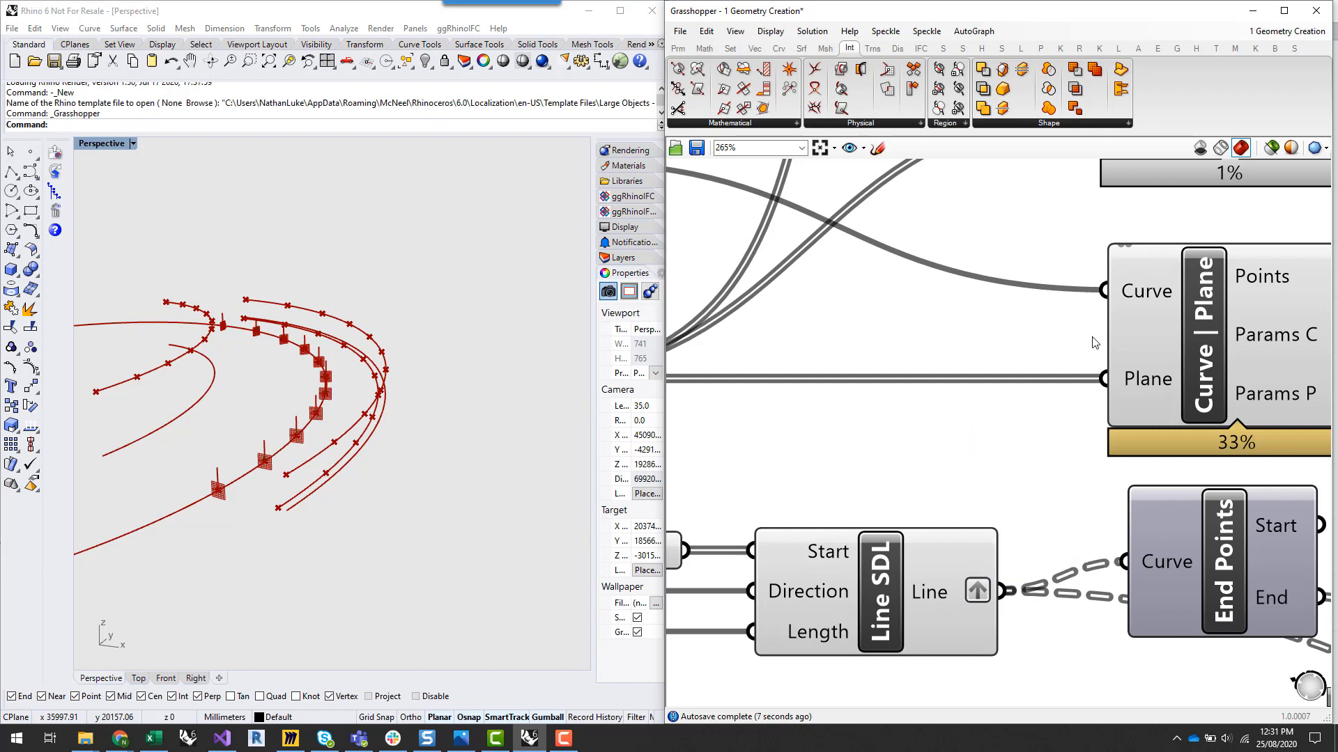
{"action": "right_click_drag", "start_coordinate": [955, 483], "coordinate": [950, 426]}
{"action": "mouse_move", "coordinate": [926, 540]}
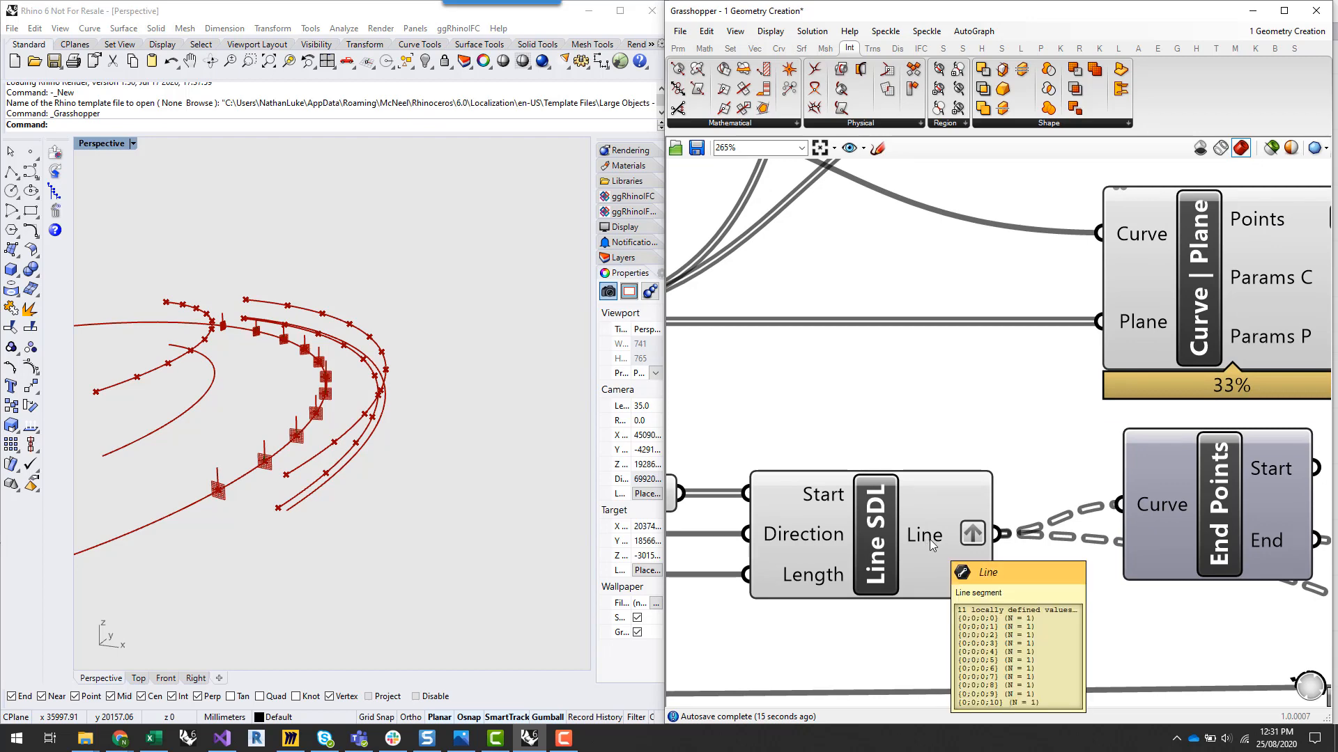
Simplify the Line SDL component's grafted Line output, matching the simplified Points output of the Curve | Plane component
{"action": "scroll", "coordinate": [929, 540], "scroll_direction": "down", "scroll_amount": 2}
{"action": "mouse_move", "coordinate": [1214, 272]}
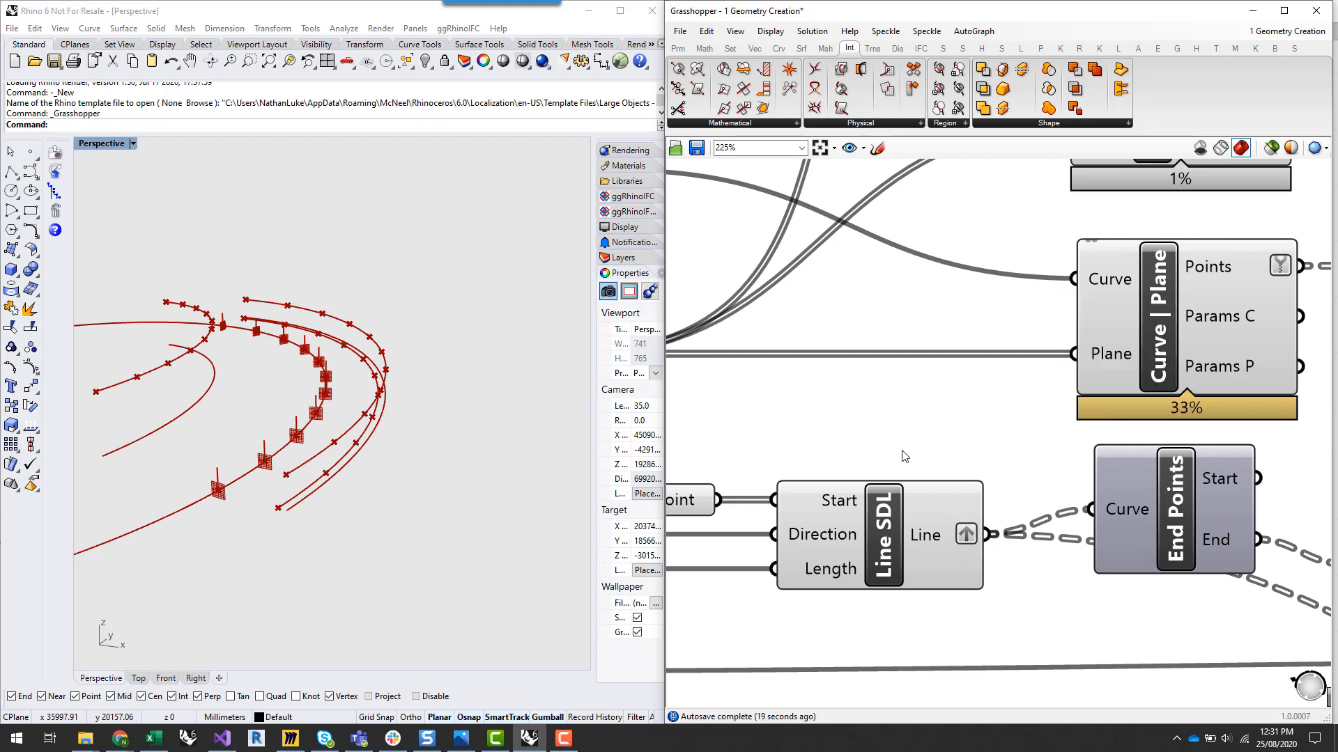
{"action": "right_click", "coordinate": [935, 543]}
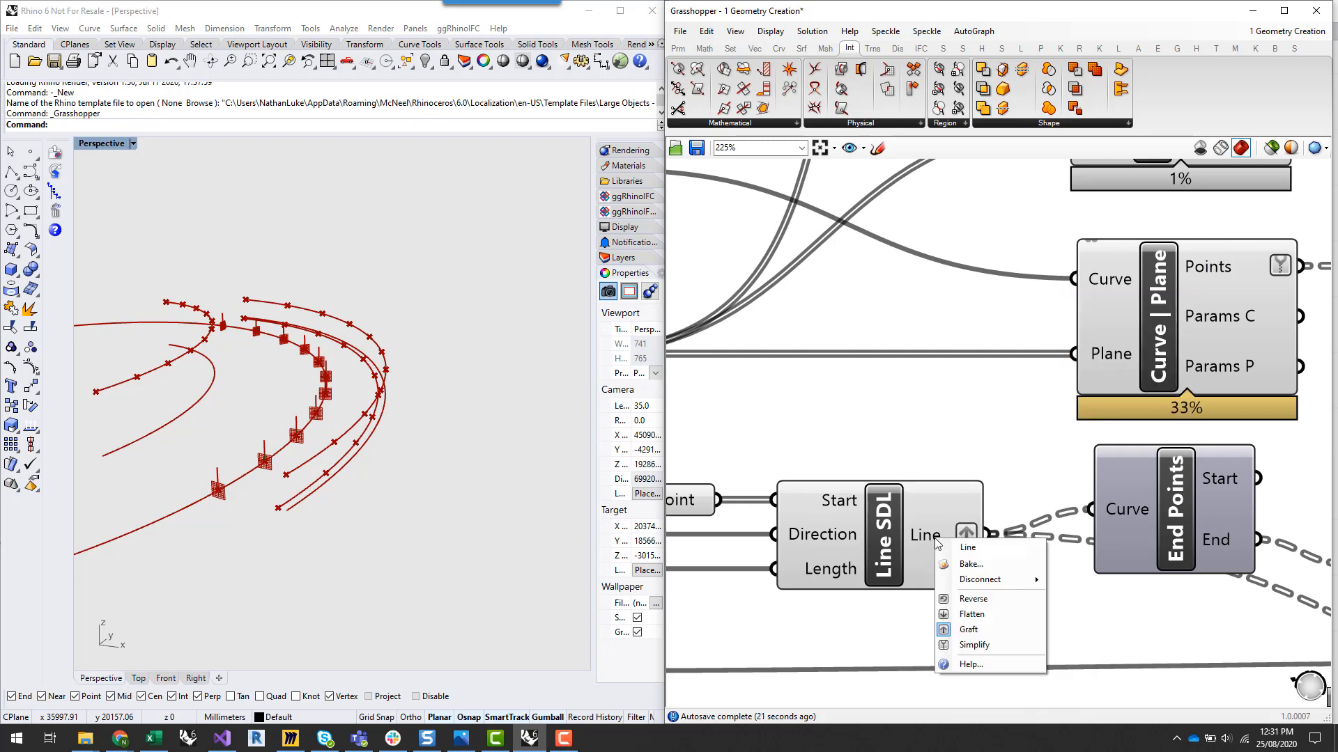
{"action": "left_click", "coordinate": [1005, 646]}
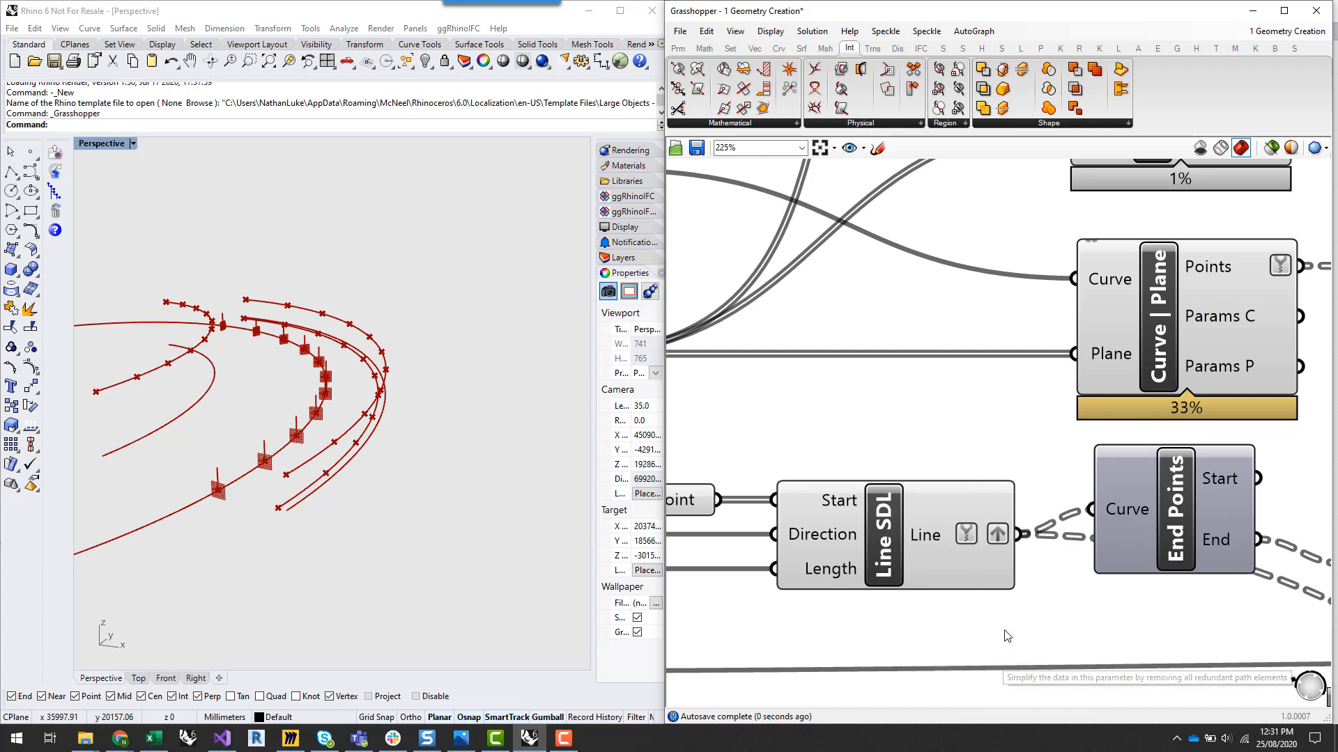
{"action": "mouse_move", "coordinate": [927, 535]}
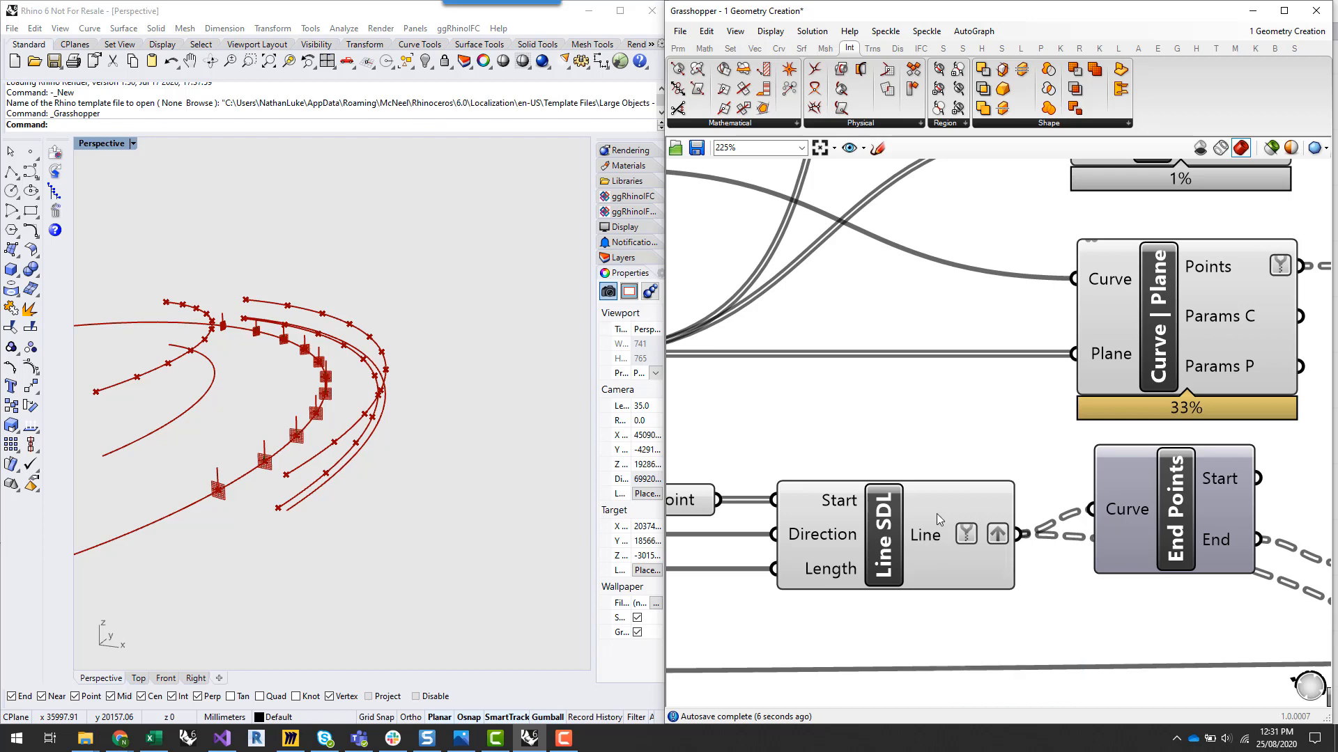
Select the three Curve | Plane components together with the End Points component to highlight their points on the canopy curves
{"action": "scroll", "coordinate": [1041, 428], "scroll_direction": "down", "scroll_amount": 4}
{"action": "scroll", "coordinate": [1114, 476], "scroll_direction": "down", "scroll_amount": 3}
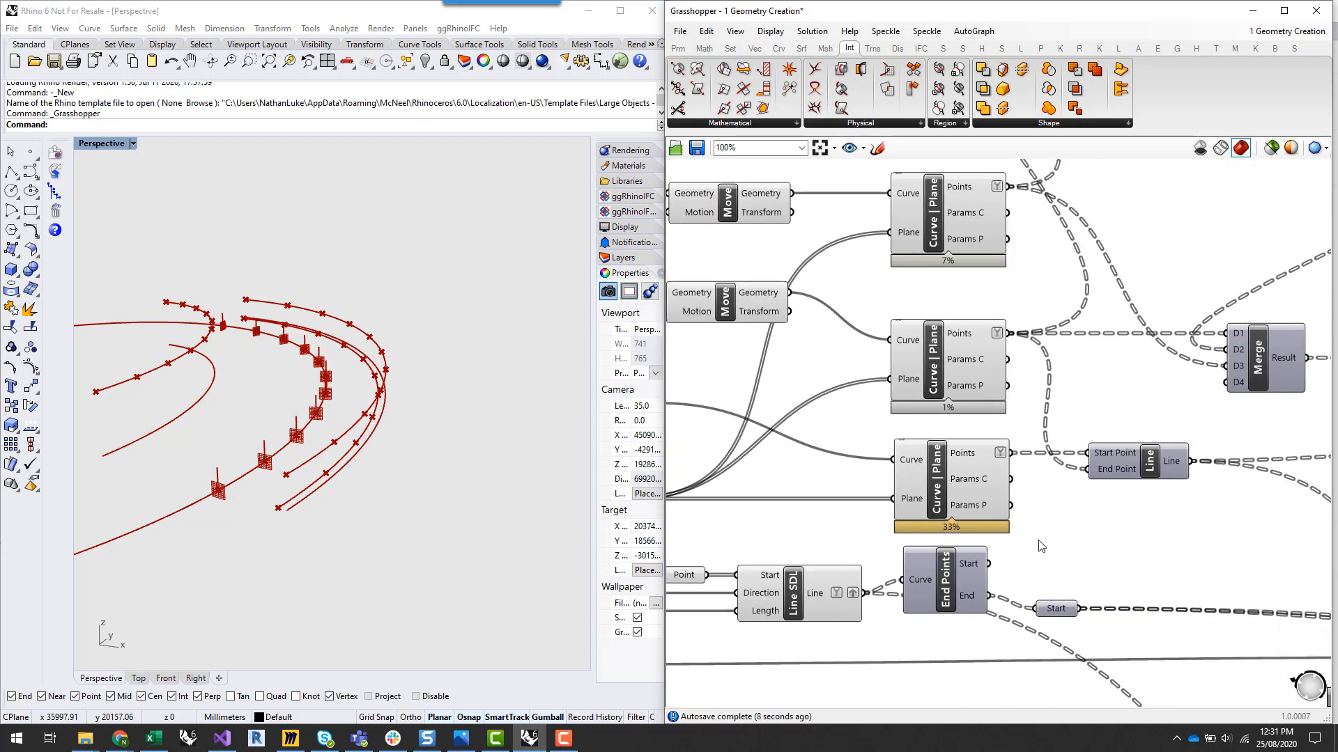
{"action": "left_click_drag", "start_coordinate": [933, 272], "coordinate": [1034, 635]}
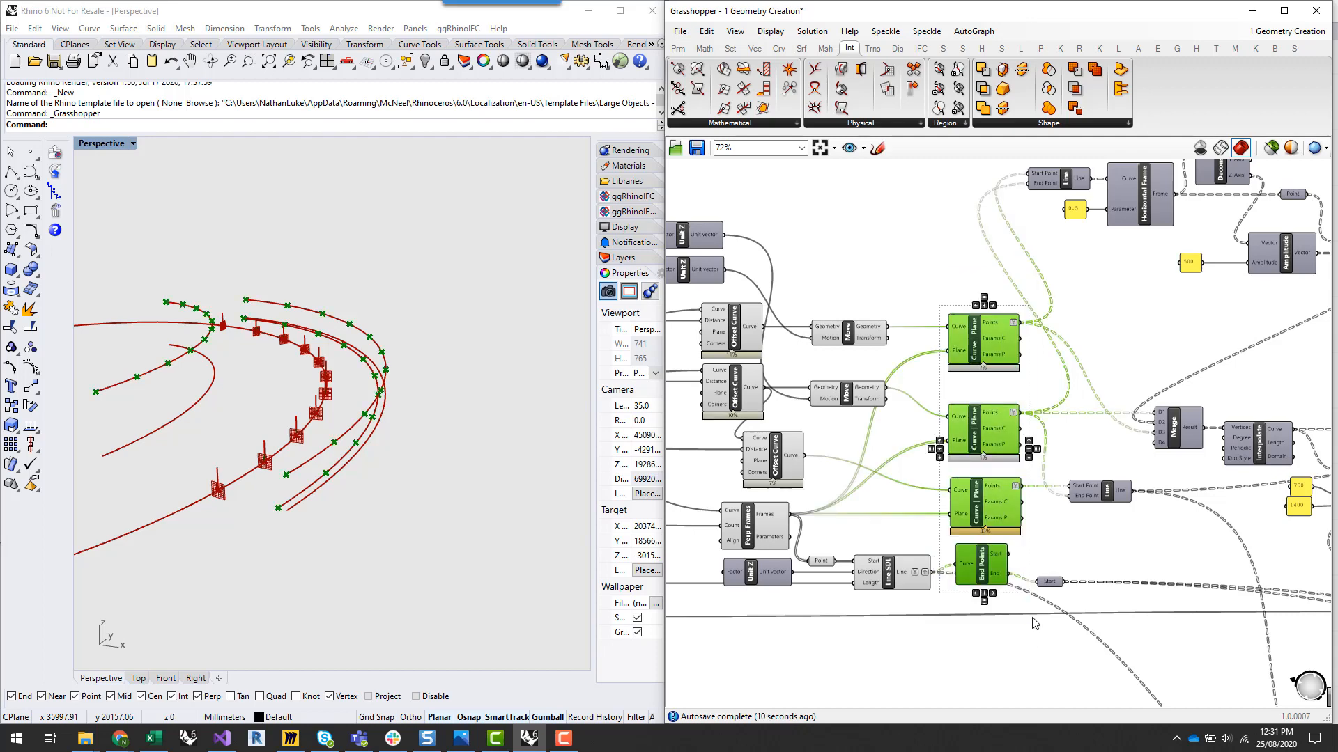
{"action": "mouse_move", "coordinate": [427, 508]}
{"action": "right_mouse_down"}
{"action": "mouse_move", "coordinate": [451, 503]}
{"action": "mouse_move", "coordinate": [431, 502]}
{"action": "right_mouse_up"}
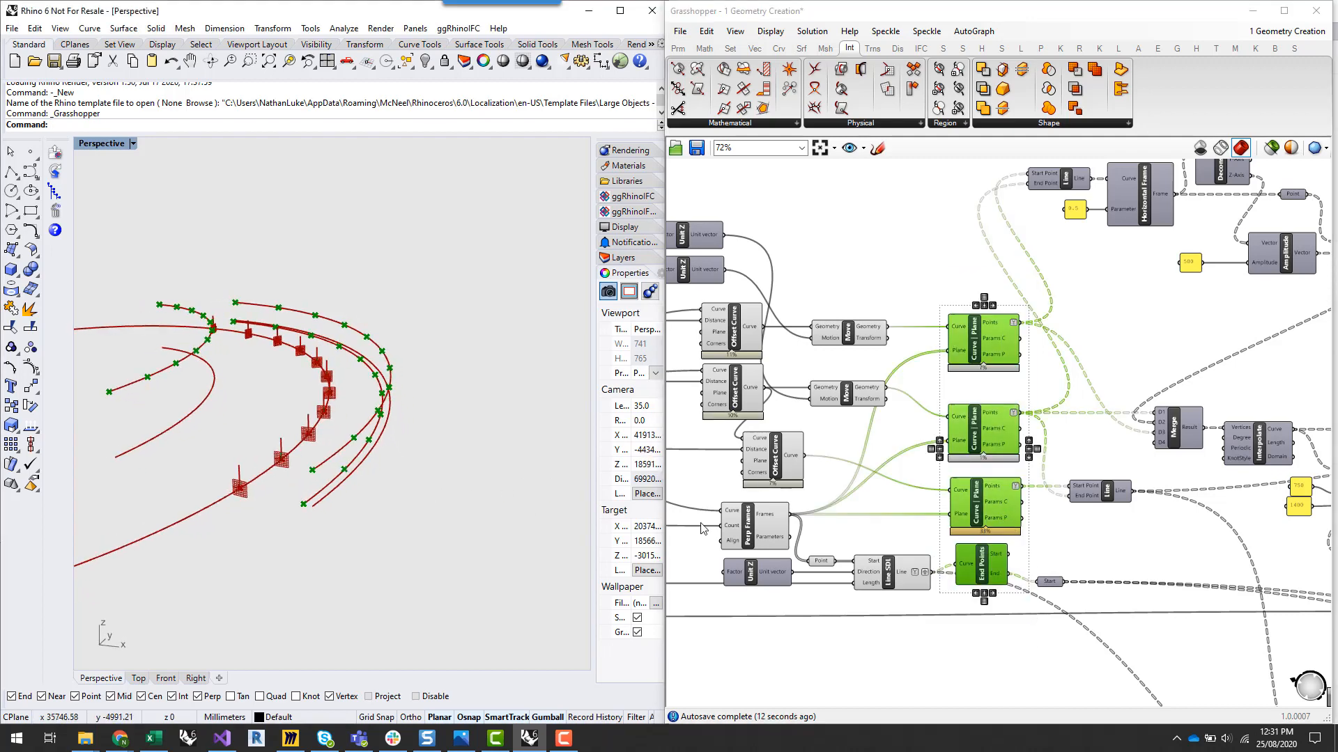
Turn on the preview of the End Points component to display the end points of the vertical plinth lines
{"action": "left_click", "coordinate": [984, 564]}
{"action": "right_click", "coordinate": [985, 564]}
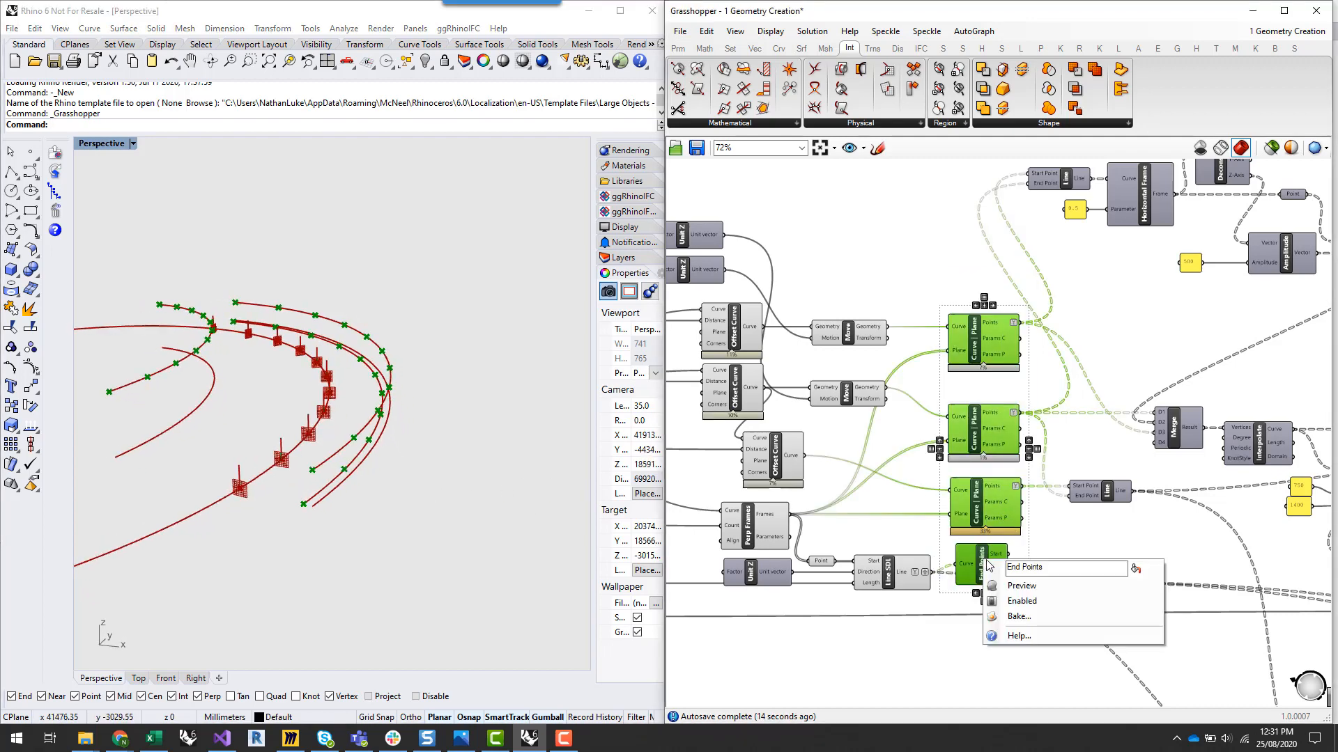
{"action": "left_click", "coordinate": [1024, 589]}
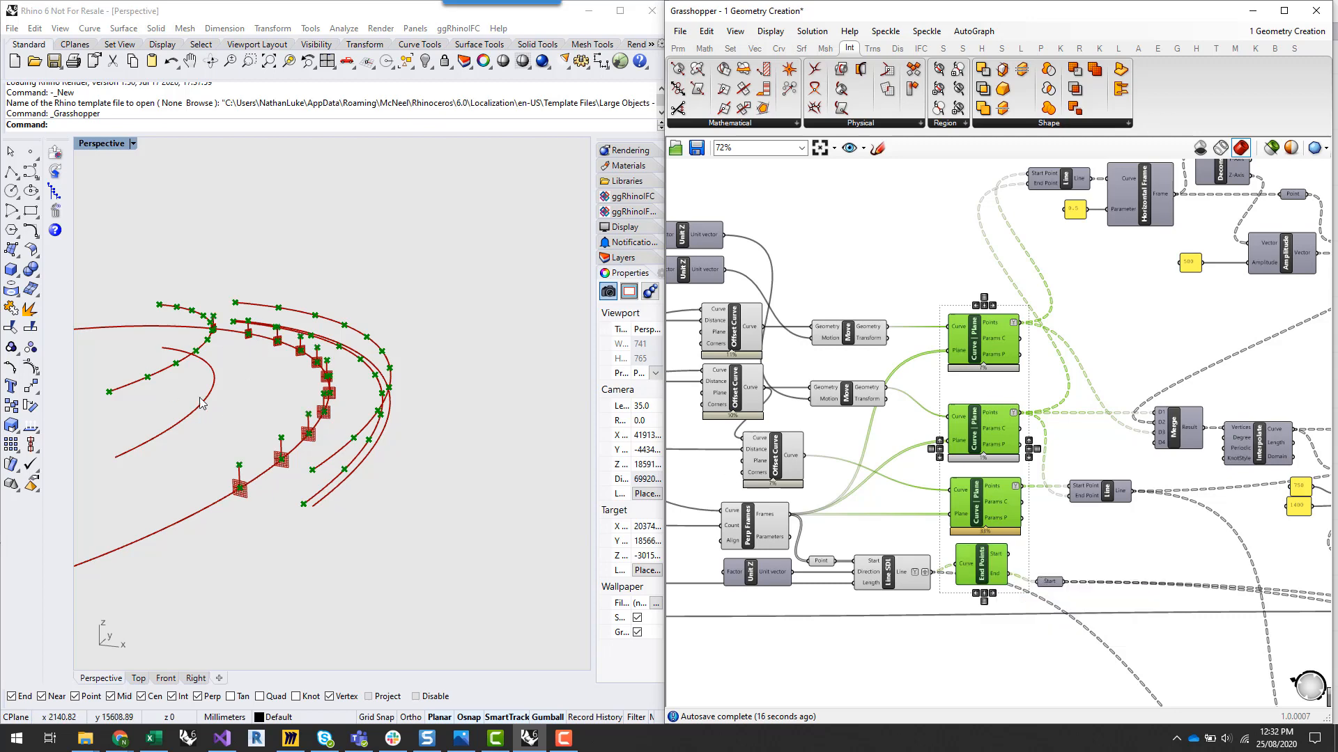
{"action": "scroll", "coordinate": [1100, 474], "scroll_direction": "up", "scroll_amount": 3}
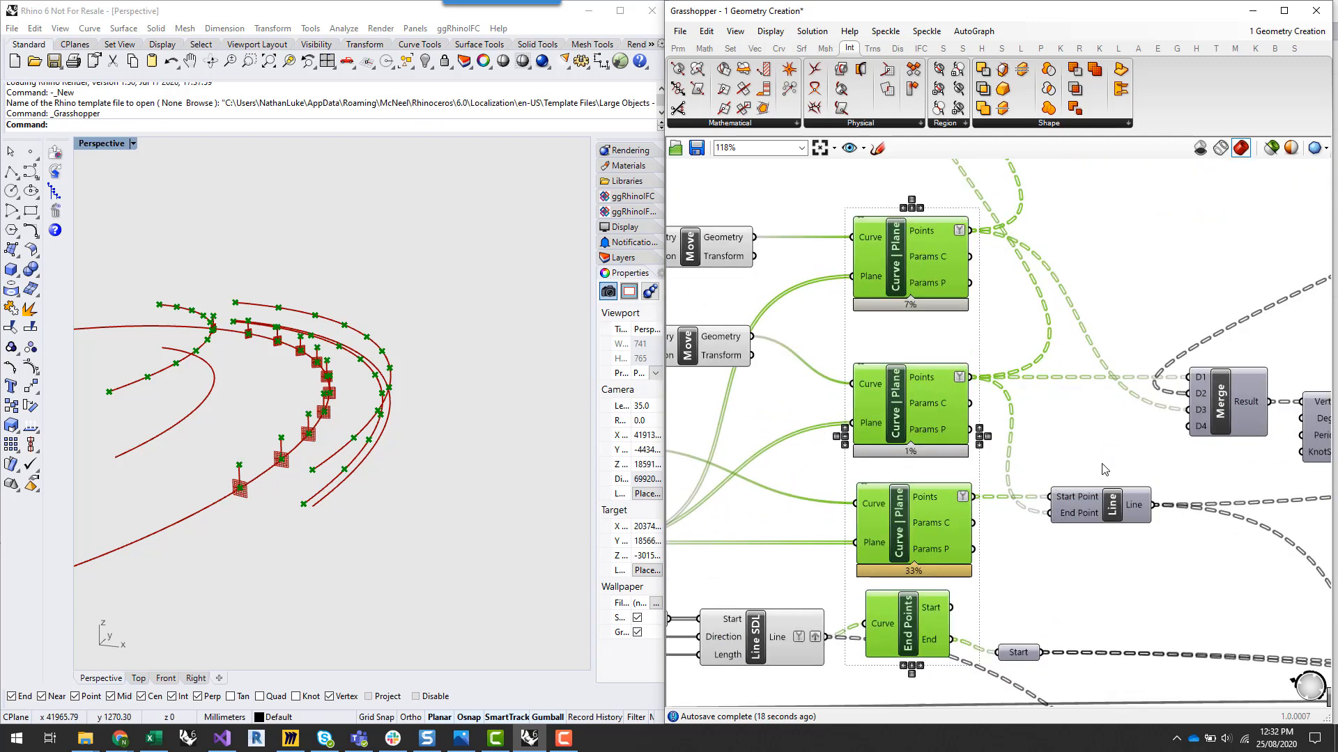